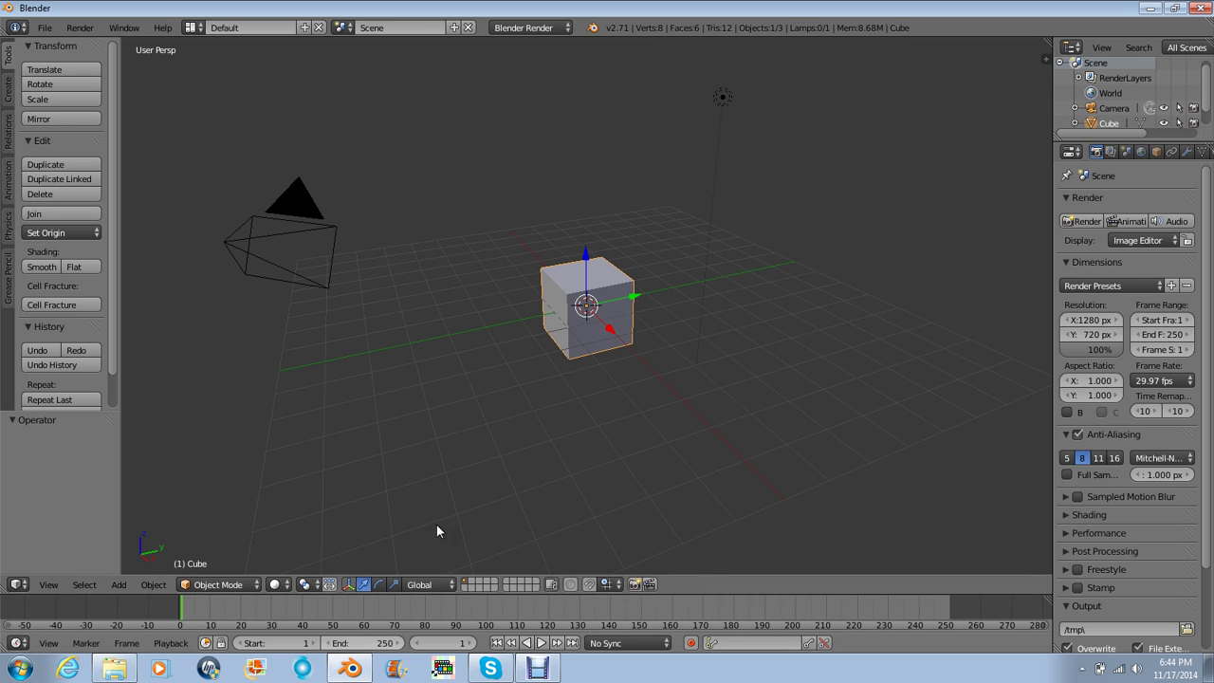
{"action": "left_click", "coordinate": [594, 30]}
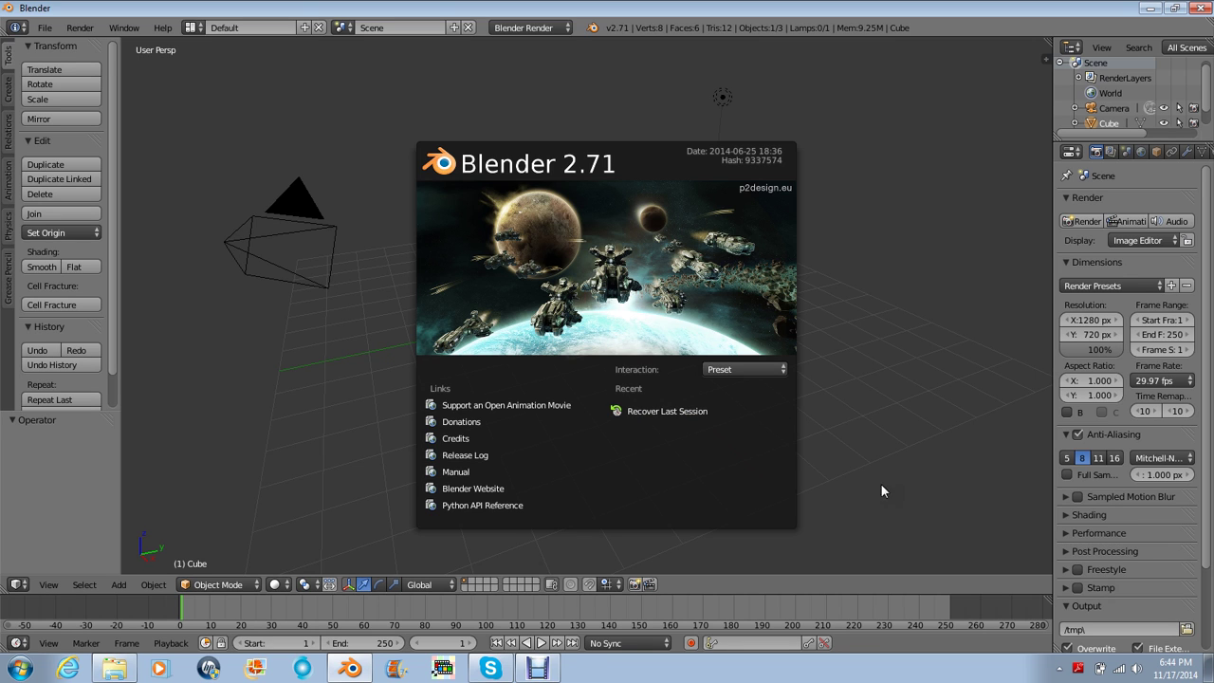
{"action": "left_click", "coordinate": [887, 460]}
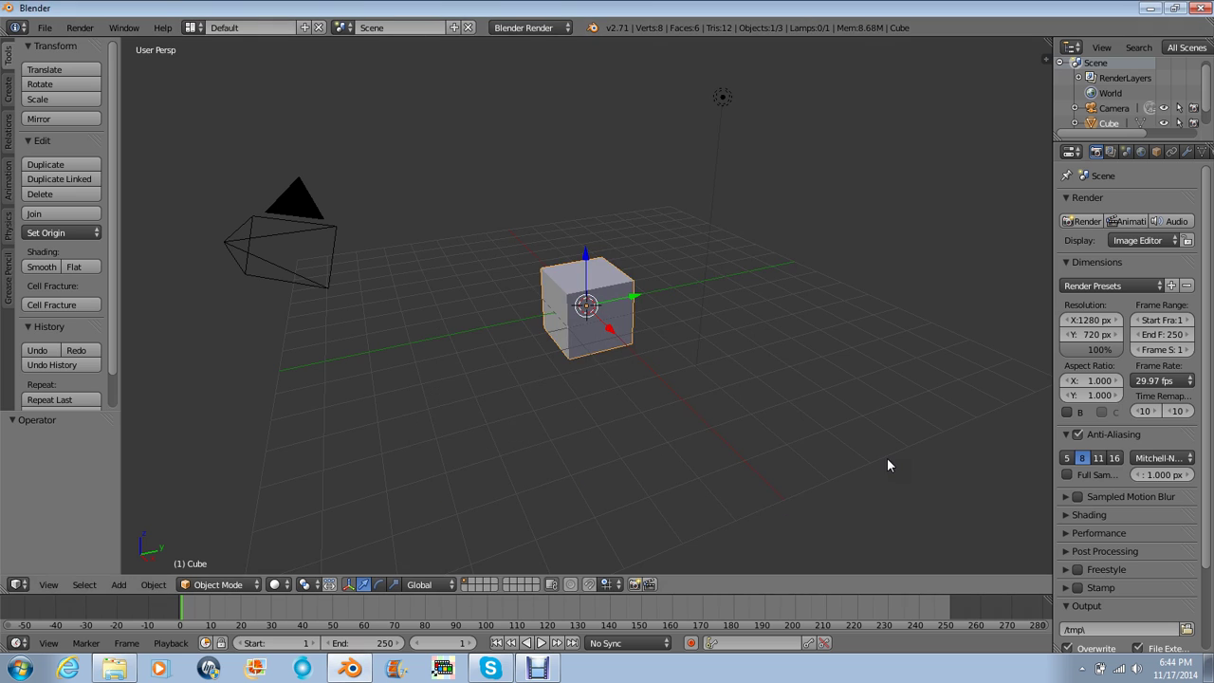
- Delete the default cube, lamp and camera from the scene
{"action": "key", "text": "x"}
{"action": "left_click", "coordinate": [737, 103]}
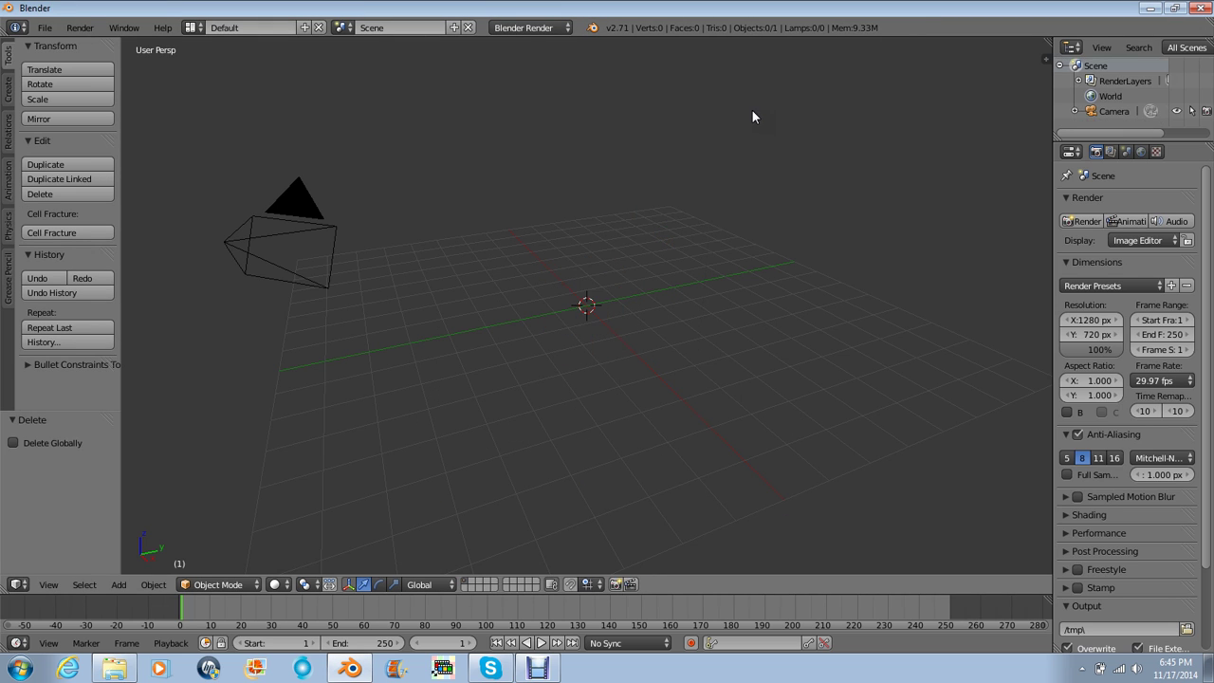
{"action": "right_click", "coordinate": [345, 244]}
{"action": "key", "text": "x"}
{"action": "left_click", "coordinate": [347, 240]}
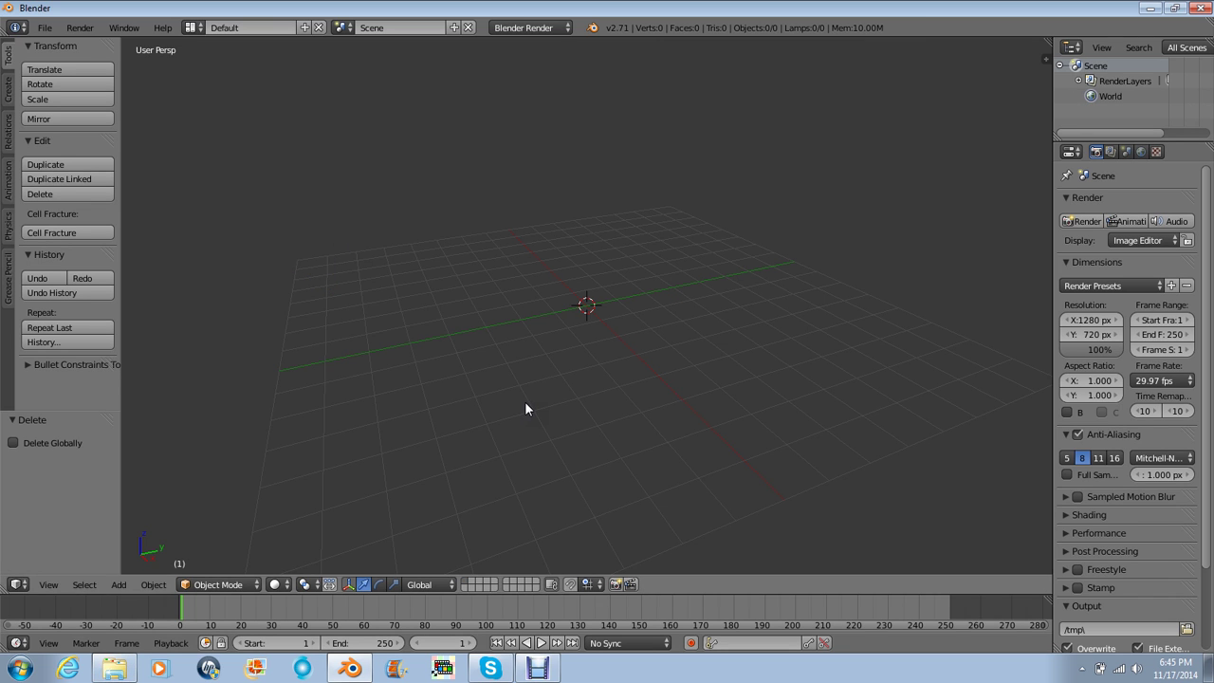
{"action": "left_click", "coordinate": [114, 669]}
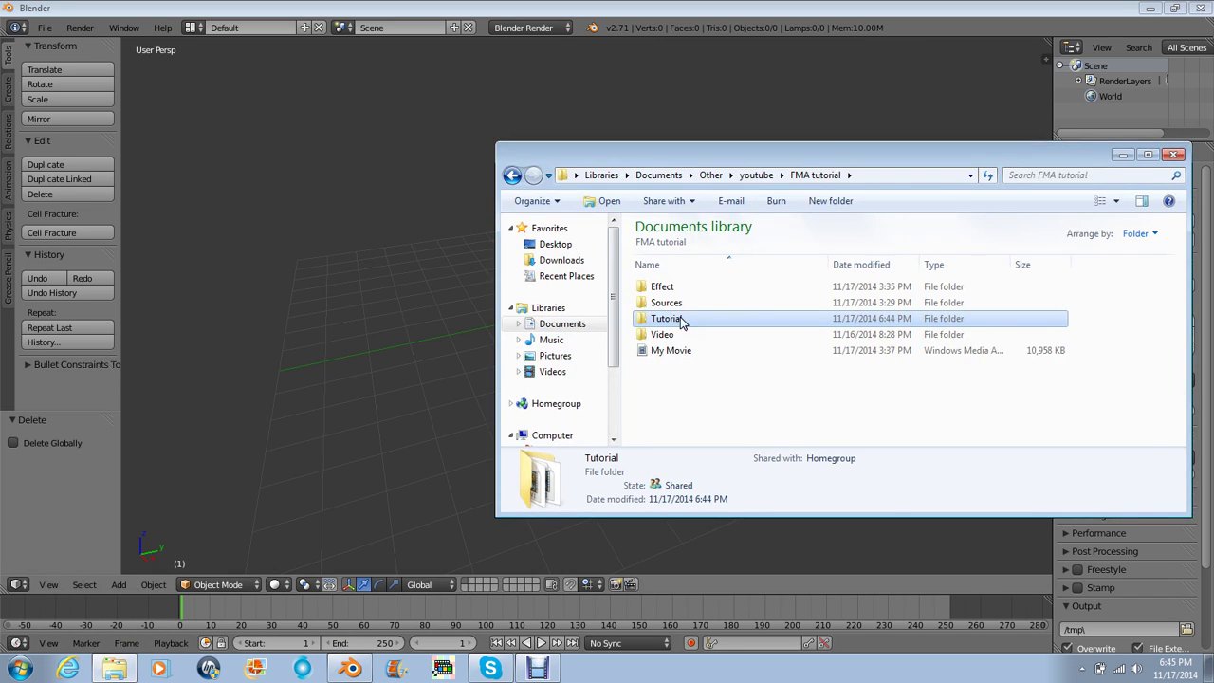
{"action": "left_click", "coordinate": [193, 465]}
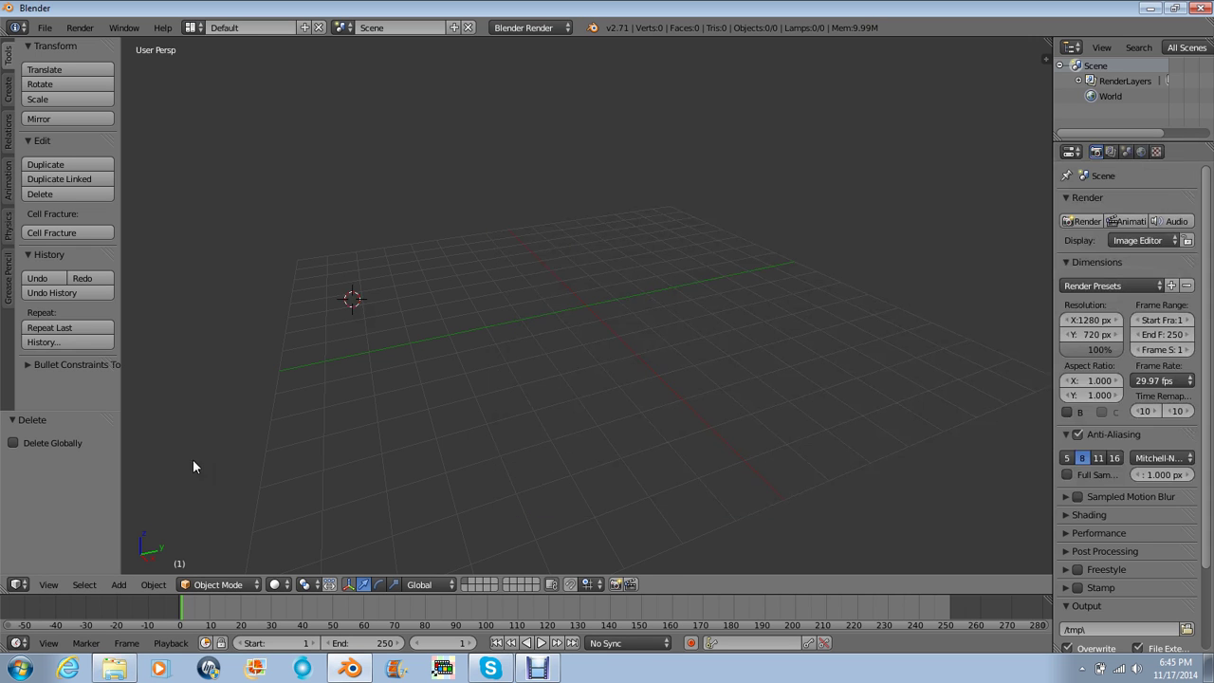
- Switch the 3D view to the Movie Clip Editor and open Video0001-0200.avi from the FMA tutorial's Effect folder
{"action": "left_click", "coordinate": [23, 585]}
{"action": "left_click", "coordinate": [60, 430]}
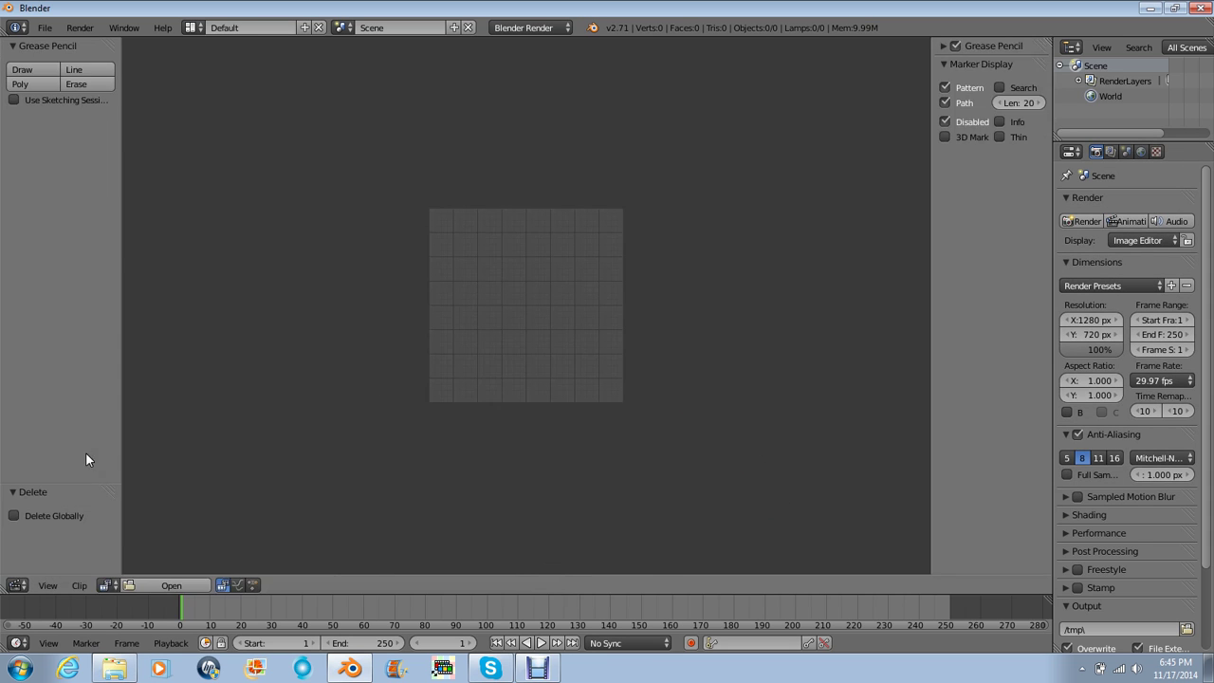
{"action": "left_click", "coordinate": [135, 588]}
{"action": "left_click", "coordinate": [43, 377]}
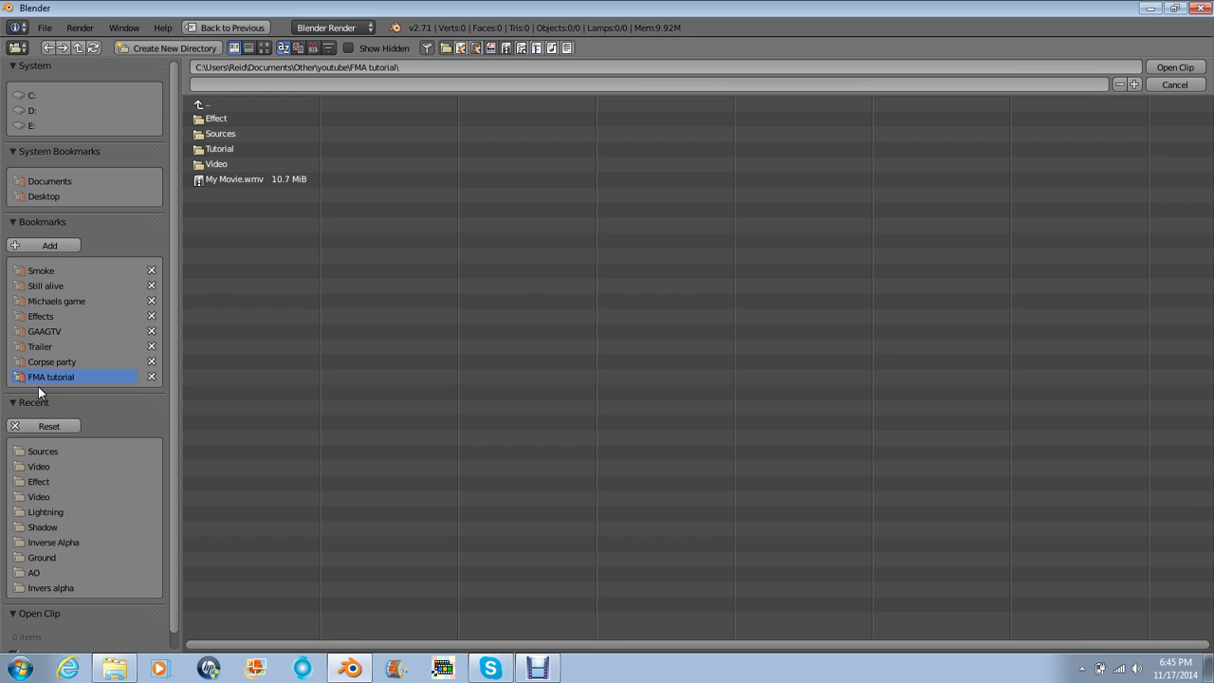
{"action": "left_click", "coordinate": [220, 120]}
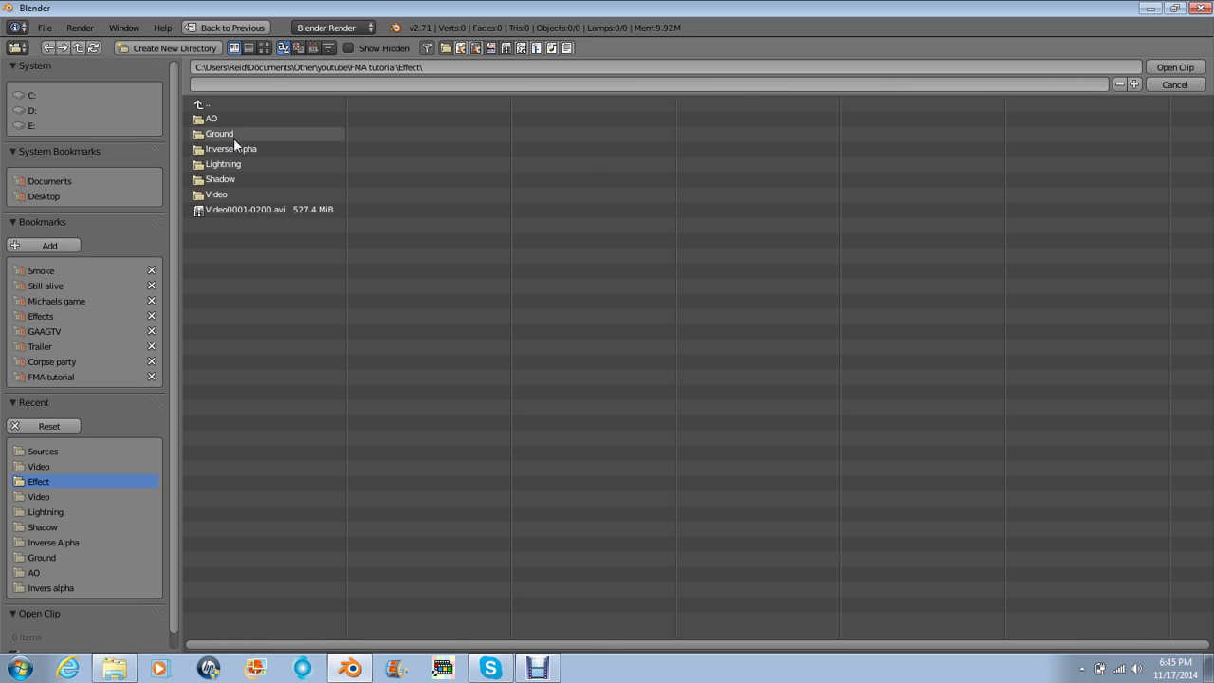
{"action": "left_click", "coordinate": [237, 210]}
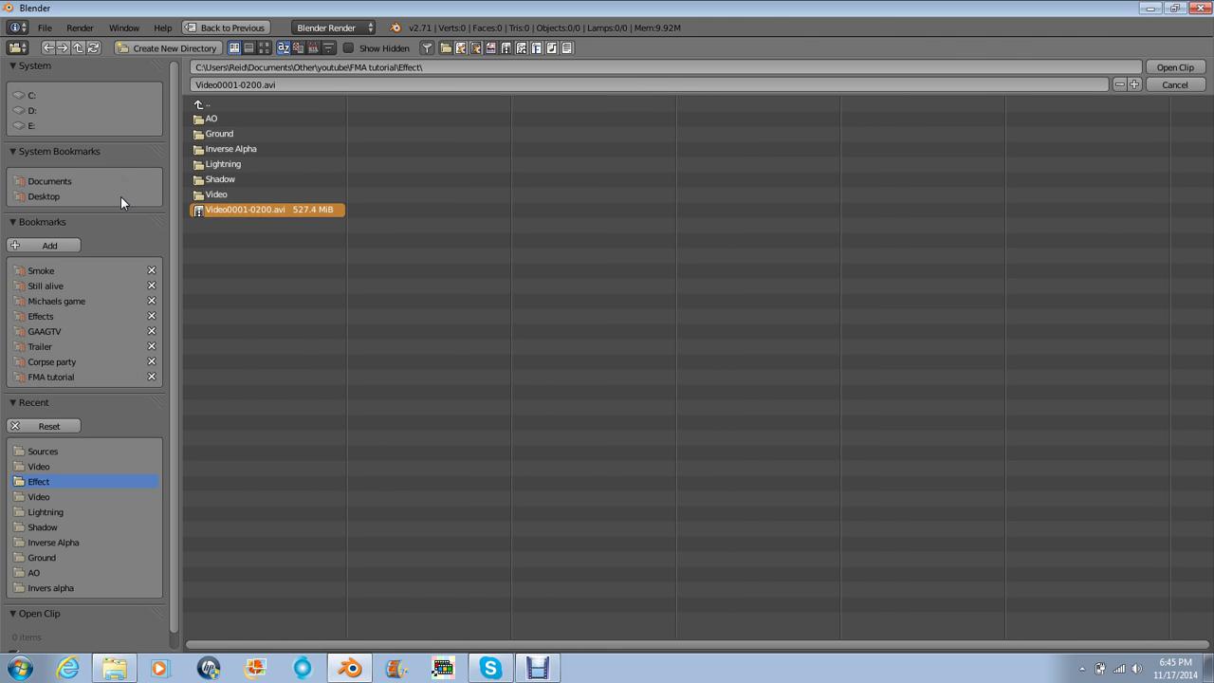
{"action": "key", "text": "Return"}
- Match the scene's frame range to the loaded clip and prefetch its frames
{"action": "left_click", "coordinate": [57, 85]}
{"action": "left_click", "coordinate": [43, 69]}
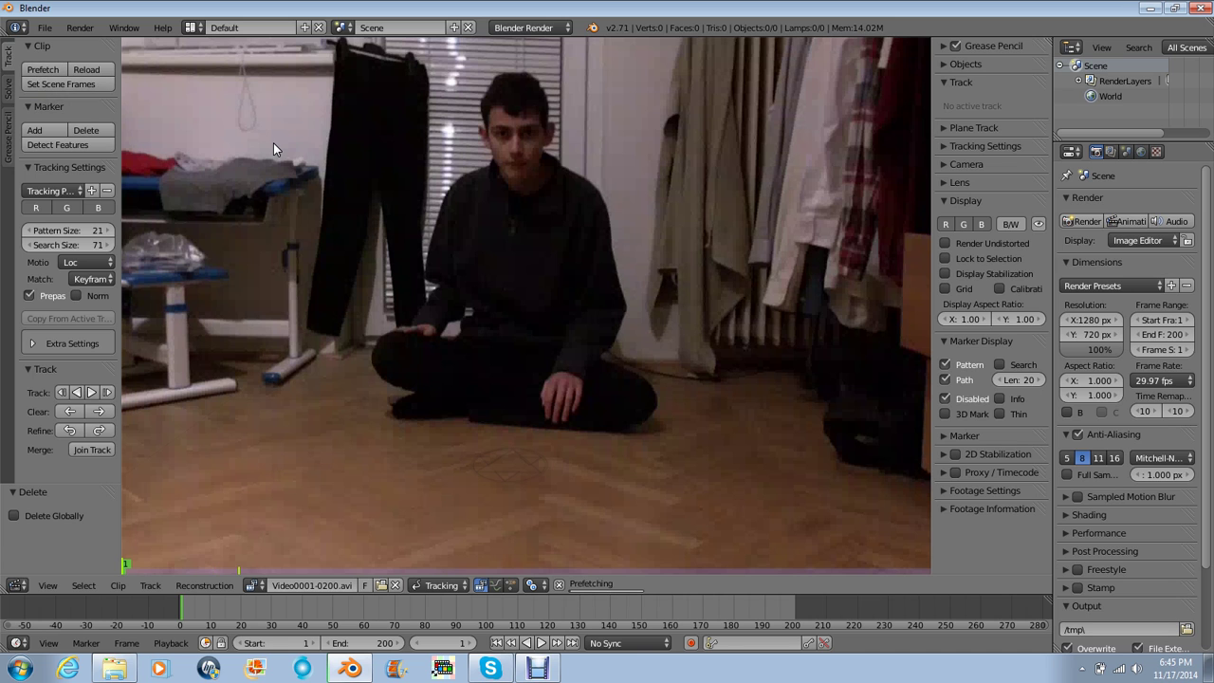
- Play the clip in a maximized editor, inspect the wooden pillar effect and scrub back to frame 18
{"action": "key", "text": "alt+F10"}
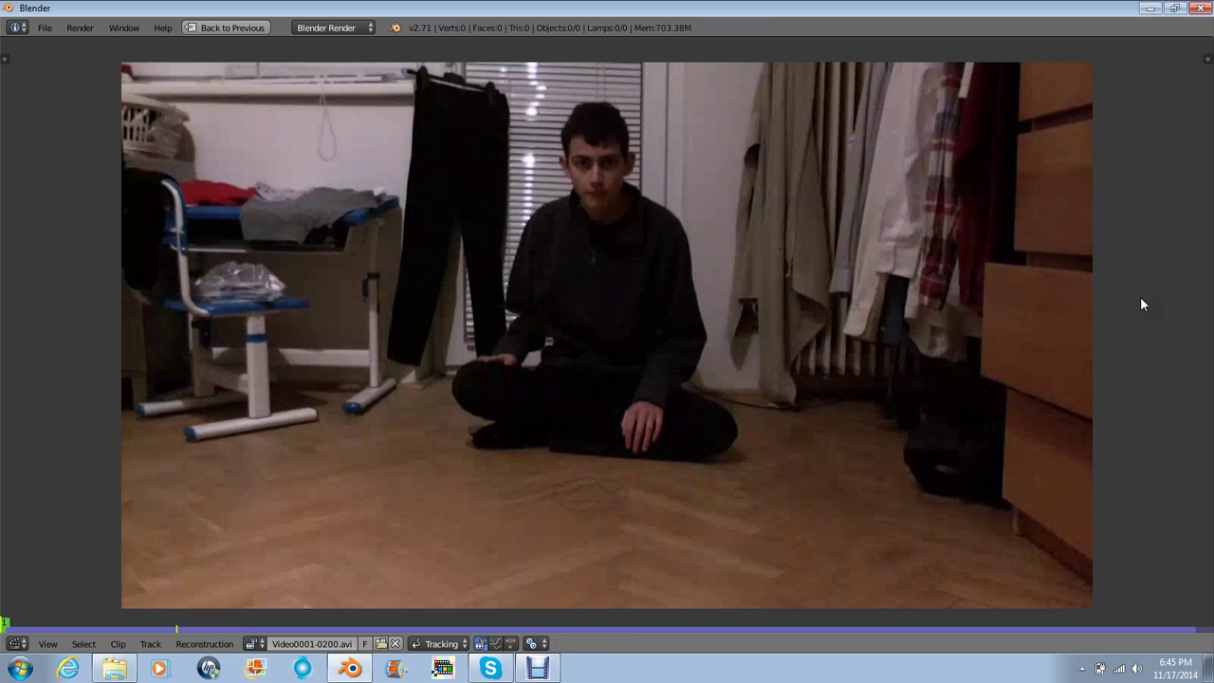
{"action": "key", "text": "alt+a"}
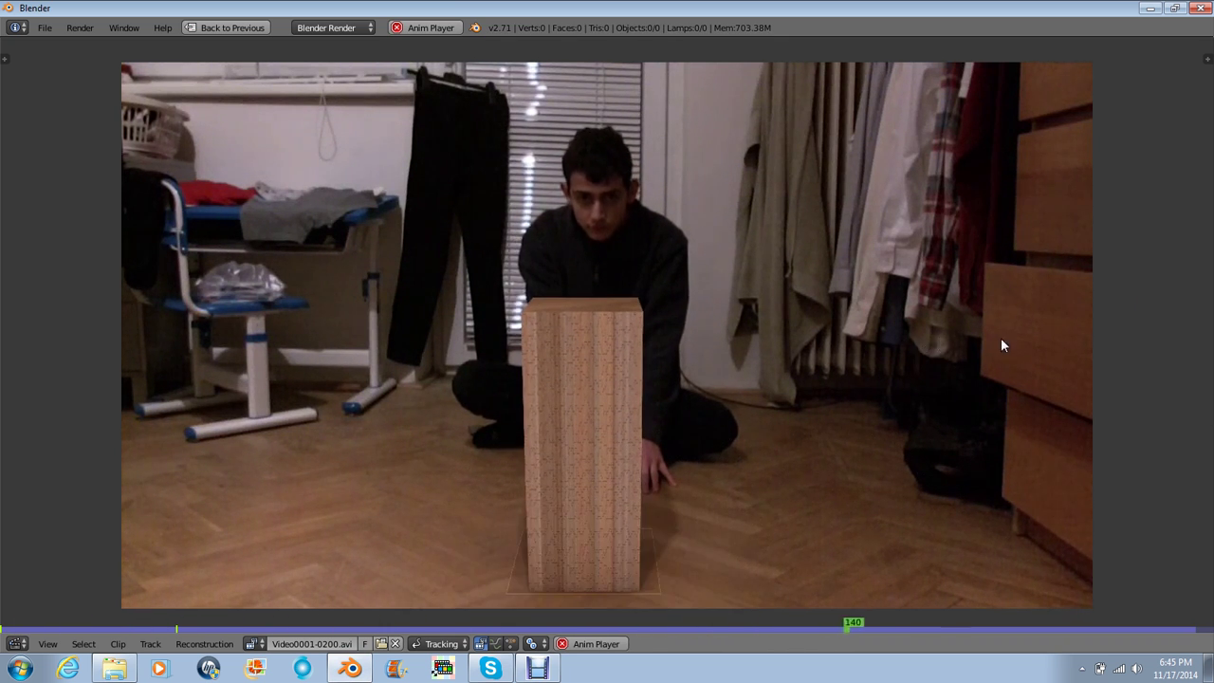
{"action": "key", "text": "alt+a"}
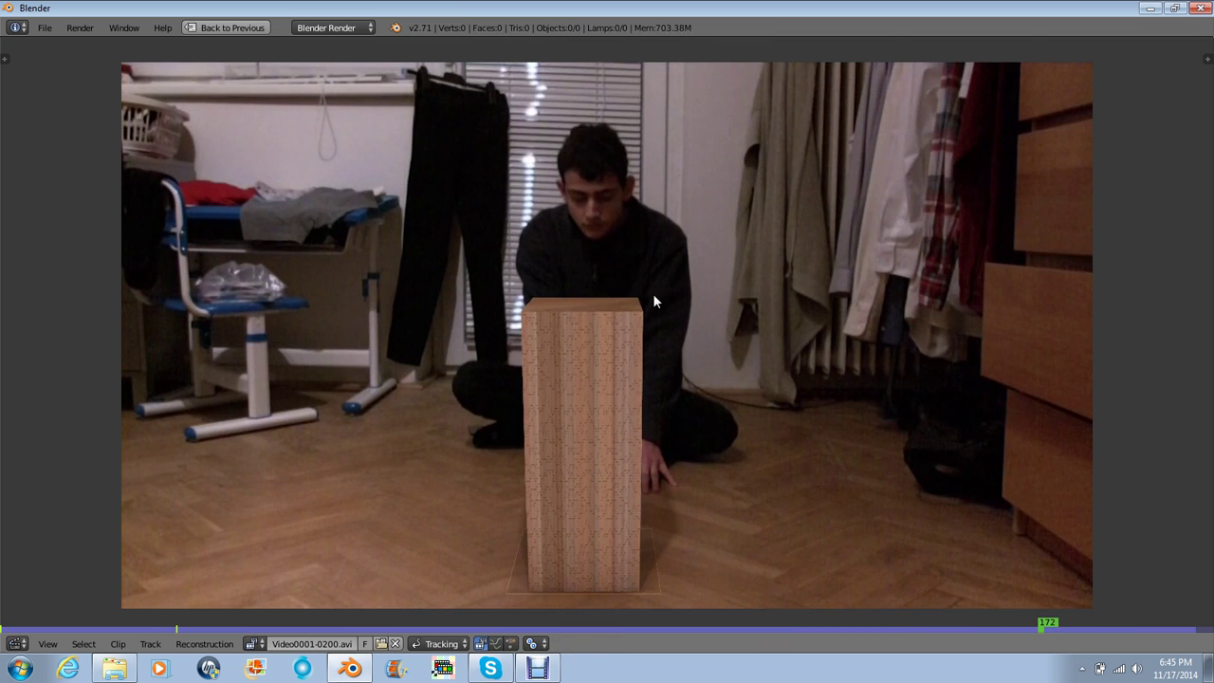
{"action": "scroll", "coordinate": [652, 301], "scroll_direction": "up", "scroll_amount": 2}
{"action": "scroll", "coordinate": [648, 293], "scroll_direction": "down", "scroll_amount": 1}
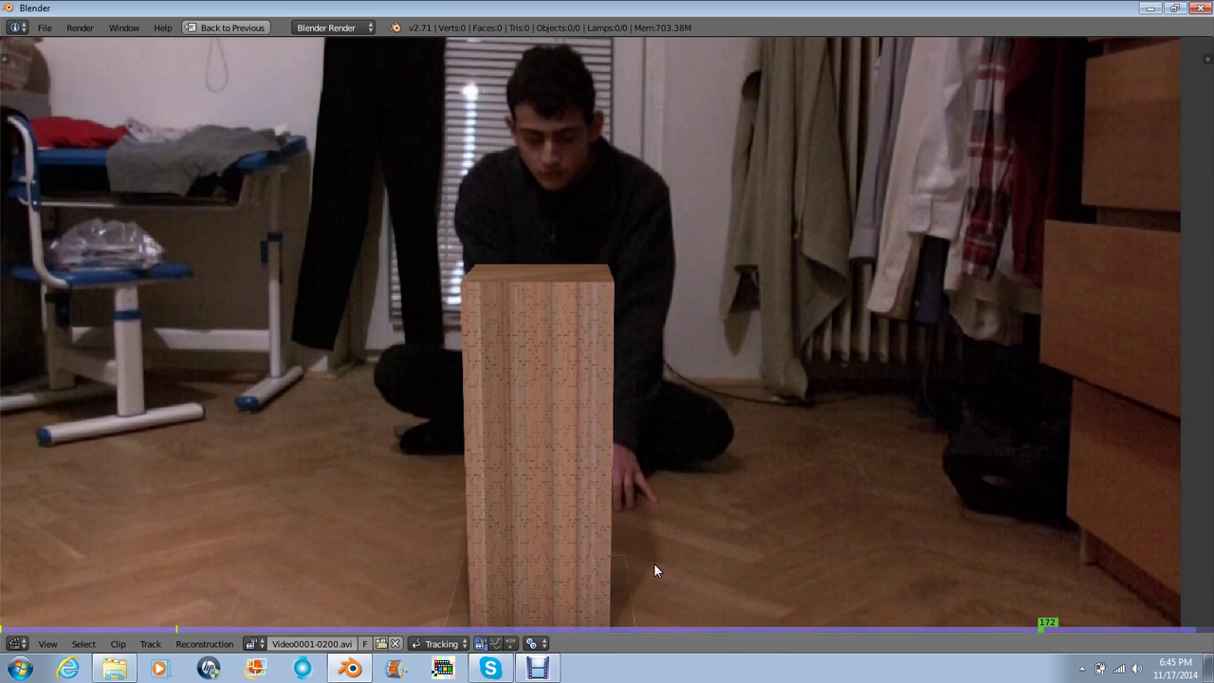
{"action": "scroll", "coordinate": [762, 423], "scroll_direction": "down", "scroll_amount": 1}
{"action": "middle_click_drag", "start_coordinate": [763, 423], "coordinate": [790, 417]}
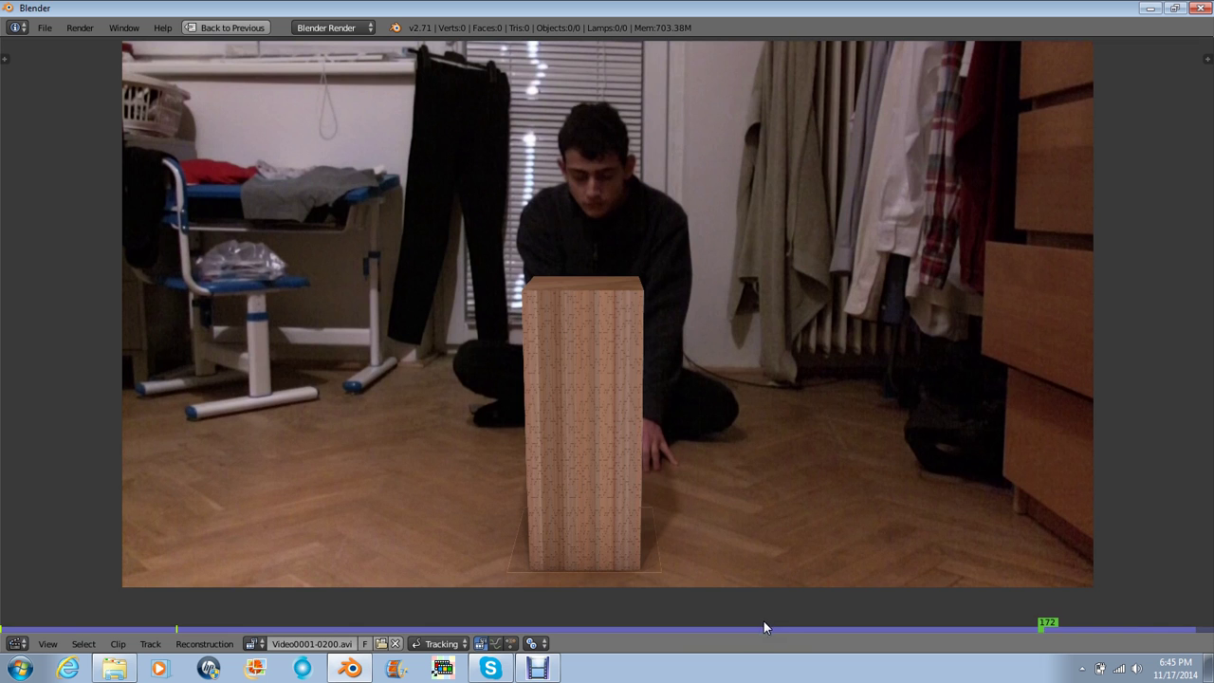
{"action": "left_click_drag", "start_coordinate": [763, 623], "coordinate": [107, 565]}
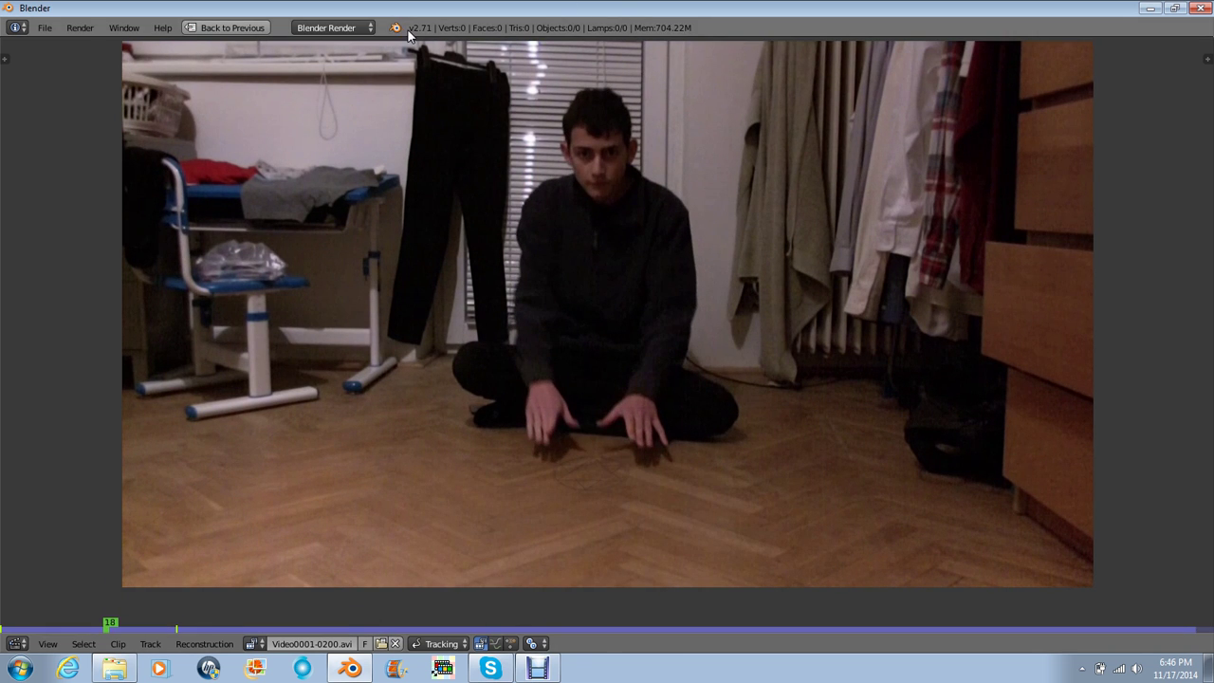
- Reload the start-up file to return to a fresh default scene
{"action": "key", "text": "ctrl+n"}
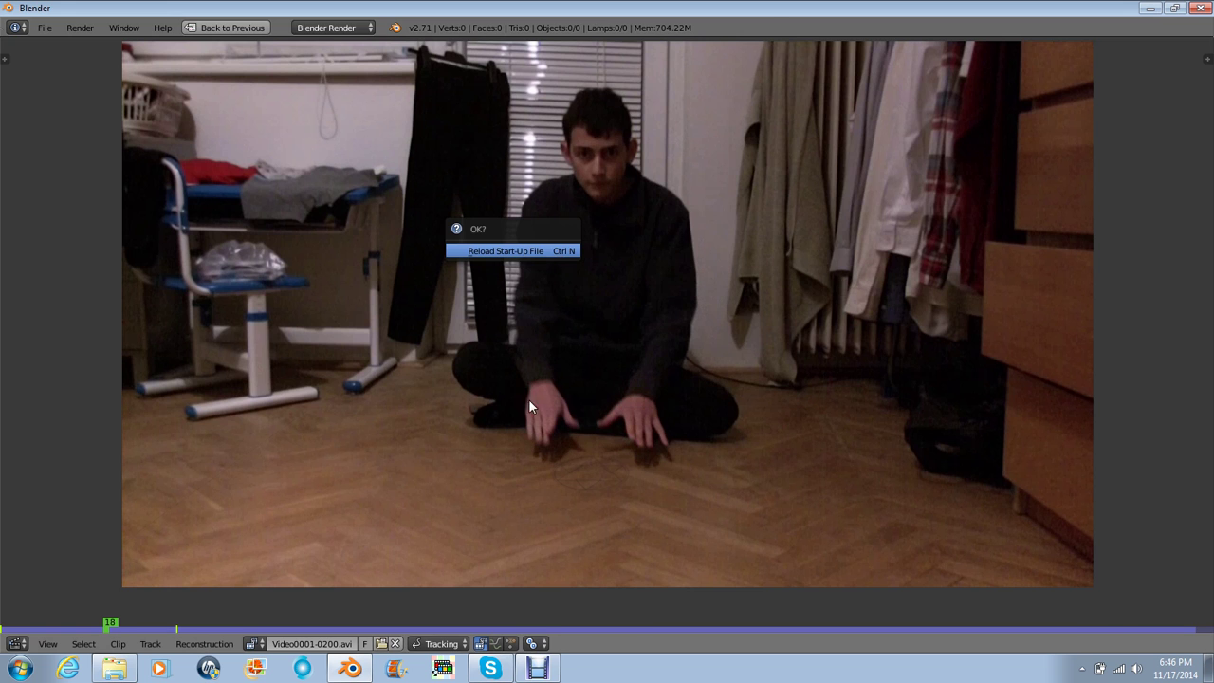
{"action": "key", "text": "Return"}
- Switch to Windows Explorer and show the FMA tutorial's Sources folder and the Effect folder's Video subfolder in two separate windows
{"action": "left_click", "coordinate": [114, 669]}
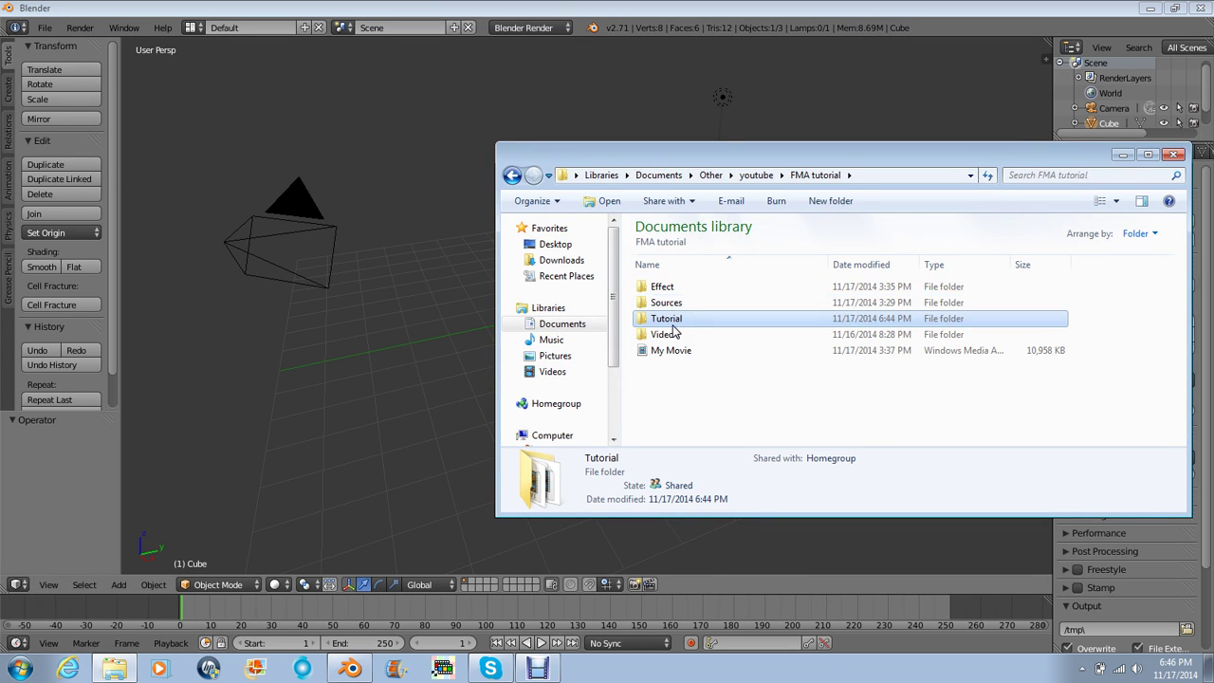
{"action": "double_click", "coordinate": [664, 287]}
{"action": "left_click", "coordinate": [817, 175]}
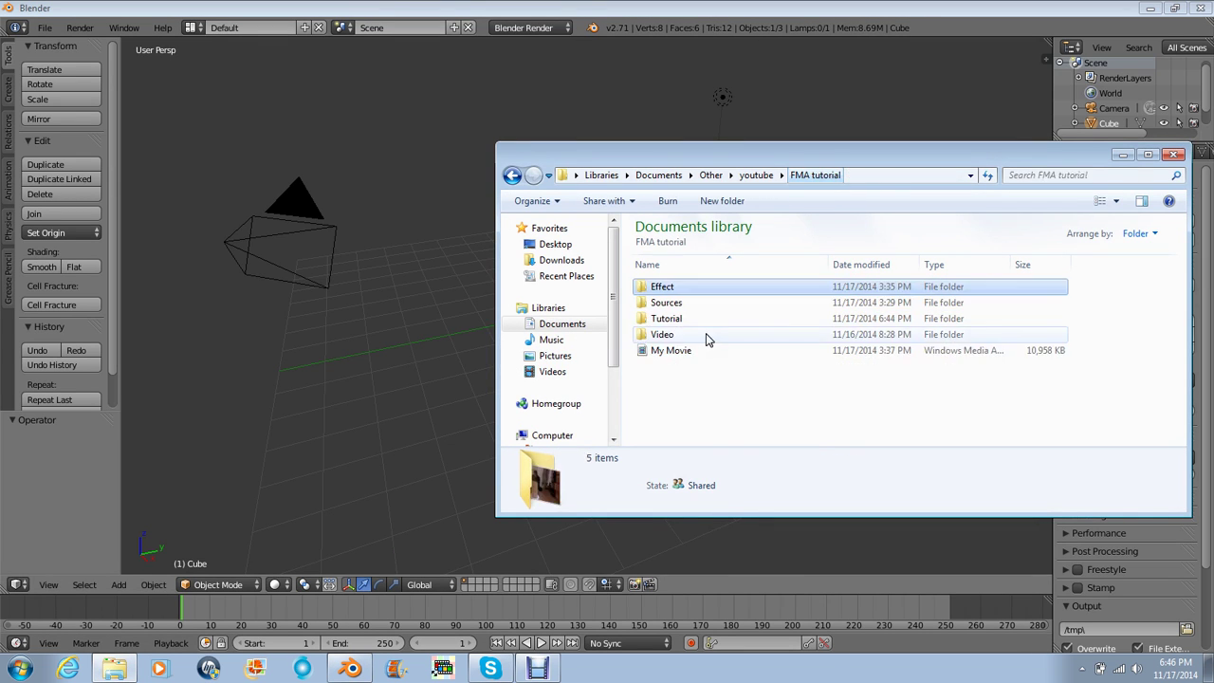
{"action": "left_click", "coordinate": [691, 303], "text": "ctrl"}
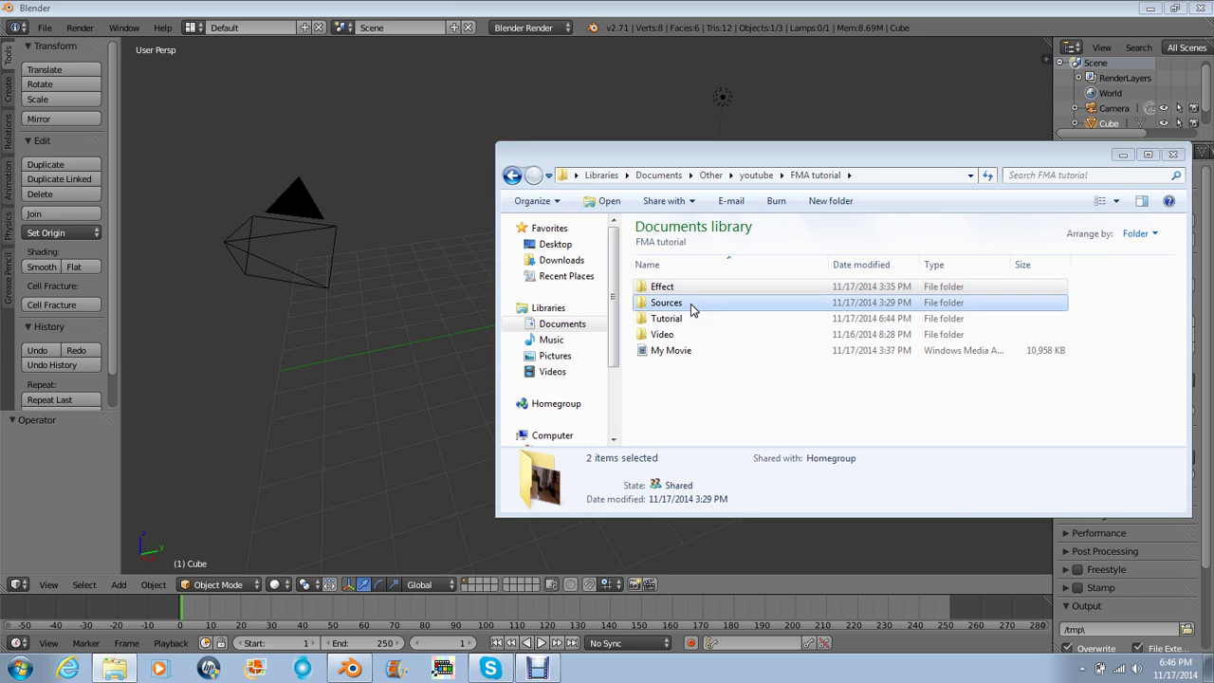
{"action": "double_click", "coordinate": [692, 305]}
{"action": "left_click", "coordinate": [679, 13]}
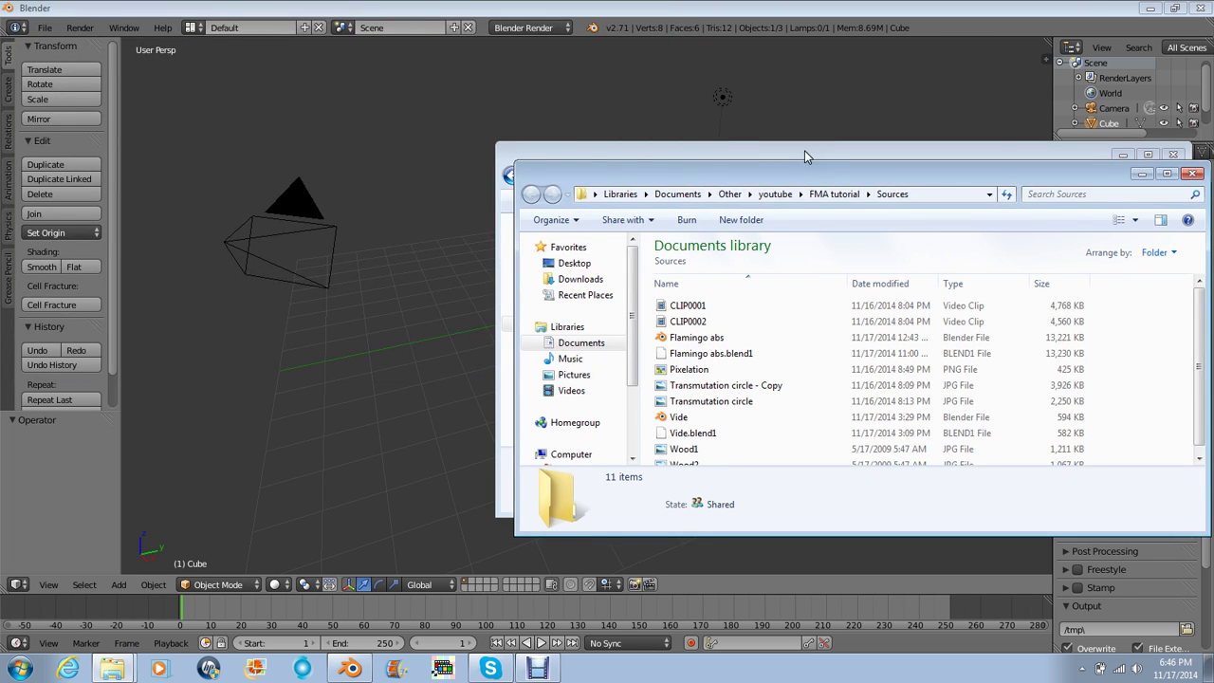
{"action": "left_click_drag", "start_coordinate": [632, 165], "coordinate": [272, 160]}
{"action": "left_click_drag", "start_coordinate": [948, 155], "coordinate": [970, 145]}
{"action": "double_click", "coordinate": [781, 277]}
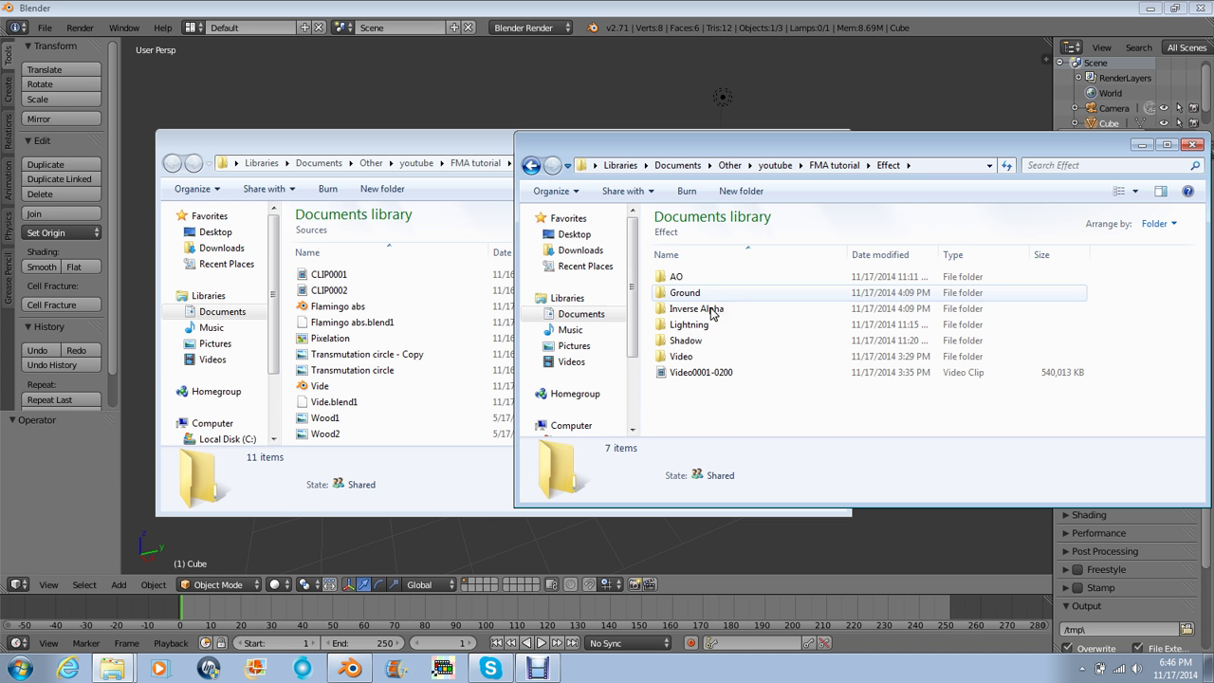
{"action": "double_click", "coordinate": [681, 355]}
- Look through the files in the Sources folder and open the Pixelation image for viewing
{"action": "left_click", "coordinate": [351, 354]}
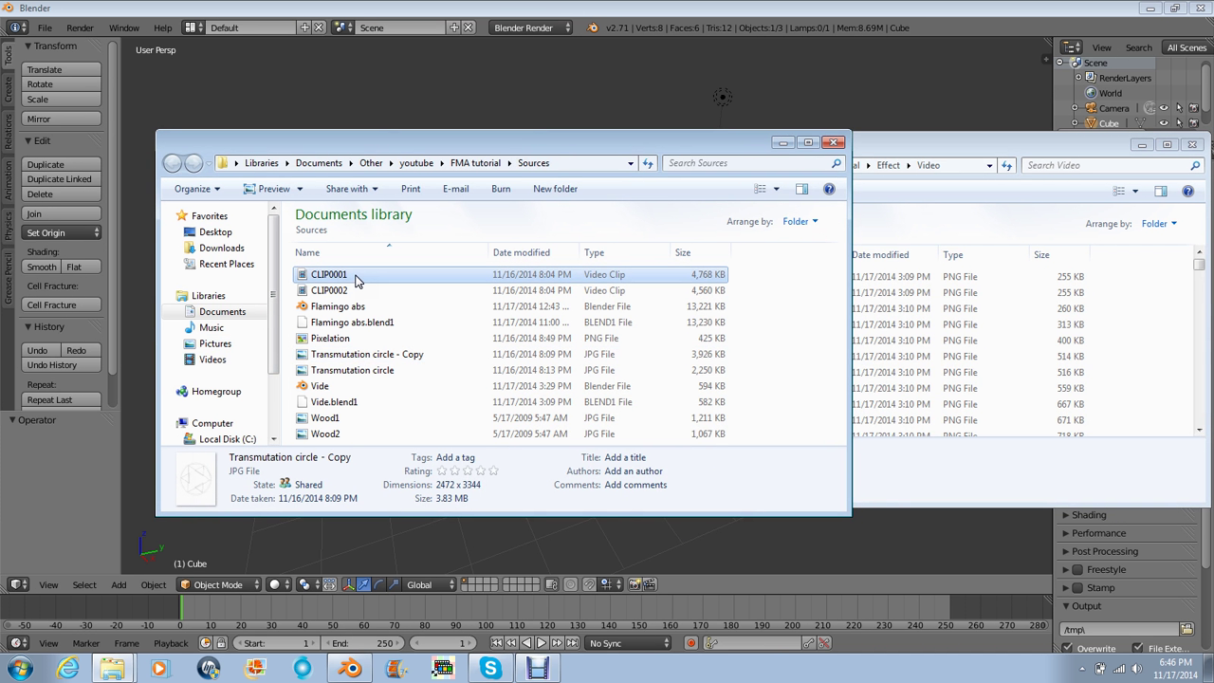
{"action": "left_click", "coordinate": [357, 275]}
{"action": "key", "text": "Down"}
{"action": "key", "text": "Down"}
{"action": "key", "text": "Down"}
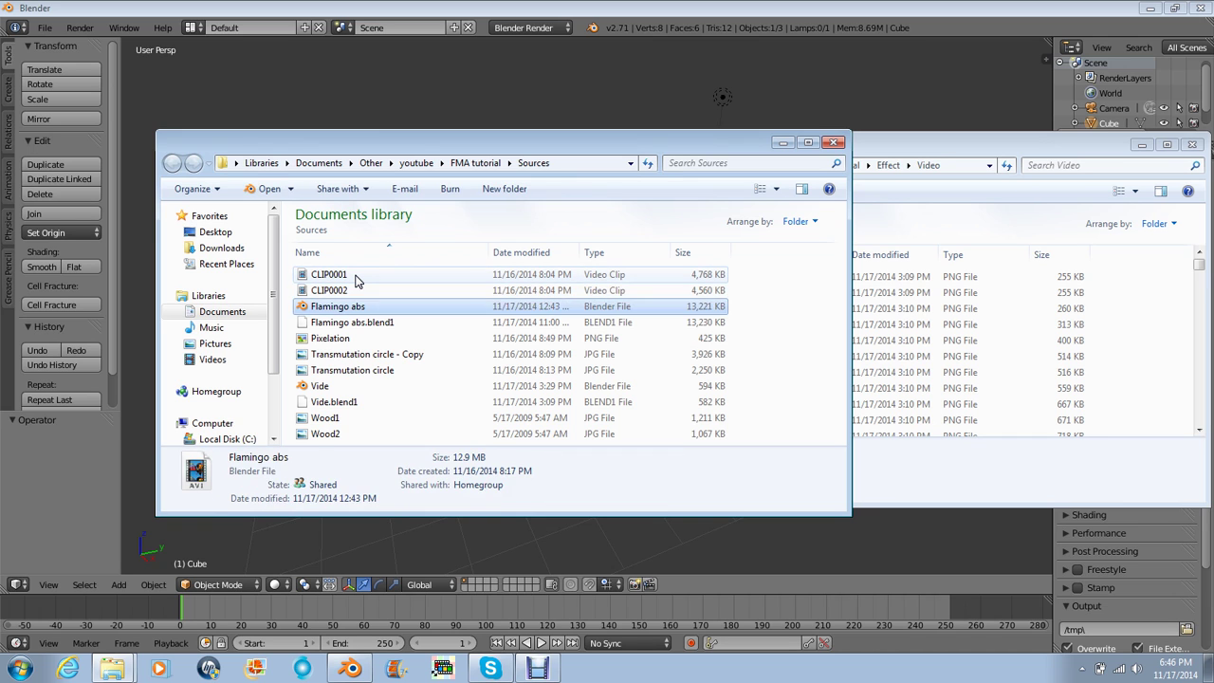
{"action": "key", "text": "Up"}
{"action": "key", "text": "Down"}
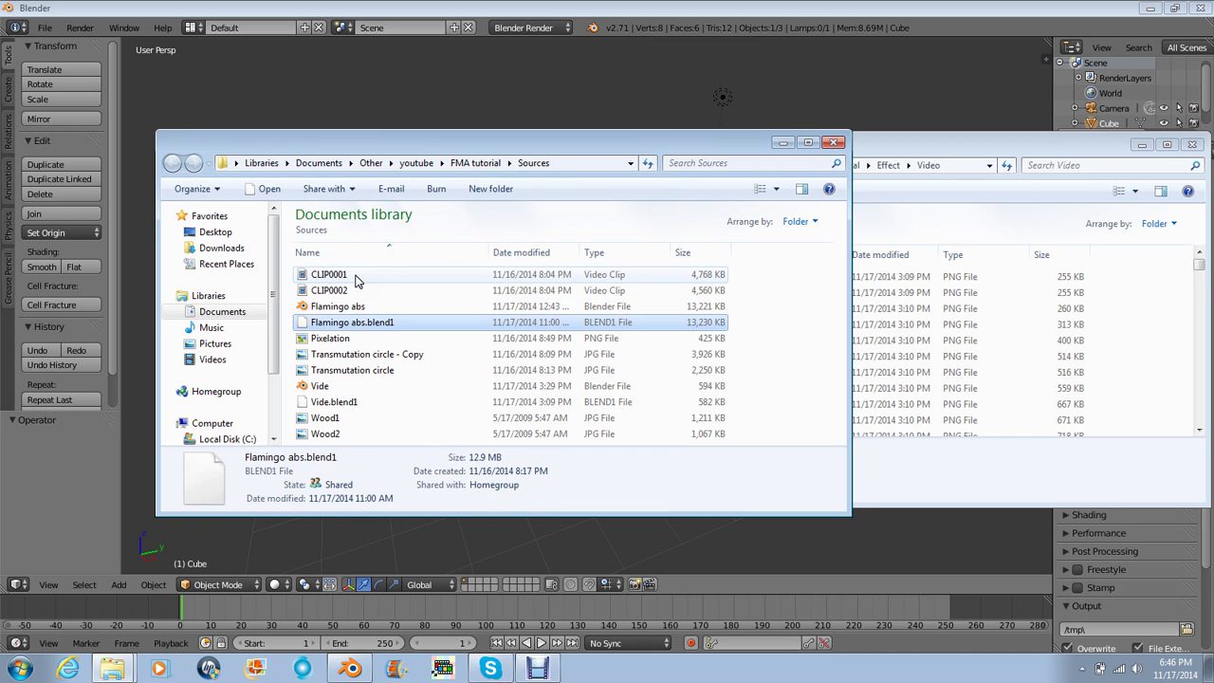
{"action": "key", "text": "Up"}
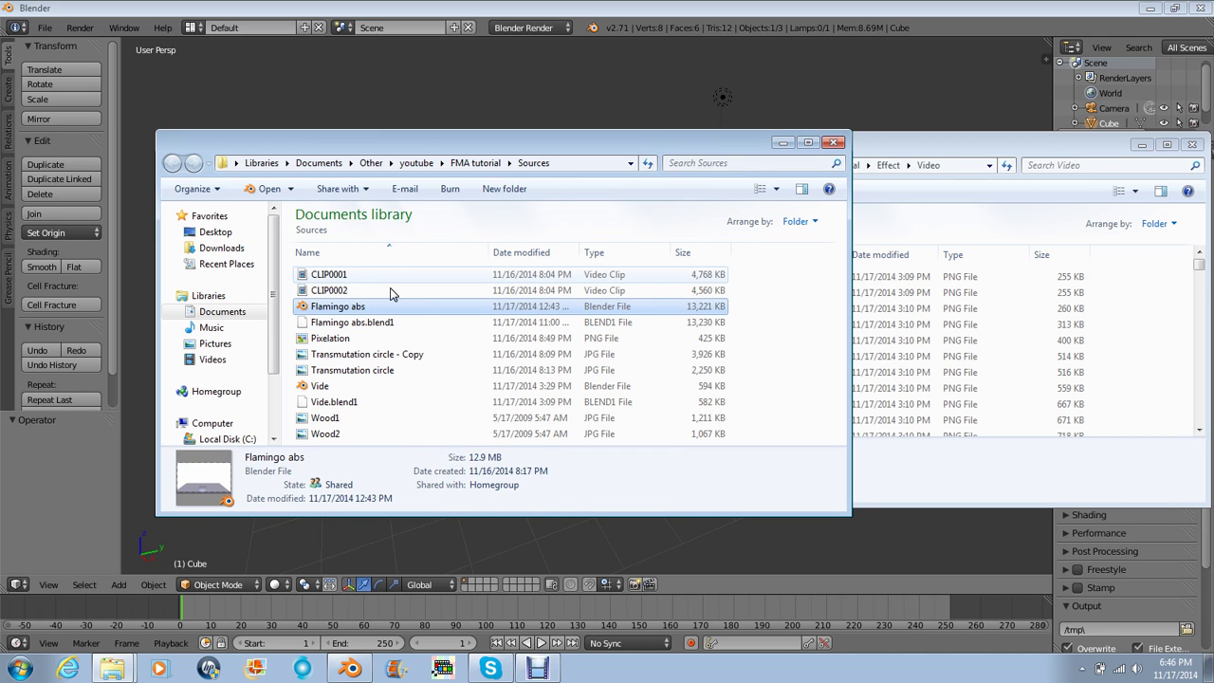
{"action": "double_click", "coordinate": [377, 341]}
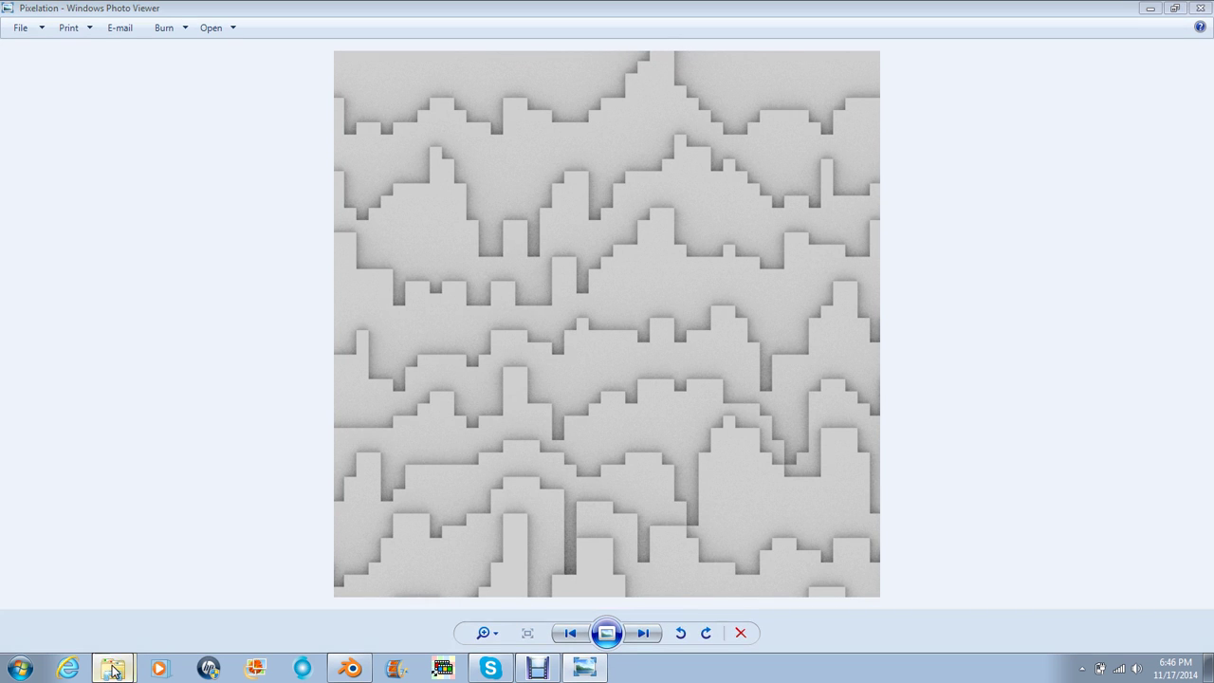
- Open rendered frame 0143 from the Effect's Video folder and examine the pillar's wood texture up close
{"action": "left_click", "coordinate": [112, 668]}
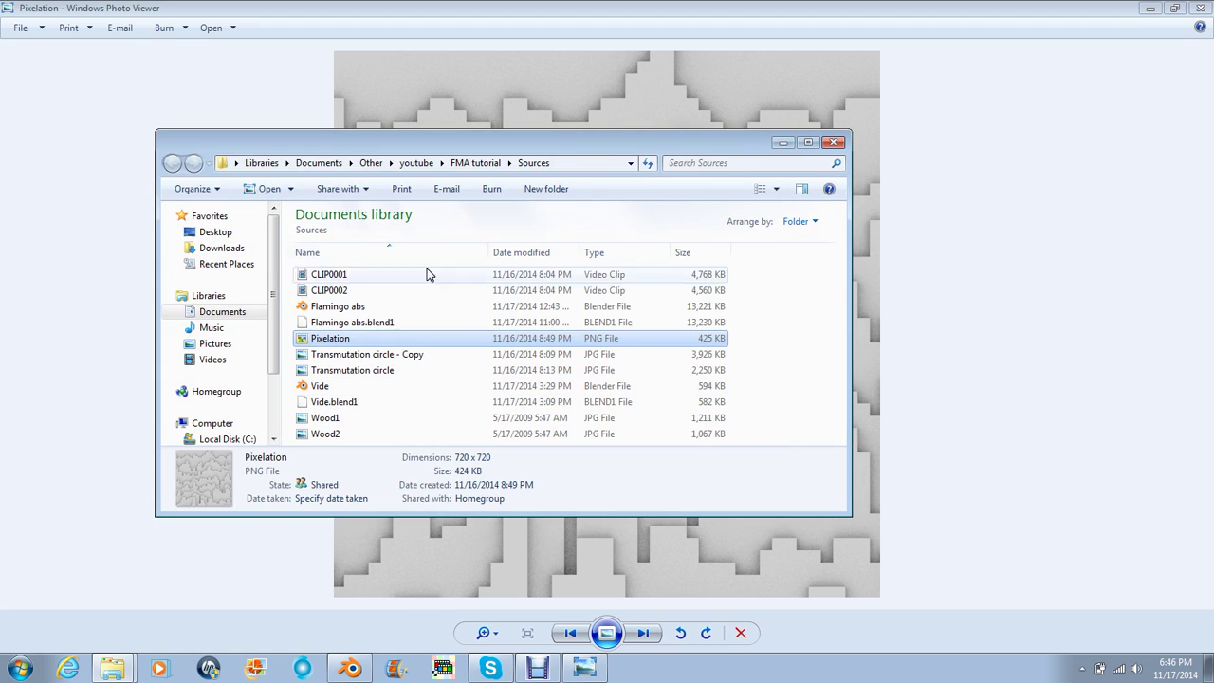
{"action": "left_click", "coordinate": [104, 662]}
{"action": "left_click", "coordinate": [84, 594]}
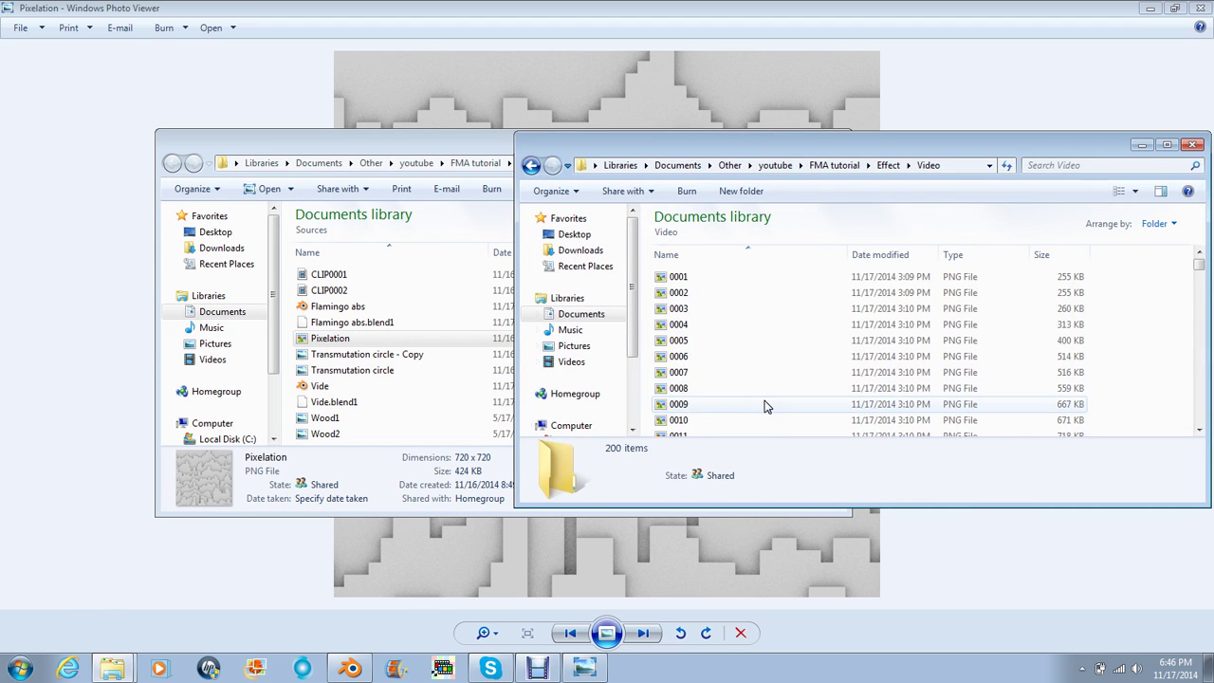
{"action": "scroll", "coordinate": [788, 412], "scroll_direction": "down", "scroll_amount": 13}
{"action": "left_click_drag", "start_coordinate": [1199, 305], "coordinate": [1199, 356]}
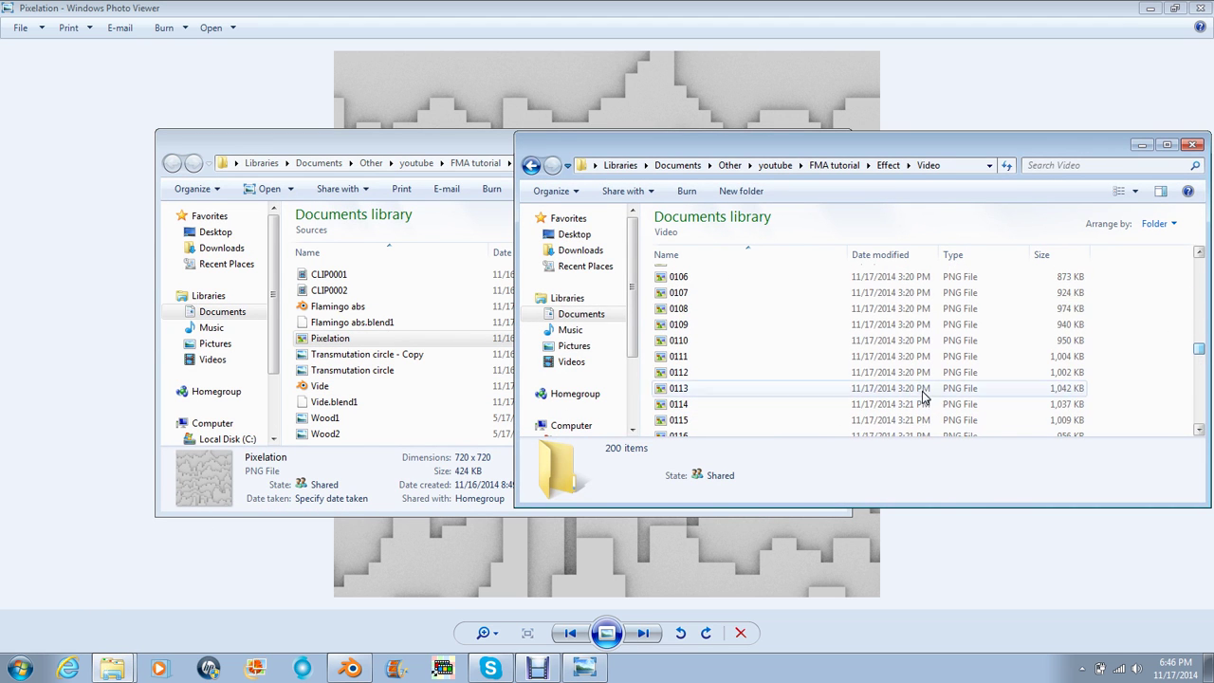
{"action": "left_click", "coordinate": [811, 422]}
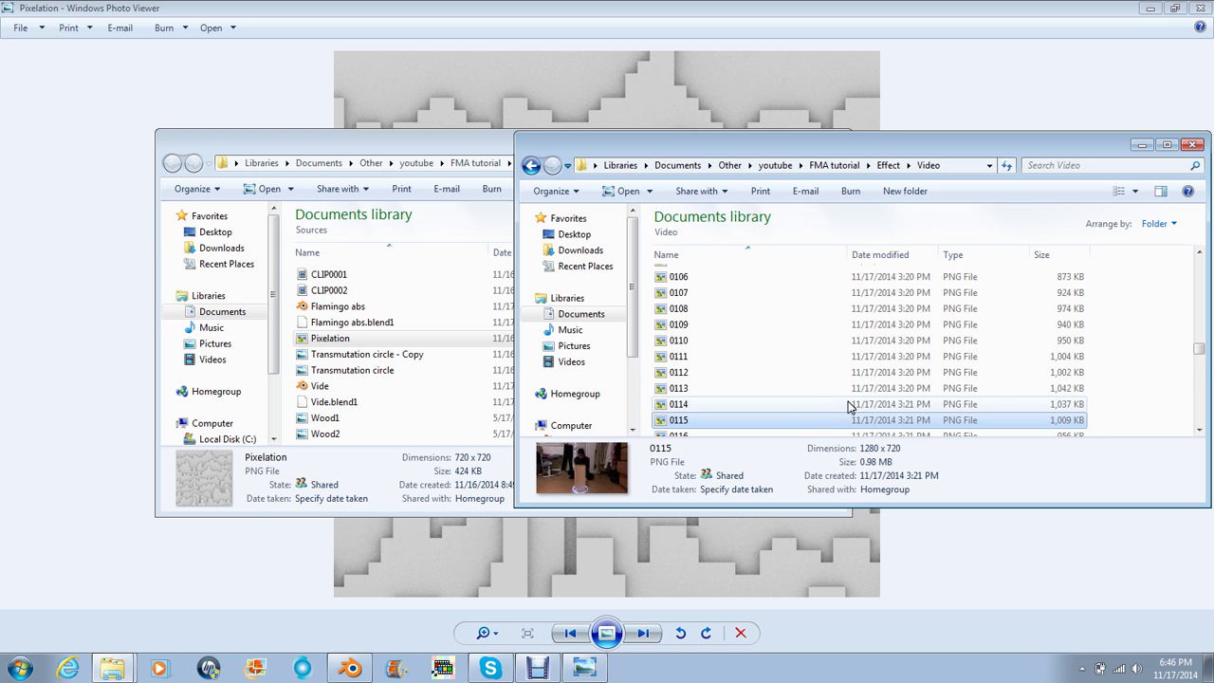
{"action": "scroll", "coordinate": [816, 417], "scroll_direction": "down", "scroll_amount": 10}
{"action": "double_click", "coordinate": [825, 396]}
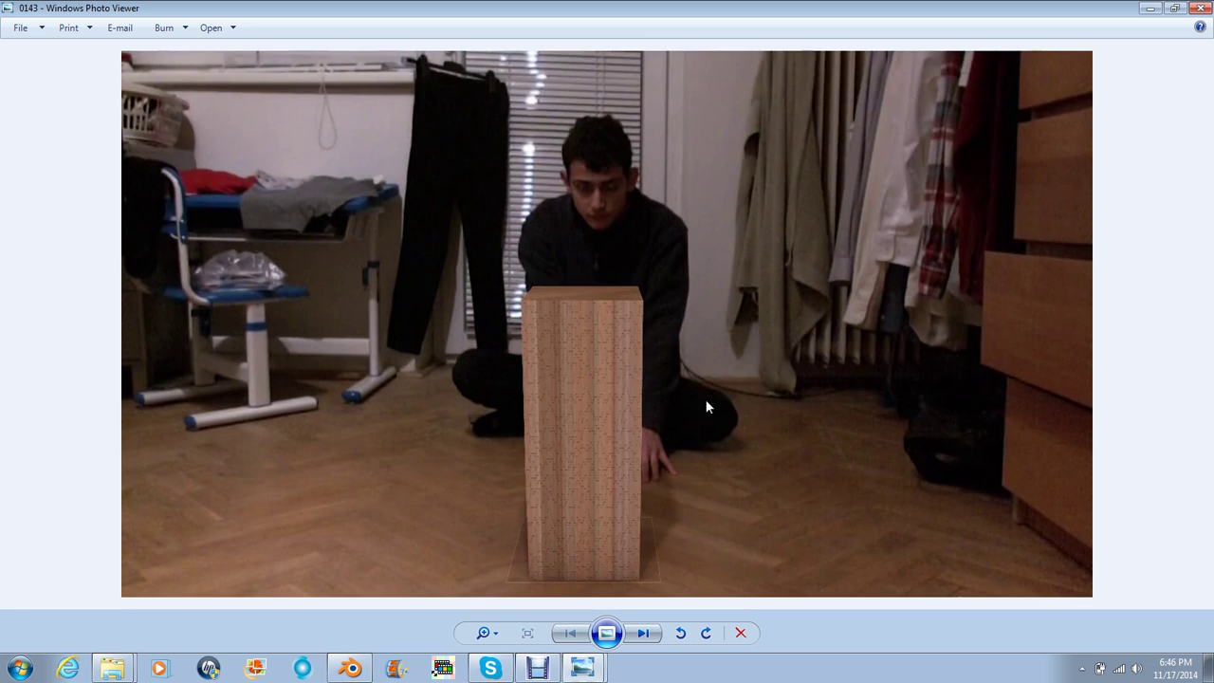
{"action": "scroll", "coordinate": [643, 404], "scroll_direction": "up", "scroll_amount": 2, "text": "ctrl"}
{"action": "scroll", "coordinate": [563, 334], "scroll_direction": "up", "scroll_amount": 1, "text": "ctrl"}
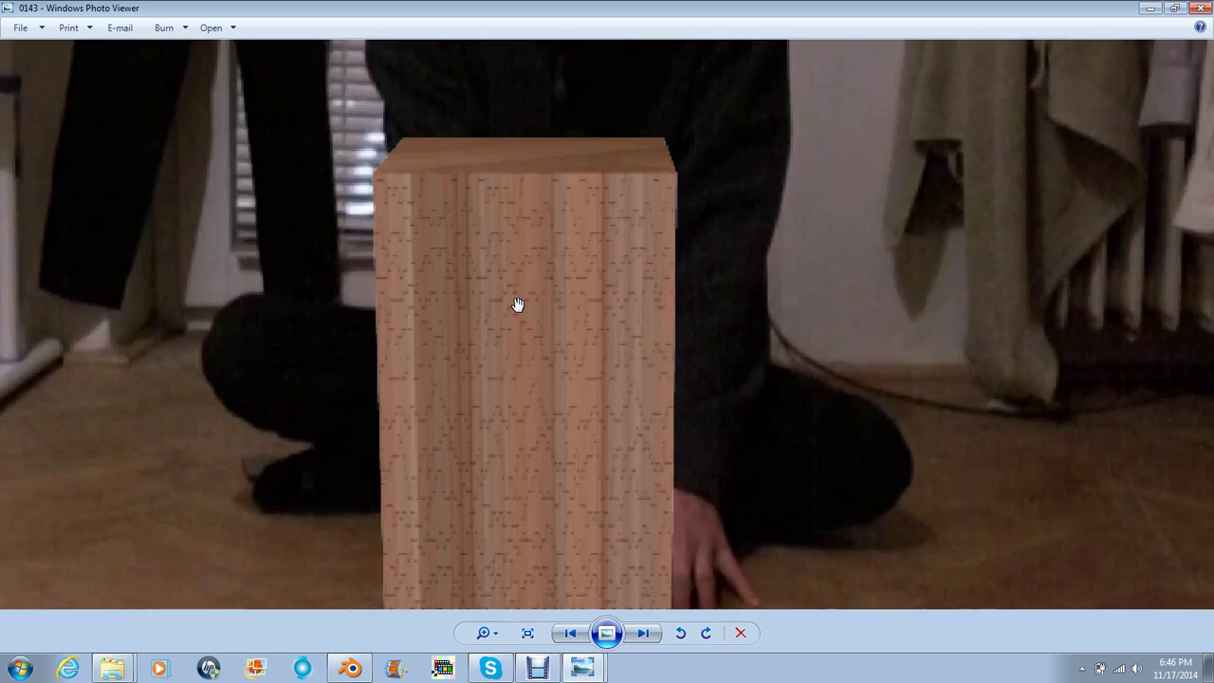
{"action": "scroll", "coordinate": [641, 289], "scroll_direction": "down", "scroll_amount": 3, "text": "ctrl"}
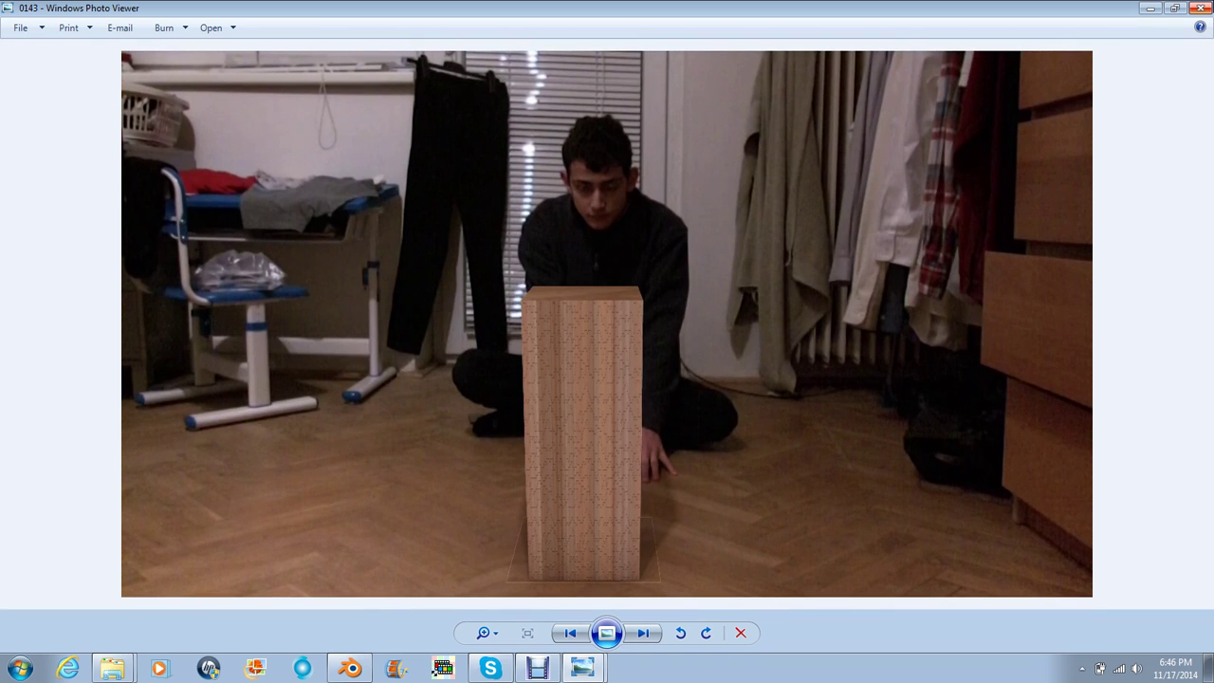
- Close the frame and Pixelation images, and view the Transmutation circle - Copy and Transmutation circle drawings from the Sources folder
{"action": "left_click", "coordinate": [1200, 8]}
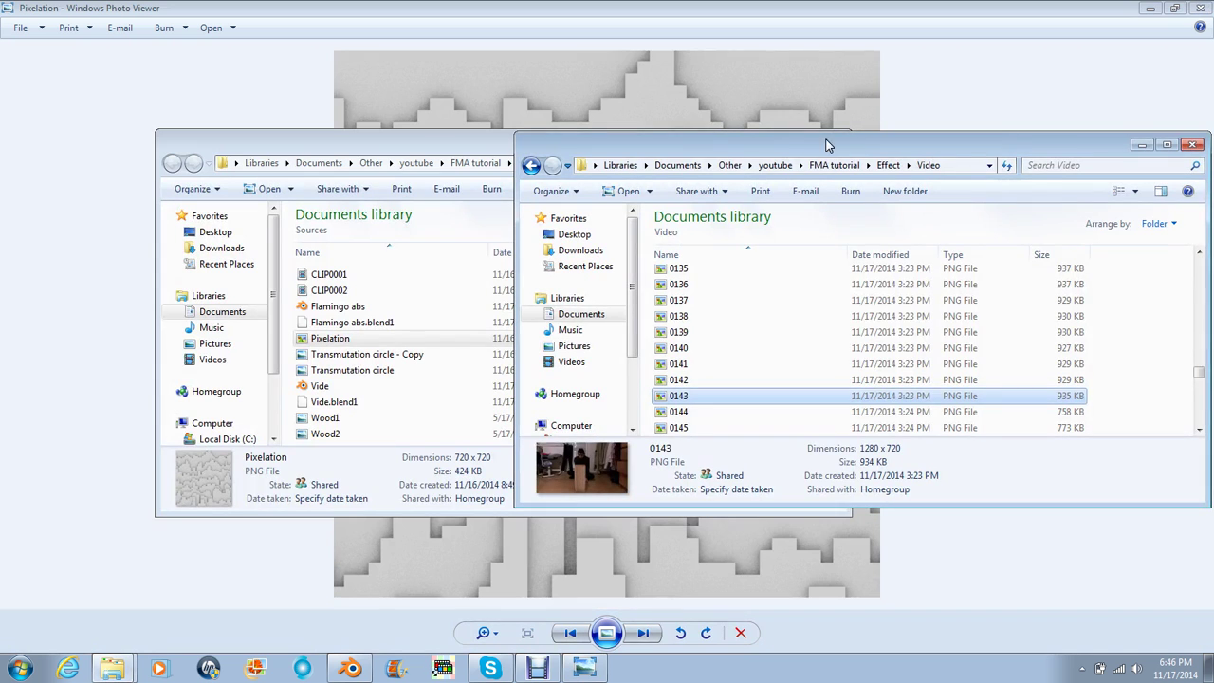
{"action": "left_click", "coordinate": [1201, 7]}
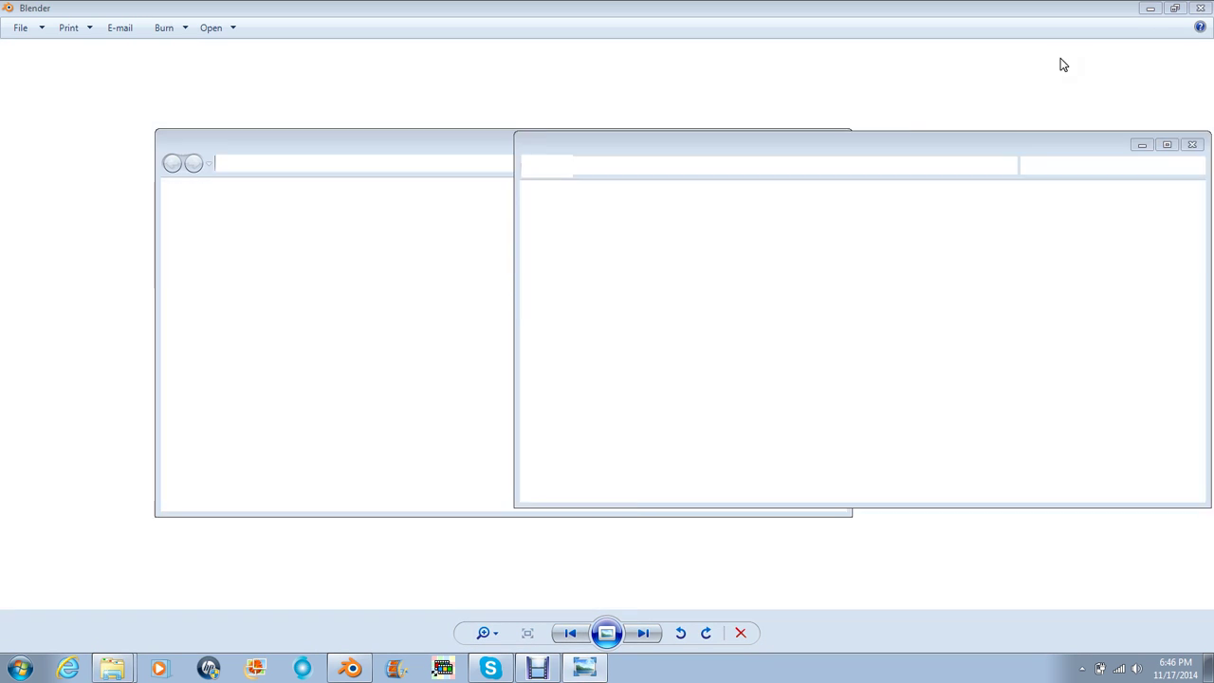
{"action": "left_click_drag", "start_coordinate": [442, 160], "coordinate": [411, 192]}
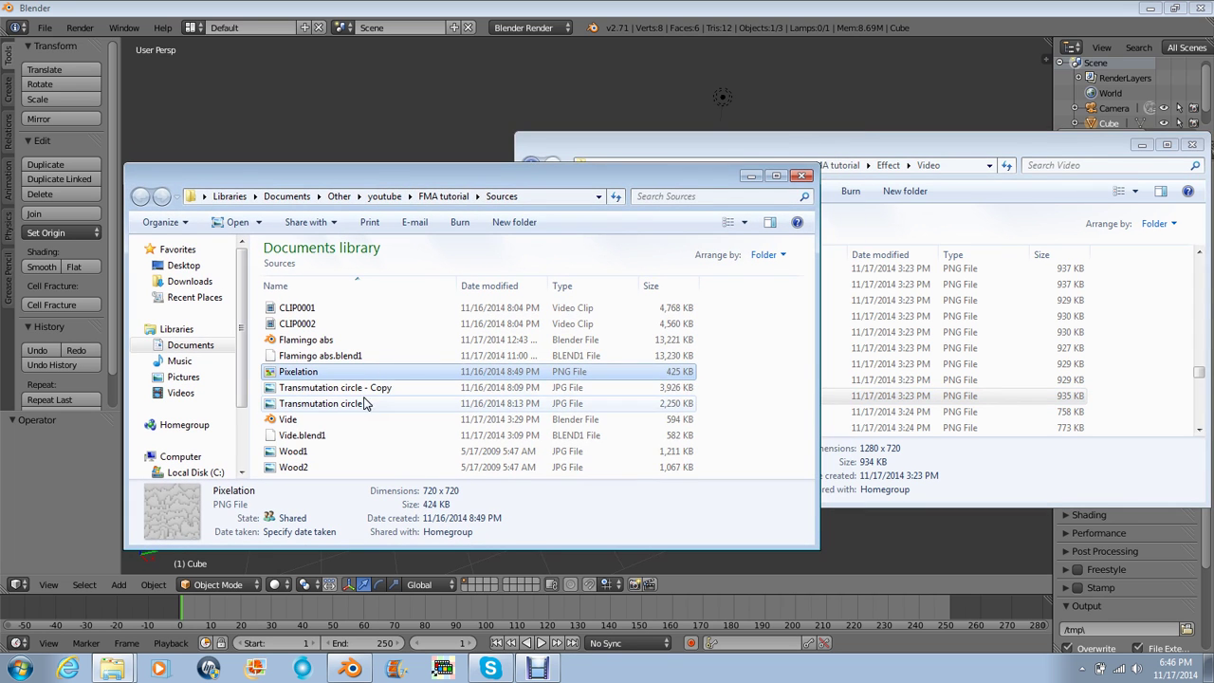
{"action": "left_click", "coordinate": [493, 387]}
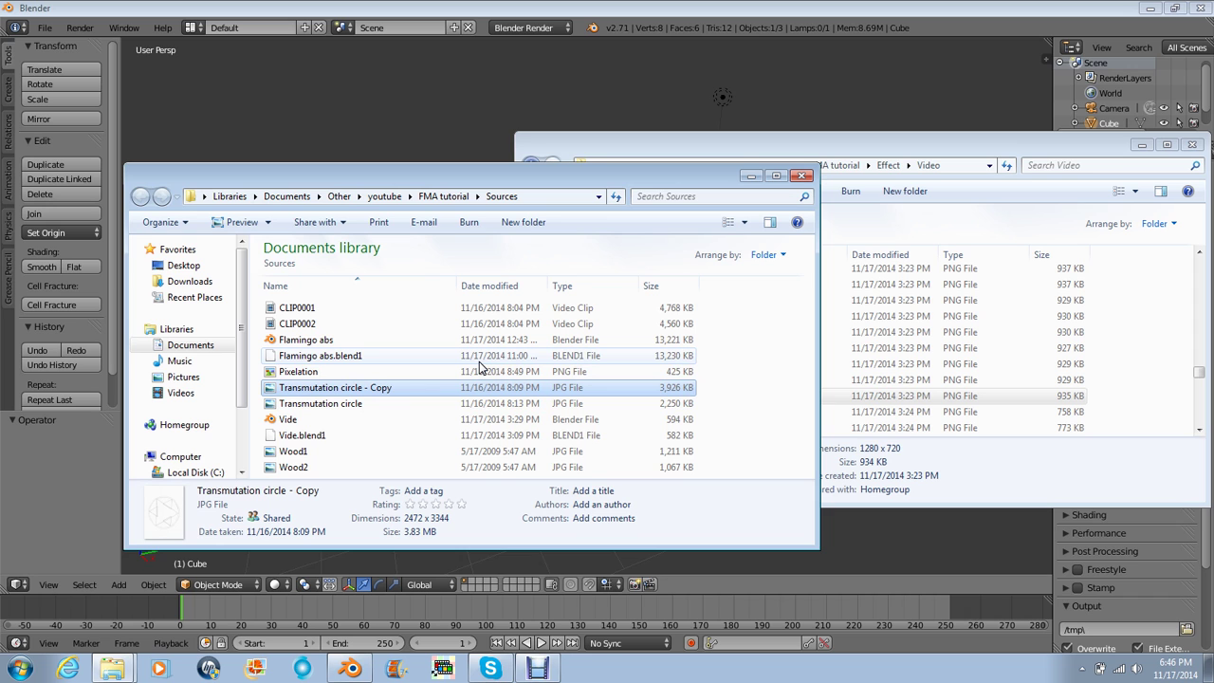
{"action": "key", "text": "Return"}
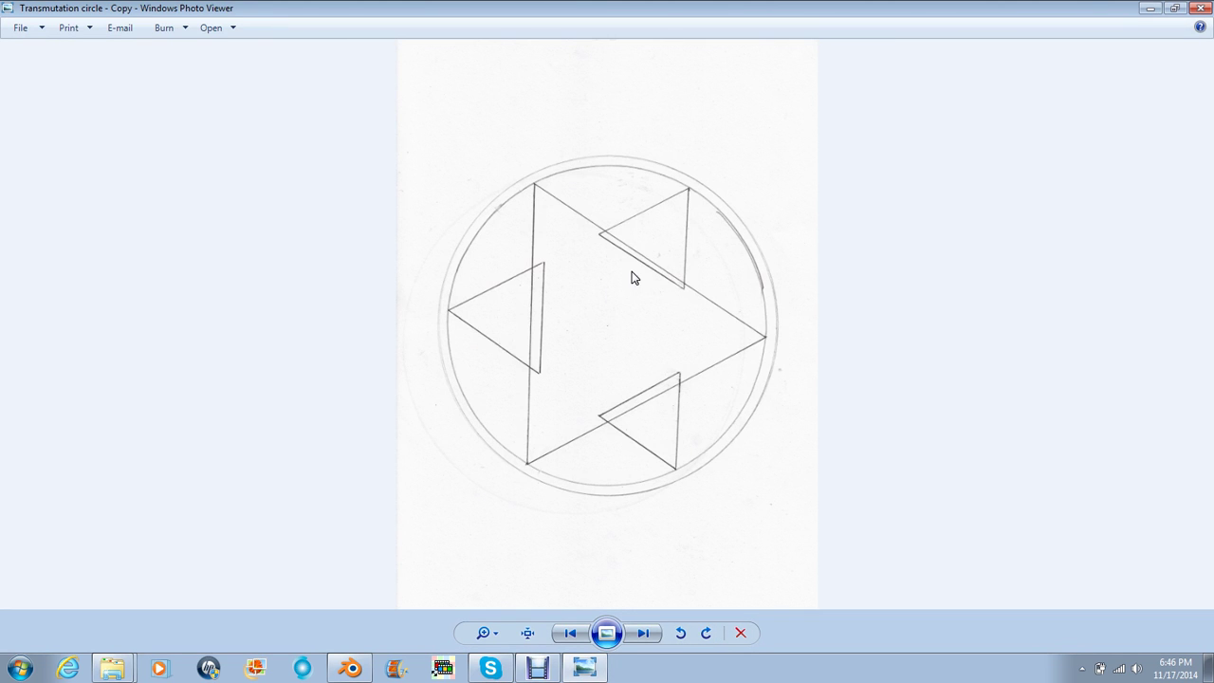
{"action": "key", "text": "Left"}
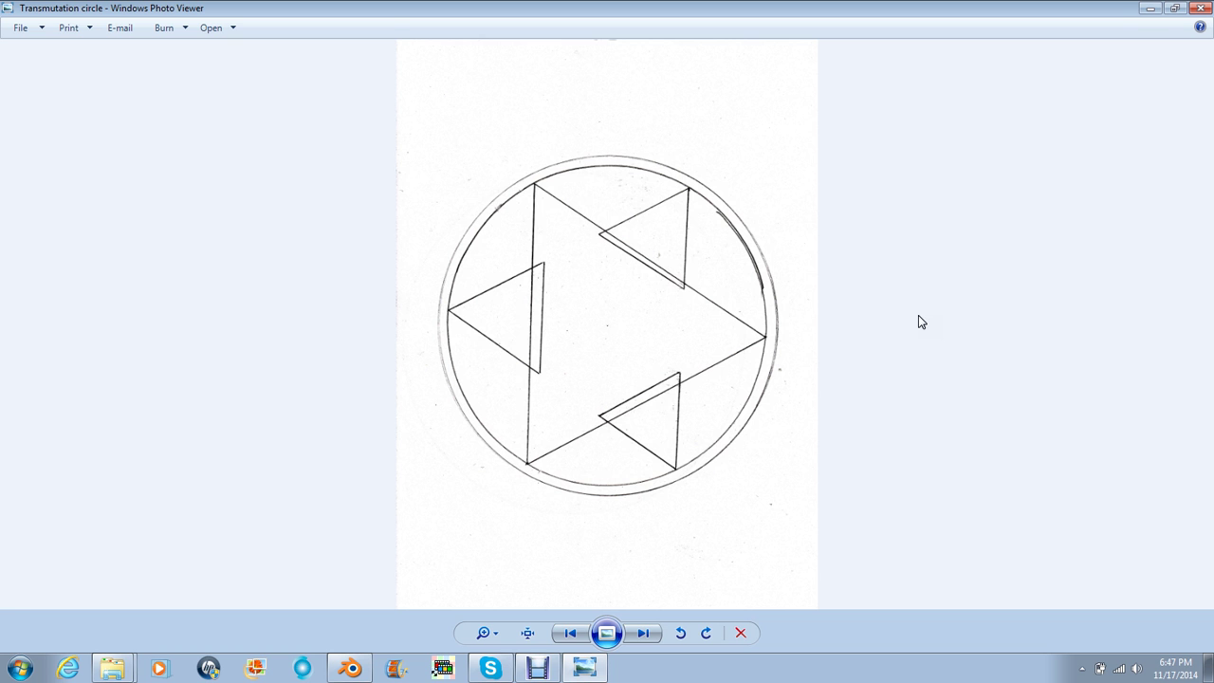
{"action": "left_click", "coordinate": [1199, 8]}
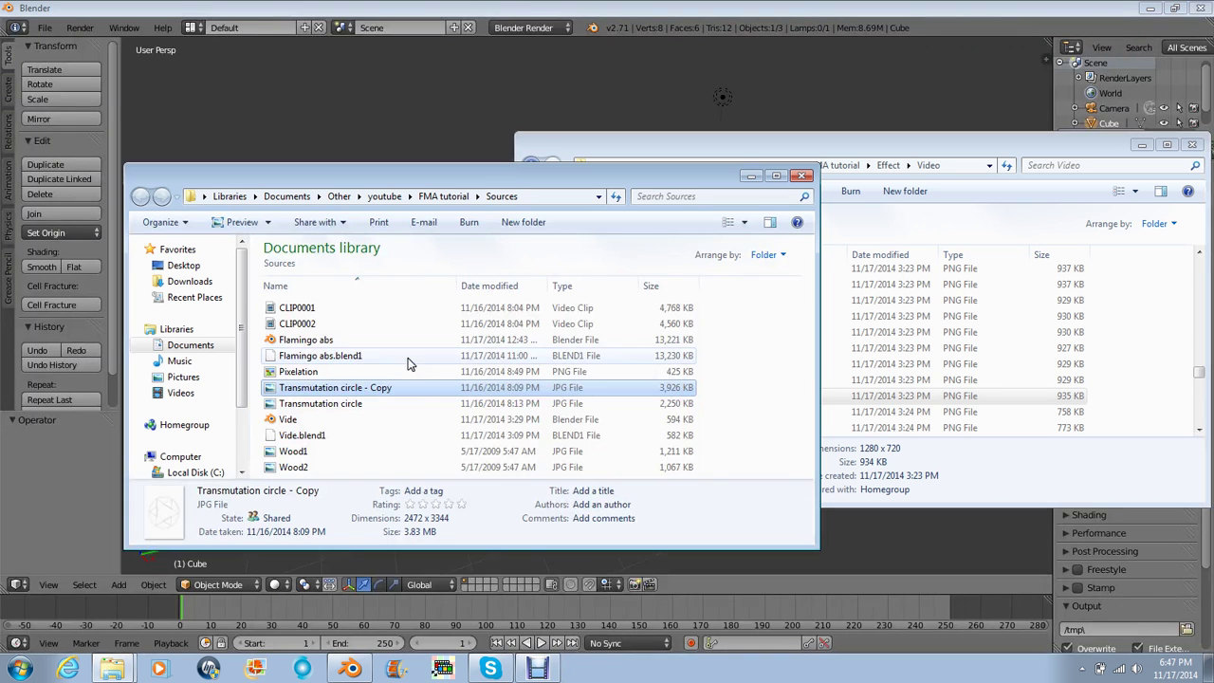
- View the Wood1 floor texture from the Sources folder, close it and check the Wood2 thumbnail
{"action": "key", "text": "Down"}
{"action": "key", "text": "Down"}
{"action": "key", "text": "Down"}
{"action": "key", "text": "Down"}
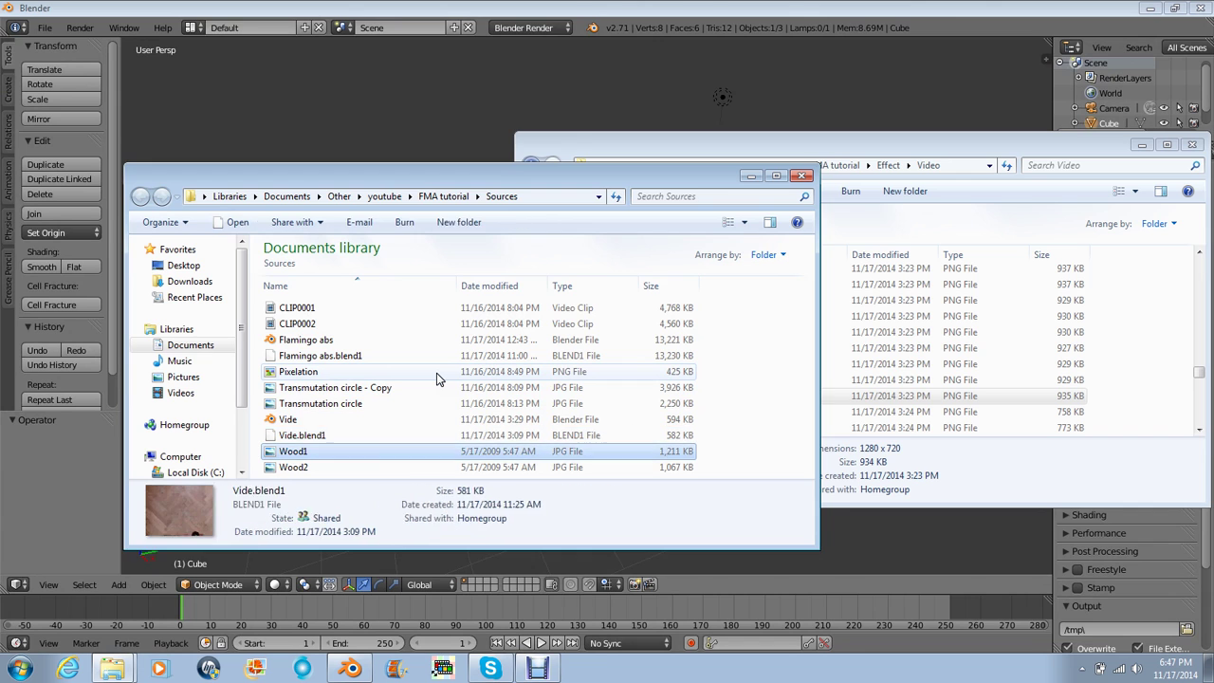
{"action": "key", "text": "Return"}
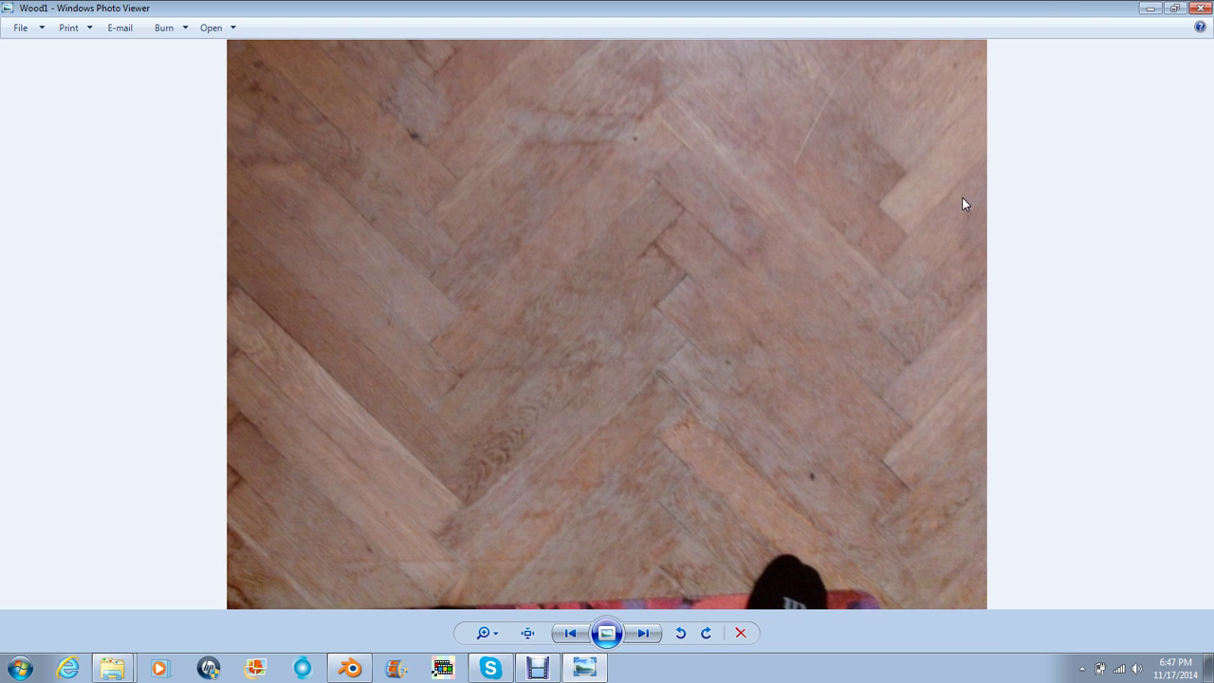
{"action": "left_click", "coordinate": [1202, 7]}
{"action": "left_click", "coordinate": [298, 467]}
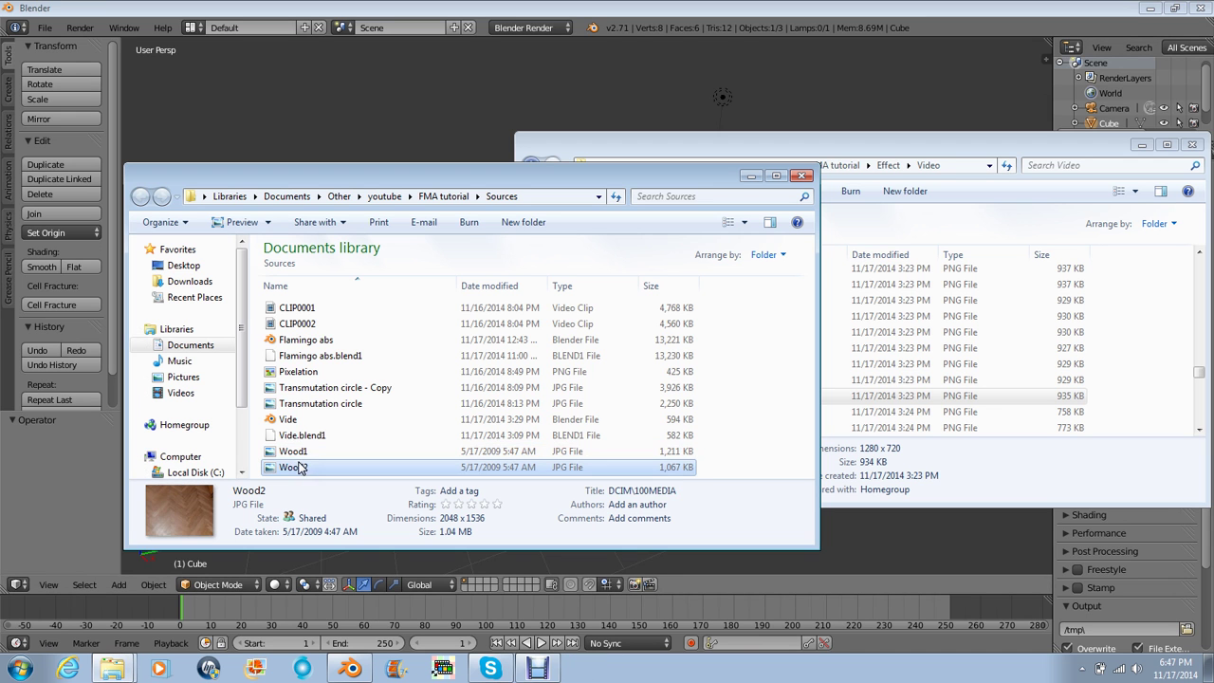
- Close the Sources window, return to Blender and delete the default cube, lamp and camera
{"action": "left_click", "coordinate": [805, 178]}
{"action": "left_click", "coordinate": [456, 166]}
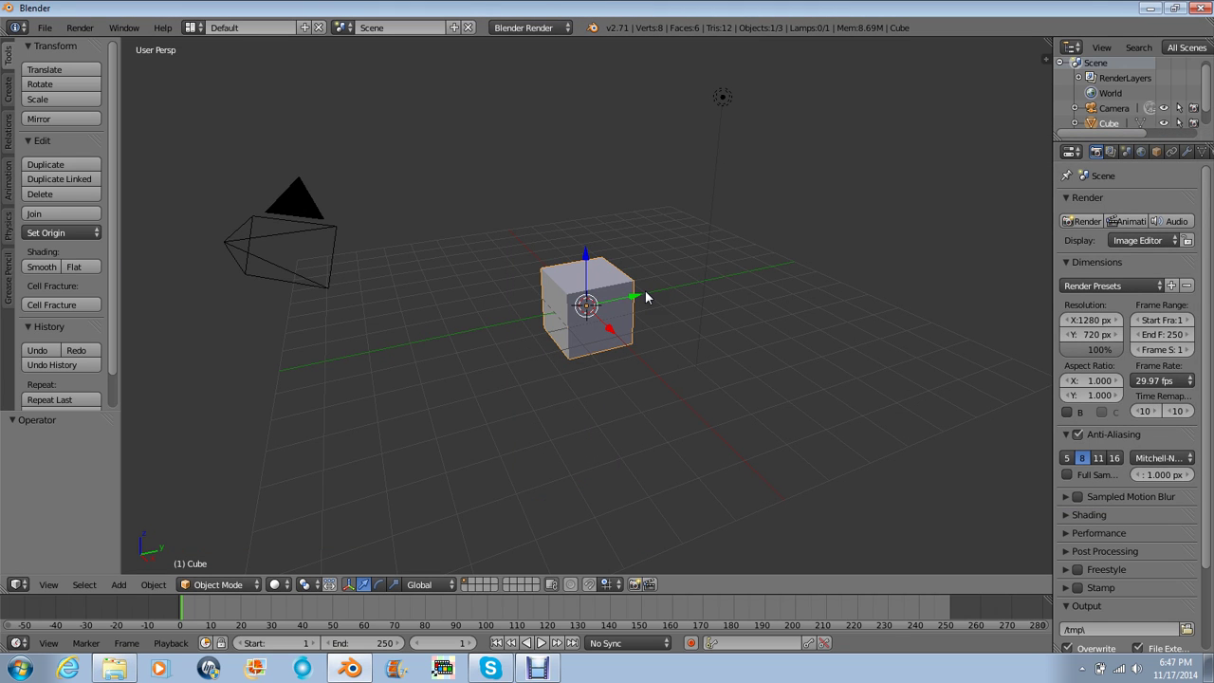
{"action": "right_click", "coordinate": [720, 99], "text": "shift"}
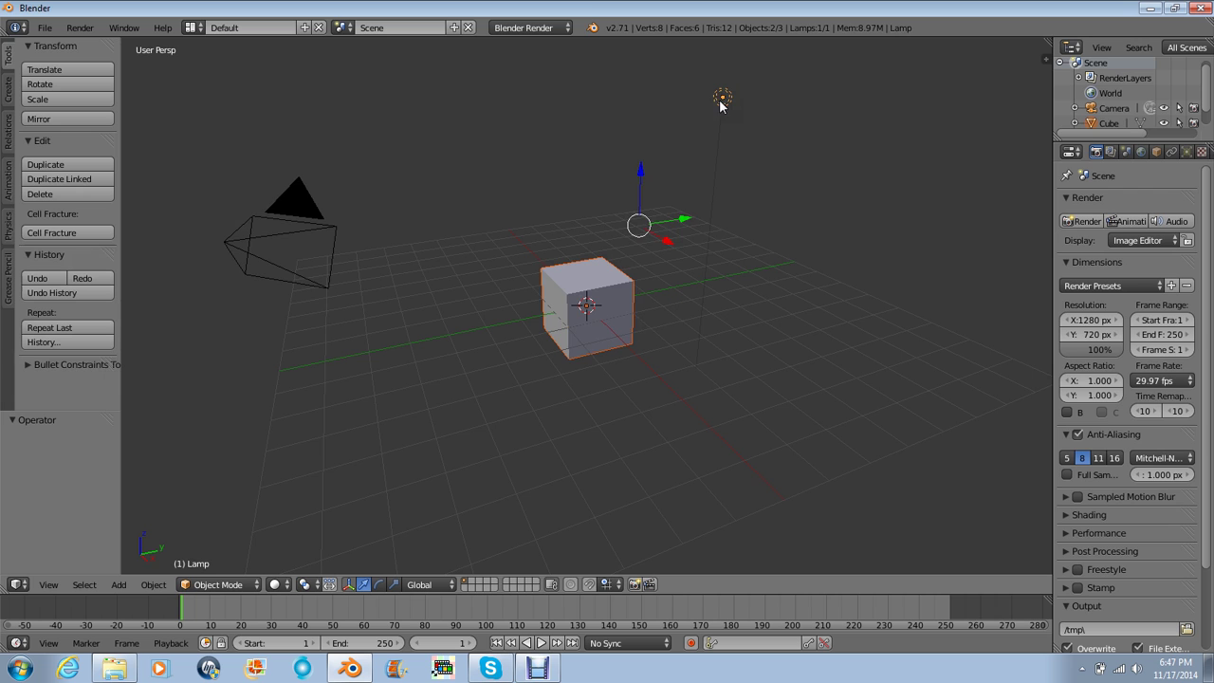
{"action": "right_click", "coordinate": [313, 209], "text": "shift"}
{"action": "key", "text": "x"}
{"action": "left_click", "coordinate": [312, 203]}
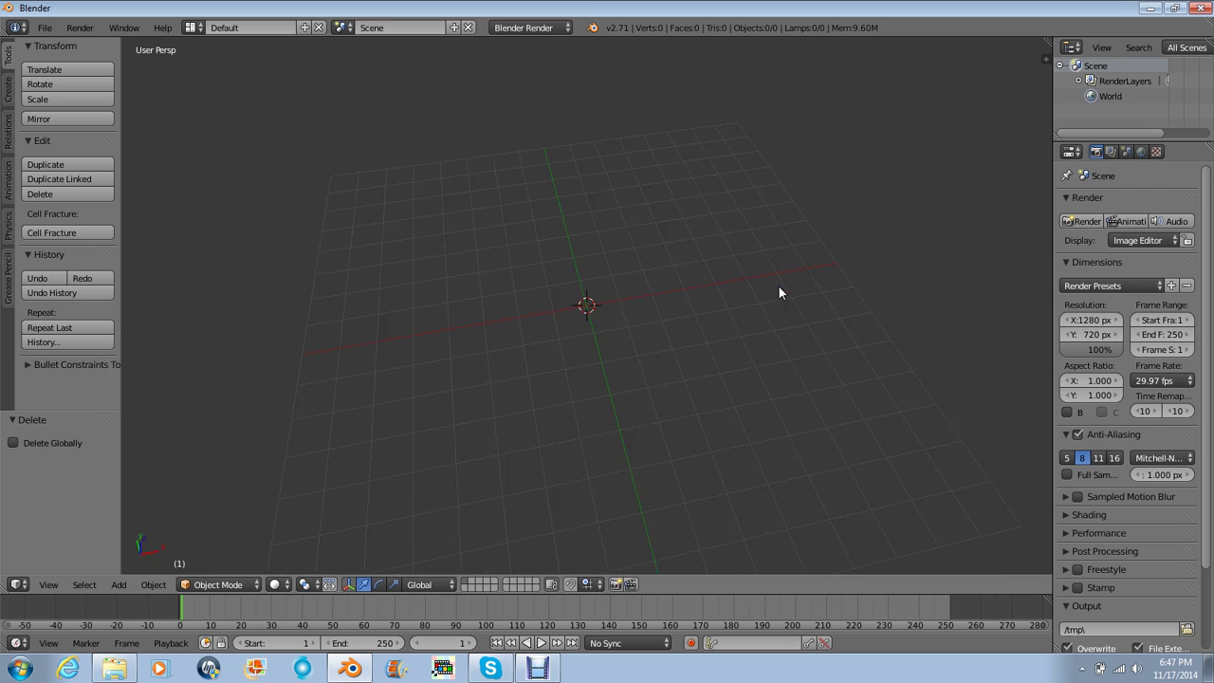
- Add a new camera and align it to the top view so it looks straight down at the origin
{"action": "key", "text": "KP_7"}
{"action": "key", "text": "shift+a"}
{"action": "left_click", "coordinate": [746, 458]}
{"action": "key", "text": "ctrl+alt+KP_0"}
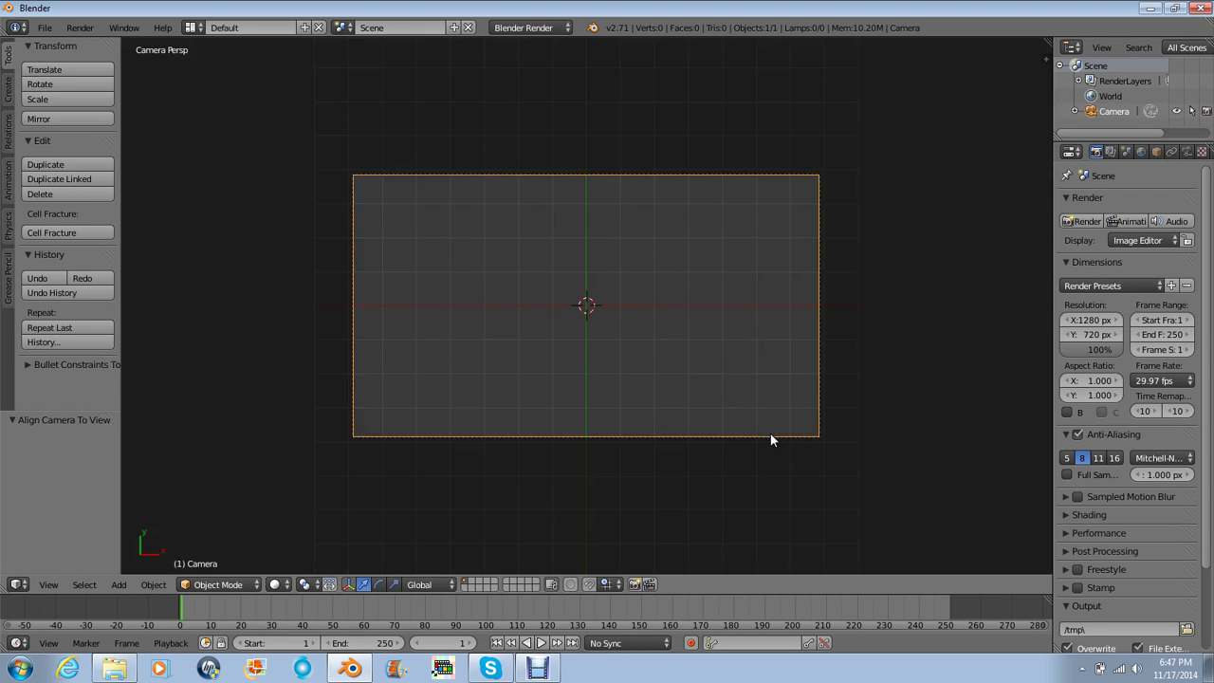
- Switch to Windows Explorer, open the Pixelation image from the FMA tutorial's Sources folder and examine its stepped pattern
{"action": "key", "text": "alt+Tab"}
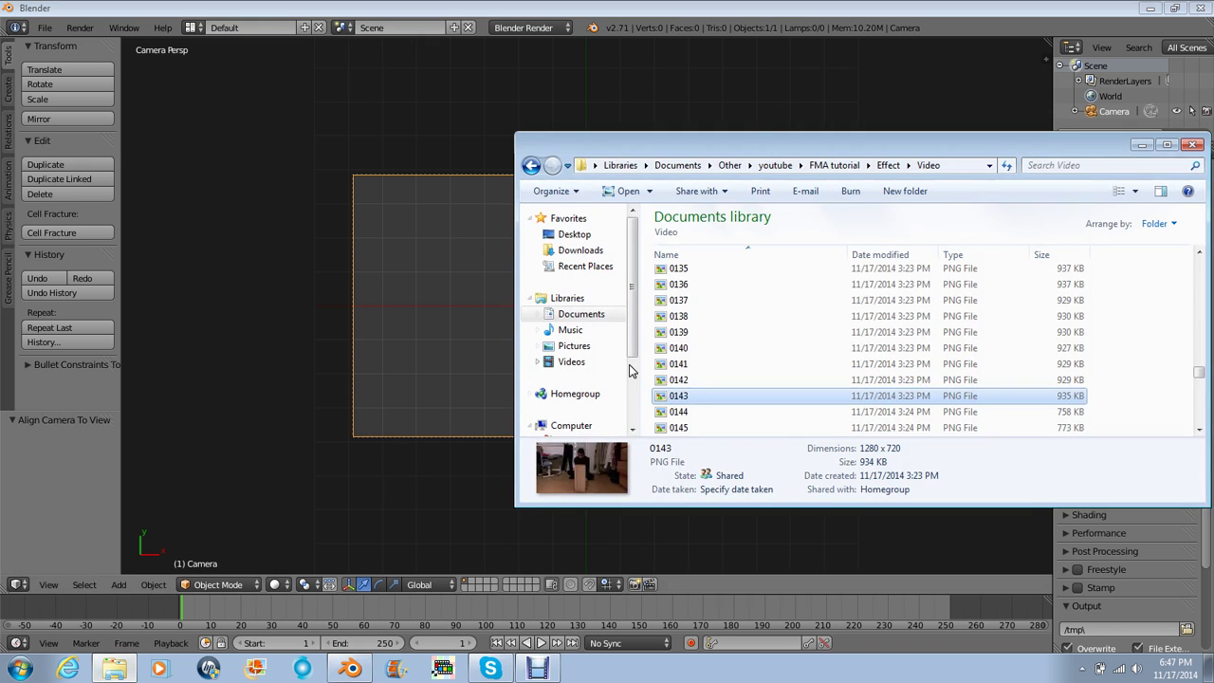
{"action": "left_click", "coordinate": [887, 165]}
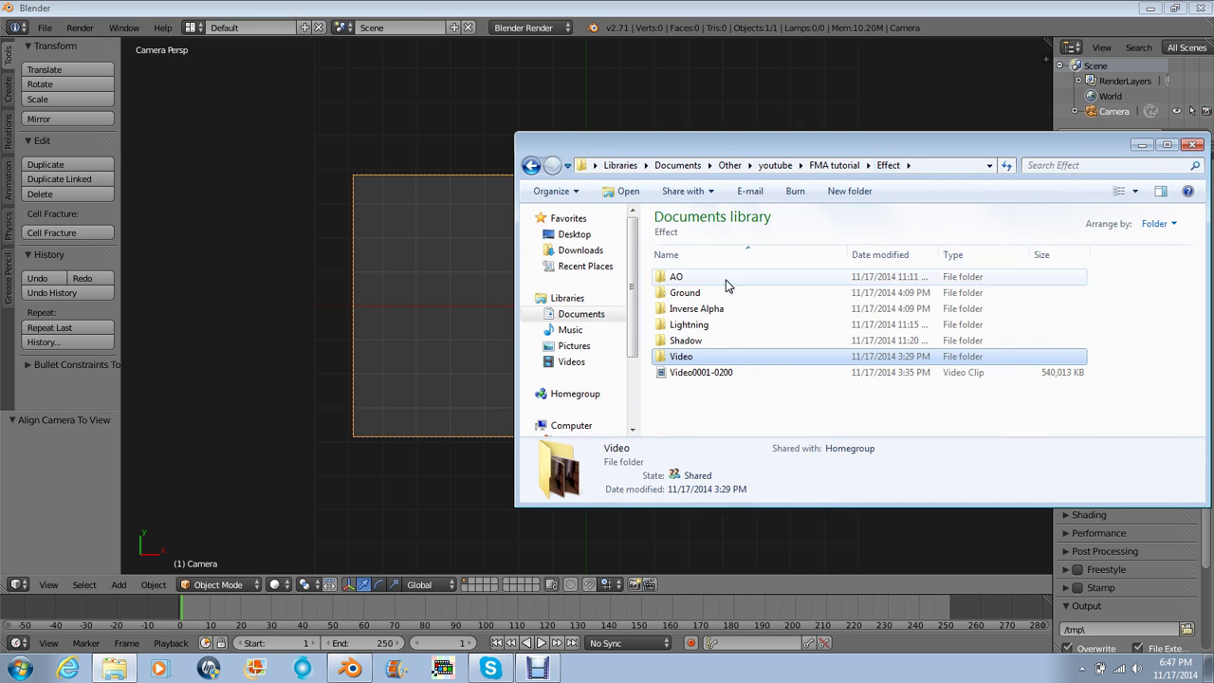
{"action": "left_click", "coordinate": [834, 165]}
{"action": "double_click", "coordinate": [721, 295]}
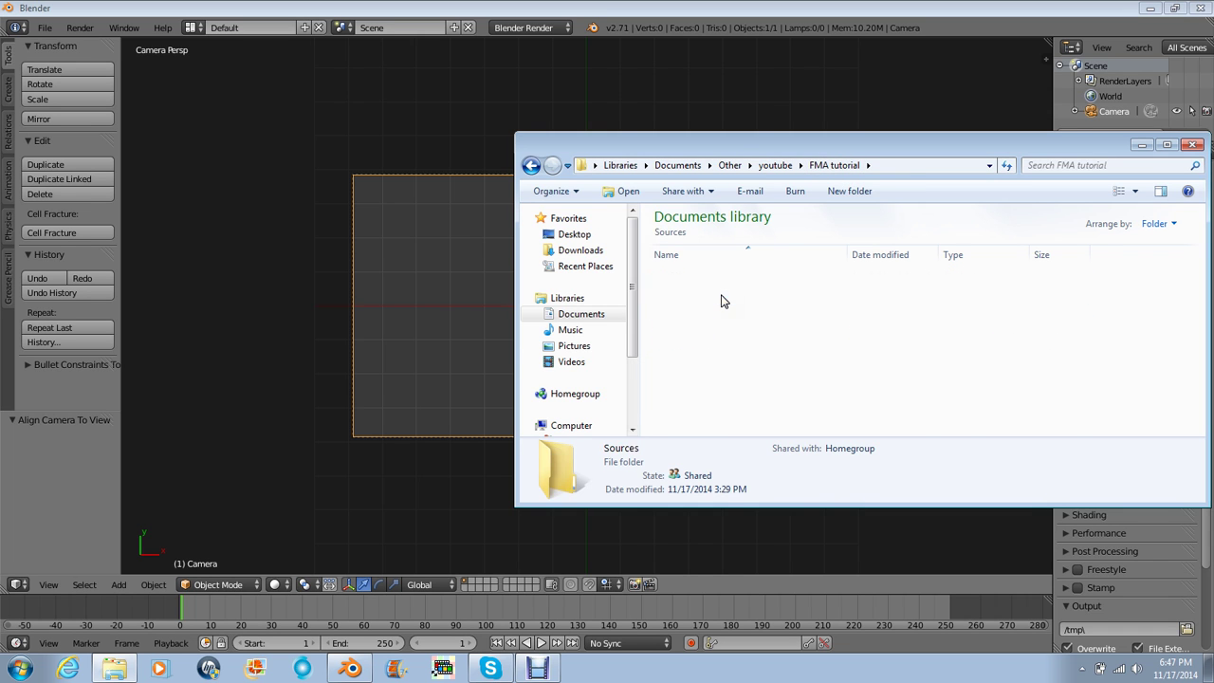
{"action": "double_click", "coordinate": [684, 341]}
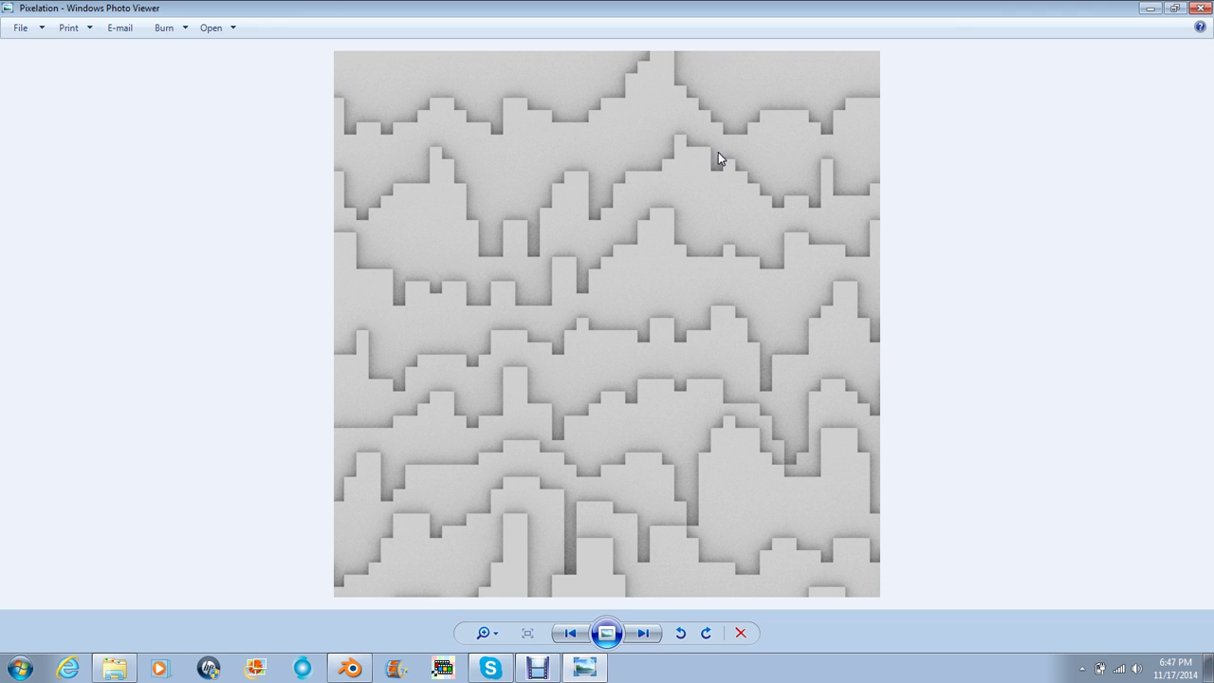
{"action": "left_click", "coordinate": [1203, 8]}
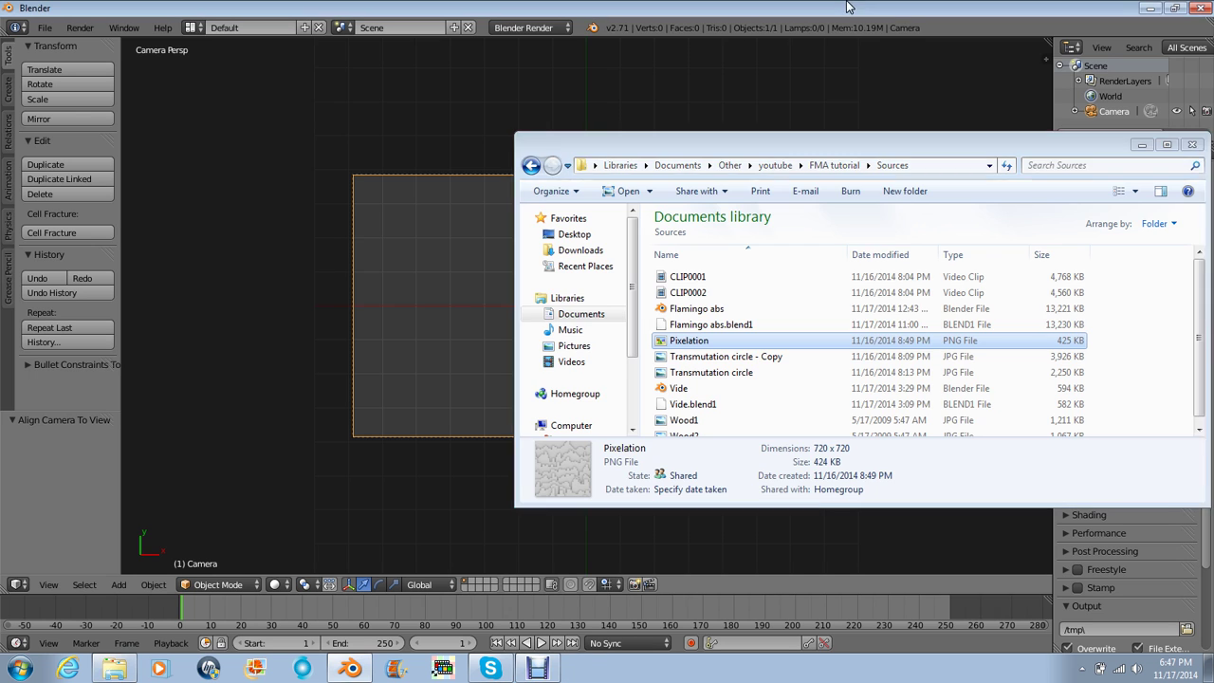
- Return to Blender, make the camera orthographic with a larger scale and set the horizontal render resolution to 720 px
{"action": "left_click", "coordinate": [850, 8]}
{"action": "scroll", "coordinate": [838, 203], "scroll_direction": "down", "scroll_amount": 2}
{"action": "left_click", "coordinate": [1186, 152]}
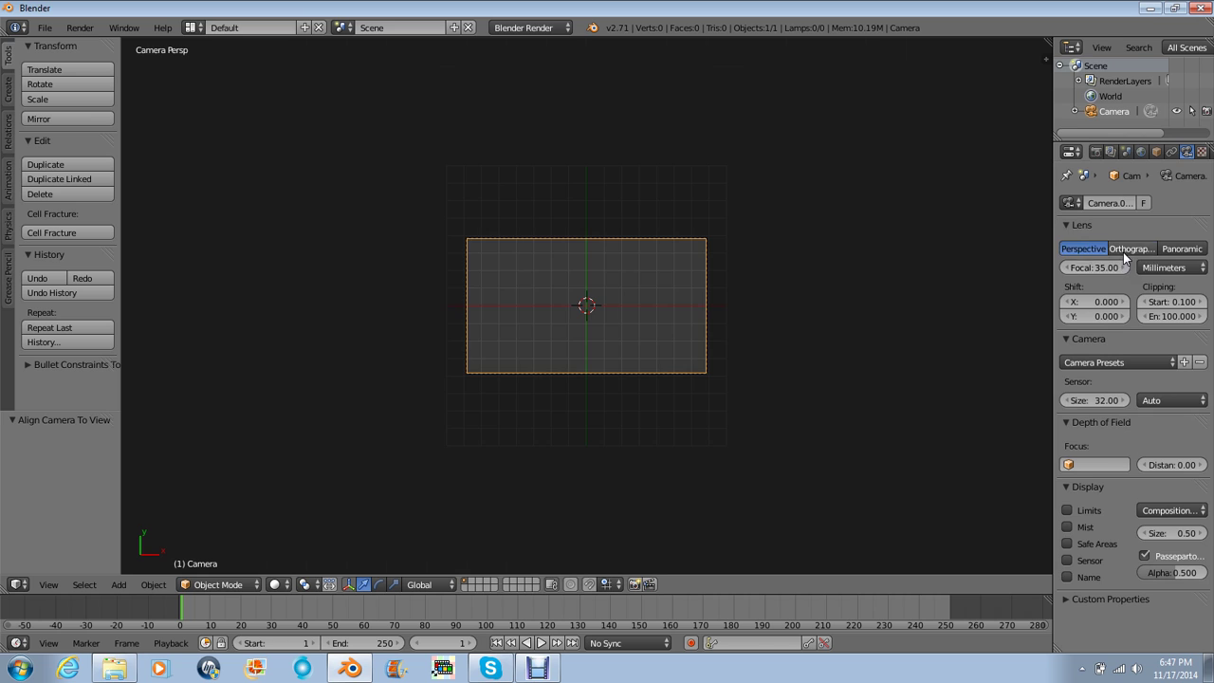
{"action": "left_click", "coordinate": [1125, 251]}
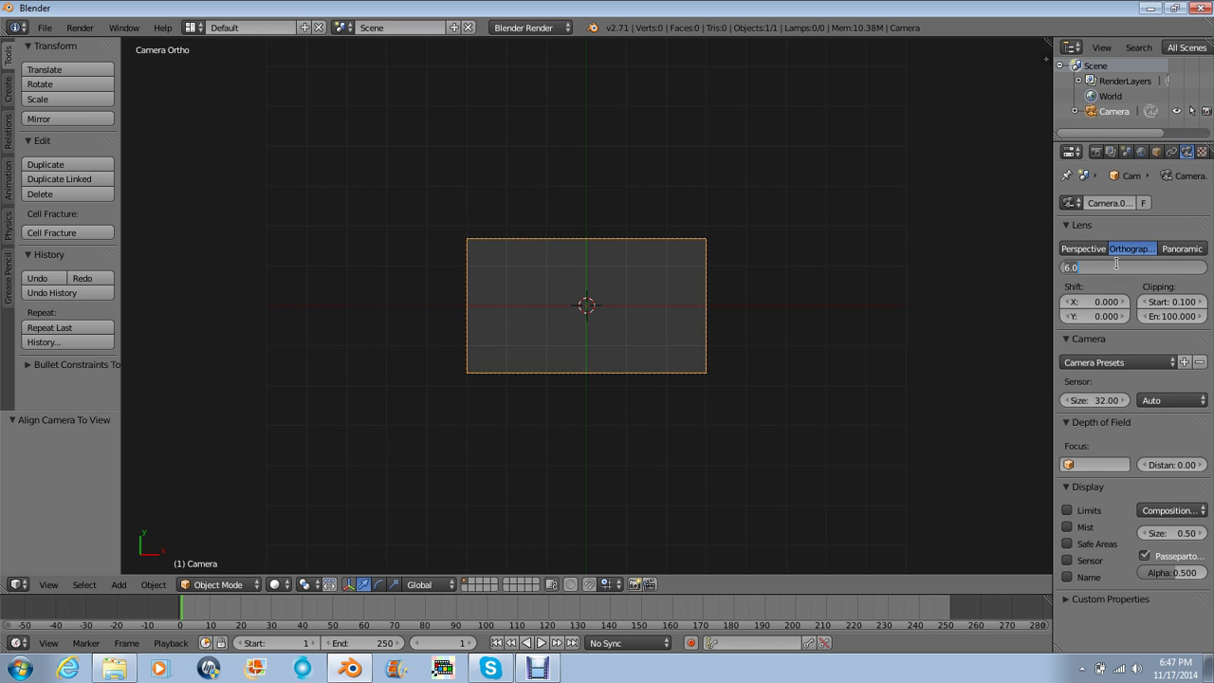
{"action": "left_click", "coordinate": [1097, 153]}
{"action": "type", "text": "720"}
{"action": "key", "text": "Return"}
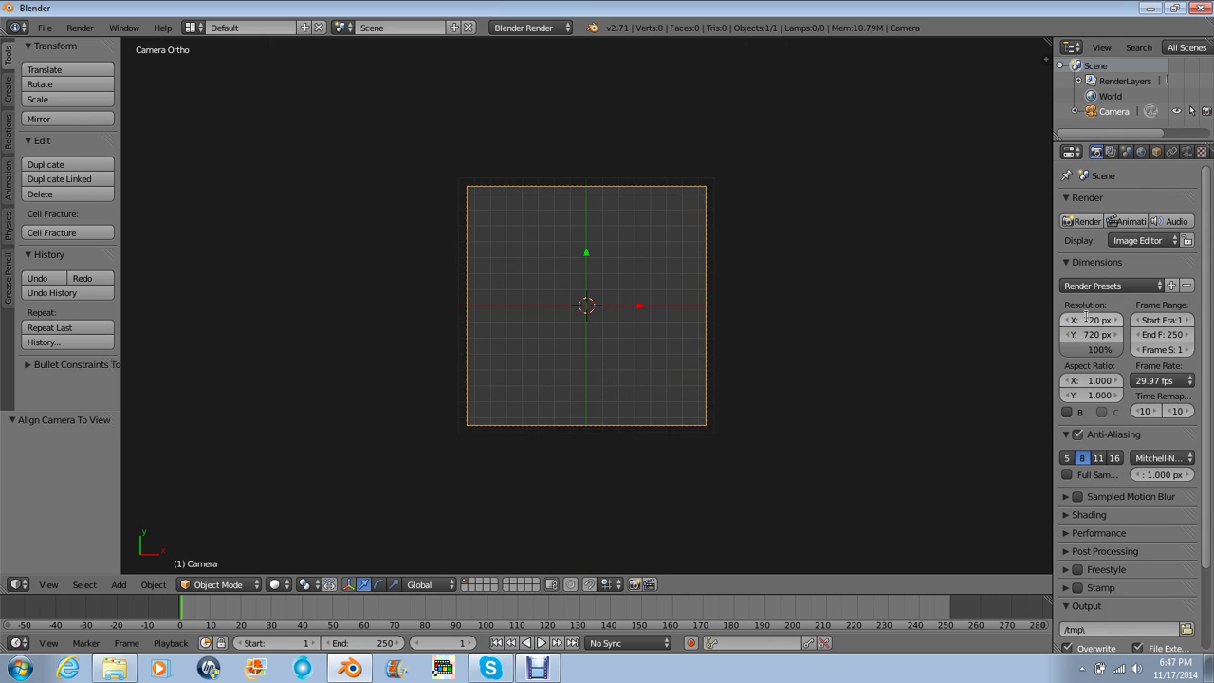
- Add a mesh plane at the origin and scale it by 8 so it fills the camera frame
{"action": "scroll", "coordinate": [729, 232], "scroll_direction": "up", "scroll_amount": 5}
{"action": "key", "text": "shift+a"}
{"action": "mouse_move", "coordinate": [702, 76]}
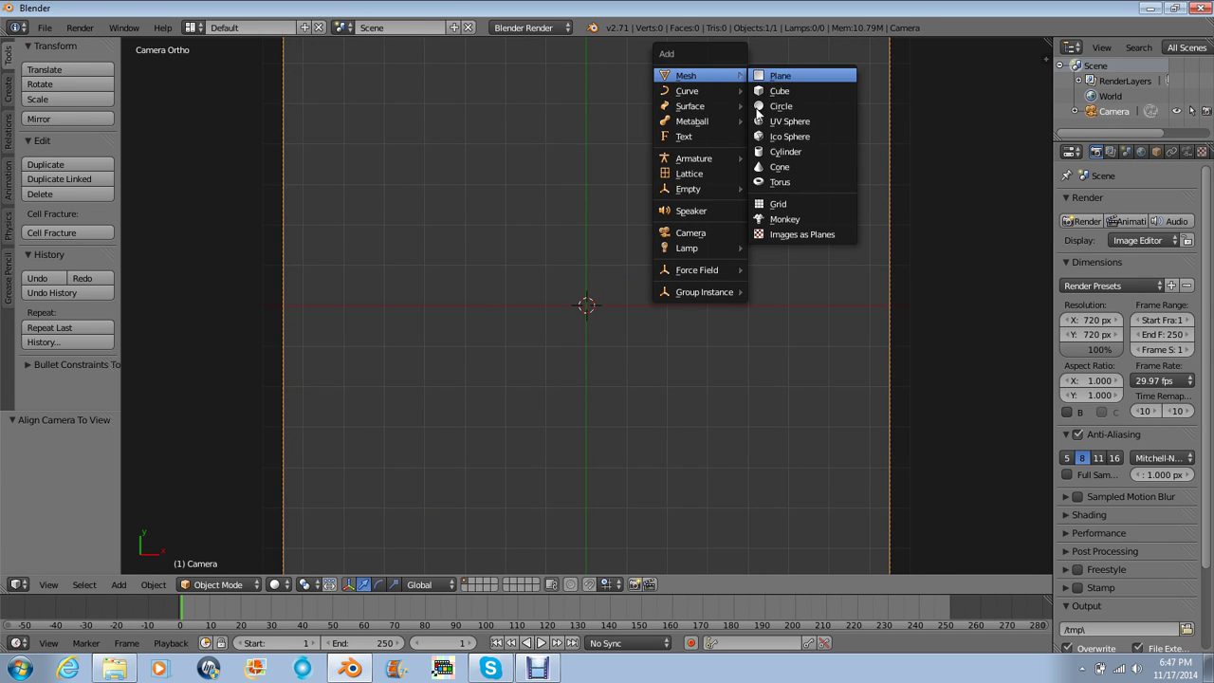
{"action": "left_click", "coordinate": [766, 77]}
{"action": "scroll", "coordinate": [742, 208], "scroll_direction": "down", "scroll_amount": 3}
{"action": "type", "text": "s8"}
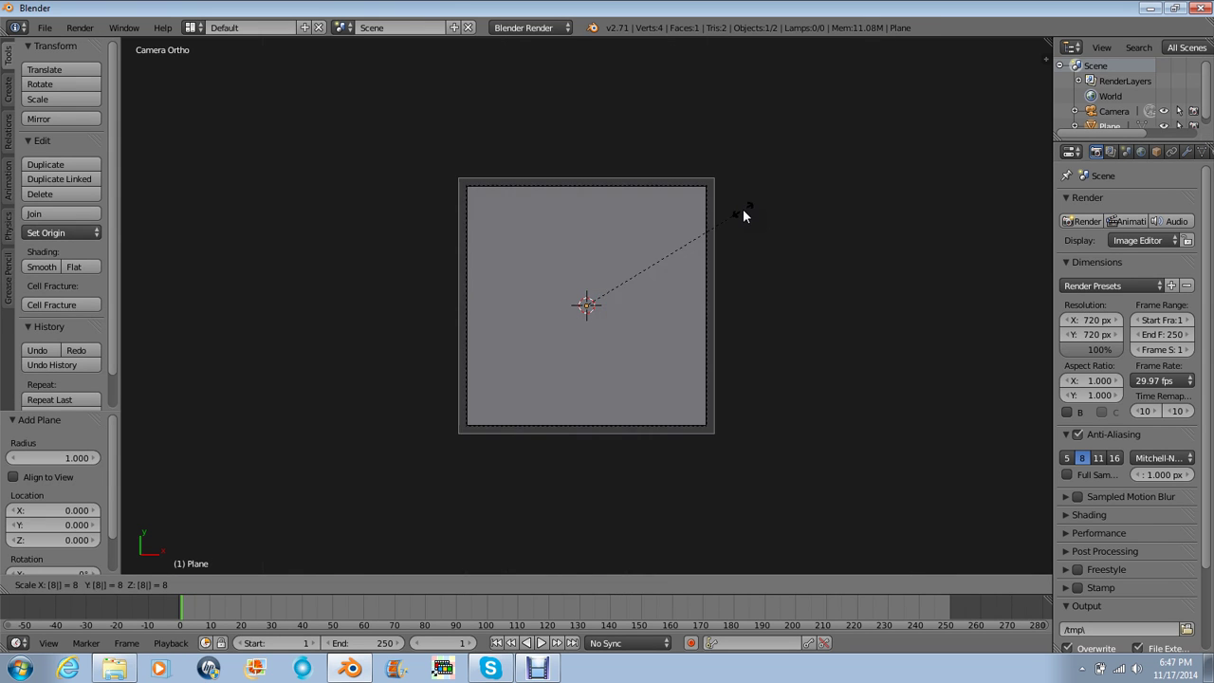
{"action": "key", "text": "Return"}
- Subdivide the plane with 10 cuts, and subdivide the result again with 3 cuts
{"action": "middle_click_drag", "start_coordinate": [714, 247], "coordinate": [714, 239]}
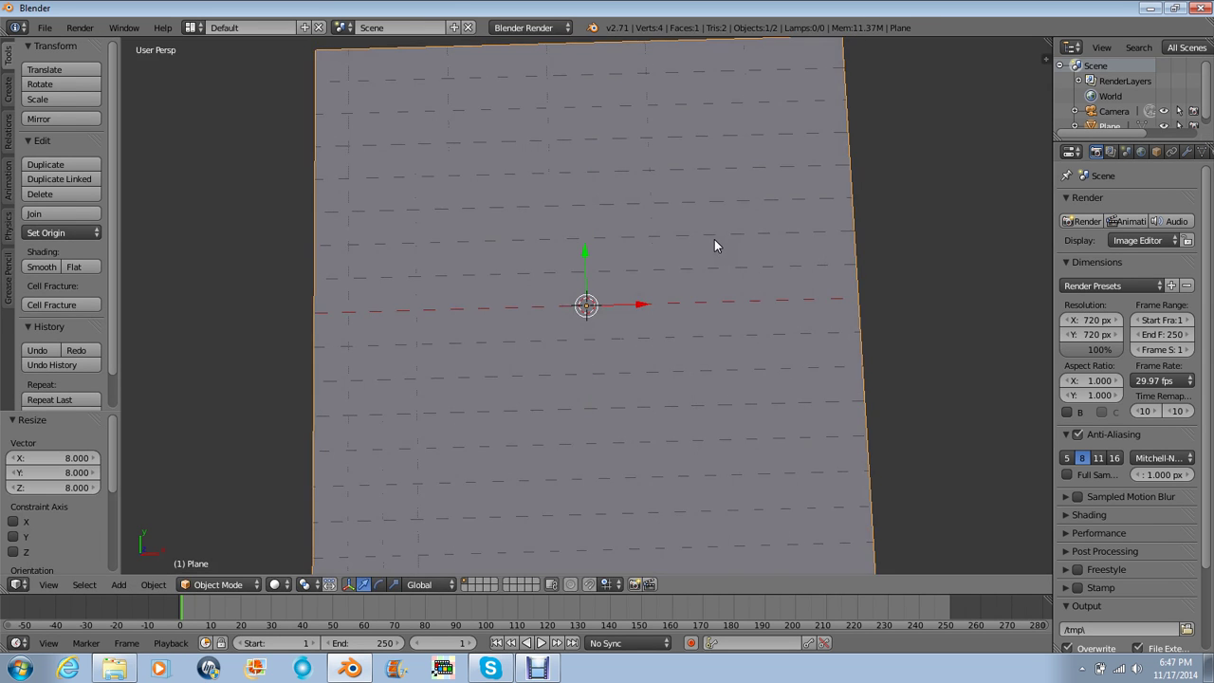
{"action": "key", "text": "Tab"}
{"action": "scroll", "coordinate": [686, 250], "scroll_direction": "down", "scroll_amount": 2}
{"action": "key", "text": "w"}
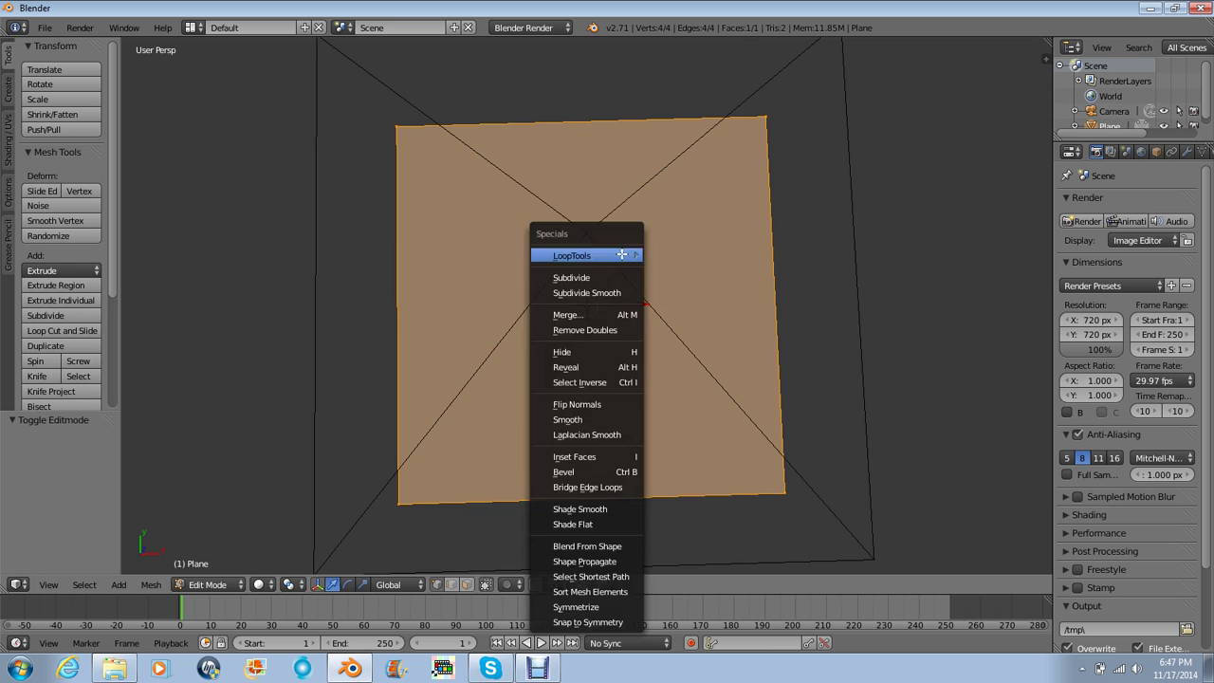
{"action": "left_click", "coordinate": [612, 272]}
{"action": "left_click_drag", "start_coordinate": [52, 457], "coordinate": [114, 457]}
{"action": "key", "text": "w"}
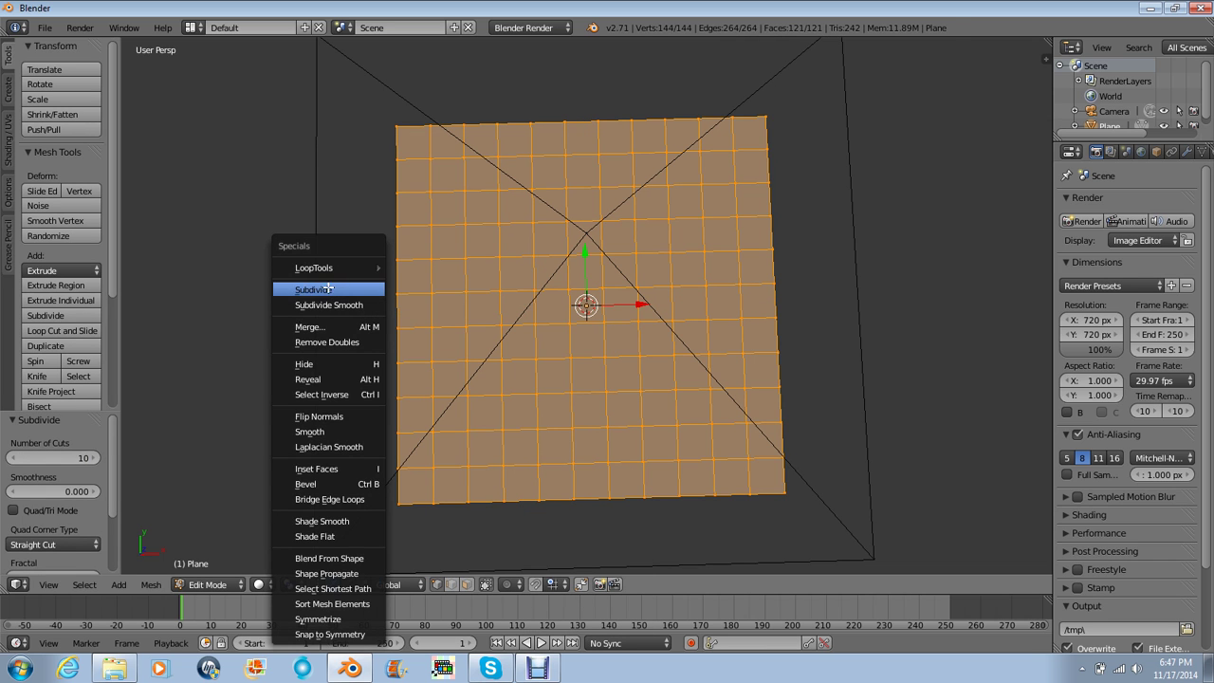
{"action": "left_click", "coordinate": [328, 288]}
{"action": "left_click_drag", "start_coordinate": [57, 457], "coordinate": [21, 457]}
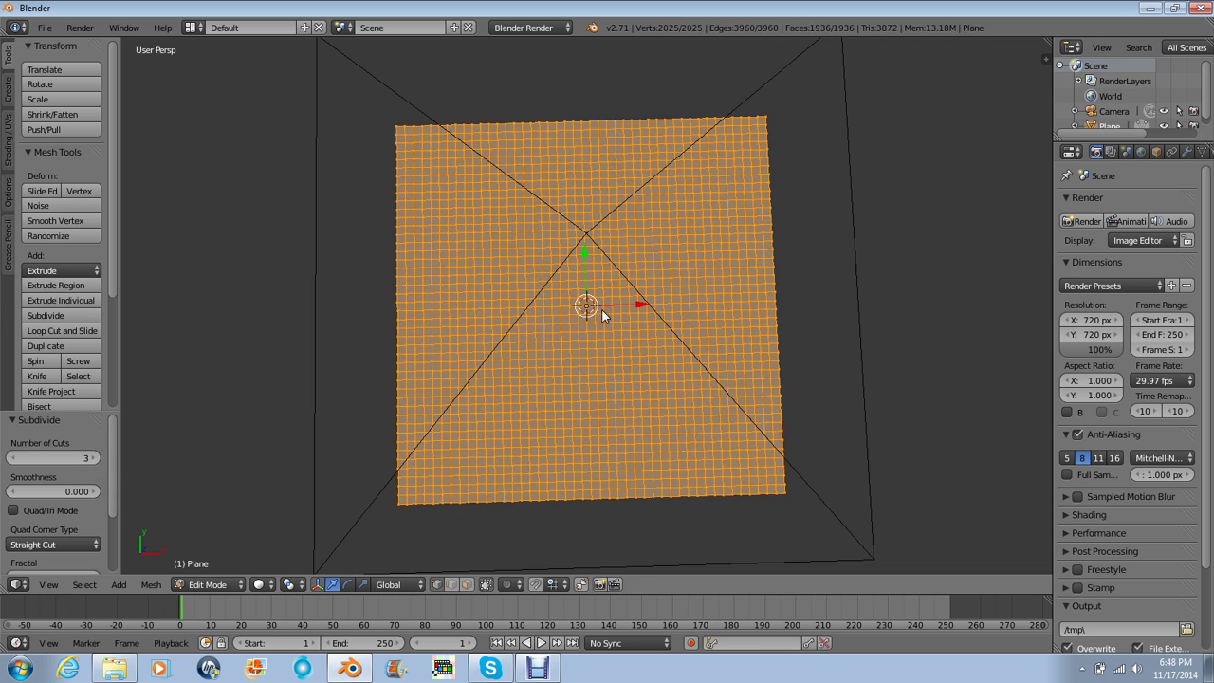
- Leave mesh editing, hide the camera and select the plane
{"action": "key", "text": "Tab"}
{"action": "right_click", "coordinate": [594, 230]}
{"action": "right_click", "coordinate": [604, 282]}
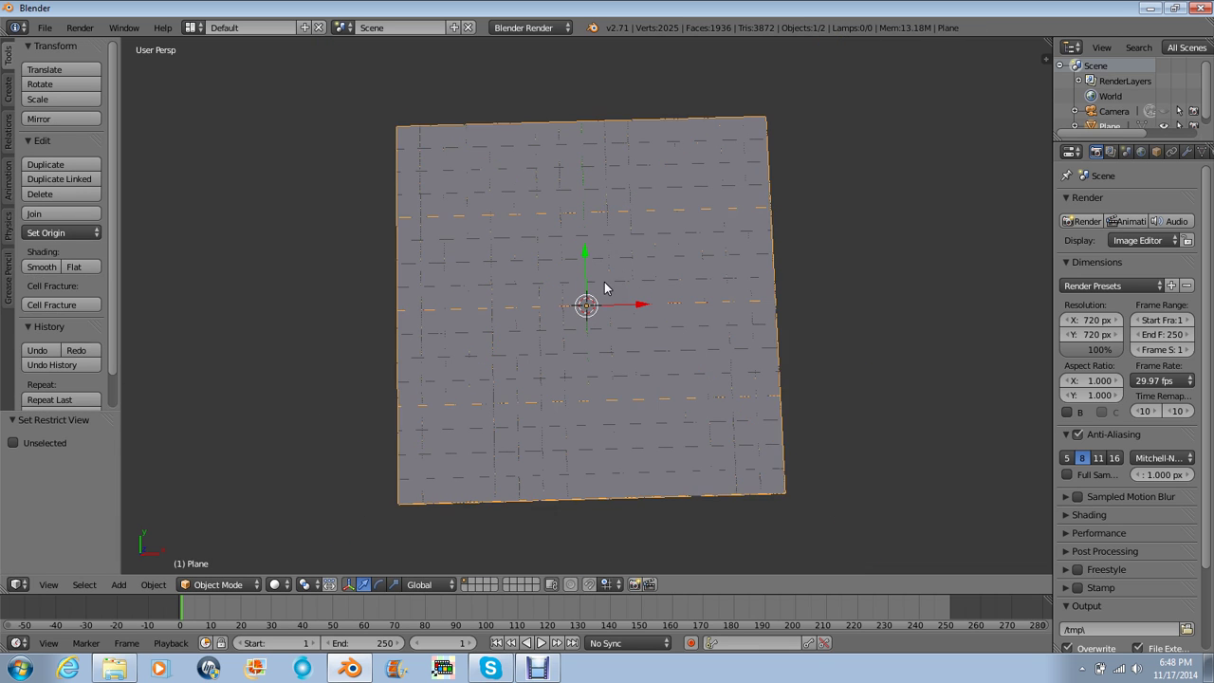
- Start the Screencast Keys display in the 3D view
{"action": "key", "text": "n"}
{"action": "scroll", "coordinate": [957, 379], "scroll_direction": "down", "scroll_amount": 2}
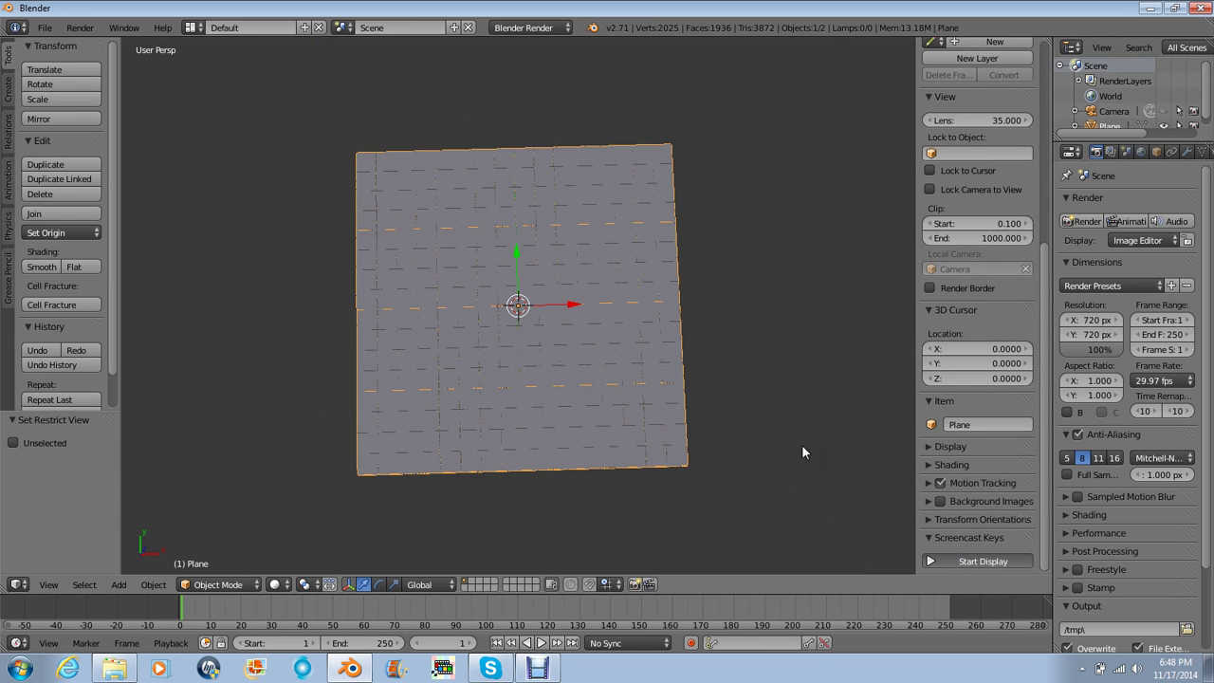
{"action": "key", "text": "n"}
- In orthographic top view, edit the plane's mesh and circle-select an uneven, jagged band of faces along its lower edge
{"action": "key", "text": "KP_7"}
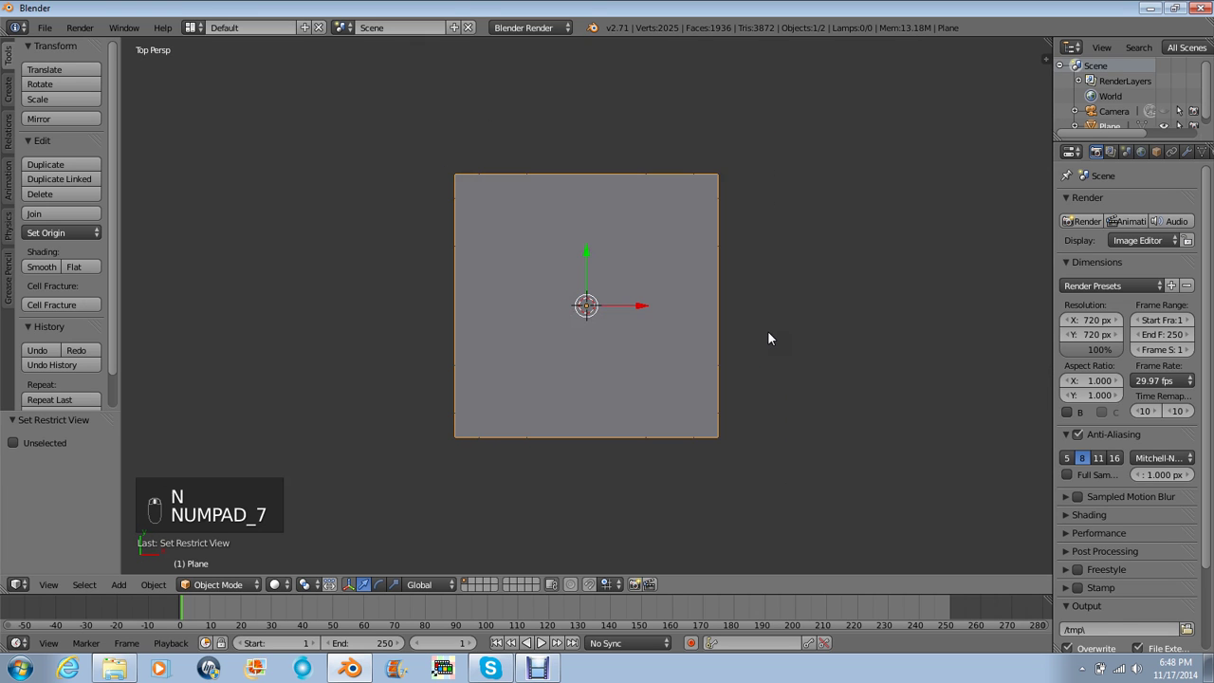
{"action": "key", "text": "KP_5"}
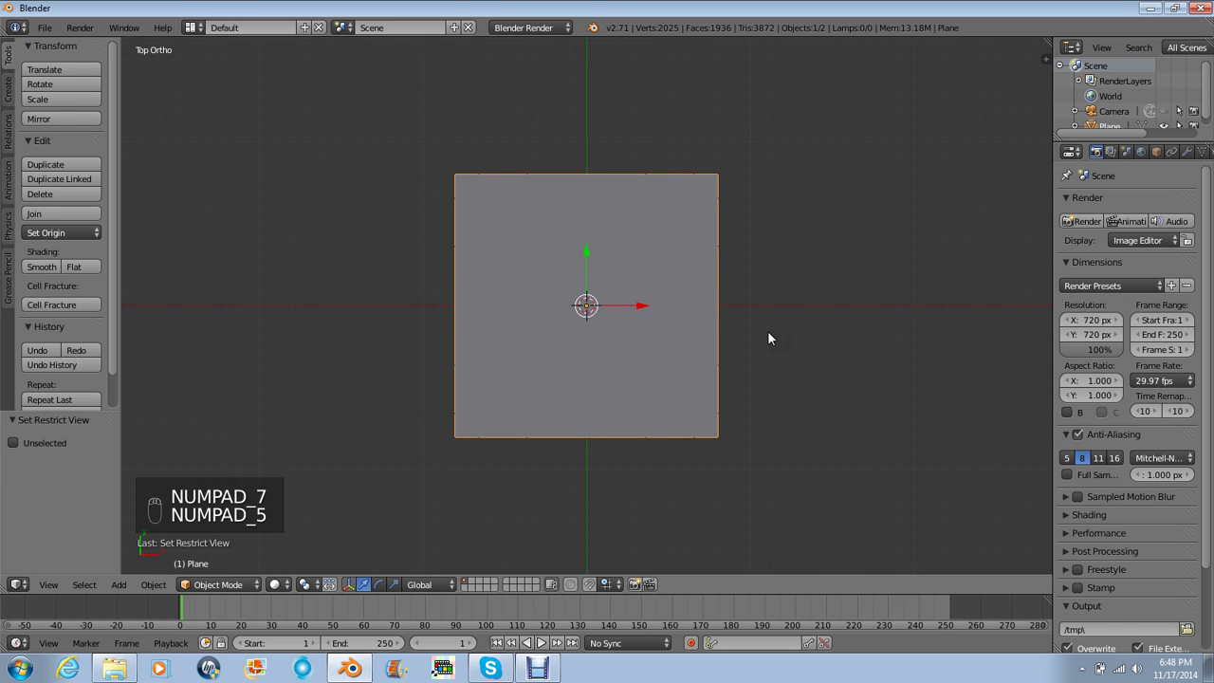
{"action": "key", "text": "Tab"}
{"action": "scroll", "coordinate": [616, 380], "scroll_direction": "up", "scroll_amount": 2}
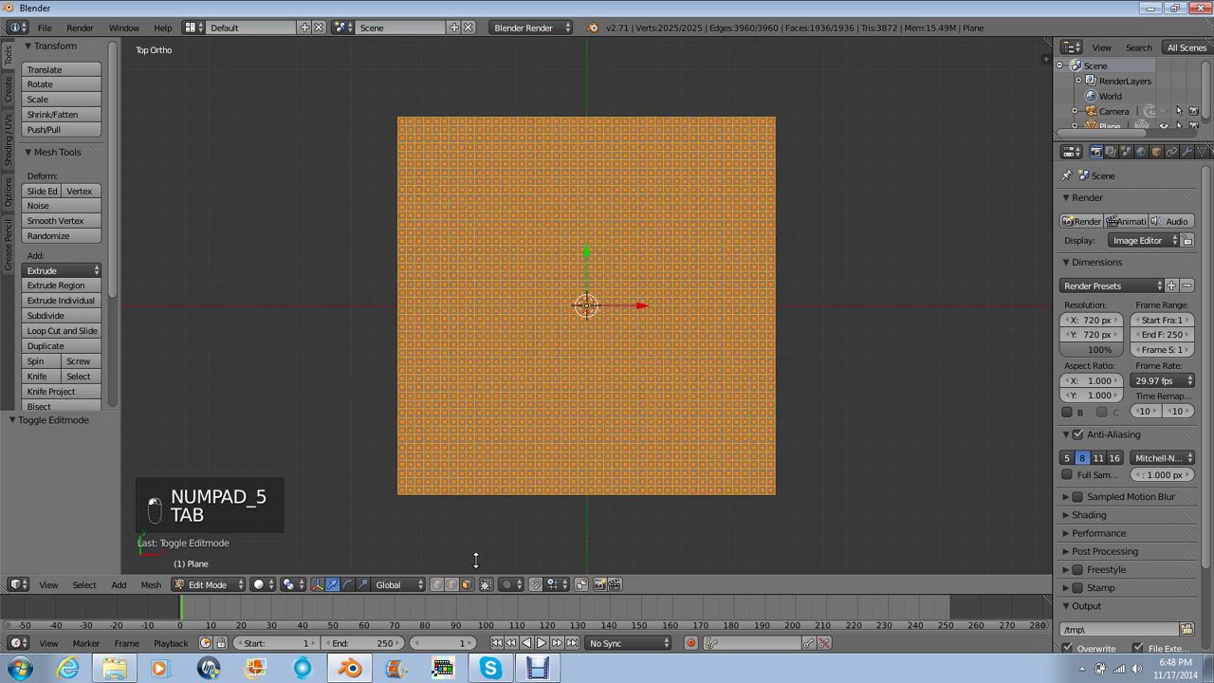
{"action": "key", "text": "a"}
{"action": "key", "text": "a"}
{"action": "key", "text": "c"}
{"action": "mouse_move", "coordinate": [398, 507]}
{"action": "left_mouse_down"}
{"action": "mouse_move", "coordinate": [493, 479]}
{"action": "mouse_move", "coordinate": [527, 494]}
{"action": "mouse_move", "coordinate": [594, 494]}
{"action": "mouse_move", "coordinate": [782, 477]}
{"action": "mouse_move", "coordinate": [690, 485]}
{"action": "left_mouse_up"}
{"action": "left_click_drag", "start_coordinate": [656, 448], "coordinate": [664, 444]}
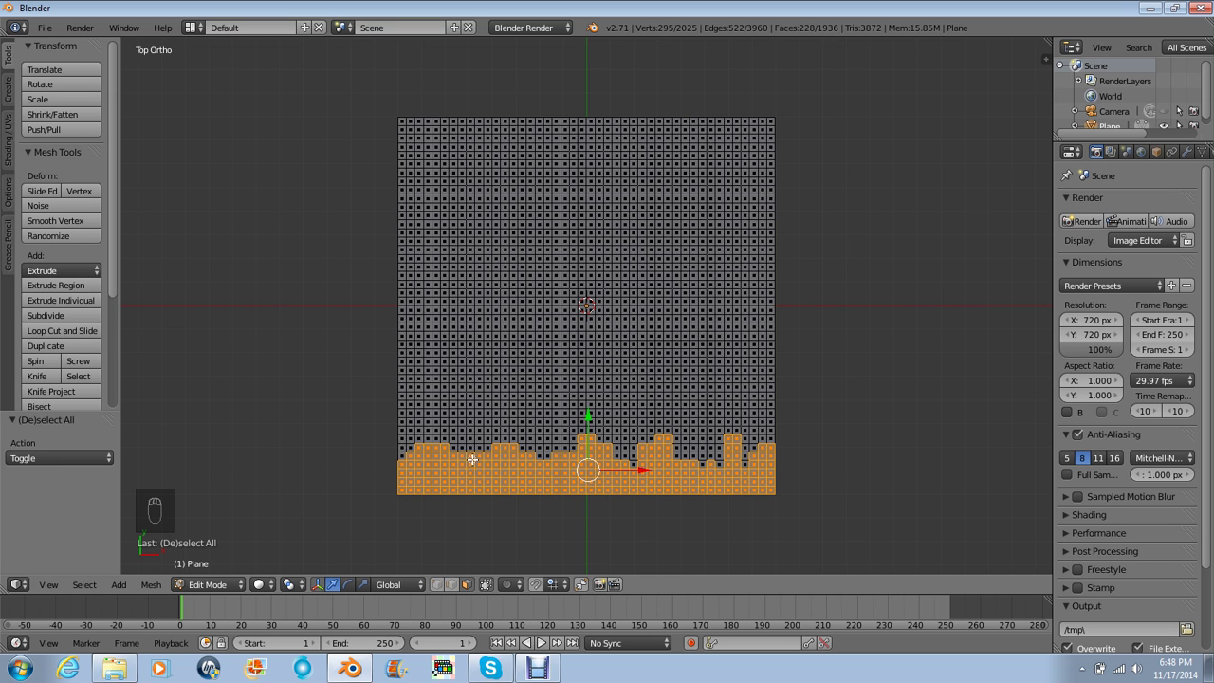
{"action": "left_click_drag", "start_coordinate": [450, 435], "coordinate": [421, 448]}
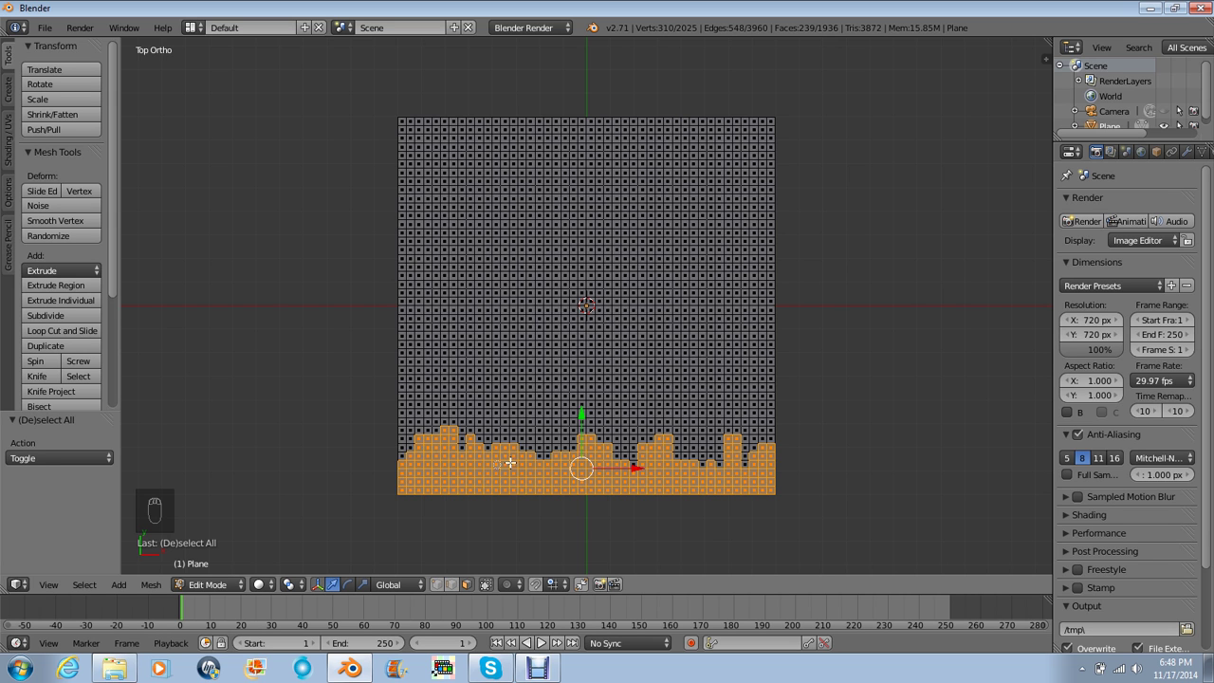
- Extrude the selected band of faces 2 units along the Z axis
{"action": "middle_click_drag", "start_coordinate": [585, 444], "coordinate": [749, 323]}
{"action": "key", "text": "e"}
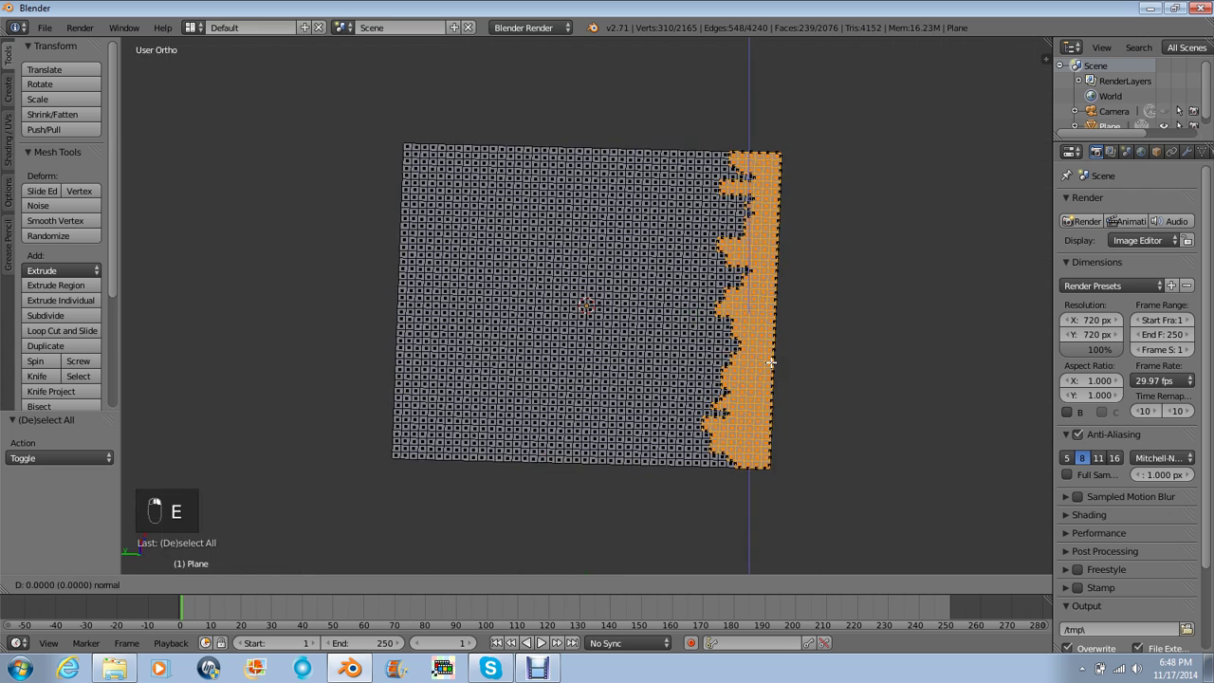
{"action": "key", "text": "z"}
{"action": "key", "text": "2"}
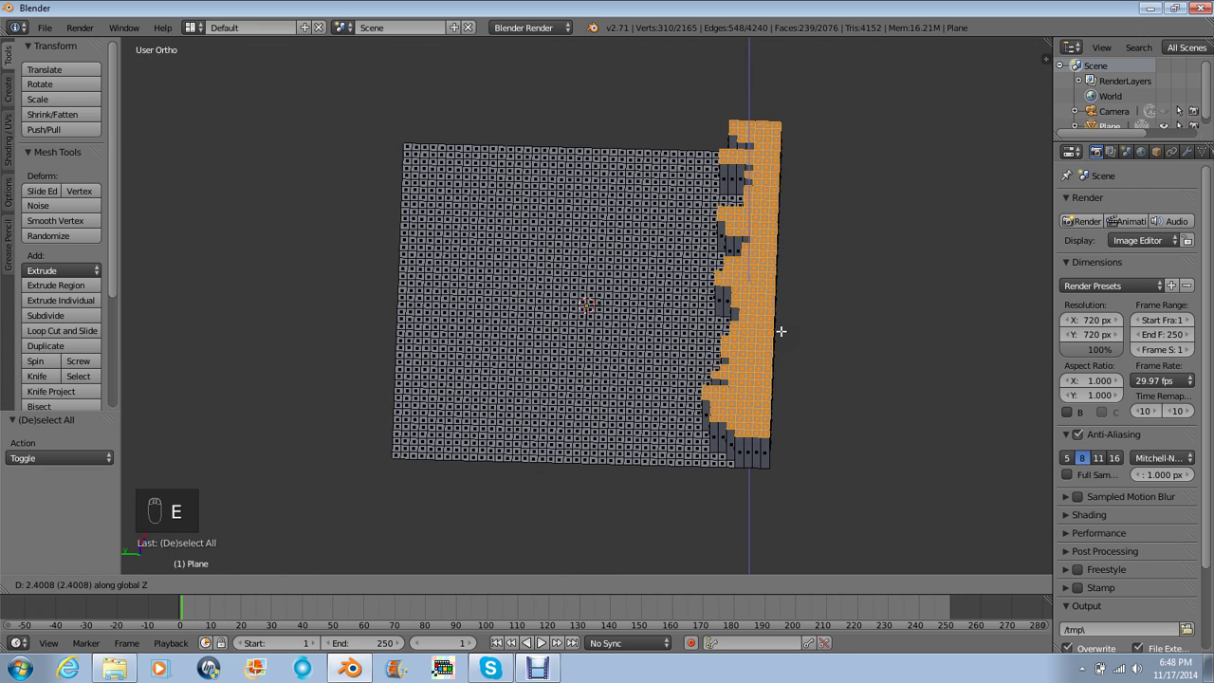
{"action": "key", "text": "Return"}
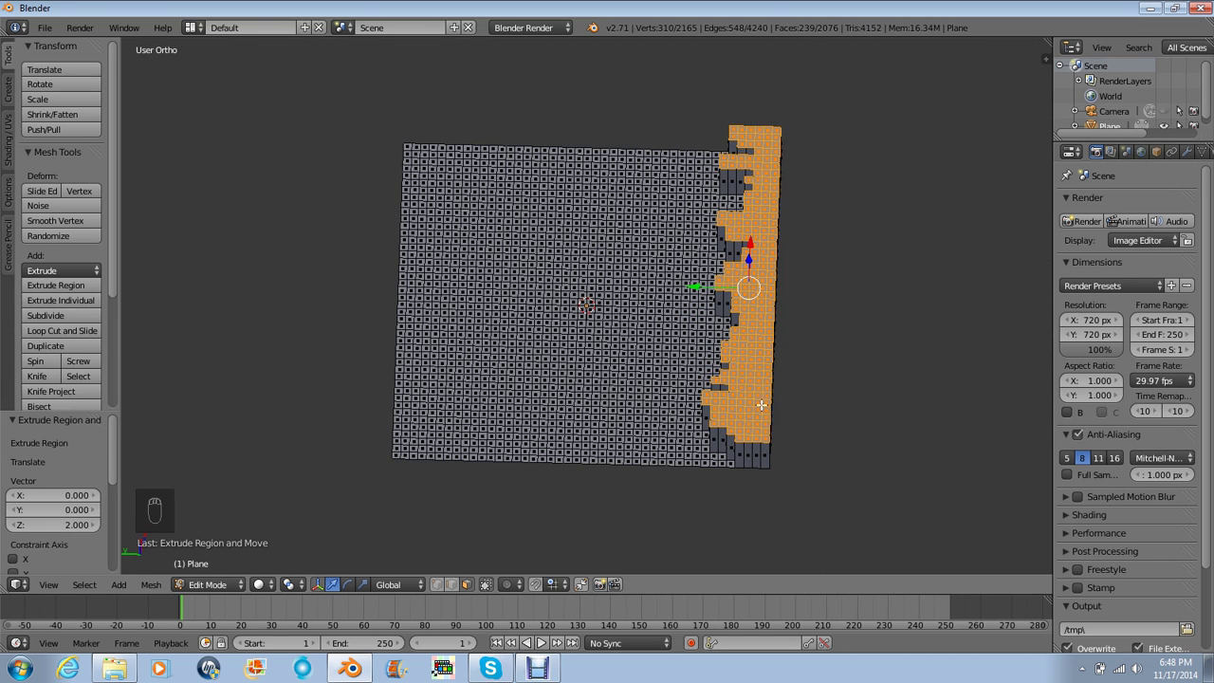
- Hide the raised band using vertex selection mode, and return to face selection
{"action": "left_click", "coordinate": [437, 580]}
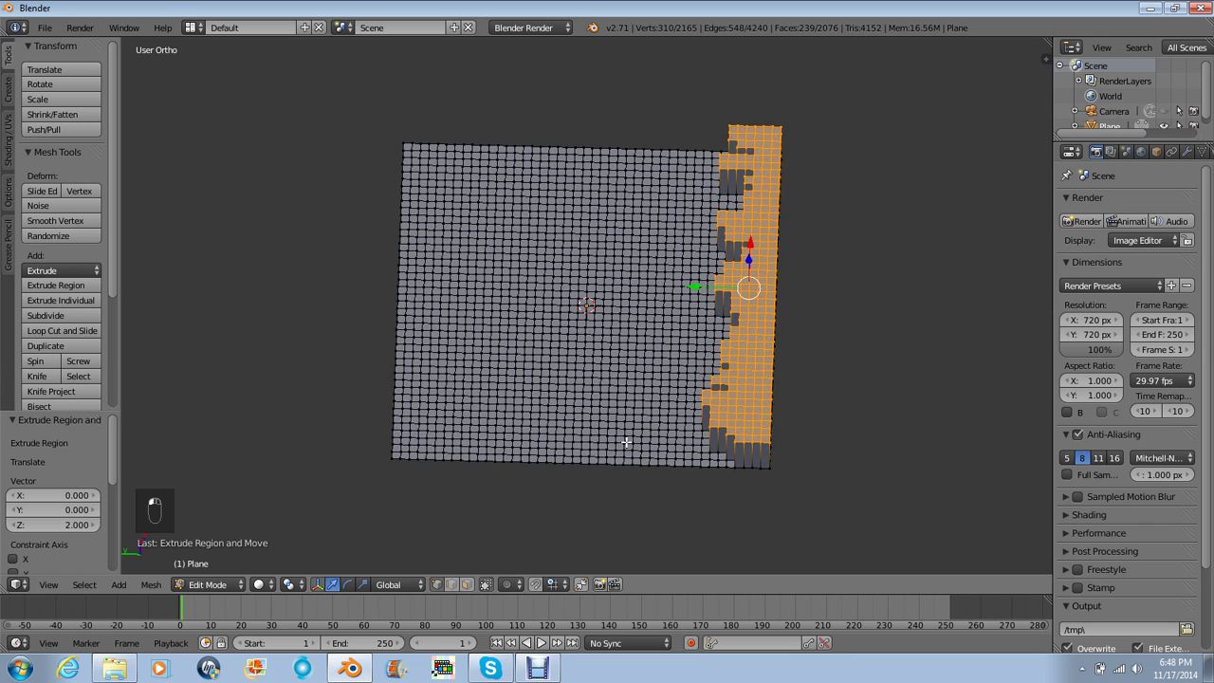
{"action": "key", "text": "h"}
{"action": "left_click", "coordinate": [466, 584]}
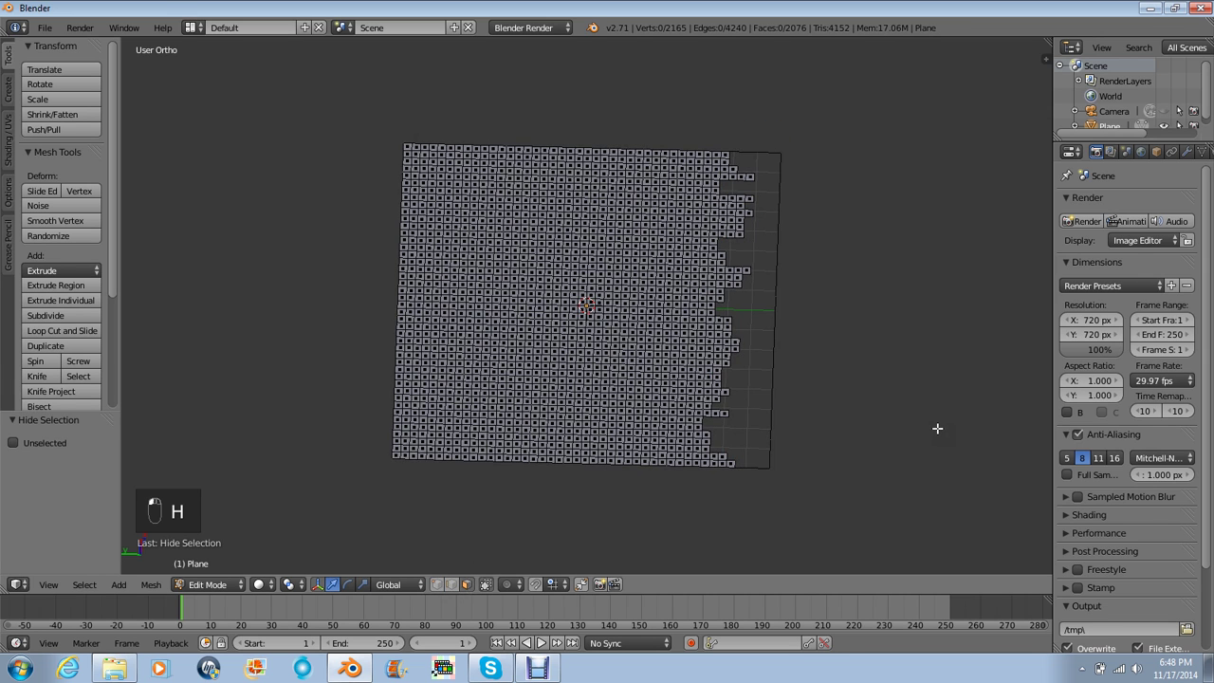
- From top view, circle-select a second jagged band of faces directly above the hidden one, with uneven peaks
{"action": "key", "text": "KP_7"}
{"action": "key", "text": "c"}
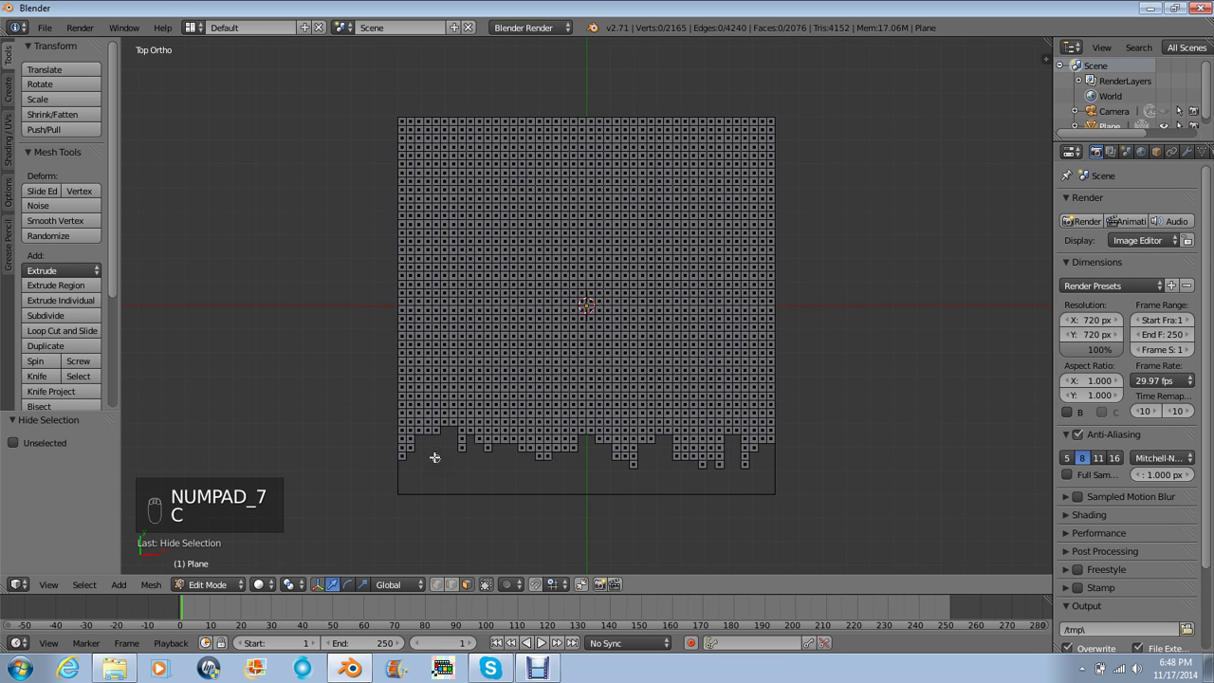
{"action": "mouse_move", "coordinate": [417, 457]}
{"action": "left_mouse_down"}
{"action": "mouse_move", "coordinate": [407, 447]}
{"action": "mouse_move", "coordinate": [468, 430]}
{"action": "mouse_move", "coordinate": [569, 466]}
{"action": "mouse_move", "coordinate": [667, 433]}
{"action": "mouse_move", "coordinate": [784, 426]}
{"action": "mouse_move", "coordinate": [749, 479]}
{"action": "mouse_move", "coordinate": [750, 451]}
{"action": "mouse_move", "coordinate": [642, 453]}
{"action": "left_mouse_up"}
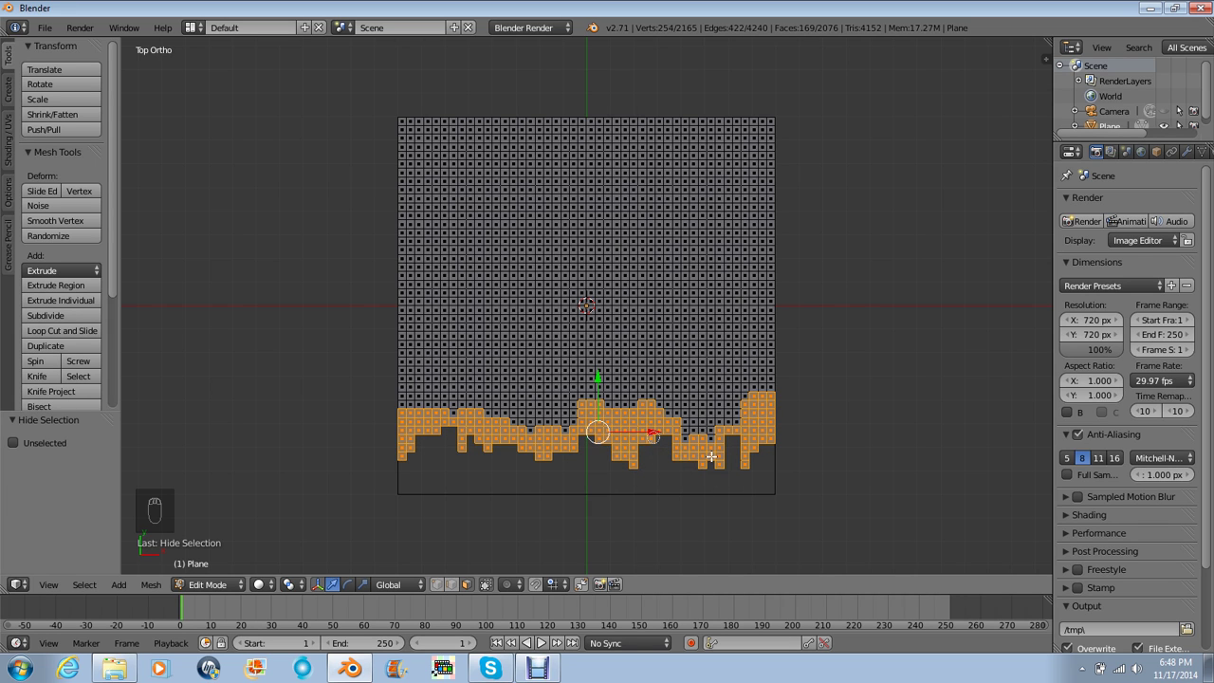
{"action": "left_click_drag", "start_coordinate": [743, 417], "coordinate": [731, 415]}
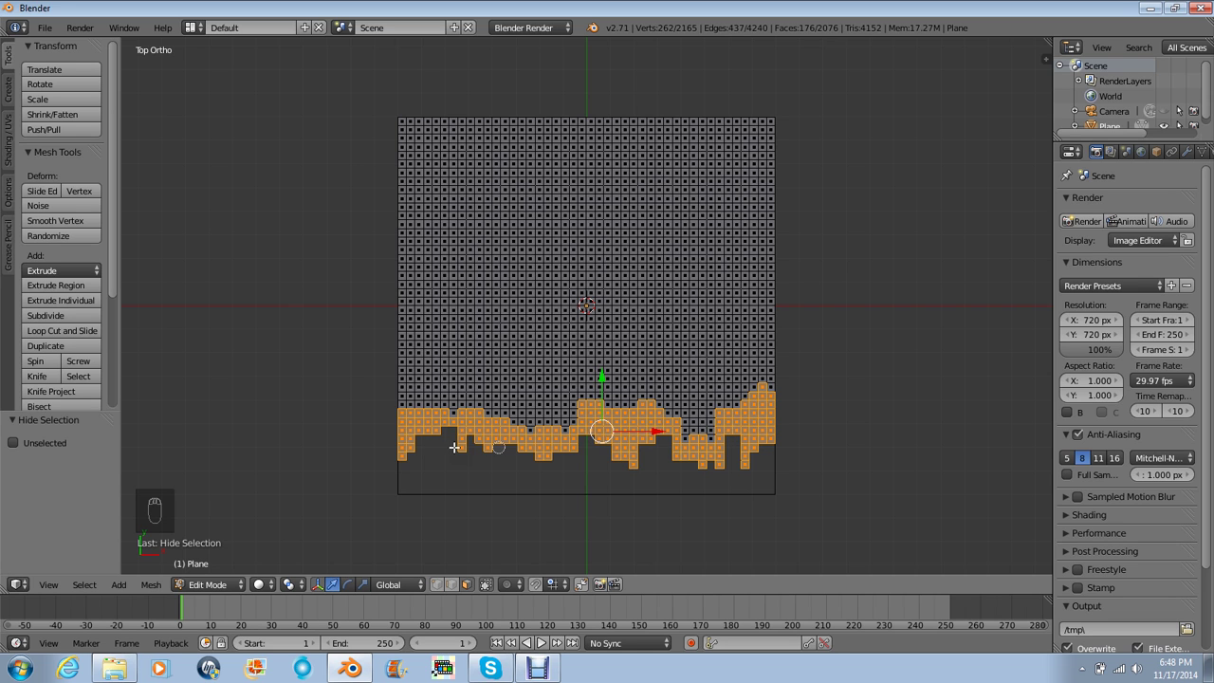
{"action": "mouse_move", "coordinate": [454, 447]}
{"action": "left_mouse_down"}
{"action": "mouse_move", "coordinate": [474, 405]}
{"action": "mouse_move", "coordinate": [425, 402]}
{"action": "mouse_move", "coordinate": [449, 407]}
{"action": "left_mouse_up"}
- Extrude the second band of faces 1.75 units along the Z axis
{"action": "middle_click_drag", "start_coordinate": [572, 471], "coordinate": [715, 436]}
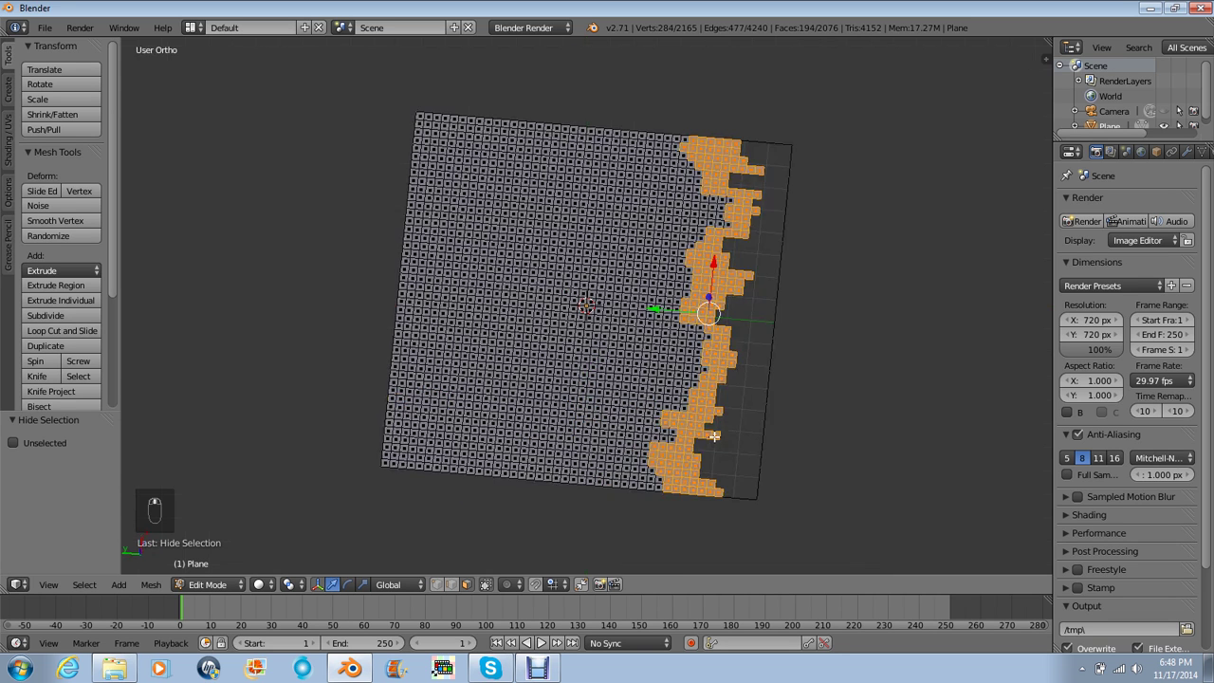
{"action": "type", "text": "e"}
{"action": "type", "text": "1"}
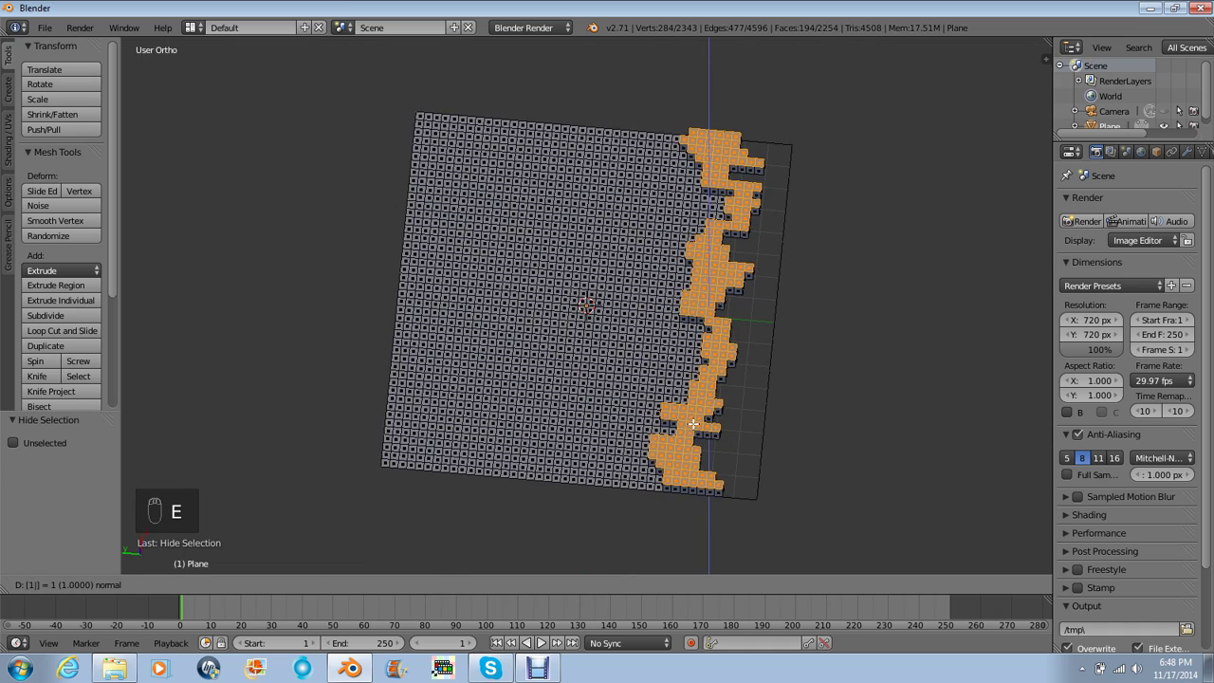
{"action": "key", "text": "Return"}
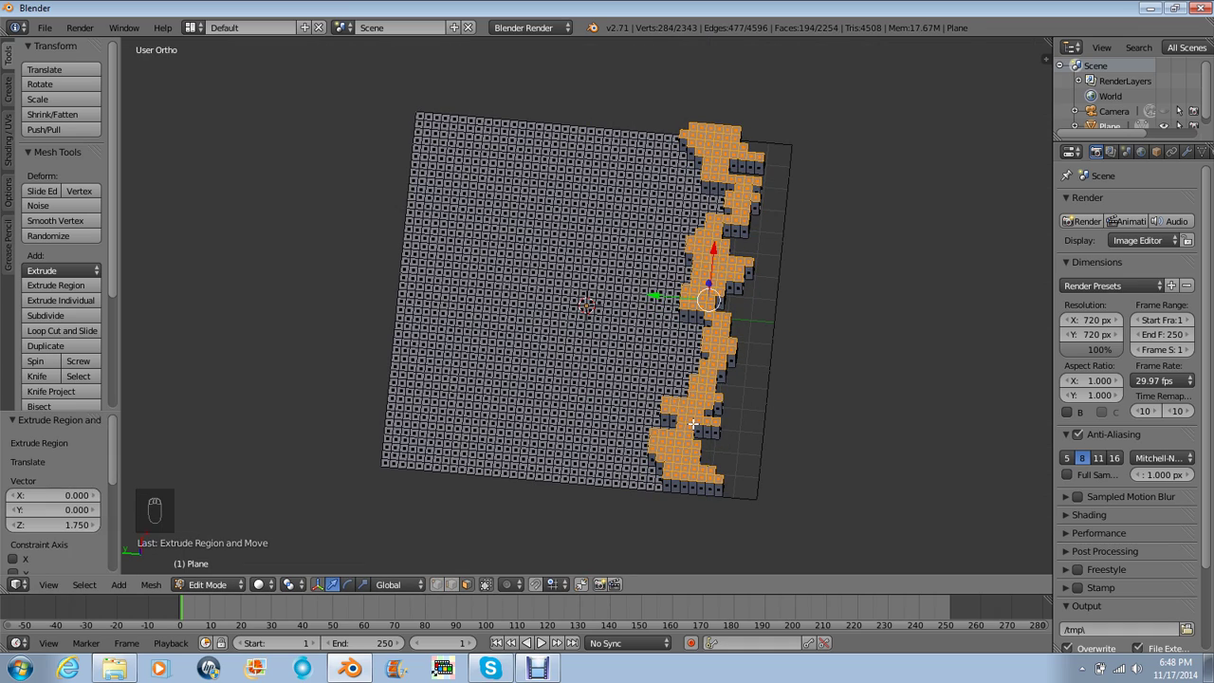
- Reveal the hidden geometry, leave mesh editing and look through the camera
{"action": "key", "text": "alt+h"}
{"action": "middle_click_drag", "start_coordinate": [694, 424], "coordinate": [918, 256]}
{"action": "key", "text": "Tab"}
{"action": "key", "text": "KP_7"}
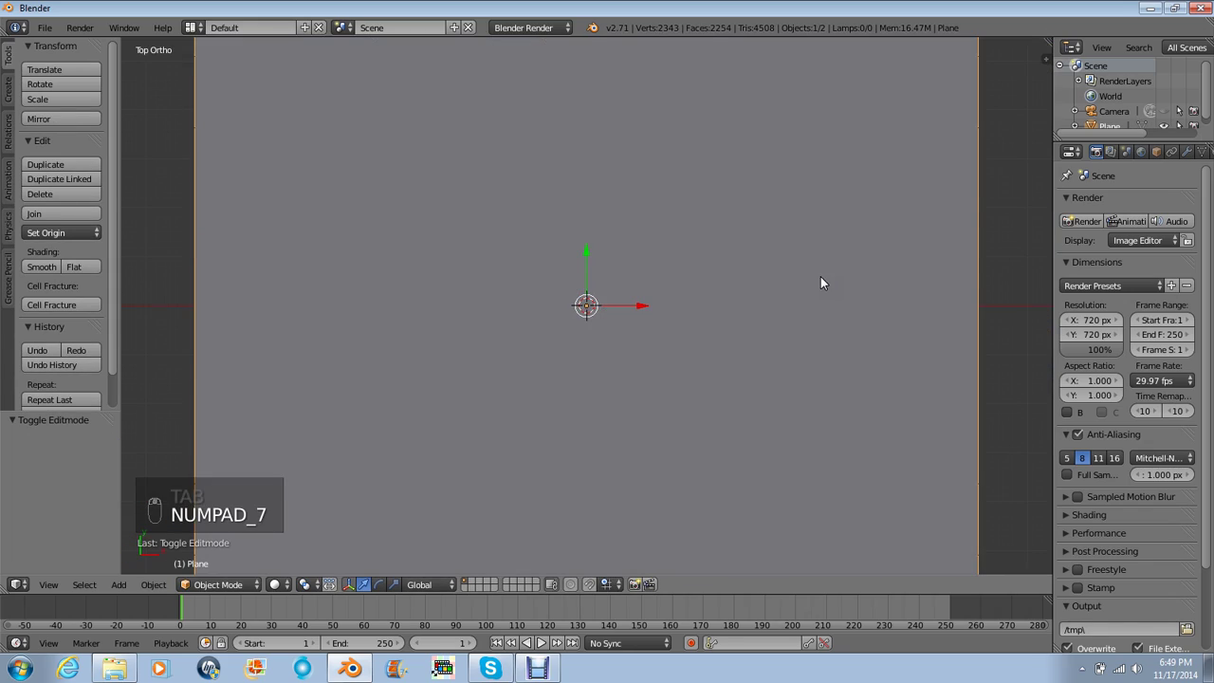
{"action": "key", "text": "KP_0"}
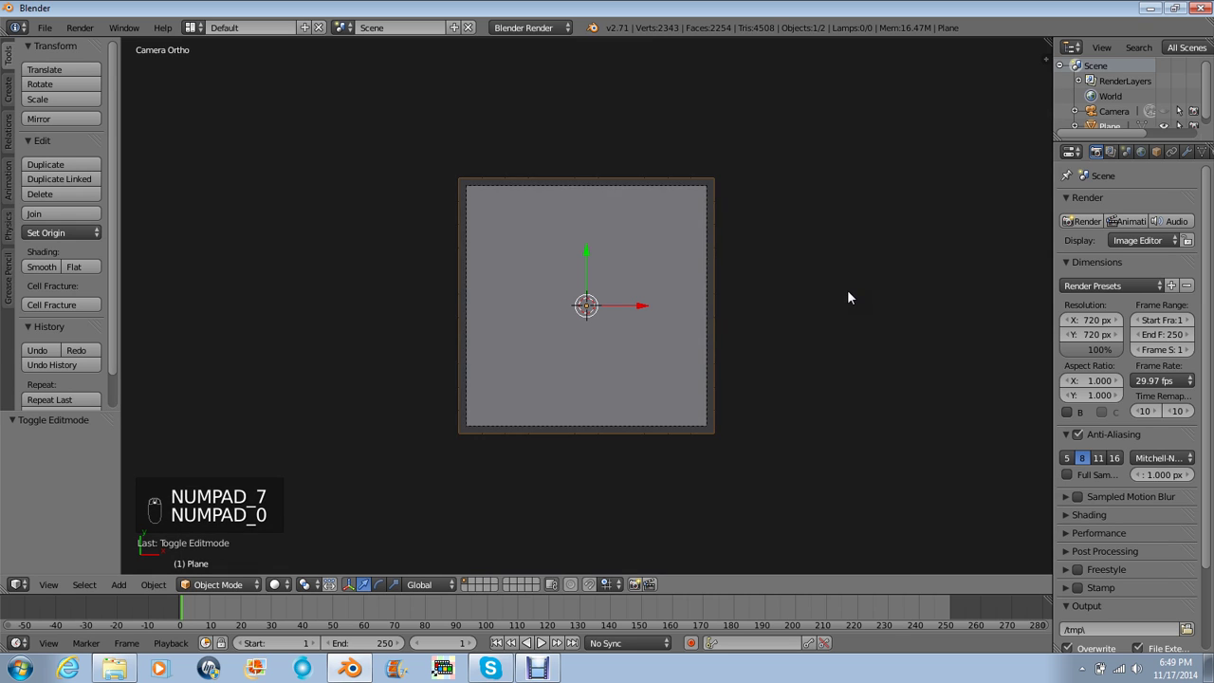
{"action": "scroll", "coordinate": [848, 291], "scroll_direction": "up", "scroll_amount": 1}
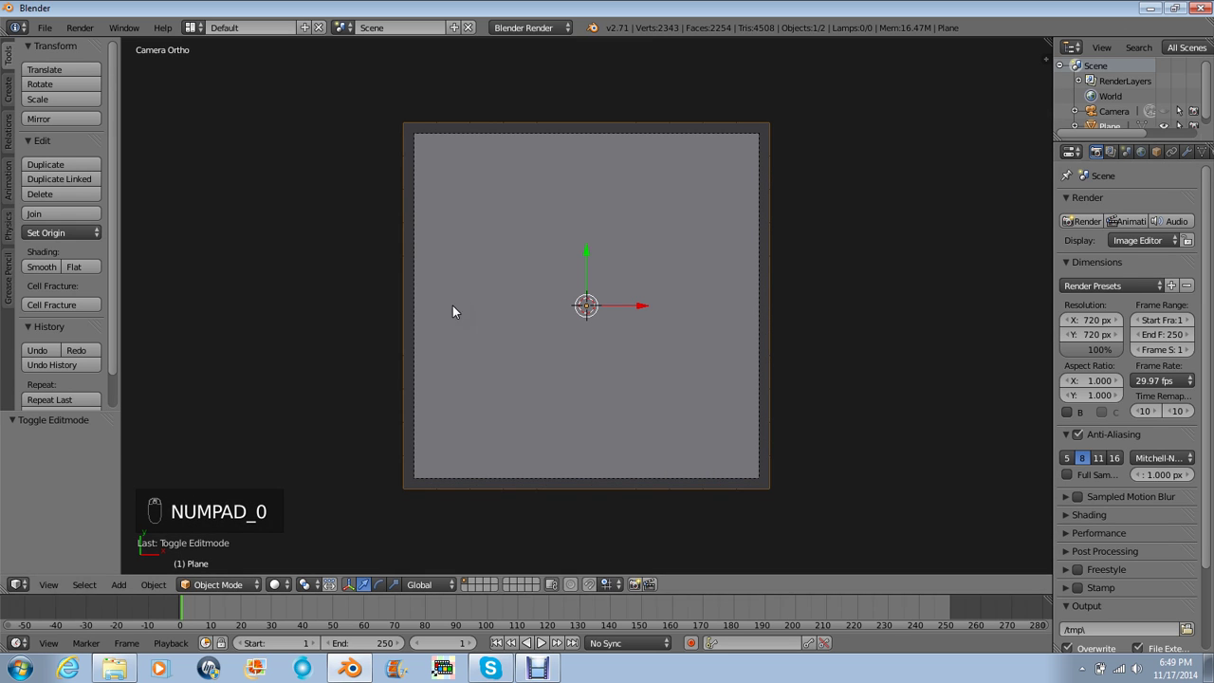
- Turn on environment lighting for the world and render the stepped plane as a still image
{"action": "left_click", "coordinate": [1141, 153]}
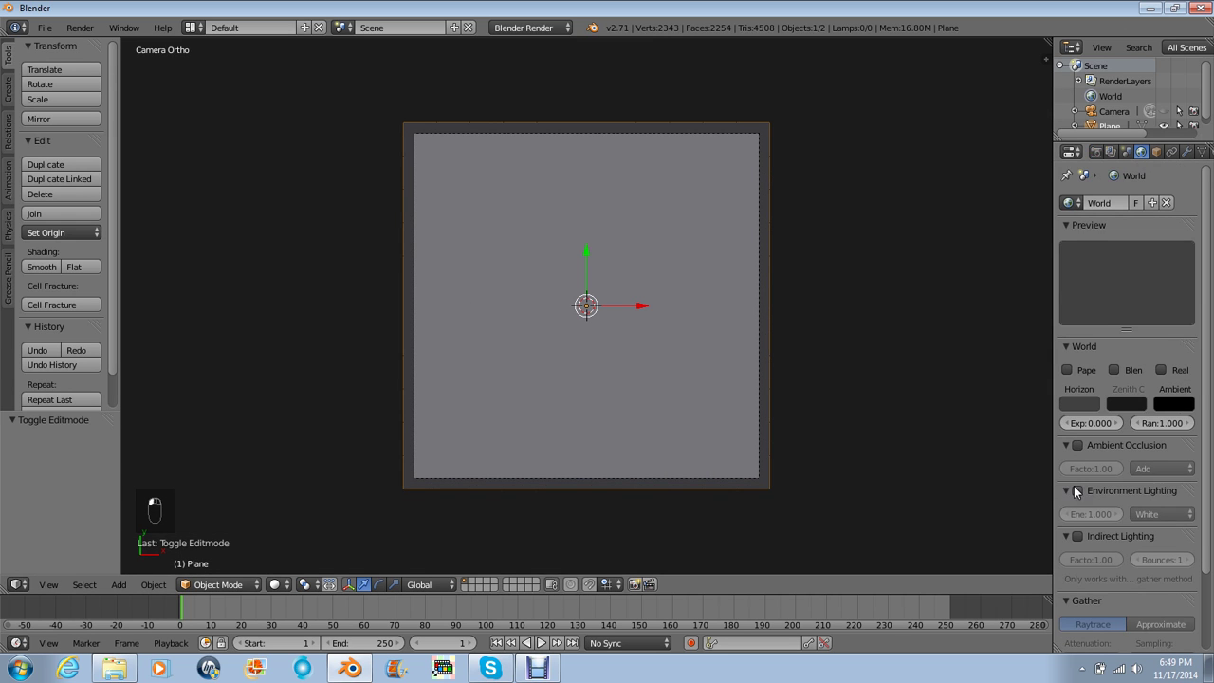
{"action": "left_click", "coordinate": [1097, 153]}
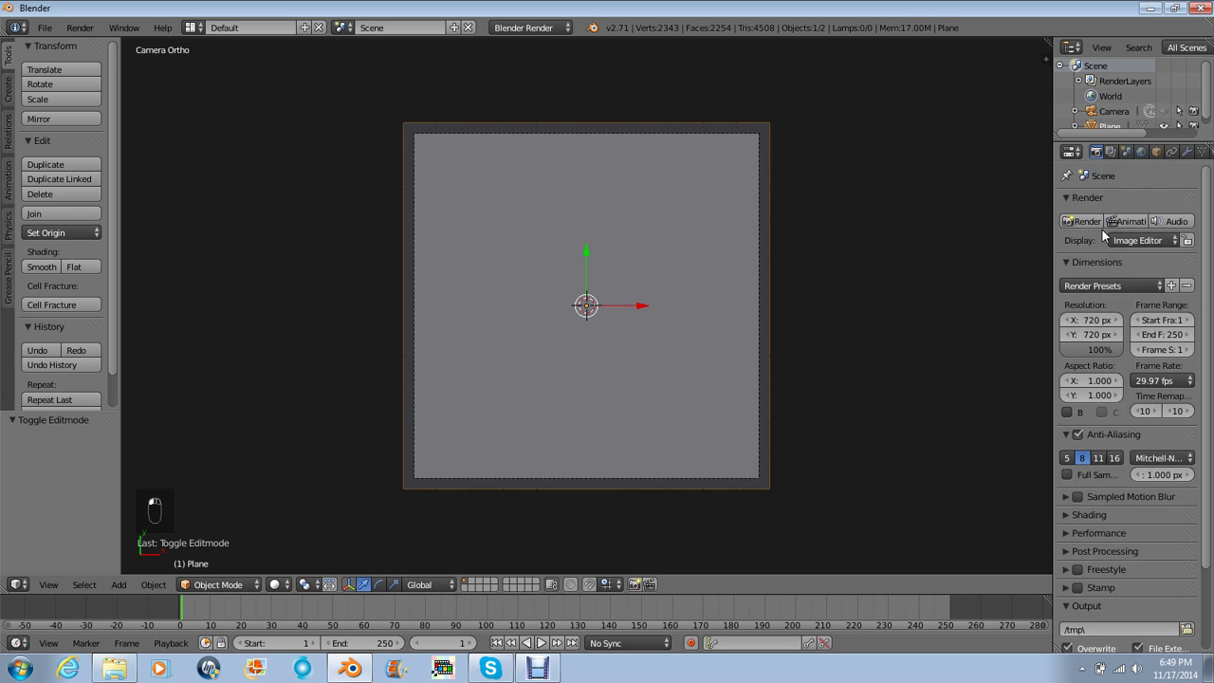
{"action": "left_click", "coordinate": [1081, 220]}
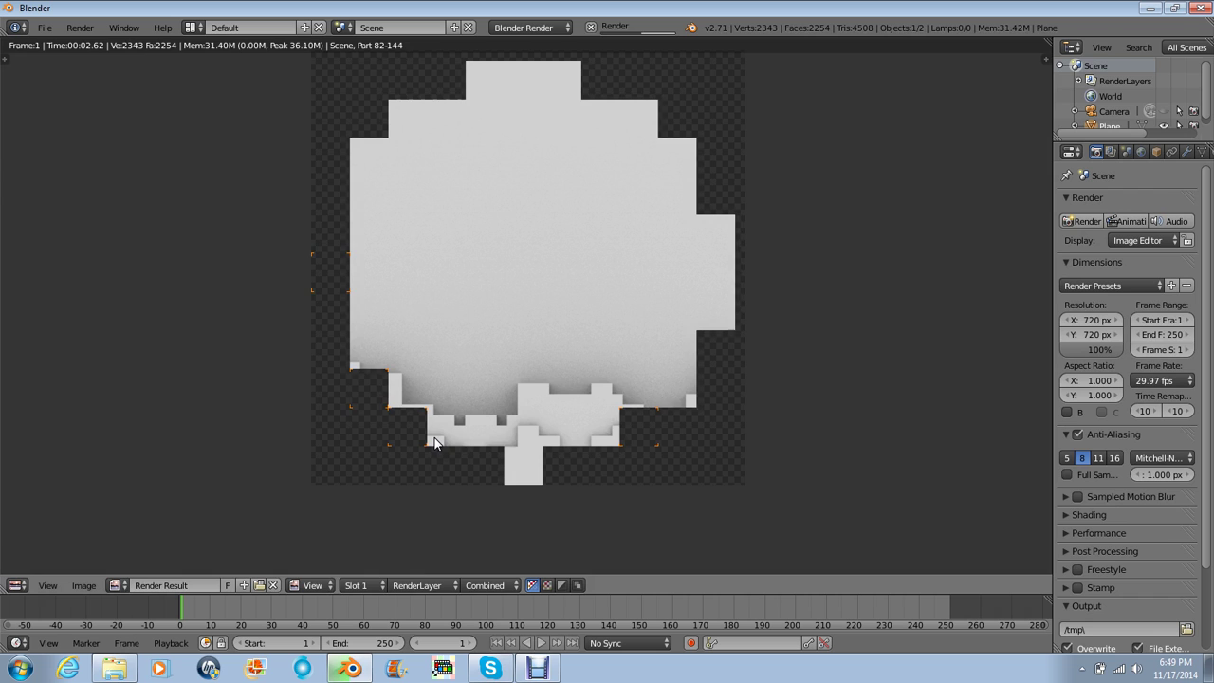
{"action": "left_click", "coordinate": [90, 585]}
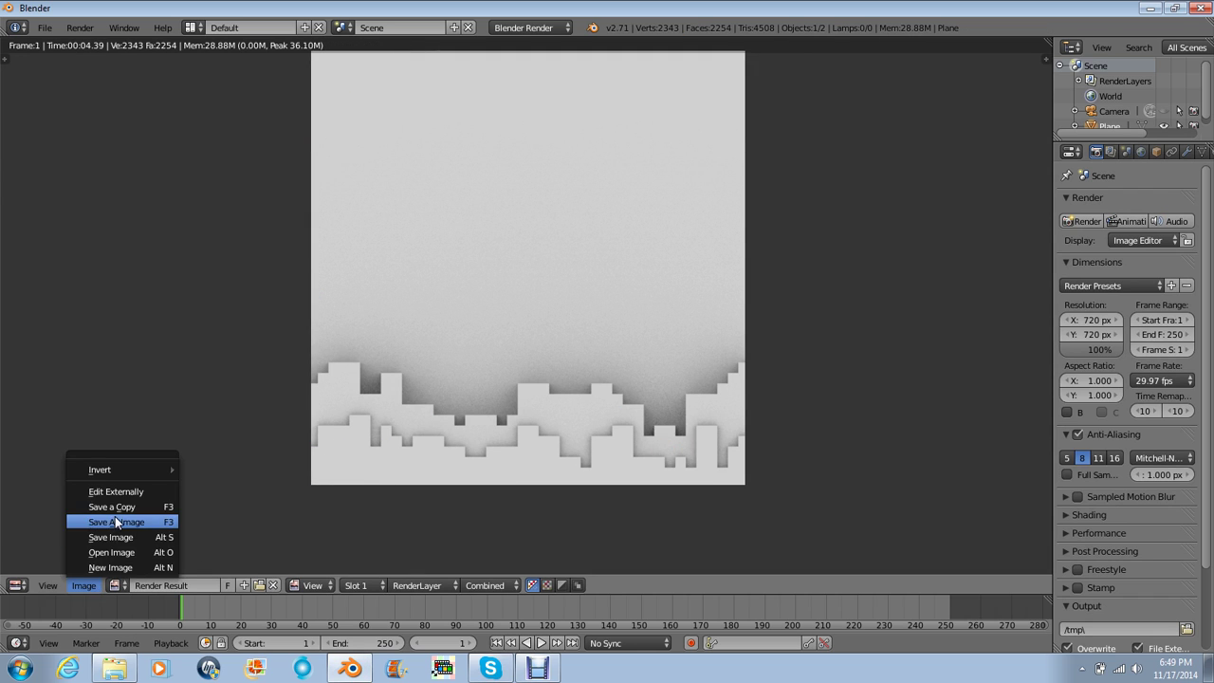
{"action": "middle_click_drag", "start_coordinate": [855, 171], "coordinate": [857, 203]}
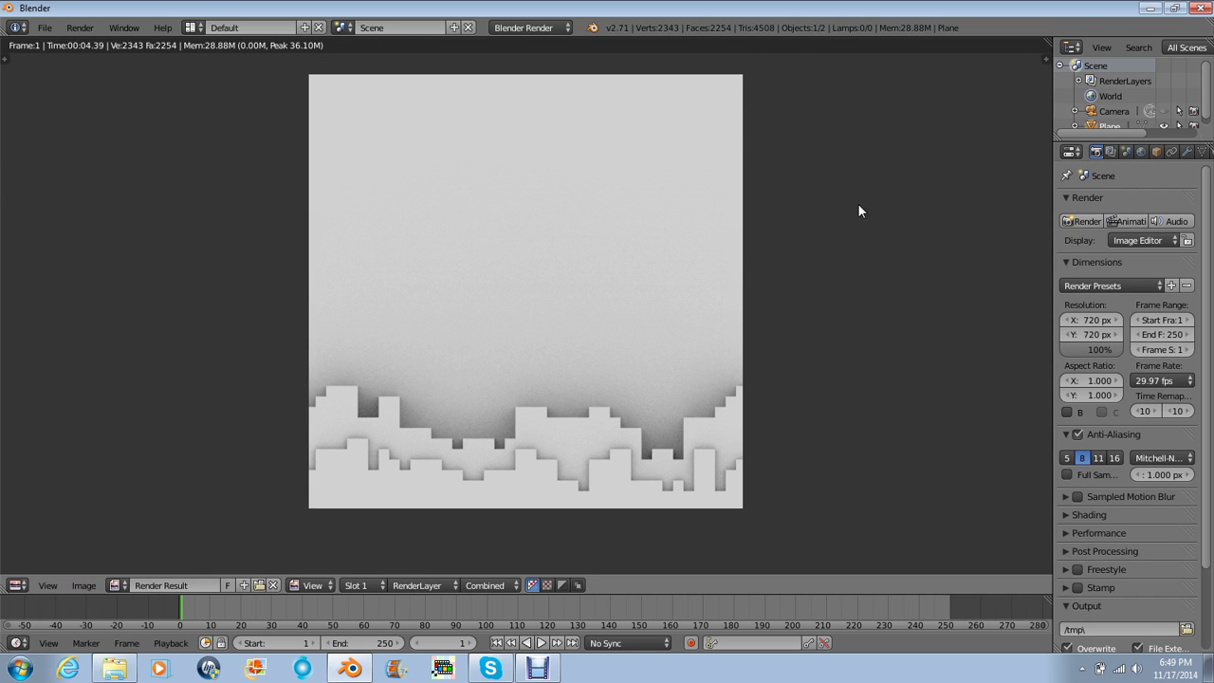
{"action": "key", "text": "ctrl+n"}
{"action": "key", "text": "Return"}
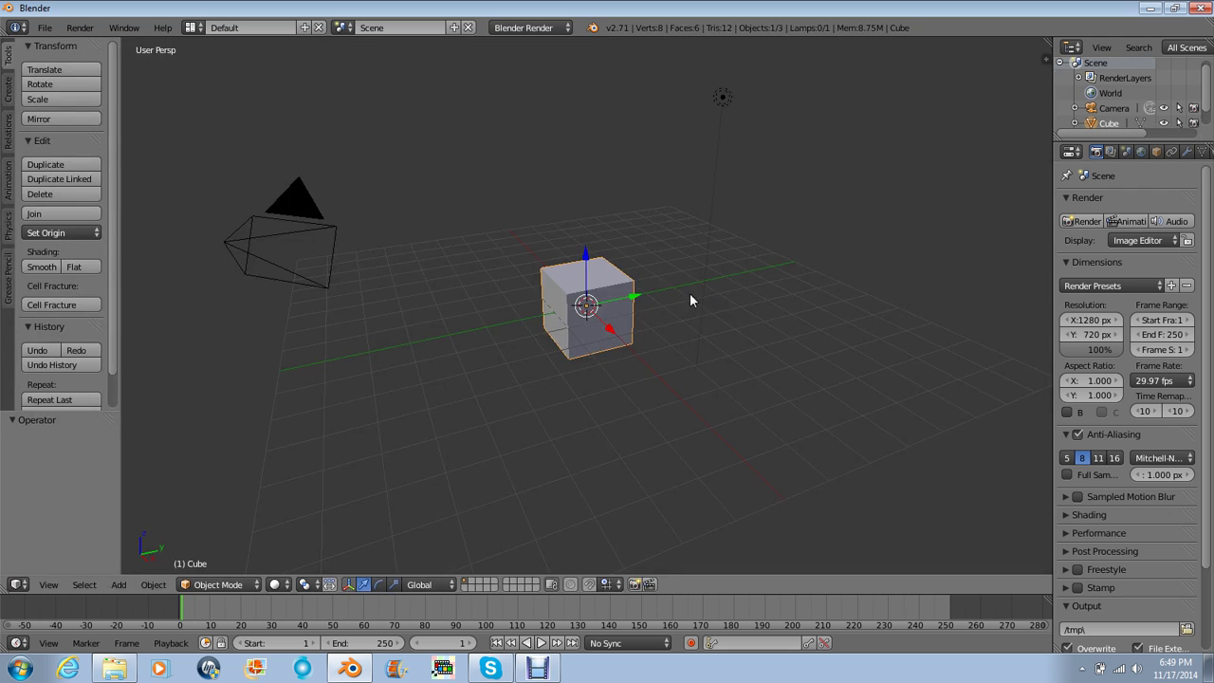
{"action": "right_click", "coordinate": [706, 130]}
{"action": "right_click", "coordinate": [757, 92]}
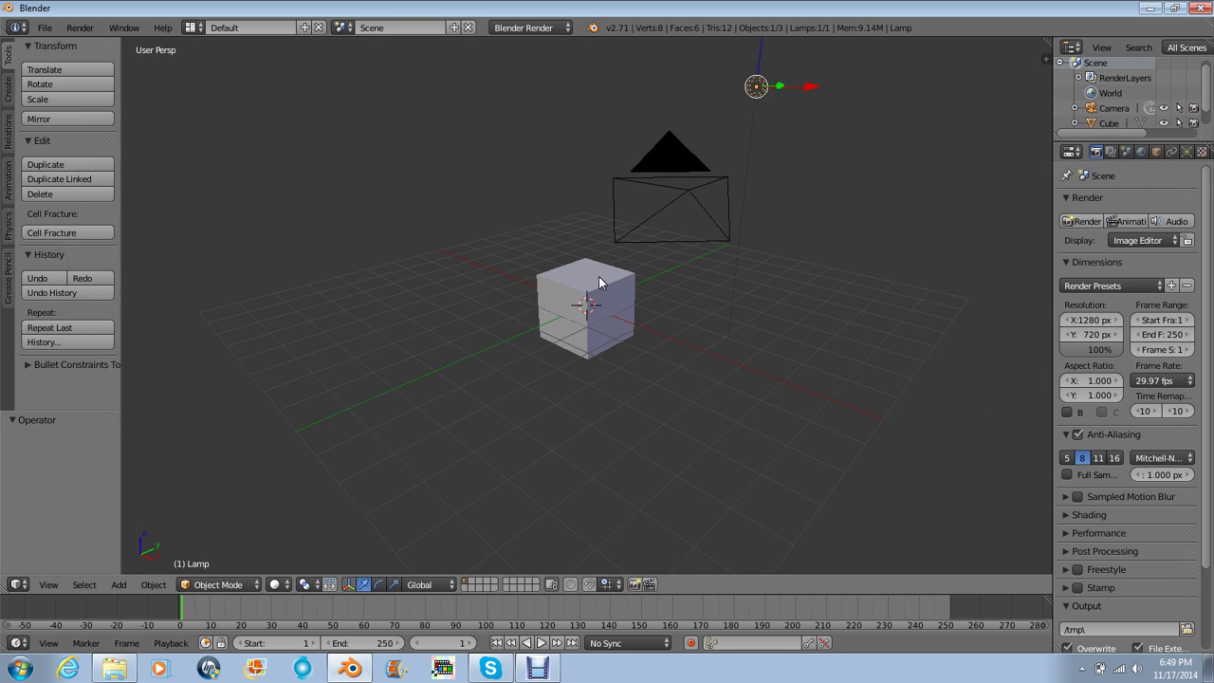
{"action": "key", "text": "a"}
{"action": "key", "text": "a"}
{"action": "key", "text": "Delete"}
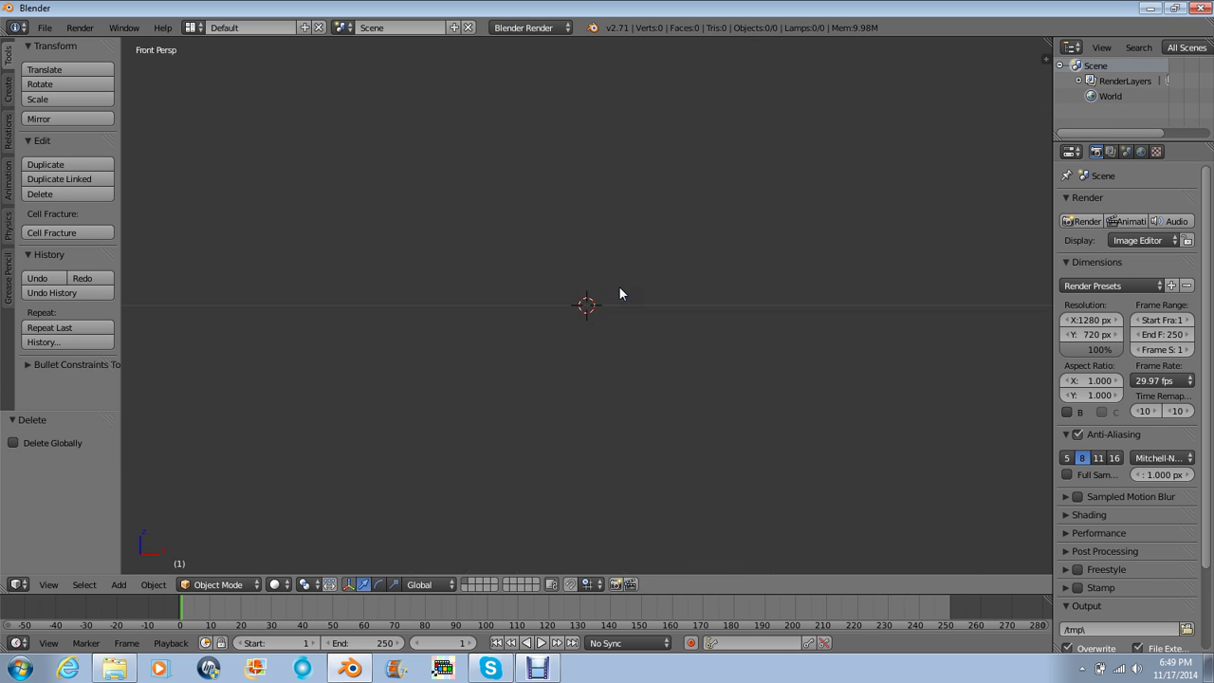
{"action": "key", "text": "shift+a"}
- Start a new file from the default startup scene and view it from the front
{"action": "key", "text": "ctrl+n"}
{"action": "left_click", "coordinate": [618, 196]}
{"action": "key", "text": "KP_1"}
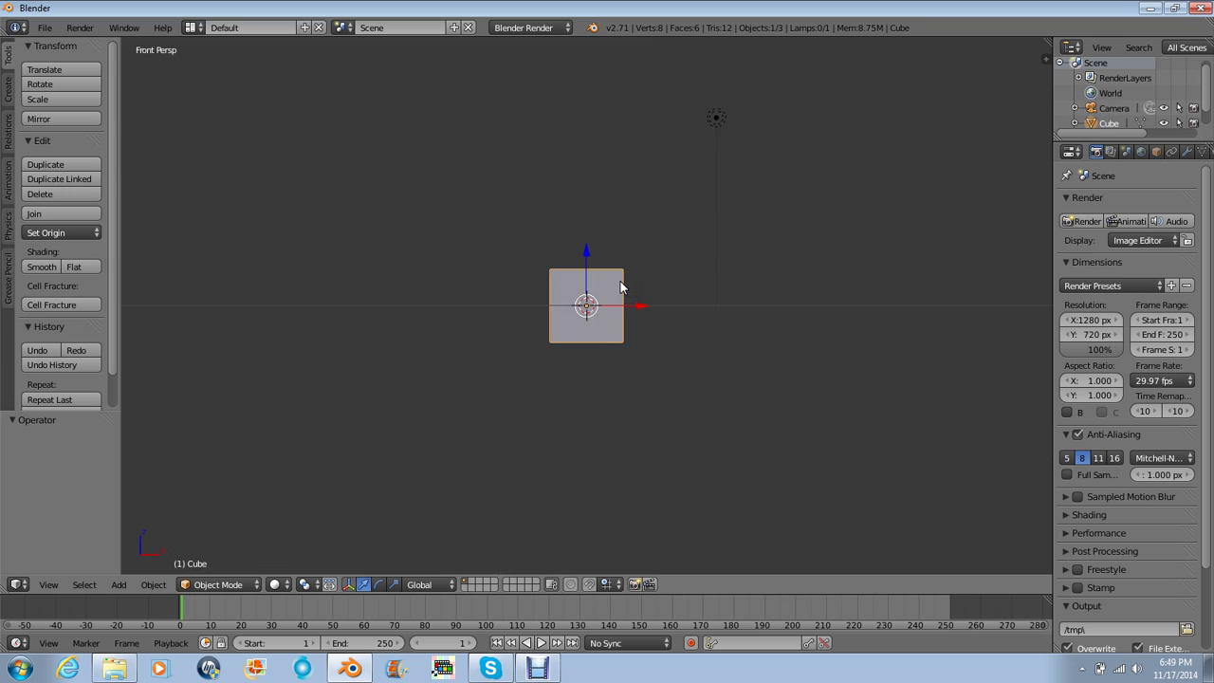
- Align the camera to the front view, and delete the cube and lamp
{"action": "key", "text": "ctrl+alt+KP_0"}
{"action": "right_click", "coordinate": [660, 213], "text": "shift"}
{"action": "key", "text": "Delete"}
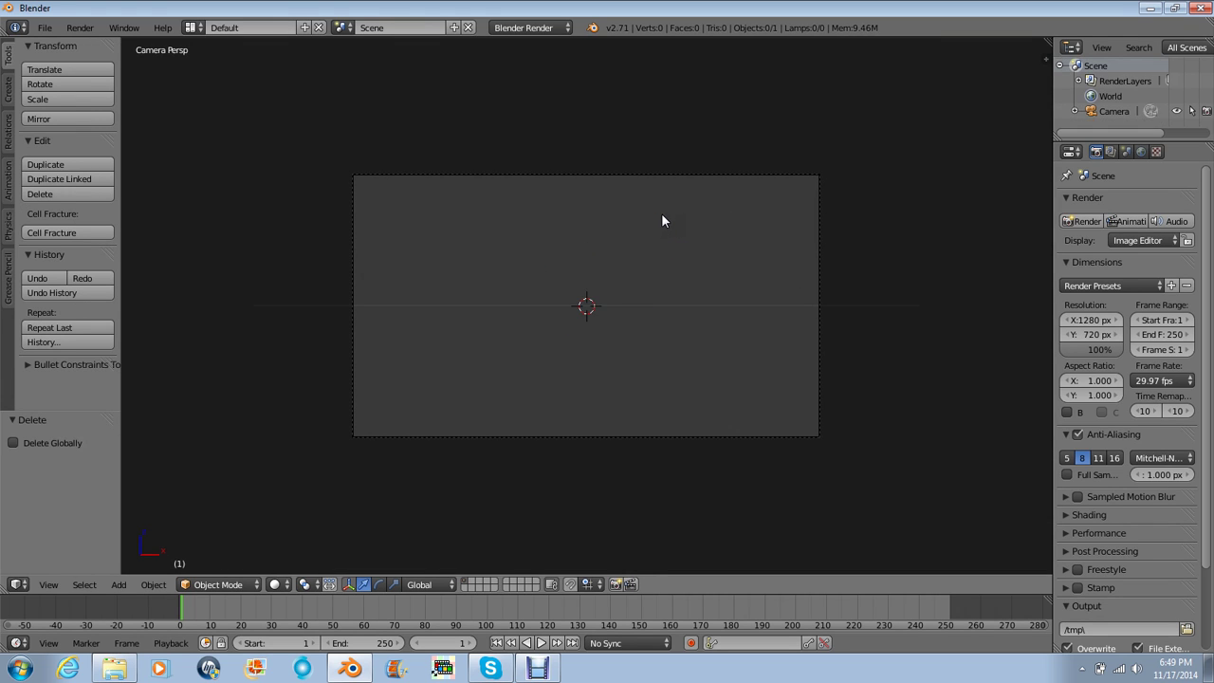
- Enable background images and add one for the Camera view only, with Movie Clip as its source
{"action": "key", "text": "n"}
{"action": "left_click", "coordinate": [980, 347]}
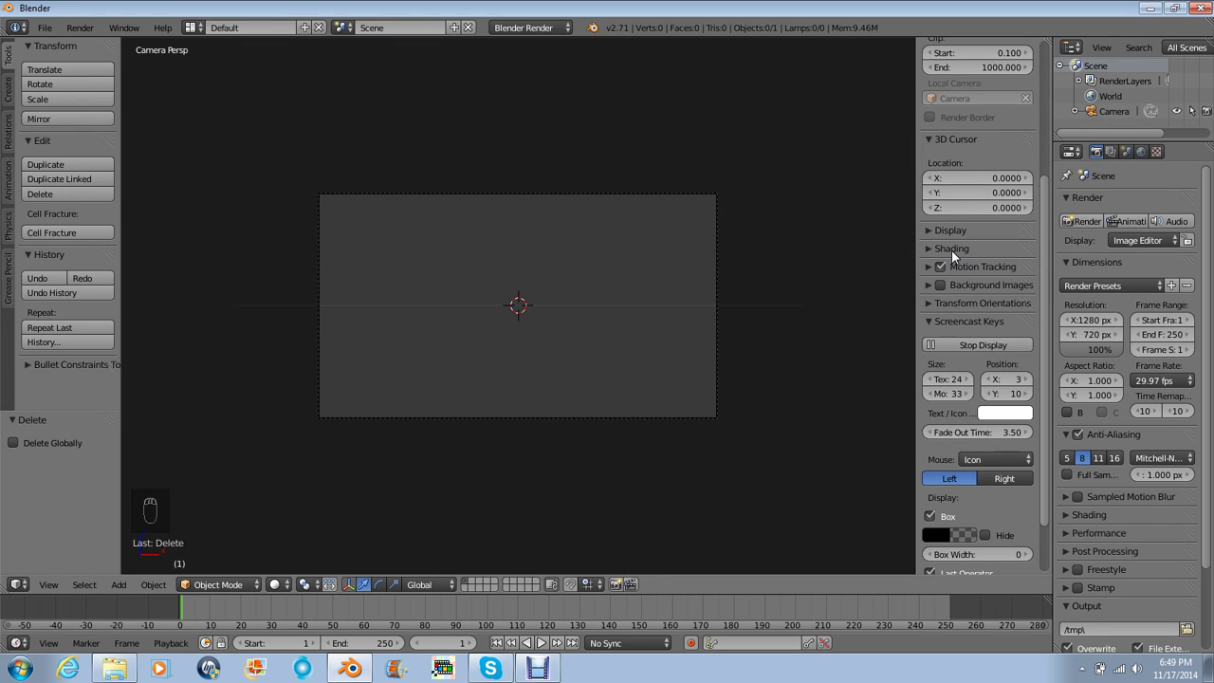
{"action": "left_click", "coordinate": [970, 286]}
{"action": "left_click", "coordinate": [968, 302]}
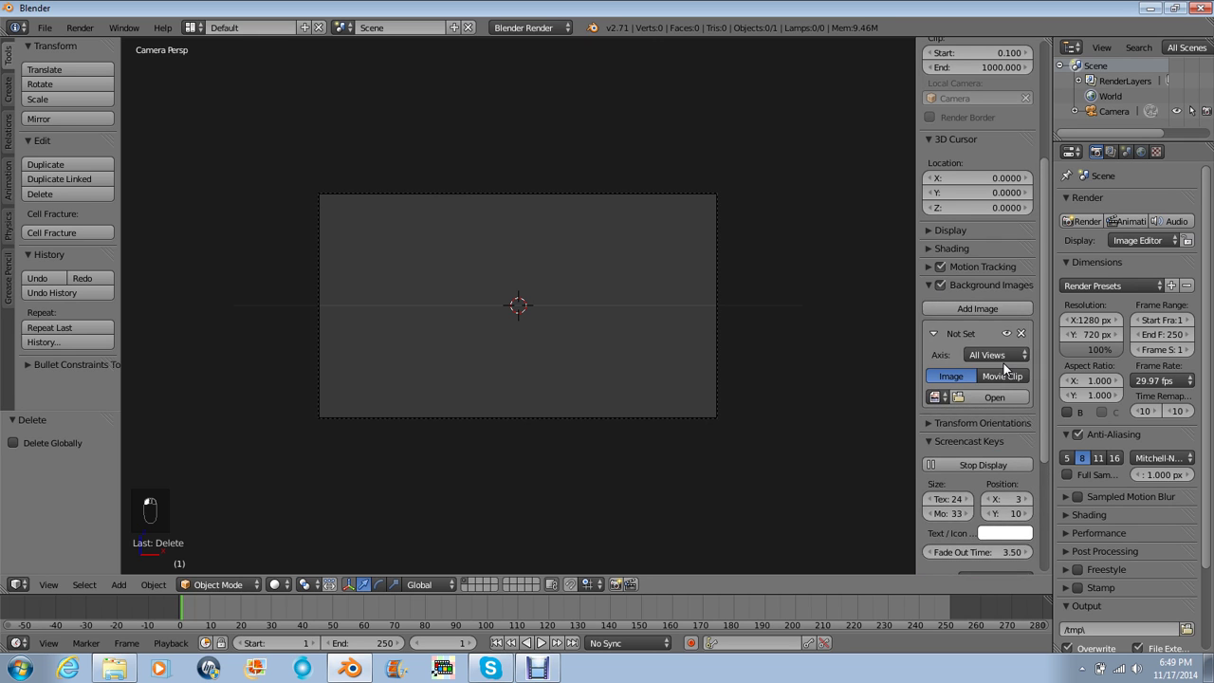
{"action": "left_click", "coordinate": [998, 355]}
{"action": "left_click", "coordinate": [970, 337]}
{"action": "left_click", "coordinate": [1002, 376]}
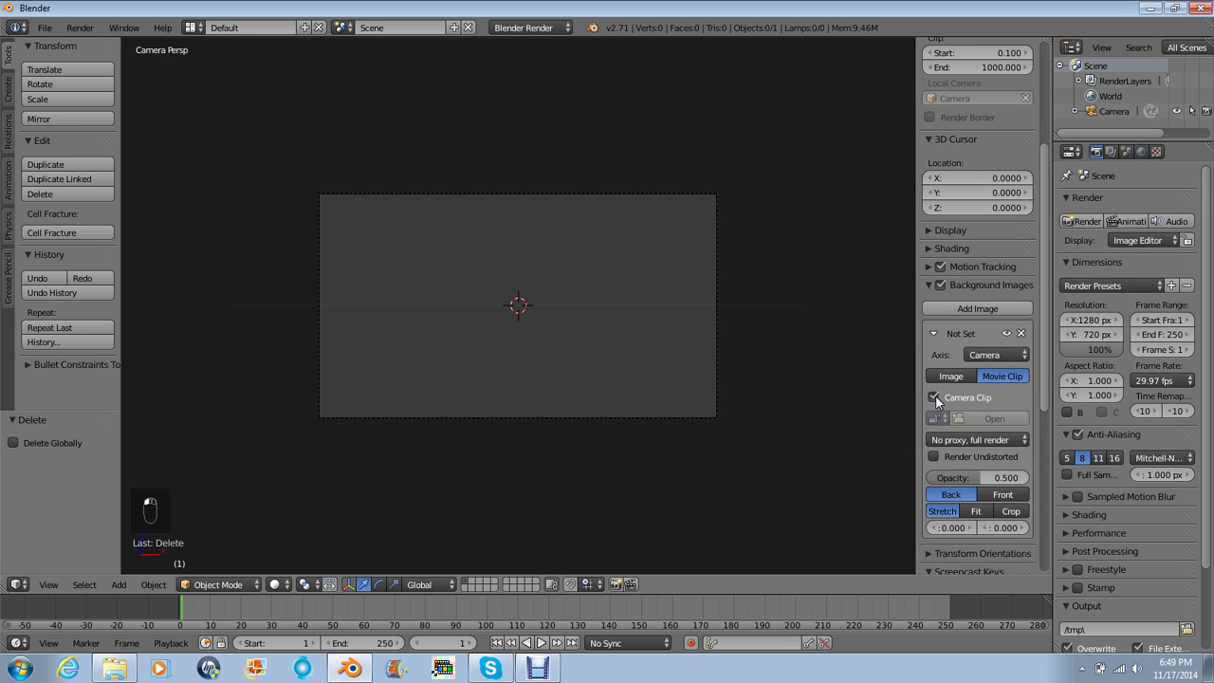
- Load CLIP0002.AVI from the FMA tutorial Sources folder as the camera's background movie clip
{"action": "left_click", "coordinate": [980, 421]}
{"action": "left_click", "coordinate": [38, 379]}
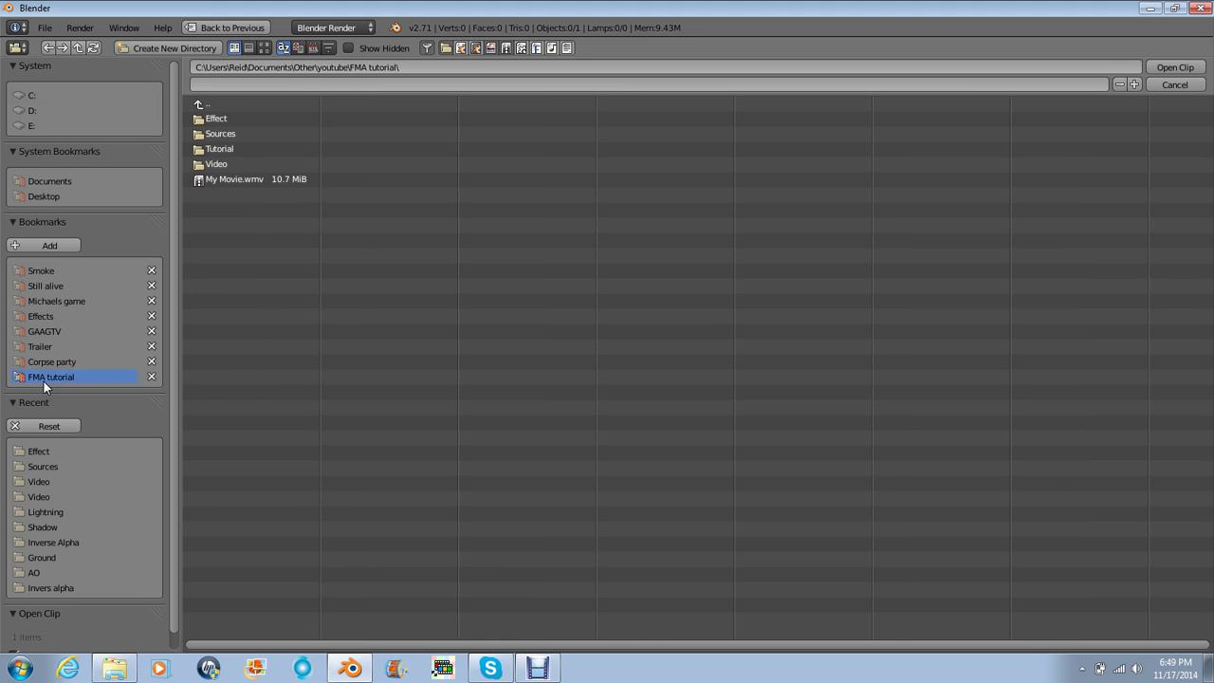
{"action": "left_click", "coordinate": [240, 120]}
{"action": "left_click", "coordinate": [224, 106]}
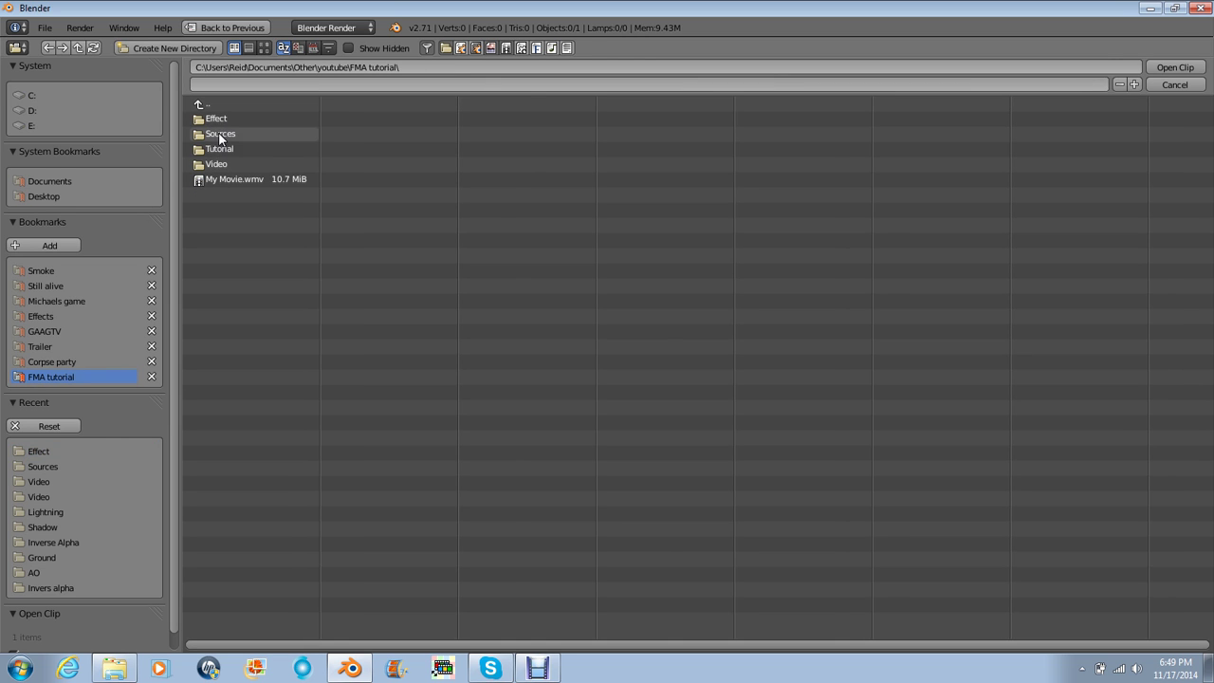
{"action": "left_click", "coordinate": [222, 137]}
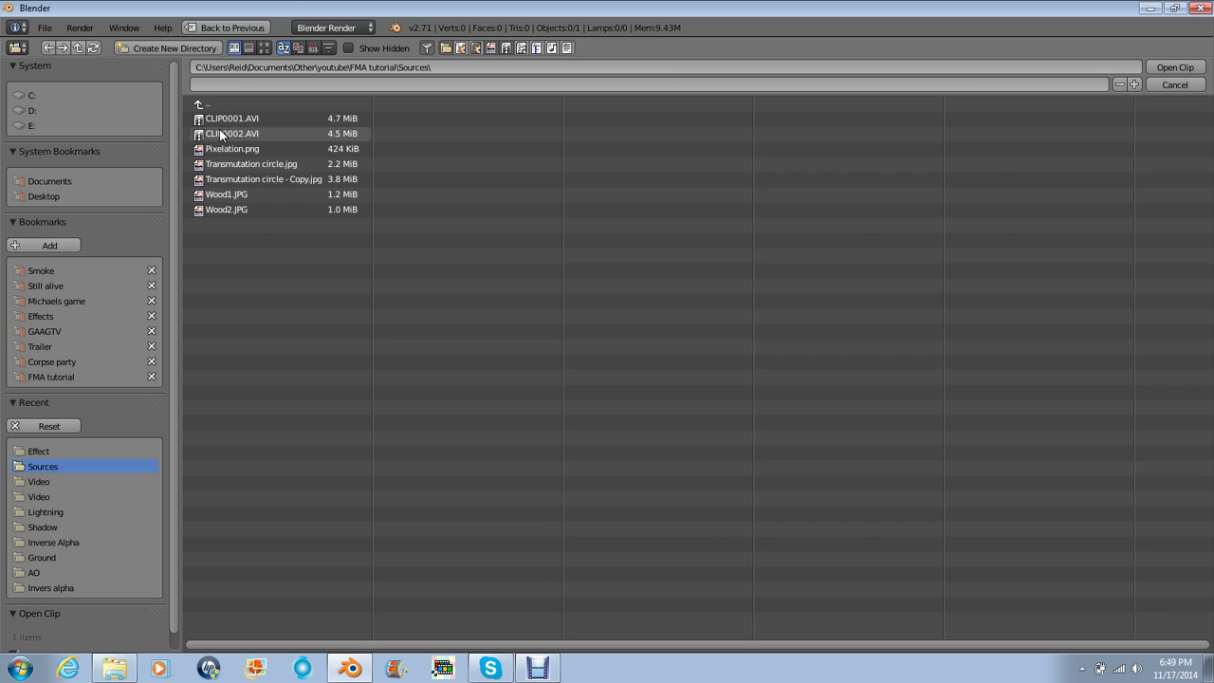
{"action": "double_click", "coordinate": [220, 136]}
{"action": "key", "text": "n"}
{"action": "key", "text": "n"}
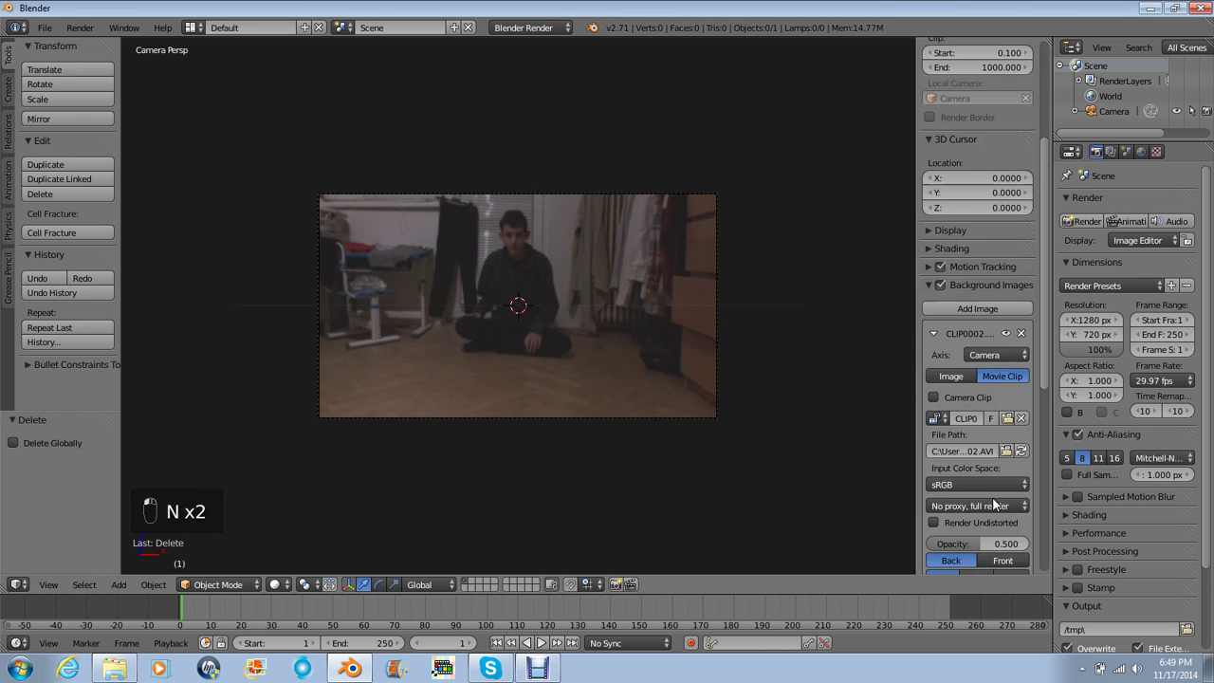
{"action": "key", "text": "n"}
- Add a plane mesh as a reference for the floor in the footage
{"action": "key", "text": "shift+a"}
{"action": "mouse_move", "coordinate": [750, 414]}
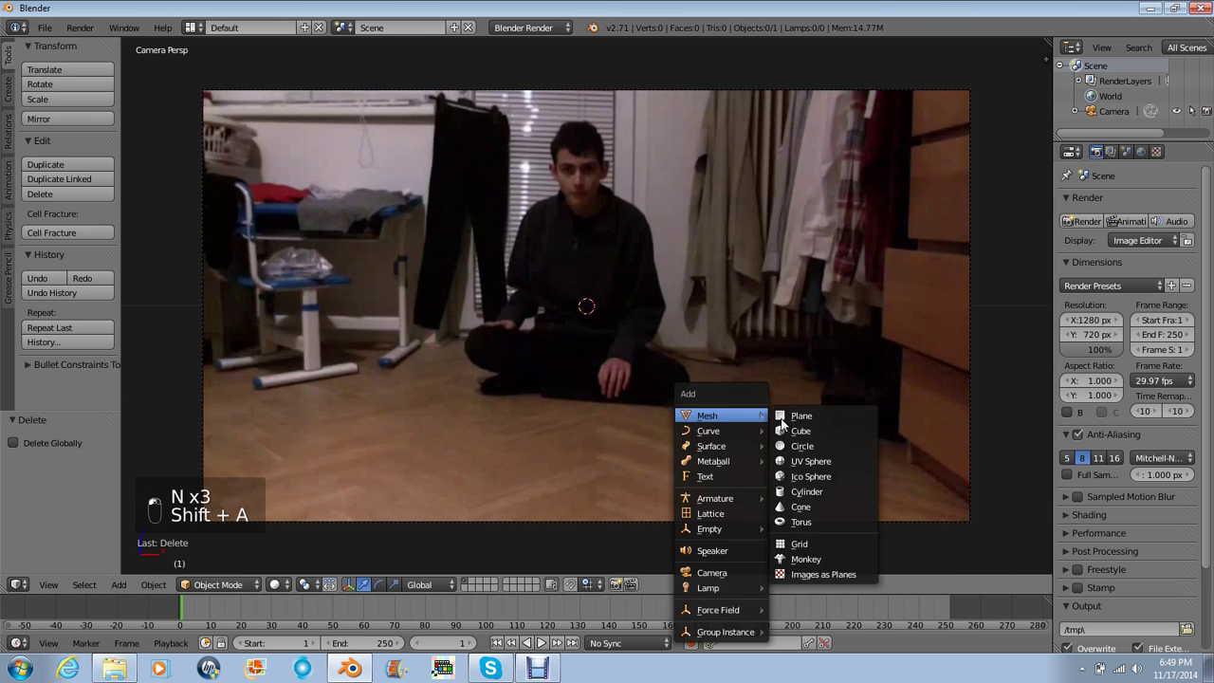
{"action": "left_click", "coordinate": [798, 418]}
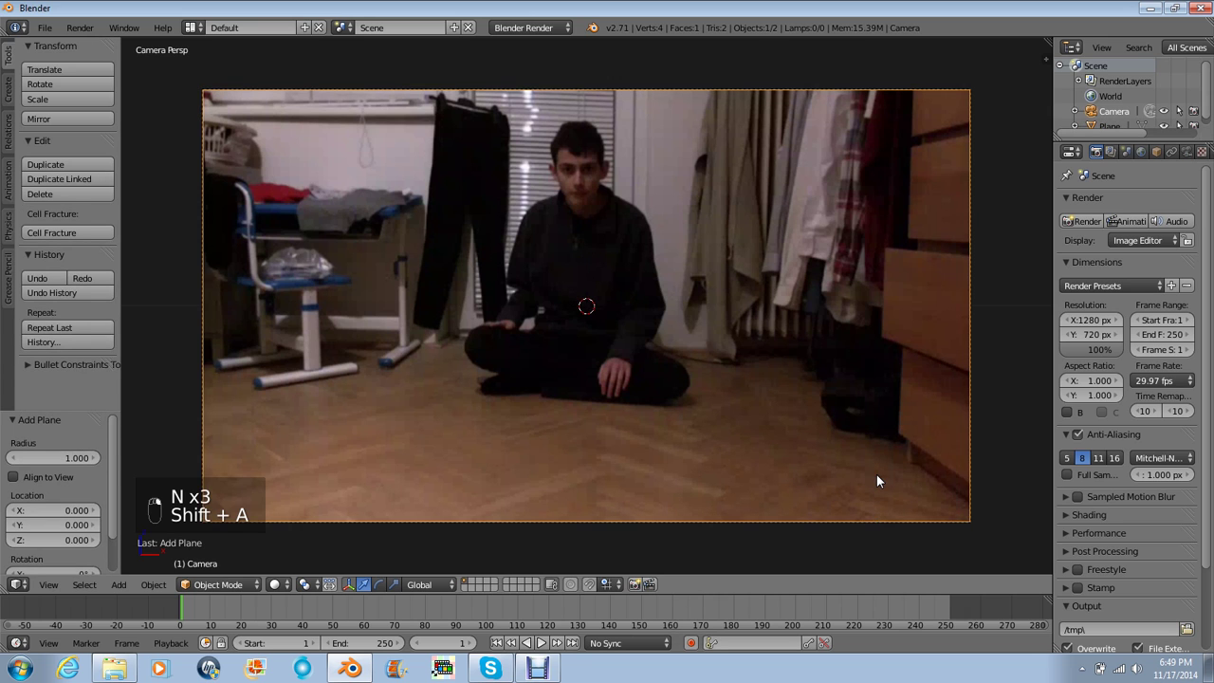
- With the pivot at the 3D cursor, rotate the camera about -20.7° around X and raise it about 2.5 units along Z
{"action": "key", "text": "period"}
{"action": "key", "text": "r"}
{"action": "key", "text": "x"}
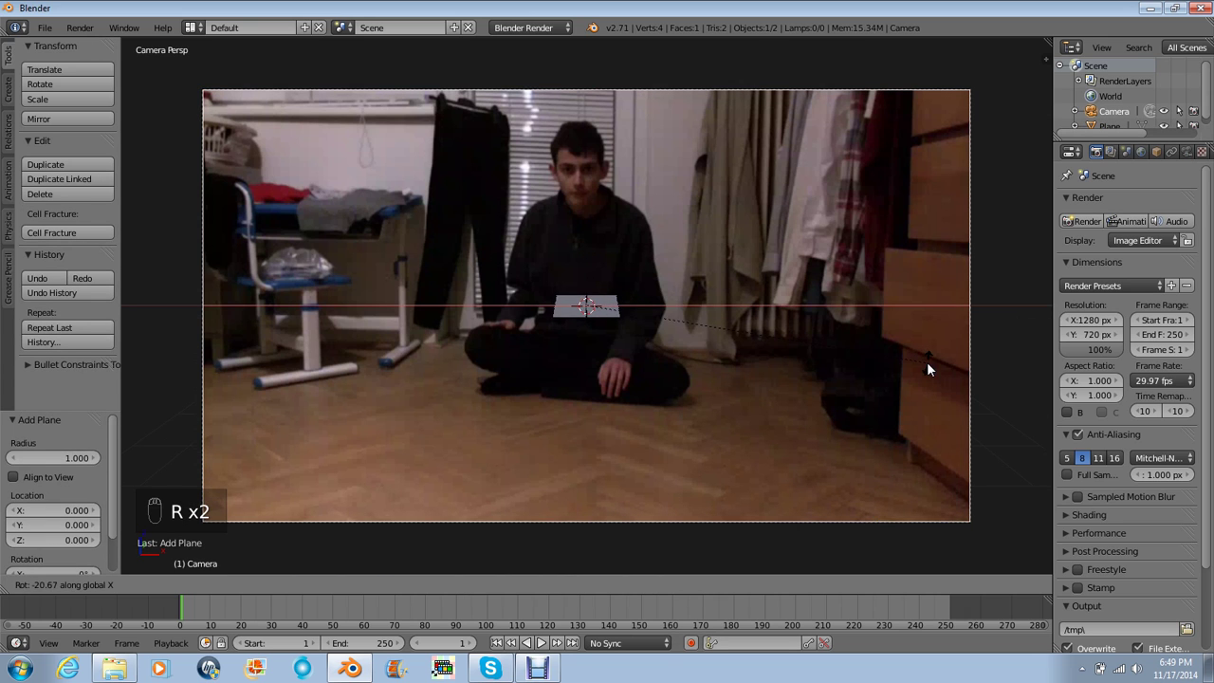
{"action": "left_click", "coordinate": [927, 362]}
{"action": "key", "text": "g"}
{"action": "key", "text": "z"}
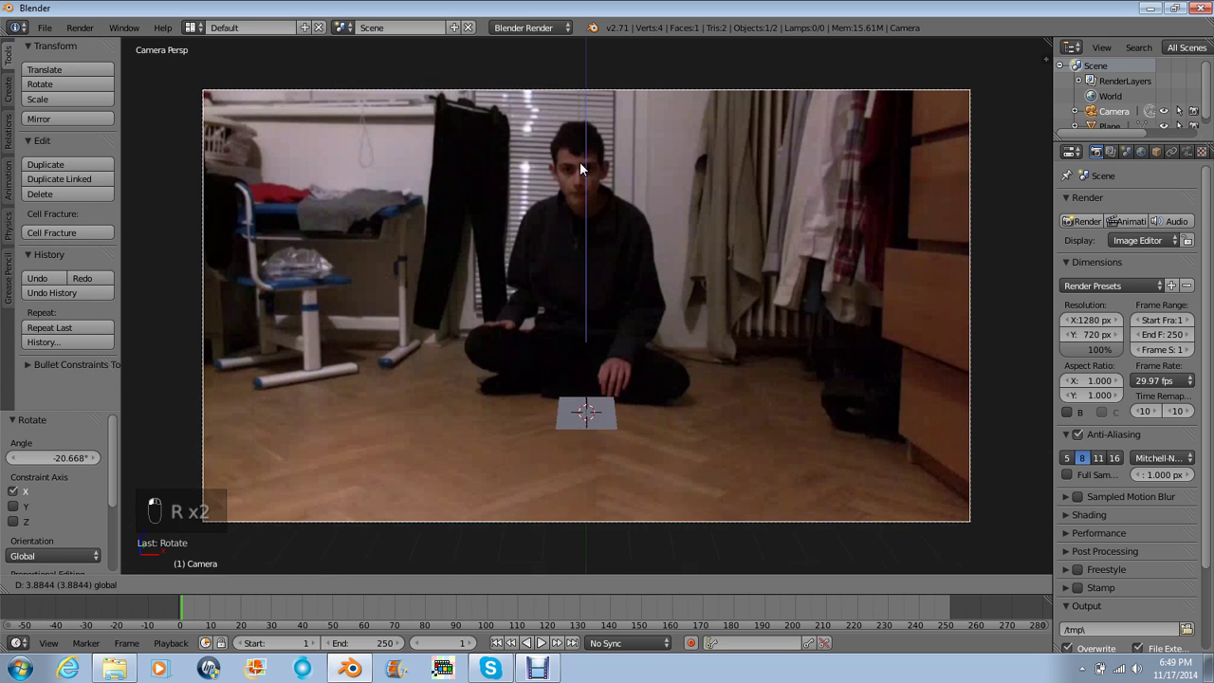
{"action": "left_click", "coordinate": [685, 224]}
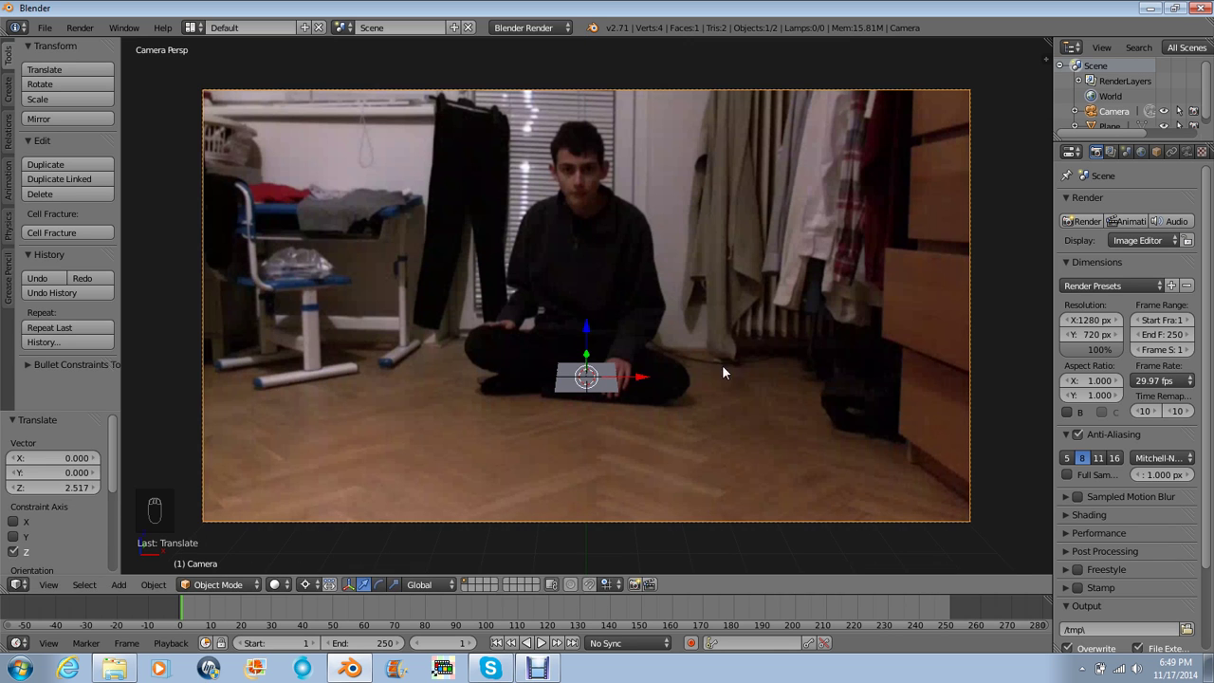
- Move the camera about 2.35 units along Y and rotate it about 14.7° around X
{"action": "key", "text": "g"}
{"action": "key", "text": "y"}
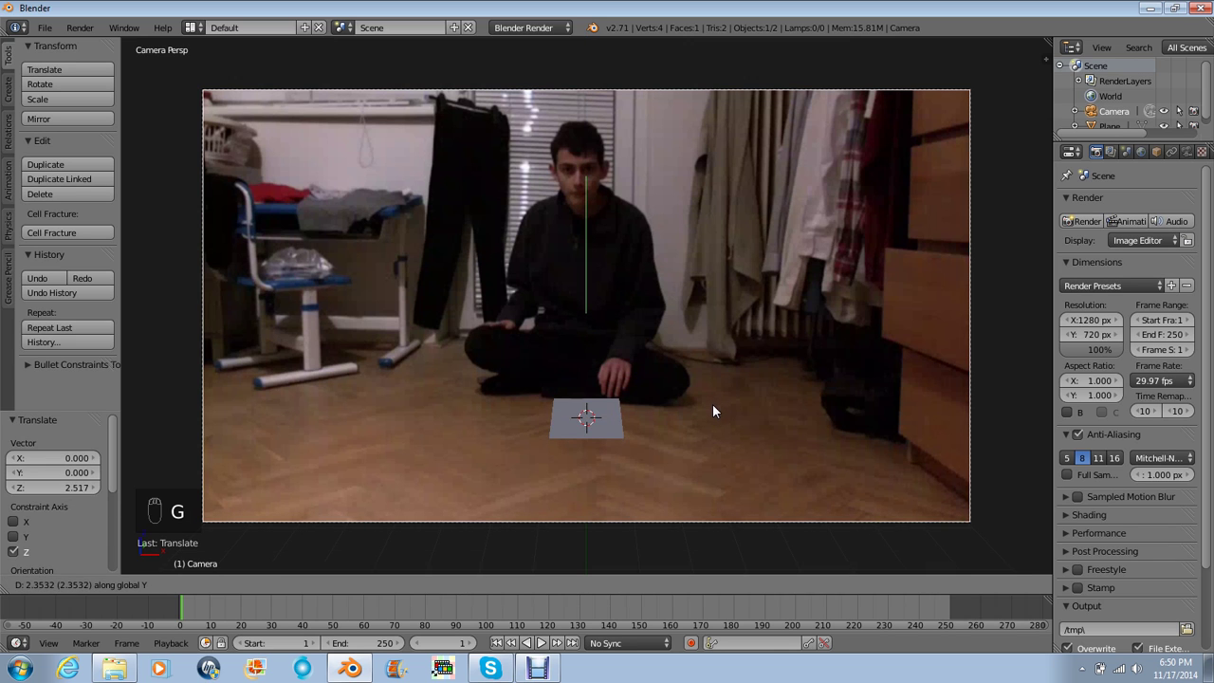
{"action": "left_click", "coordinate": [712, 403]}
{"action": "key", "text": "r"}
{"action": "key", "text": "x"}
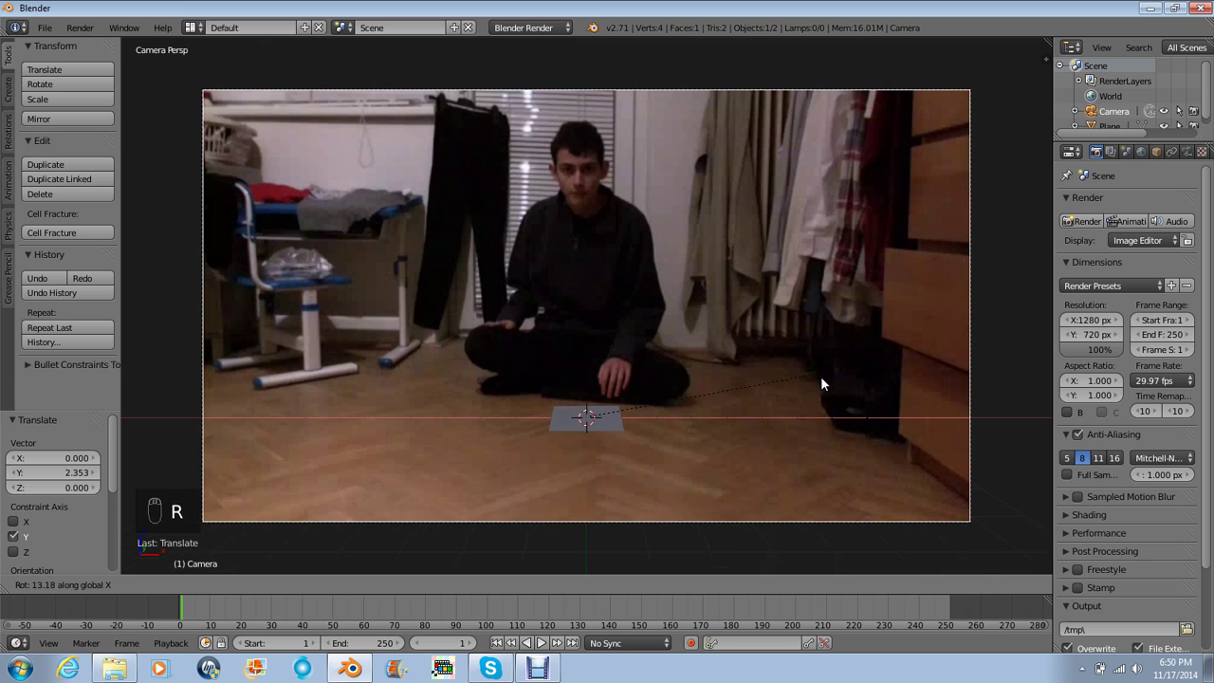
{"action": "left_click", "coordinate": [821, 375]}
- Move the camera about -1.5 units along Y to adjust the plane's apparent position on the floor
{"action": "key", "text": "g"}
{"action": "key", "text": "z"}
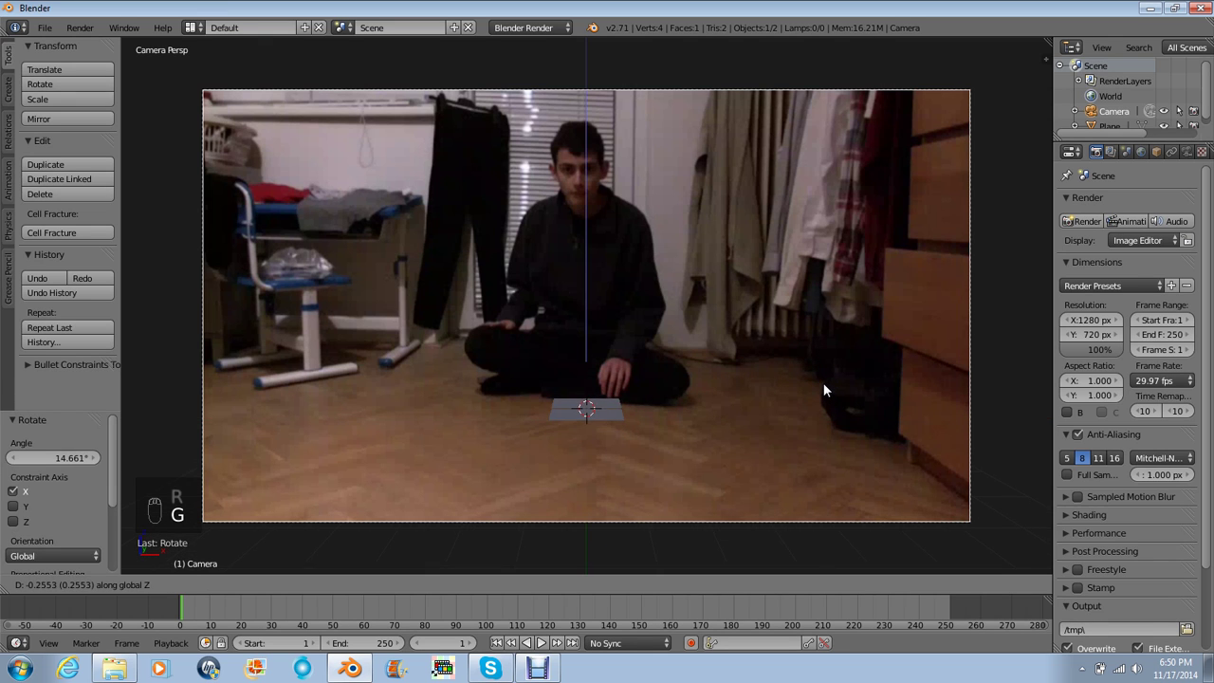
{"action": "key", "text": "x"}
{"action": "key", "text": "y"}
{"action": "left_click", "coordinate": [808, 389]}
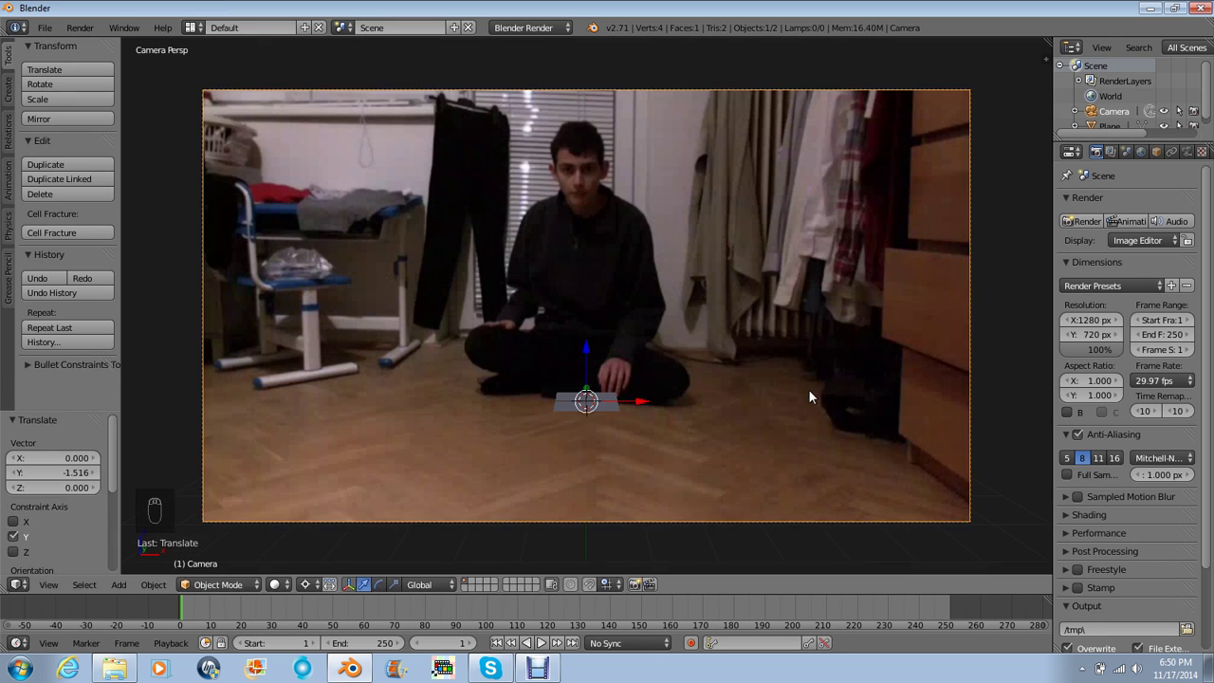
- Shift the camera about 1 unit along X and about 1.2 units along Y
{"action": "key", "text": "g"}
{"action": "key", "text": "x"}
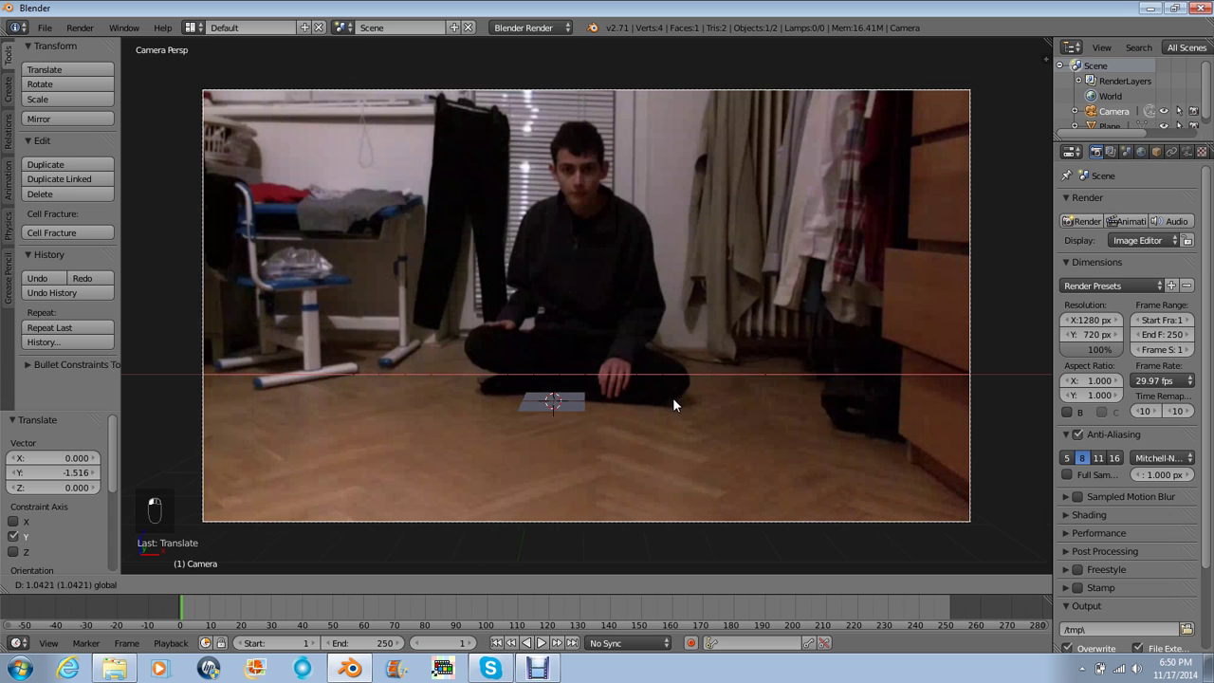
{"action": "left_click", "coordinate": [668, 405]}
{"action": "key", "text": "g"}
{"action": "key", "text": "y"}
{"action": "left_click", "coordinate": [665, 396]}
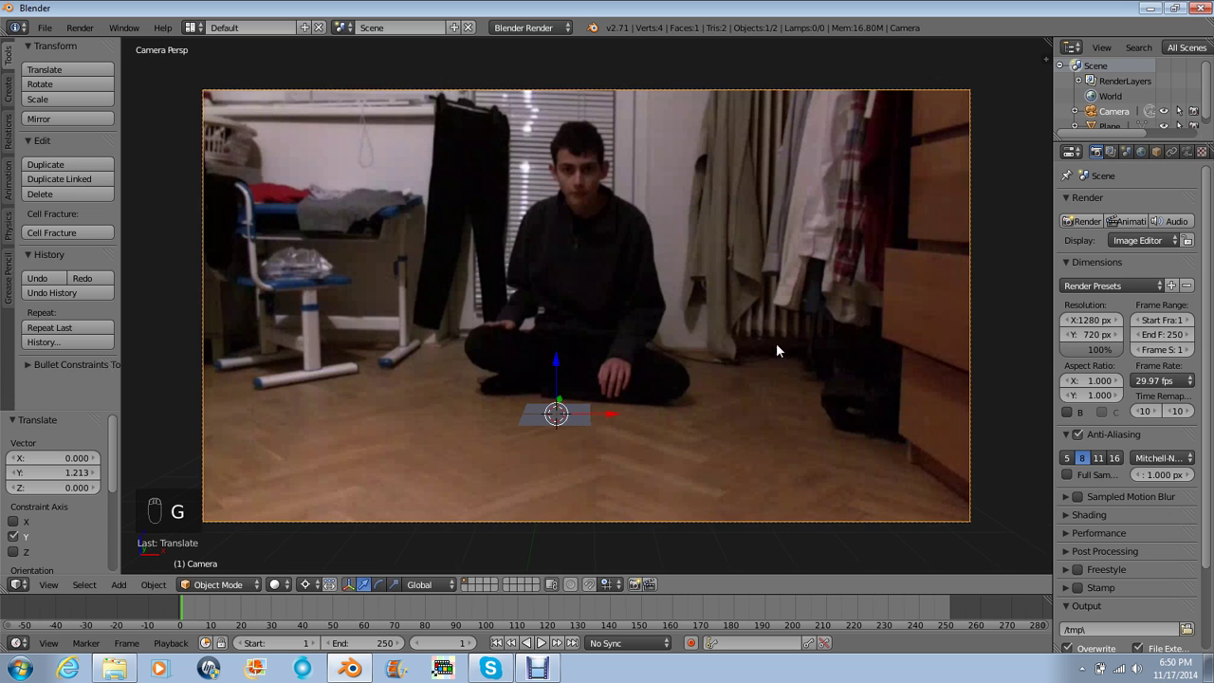
- Tilt the camera by -2.15° in the view plane and shift it about -0.35 units along X
{"action": "key", "text": "r"}
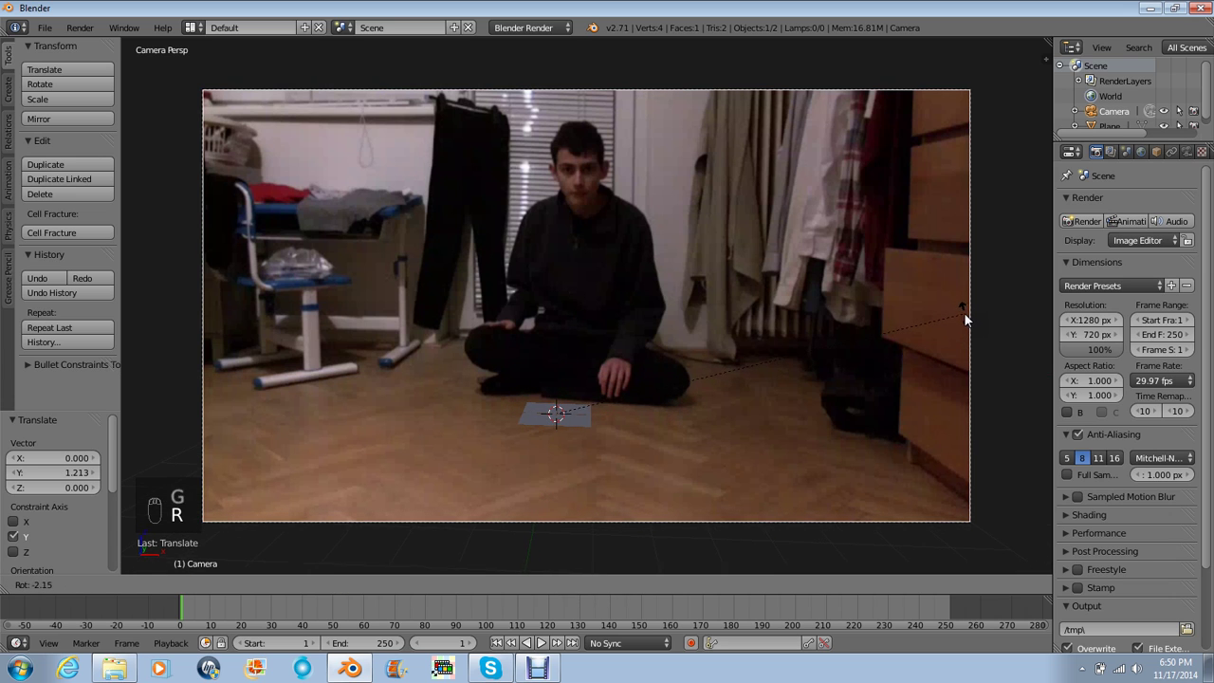
{"action": "left_click", "coordinate": [963, 312]}
{"action": "right_click", "coordinate": [597, 415]}
{"action": "key", "text": "g"}
{"action": "key", "text": "x"}
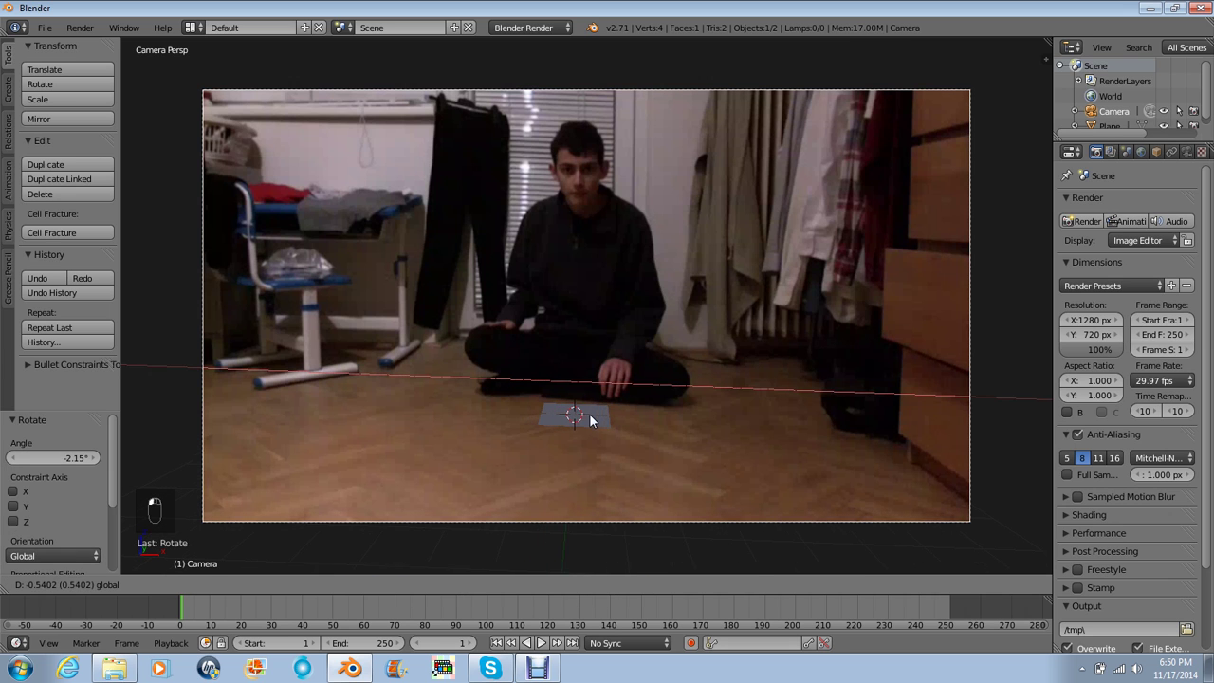
{"action": "left_click", "coordinate": [596, 419]}
- Delete the reference plane and import Transmutation circle.jpg as an image plane
{"action": "key", "text": "x"}
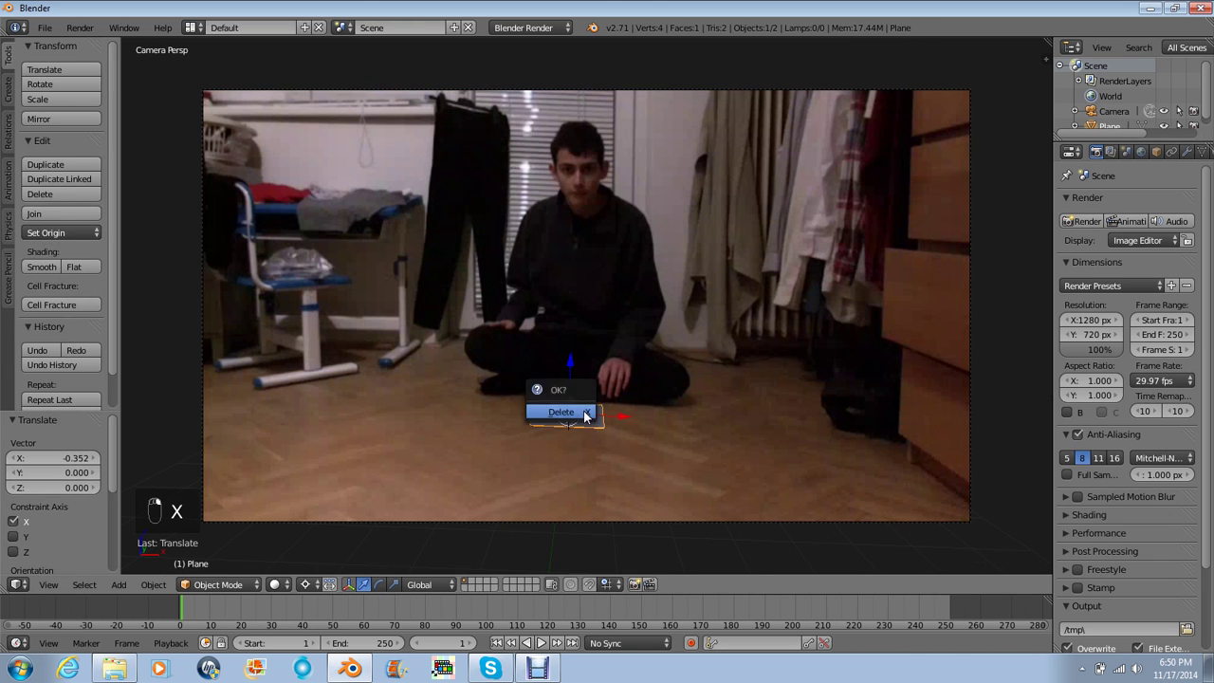
{"action": "left_click", "coordinate": [583, 410]}
{"action": "key", "text": "shift+a"}
{"action": "left_click", "coordinate": [638, 570]}
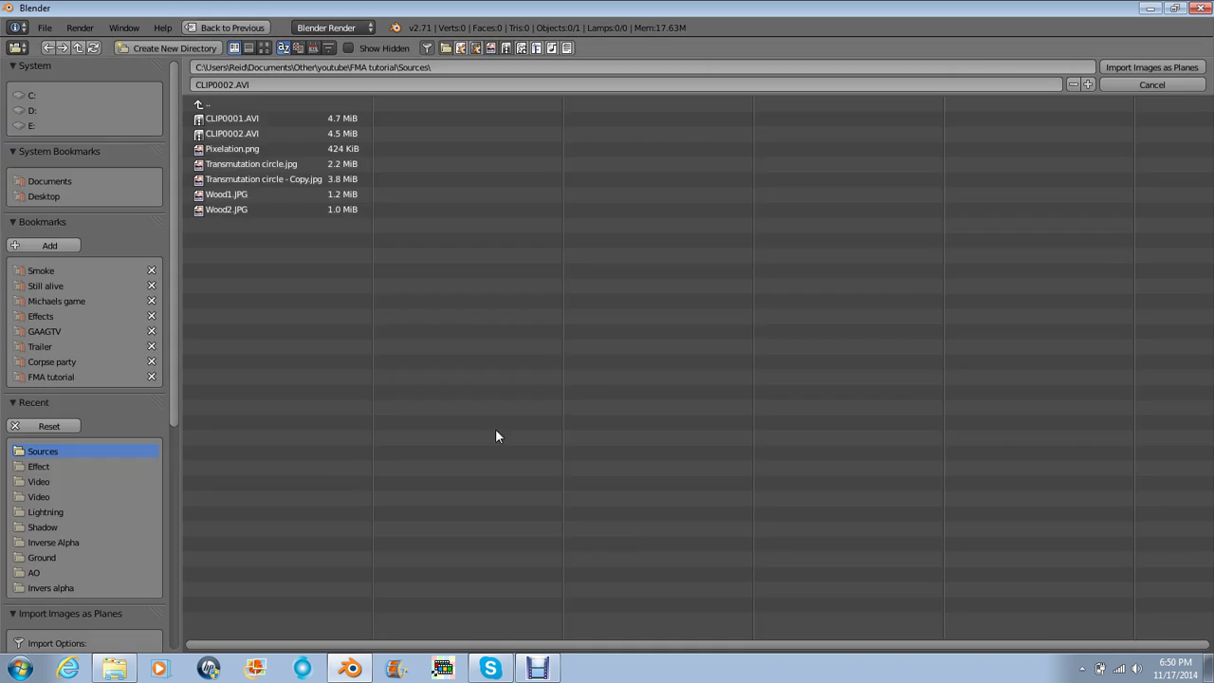
{"action": "double_click", "coordinate": [233, 165]}
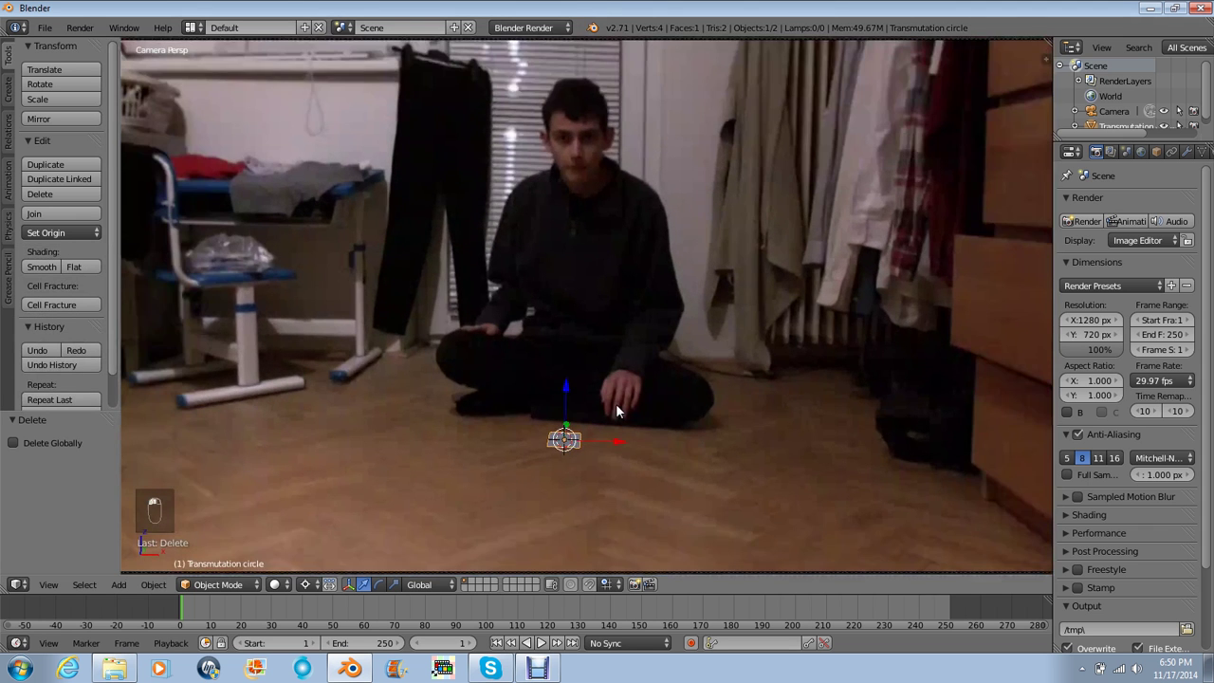
- Display textures in the viewport and rotate the transmutation circle plane 90° around Z
{"action": "key", "text": "alt+z"}
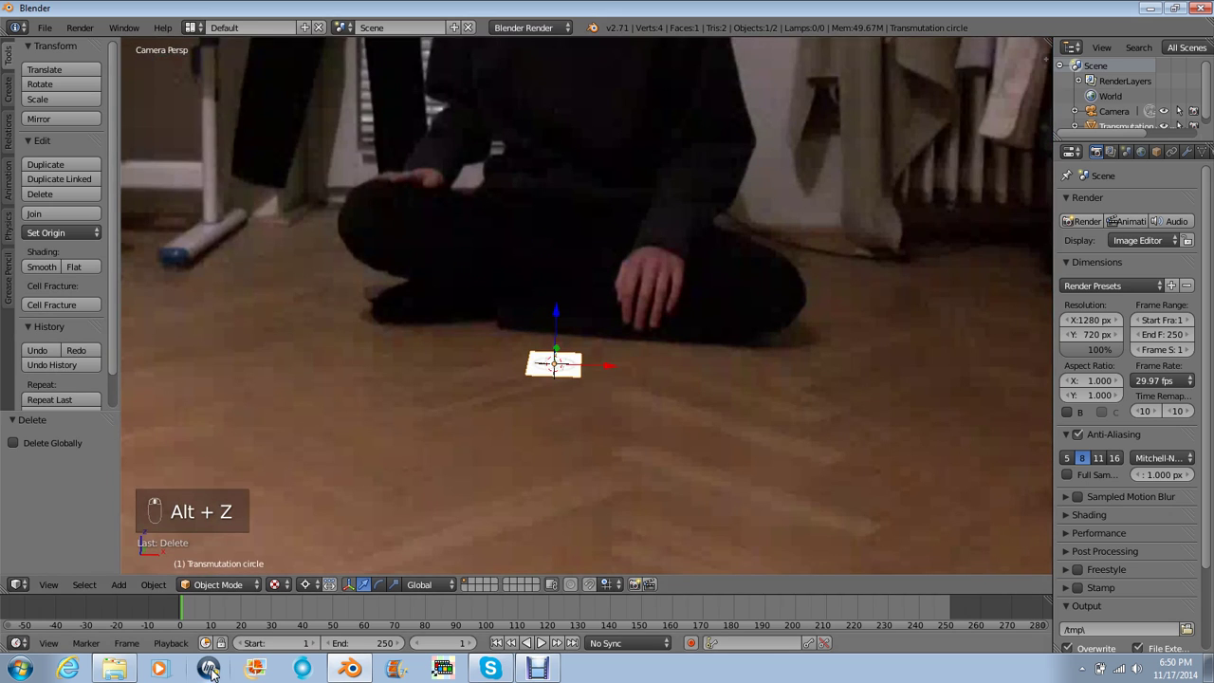
{"action": "scroll", "coordinate": [695, 390], "scroll_direction": "up", "scroll_amount": 2}
{"action": "key", "text": "r"}
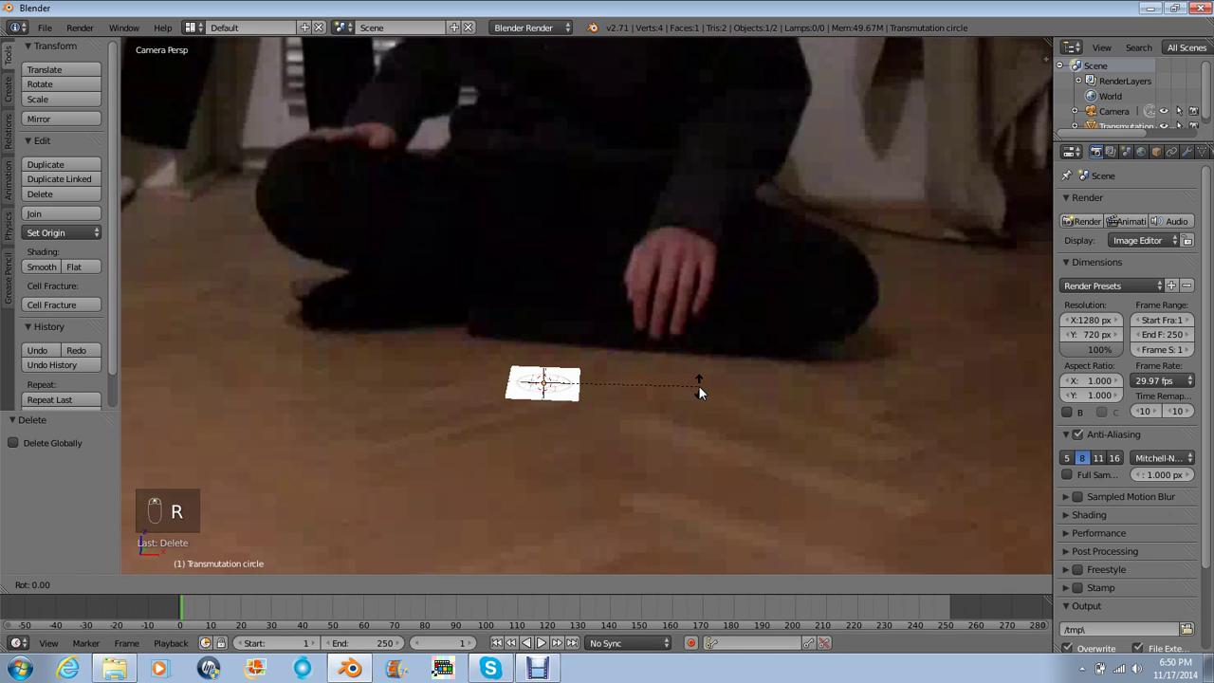
{"action": "key", "text": "x"}
{"action": "key", "text": "z"}
{"action": "key", "text": "9"}
{"action": "key", "text": "0"}
{"action": "key", "text": "Return"}
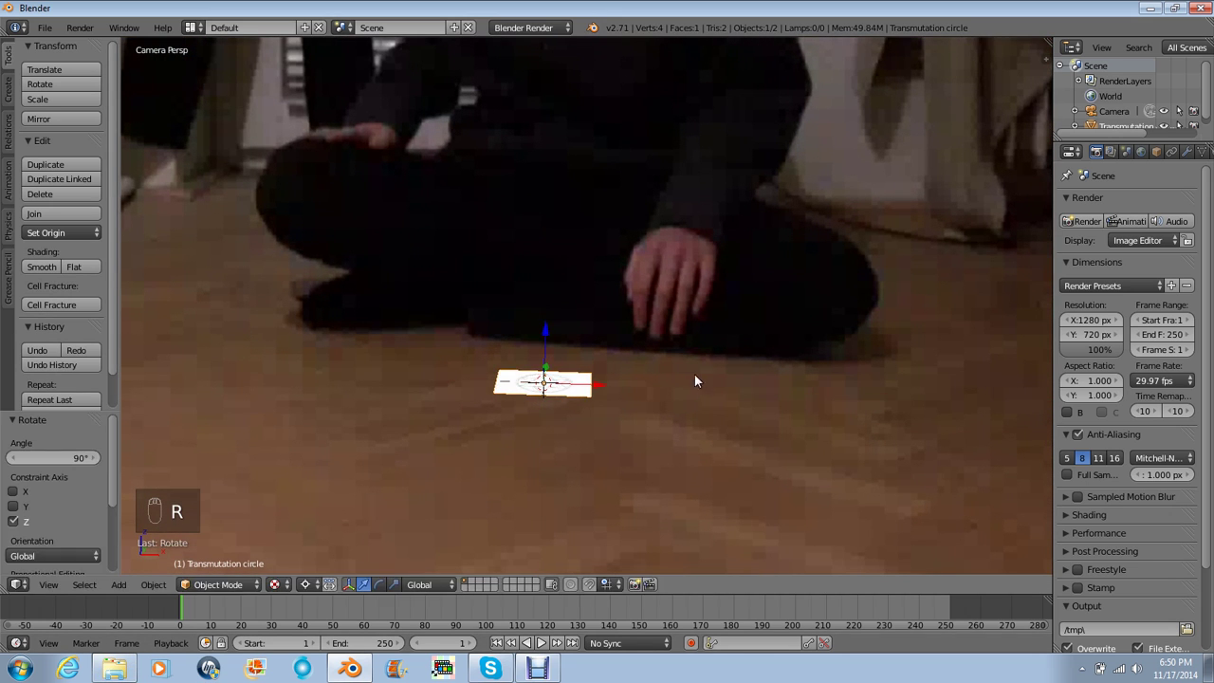
- Scale the transmutation circle plane up to about 1.95 times its size
{"action": "key", "text": "s"}
{"action": "left_click", "coordinate": [765, 399]}
{"action": "scroll", "coordinate": [765, 405], "scroll_direction": "down", "scroll_amount": 3}
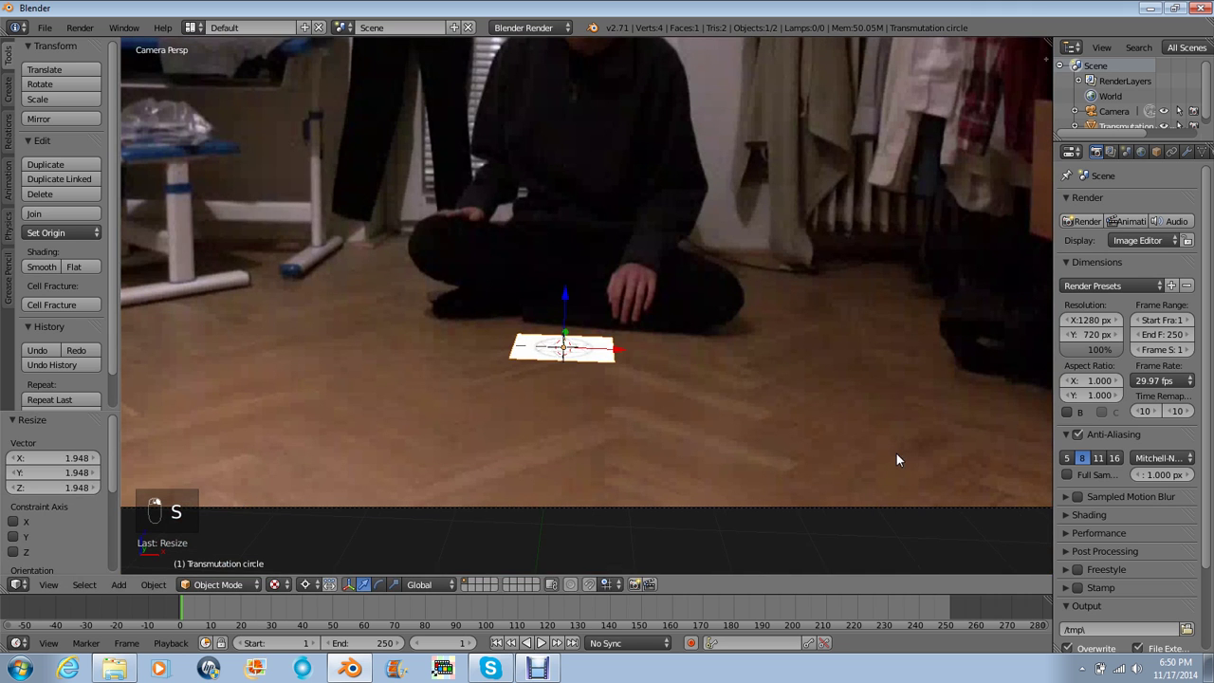
- Select the camera and rotate it about -7.7° around X to match the floor's perspective
{"action": "right_click", "coordinate": [885, 508]}
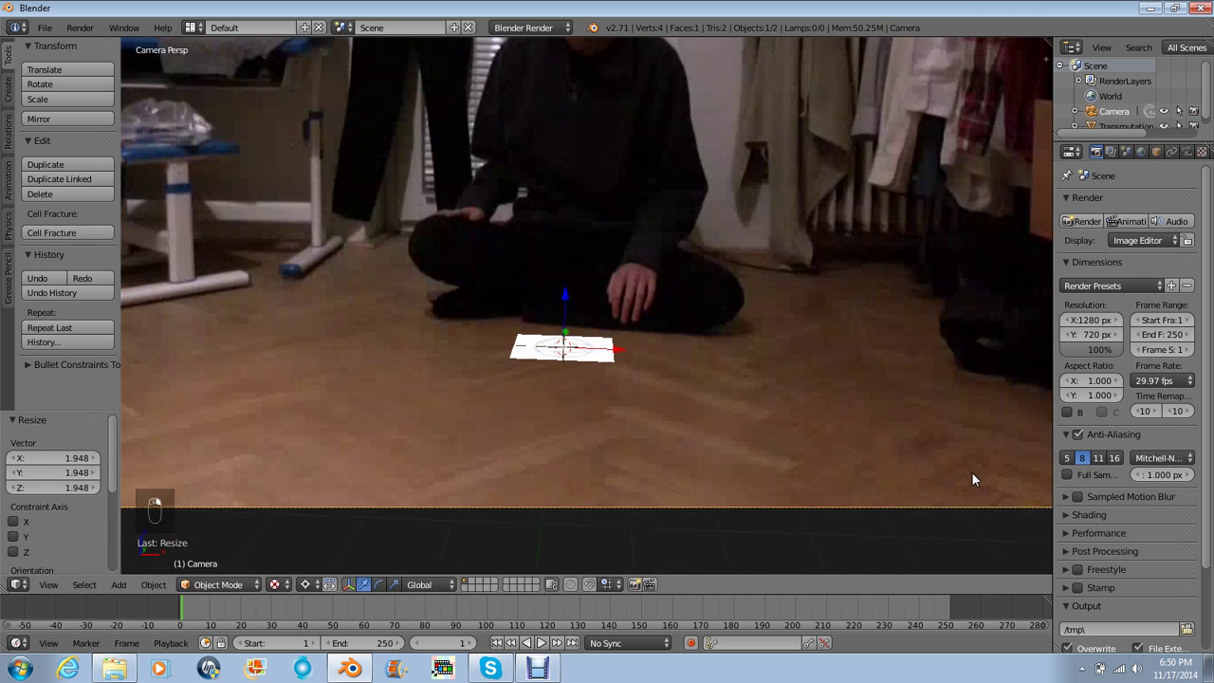
{"action": "key", "text": "r"}
{"action": "key", "text": "x"}
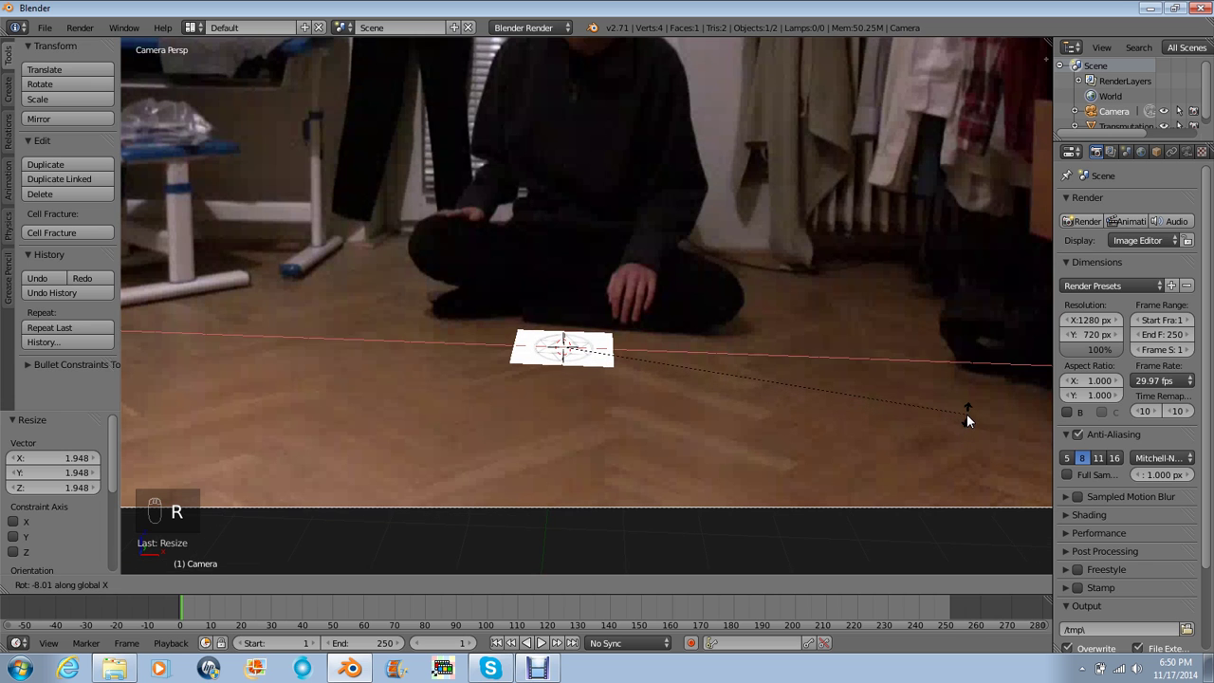
{"action": "left_click", "coordinate": [967, 420]}
- Select the transmutation circle plane and play the footage to frame 33, keeping the textured display
{"action": "scroll", "coordinate": [569, 376], "scroll_direction": "up", "scroll_amount": 2}
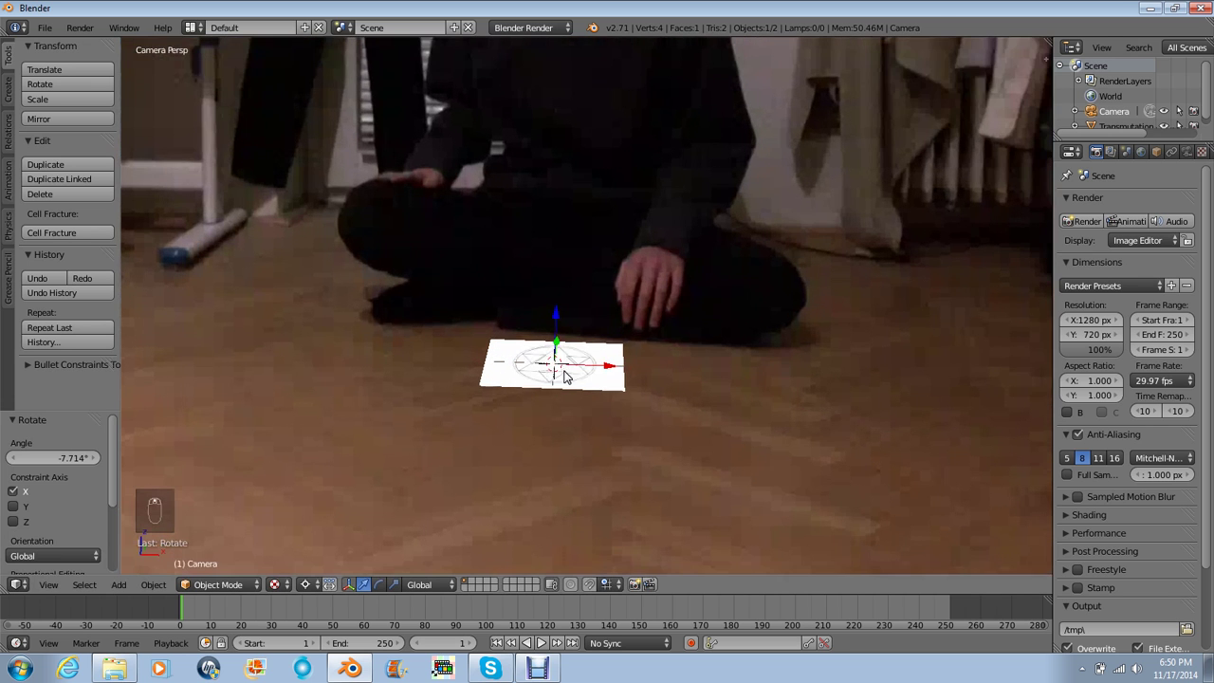
{"action": "right_click", "coordinate": [569, 374]}
{"action": "key", "text": "alt+a"}
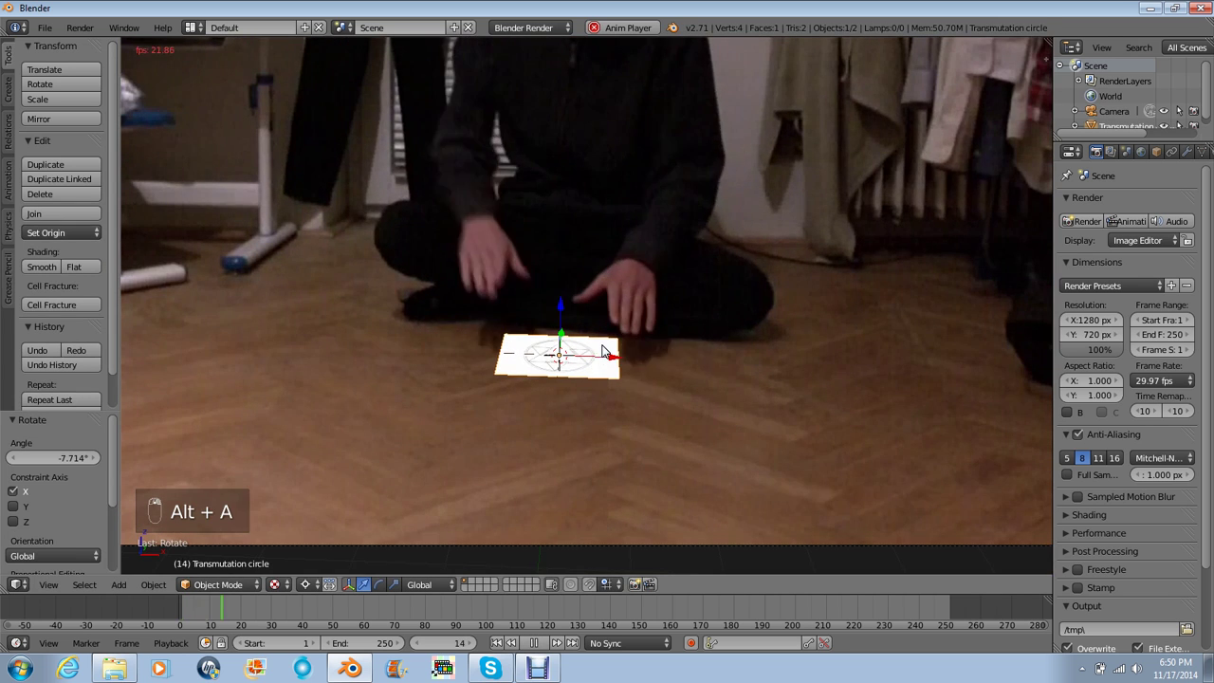
{"action": "key", "text": "alt+a"}
{"action": "key", "text": "z"}
{"action": "key", "text": "z"}
{"action": "key", "text": "z"}
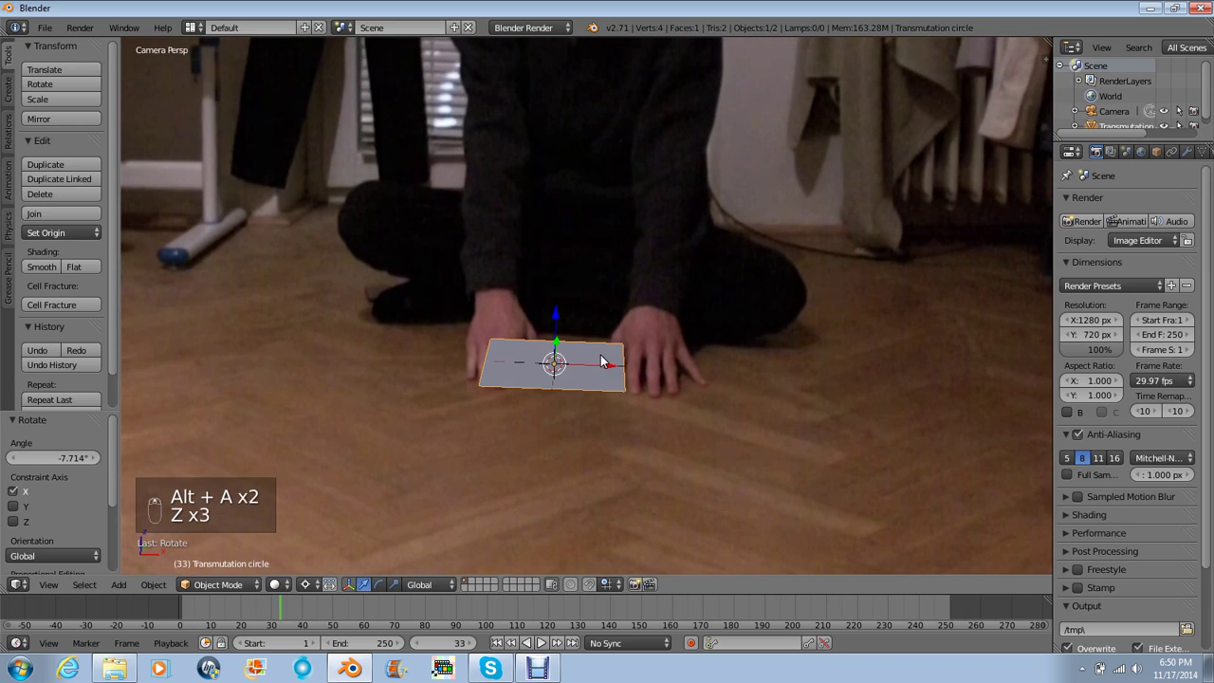
{"action": "key", "text": "alt+z"}
- Move the transmutation circle plane in front of the hands, about 0.14 units along X and -0.85 along Y
{"action": "key", "text": "g"}
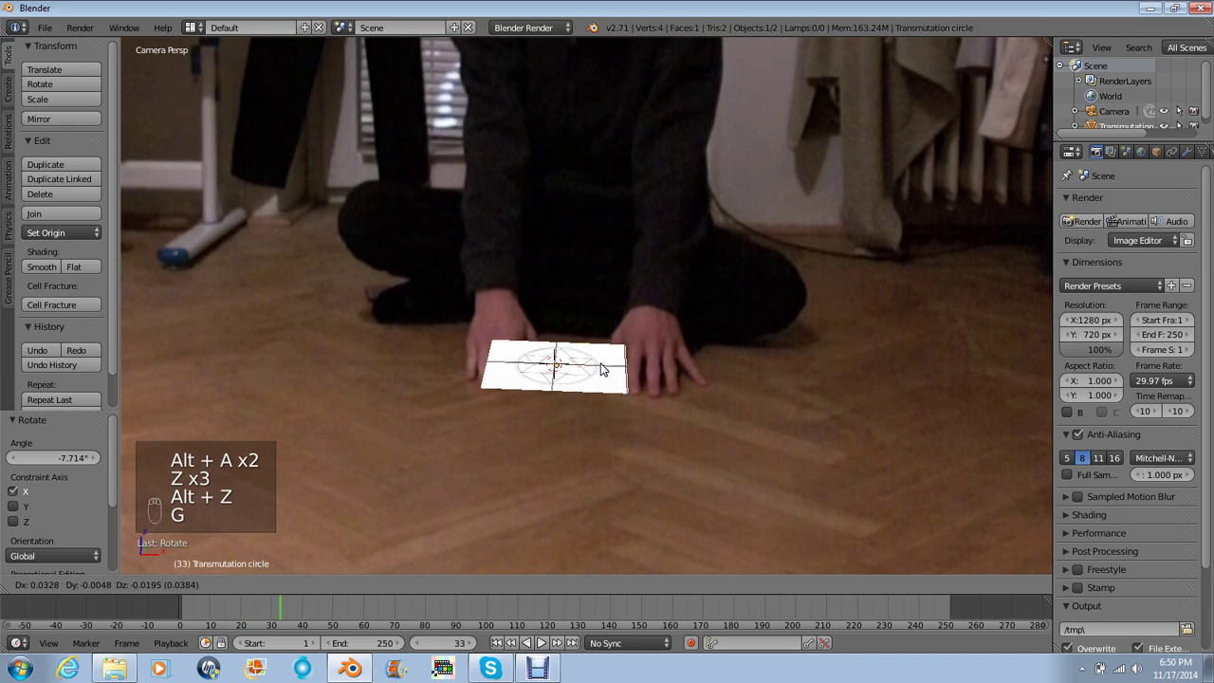
{"action": "key", "text": "shift+z"}
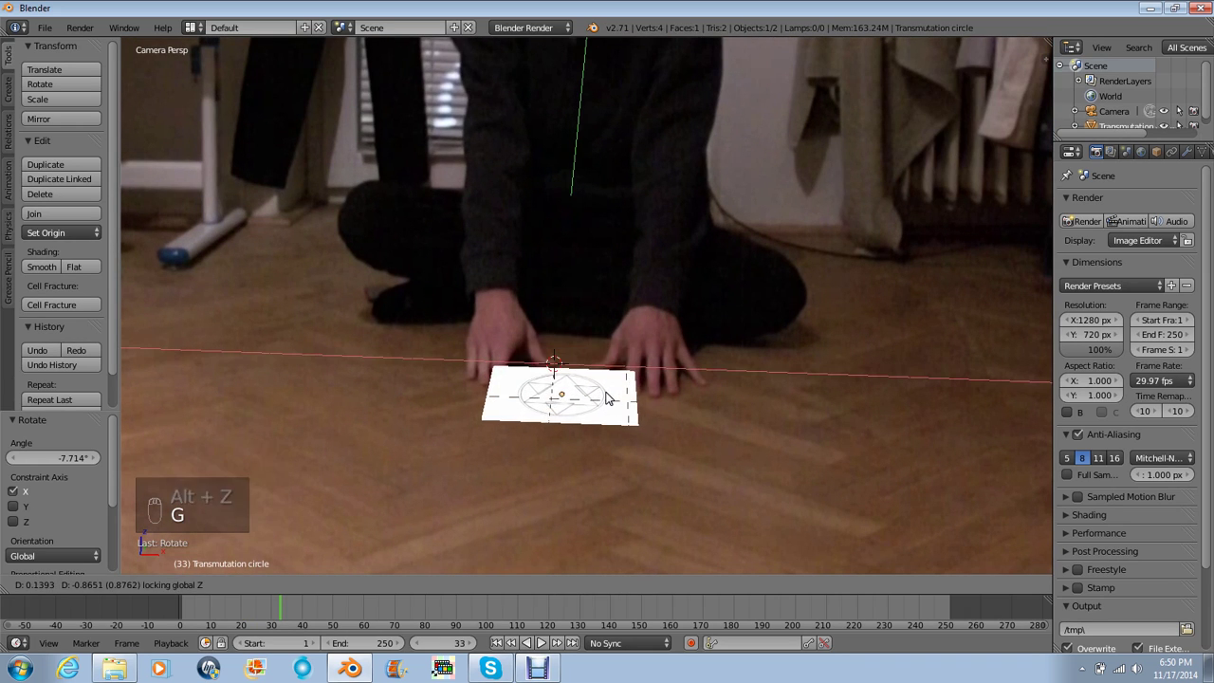
{"action": "left_click", "coordinate": [608, 398]}
- Scale the transmutation circle plane up about 1.18 times and set the pivot to the bounding box center
{"action": "key", "text": "s"}
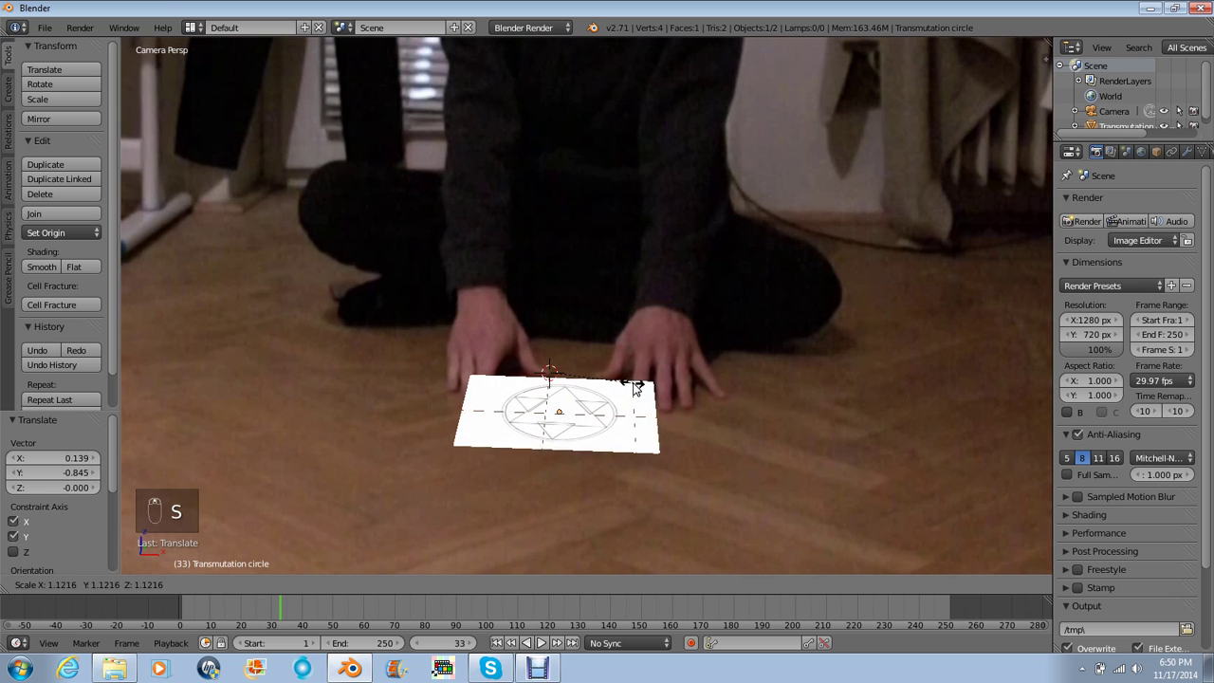
{"action": "left_click", "coordinate": [637, 388]}
{"action": "key", "text": "comma"}
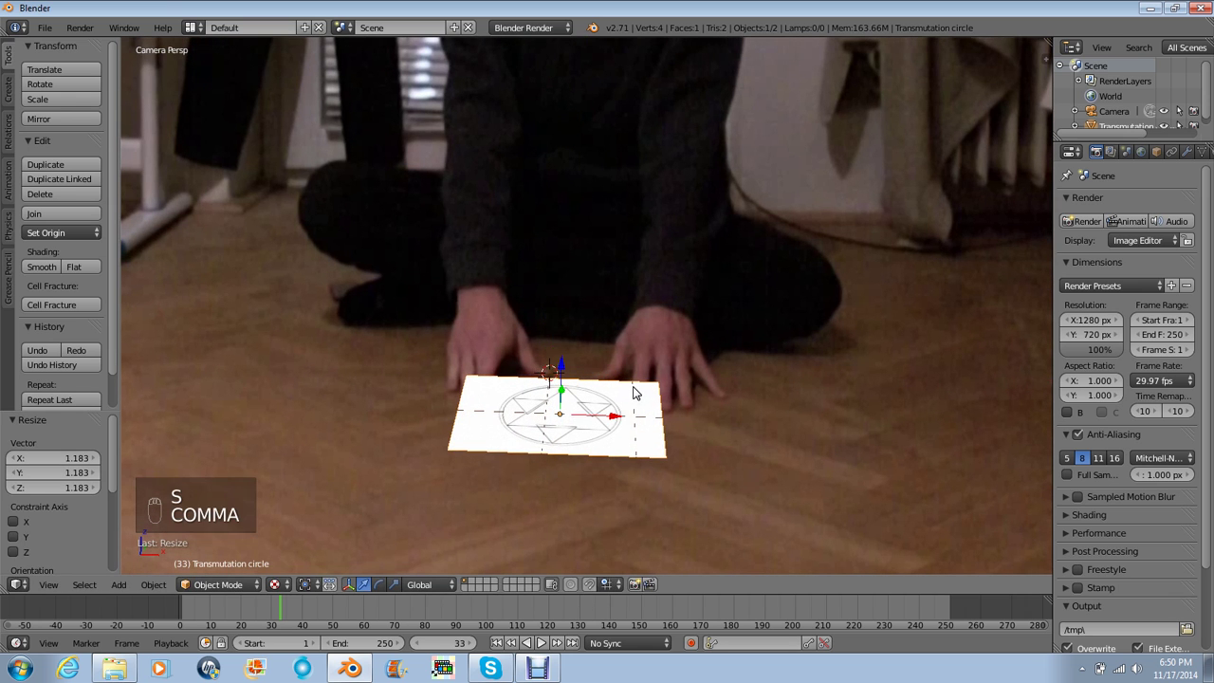
{"action": "key", "text": "Tab"}
{"action": "key", "text": "Tab"}
{"action": "key", "text": "a"}
{"action": "key", "text": "a"}
{"action": "key", "text": "a"}
{"action": "mouse_move", "coordinate": [659, 391]}
{"action": "middle_mouse_down"}
{"action": "mouse_move", "coordinate": [710, 364]}
{"action": "mouse_move", "coordinate": [670, 410]}
{"action": "middle_mouse_up"}
{"action": "key", "text": "KP_0"}
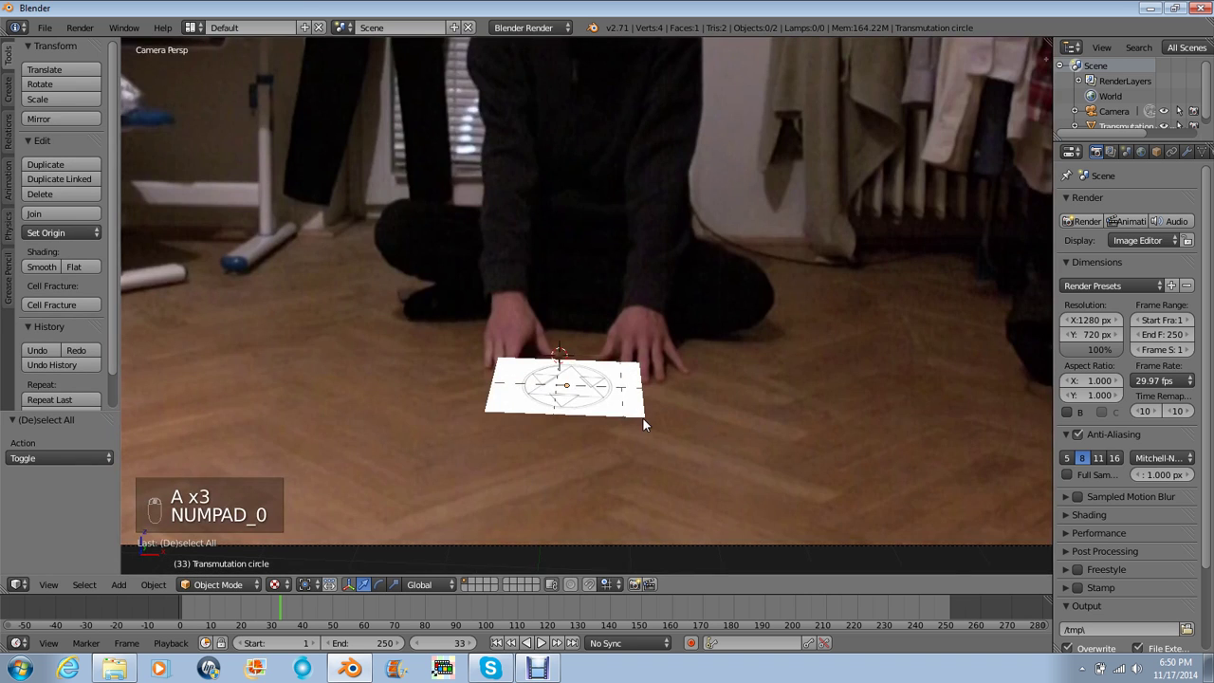
{"action": "scroll", "coordinate": [642, 423], "scroll_direction": "down", "scroll_amount": 3}
{"action": "right_click", "coordinate": [646, 442]}
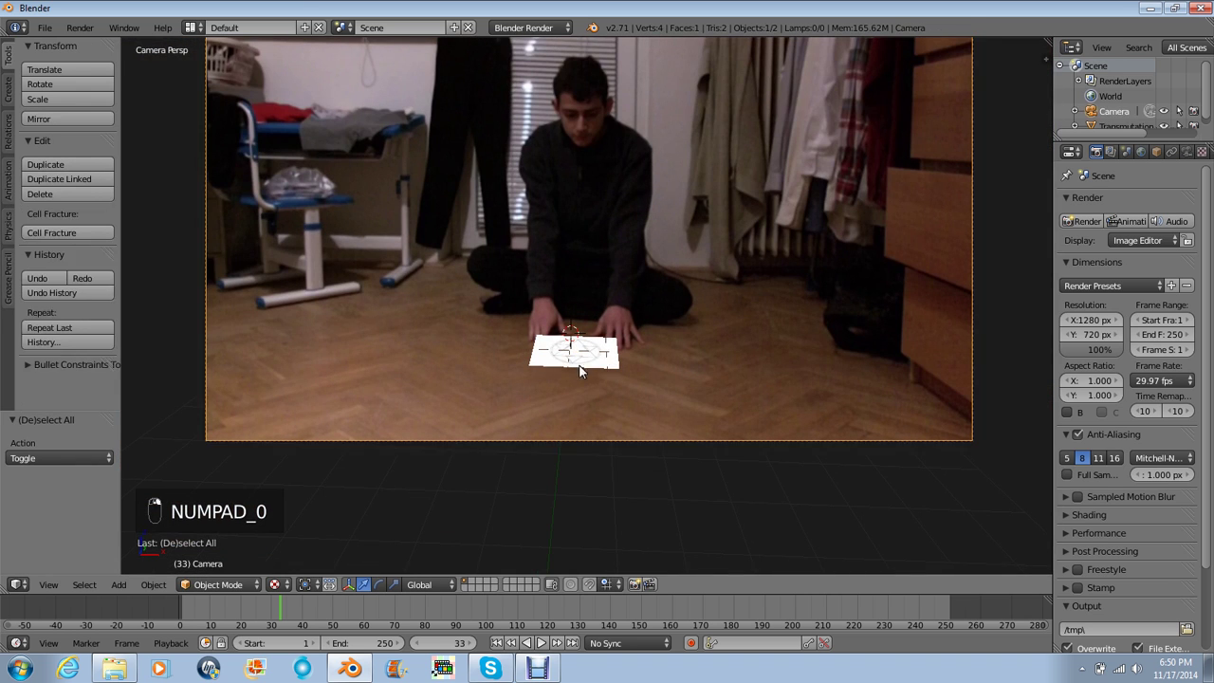
{"action": "right_click", "coordinate": [581, 371], "text": "shift"}
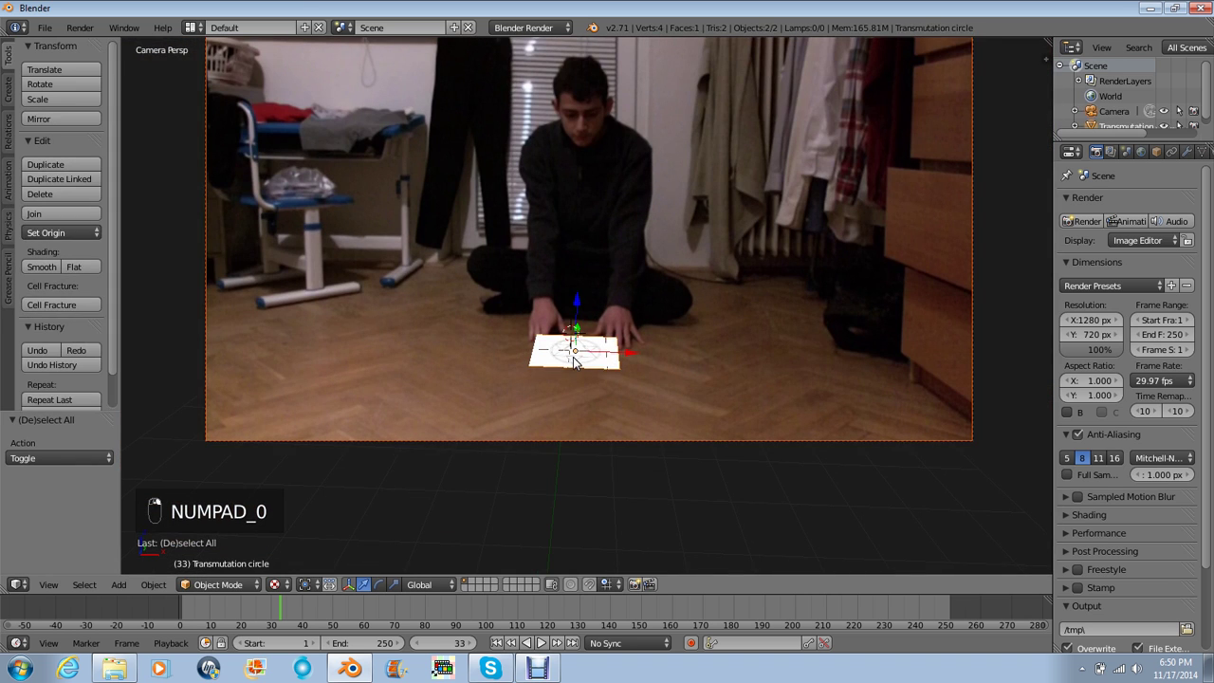
{"action": "key", "text": "shift+s"}
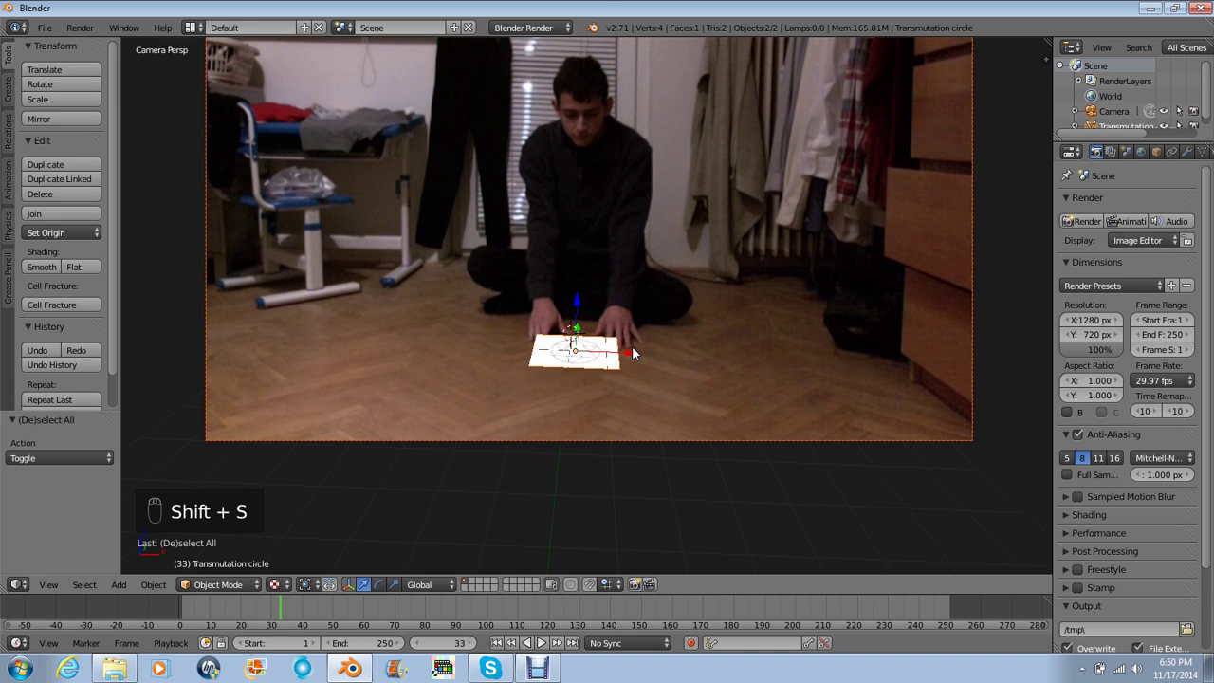
{"action": "scroll", "coordinate": [632, 345], "scroll_direction": "up", "scroll_amount": 3}
{"action": "key", "text": "a"}
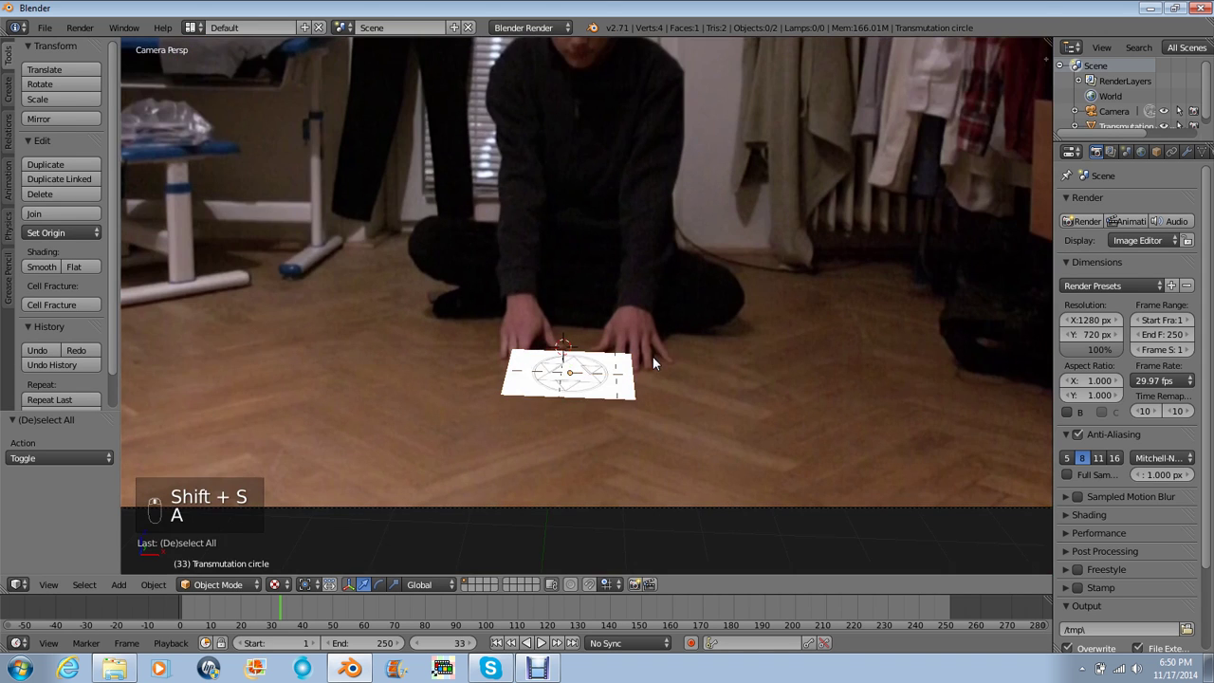
{"action": "key", "text": "Tab"}
{"action": "key", "text": "Tab"}
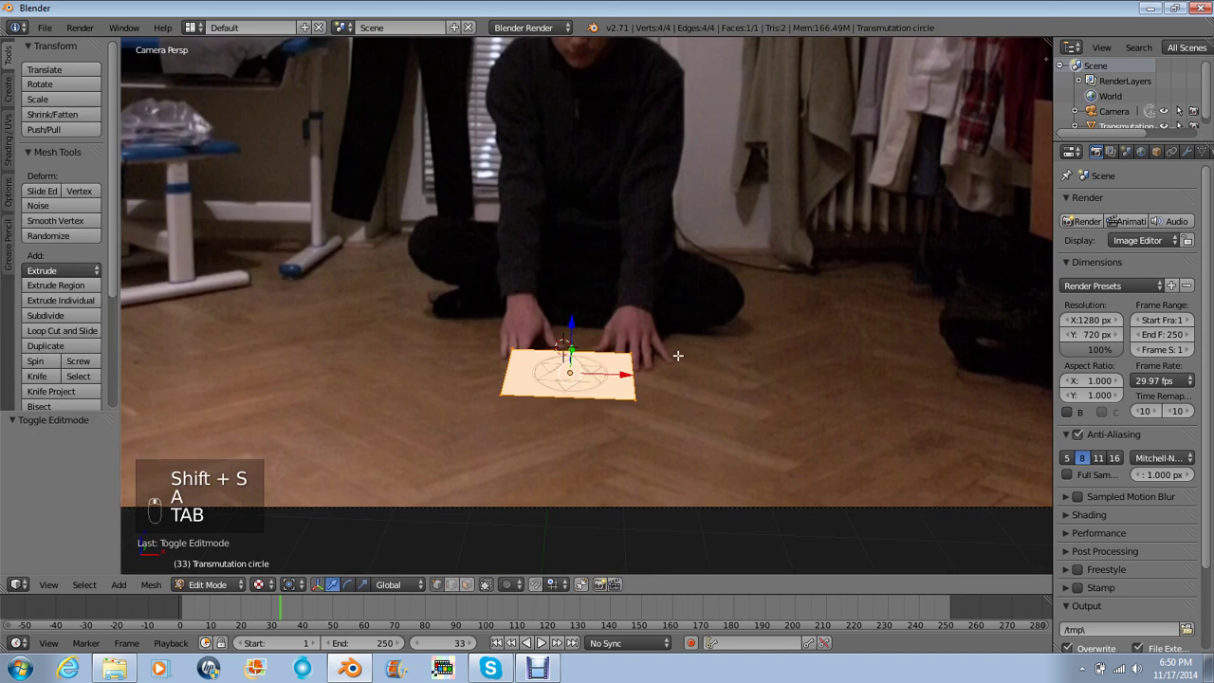
{"action": "scroll", "coordinate": [763, 287], "scroll_direction": "down", "scroll_amount": 2}
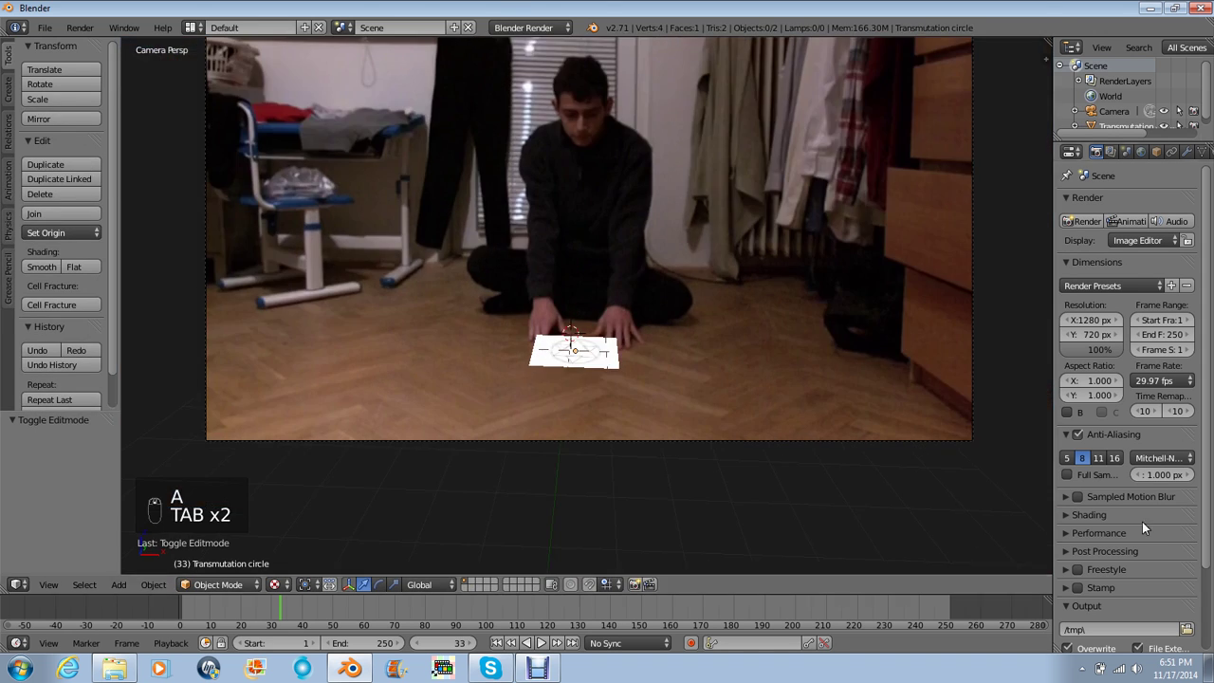
- Select the transmutation circle plane and switch the screen layout to Textures
{"action": "right_click_drag", "start_coordinate": [573, 360], "coordinate": [706, 216]}
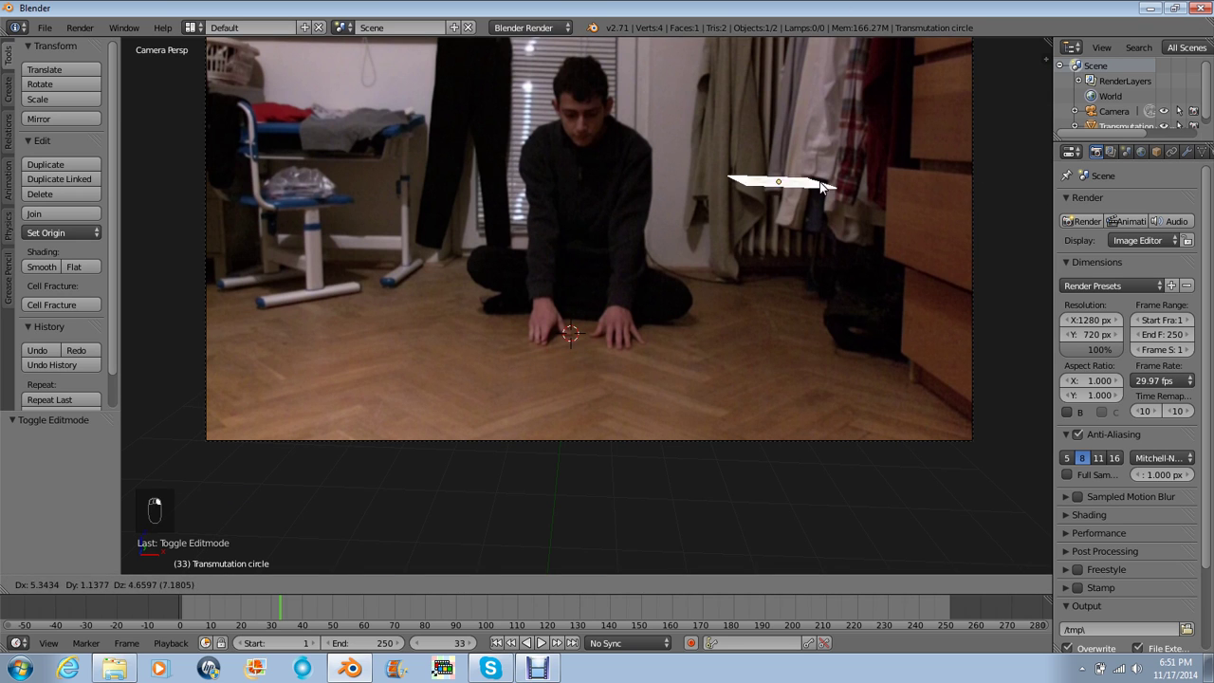
{"action": "key", "text": "Escape"}
{"action": "left_click", "coordinate": [1168, 152]}
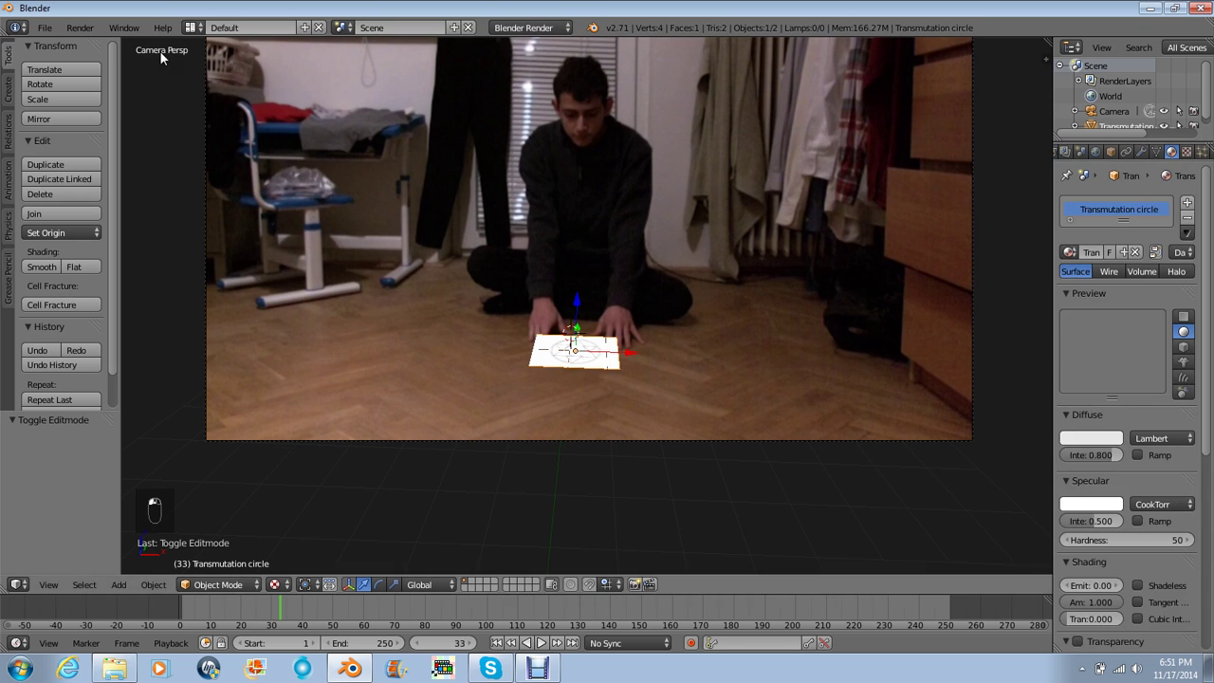
{"action": "left_click", "coordinate": [193, 27]}
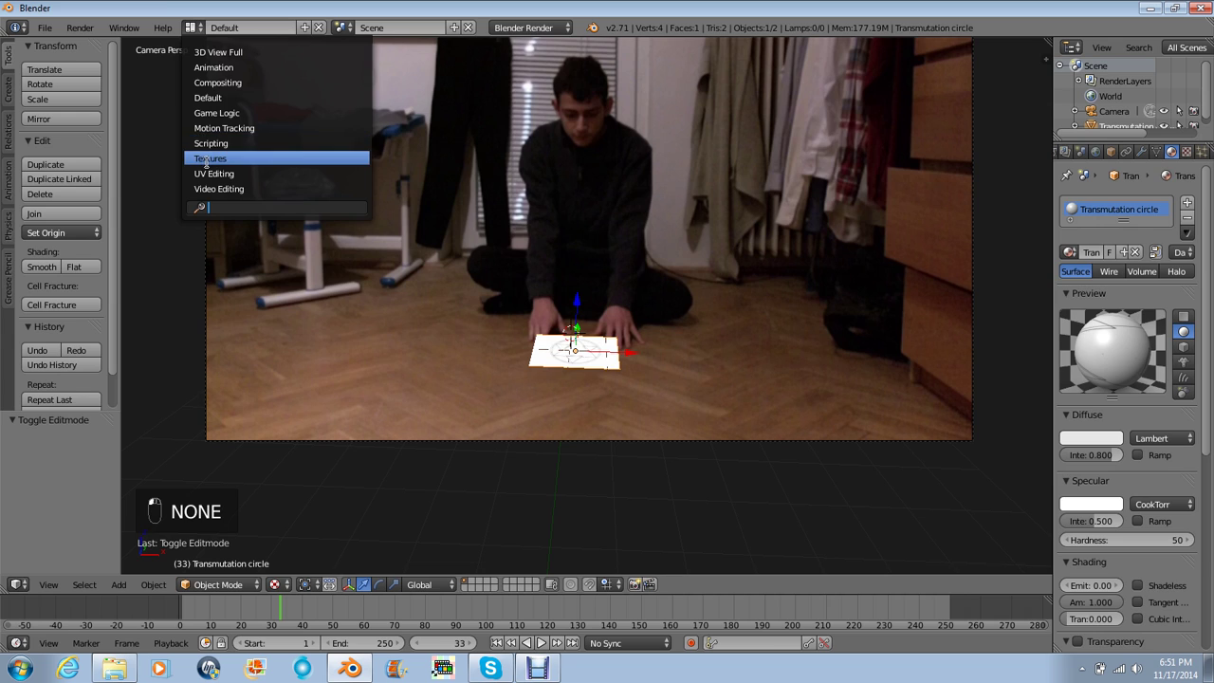
{"action": "left_click", "coordinate": [204, 158]}
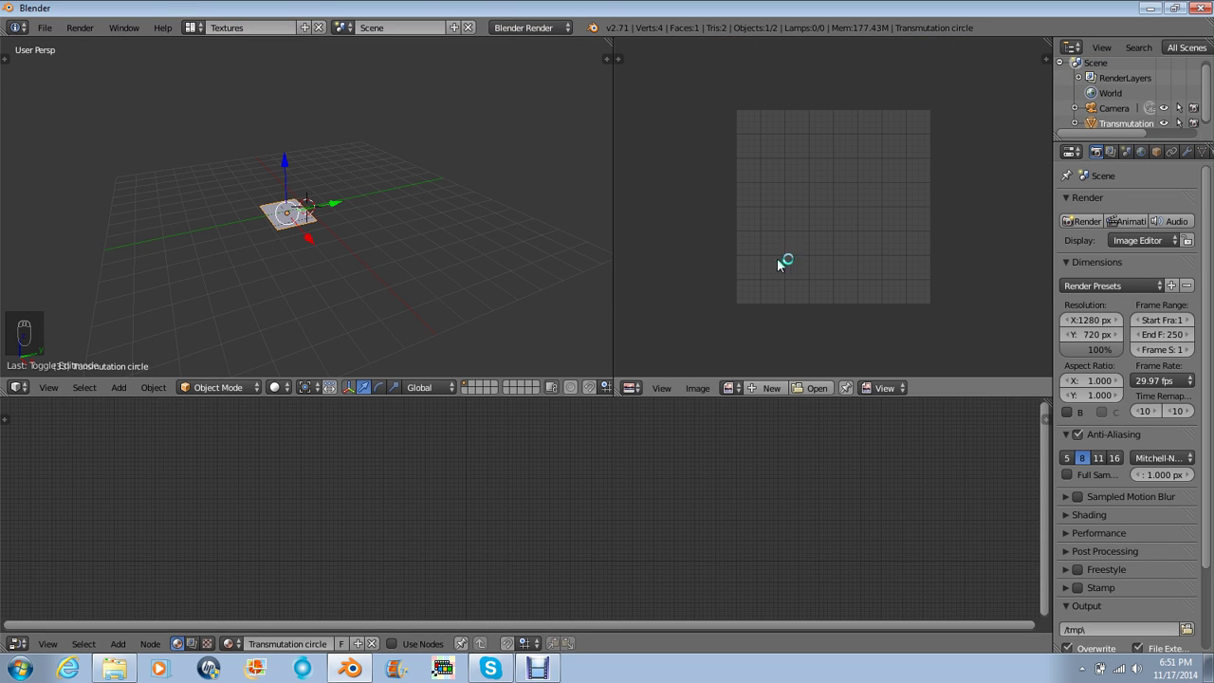
{"action": "left_click", "coordinate": [632, 388]}
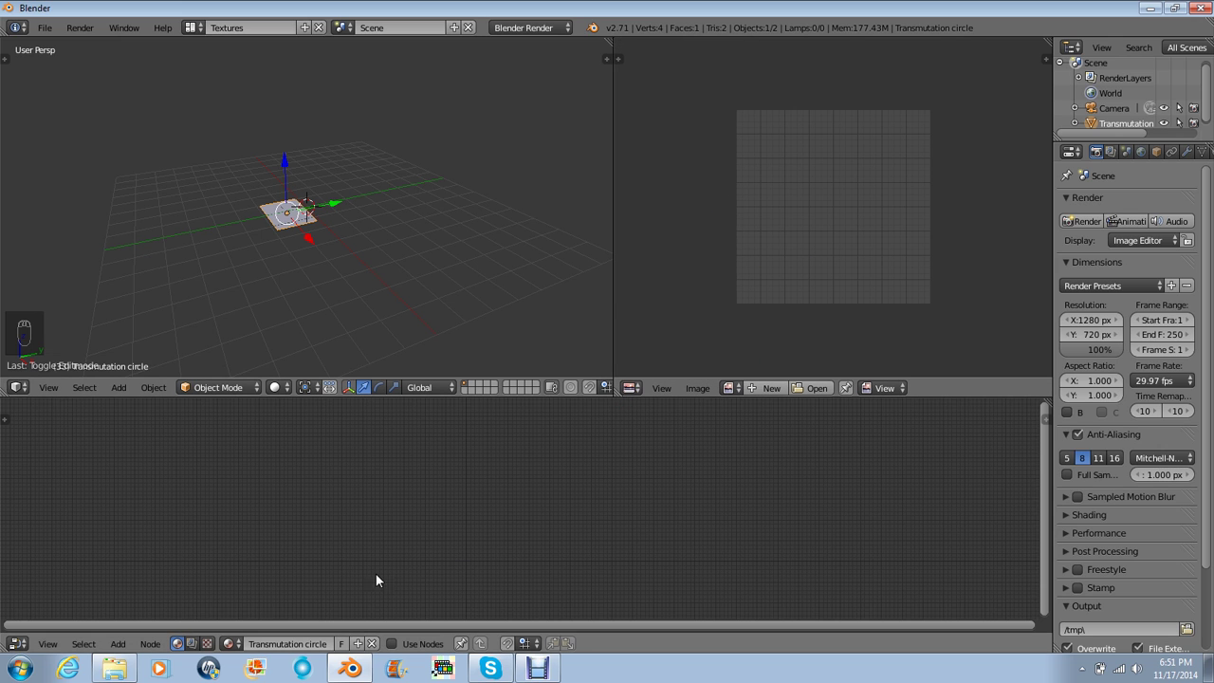
- Add a second material slot holding the Transmutation circle material and assign the existing Material to the first slot
{"action": "left_click", "coordinate": [1173, 153]}
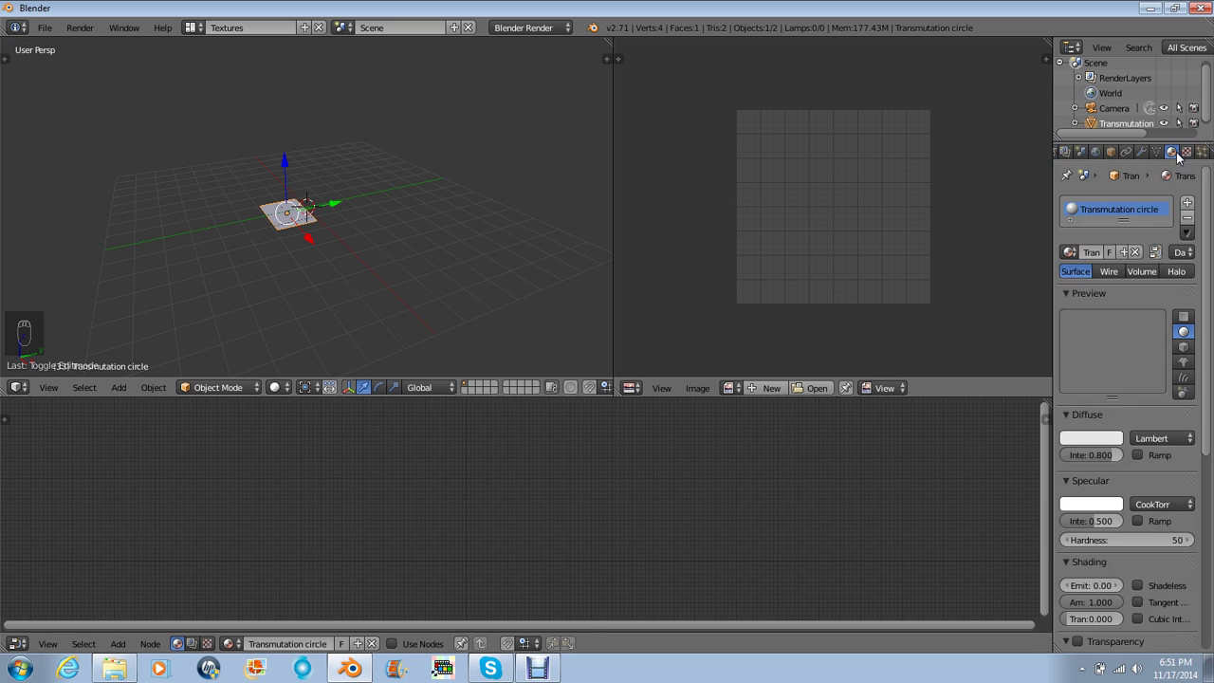
{"action": "left_click", "coordinate": [1187, 202]}
{"action": "left_click", "coordinate": [1070, 254]}
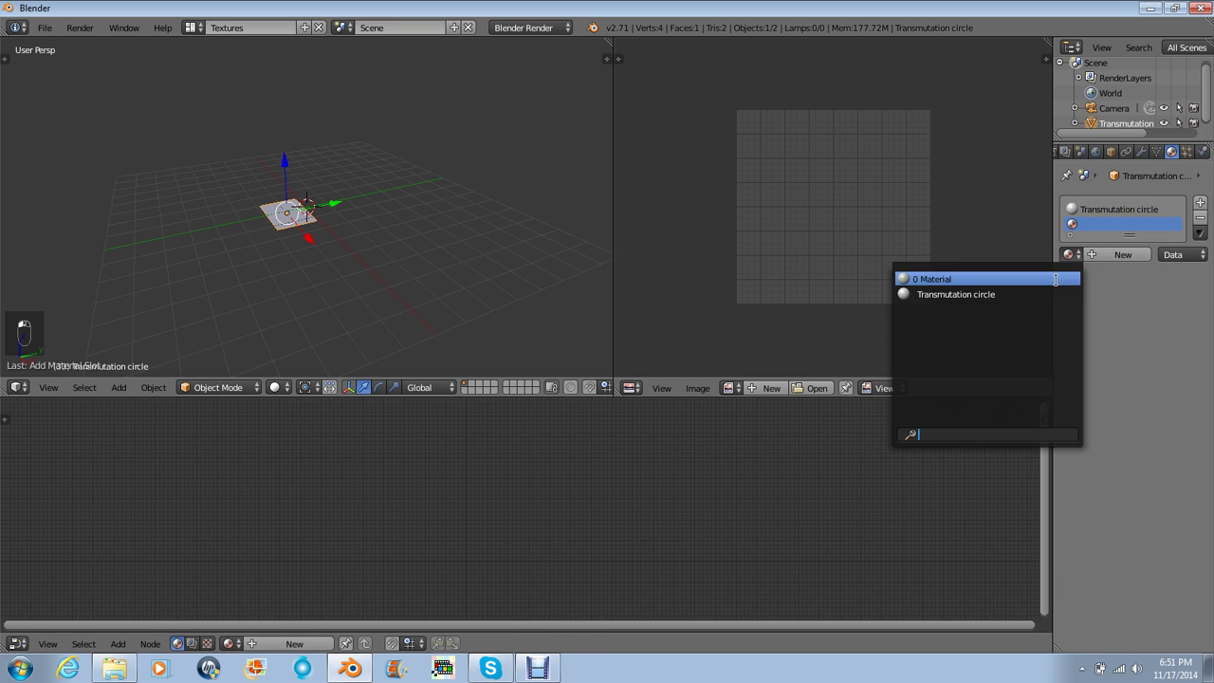
{"action": "left_click", "coordinate": [1053, 294]}
{"action": "left_click", "coordinate": [1068, 256]}
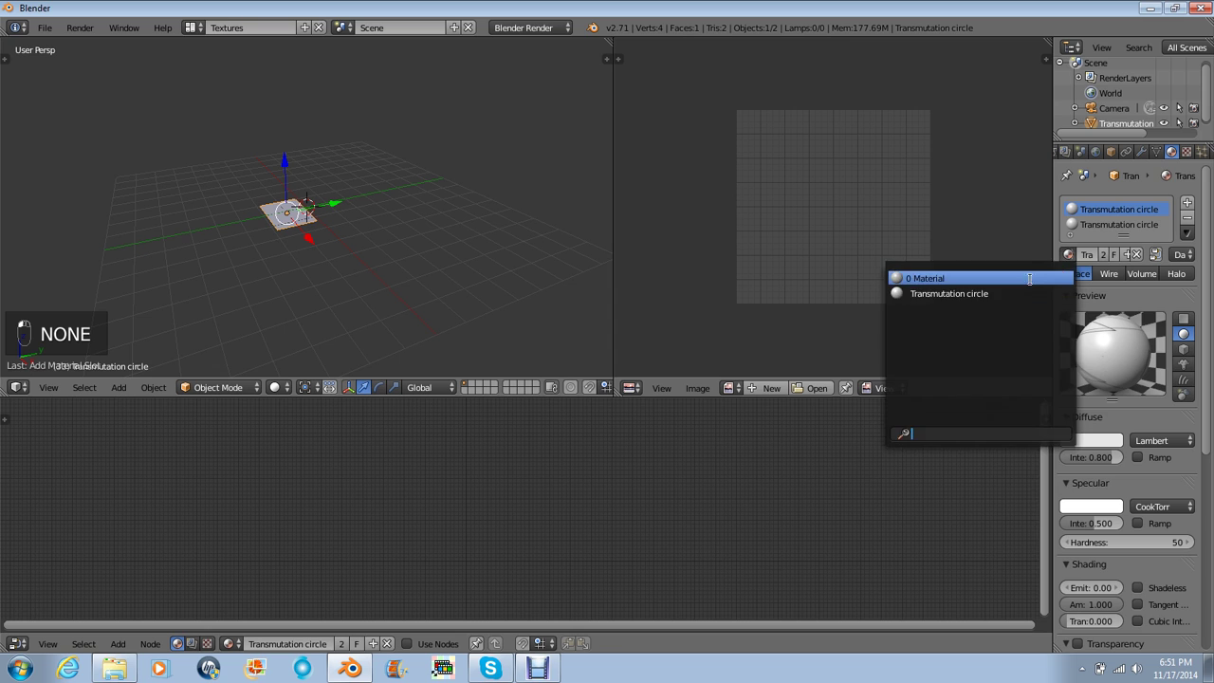
{"action": "left_click", "coordinate": [1032, 277]}
- Make the Transmutation circle material shadeless with a pure white diffuse color
{"action": "left_click", "coordinate": [1104, 226]}
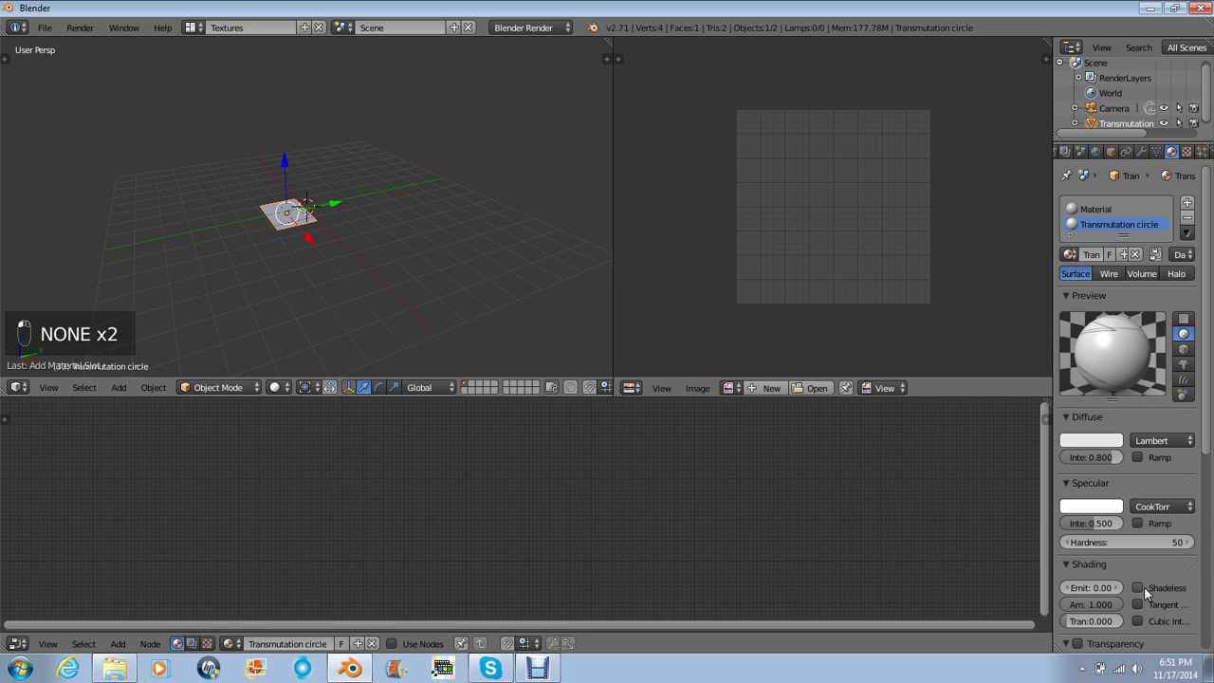
{"action": "left_click", "coordinate": [1139, 589]}
{"action": "left_click", "coordinate": [1090, 440]}
{"action": "left_click_drag", "start_coordinate": [1113, 250], "coordinate": [1110, 237]}
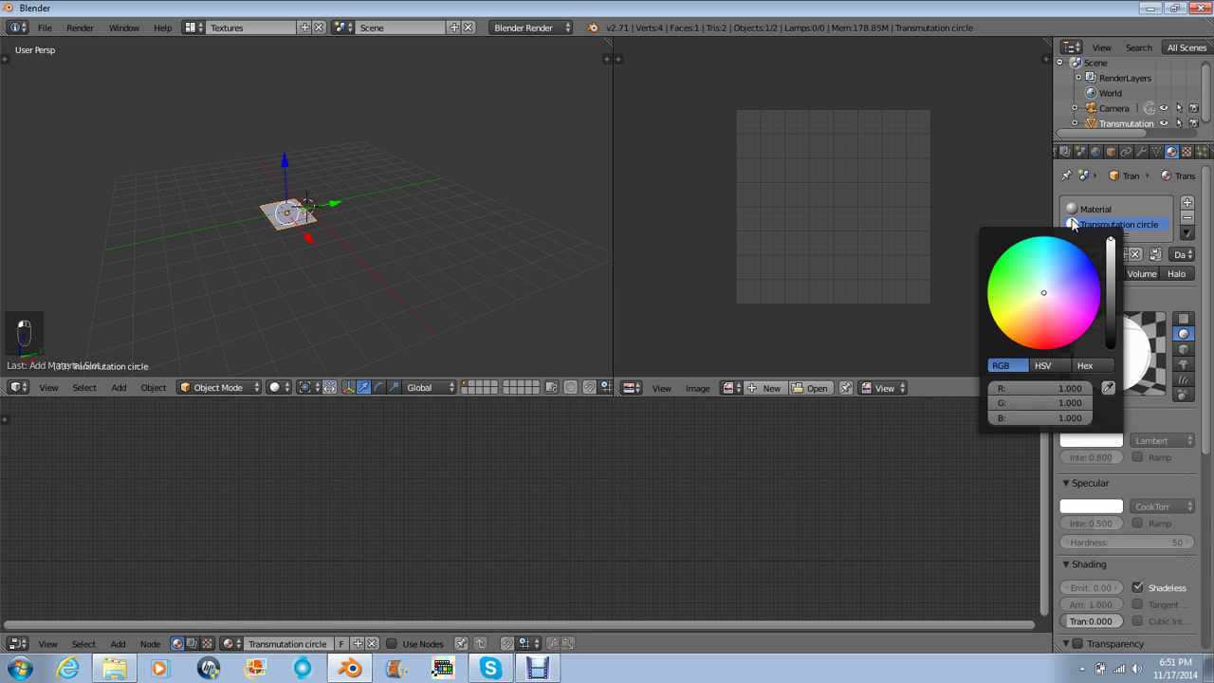
- Enable nodes for the material named Material and load the Transmutation circle material into its Material node
{"action": "left_click", "coordinate": [1087, 210]}
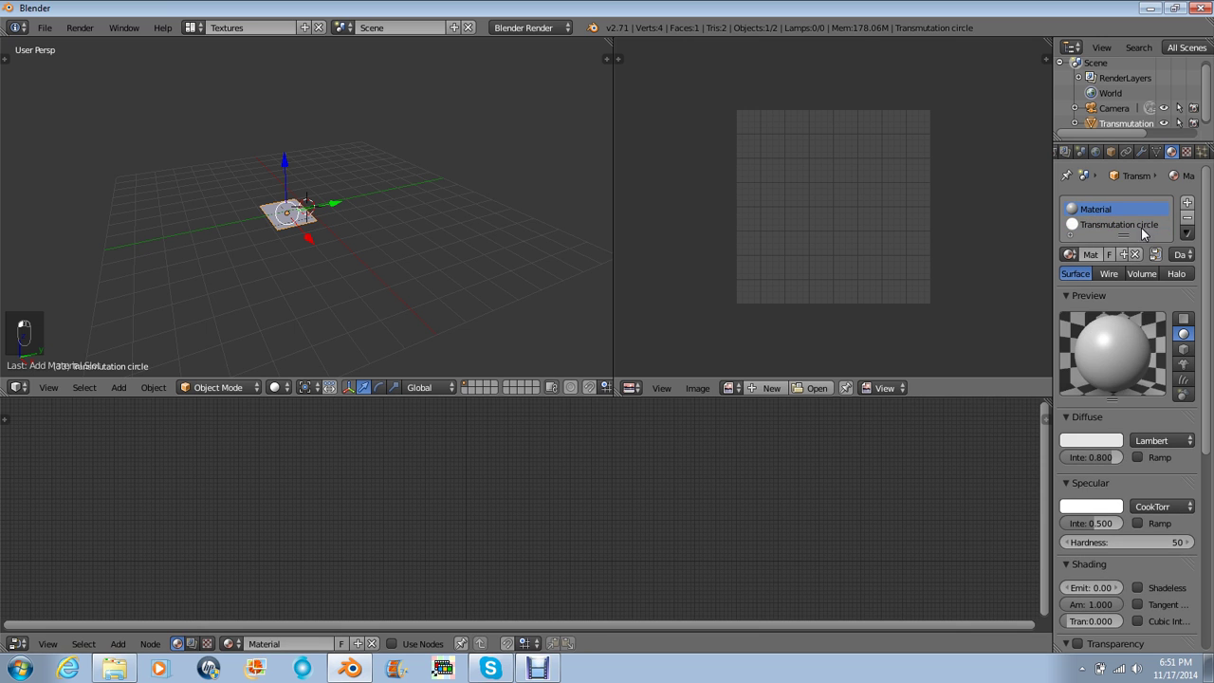
{"action": "left_click", "coordinate": [391, 643]}
{"action": "scroll", "coordinate": [498, 486], "scroll_direction": "up", "scroll_amount": 4}
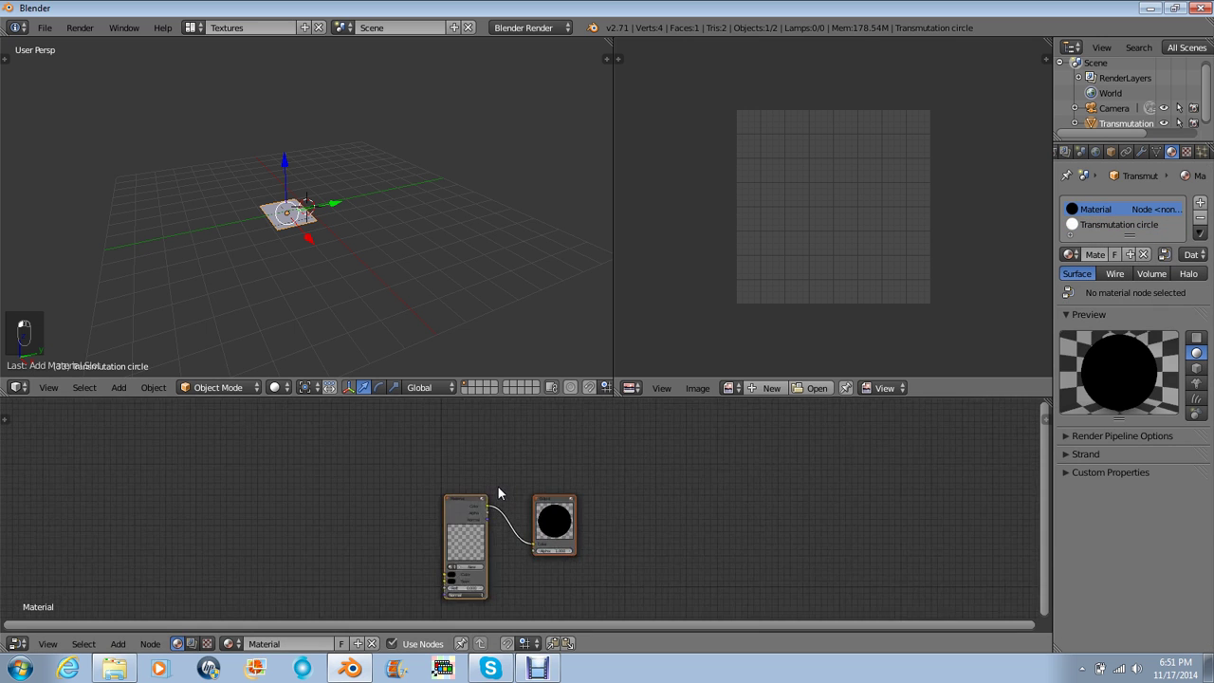
{"action": "scroll", "coordinate": [706, 454], "scroll_direction": "up", "scroll_amount": 2}
{"action": "left_click_drag", "start_coordinate": [557, 475], "coordinate": [441, 453]}
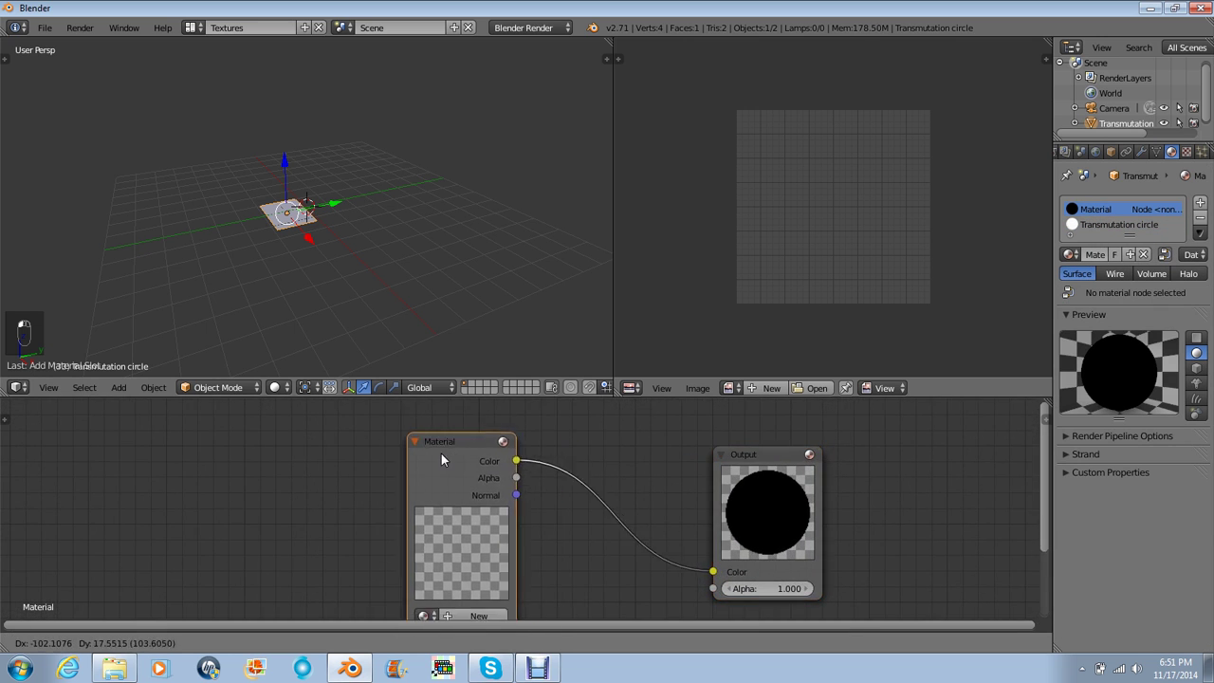
{"action": "scroll", "coordinate": [549, 483], "scroll_direction": "down", "scroll_amount": 3}
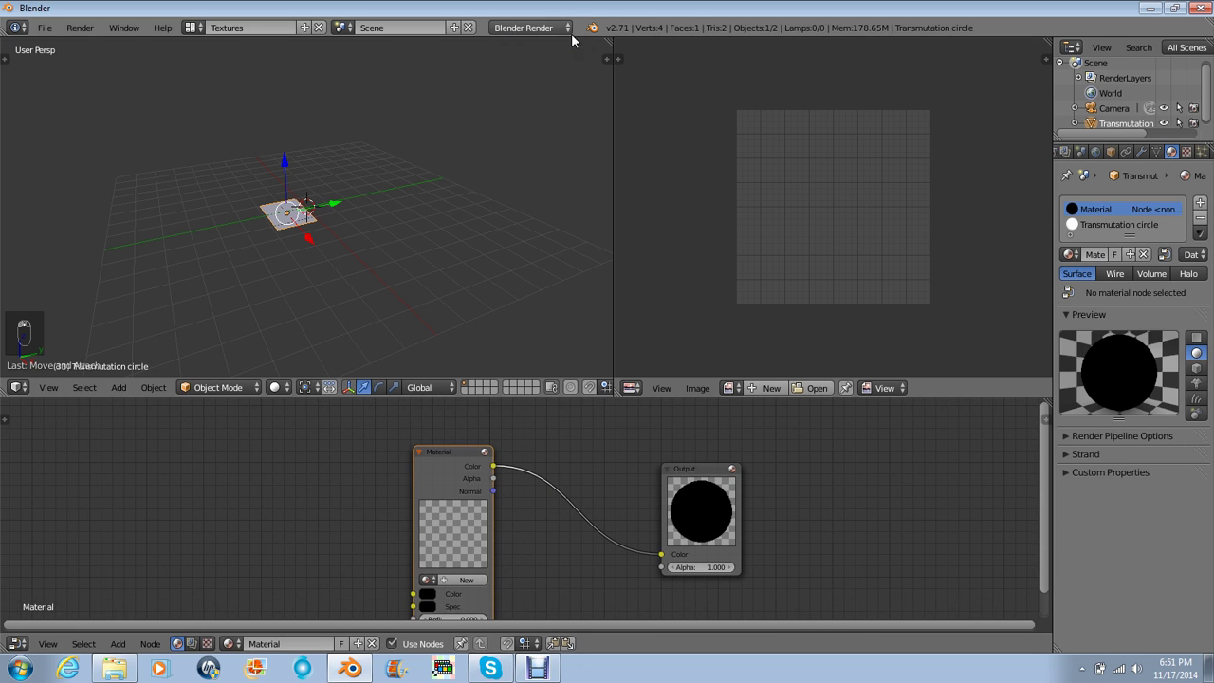
{"action": "left_click_drag", "start_coordinate": [434, 535], "coordinate": [379, 488]}
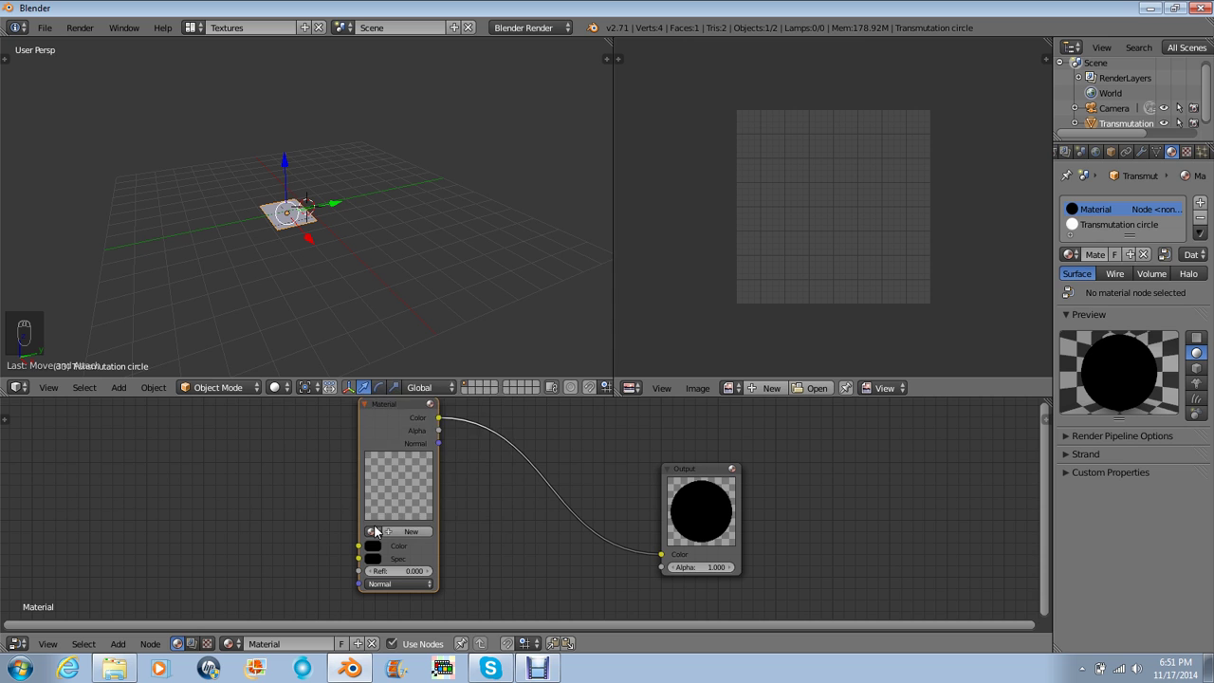
{"action": "left_click", "coordinate": [378, 529]}
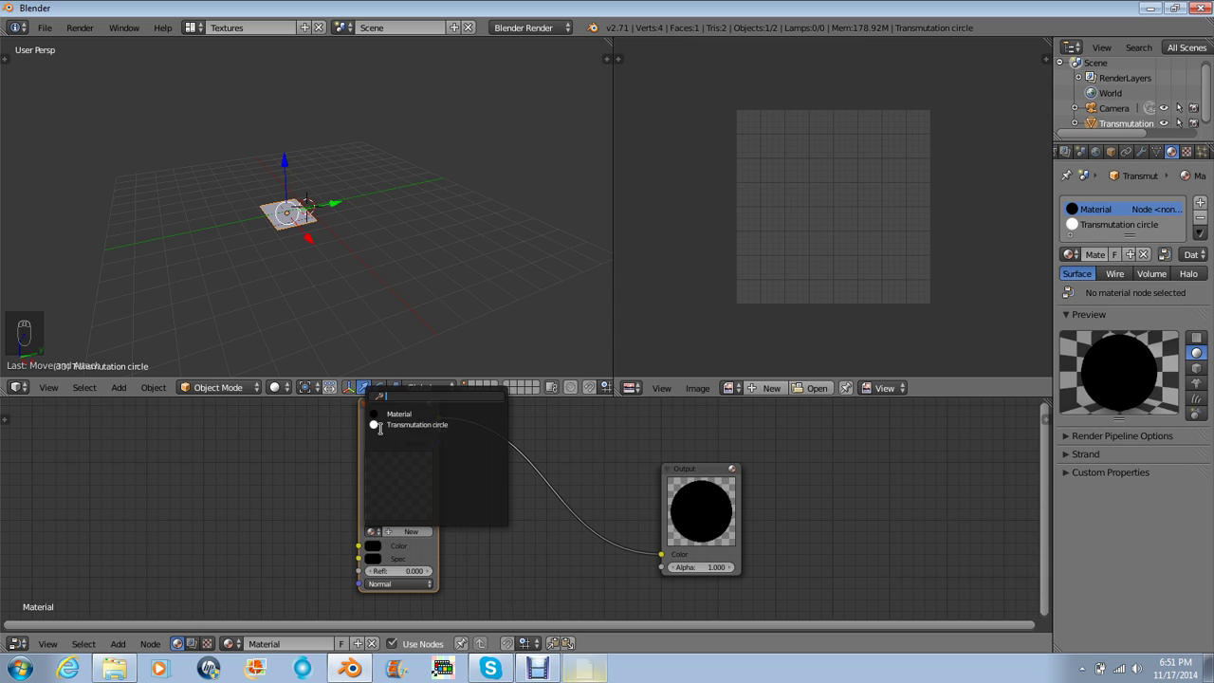
{"action": "left_click", "coordinate": [405, 428]}
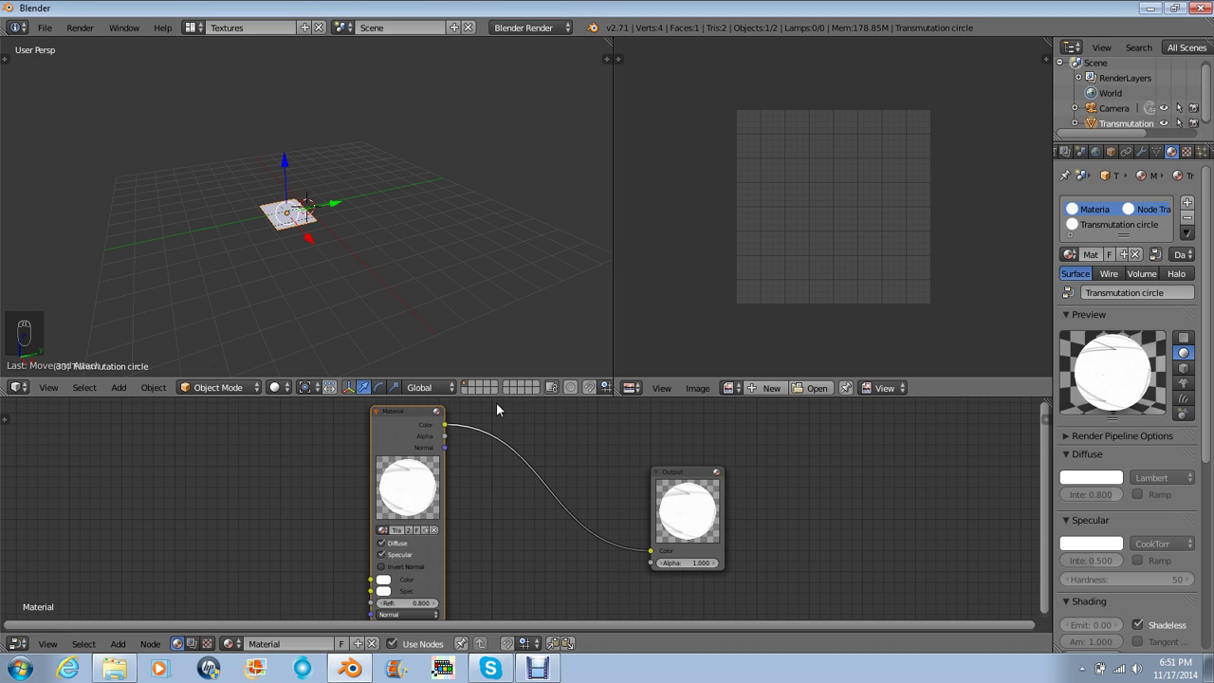
- Reroute the Material node's Color output from the Output node's Color input to its Alpha input, spacing the nodes apart
{"action": "scroll", "coordinate": [512, 432], "scroll_direction": "down", "scroll_amount": 2}
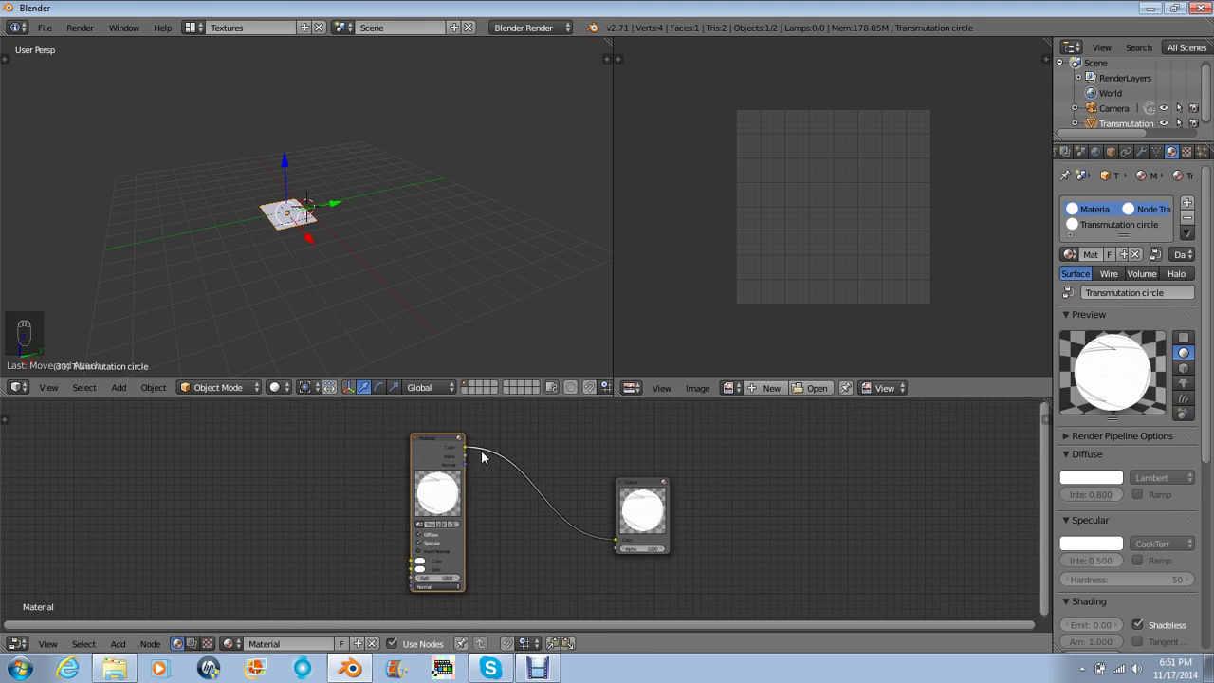
{"action": "key", "text": "shift+a"}
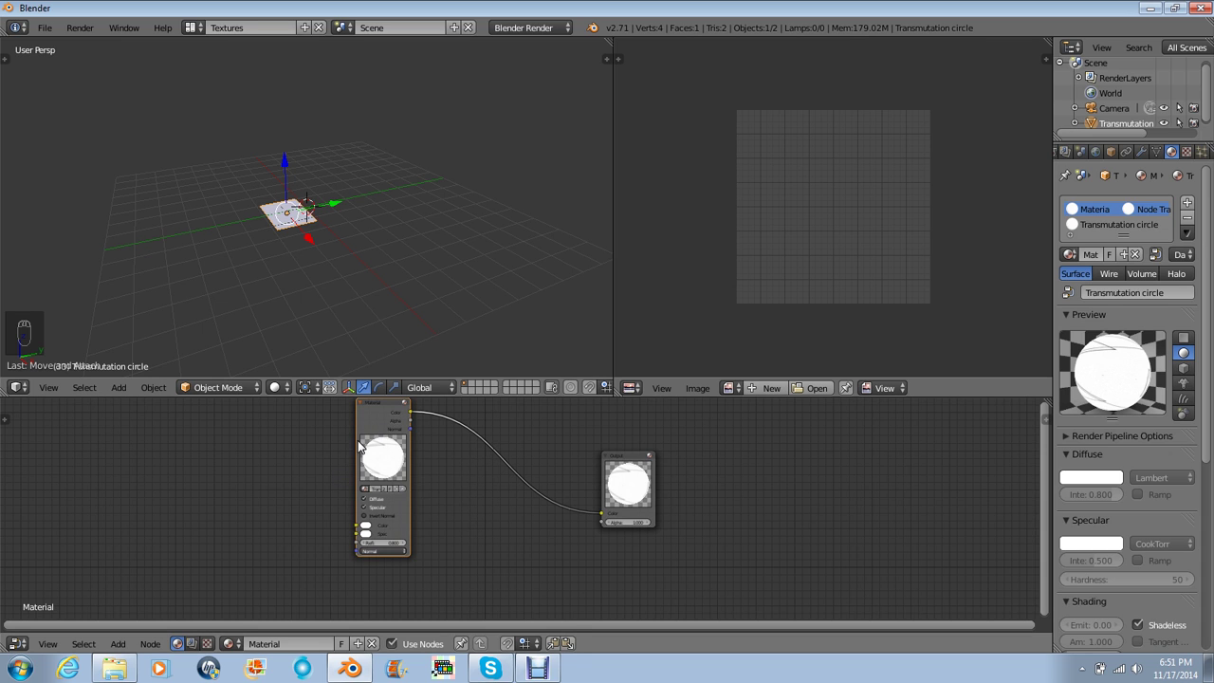
{"action": "left_click_drag", "start_coordinate": [361, 446], "coordinate": [335, 495]}
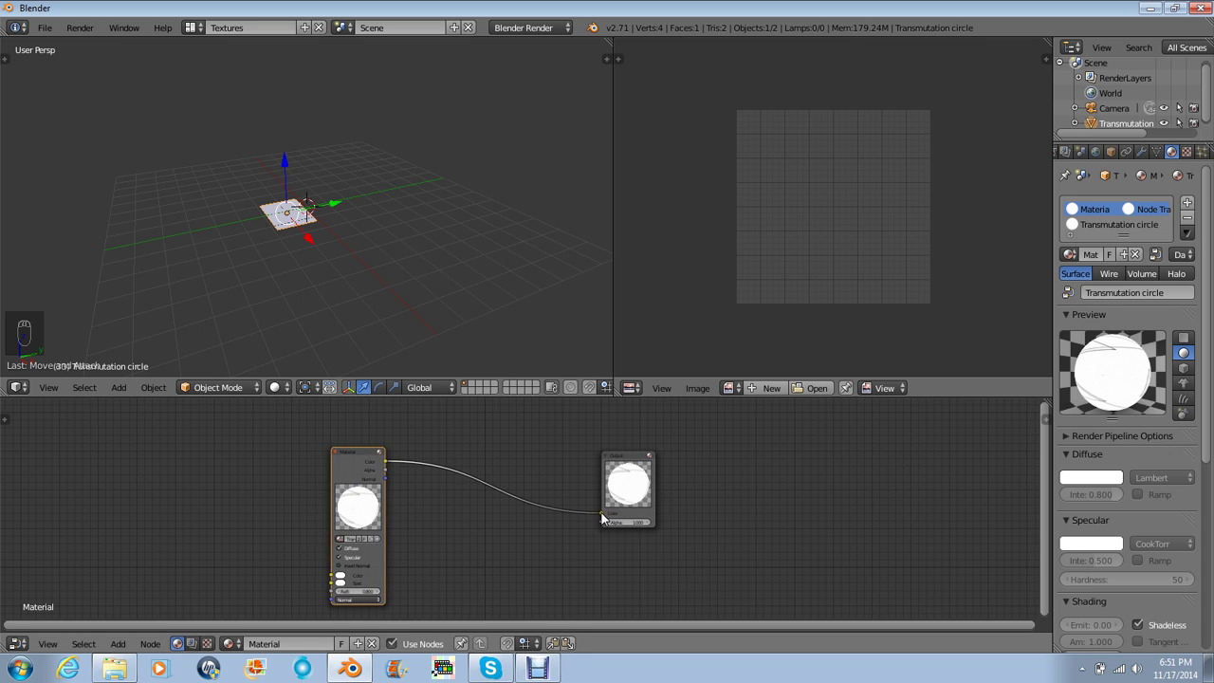
{"action": "left_click_drag", "start_coordinate": [602, 514], "coordinate": [603, 523]}
{"action": "left_click_drag", "start_coordinate": [347, 506], "coordinate": [349, 530]}
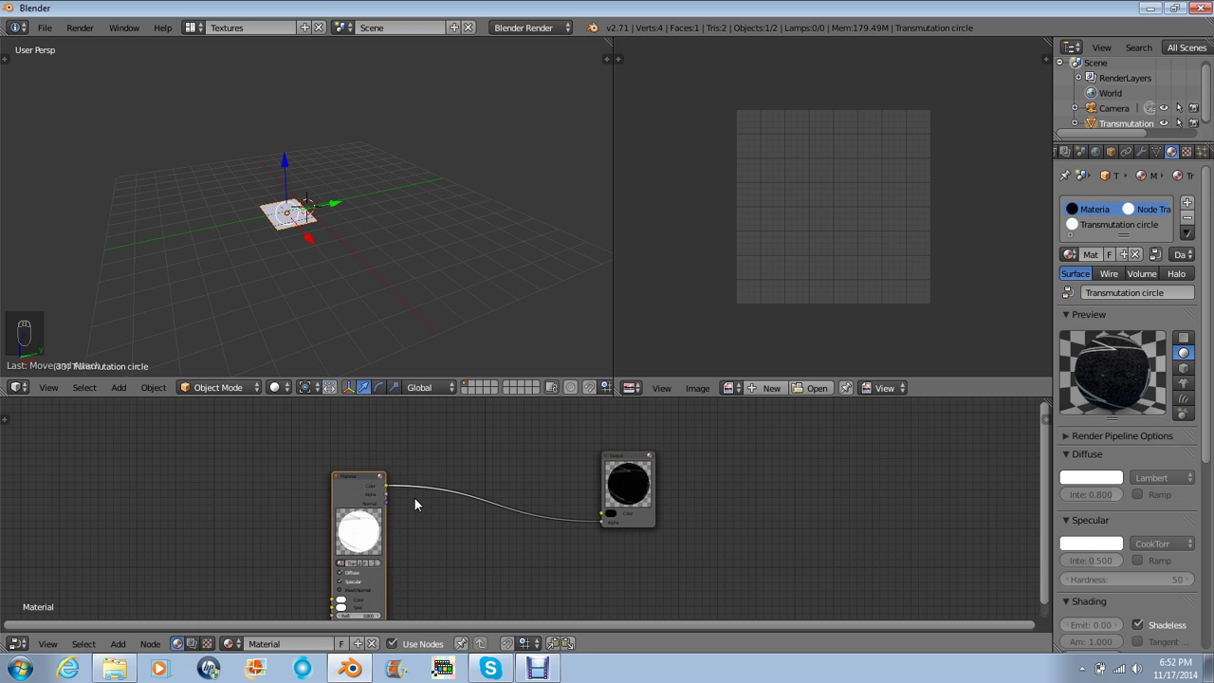
- Insert an Invert node between the Material node and the Output alpha, and set the Output color to a near-black gray
{"action": "key", "text": "shift+a"}
{"action": "mouse_move", "coordinate": [379, 541]}
{"action": "left_click", "coordinate": [461, 576]}
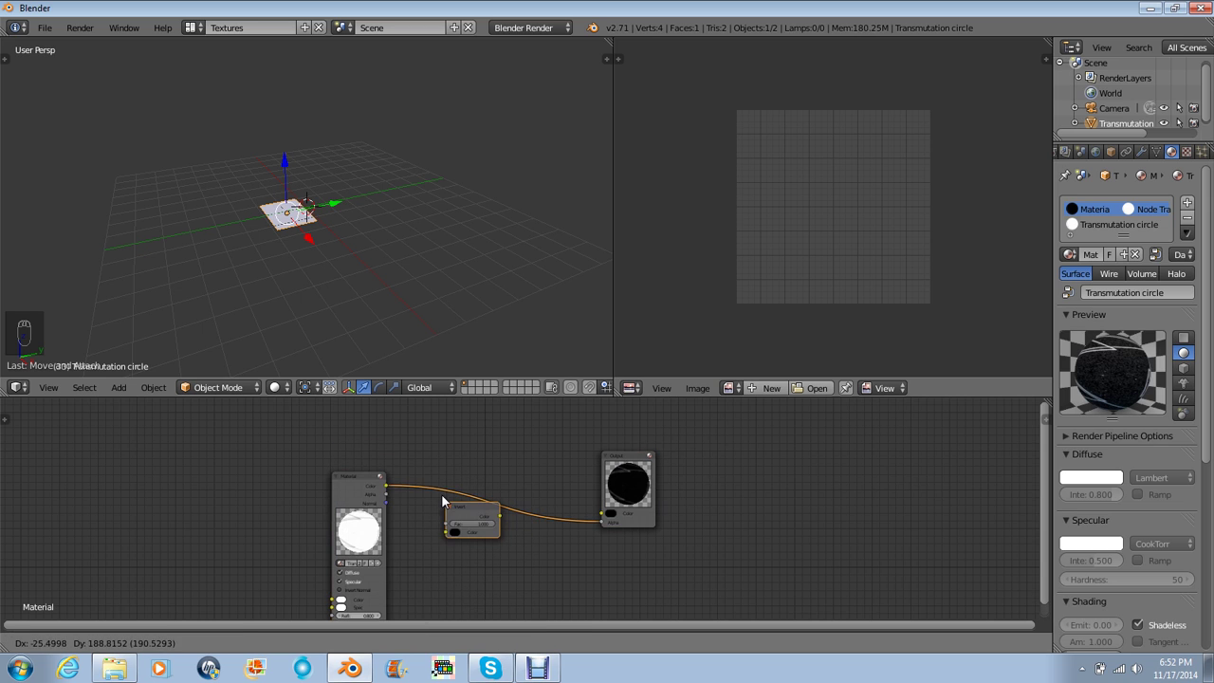
{"action": "left_click", "coordinate": [438, 495]}
{"action": "left_click", "coordinate": [611, 514]}
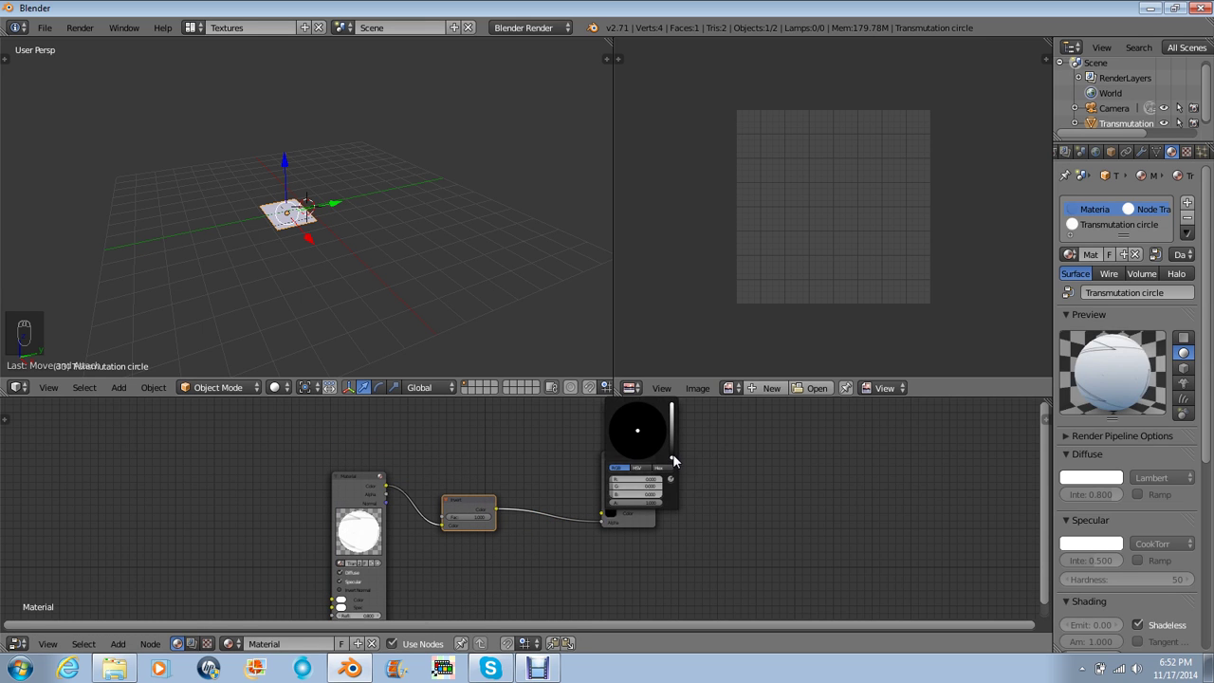
{"action": "left_click_drag", "start_coordinate": [673, 461], "coordinate": [672, 457]}
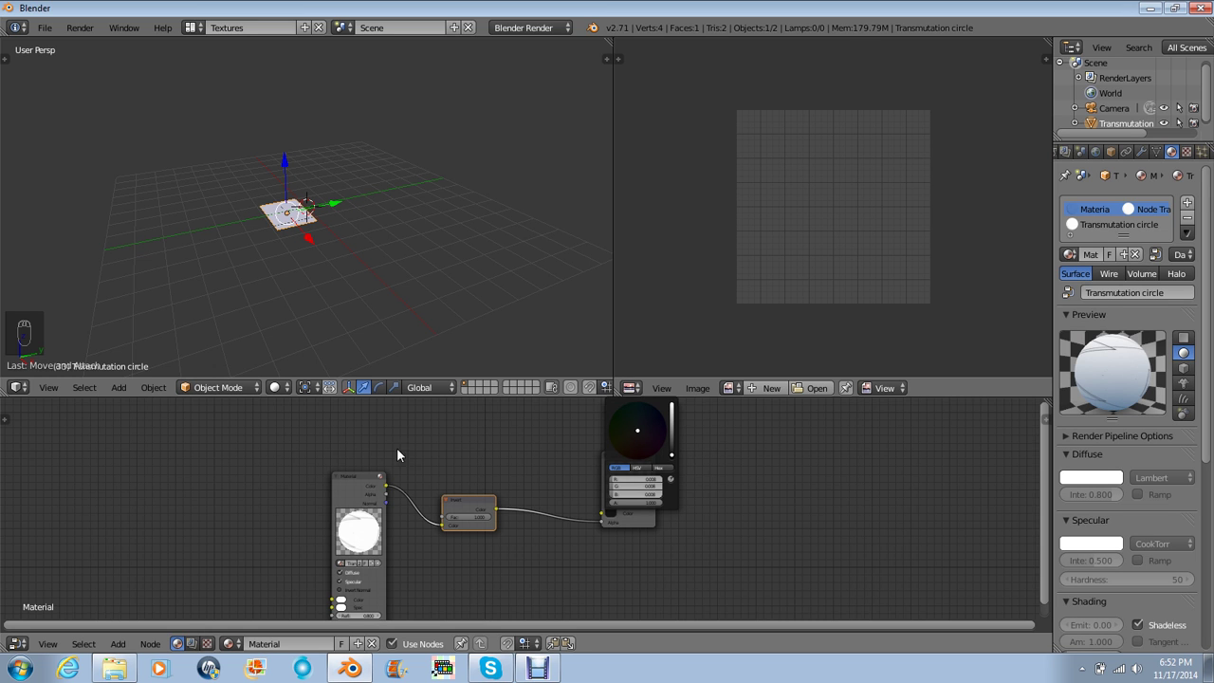
- Insert a MixRGB node between the Invert node and the Output alpha, with Color2 black and a factor of 0.100
{"action": "scroll", "coordinate": [405, 475], "scroll_direction": "up", "scroll_amount": 2}
{"action": "key", "text": "shift+a"}
{"action": "mouse_move", "coordinate": [396, 477]}
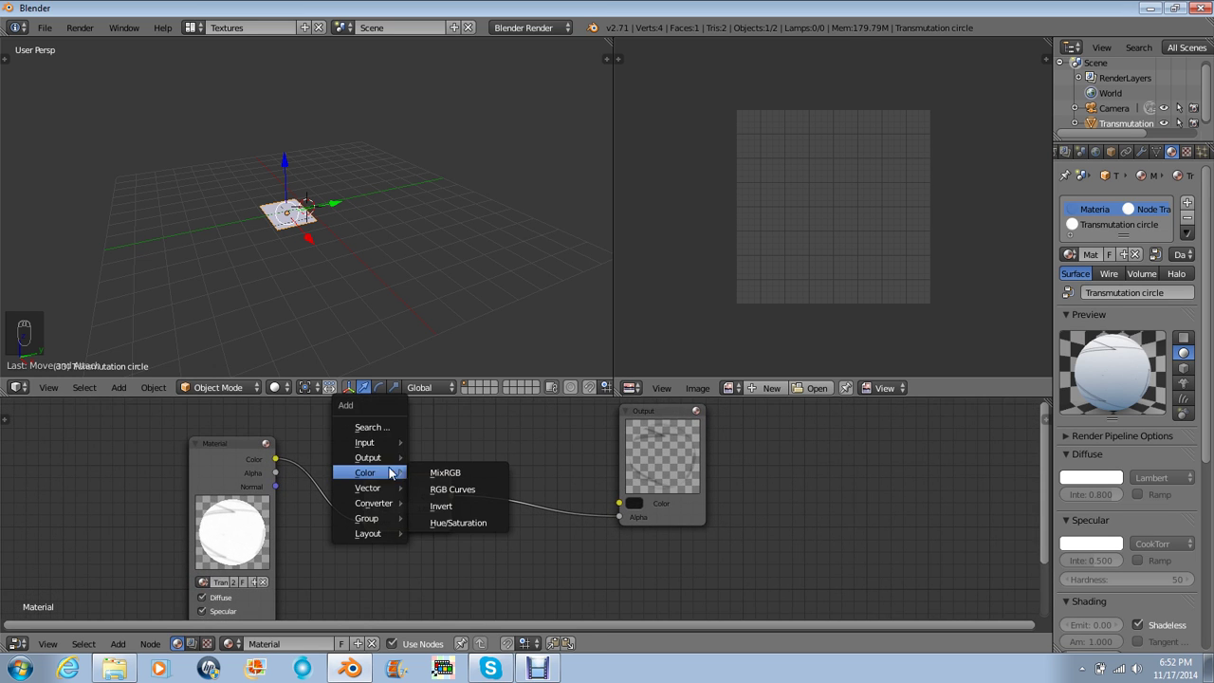
{"action": "left_click", "coordinate": [444, 472]}
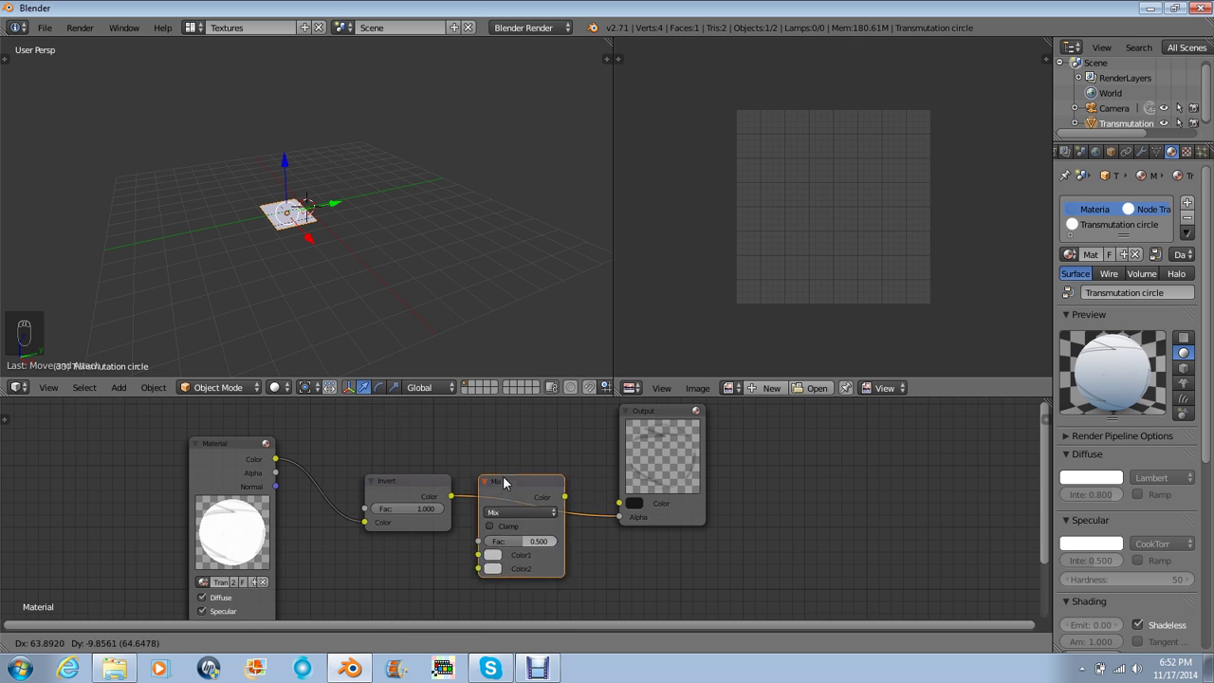
{"action": "left_click", "coordinate": [531, 486]}
{"action": "left_click", "coordinate": [519, 570]}
{"action": "left_click_drag", "start_coordinate": [618, 465], "coordinate": [617, 483]}
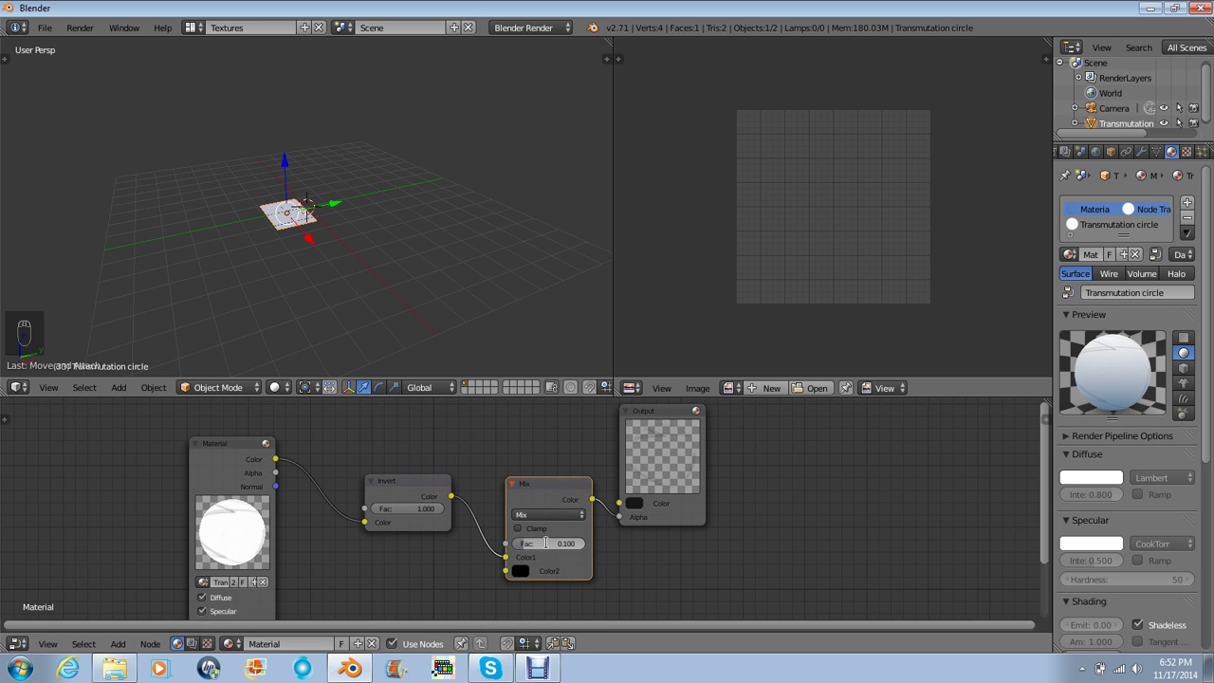
- Show the transmutation circle plane through the camera in the 3D view
{"action": "scroll", "coordinate": [419, 223], "scroll_direction": "down", "scroll_amount": 2}
{"action": "key", "text": "KP_0"}
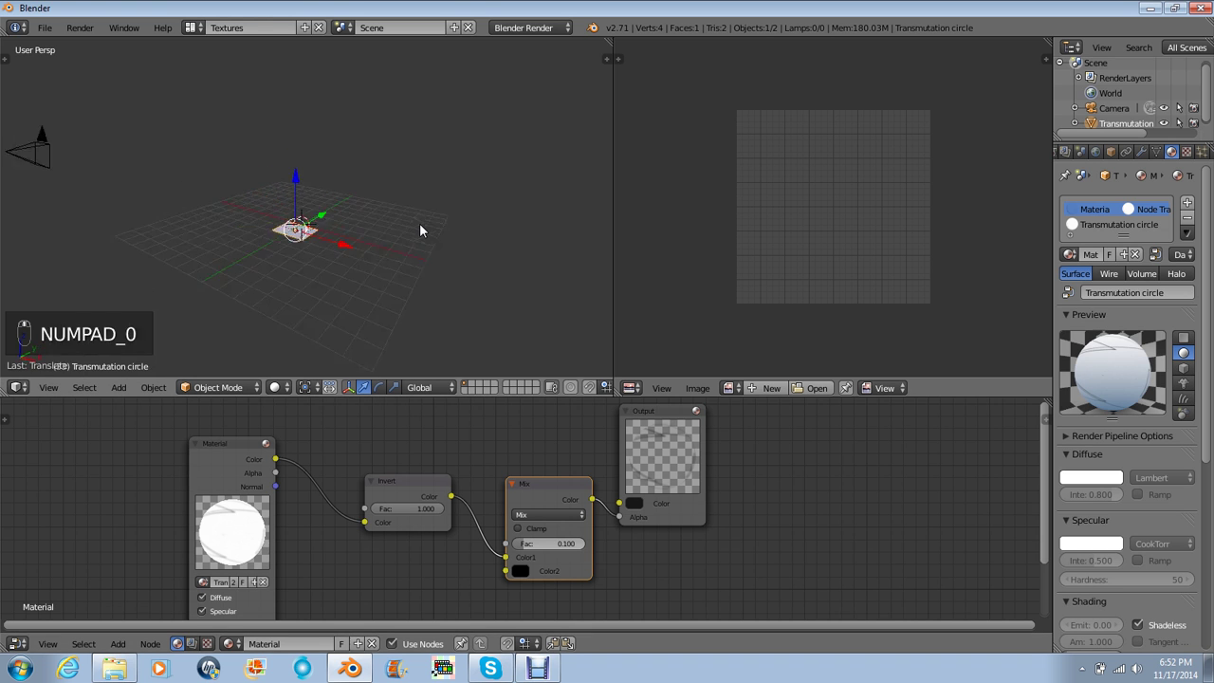
{"action": "scroll", "coordinate": [454, 227], "scroll_direction": "up", "scroll_amount": 2}
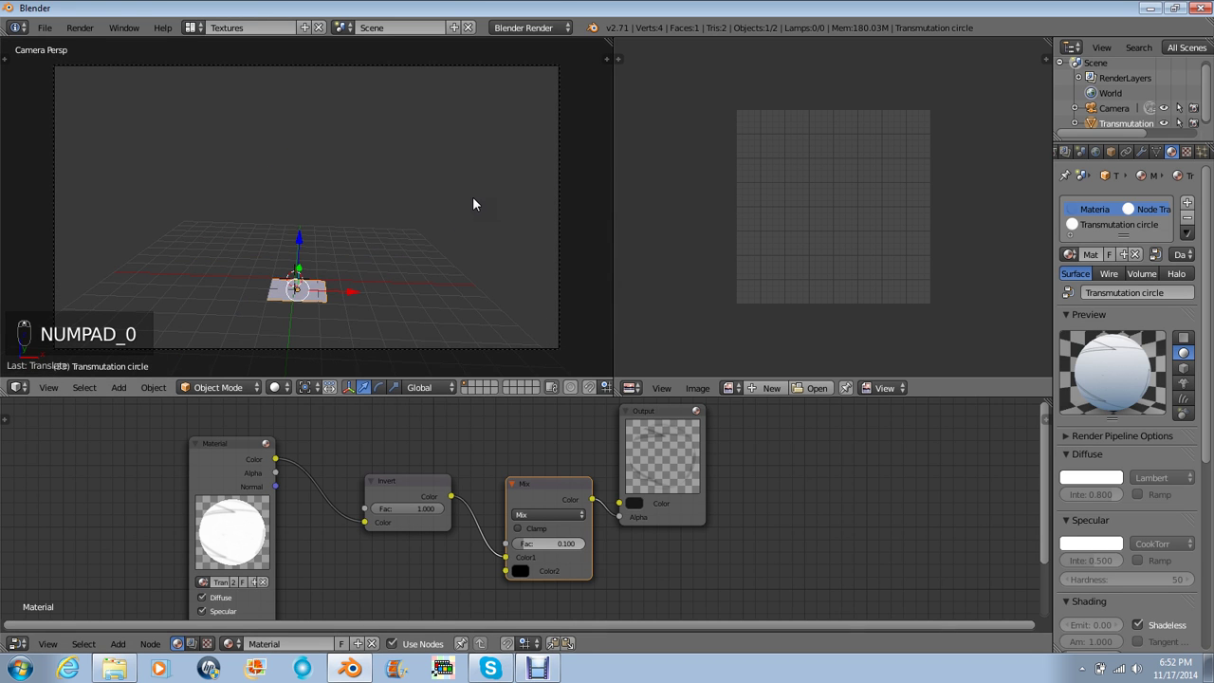
- Switch to the Compositing layout, turn on Use Nodes for the scene, and enable the Backdrop
{"action": "key", "text": "ctrl+Left"}
{"action": "key", "text": "ctrl+Left"}
{"action": "key", "text": "ctrl+Left"}
{"action": "key", "text": "ctrl+Left"}
{"action": "key", "text": "ctrl+Left"}
{"action": "key", "text": "ctrl+Left"}
{"action": "key", "text": "ctrl+Left"}
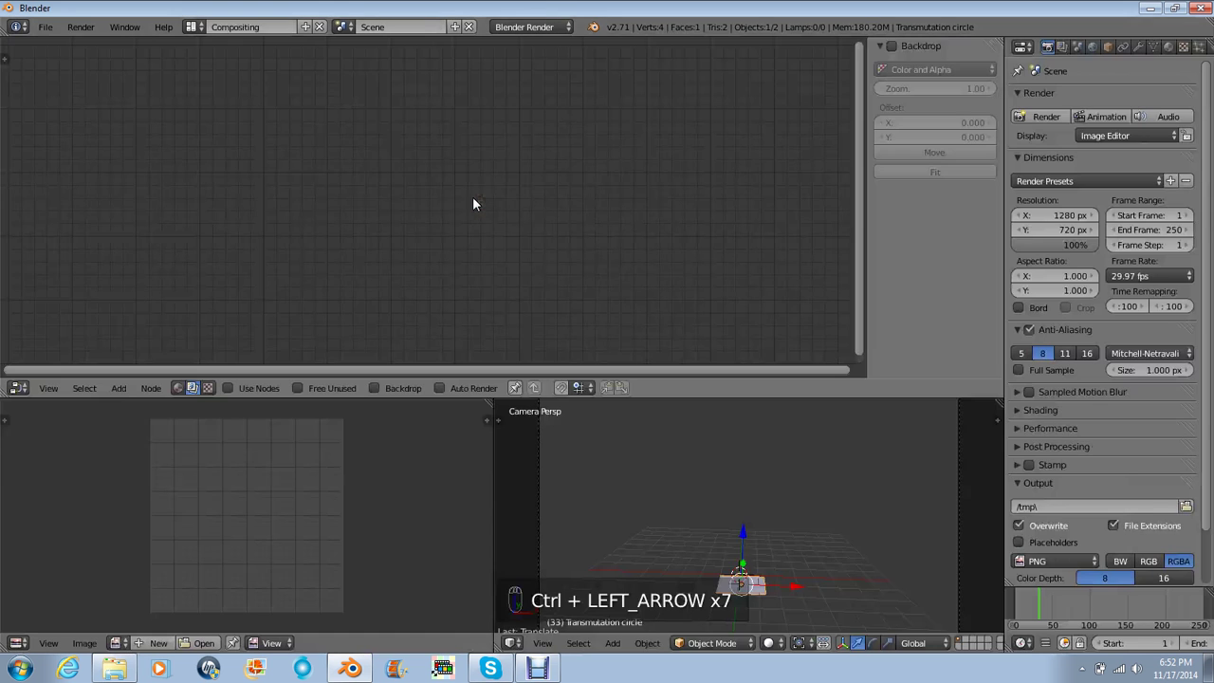
{"action": "left_click", "coordinate": [228, 388]}
{"action": "left_click", "coordinate": [375, 388]}
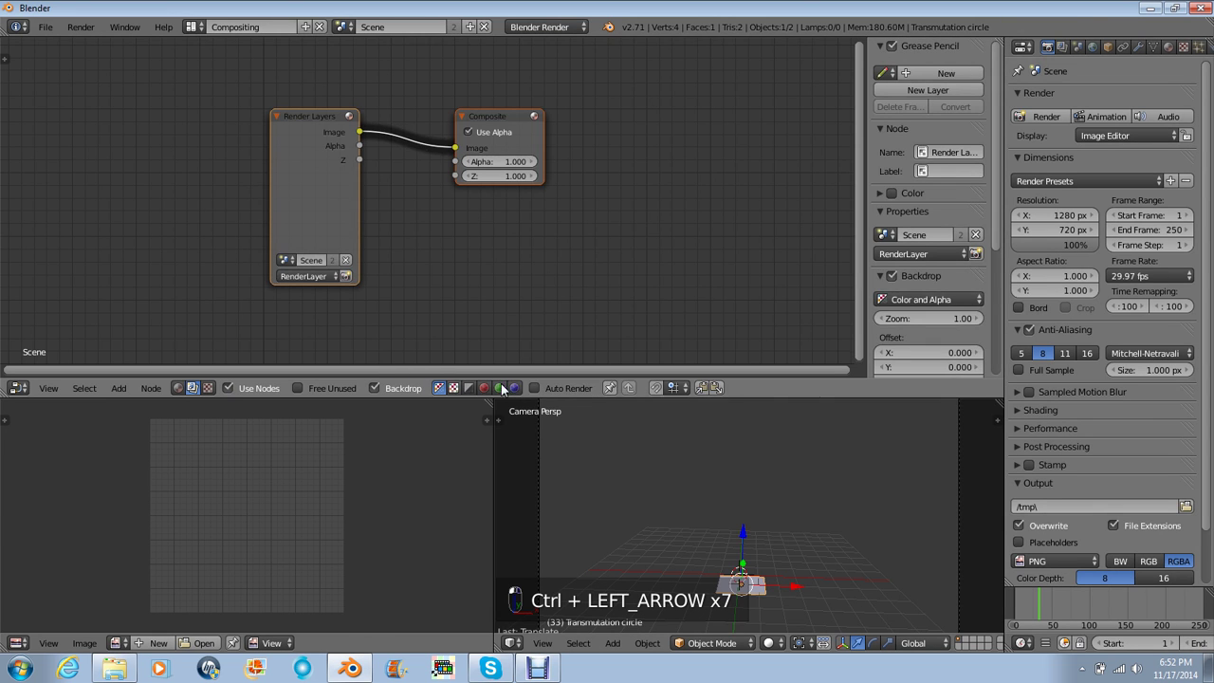
- Spread the Render Layers and Composite nodes apart, add a reroute point on their link, and attach a Viewer node to it
{"action": "key", "text": "n"}
{"action": "scroll", "coordinate": [622, 180], "scroll_direction": "down", "scroll_amount": 3}
{"action": "middle_click_drag", "start_coordinate": [622, 180], "coordinate": [675, 215]}
{"action": "left_click_drag", "start_coordinate": [452, 191], "coordinate": [227, 127]}
{"action": "left_click_drag", "start_coordinate": [615, 181], "coordinate": [588, 189]}
{"action": "left_click", "coordinate": [586, 165], "text": "ctrl+shift"}
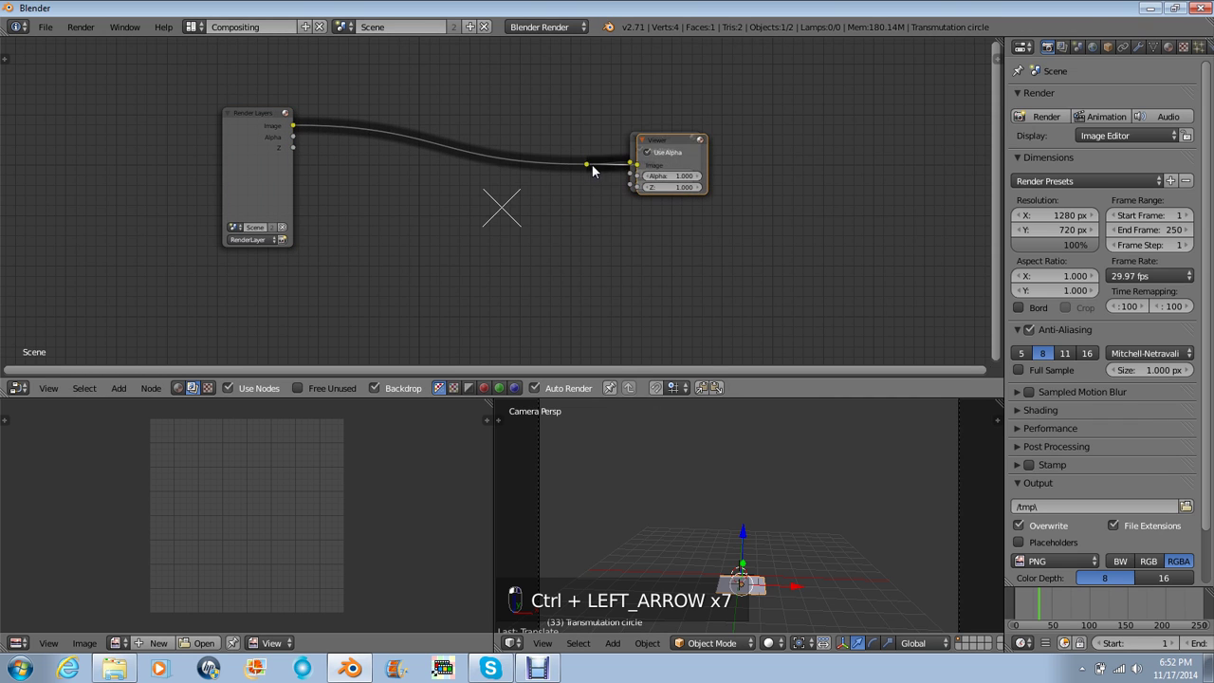
- Rearrange the Render Layers and output nodes, and insert an Alpha Over node between Render Layers and the reroute point
{"action": "left_click_drag", "start_coordinate": [673, 157], "coordinate": [677, 108]}
{"action": "left_click_drag", "start_coordinate": [237, 142], "coordinate": [297, 313]}
{"action": "key", "text": "shift+a"}
{"action": "mouse_move", "coordinate": [326, 139]}
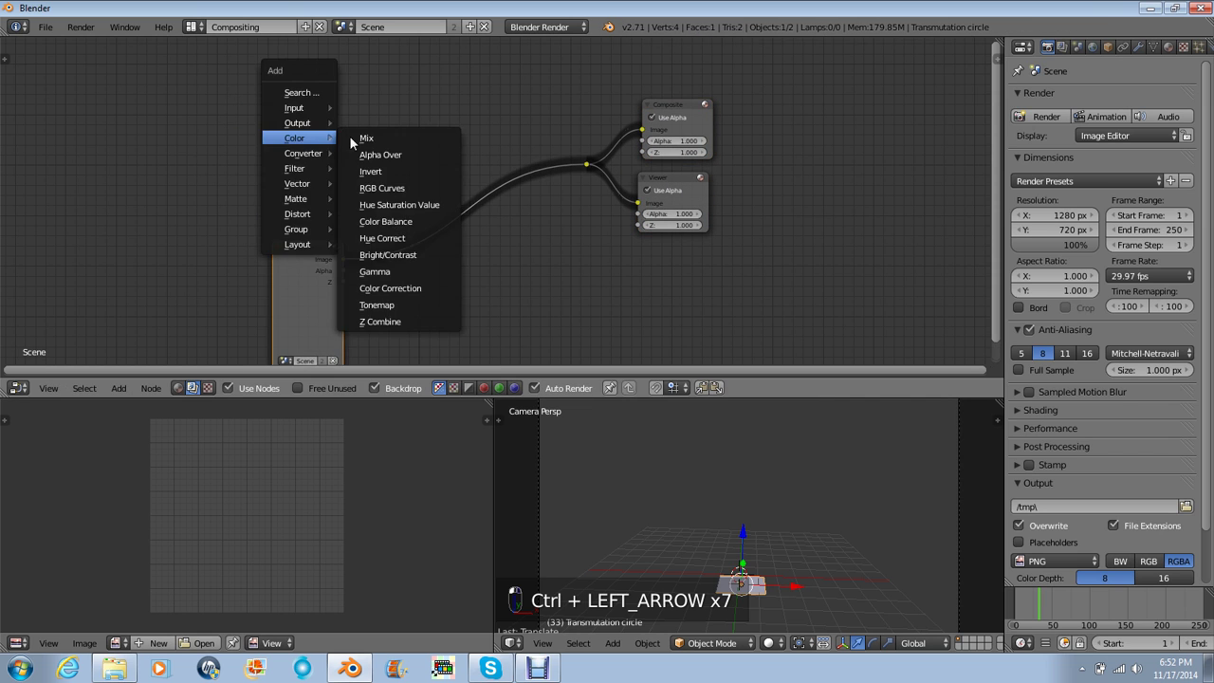
{"action": "left_click", "coordinate": [417, 154]}
{"action": "left_click", "coordinate": [406, 154]}
- Add a Movie Clip input node using CLIP0002.AVI and connect its Image output to the upper Image input of Alpha Over
{"action": "key", "text": "shift+a"}
{"action": "mouse_move", "coordinate": [341, 104]}
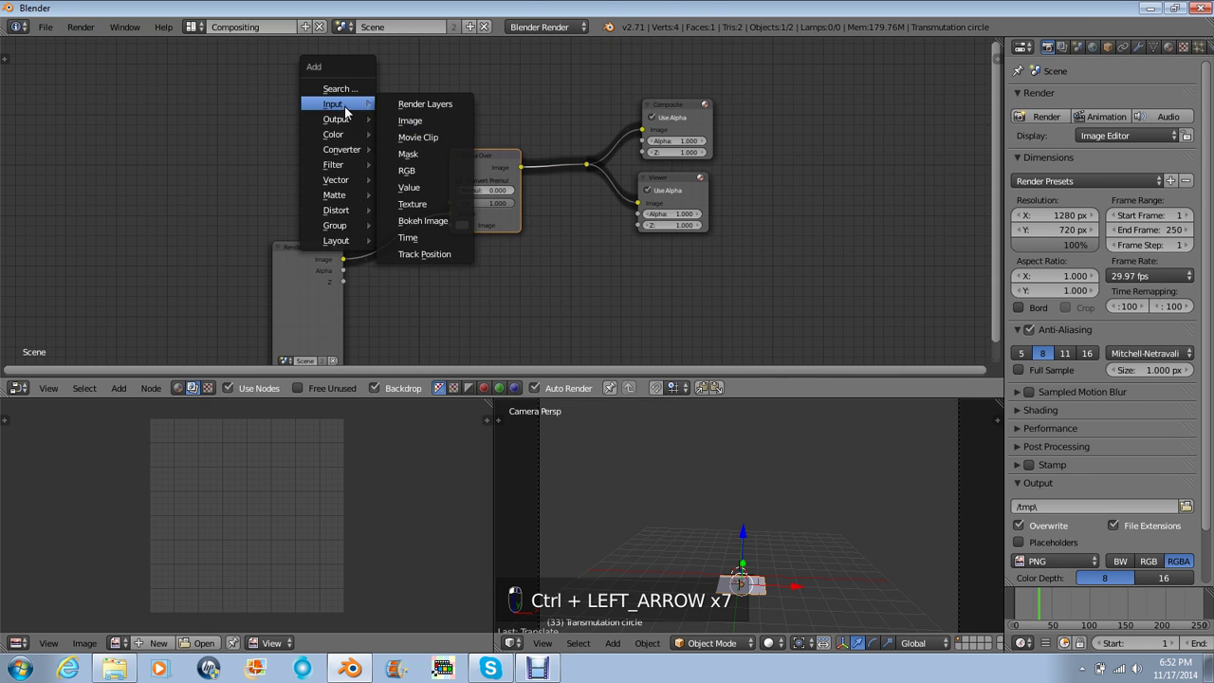
{"action": "left_click", "coordinate": [410, 137]}
{"action": "left_click", "coordinate": [294, 99]}
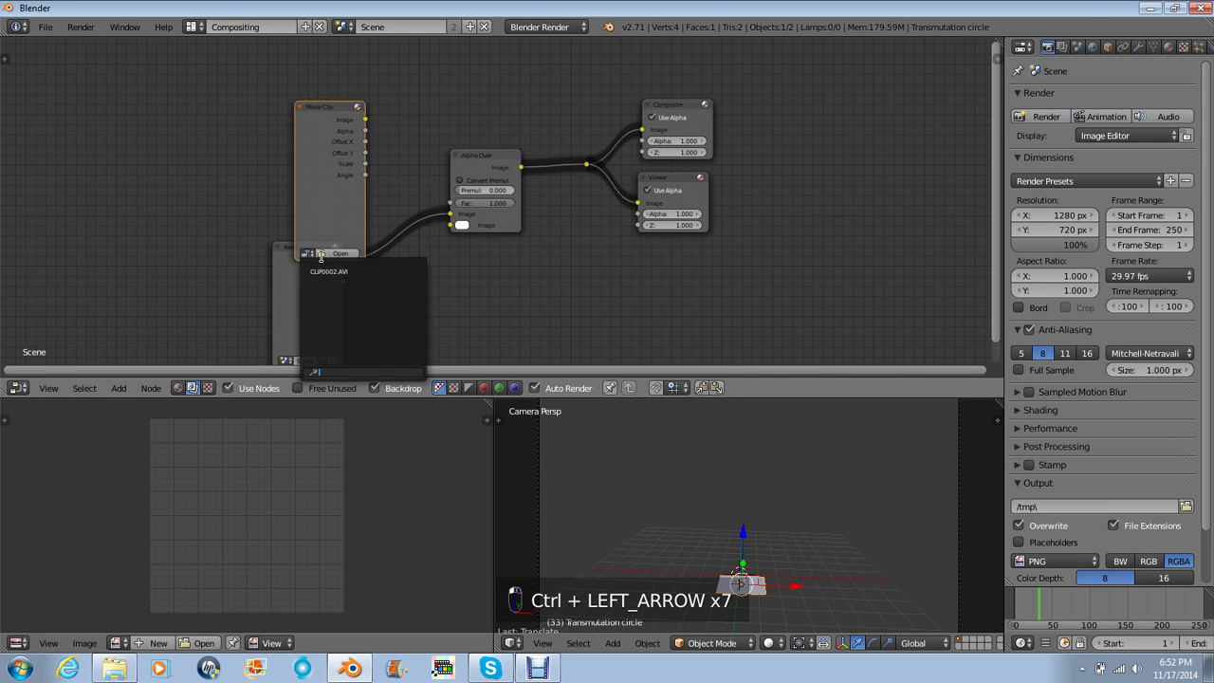
{"action": "left_click_drag", "start_coordinate": [316, 184], "coordinate": [242, 124]}
{"action": "left_click_drag", "start_coordinate": [290, 60], "coordinate": [451, 215]}
{"action": "scroll", "coordinate": [557, 185], "scroll_direction": "down", "scroll_amount": 3}
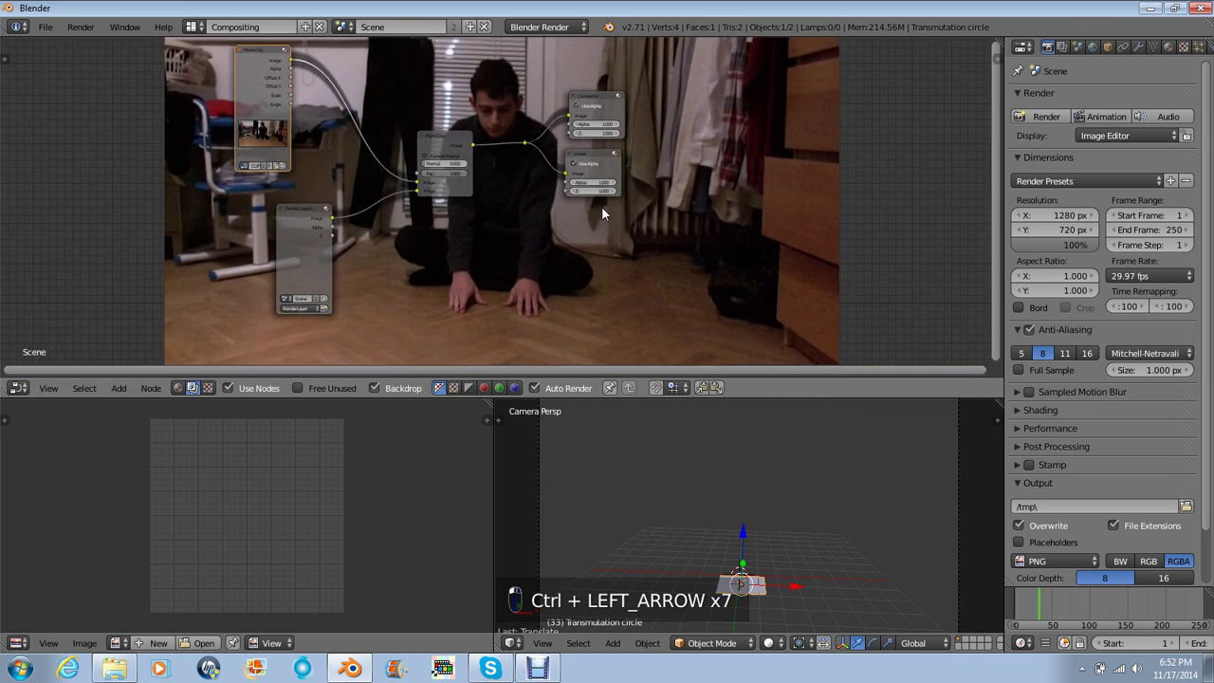
- Exclude Sky from the render layer and restrict it to layer 1, rendering the frame before and after the change
{"action": "left_click", "coordinate": [1047, 115]}
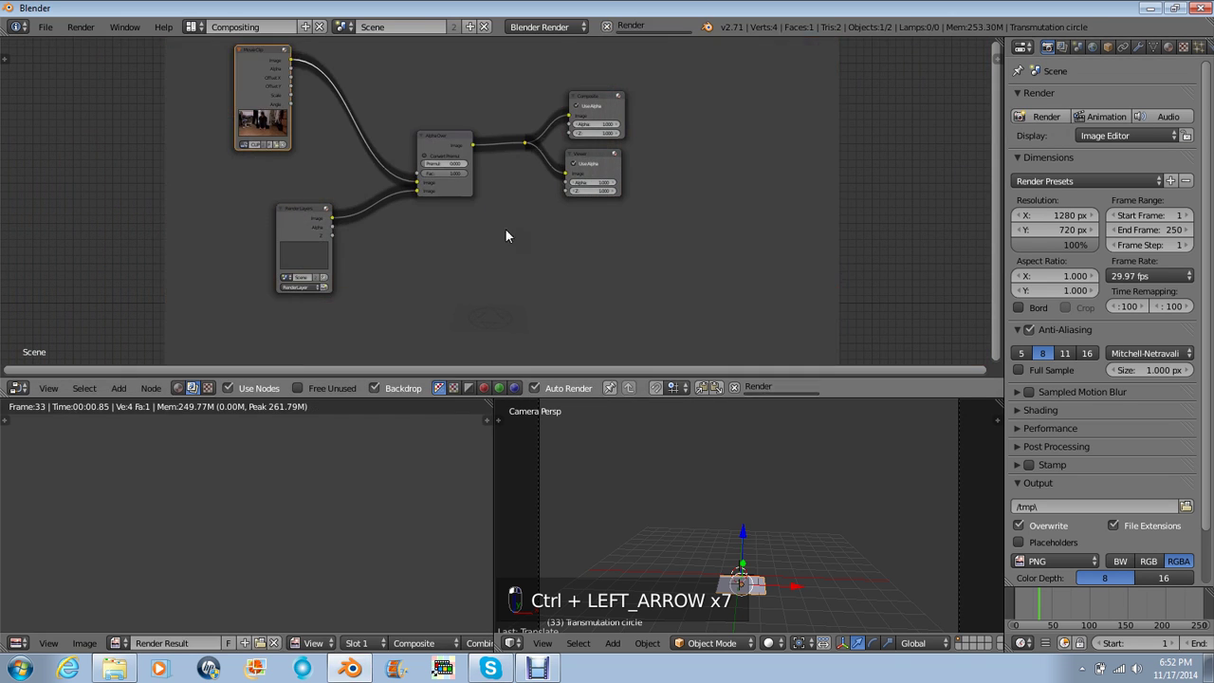
{"action": "left_click", "coordinate": [1063, 48]}
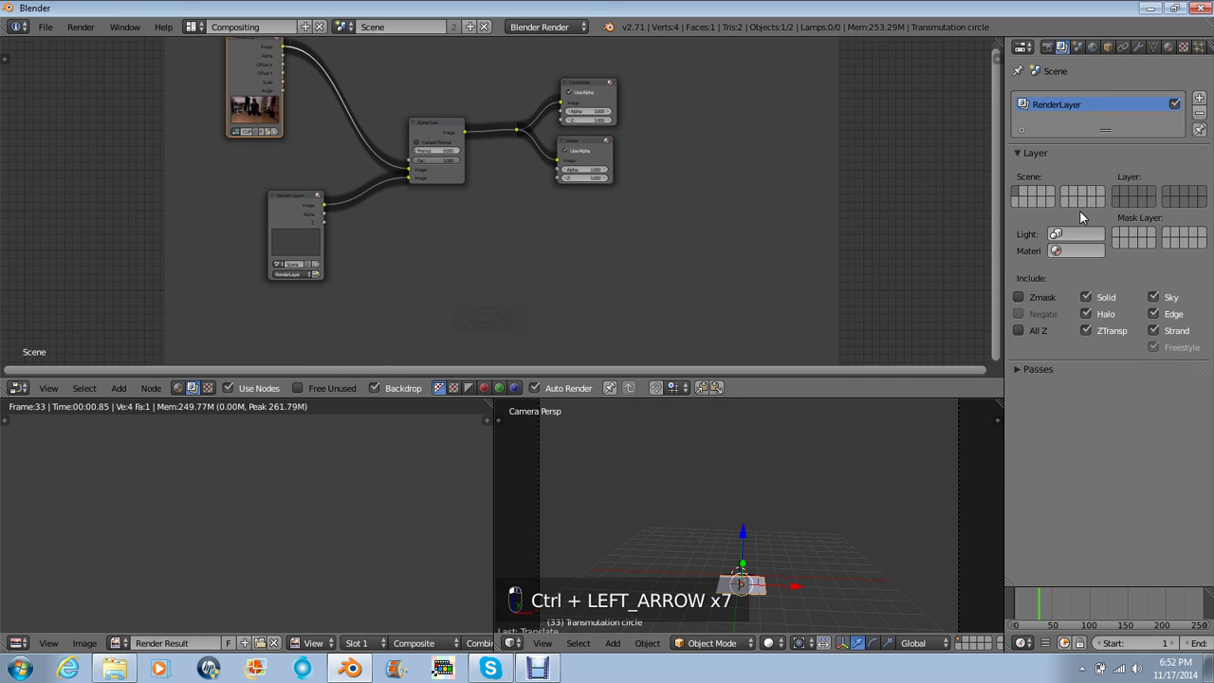
{"action": "left_click", "coordinate": [1153, 297]}
{"action": "left_click", "coordinate": [1113, 191]}
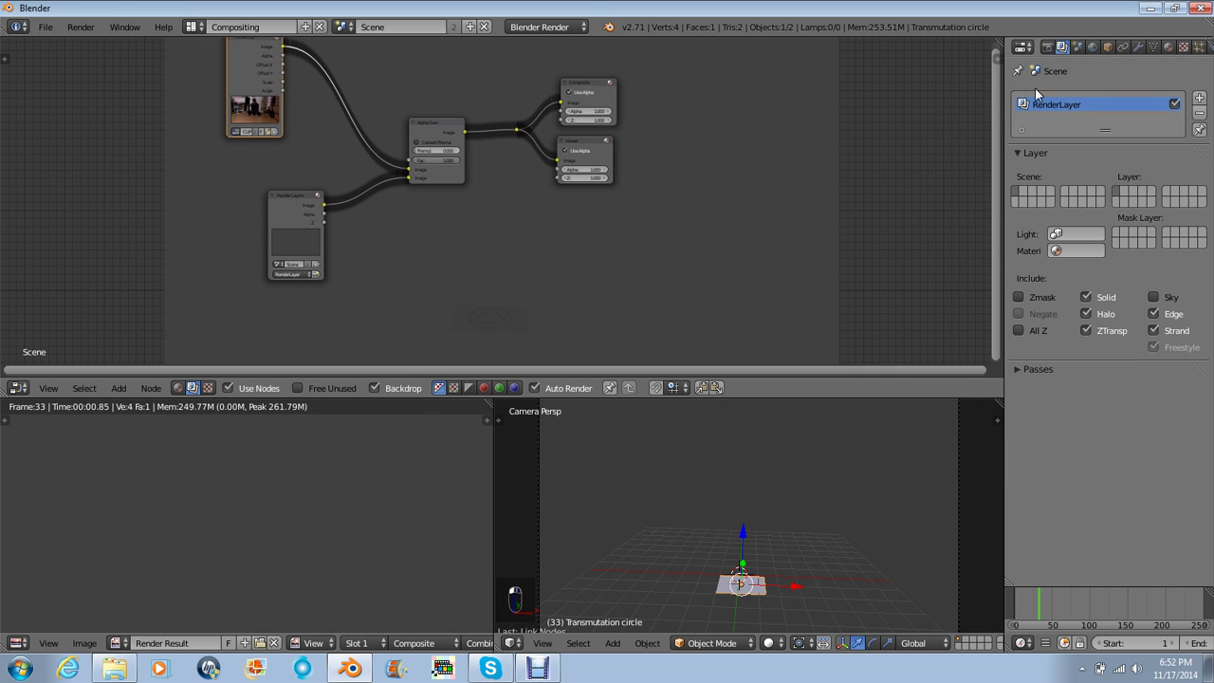
{"action": "left_click", "coordinate": [1046, 47]}
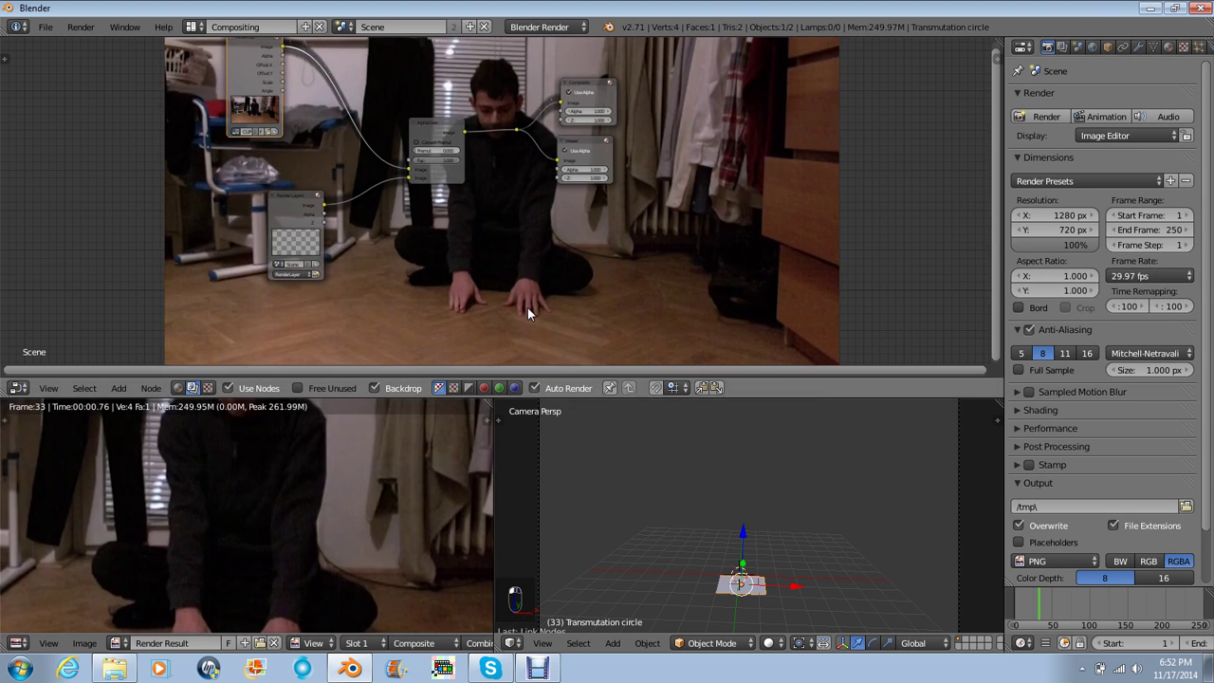
- Examine the composited transmutation circle on the floor near the hands in the enlarged backdrop
{"action": "scroll", "coordinate": [527, 311], "scroll_direction": "up", "scroll_amount": 2}
{"action": "key", "text": "alt+v"}
{"action": "key", "text": "alt+v"}
{"action": "middle_click_drag", "start_coordinate": [528, 318], "coordinate": [495, 172], "text": "alt"}
{"action": "key", "text": "alt+v"}
{"action": "key", "text": "alt+v"}
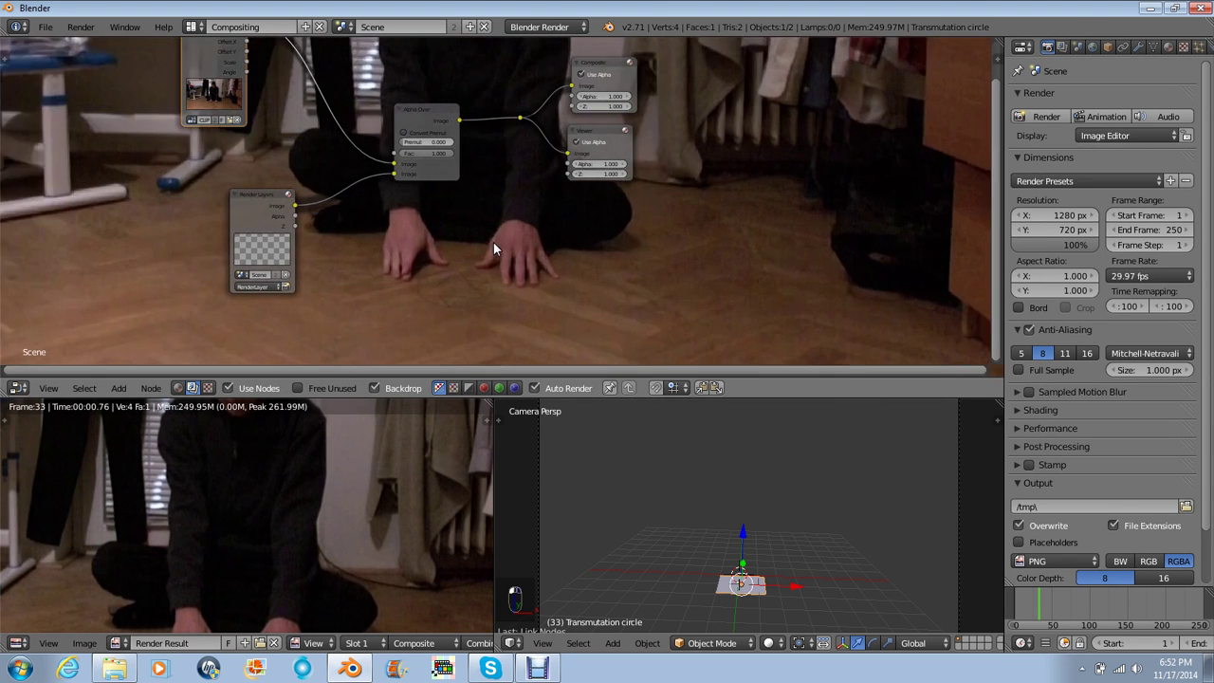
{"action": "key", "text": "alt+v"}
{"action": "key", "text": "alt+v"}
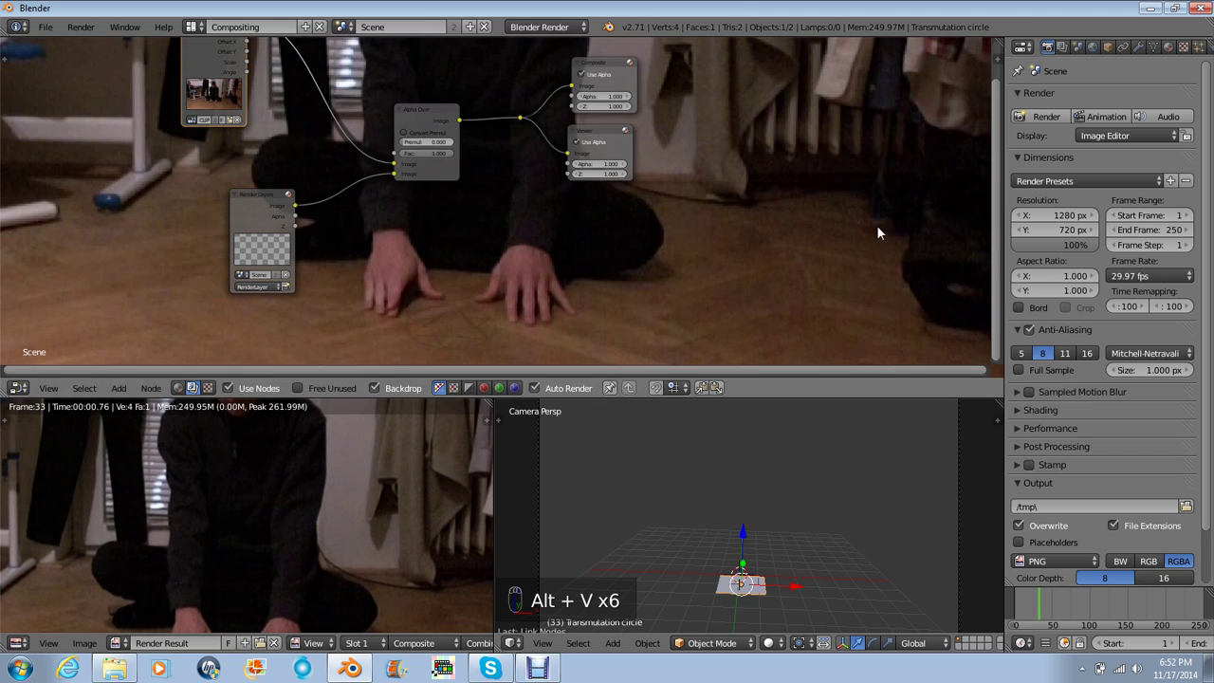
{"action": "middle_click_drag", "start_coordinate": [616, 185], "coordinate": [629, 243]}
{"action": "scroll", "coordinate": [629, 241], "scroll_direction": "up", "scroll_amount": 1}
{"action": "middle_click_drag", "start_coordinate": [626, 235], "coordinate": [534, 229]}
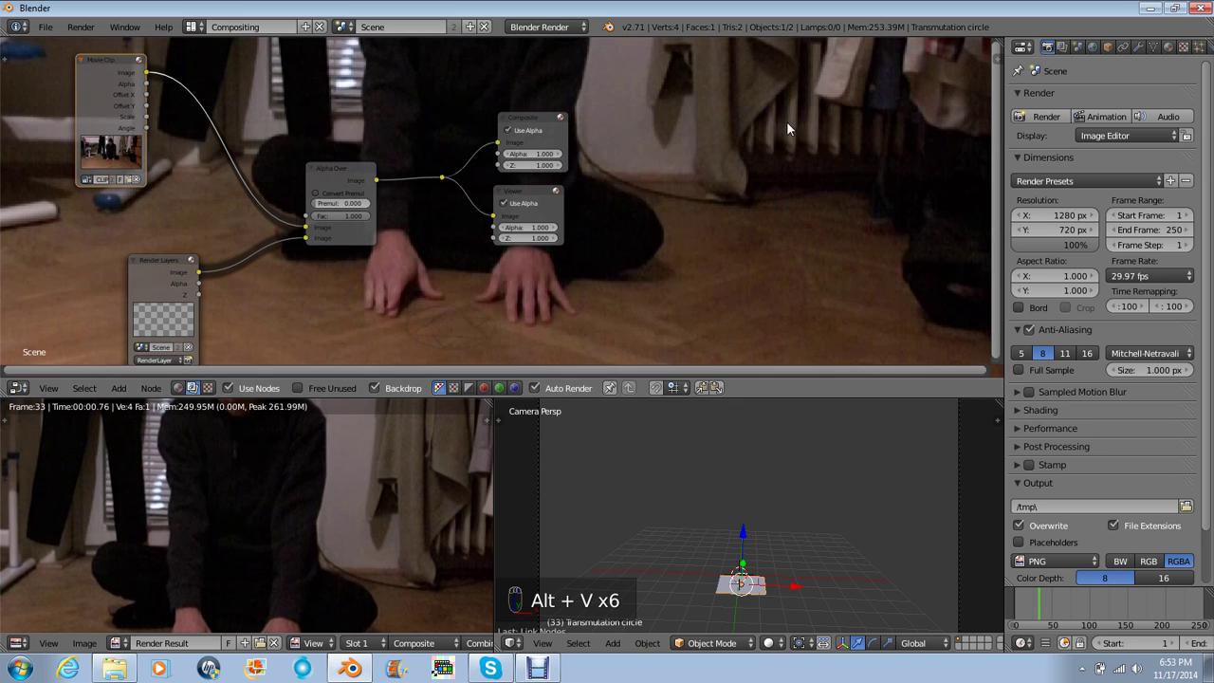
- In the Default layout's camera view, snap the 3D cursor to the scene center and add a plane there
{"action": "key", "text": "ctrl+Right"}
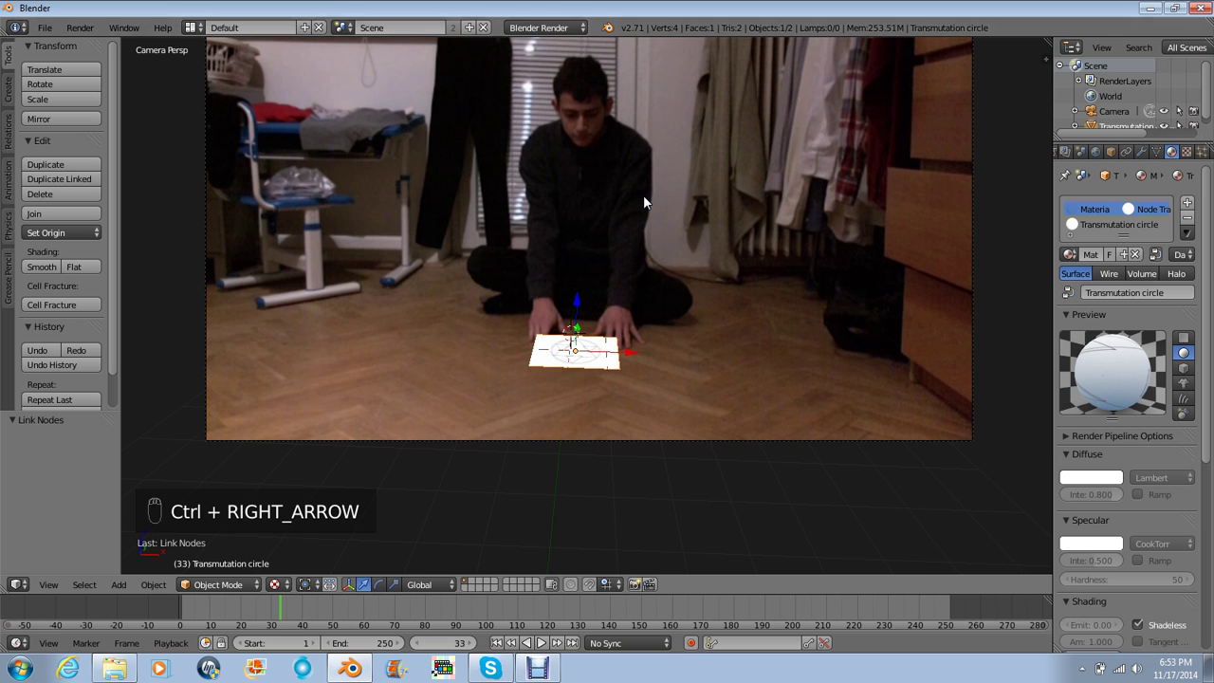
{"action": "key", "text": "KP_0"}
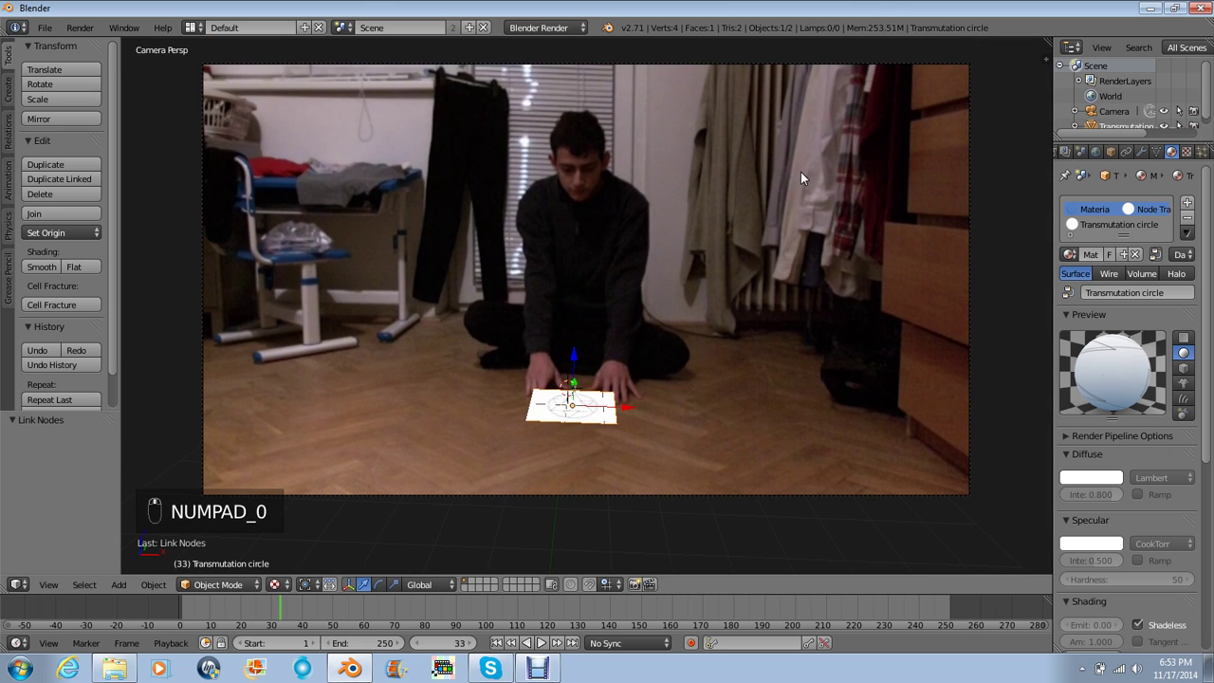
{"action": "key", "text": "shift+a"}
{"action": "mouse_move", "coordinate": [680, 322]}
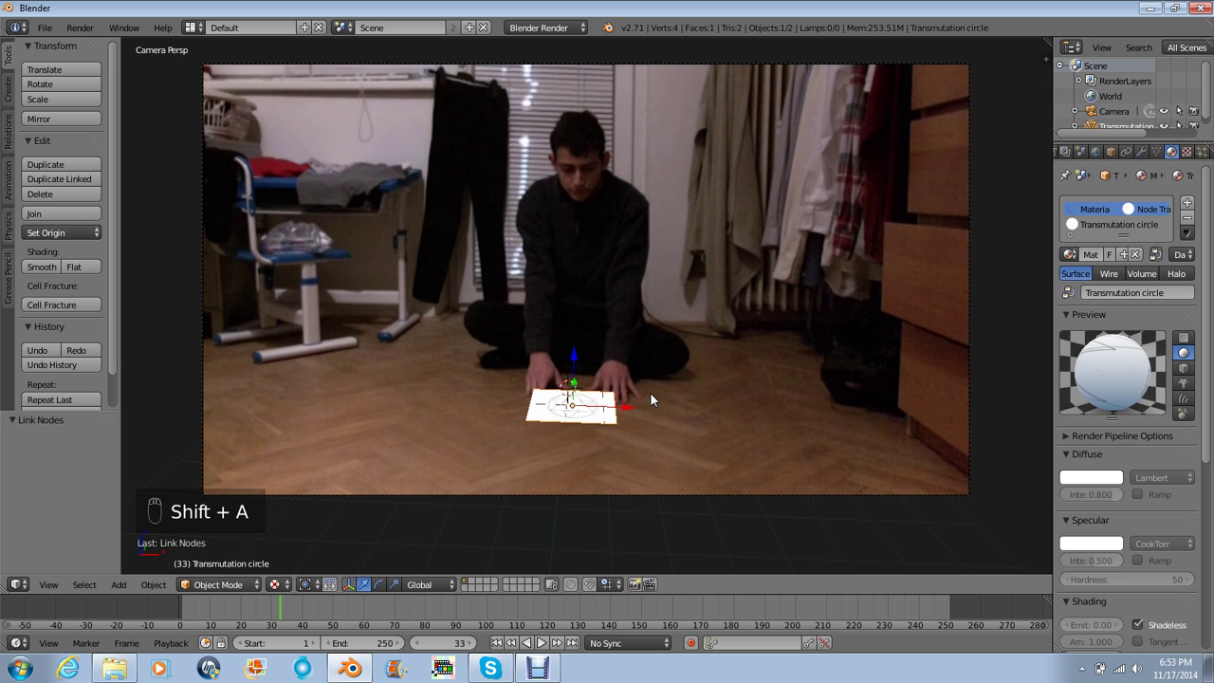
{"action": "key", "text": "shift+a"}
{"action": "key", "text": "shift+s"}
{"action": "key", "text": "shift+s"}
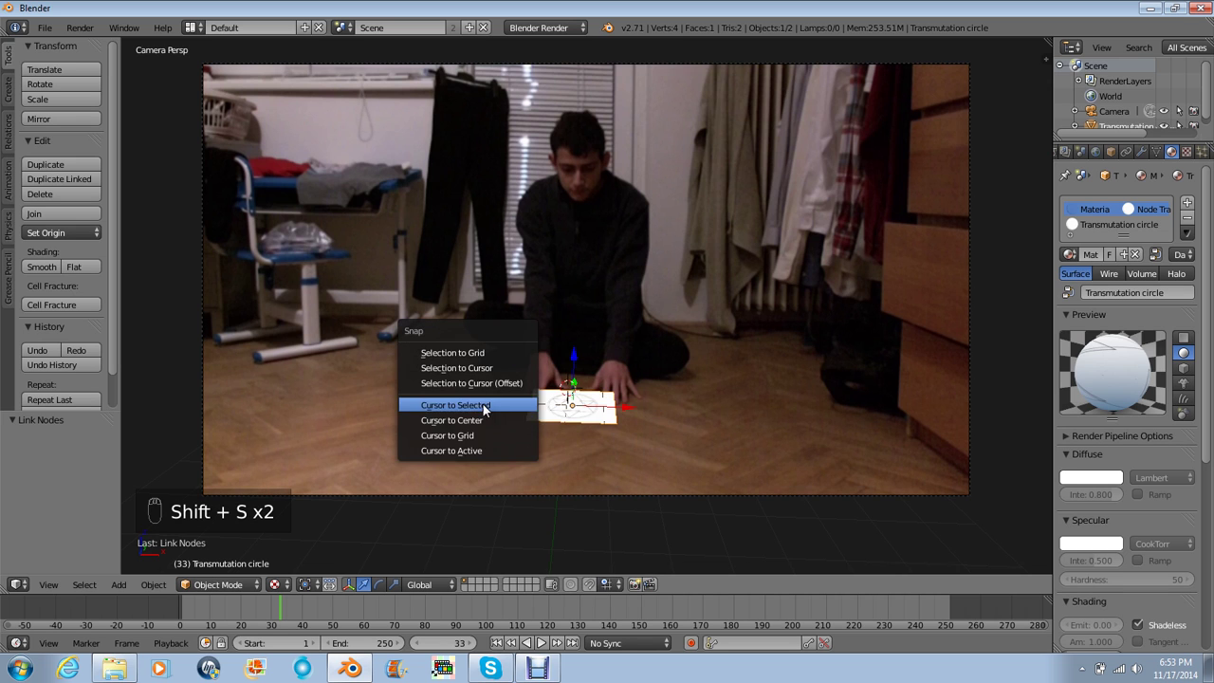
{"action": "left_click", "coordinate": [484, 423]}
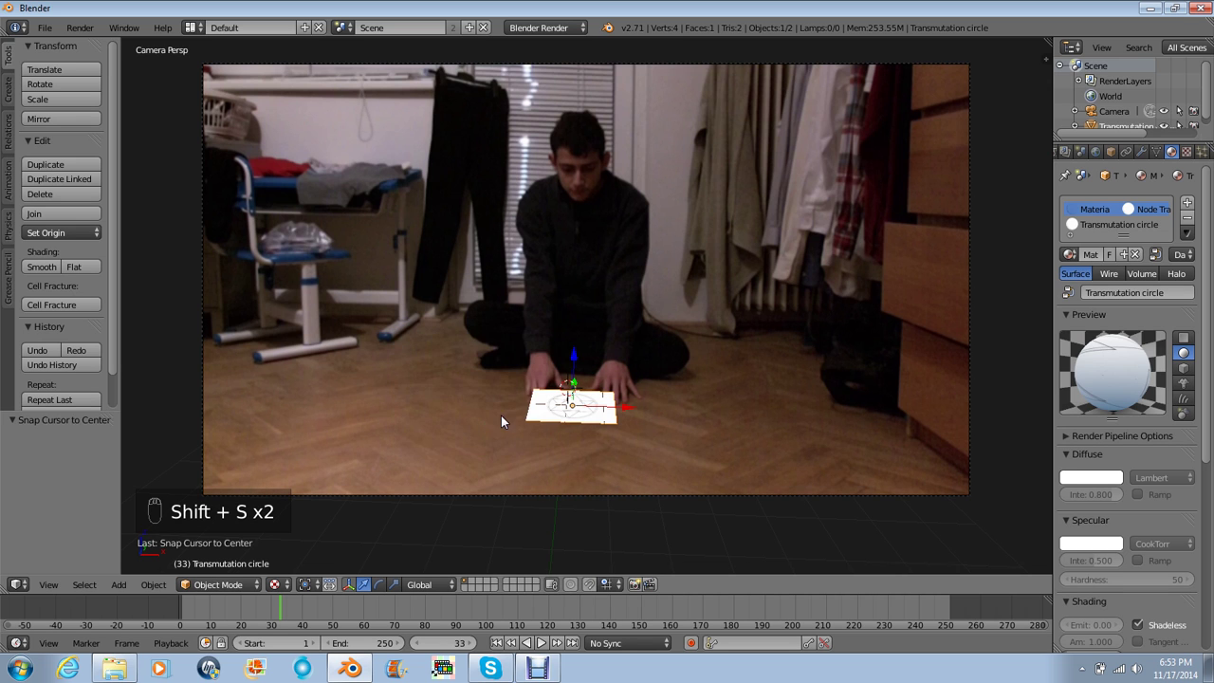
{"action": "key", "text": "shift+a"}
{"action": "mouse_move", "coordinate": [496, 423]}
{"action": "left_click", "coordinate": [569, 415]}
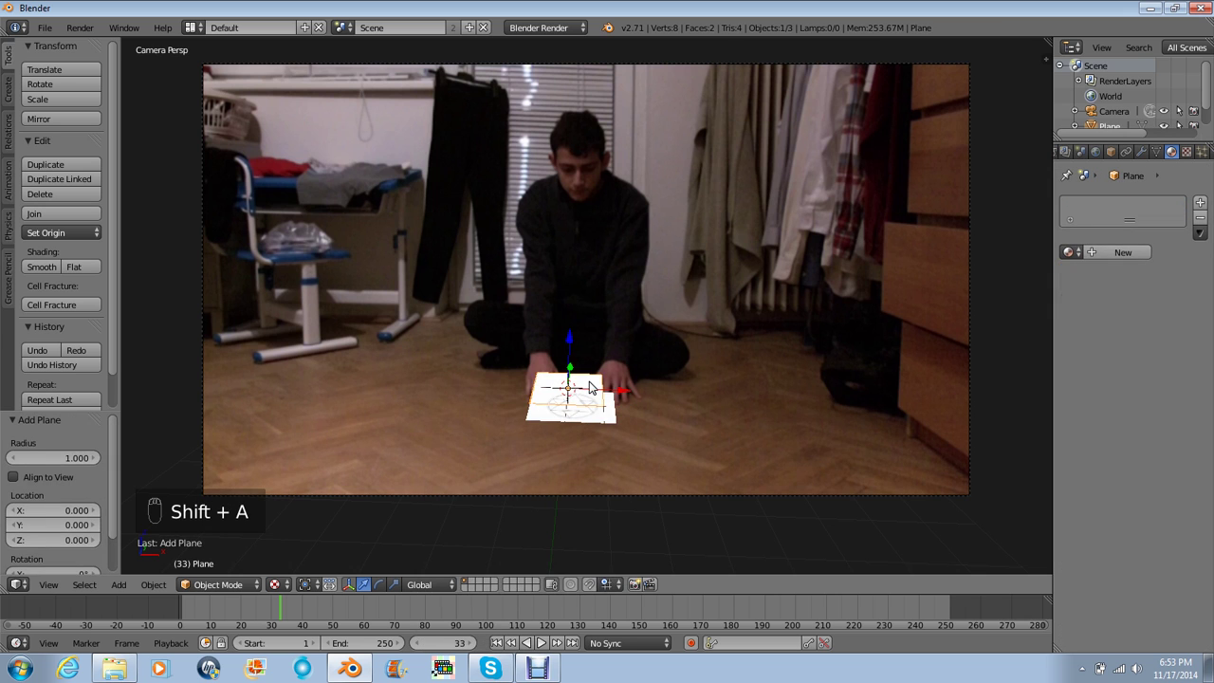
- Show the scene in solid shading, scale the new plane by 3.286, and move it -1.614 along Y
{"action": "key", "text": "z"}
{"action": "key", "text": "z"}
{"action": "key", "text": "z"}
{"action": "key", "text": "s"}
{"action": "left_click", "coordinate": [634, 387]}
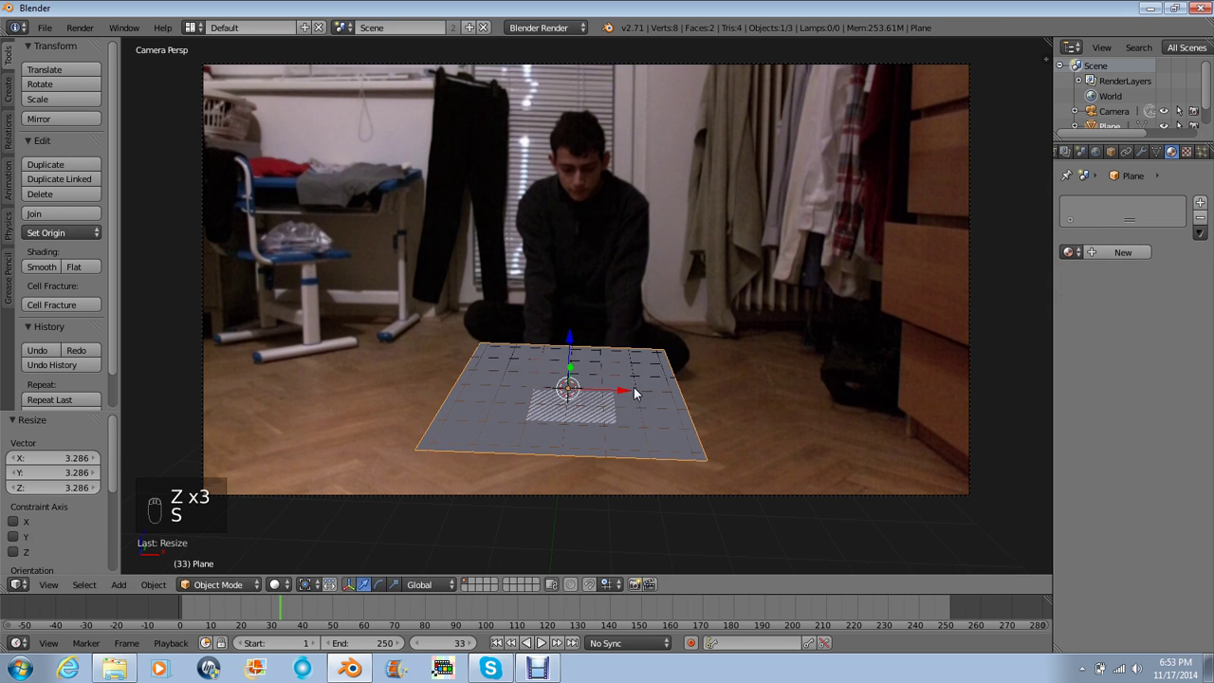
{"action": "key", "text": "g"}
{"action": "left_click", "coordinate": [613, 404]}
- Stretch the plane by 2.703 along X, scale it overall by 1.079, and enter Edit Mode
{"action": "key", "text": "s"}
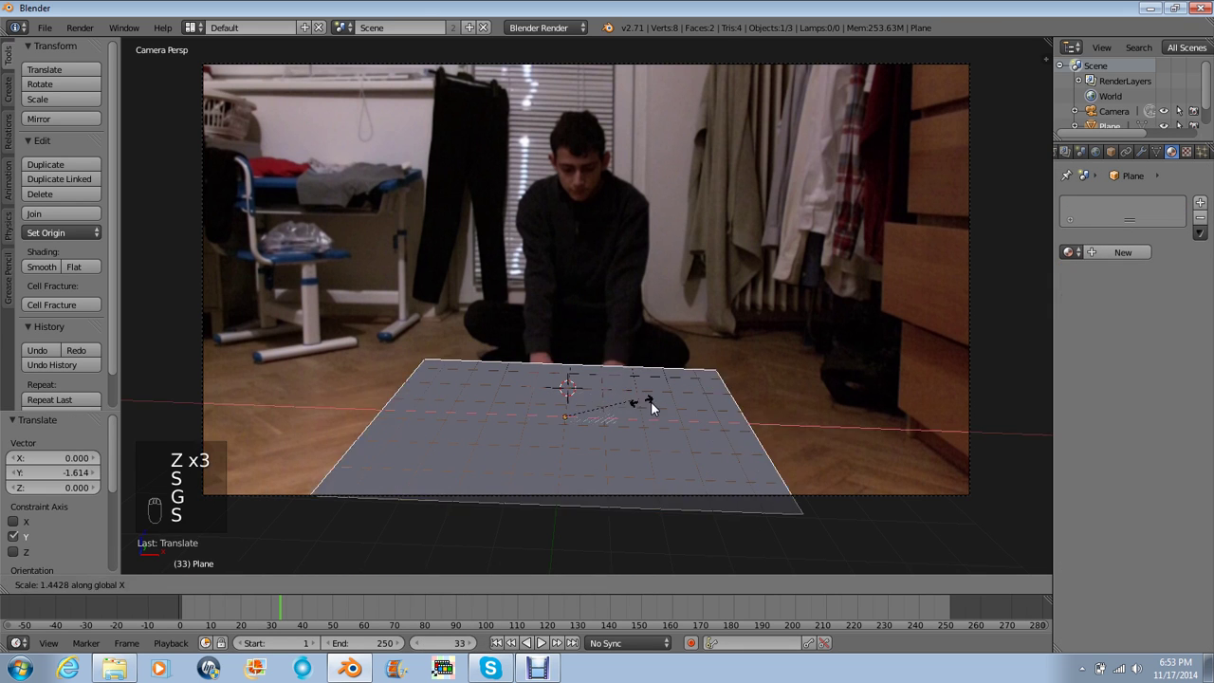
{"action": "right_click", "coordinate": [691, 404]}
{"action": "key", "text": "s"}
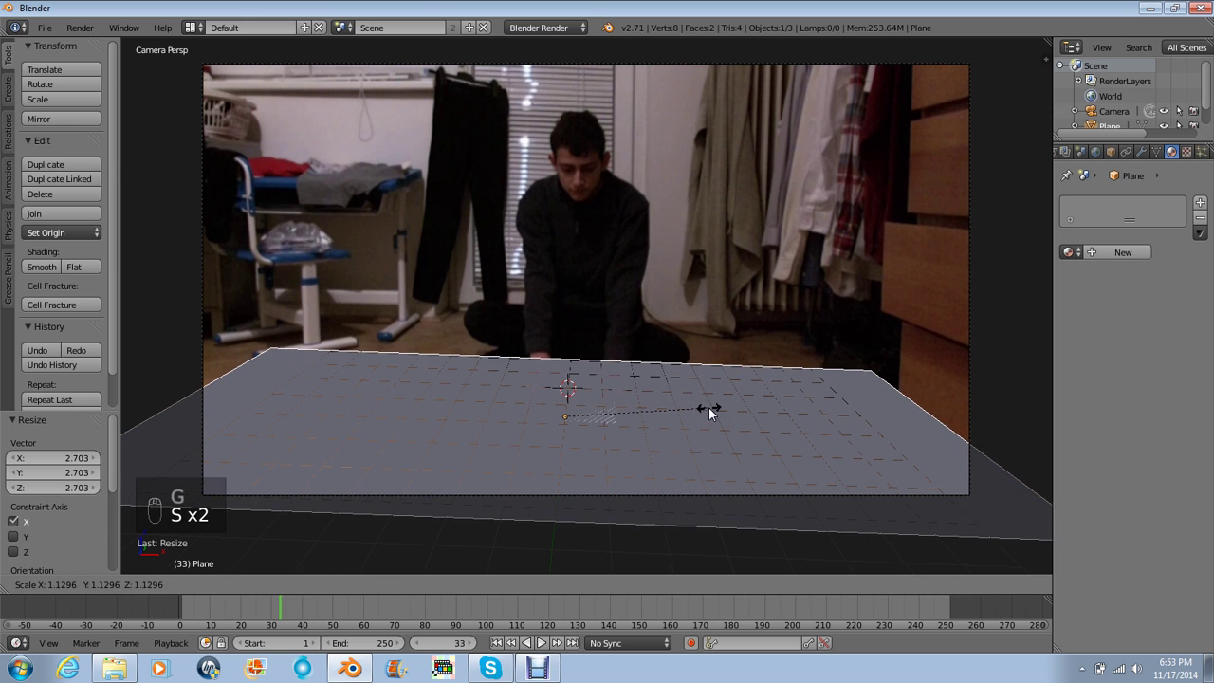
{"action": "left_click", "coordinate": [708, 408]}
{"action": "key", "text": "s"}
{"action": "left_click", "coordinate": [704, 416]}
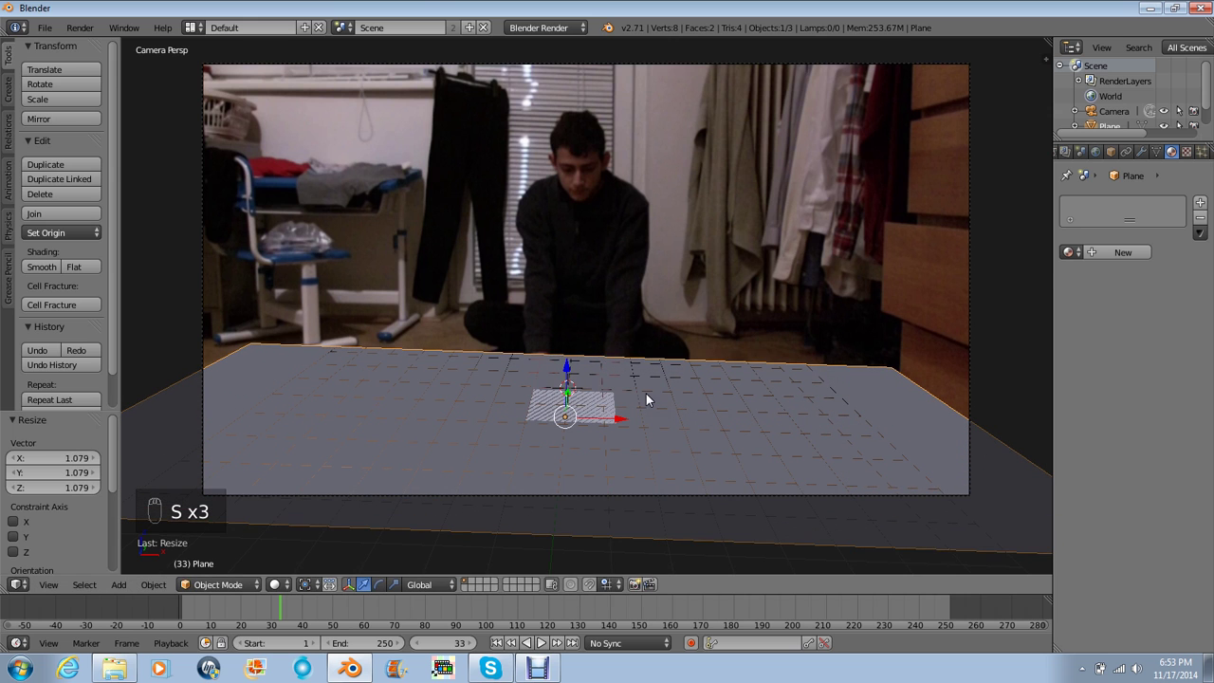
{"action": "key", "text": "Tab"}
{"action": "key", "text": "ctrl+r"}
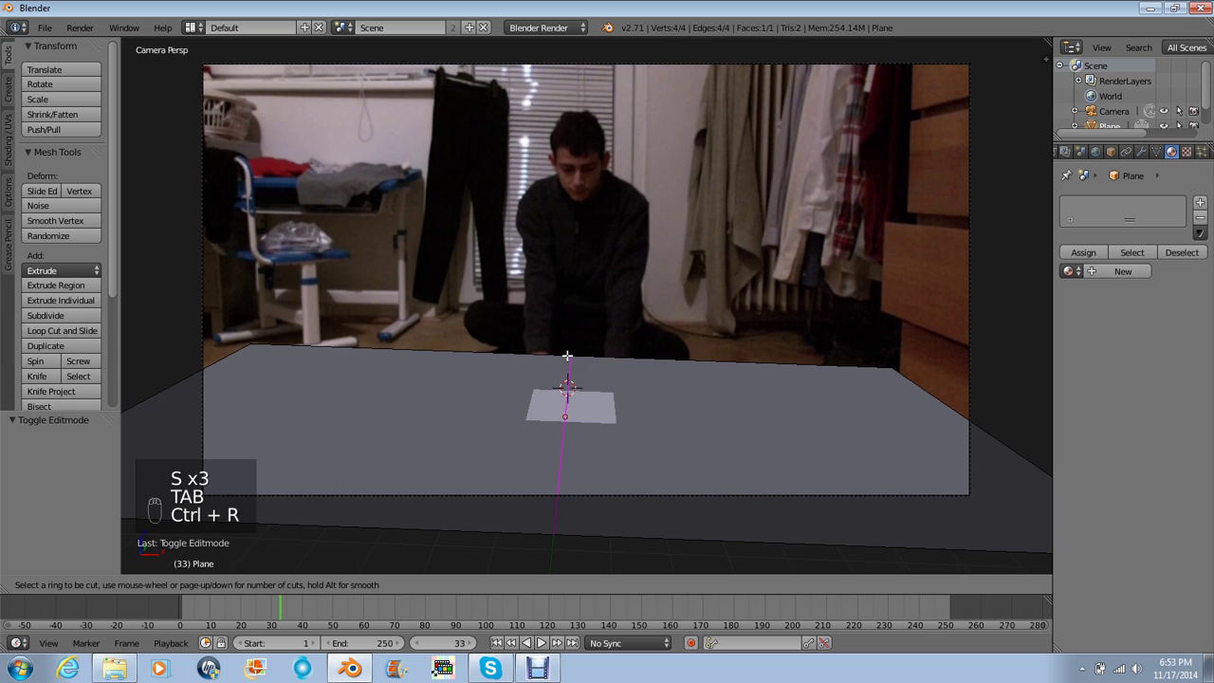
{"action": "left_click", "coordinate": [567, 356]}
{"action": "left_click", "coordinate": [572, 359]}
{"action": "key", "text": "ctrl+z"}
- Cut two front-to-back loops into the plane, narrow their spacing along X, and shift them 0.395 along X around the circle
{"action": "key", "text": "ctrl+r"}
{"action": "scroll", "coordinate": [572, 360], "scroll_direction": "up", "scroll_amount": 1}
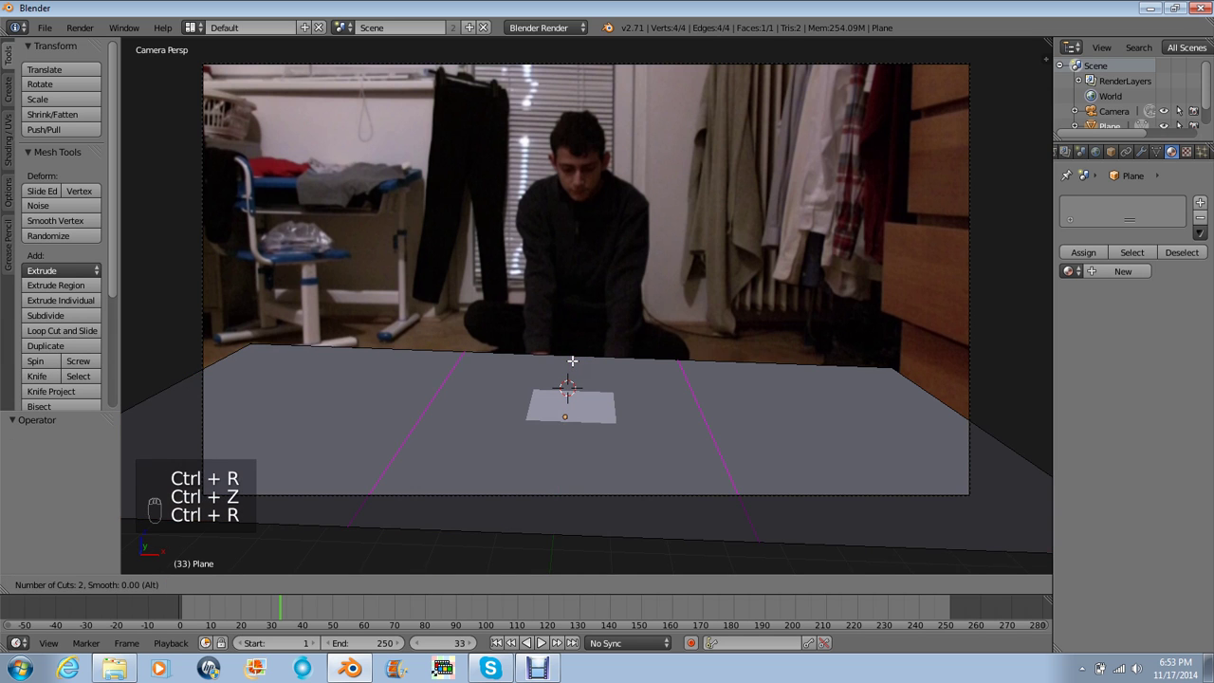
{"action": "left_click", "coordinate": [573, 360]}
{"action": "left_click", "coordinate": [575, 362]}
{"action": "key", "text": "s"}
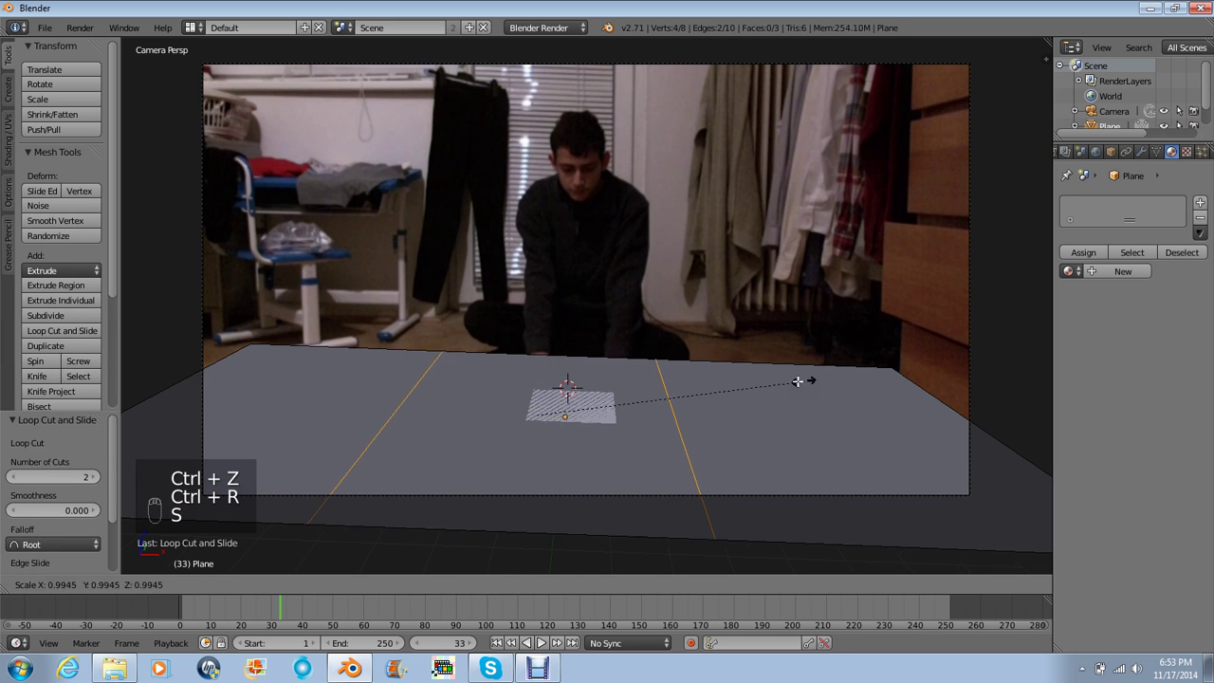
{"action": "key", "text": "x"}
{"action": "left_click", "coordinate": [630, 379]}
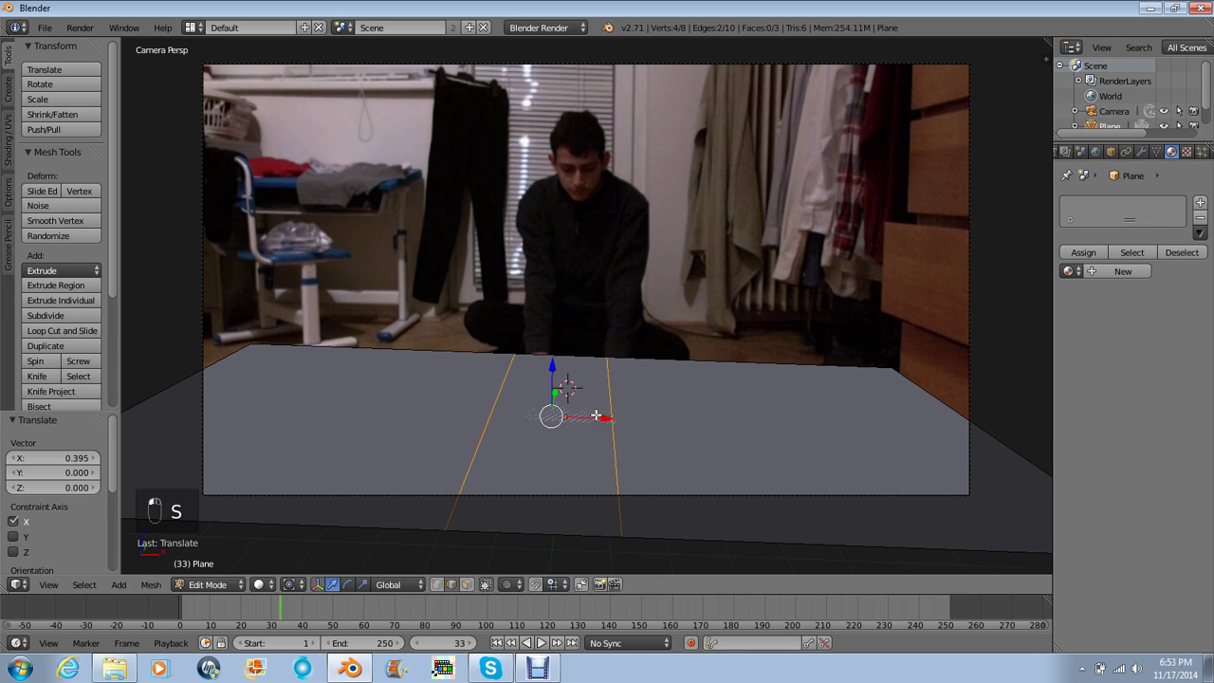
- Move the transmutation circle to layer 2 and select the large floor plane
{"action": "key", "text": "Tab"}
{"action": "key", "text": "m"}
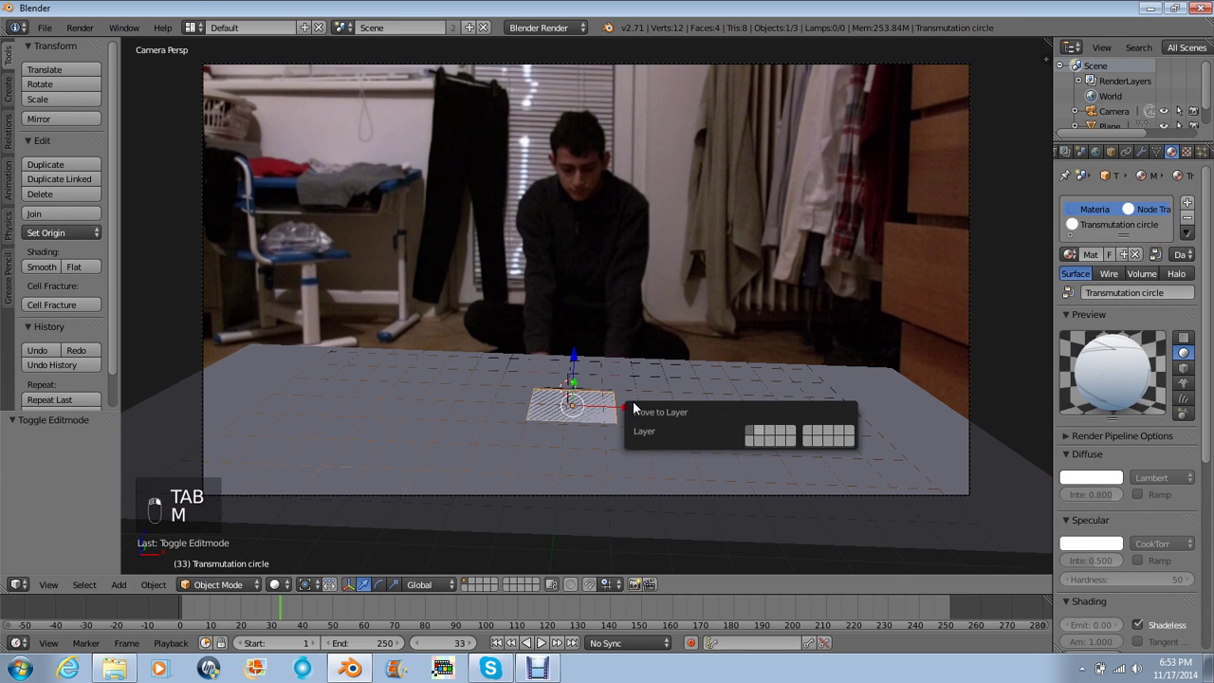
{"action": "key", "text": "2"}
{"action": "right_click", "coordinate": [517, 435]}
{"action": "key", "text": "Tab"}
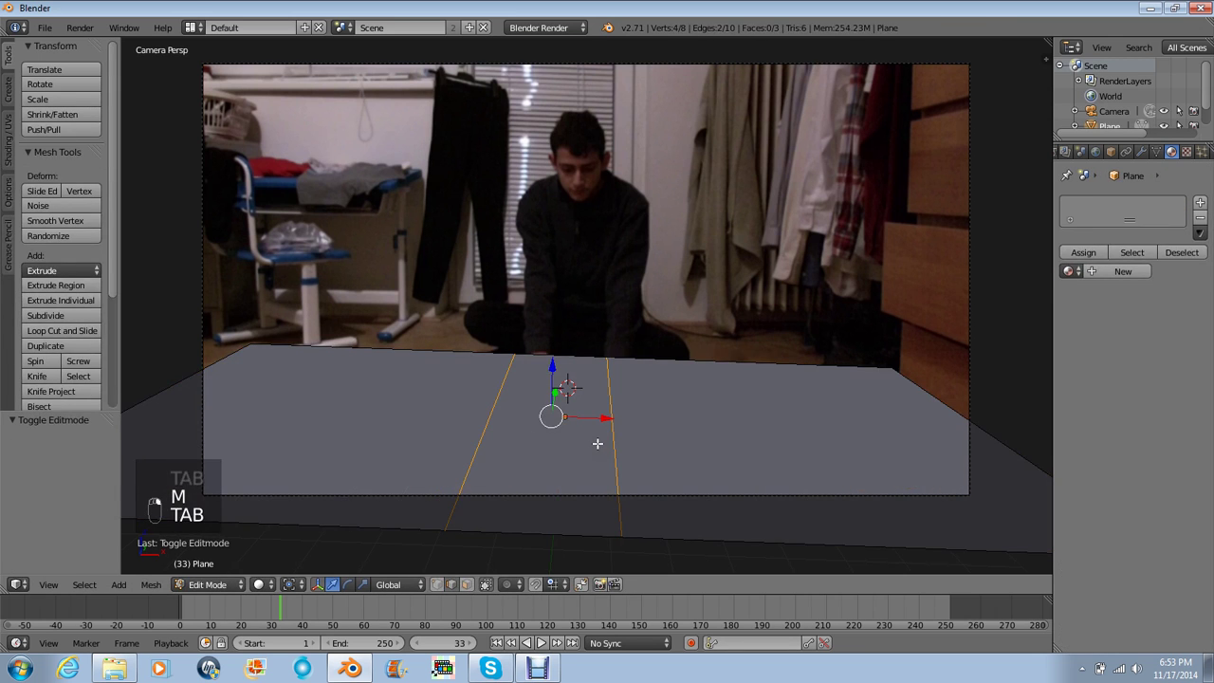
{"action": "key", "text": "ctrl+r"}
{"action": "left_click", "coordinate": [407, 442]}
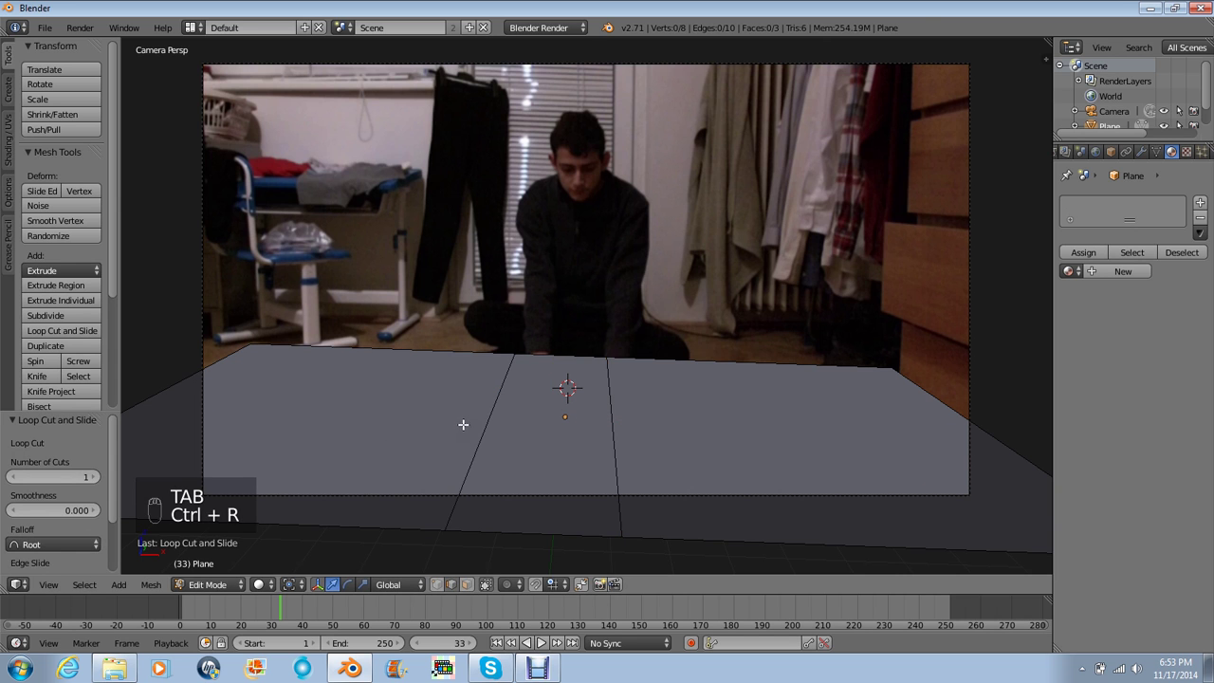
{"action": "key", "text": "Tab"}
- Show layers 1 and 2 together and cut two side-to-side loops into the large floor plane
{"action": "key", "text": "2"}
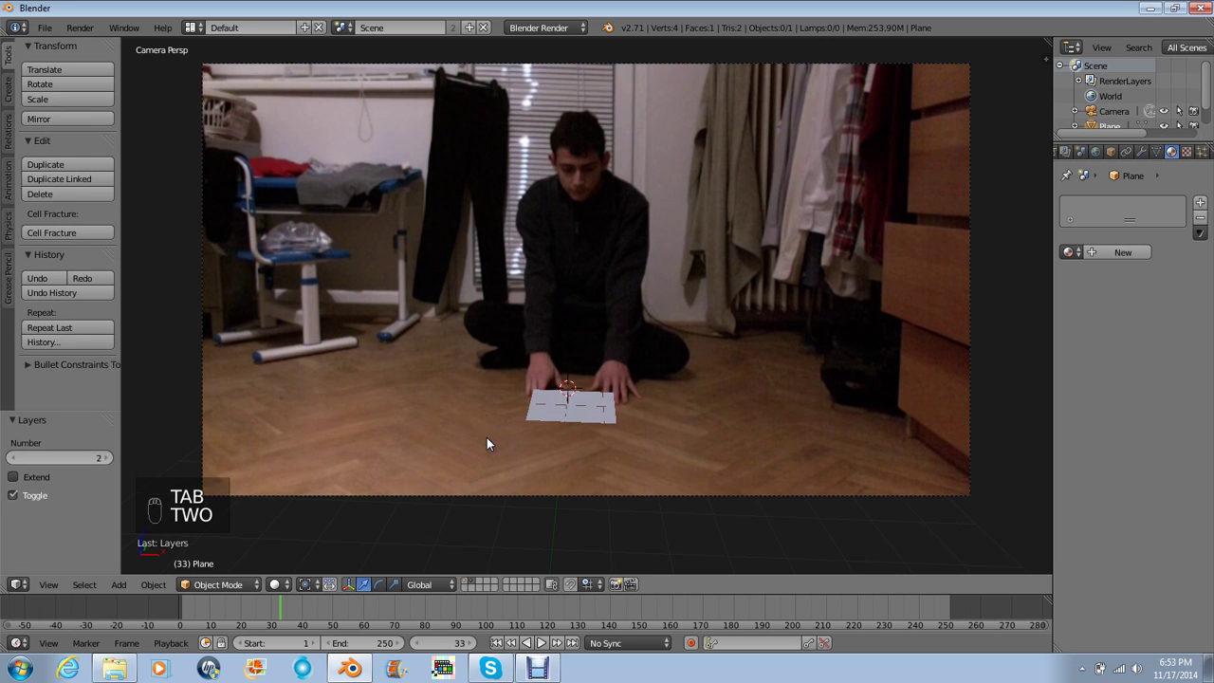
{"action": "key", "text": "shift+1"}
{"action": "key", "text": "Tab"}
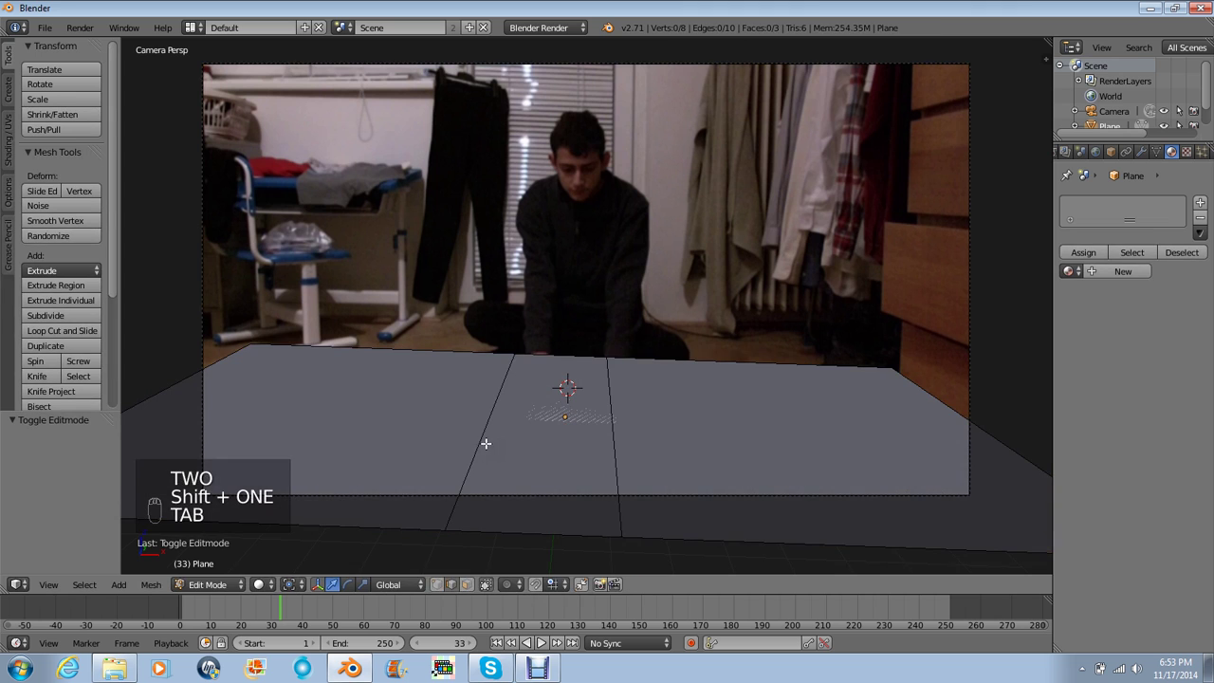
{"action": "key", "text": "ctrl+r"}
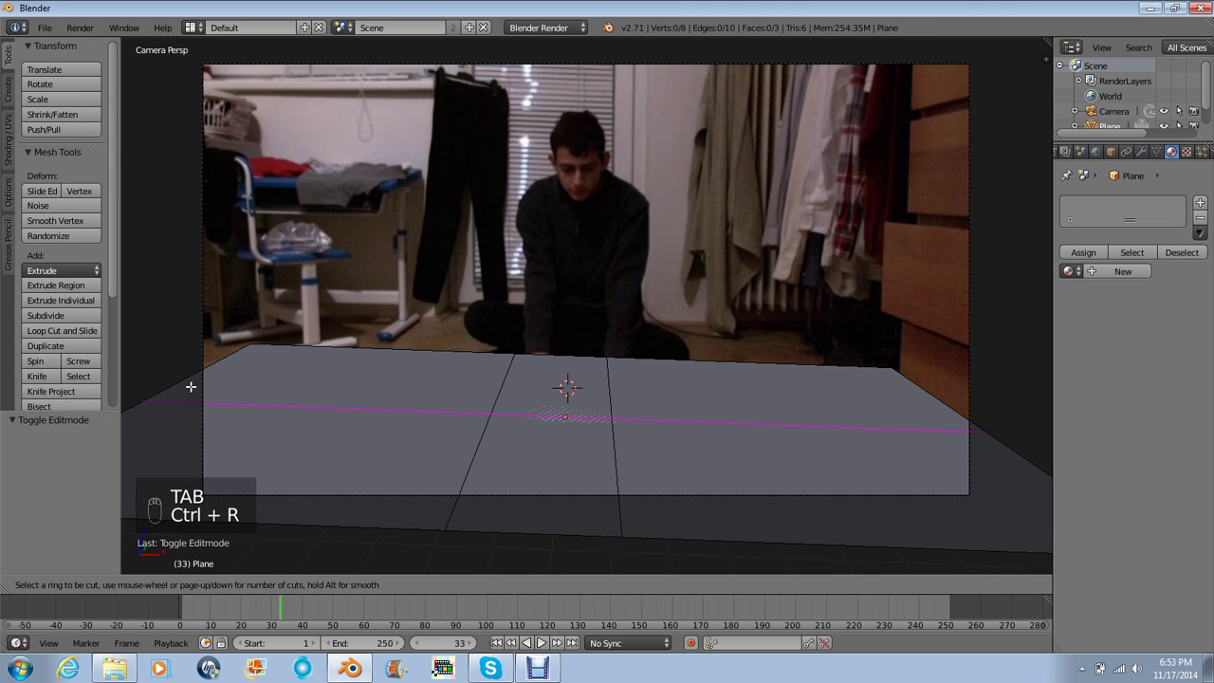
{"action": "scroll", "coordinate": [190, 385], "scroll_direction": "up", "scroll_amount": 1}
{"action": "left_click", "coordinate": [188, 398]}
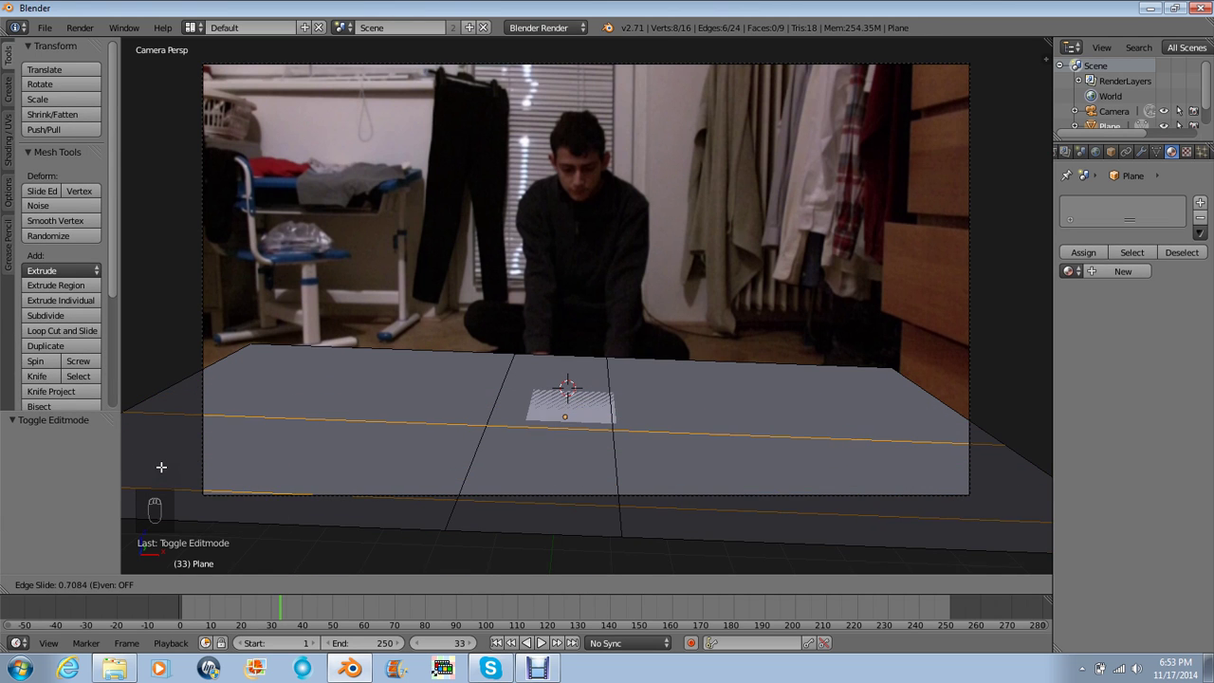
{"action": "left_click", "coordinate": [161, 466]}
- Scale the two side-to-side loops by 0.588 along Y and move them 0.378 along Y
{"action": "key", "text": "s"}
{"action": "key", "text": "y"}
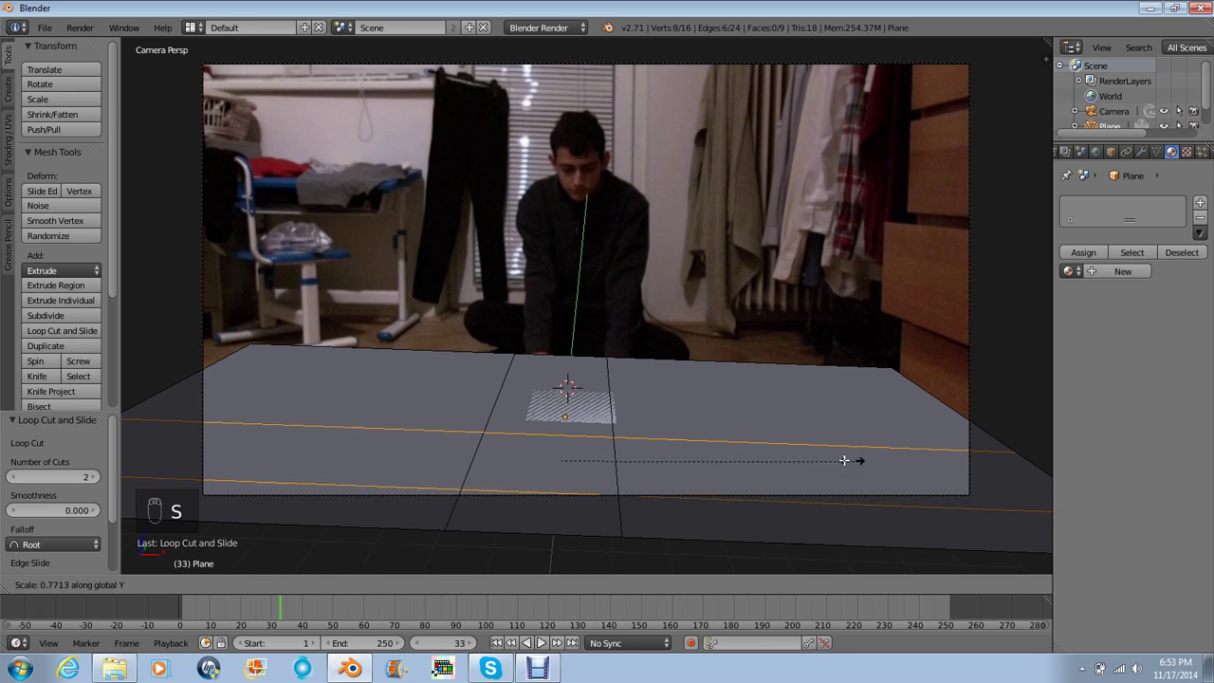
{"action": "left_click", "coordinate": [600, 434]}
{"action": "key", "text": "g"}
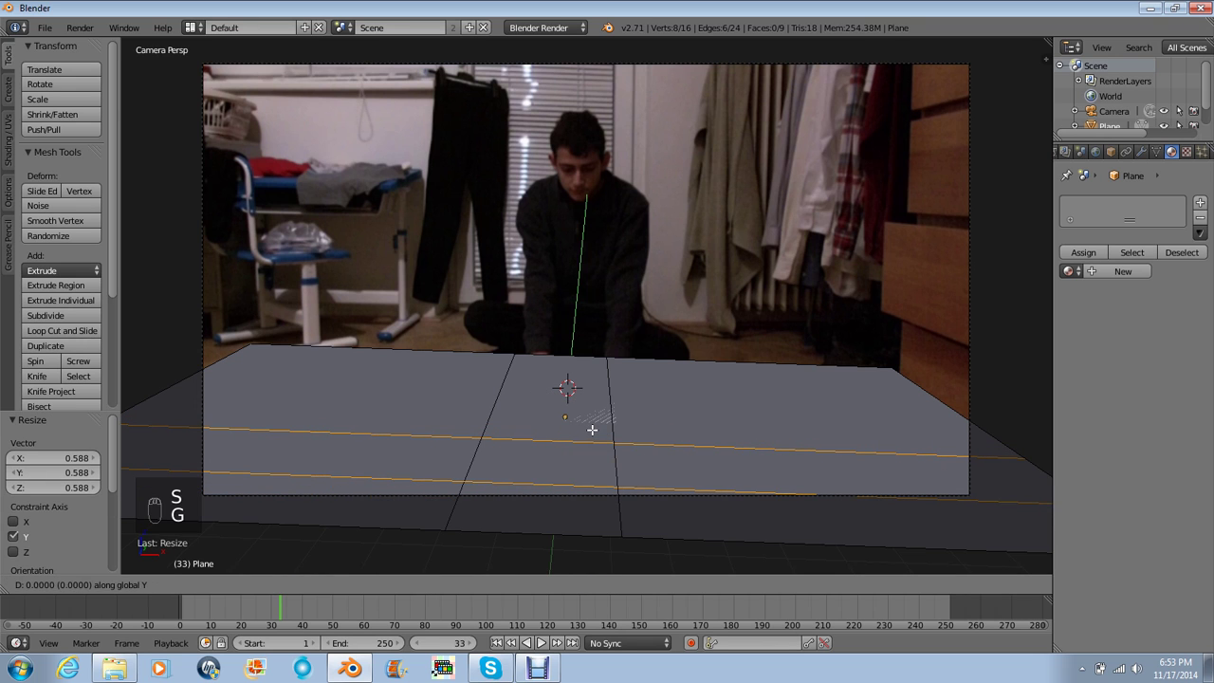
{"action": "key", "text": "y"}
{"action": "left_click", "coordinate": [615, 423]}
- Bring the two front-to-back loops closer together by scaling them along X, and clear the selection
{"action": "left_click", "coordinate": [506, 401], "text": "alt+shift"}
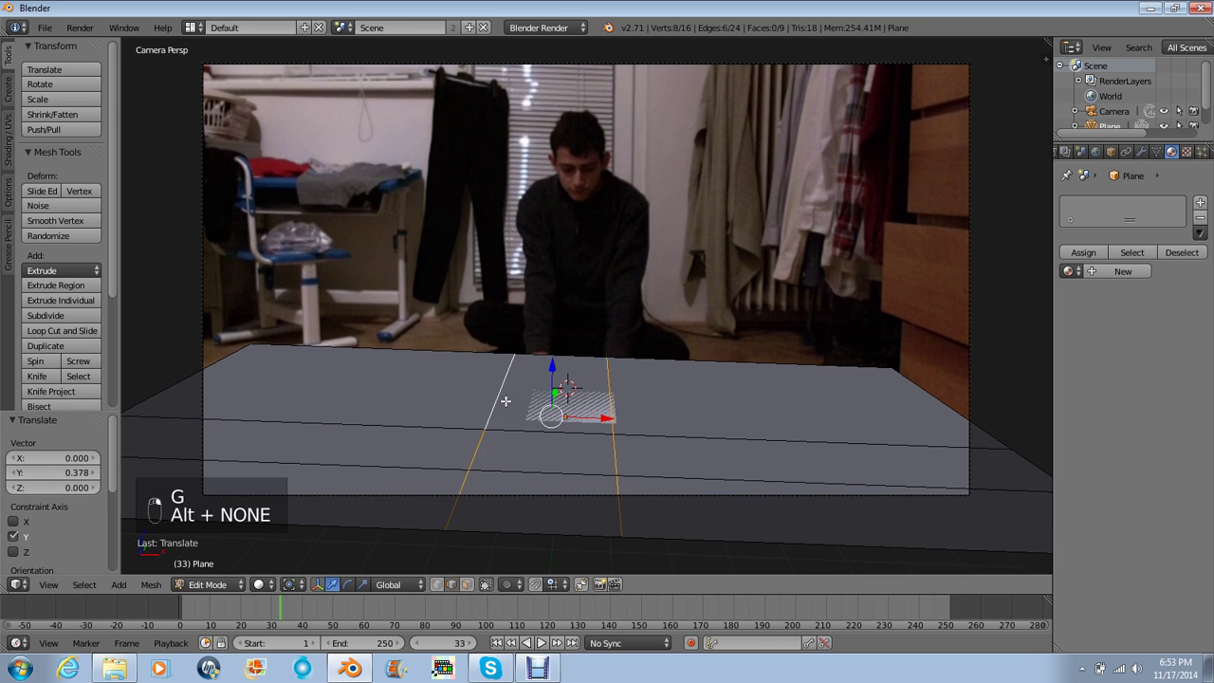
{"action": "key", "text": "s"}
{"action": "key", "text": "x"}
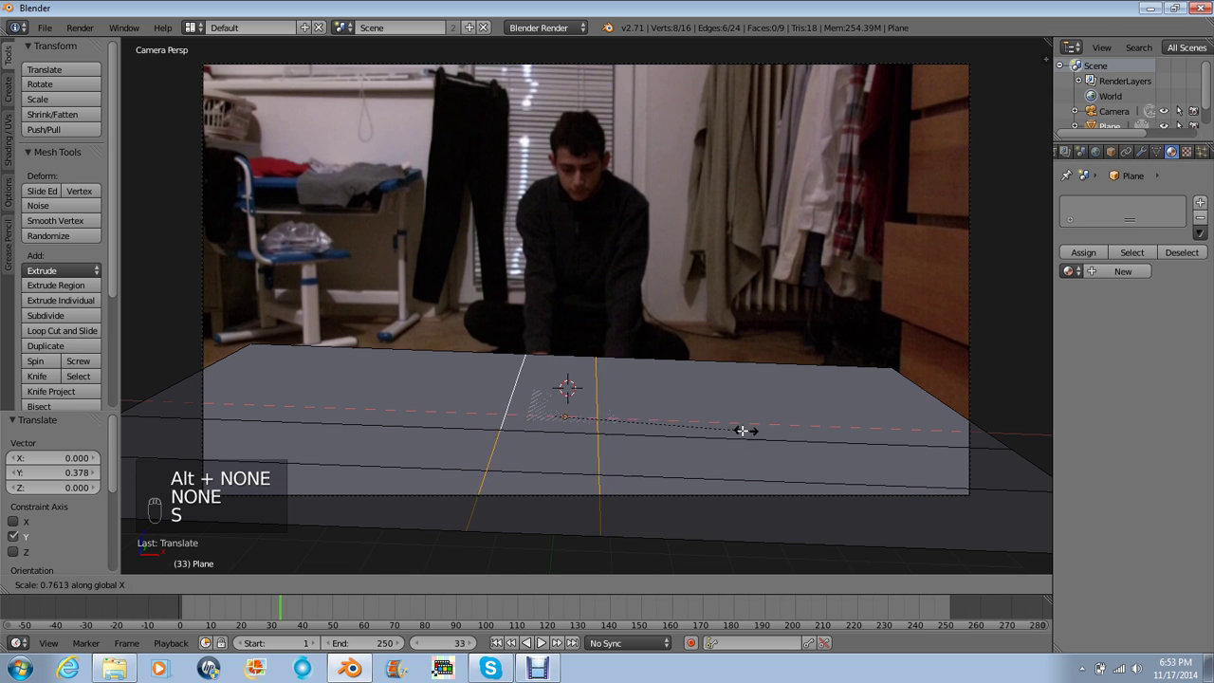
{"action": "left_click", "coordinate": [690, 423]}
{"action": "key", "text": "a"}
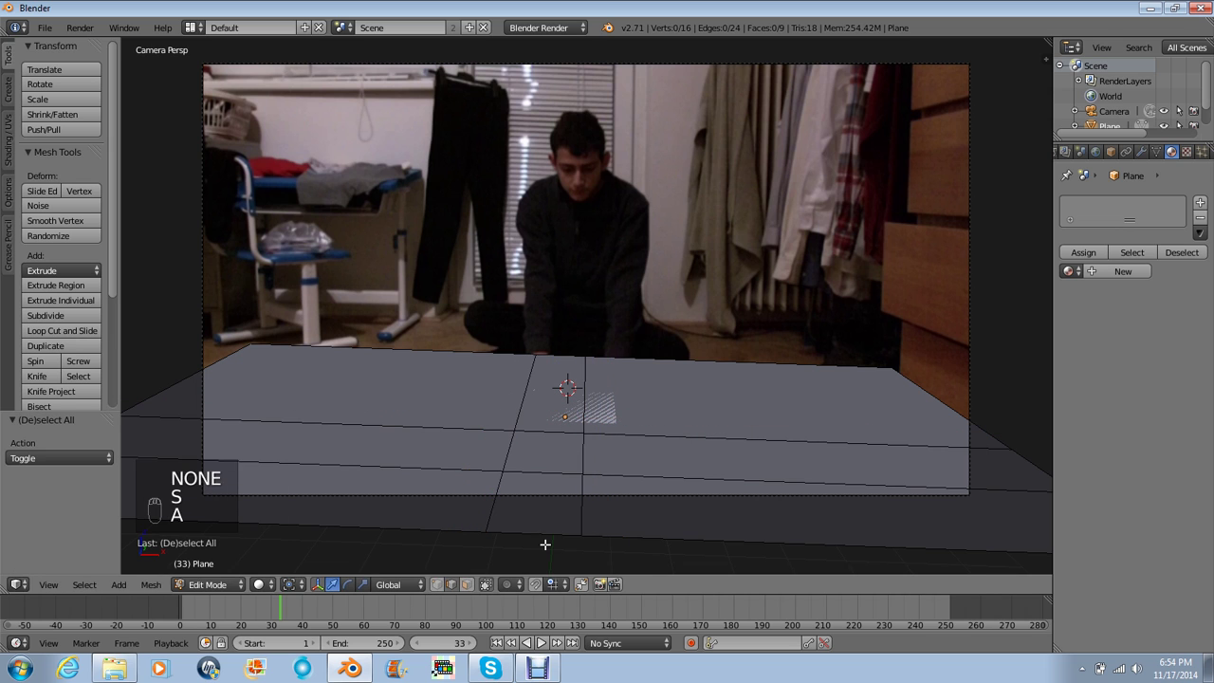
- Add one loop cut just outside the right front-to-back loop and another just behind the rear side-to-side loop
{"action": "key", "text": "ctrl+r"}
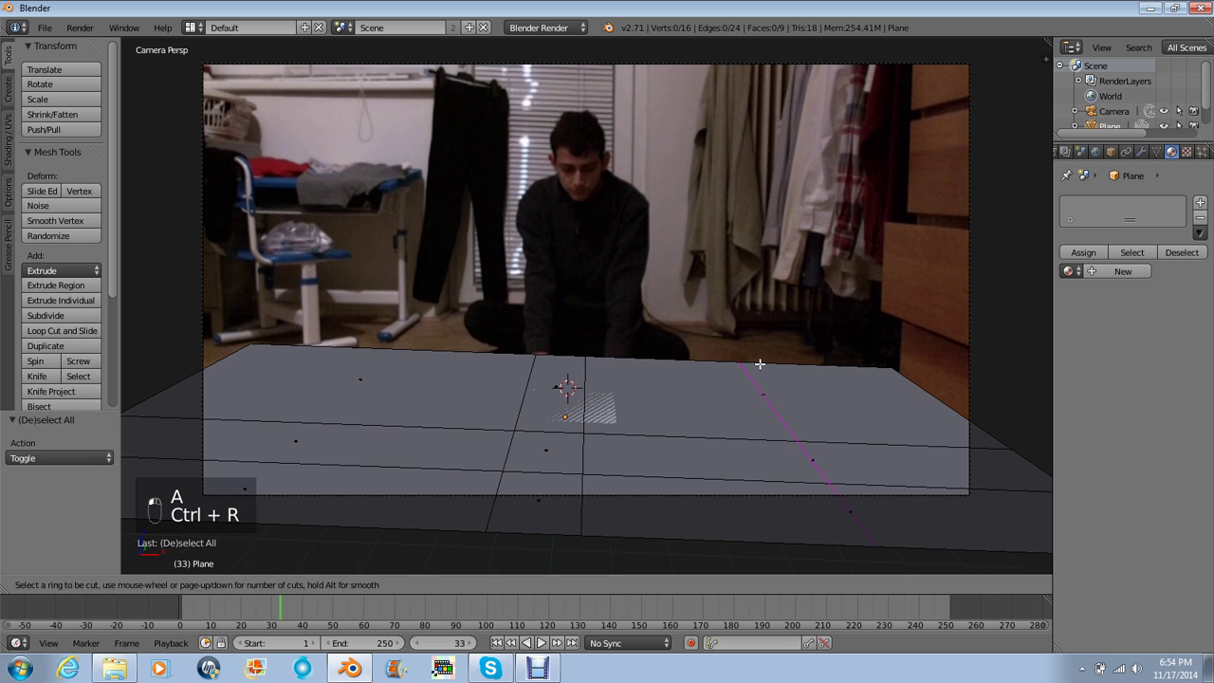
{"action": "left_click", "coordinate": [759, 366]}
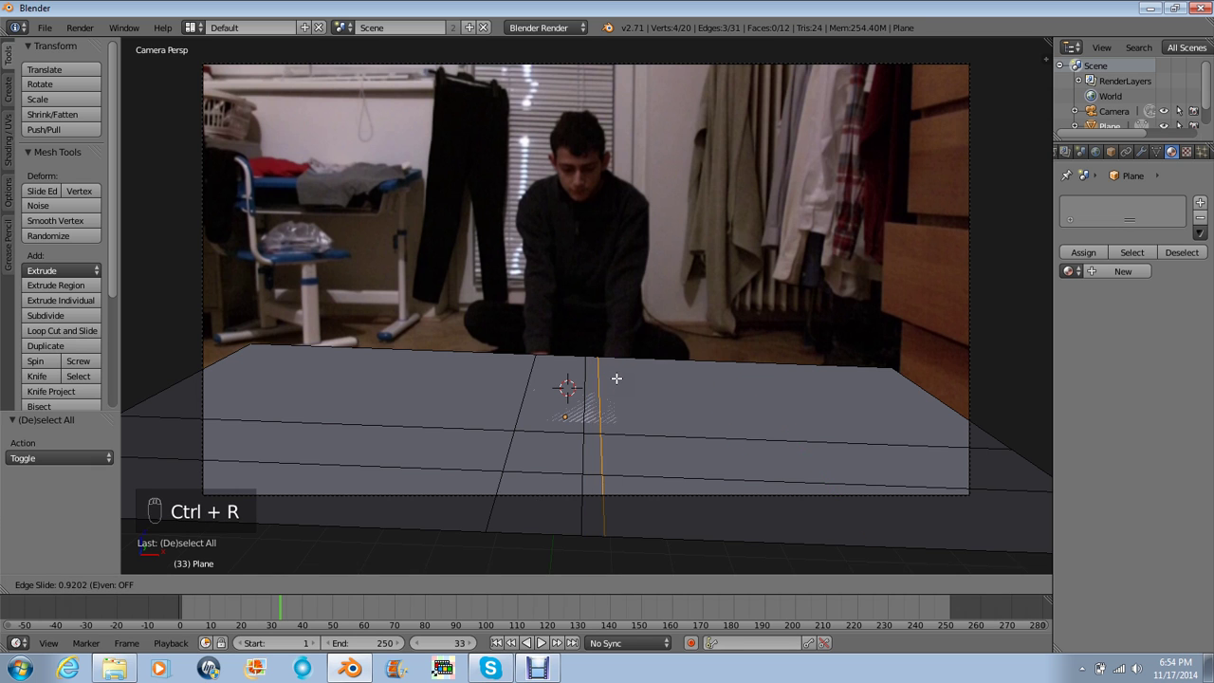
{"action": "left_click", "coordinate": [624, 381]}
{"action": "key", "text": "ctrl+r"}
{"action": "left_click", "coordinate": [216, 366]}
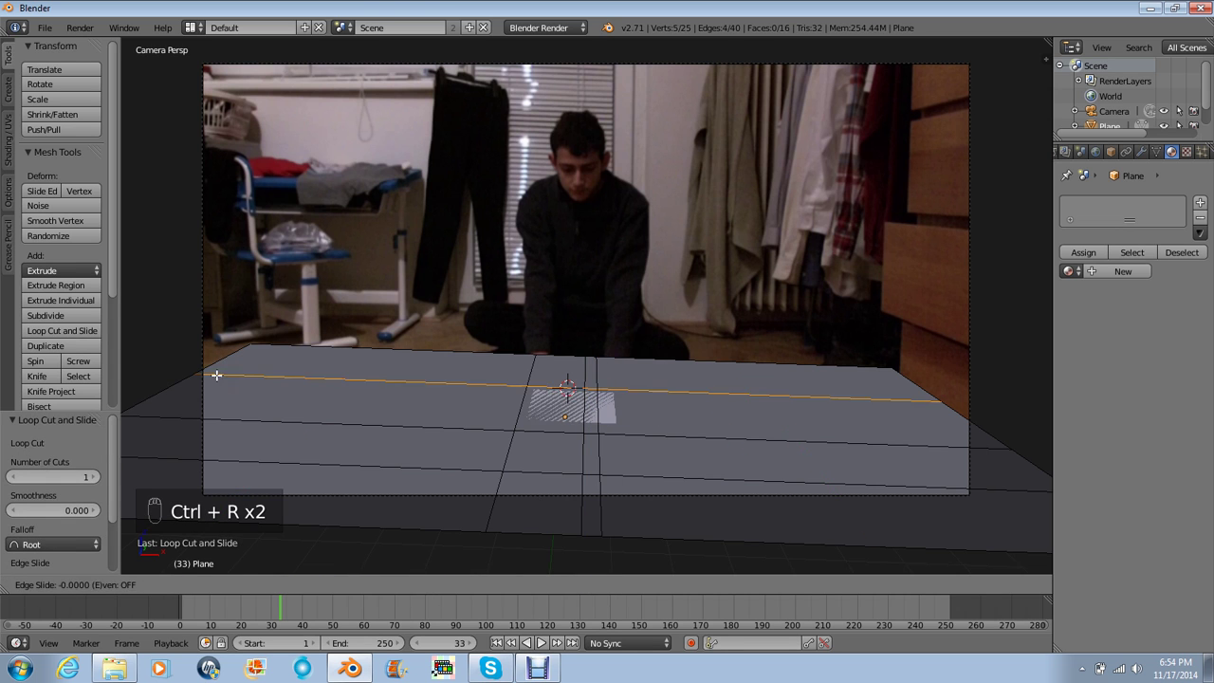
{"action": "left_click", "coordinate": [182, 434]}
- Add one loop cut just outside the left front-to-back loop and another just in front of the nearer side-to-side loop
{"action": "key", "text": "ctrl+r"}
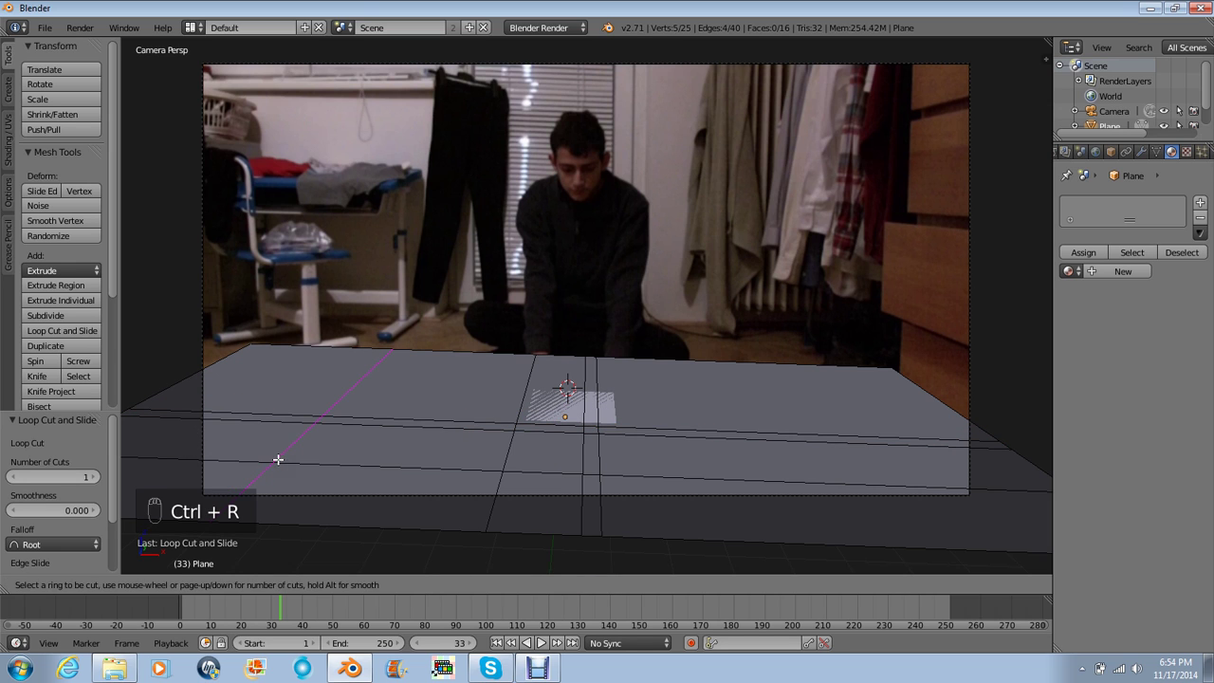
{"action": "left_click", "coordinate": [303, 462]}
{"action": "left_click", "coordinate": [490, 467]}
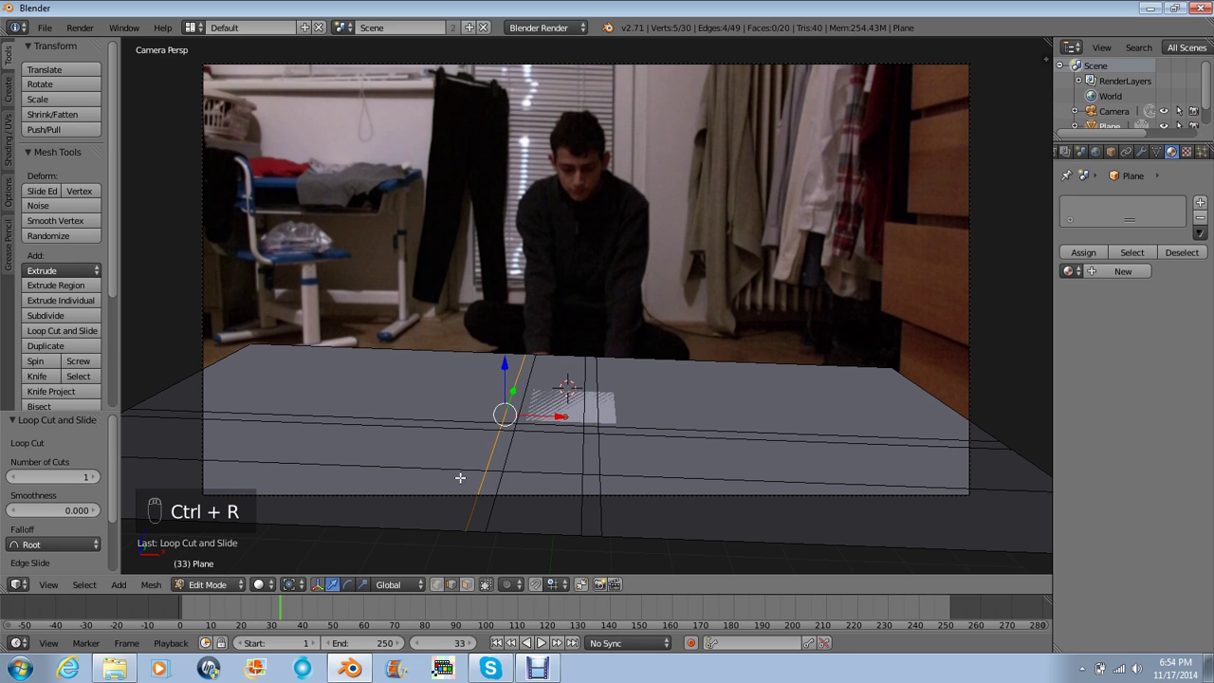
{"action": "key", "text": "ctrl+r"}
{"action": "left_click", "coordinate": [493, 504]}
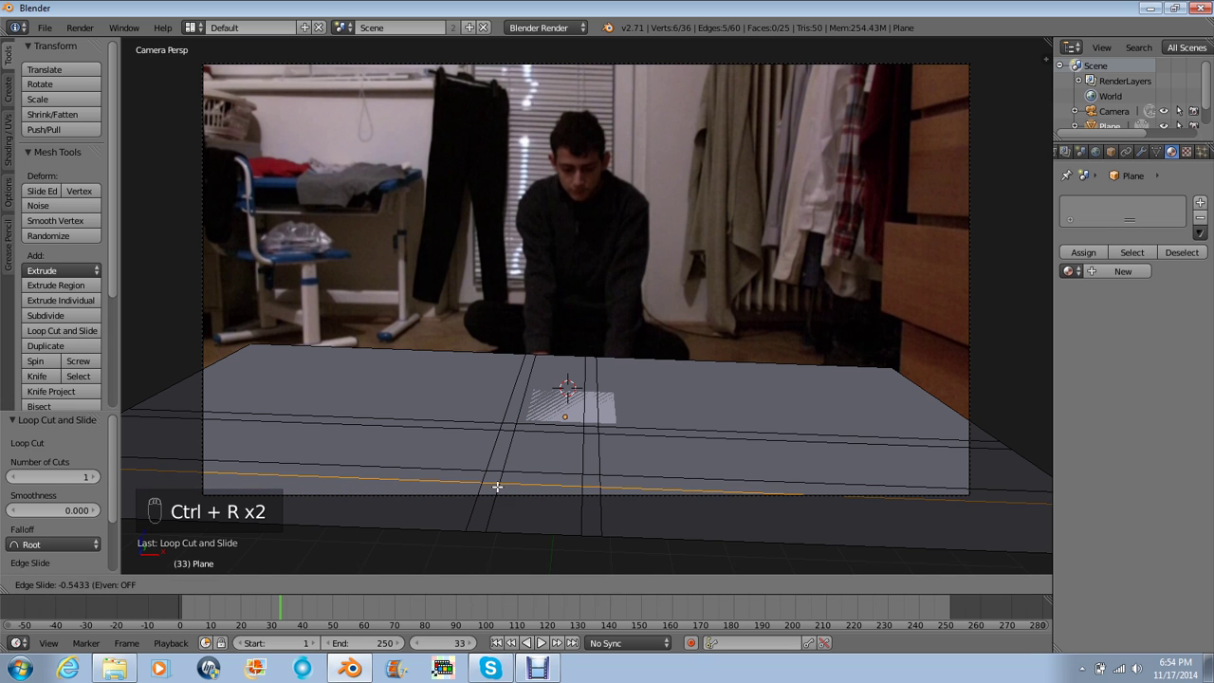
{"action": "left_click", "coordinate": [497, 486]}
- Unwrap the whole floor plane with Project From View and return to Object Mode
{"action": "key", "text": "a"}
{"action": "key", "text": "a"}
{"action": "key", "text": "a"}
{"action": "key", "text": "u"}
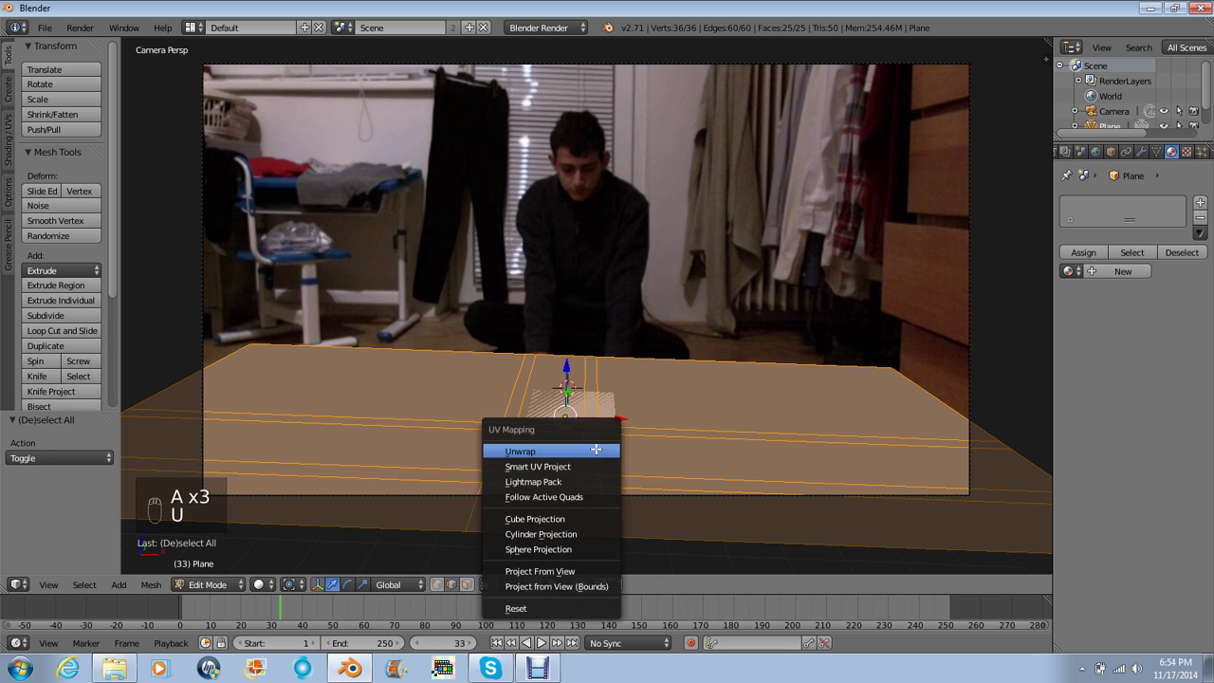
{"action": "left_click", "coordinate": [576, 570]}
{"action": "key", "text": "Tab"}
- Hide the tool shelf, split the 3D view in two, and make the new area a UV/Image Editor
{"action": "key", "text": "t"}
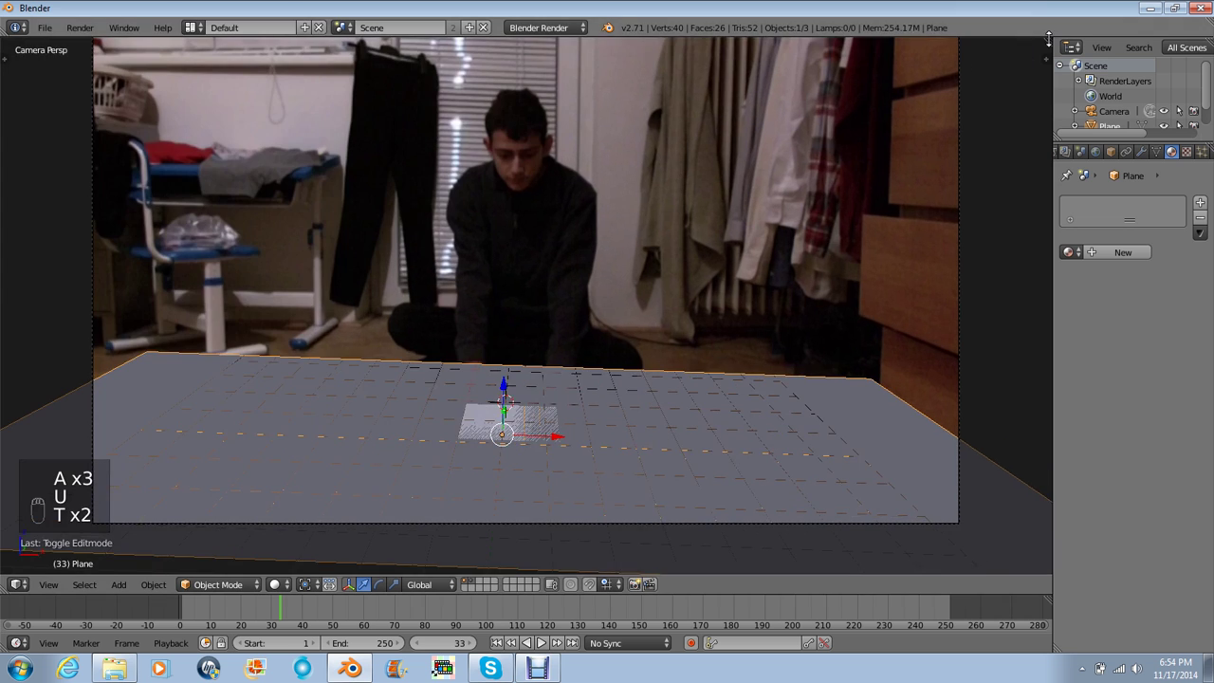
{"action": "left_click_drag", "start_coordinate": [1047, 41], "coordinate": [575, 87]}
{"action": "left_click", "coordinate": [595, 588]}
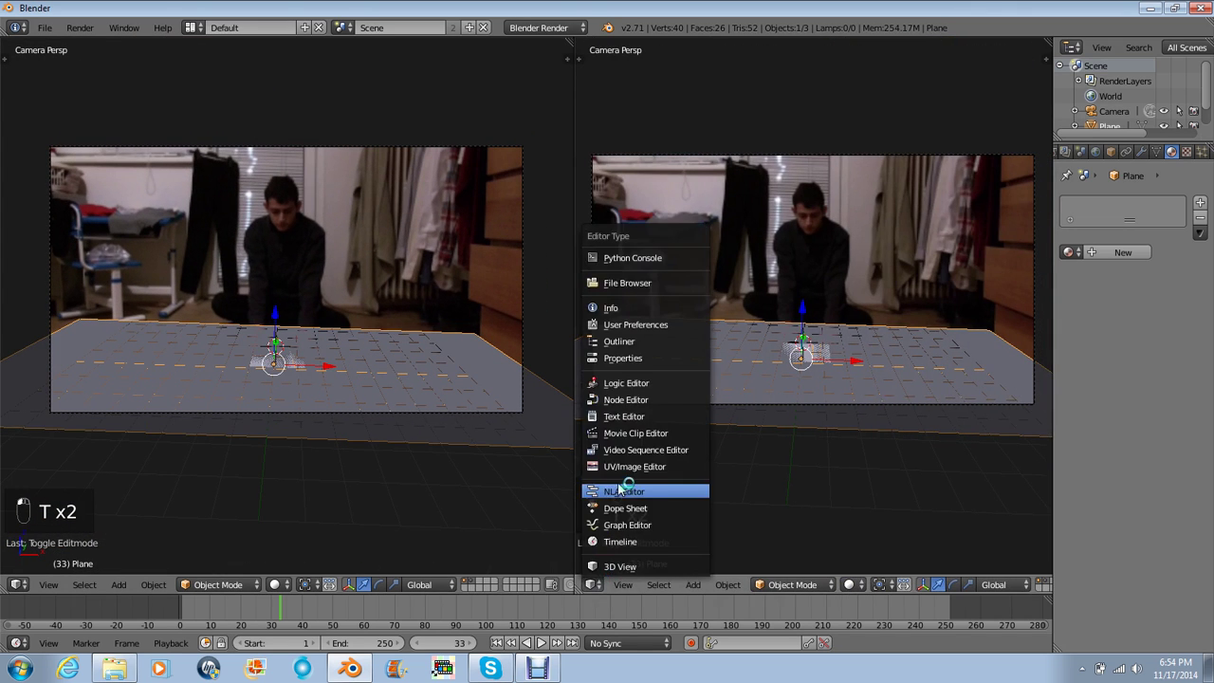
{"action": "left_click", "coordinate": [631, 490]}
- Check the floor plane's projected UV layout and the images available for it
{"action": "key", "text": "Tab"}
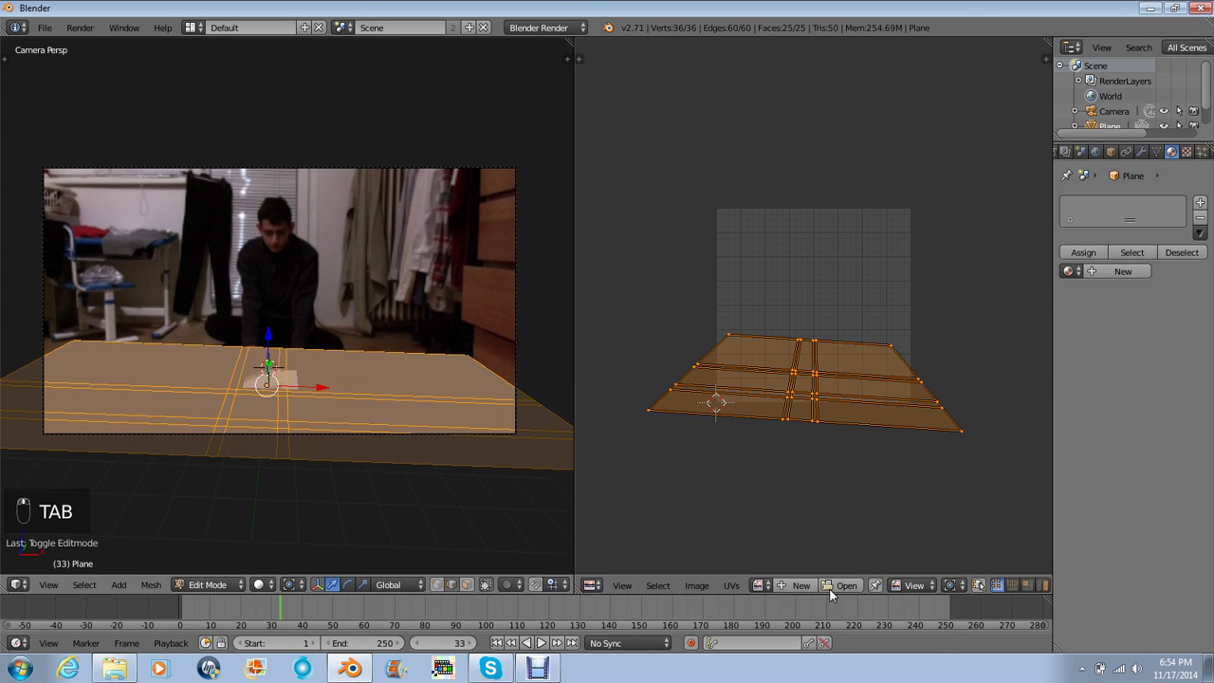
{"action": "left_click", "coordinate": [760, 585]}
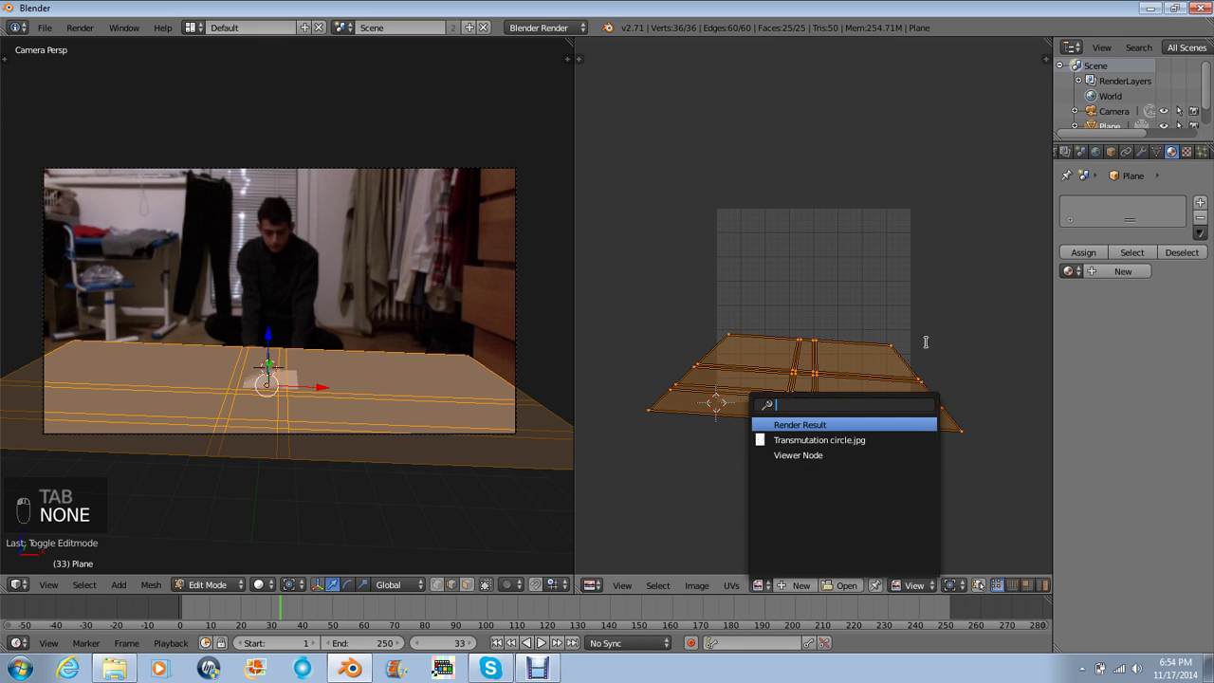
{"action": "key", "text": "Escape"}
{"action": "key", "text": "Tab"}
- Create a new material for the floor plane and name it Floor
{"action": "left_click", "coordinate": [1069, 253]}
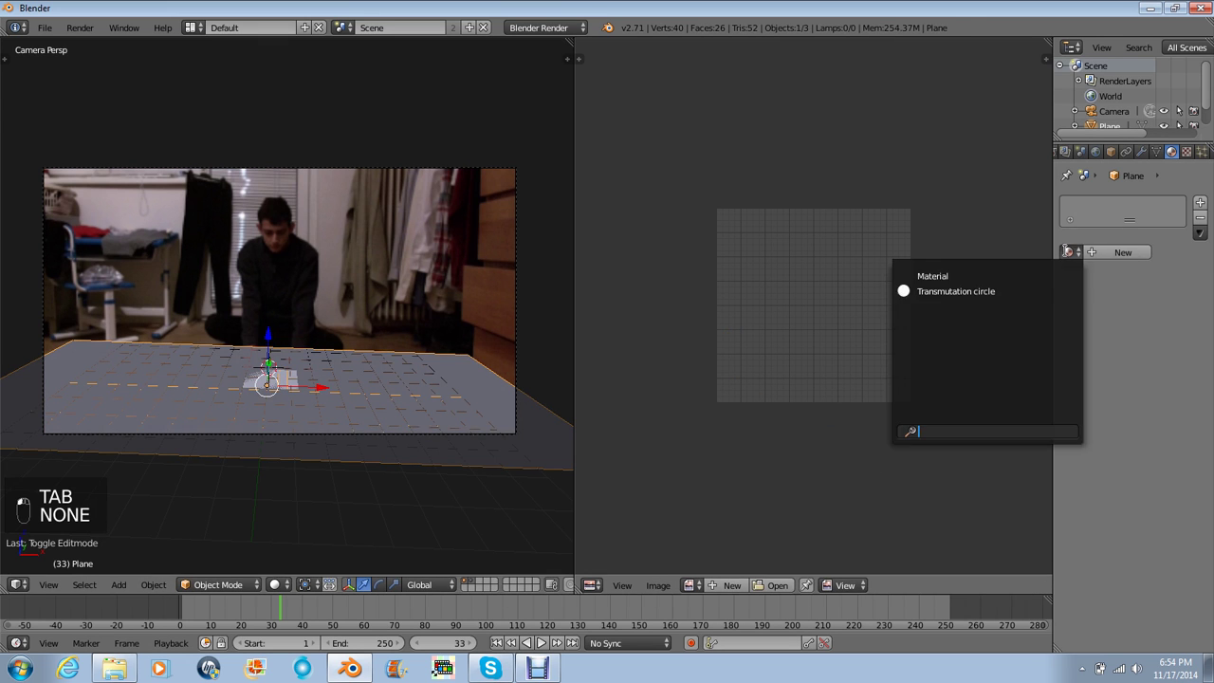
{"action": "left_click", "coordinate": [1107, 252]}
{"action": "left_click", "coordinate": [1087, 251]}
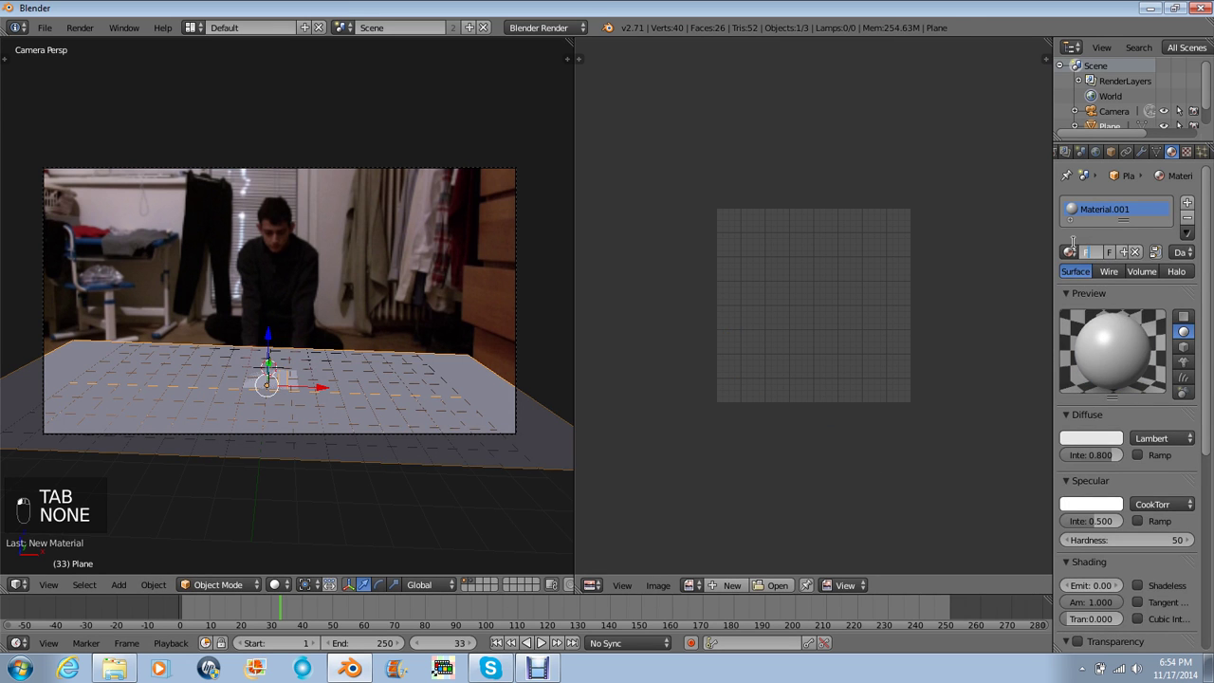
{"action": "type", "text": "Floor"}
{"action": "key", "text": "Return"}
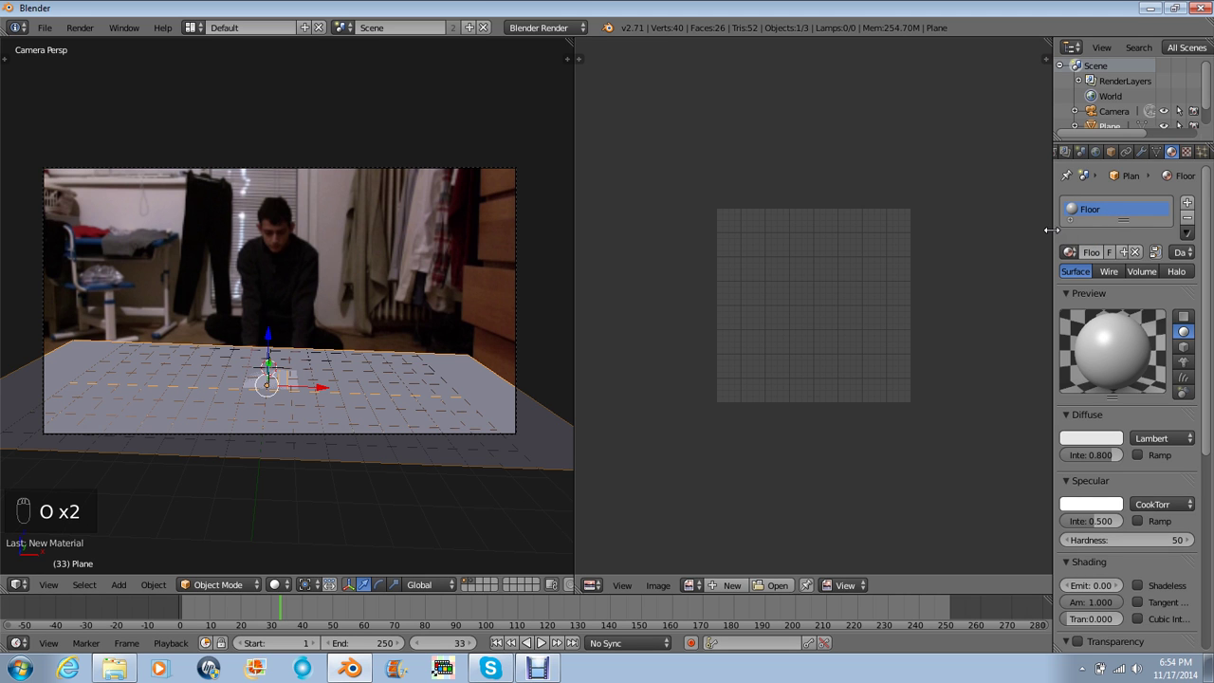
- Widen the material settings, raise the Floor material's diffuse color to full white, and make it shadeless
{"action": "left_click_drag", "start_coordinate": [1051, 229], "coordinate": [978, 230]}
{"action": "left_click", "coordinate": [1048, 446]}
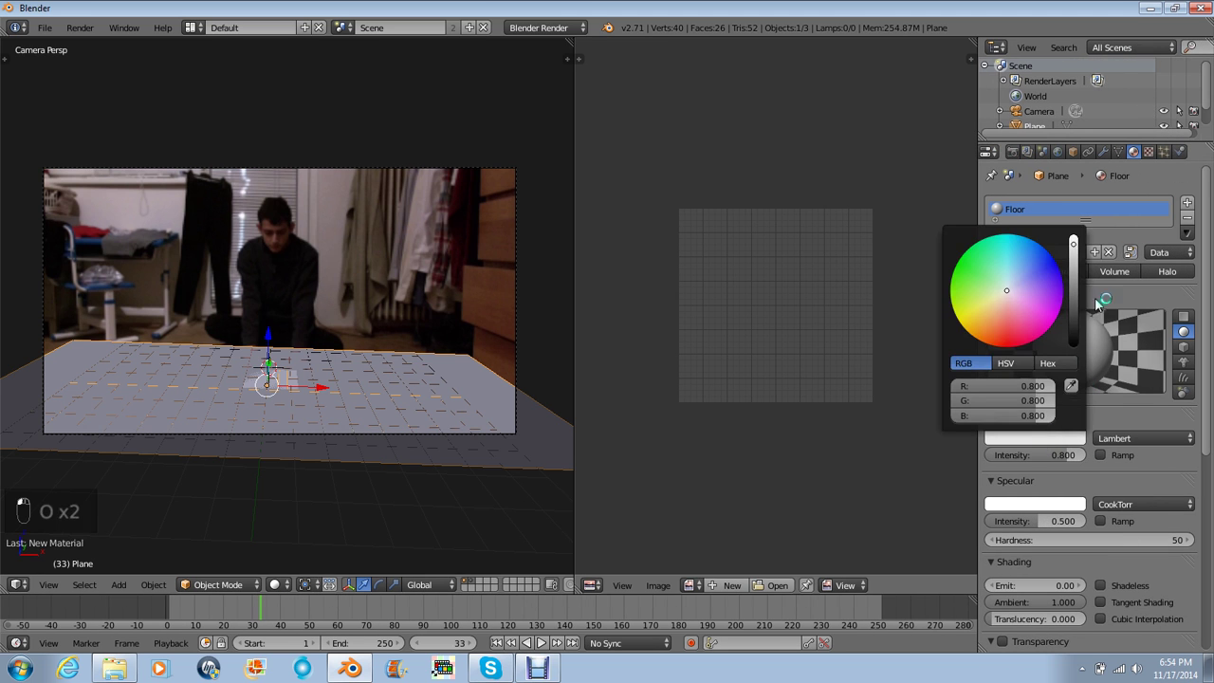
{"action": "left_click", "coordinate": [1072, 236]}
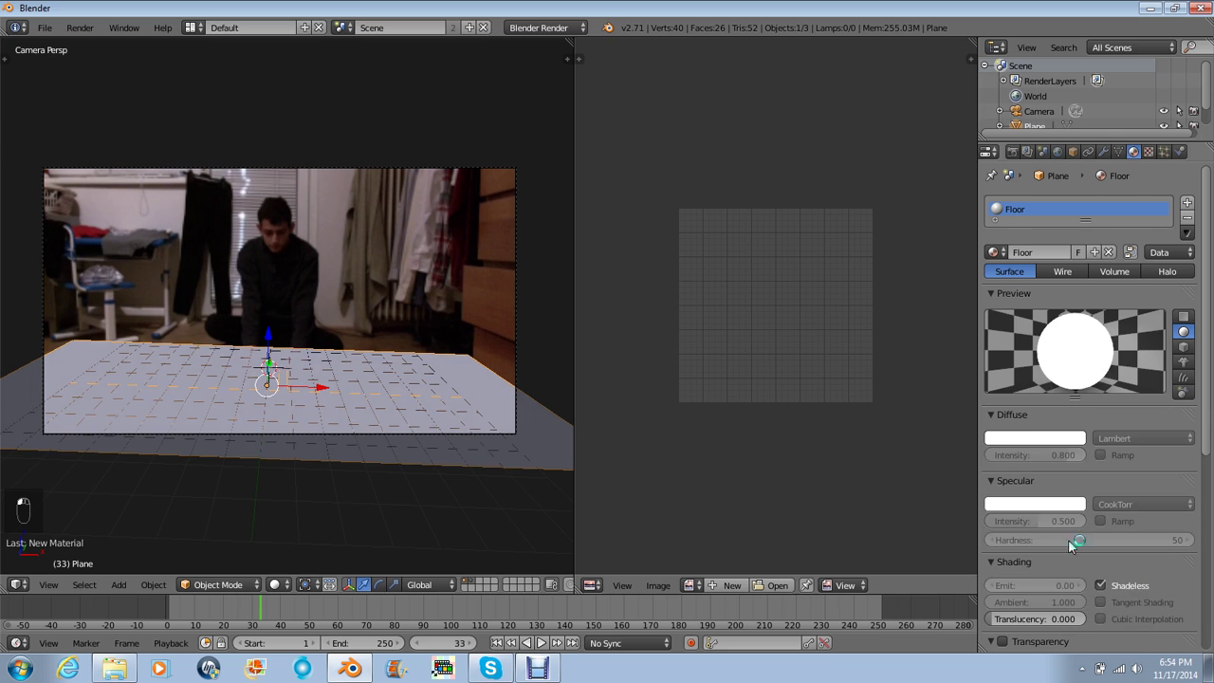
- Add a texture named Backtround to the Floor material and set its type to Image or Movie
{"action": "left_click", "coordinate": [1149, 152]}
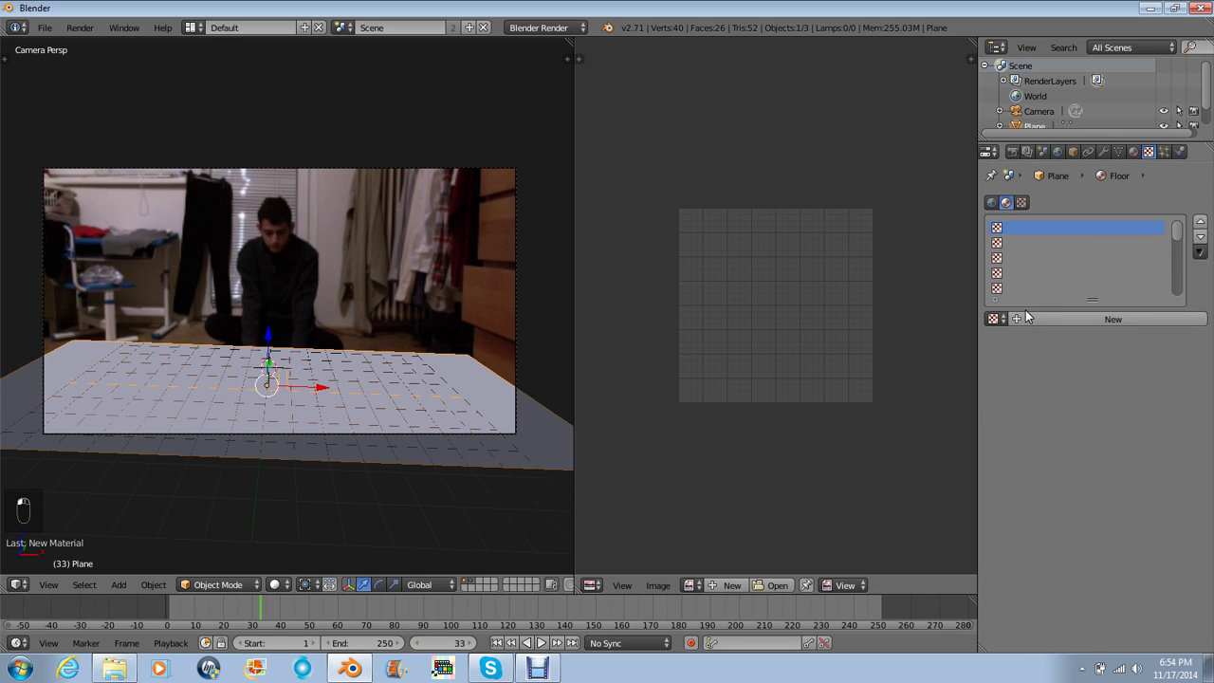
{"action": "left_click", "coordinate": [994, 318]}
{"action": "left_click", "coordinate": [1059, 321]}
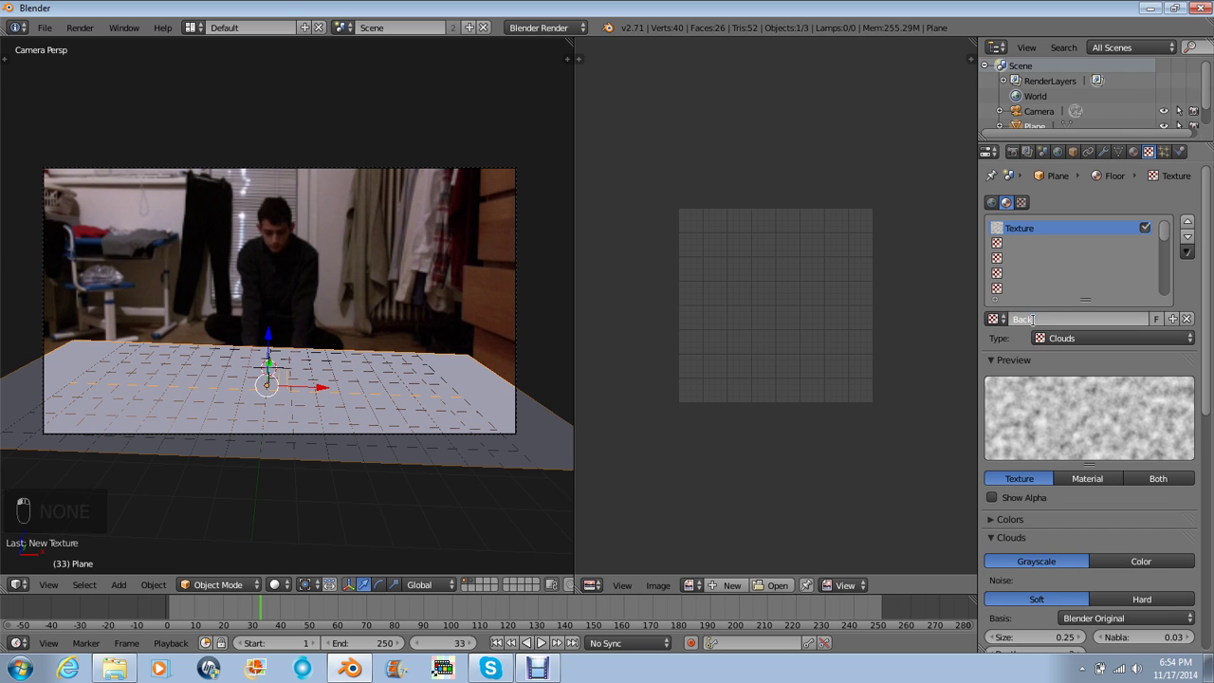
{"action": "type", "text": "nd"}
{"action": "key", "text": "Return"}
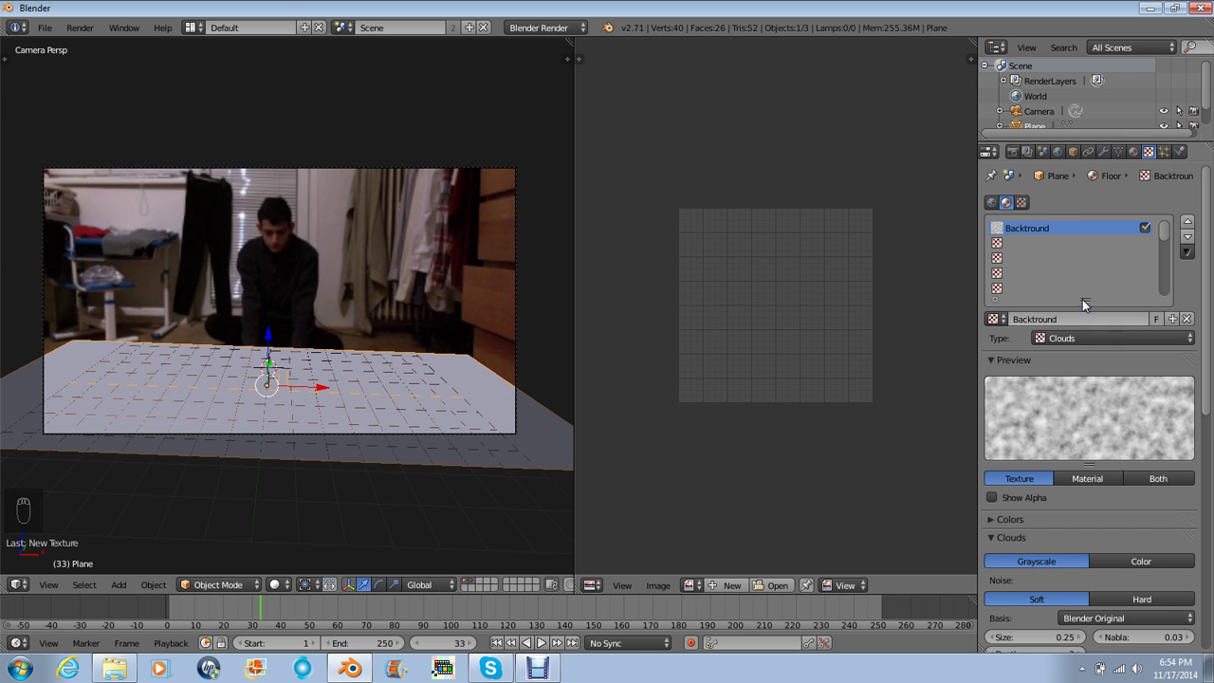
{"action": "left_click", "coordinate": [1090, 336]}
{"action": "left_click", "coordinate": [1081, 238]}
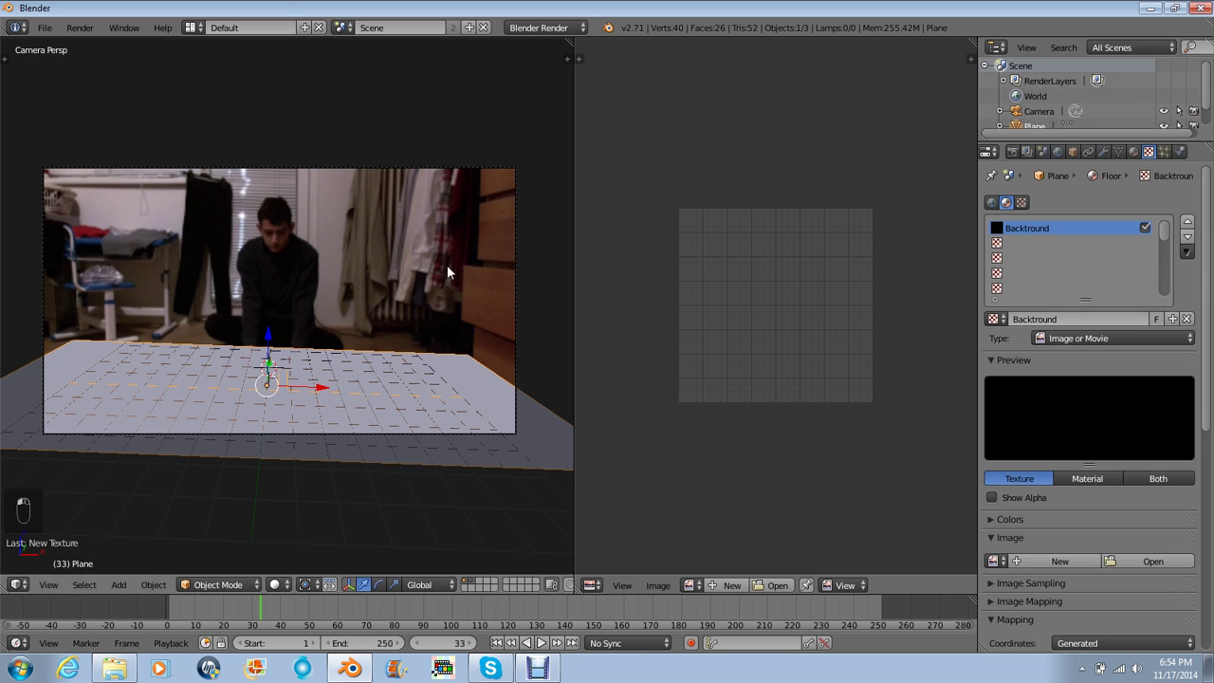
- Load the movie CLIP0002.AVI from the FMA tutorial's Sources folder into the Backtround texture
{"action": "left_click", "coordinate": [994, 561]}
{"action": "left_click", "coordinate": [1144, 561]}
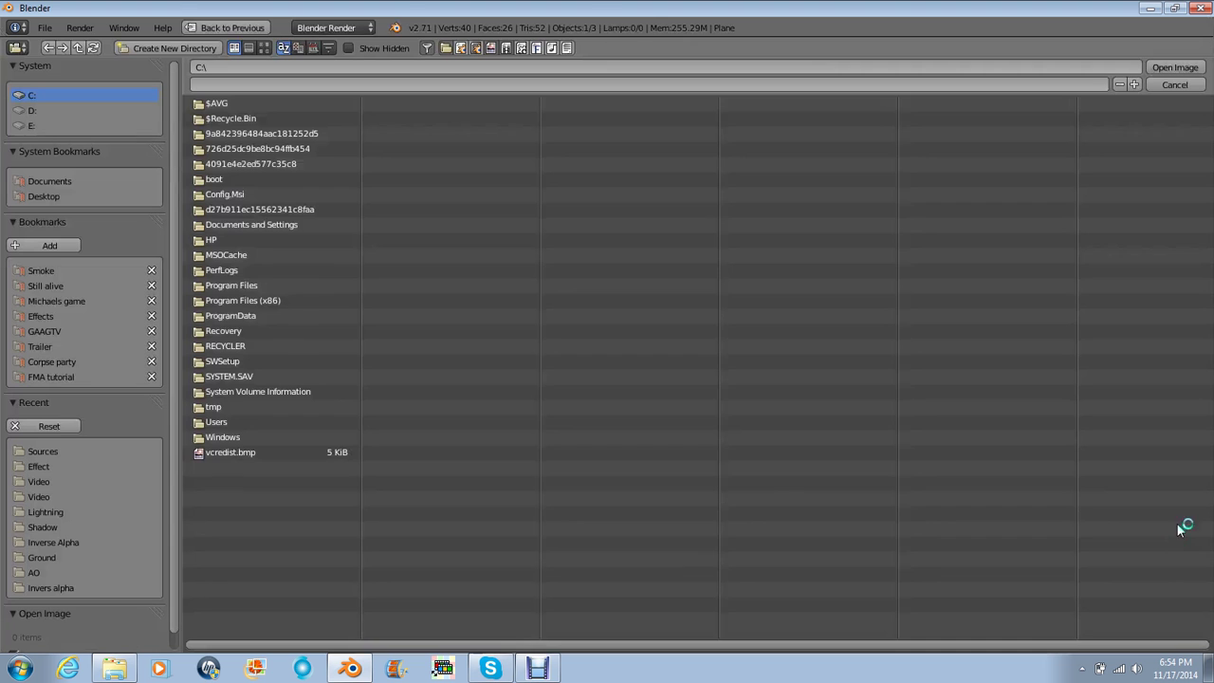
{"action": "left_click", "coordinate": [114, 377]}
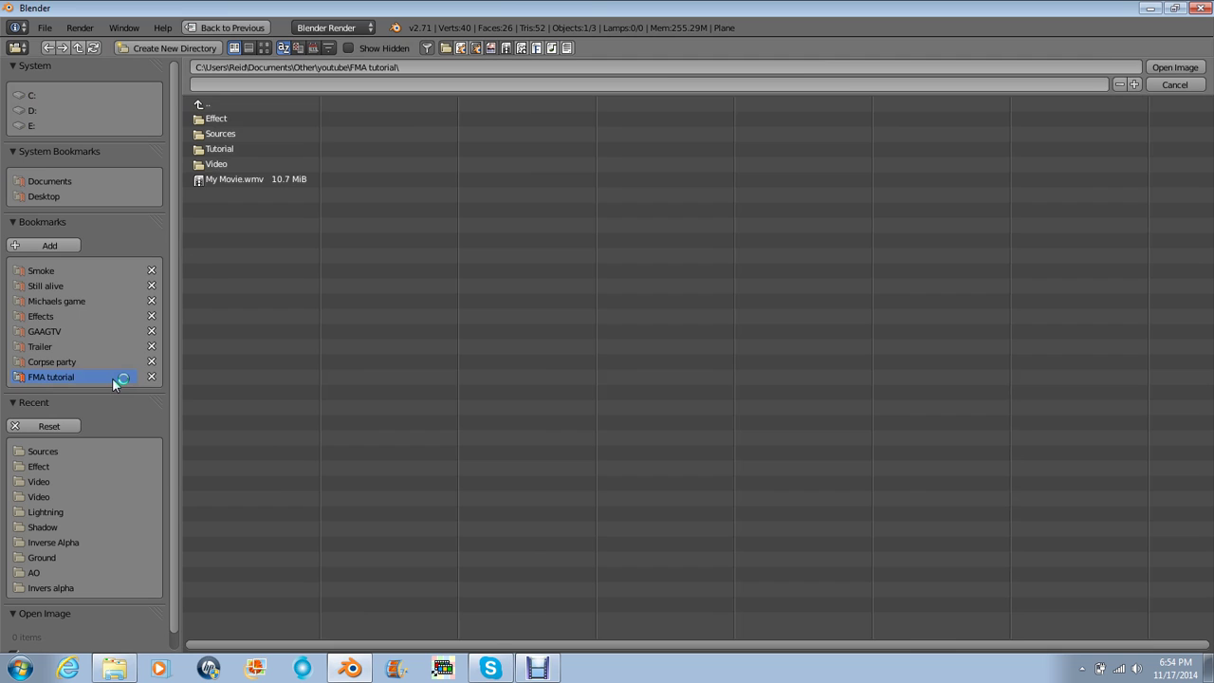
{"action": "left_click", "coordinate": [225, 106]}
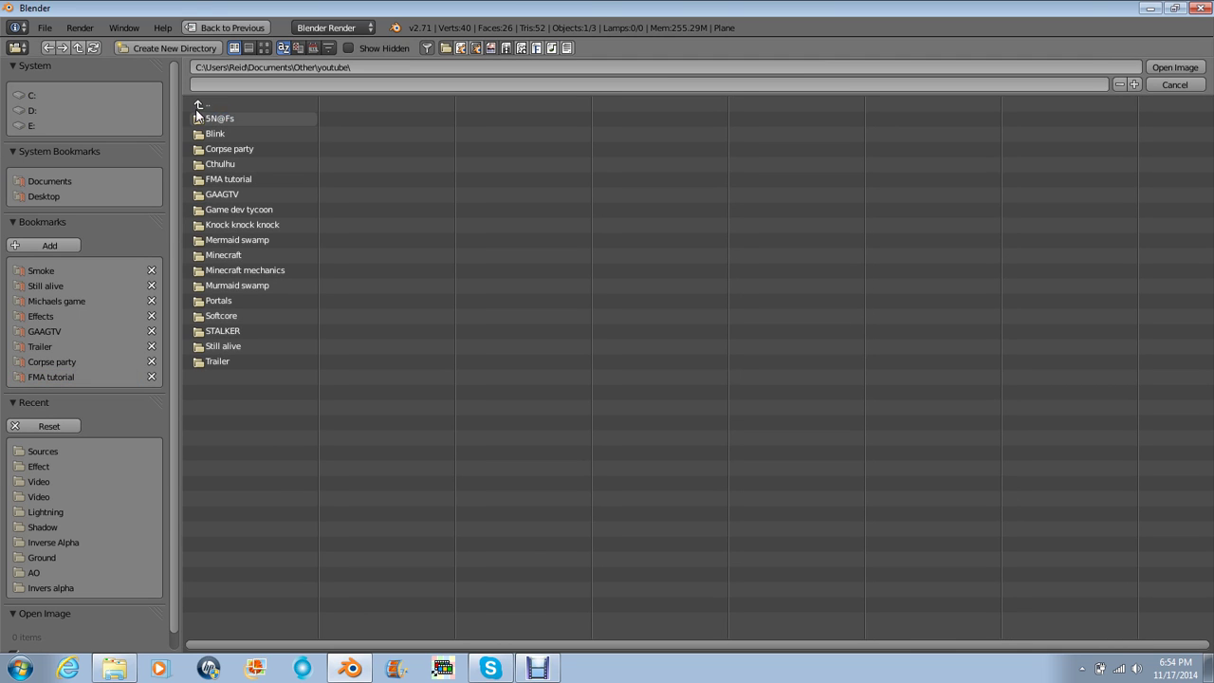
{"action": "left_click", "coordinate": [52, 46]}
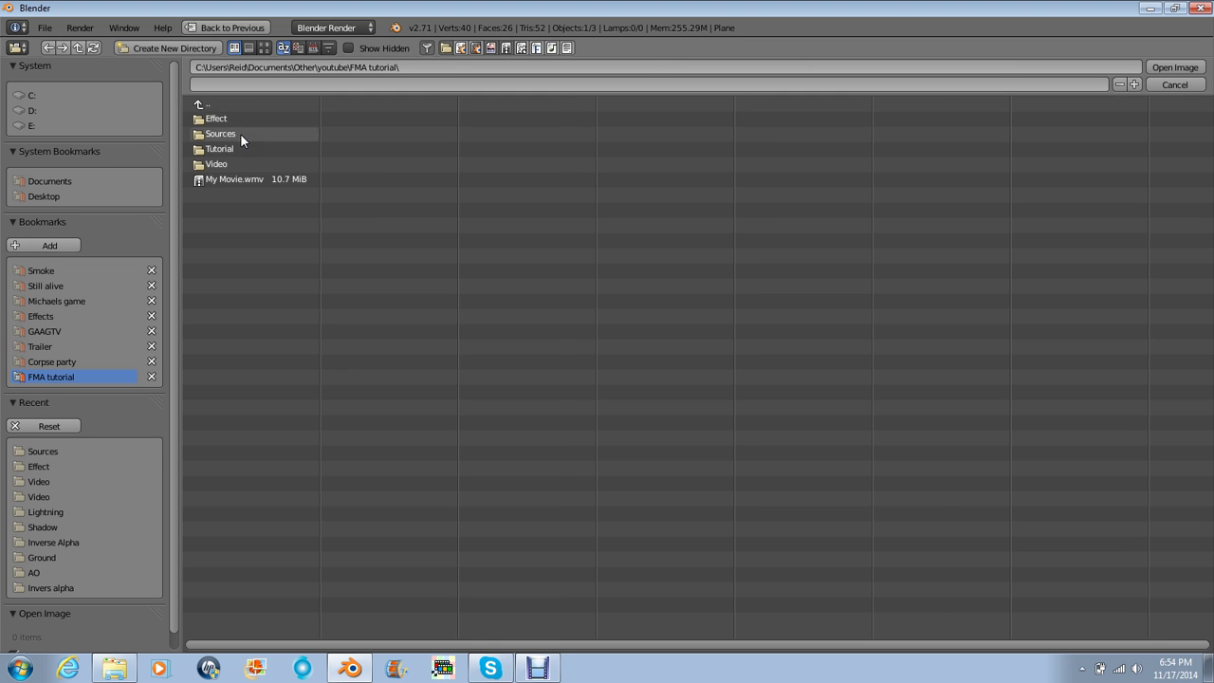
{"action": "left_click", "coordinate": [240, 132]}
{"action": "double_click", "coordinate": [244, 136]}
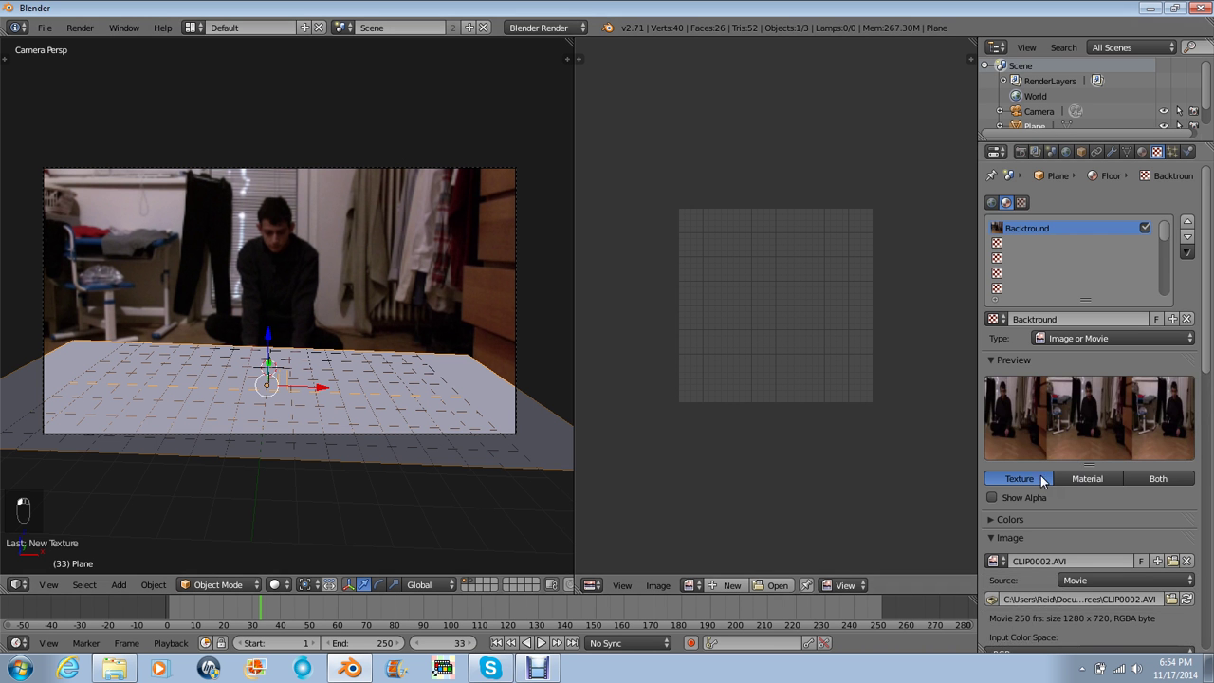
- Set the Backtround texture's mapping coordinates to UV
{"action": "scroll", "coordinate": [1086, 527], "scroll_direction": "down", "scroll_amount": 5}
{"action": "scroll", "coordinate": [1089, 585], "scroll_direction": "down", "scroll_amount": 2}
{"action": "left_click", "coordinate": [1108, 587]}
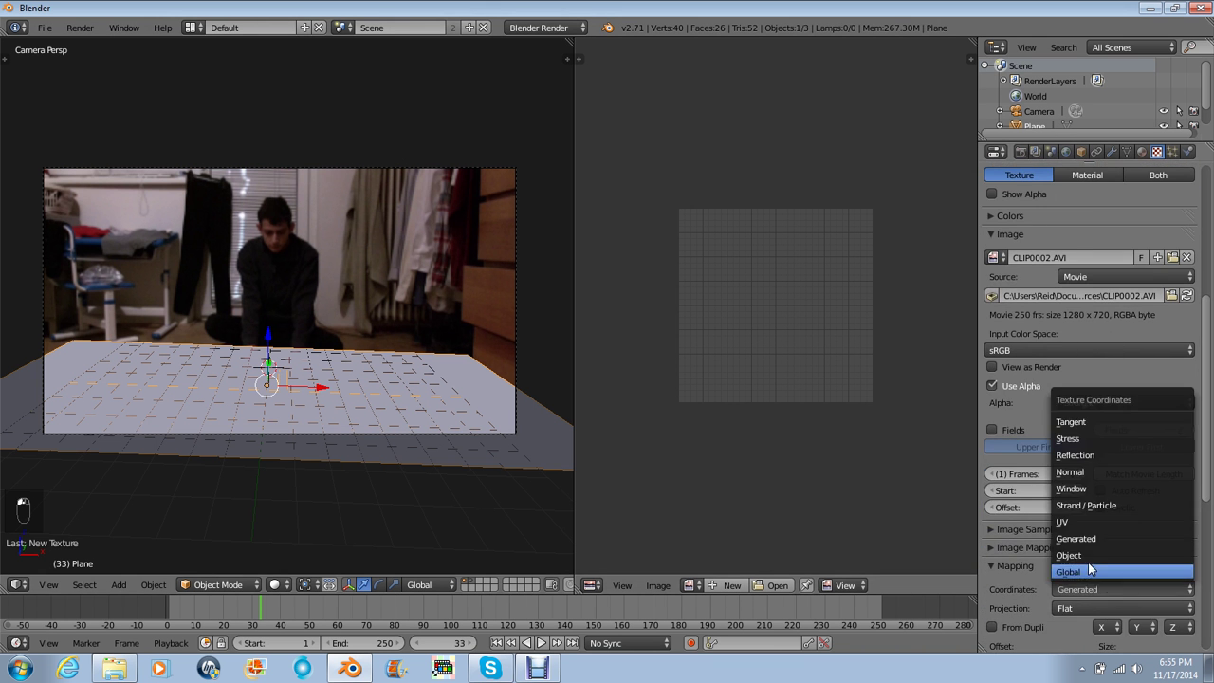
{"action": "left_click", "coordinate": [1090, 528]}
- Assign the CLIP0002.AVI movie to the floor plane's UVs and show the plane textured in the camera view
{"action": "key", "text": "Tab"}
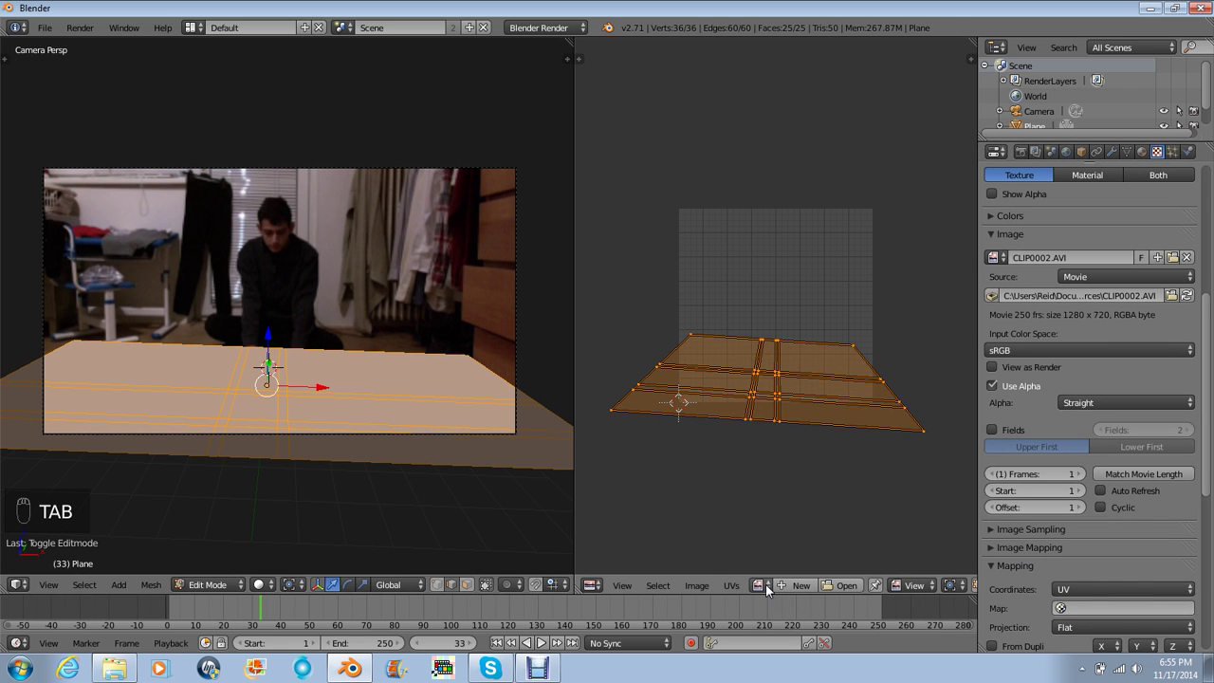
{"action": "left_click", "coordinate": [766, 585]}
{"action": "left_click", "coordinate": [816, 426]}
{"action": "key", "text": "Tab"}
{"action": "key", "text": "alt+z"}
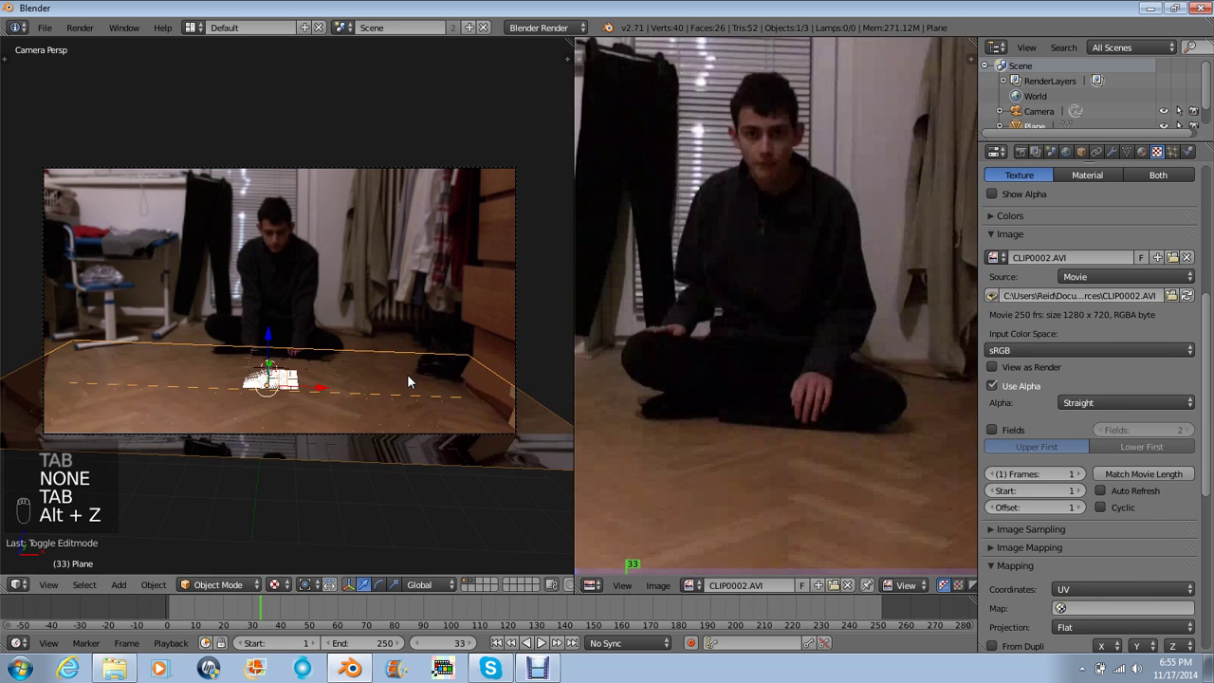
{"action": "scroll", "coordinate": [407, 373], "scroll_direction": "up", "scroll_amount": 2}
{"action": "middle_click_drag", "start_coordinate": [346, 438], "coordinate": [374, 452], "text": "shift"}
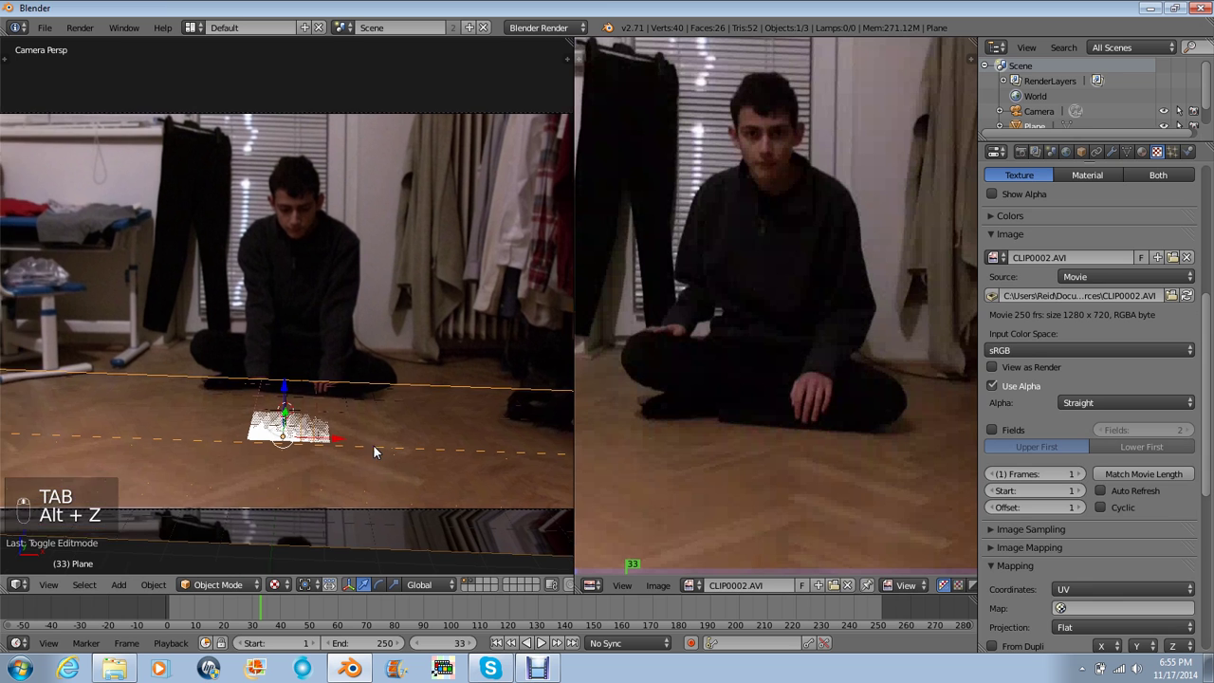
{"action": "scroll", "coordinate": [379, 441], "scroll_direction": "down", "scroll_amount": 2}
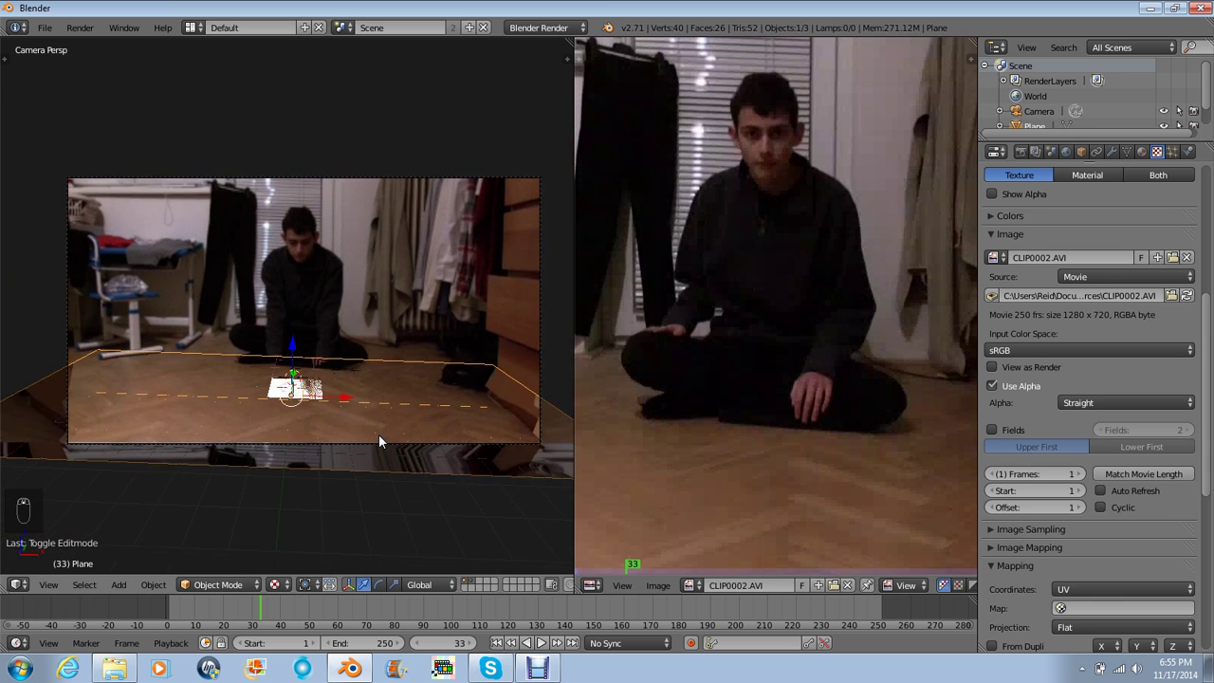
{"action": "scroll", "coordinate": [378, 441], "scroll_direction": "up", "scroll_amount": 1}
- Separate the three-by-three block of floor faces in front of the paper into its own object and move the remaining floor plane to another layer
{"action": "key", "text": "Tab"}
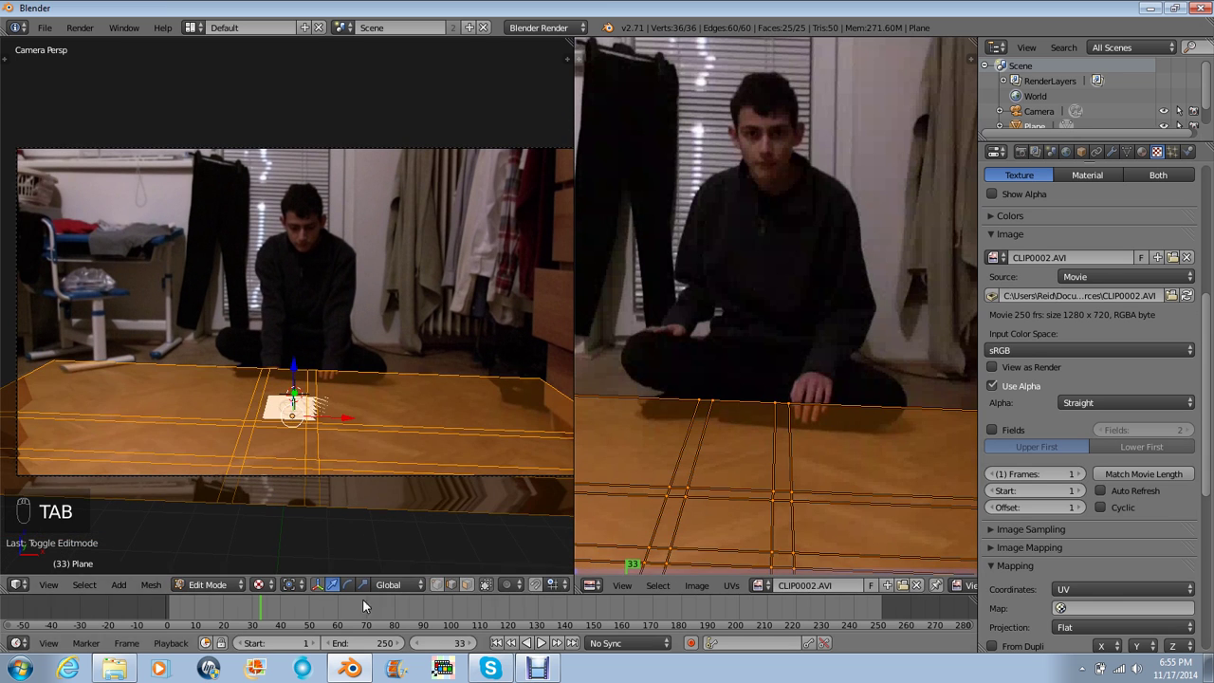
{"action": "right_click", "coordinate": [313, 451]}
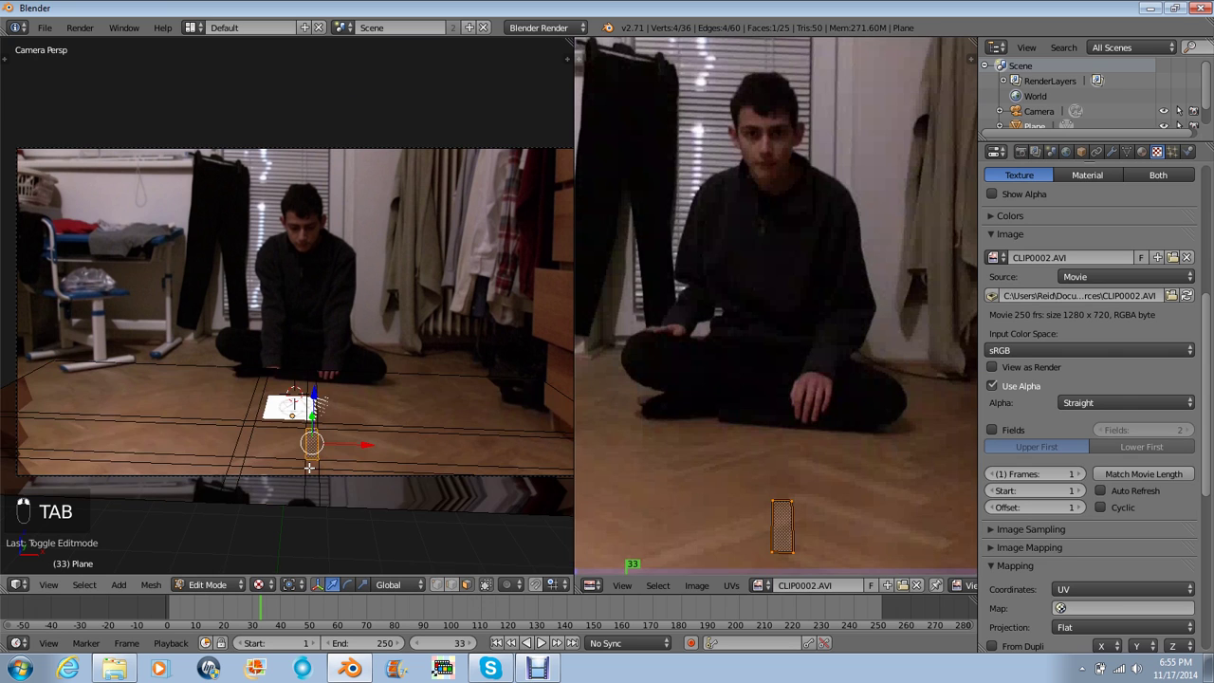
{"action": "right_click", "coordinate": [311, 465], "text": "shift"}
{"action": "right_click", "coordinate": [261, 463], "text": "shift"}
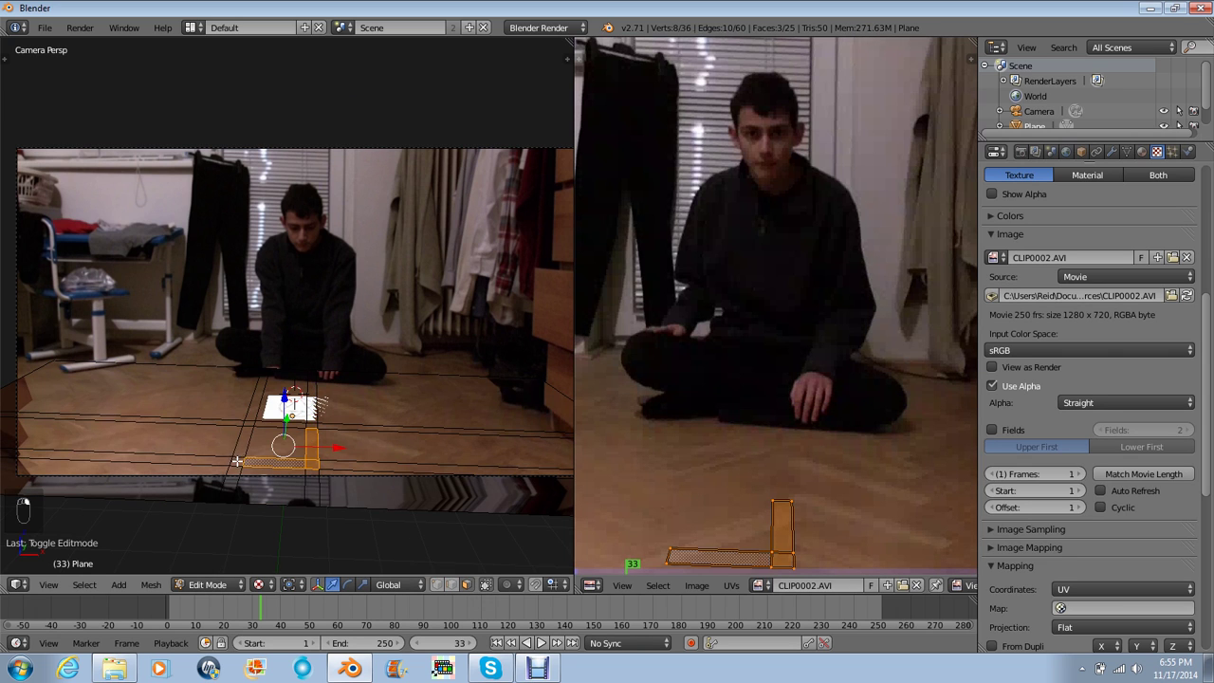
{"action": "right_click", "coordinate": [237, 462], "text": "shift"}
{"action": "right_click", "coordinate": [242, 446], "text": "shift"}
{"action": "right_click", "coordinate": [250, 430], "text": "shift"}
{"action": "right_click", "coordinate": [300, 426], "text": "shift"}
{"action": "right_click", "coordinate": [278, 427], "text": "shift"}
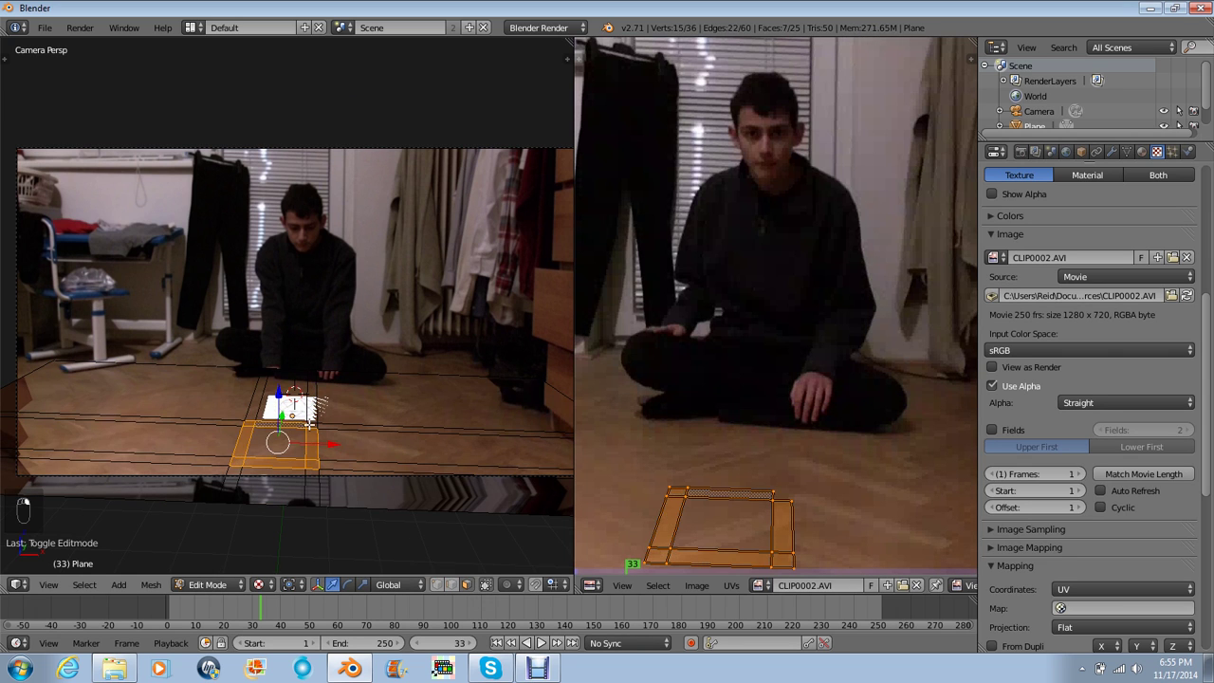
{"action": "right_click", "coordinate": [286, 439], "text": "shift"}
{"action": "key", "text": "p"}
{"action": "left_click", "coordinate": [330, 417]}
{"action": "key", "text": "Tab"}
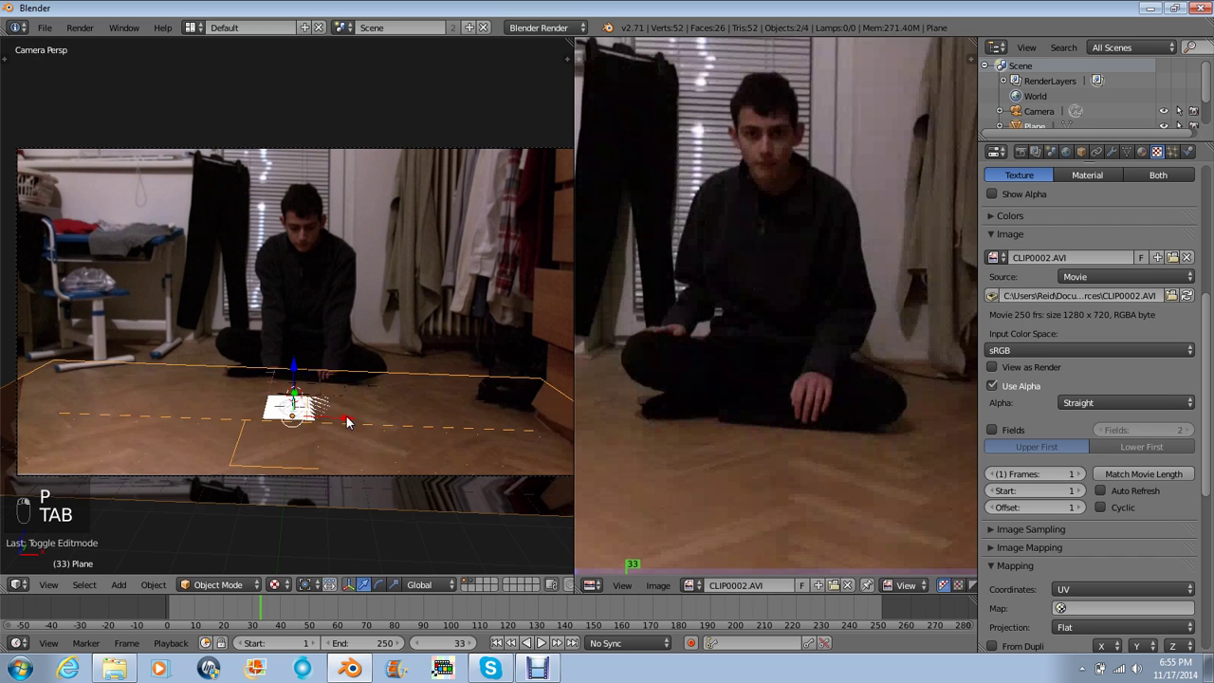
{"action": "key", "text": "m"}
{"action": "left_click", "coordinate": [474, 453]}
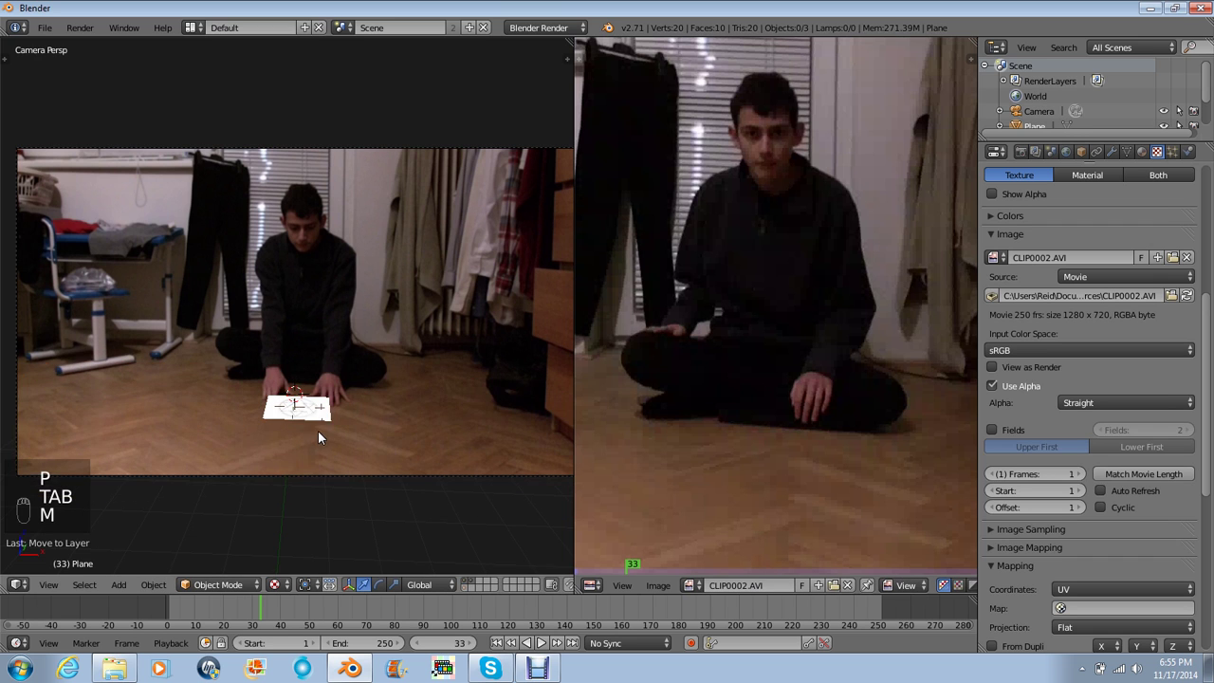
- Select the centre face of the separated floor section for editing and merge the image editor area into the 3D view
{"action": "right_click", "coordinate": [301, 443]}
{"action": "key", "text": "Tab"}
{"action": "scroll", "coordinate": [338, 435], "scroll_direction": "up", "scroll_amount": 2}
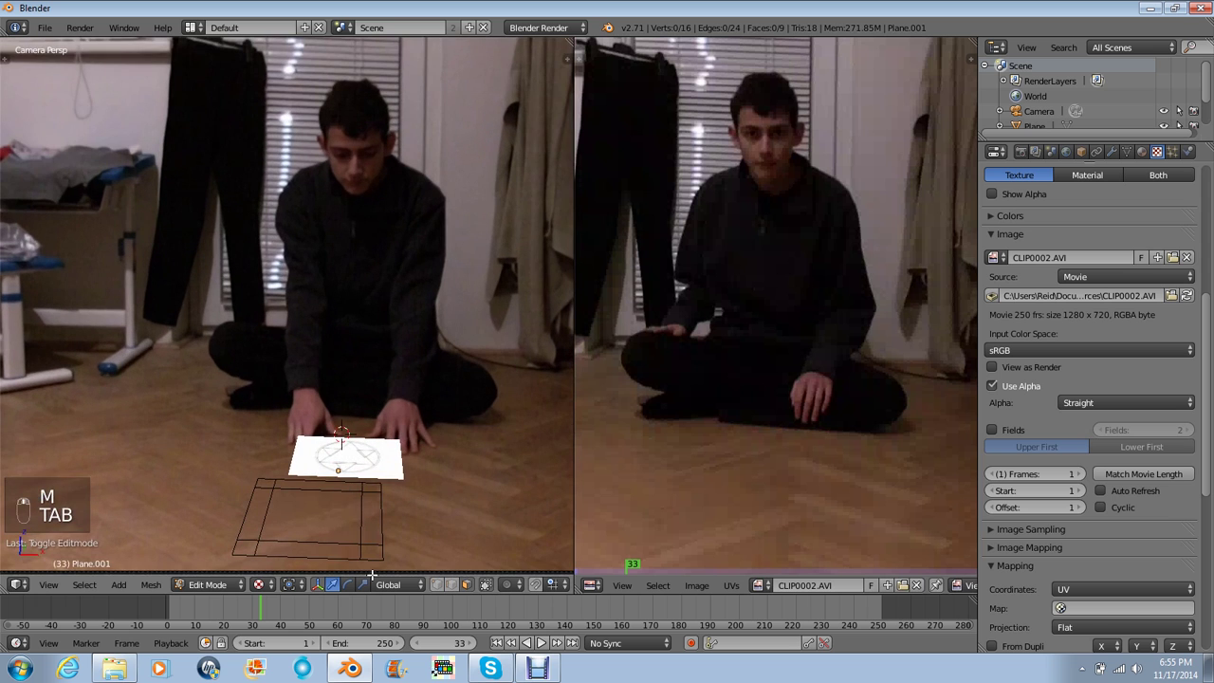
{"action": "right_click", "coordinate": [335, 500]}
{"action": "middle_click_drag", "start_coordinate": [454, 469], "coordinate": [477, 420], "text": "shift"}
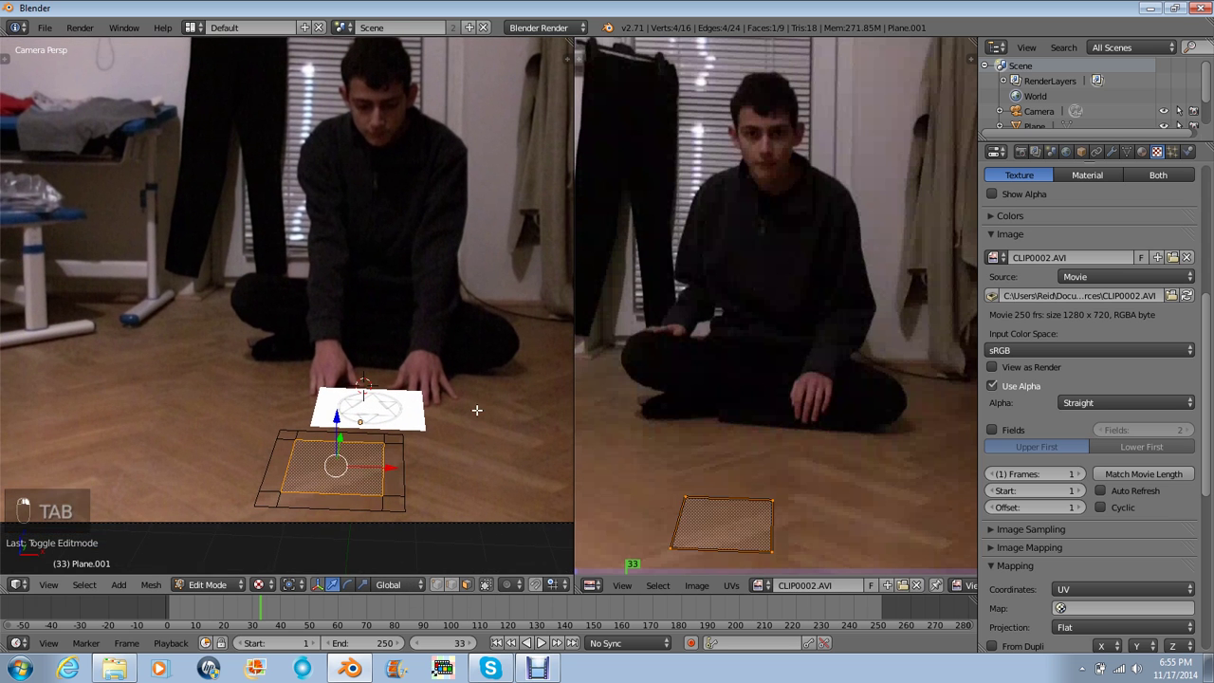
{"action": "left_click_drag", "start_coordinate": [588, 64], "coordinate": [628, 136]}
{"action": "scroll", "coordinate": [711, 325], "scroll_direction": "down", "scroll_amount": 4}
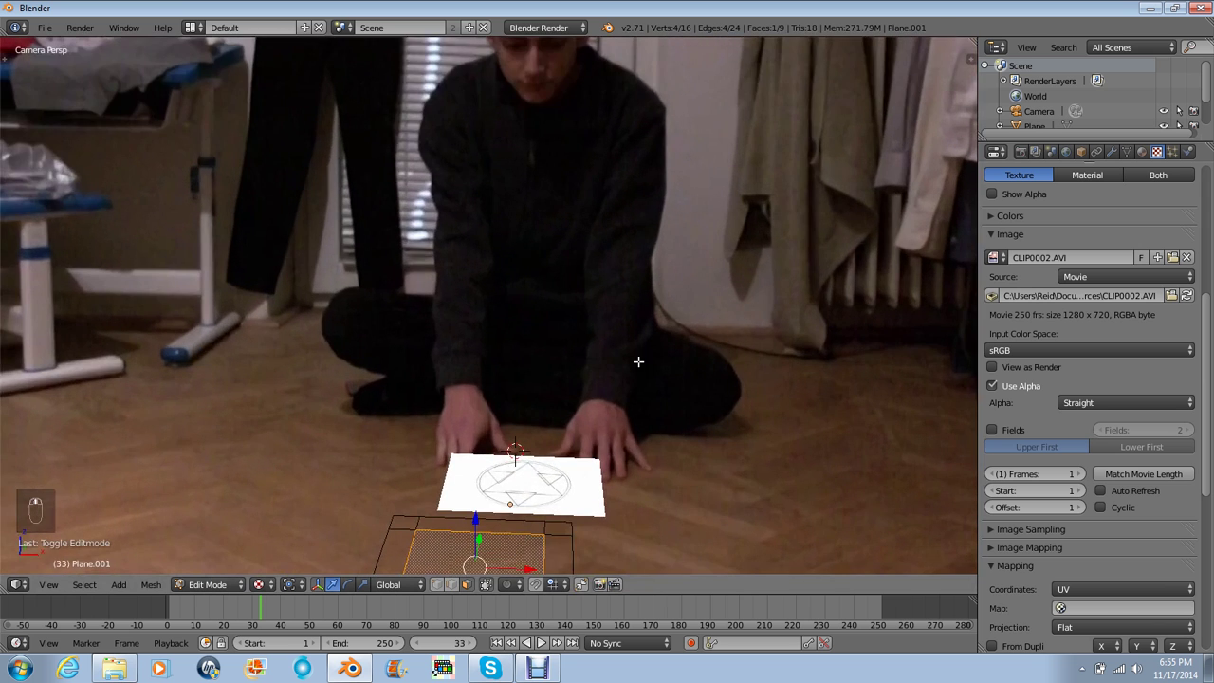
{"action": "middle_click_drag", "start_coordinate": [639, 360], "coordinate": [661, 271]}
{"action": "key", "text": "KP_0"}
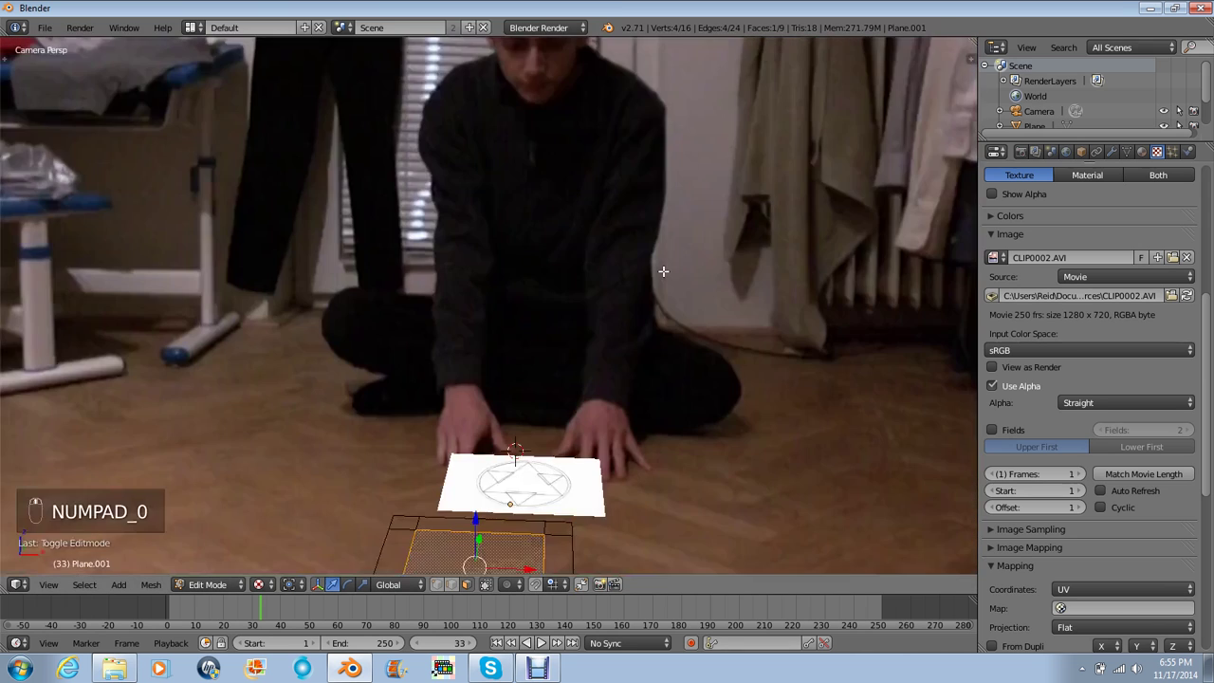
- Lower the centre face of the separated section slightly below floor level
{"action": "scroll", "coordinate": [569, 304], "scroll_direction": "up", "scroll_amount": 2}
{"action": "scroll", "coordinate": [585, 327], "scroll_direction": "up", "scroll_amount": 1}
{"action": "middle_click_drag", "start_coordinate": [427, 414], "coordinate": [460, 268], "text": "shift"}
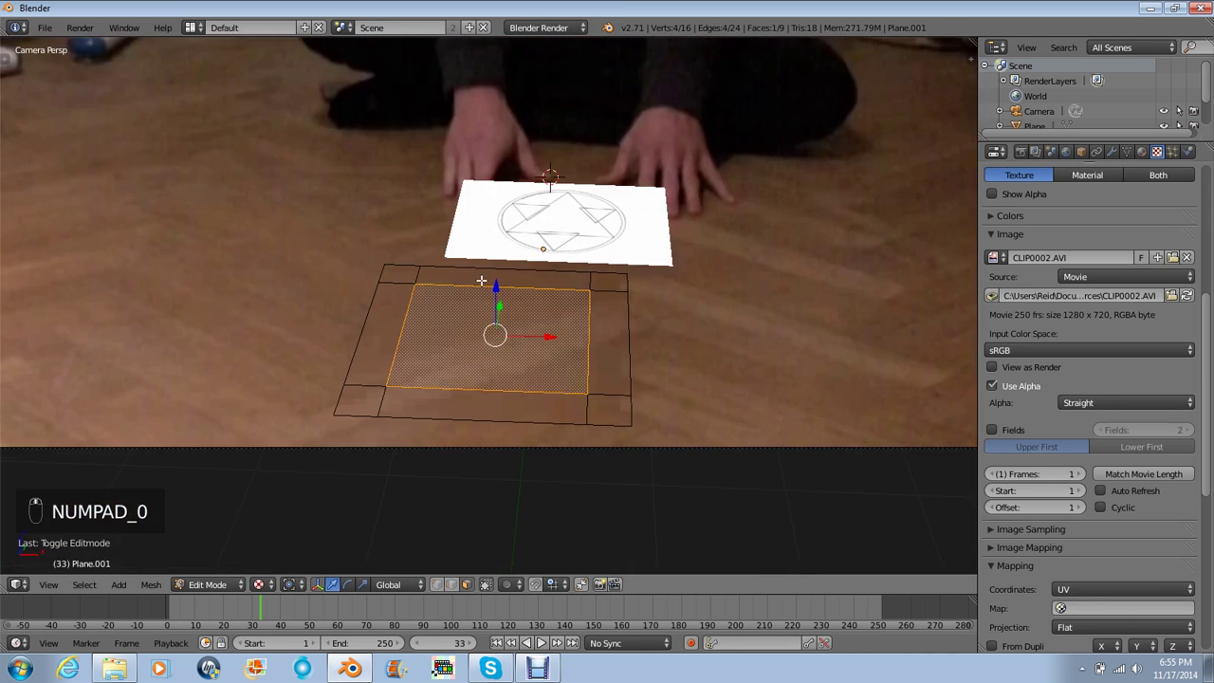
{"action": "left_click_drag", "start_coordinate": [495, 284], "coordinate": [474, 313]}
- Extrude the centre face upward into a tall column and raise its top face to about the seated man's chest
{"action": "scroll", "coordinate": [498, 377], "scroll_direction": "down", "scroll_amount": 1}
{"action": "scroll", "coordinate": [499, 377], "scroll_direction": "down", "scroll_amount": 1}
{"action": "key", "text": "e"}
{"action": "left_click", "coordinate": [573, 382]}
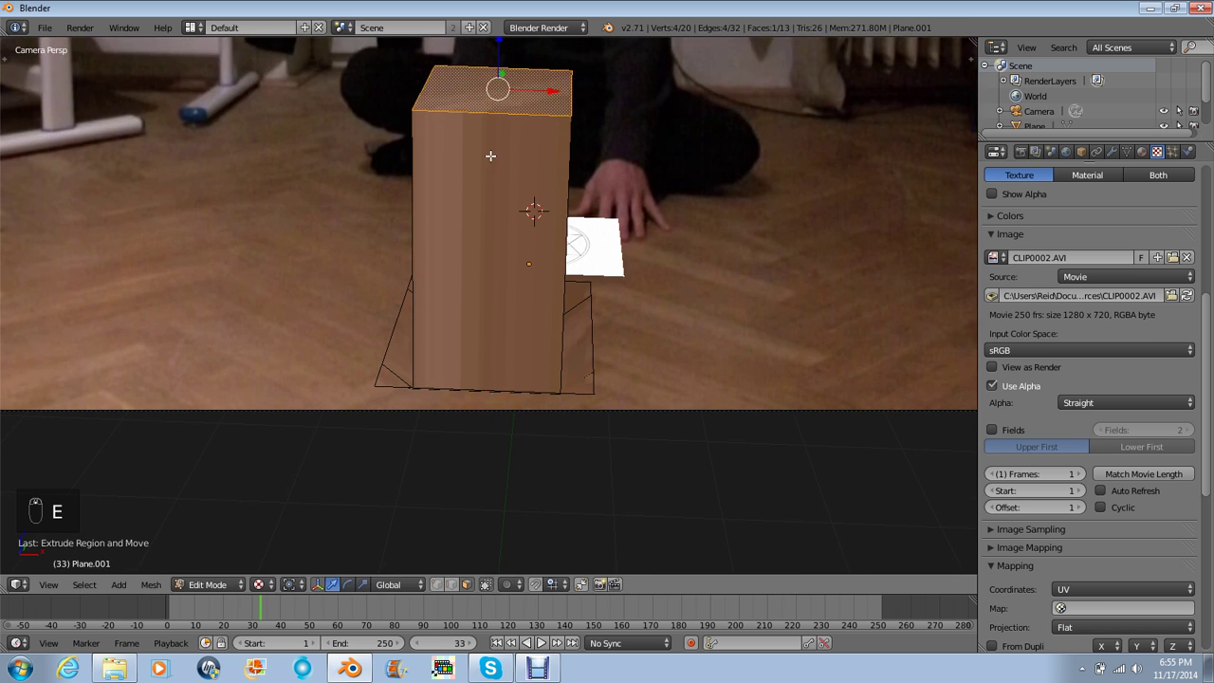
{"action": "scroll", "coordinate": [573, 382], "scroll_direction": "down", "scroll_amount": 1}
{"action": "middle_click_drag", "start_coordinate": [573, 382], "coordinate": [586, 488], "text": "shift"}
{"action": "key", "text": "e"}
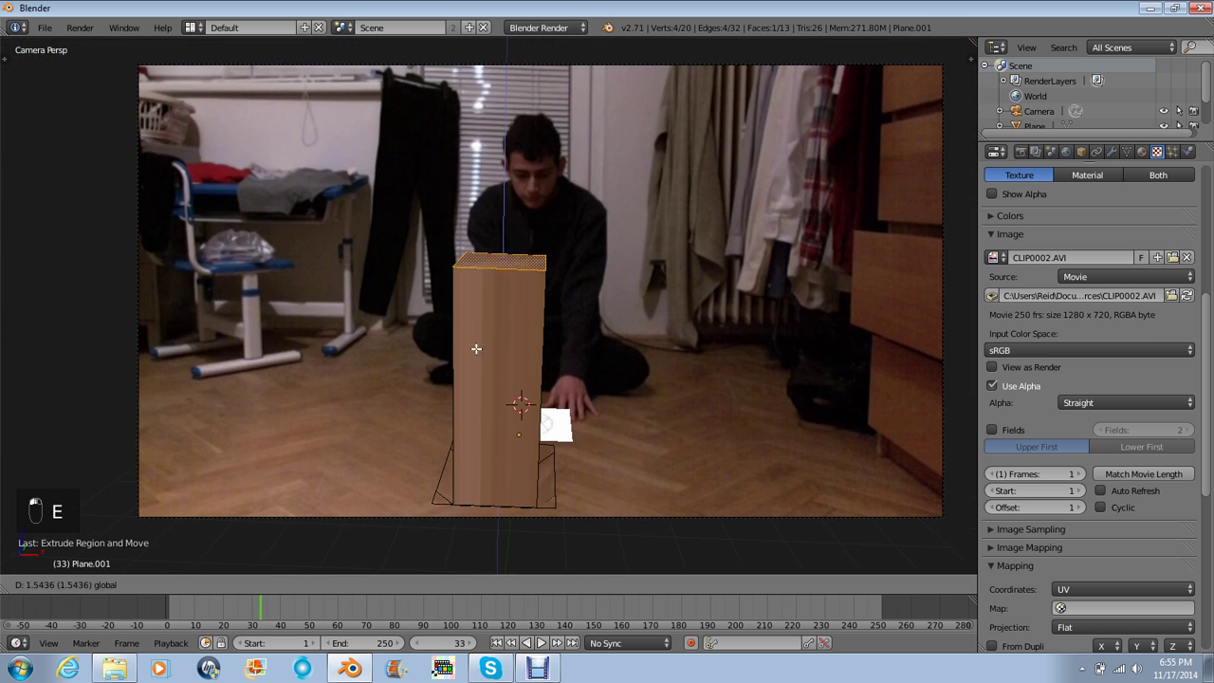
{"action": "left_click", "coordinate": [454, 213]}
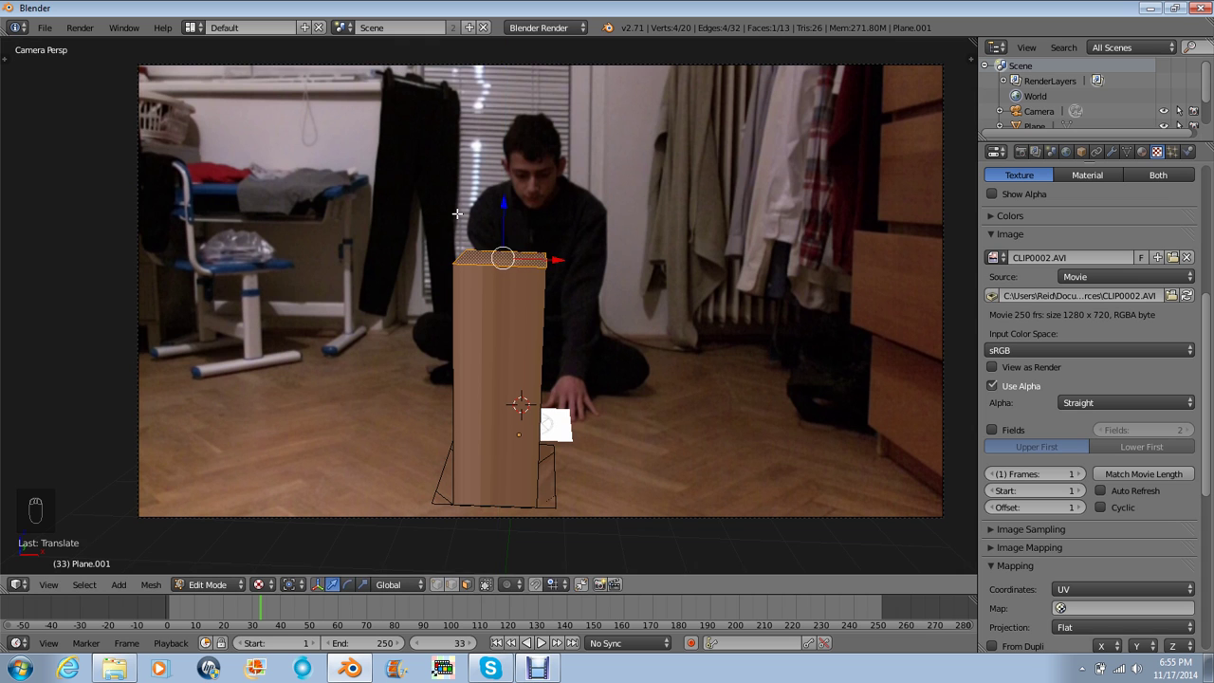
- Finish editing the column and display the floor plane's layer together with it
{"action": "scroll", "coordinate": [575, 341], "scroll_direction": "down", "scroll_amount": 2}
{"action": "key", "text": "Tab"}
{"action": "scroll", "coordinate": [575, 351], "scroll_direction": "up", "scroll_amount": 3}
{"action": "key", "text": "alt+shift+1"}
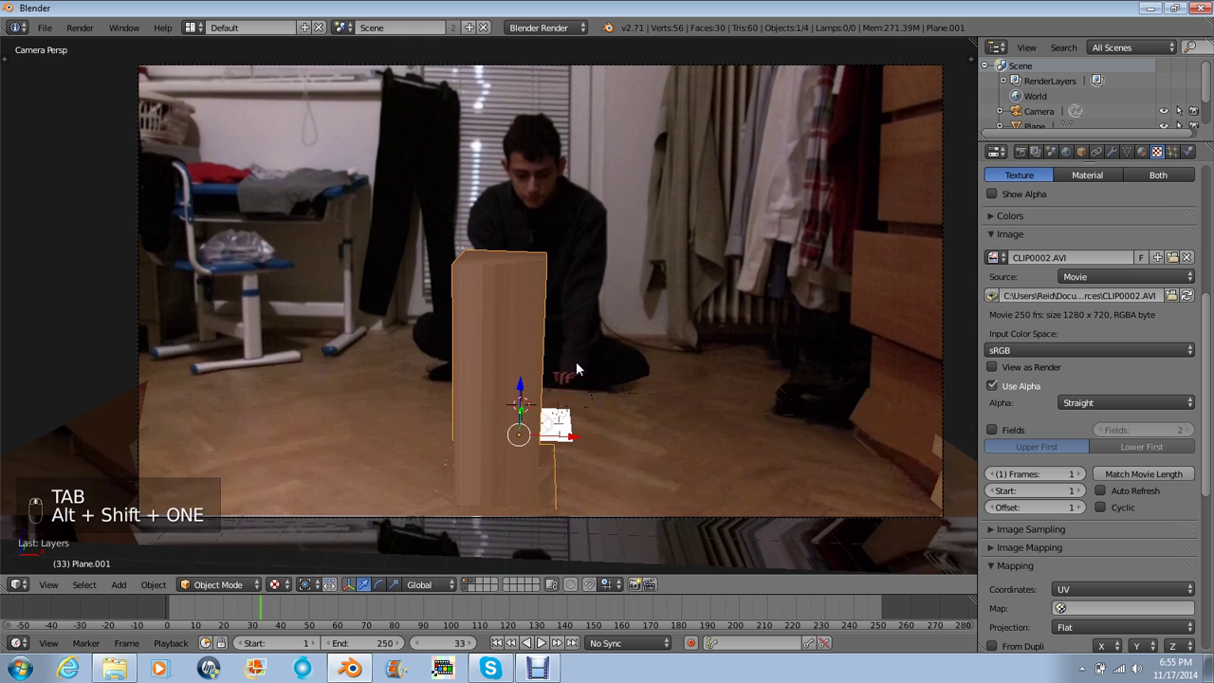
- Examine the scene's render layer settings and the column's Floor material, and view the column from outside the camera
{"action": "right_click", "coordinate": [674, 494]}
{"action": "left_click", "coordinate": [1036, 153]}
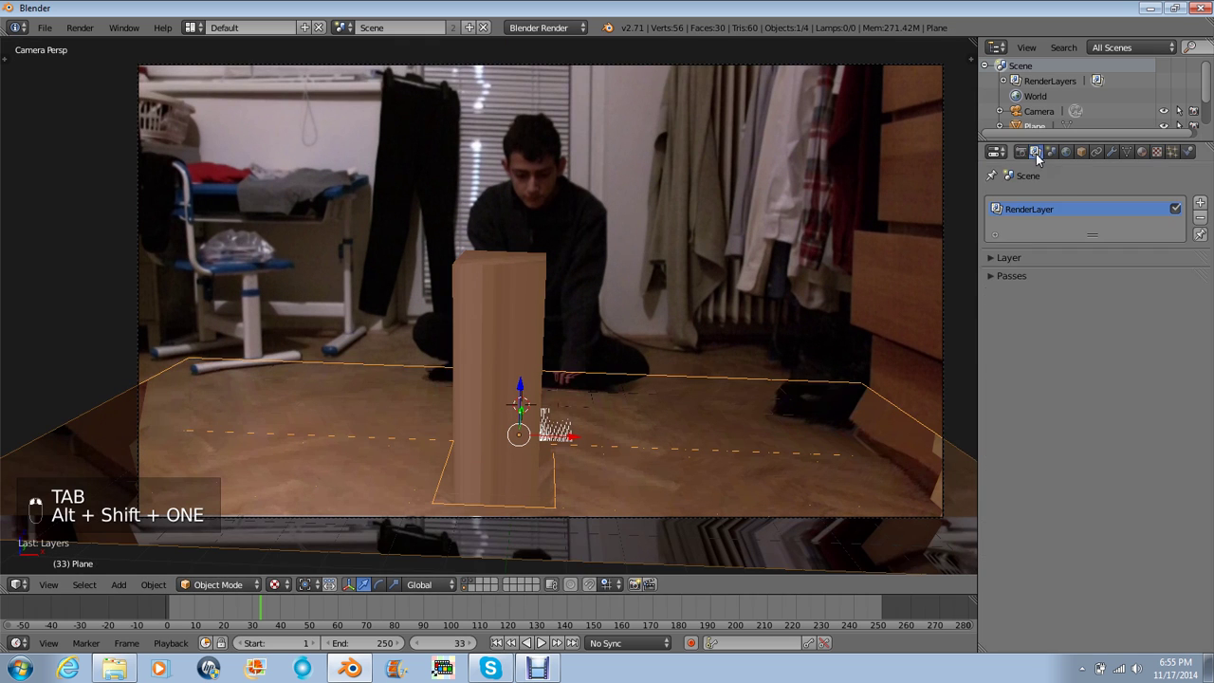
{"action": "left_click", "coordinate": [1040, 257]}
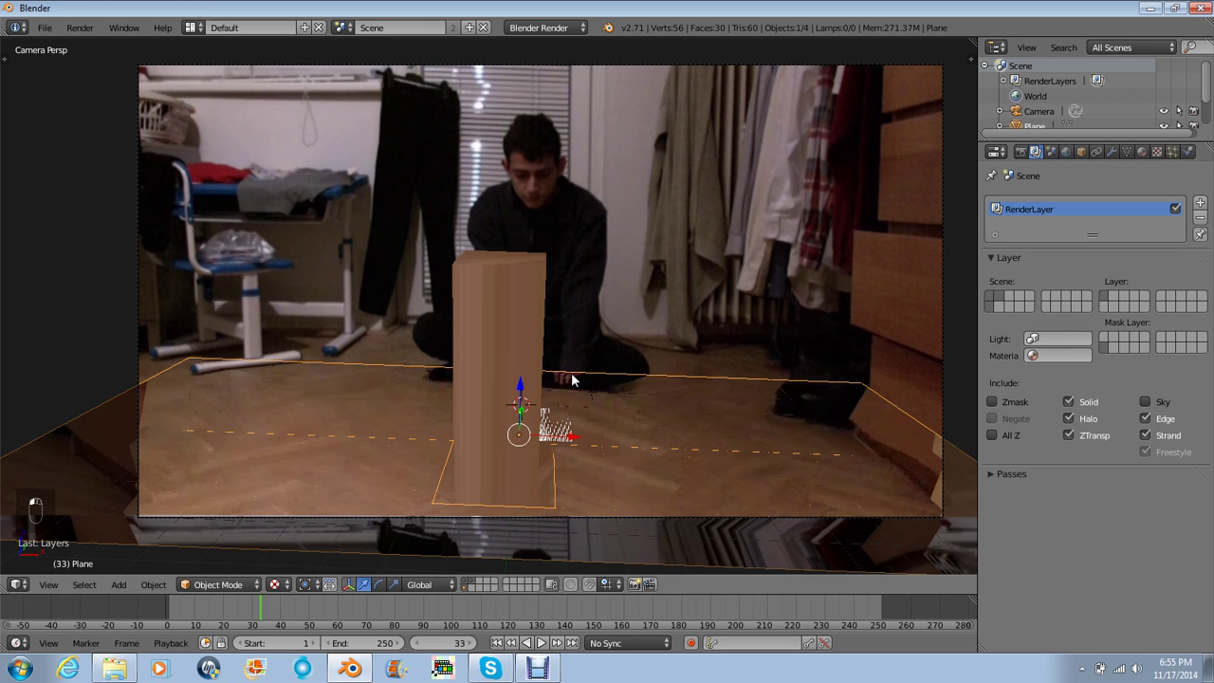
{"action": "right_click", "coordinate": [539, 347]}
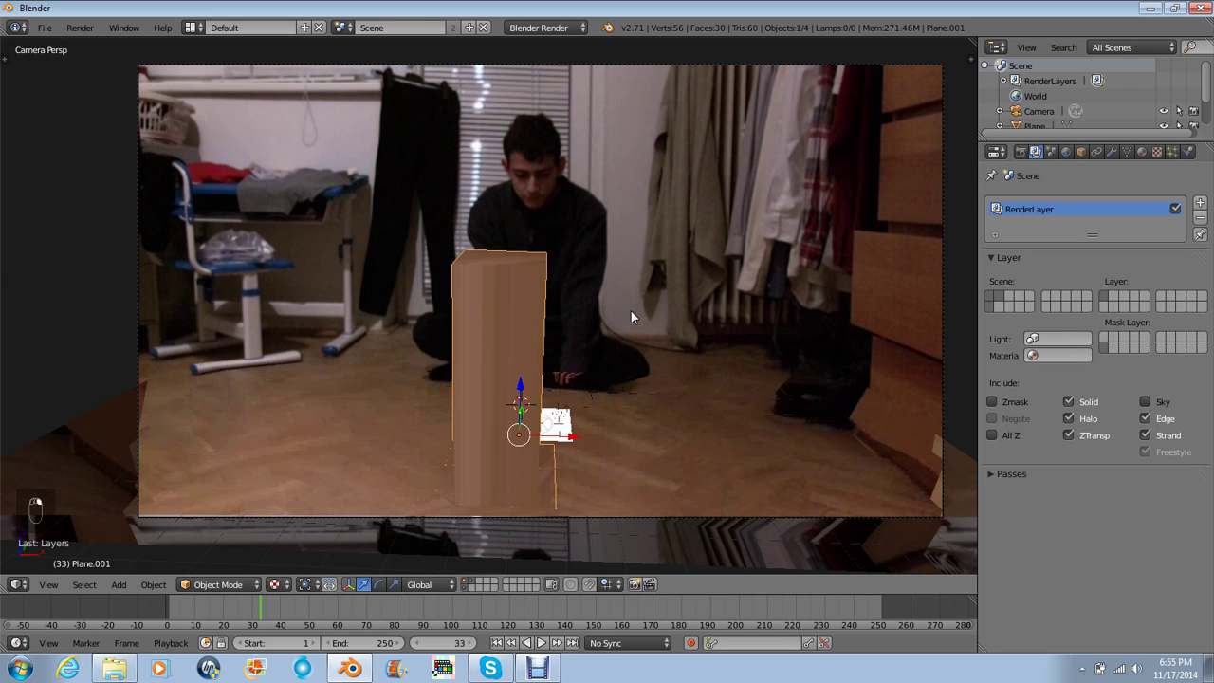
{"action": "middle_click_drag", "start_coordinate": [630, 310], "coordinate": [617, 282], "text": "shift"}
{"action": "left_click", "coordinate": [1142, 151]}
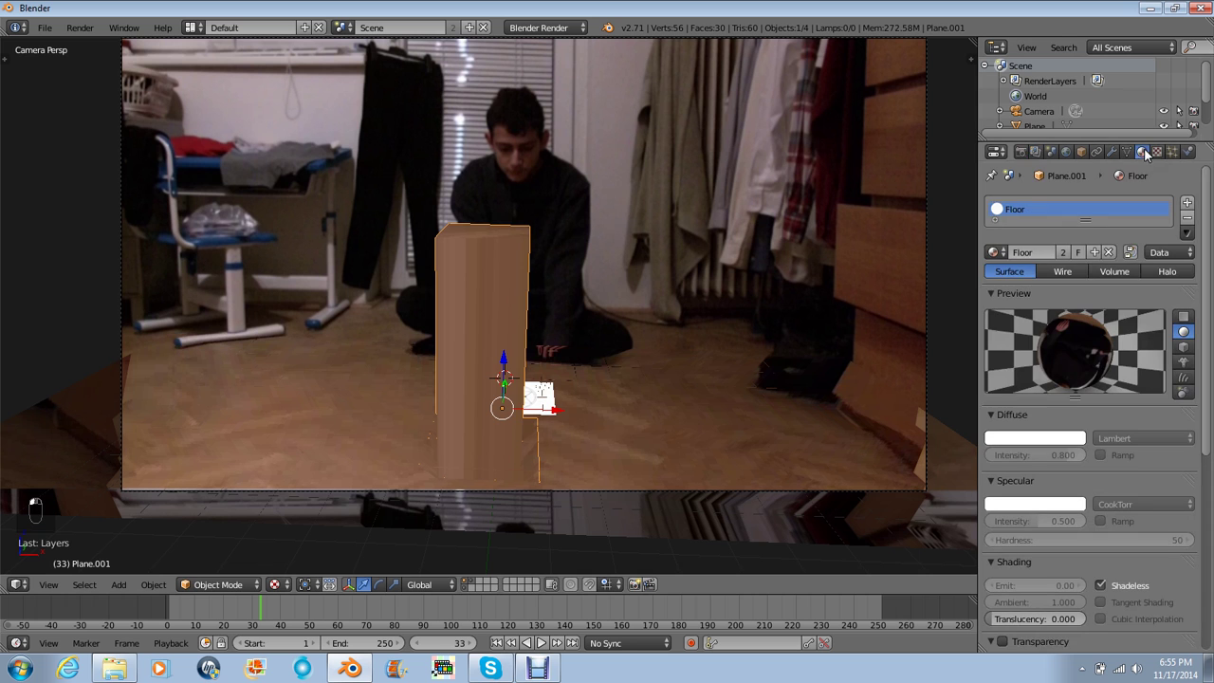
{"action": "scroll", "coordinate": [498, 284], "scroll_direction": "up", "scroll_amount": 3}
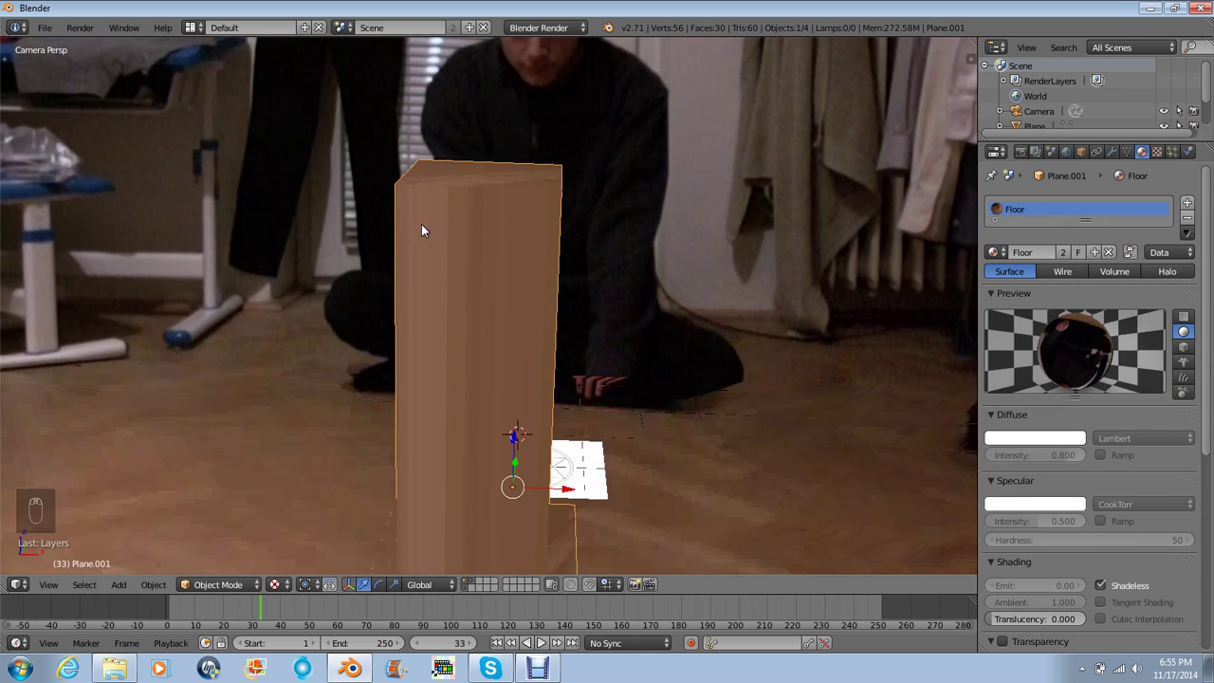
{"action": "middle_click_drag", "start_coordinate": [598, 255], "coordinate": [395, 308], "text": "shift"}
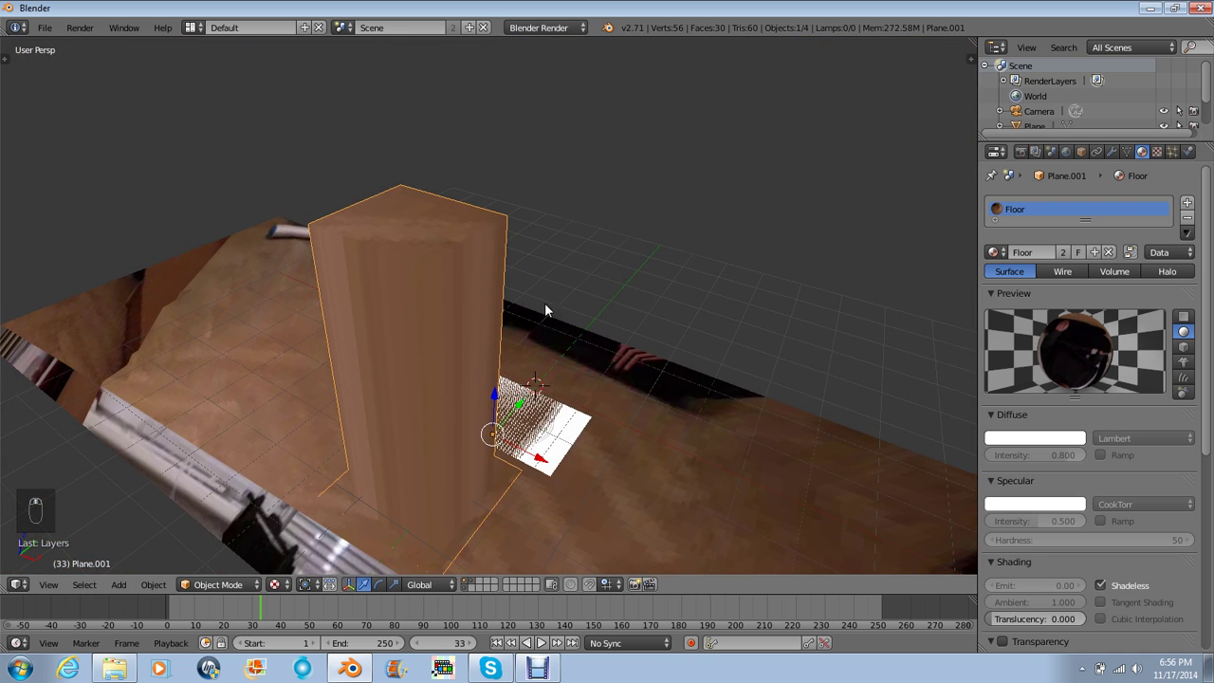
- Try to remap the column's front and back faces with Project from View (Bounds) in the orthographic front view
{"action": "middle_click_drag", "start_coordinate": [545, 310], "coordinate": [618, 297]}
{"action": "key", "text": "Tab"}
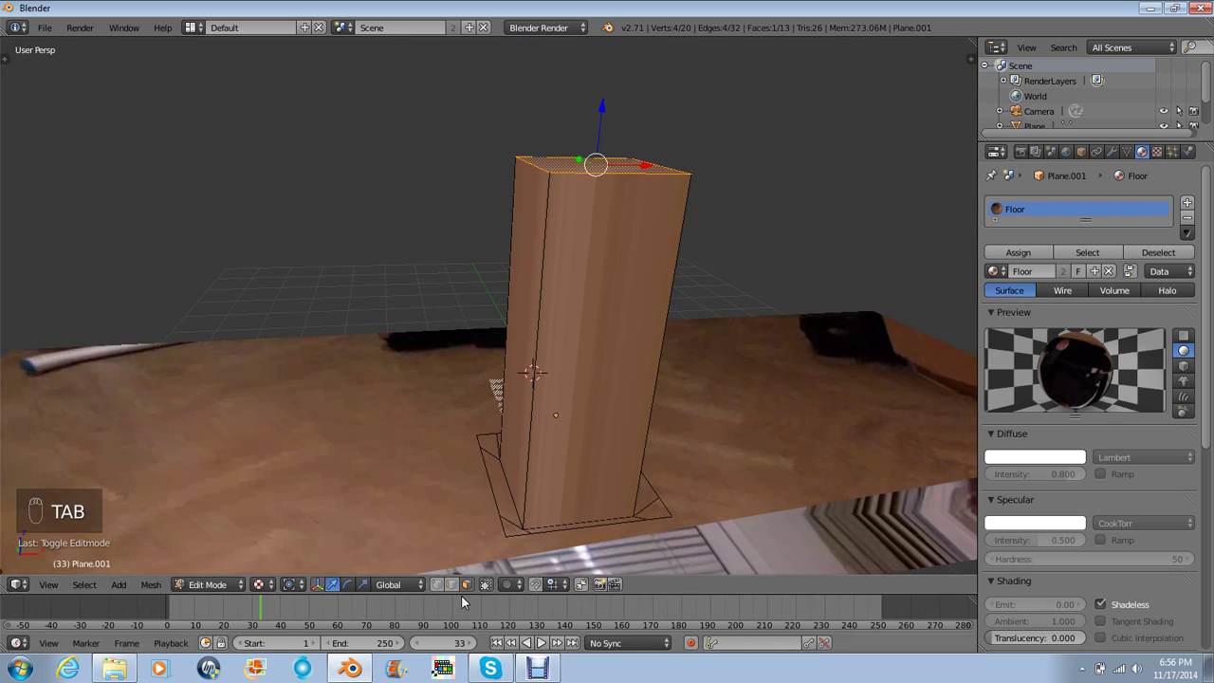
{"action": "key", "text": "a"}
{"action": "key", "text": "KP_0"}
{"action": "key", "text": "KP_1"}
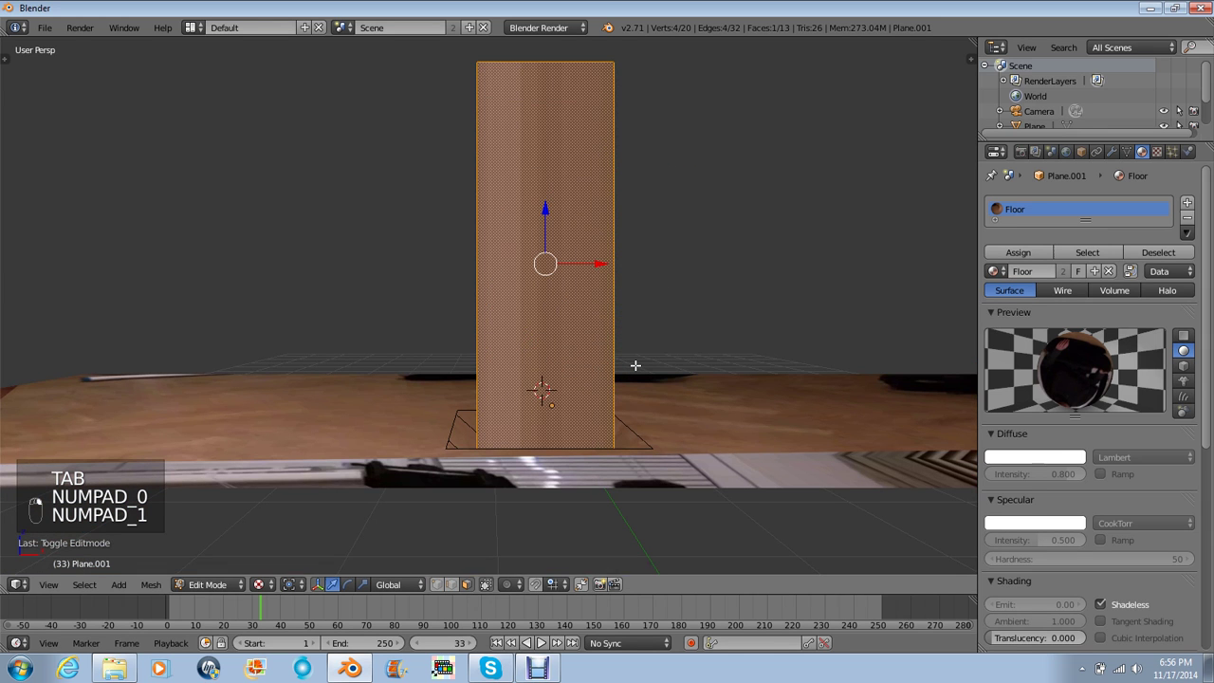
{"action": "key", "text": "KP_5"}
{"action": "key", "text": "z"}
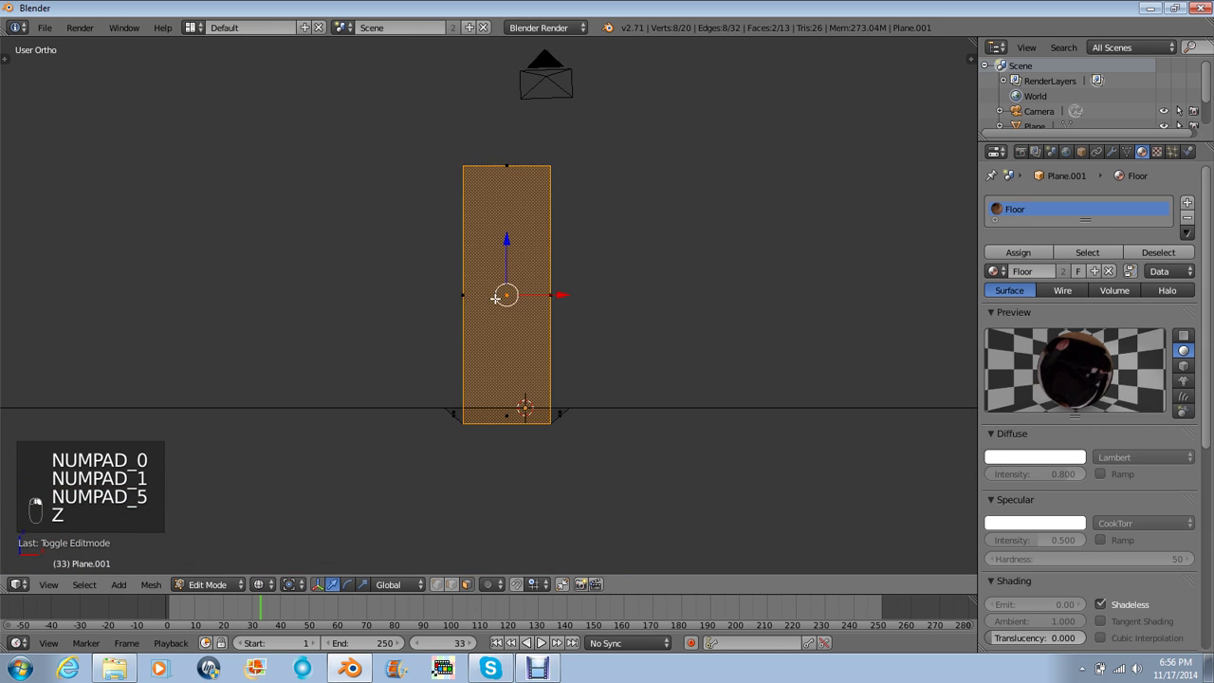
{"action": "key", "text": "u"}
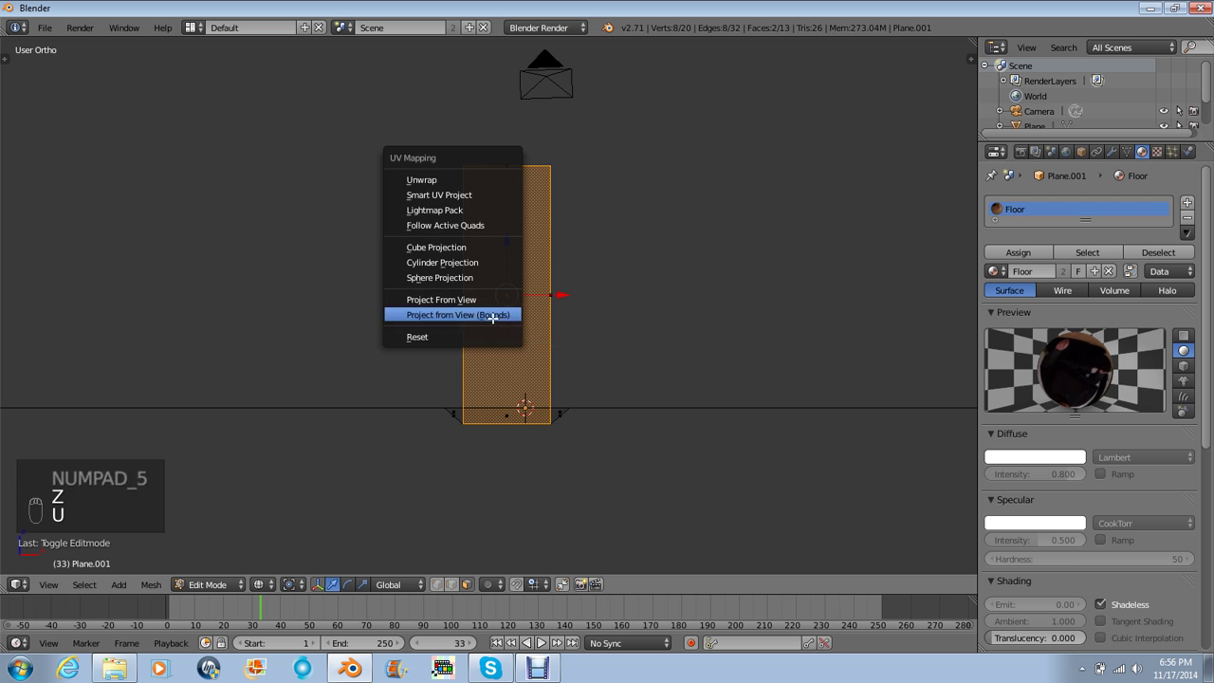
{"action": "left_click", "coordinate": [487, 314]}
{"action": "key", "text": "KP_3"}
{"action": "mouse_move", "coordinate": [381, 233]}
{"action": "middle_mouse_down"}
{"action": "mouse_move", "coordinate": [445, 282]}
{"action": "mouse_move", "coordinate": [596, 275]}
{"action": "mouse_move", "coordinate": [527, 269]}
{"action": "mouse_move", "coordinate": [575, 266]}
{"action": "middle_mouse_up"}
{"action": "key", "text": "z"}
{"action": "key", "text": "alt+z"}
- Undo the projection of the column's UVs and leave mesh editing
{"action": "key", "text": "ctrl+z"}
{"action": "key", "text": "ctrl+z"}
{"action": "key", "text": "ctrl+z"}
{"action": "key", "text": "Tab"}
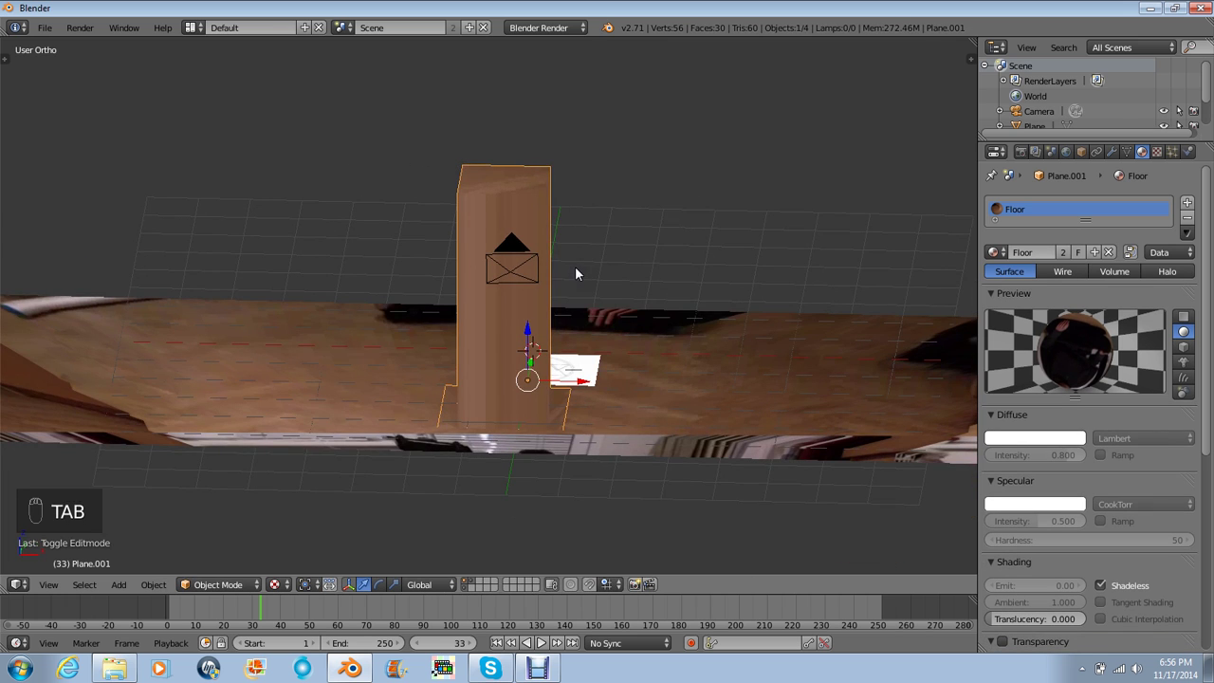
- Return to the camera view, select the floor plane and render frame 33
{"action": "middle_click_drag", "start_coordinate": [575, 265], "coordinate": [680, 295]}
{"action": "key", "text": "KP_0"}
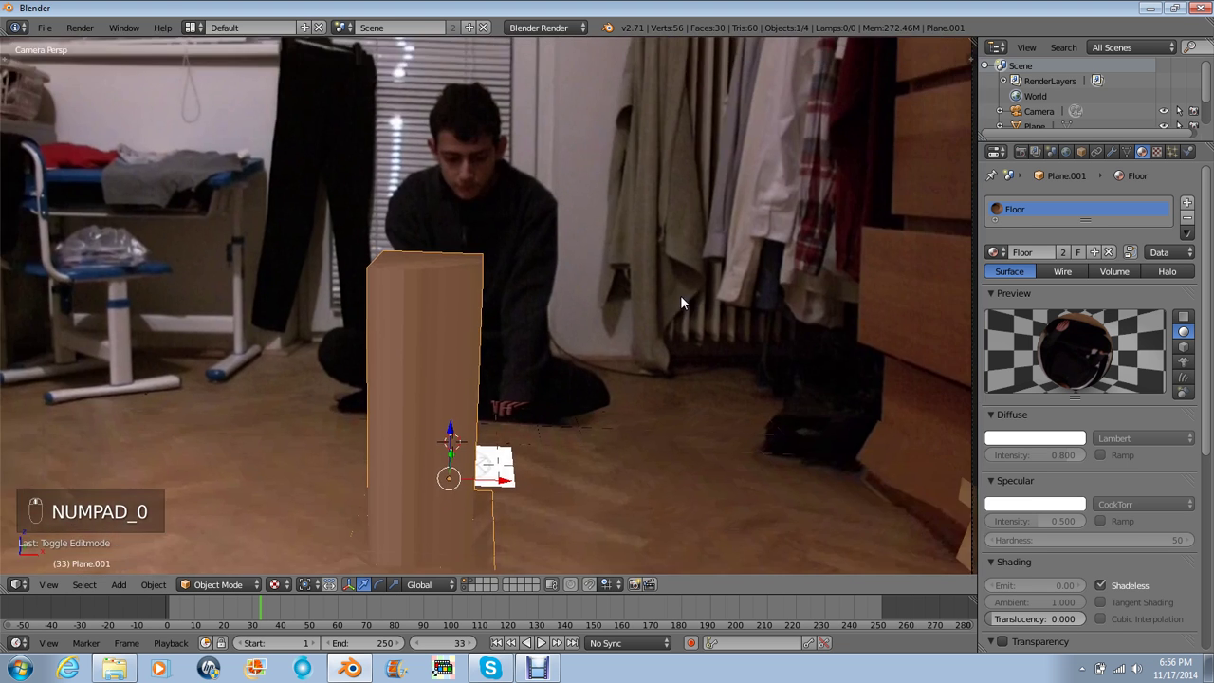
{"action": "scroll", "coordinate": [680, 295], "scroll_direction": "down", "scroll_amount": 2}
{"action": "scroll", "coordinate": [1154, 289], "scroll_direction": "down", "scroll_amount": 1}
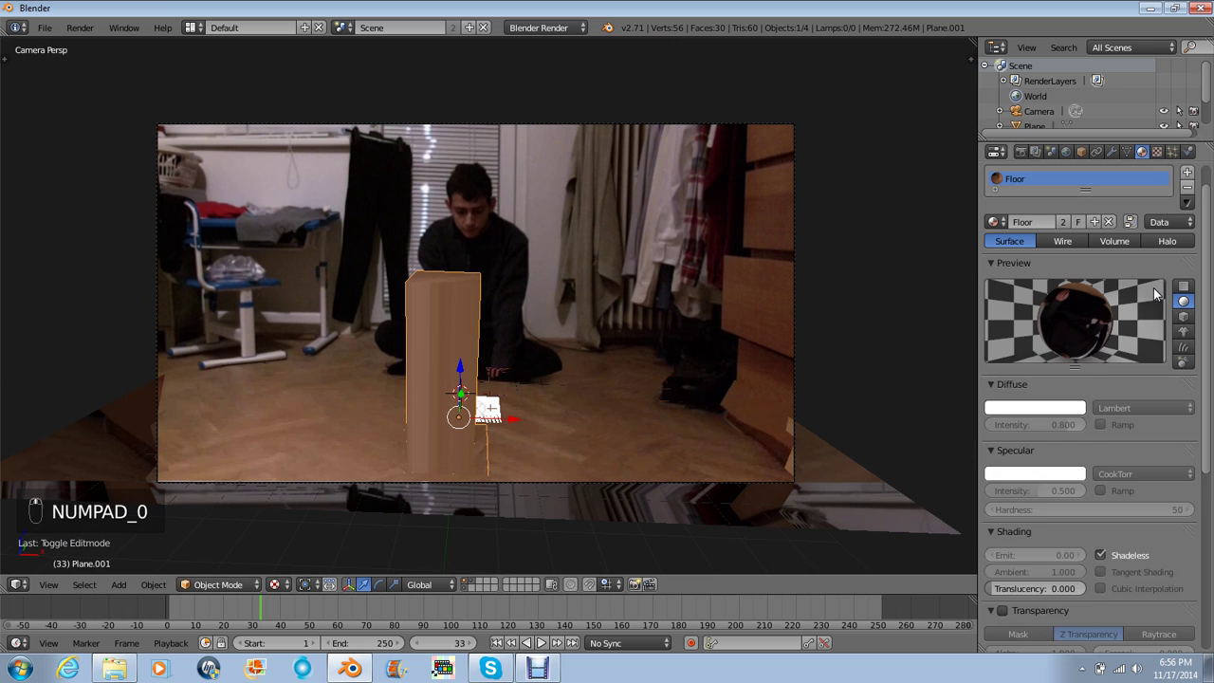
{"action": "scroll", "coordinate": [1154, 294], "scroll_direction": "up", "scroll_amount": 1}
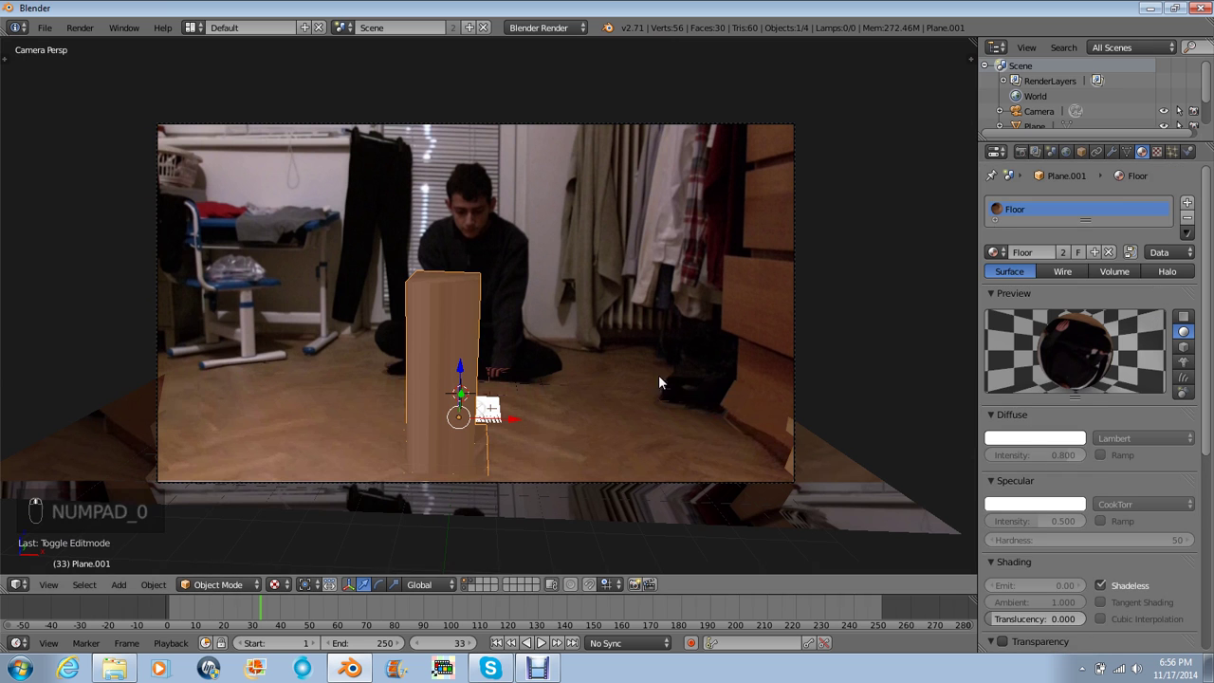
{"action": "right_click", "coordinate": [675, 437]}
{"action": "left_click", "coordinate": [1021, 152]}
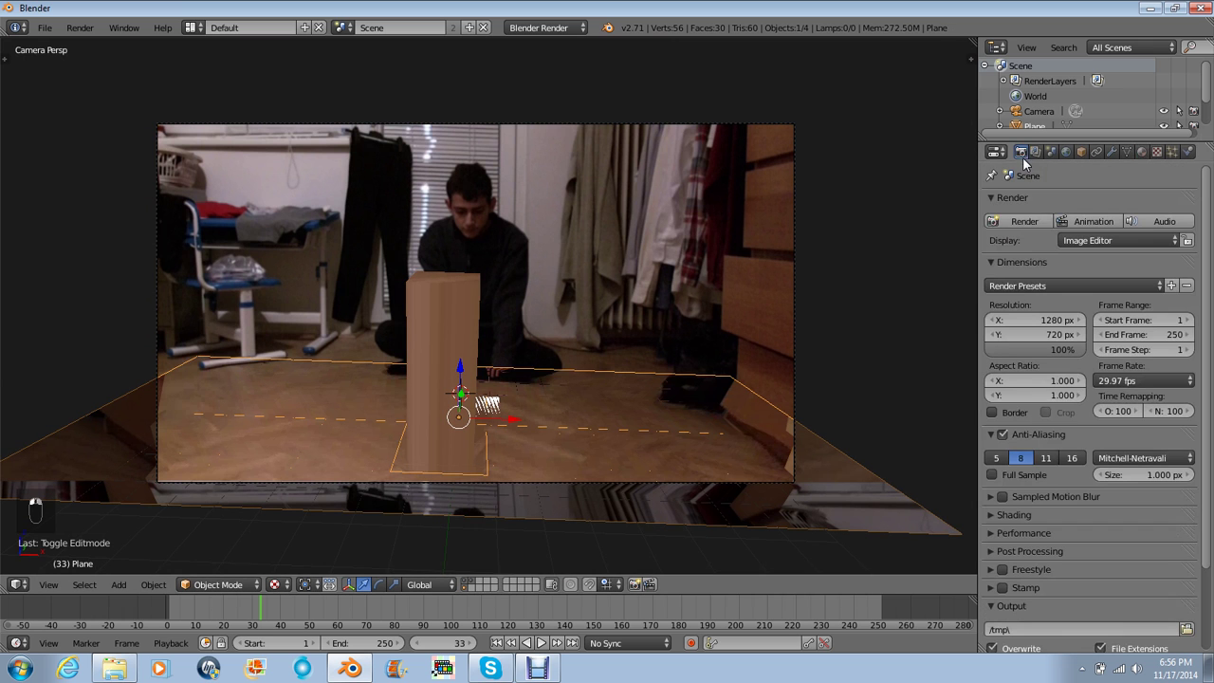
{"action": "left_click", "coordinate": [1025, 221]}
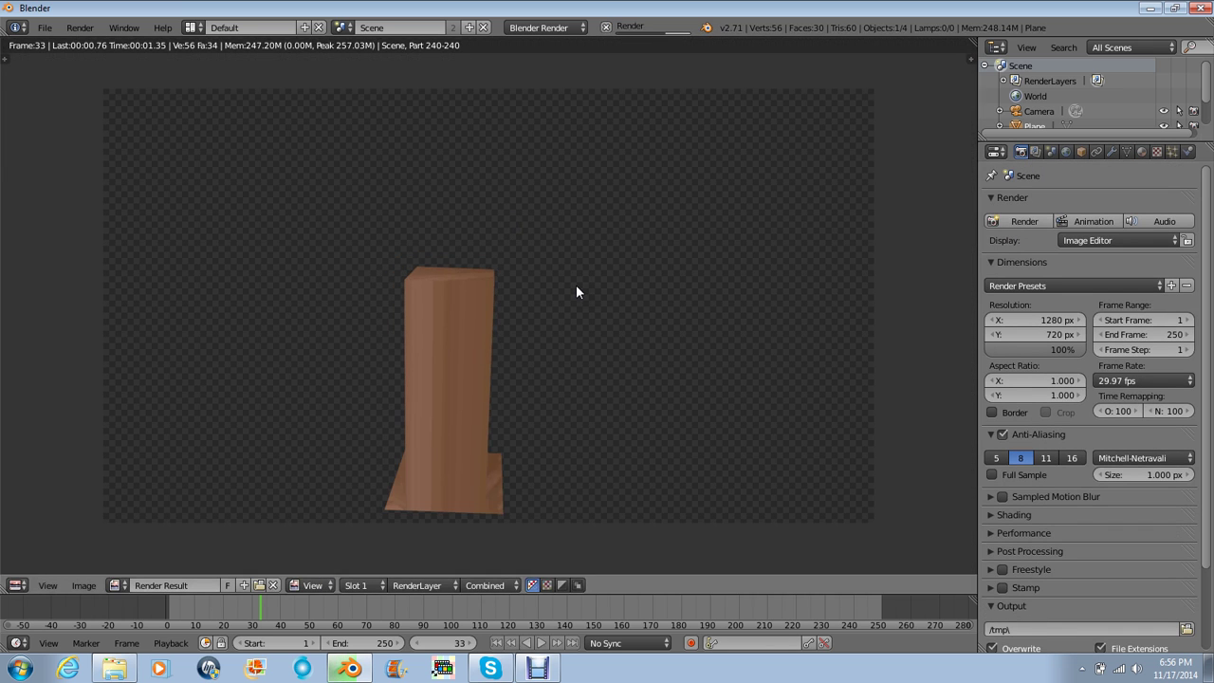
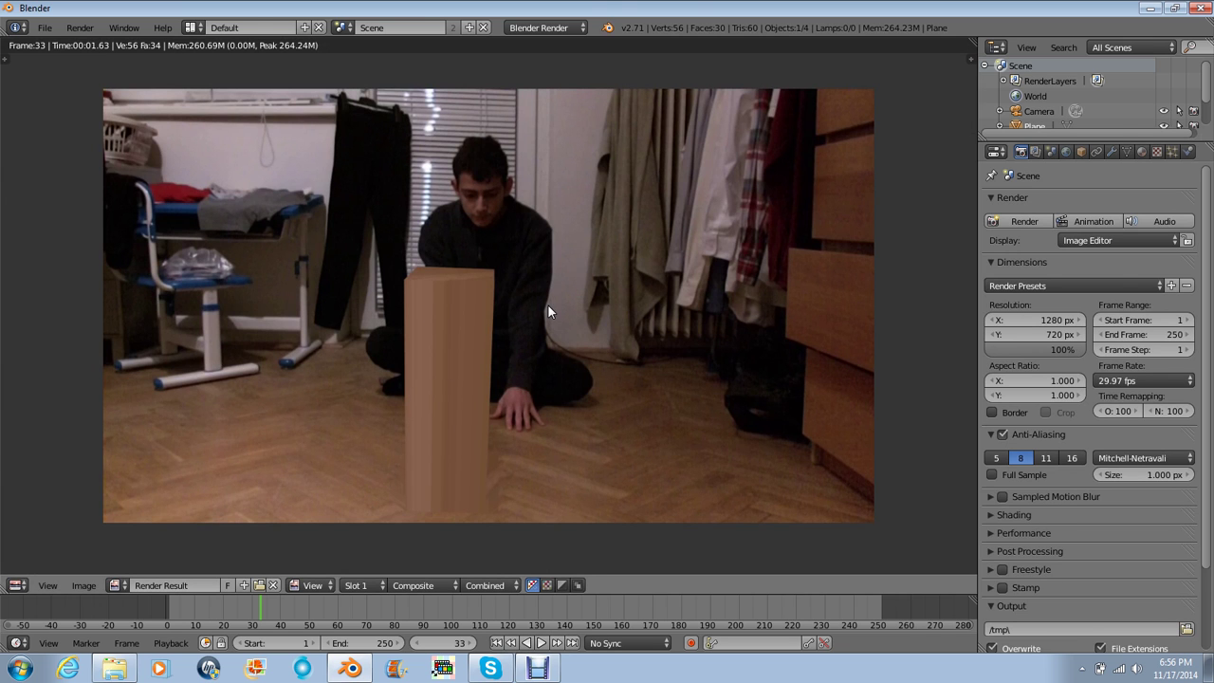
- Check the compositing nodes behind the render, then render the frame again and go back to the 3D scene
{"action": "key", "text": "ctrl+Left"}
{"action": "middle_click_drag", "start_coordinate": [238, 259], "coordinate": [357, 269]}
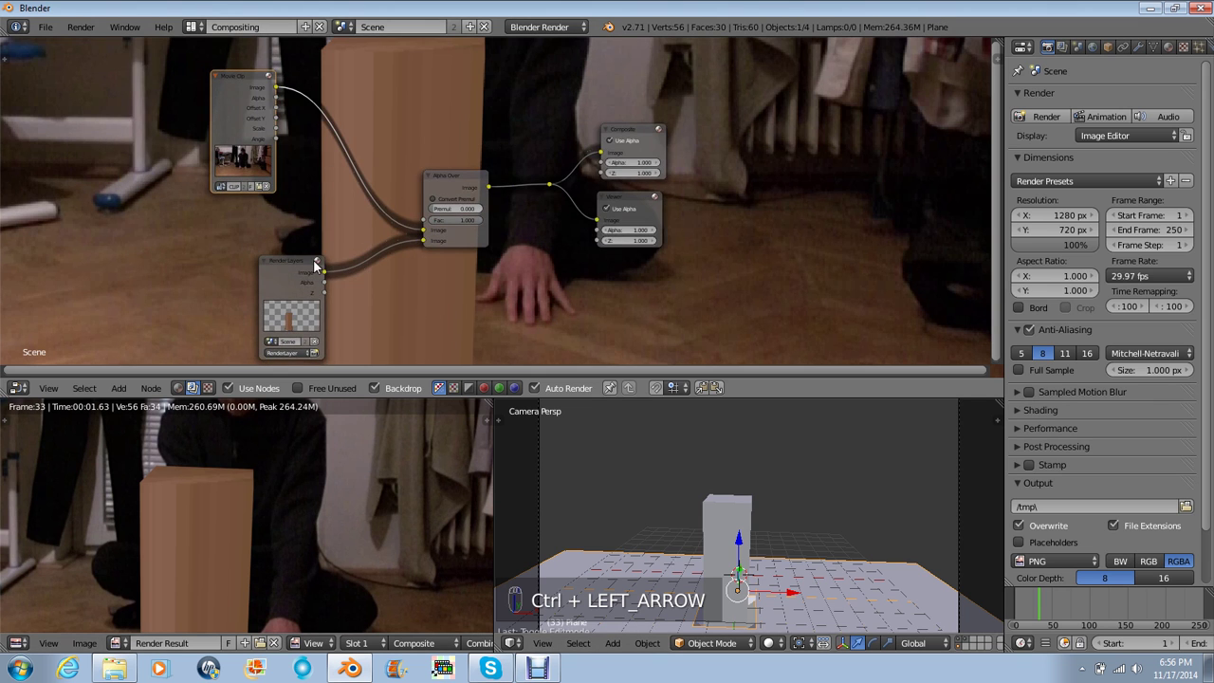
{"action": "key", "text": "ctrl+Right"}
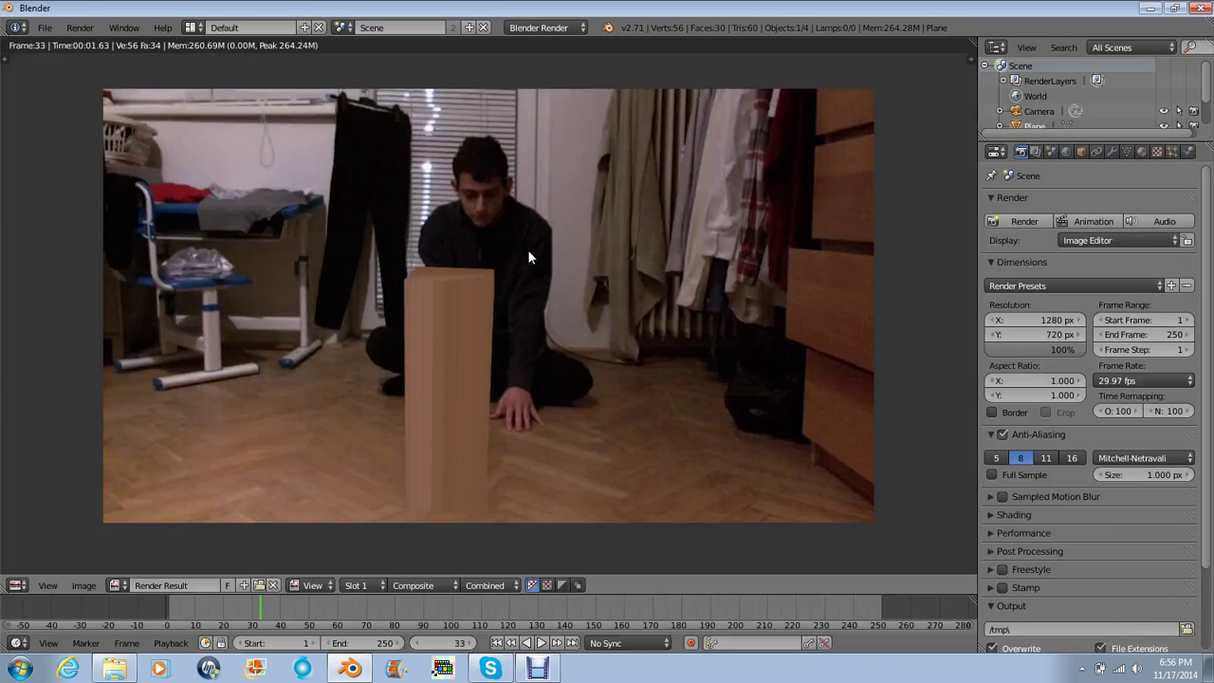
{"action": "left_click", "coordinate": [1033, 221]}
{"action": "key", "text": "Escape"}
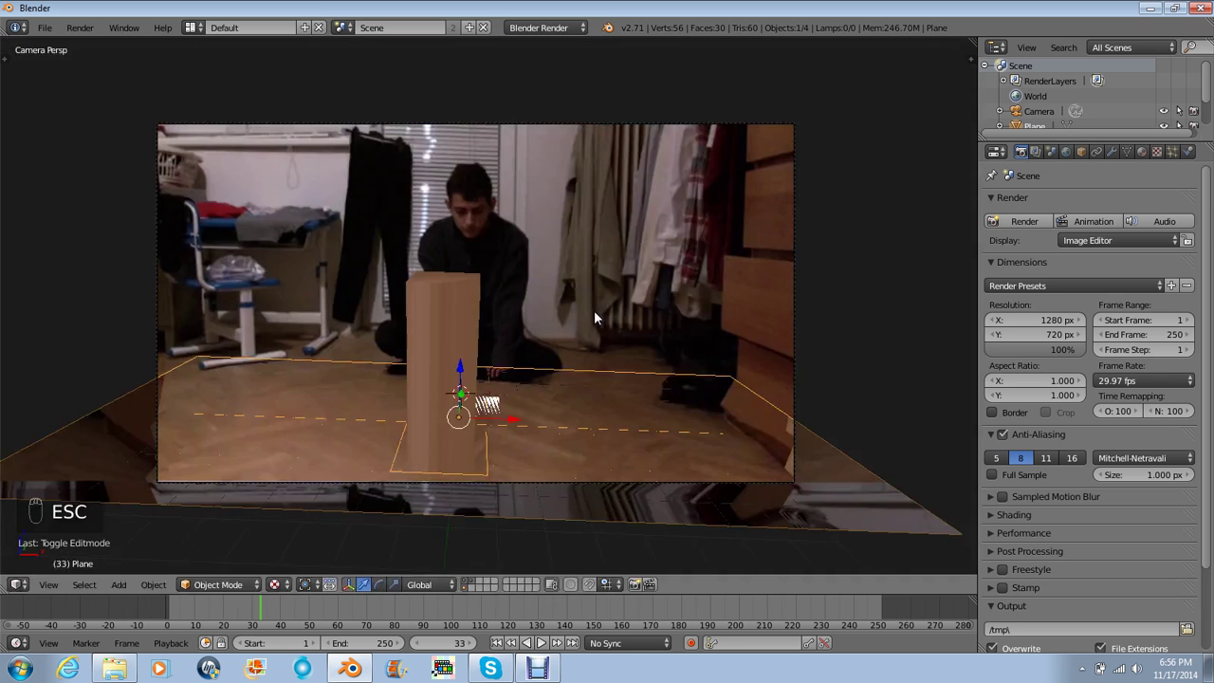
- Display the scene in wireframe and insert a Scaling keyframe for the full-height column at frame 120
{"action": "key", "text": "z"}
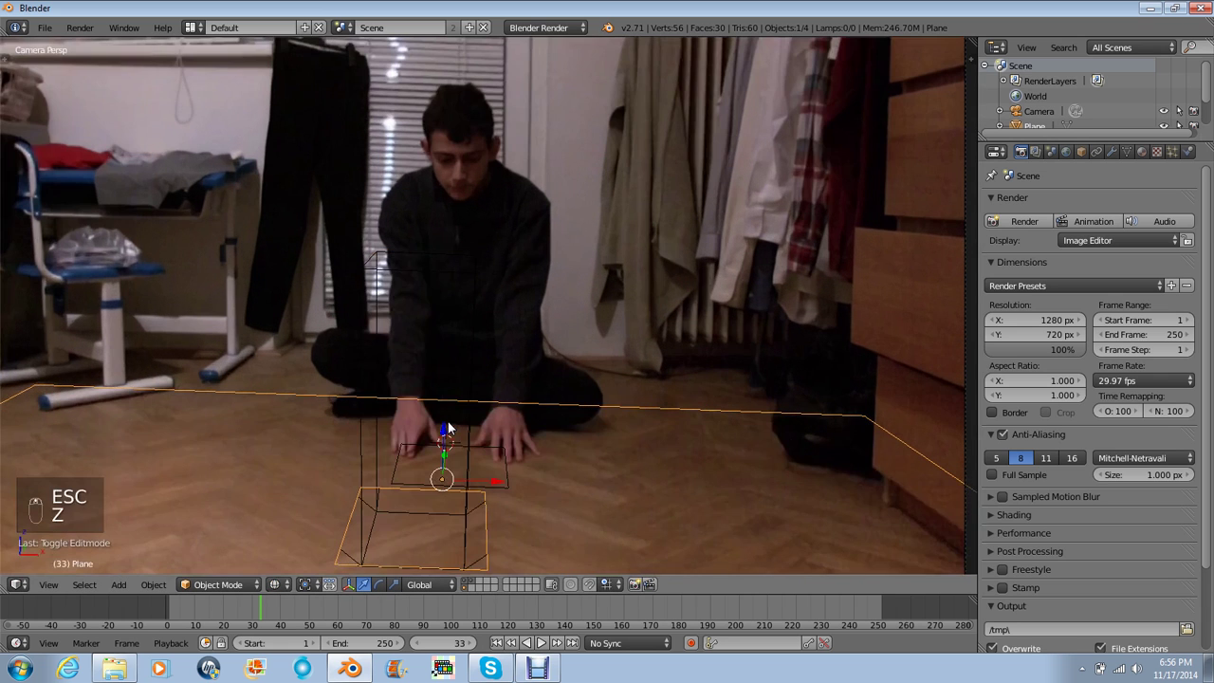
{"action": "left_click", "coordinate": [307, 587]}
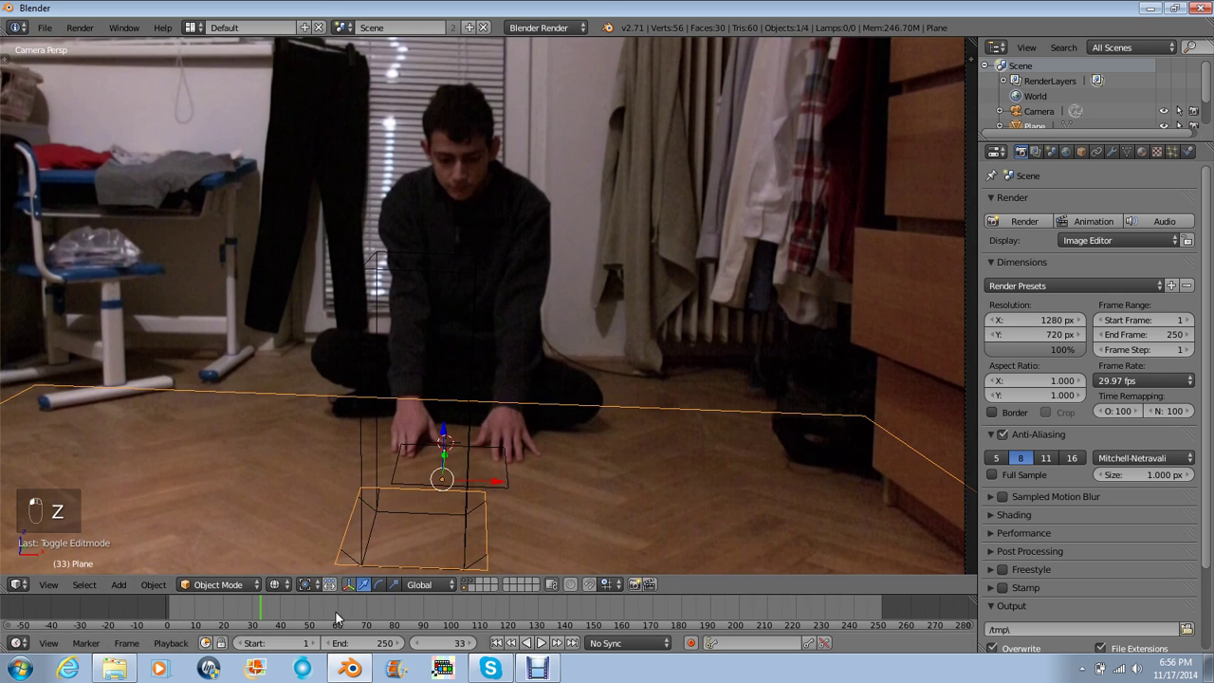
{"action": "left_click_drag", "start_coordinate": [336, 612], "coordinate": [508, 616]}
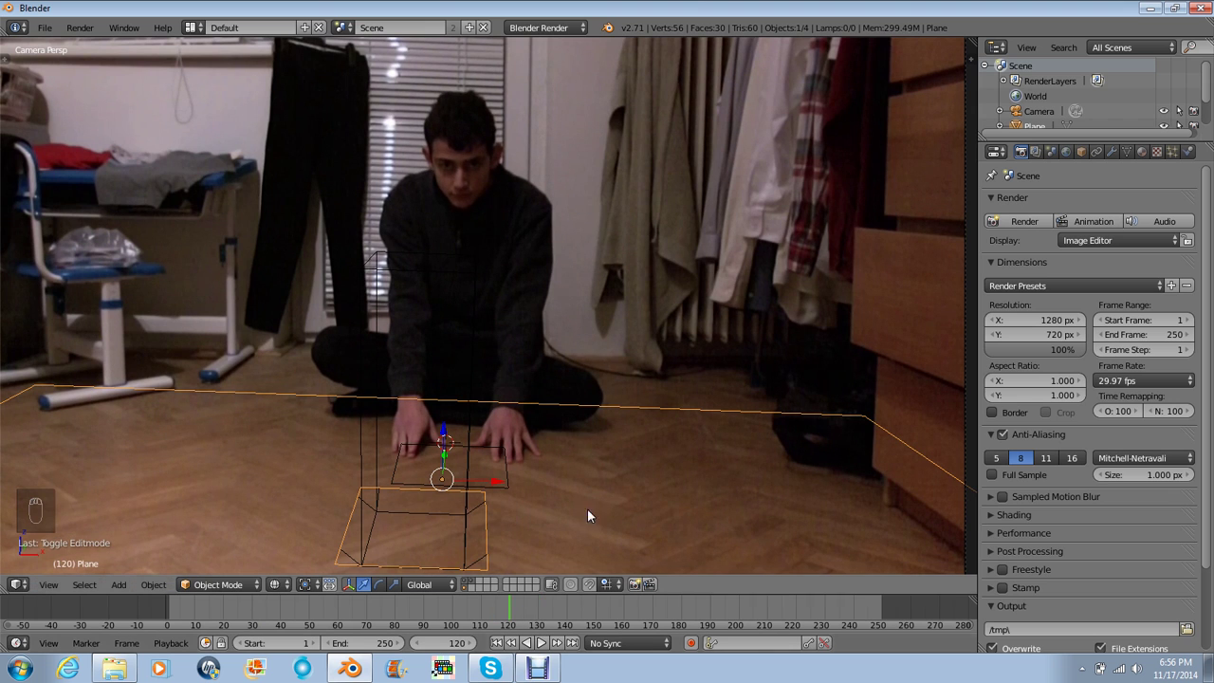
{"action": "right_click", "coordinate": [380, 302]}
{"action": "key", "text": "i"}
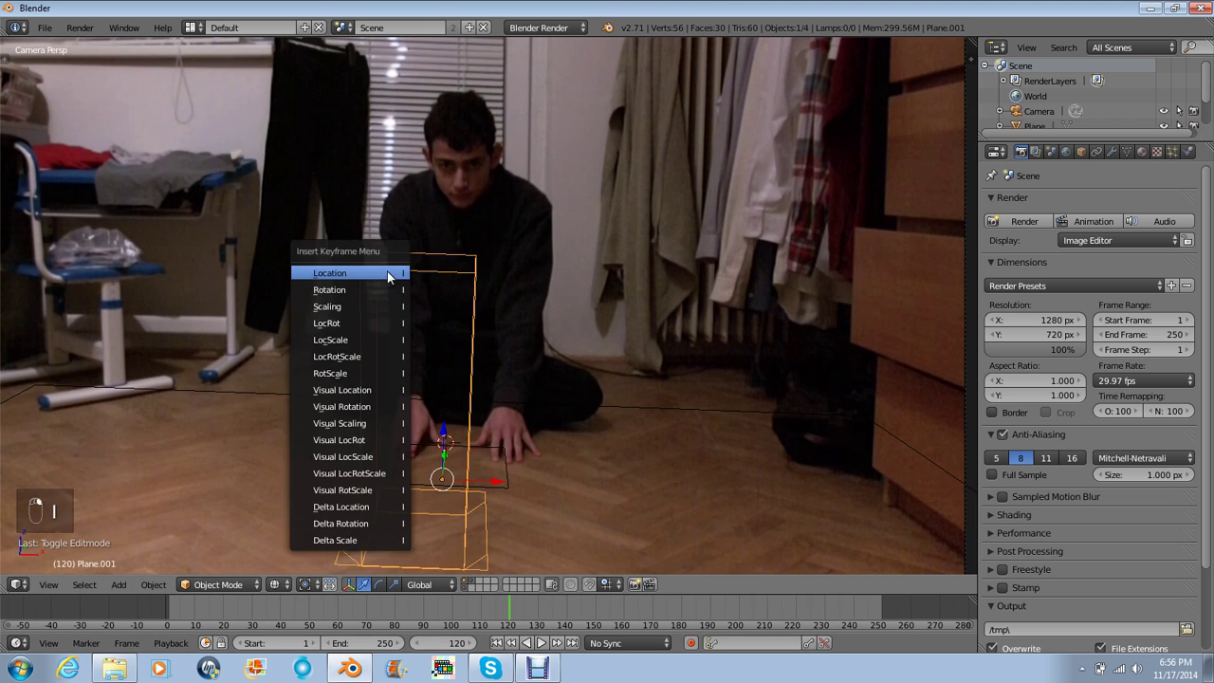
{"action": "left_click", "coordinate": [368, 308]}
- Flatten the column at frame 30 by scaling it to 0 along Z, and insert a keyframe for it
{"action": "left_click_drag", "start_coordinate": [327, 615], "coordinate": [251, 607]}
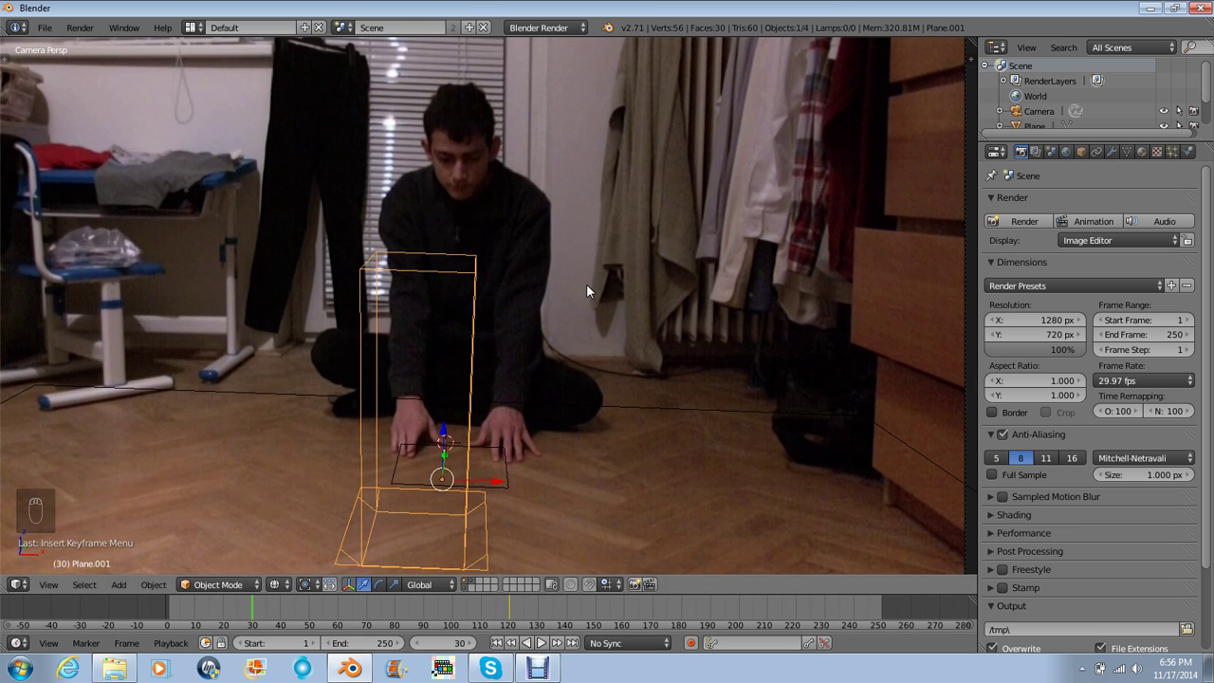
{"action": "key", "text": "s"}
{"action": "key", "text": "z"}
{"action": "key", "text": "0"}
{"action": "key", "text": "Return"}
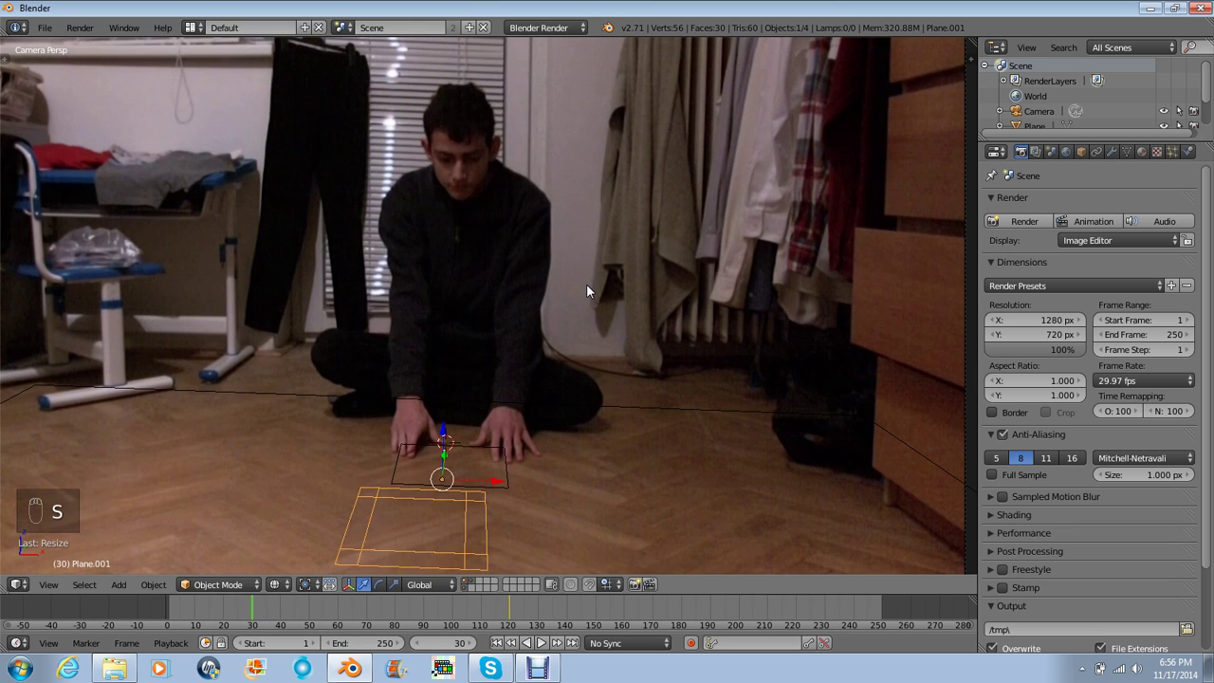
{"action": "key", "text": "i"}
{"action": "left_click", "coordinate": [586, 283]}
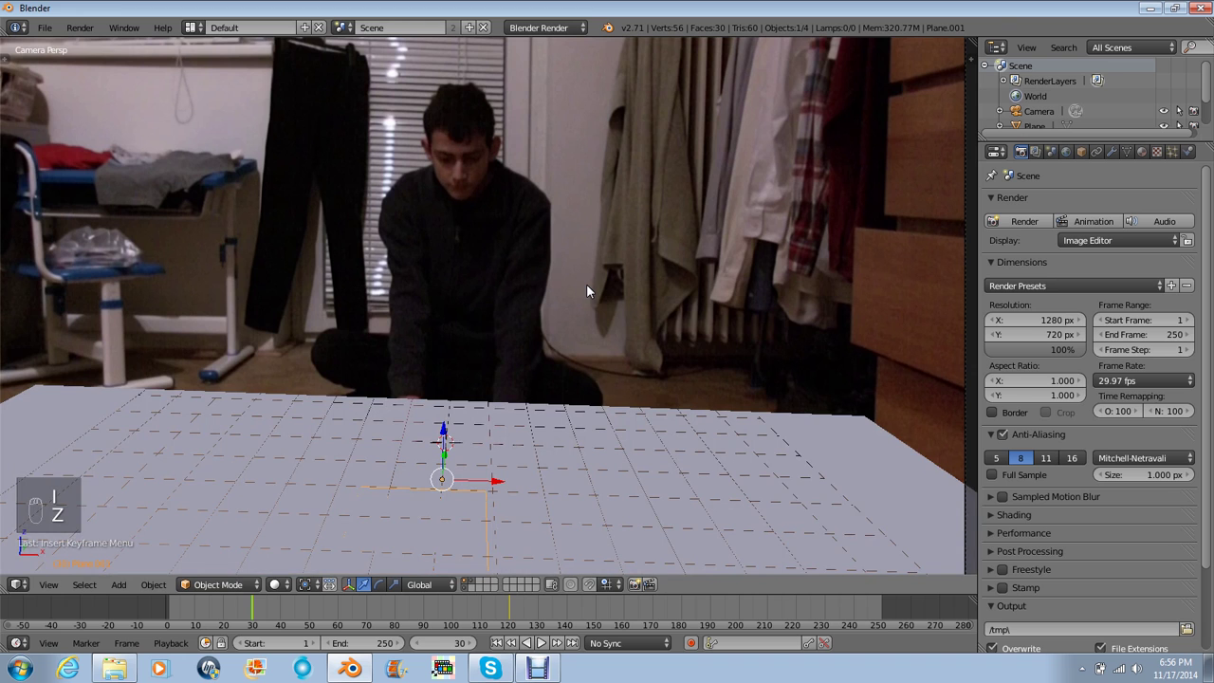
- Play back the column's rising animation and check the flattened column from outside the camera
{"action": "key", "text": "alt+a"}
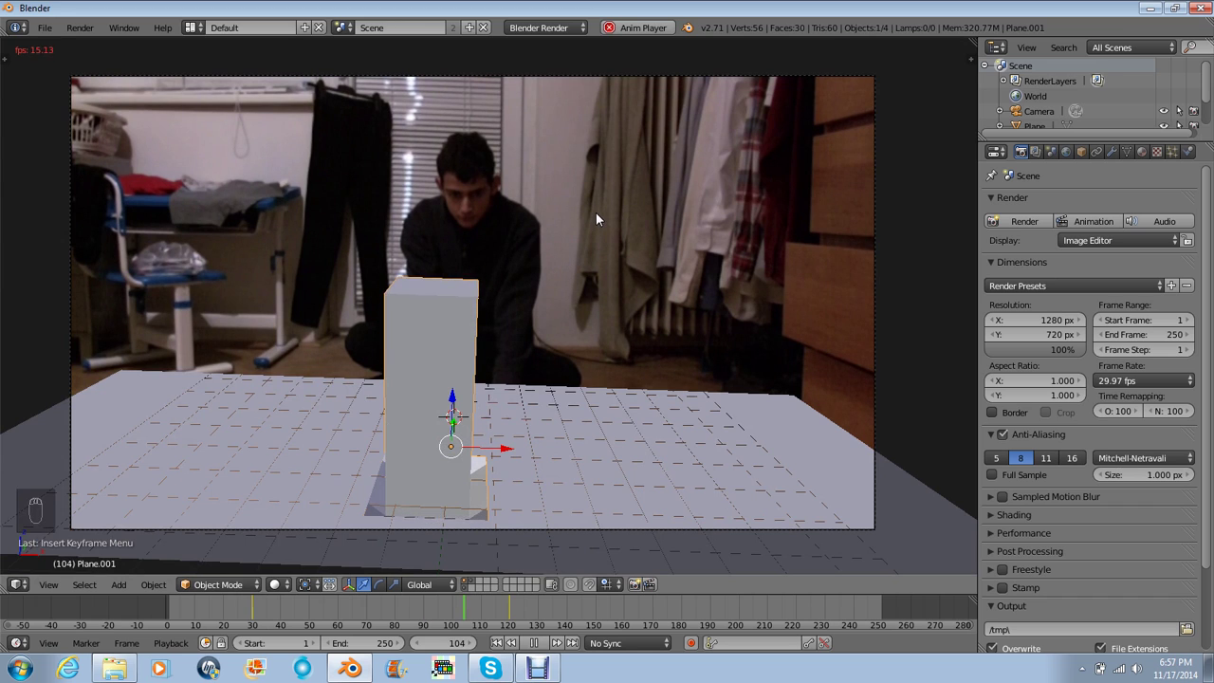
{"action": "key", "text": "Escape"}
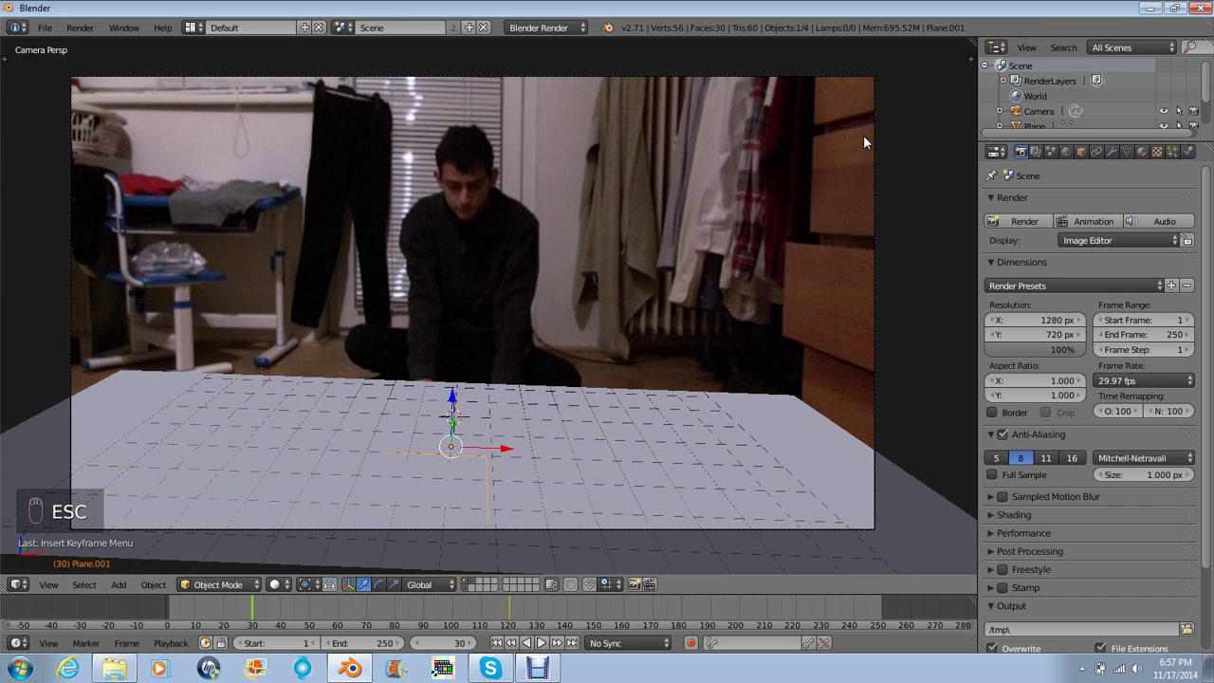
{"action": "key", "text": "KP_0"}
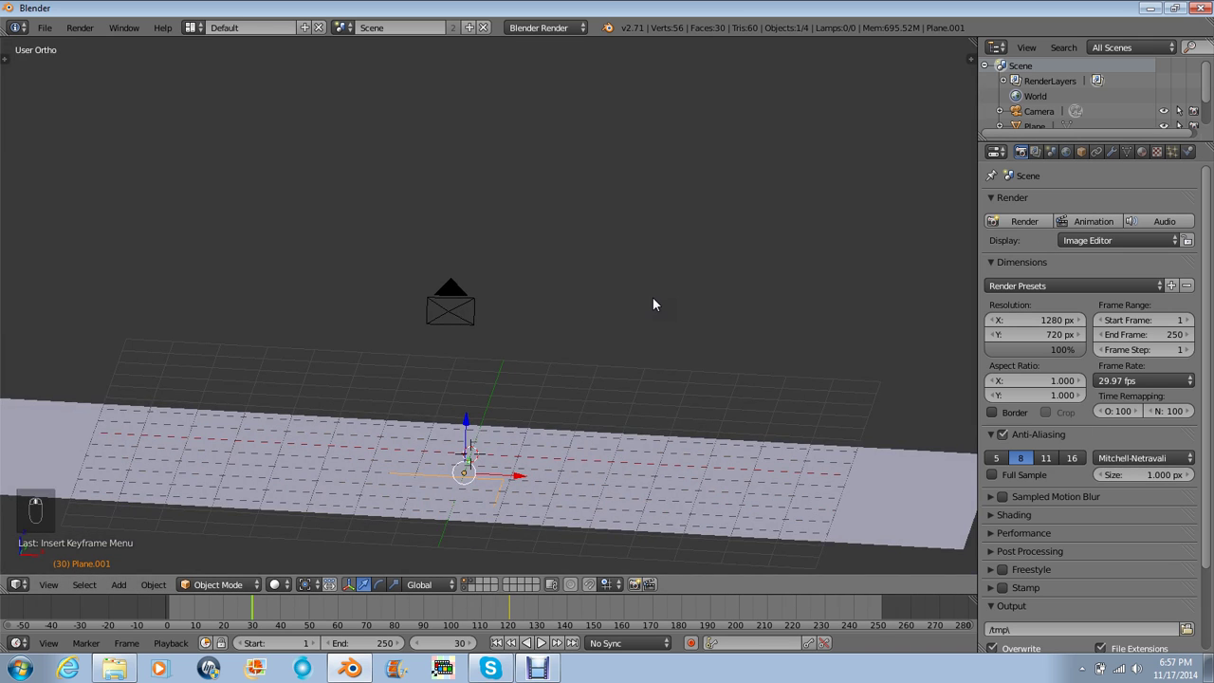
{"action": "key", "text": "KP_0"}
- Change the render engine to Cycles Render and hide the transmutation circle plane by changing the visible layers
{"action": "left_click", "coordinate": [545, 28]}
{"action": "left_click", "coordinate": [542, 79]}
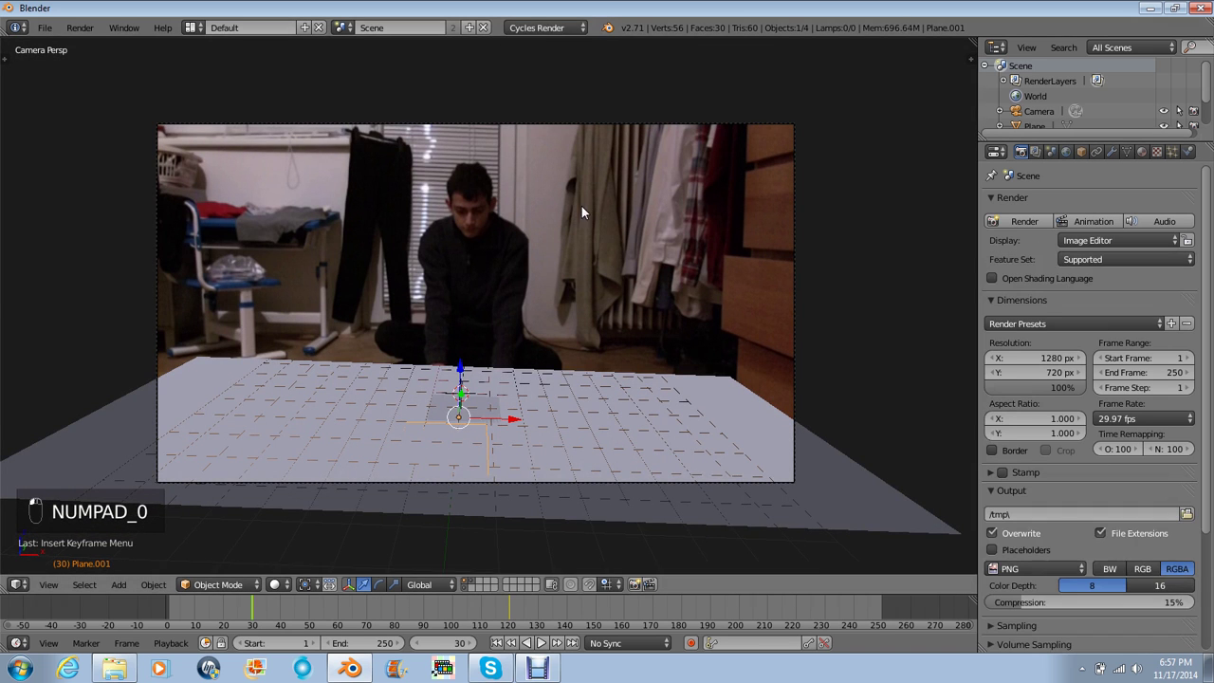
{"action": "scroll", "coordinate": [609, 224], "scroll_direction": "up", "scroll_amount": 2}
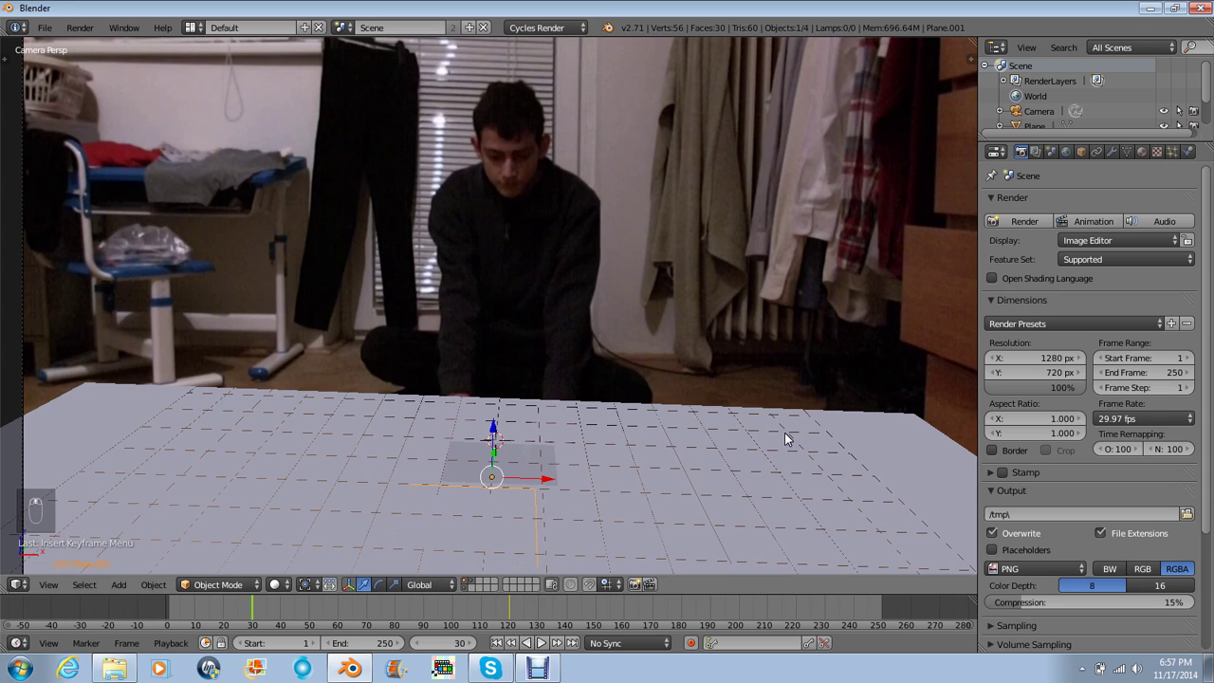
{"action": "key", "text": "1"}
{"action": "key", "text": "alt+shift+1"}
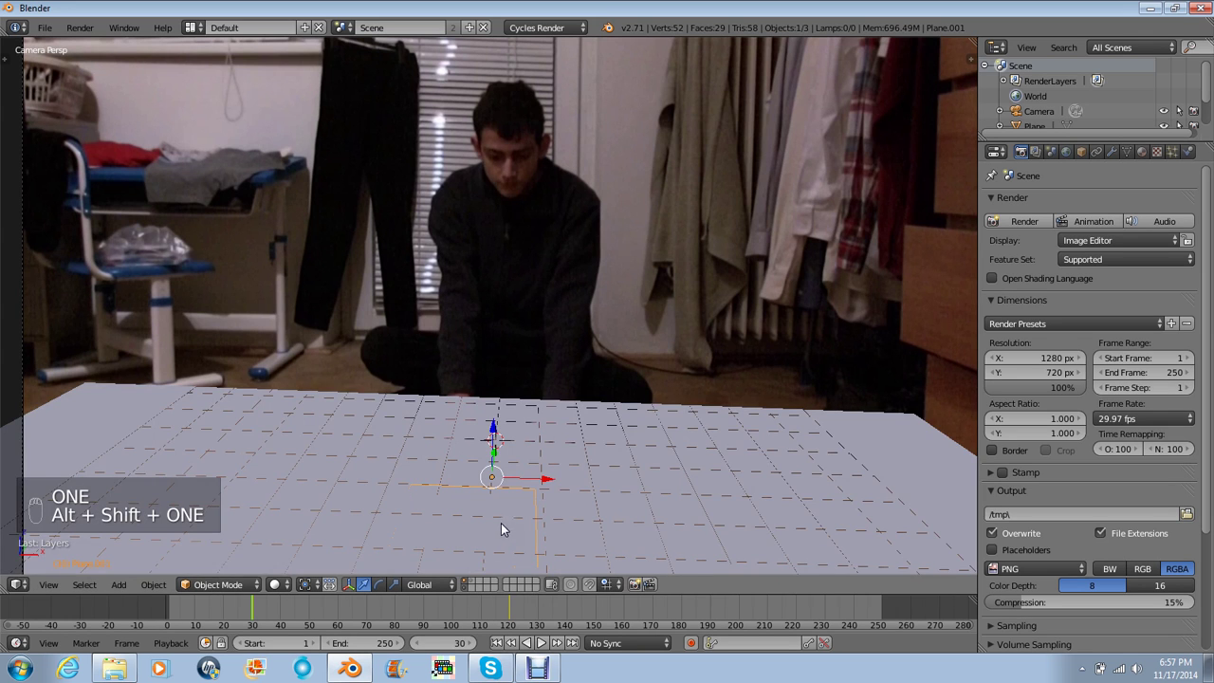
- Enable the AO pass for the render layer and review the scene's output and film settings
{"action": "left_click", "coordinate": [1035, 152]}
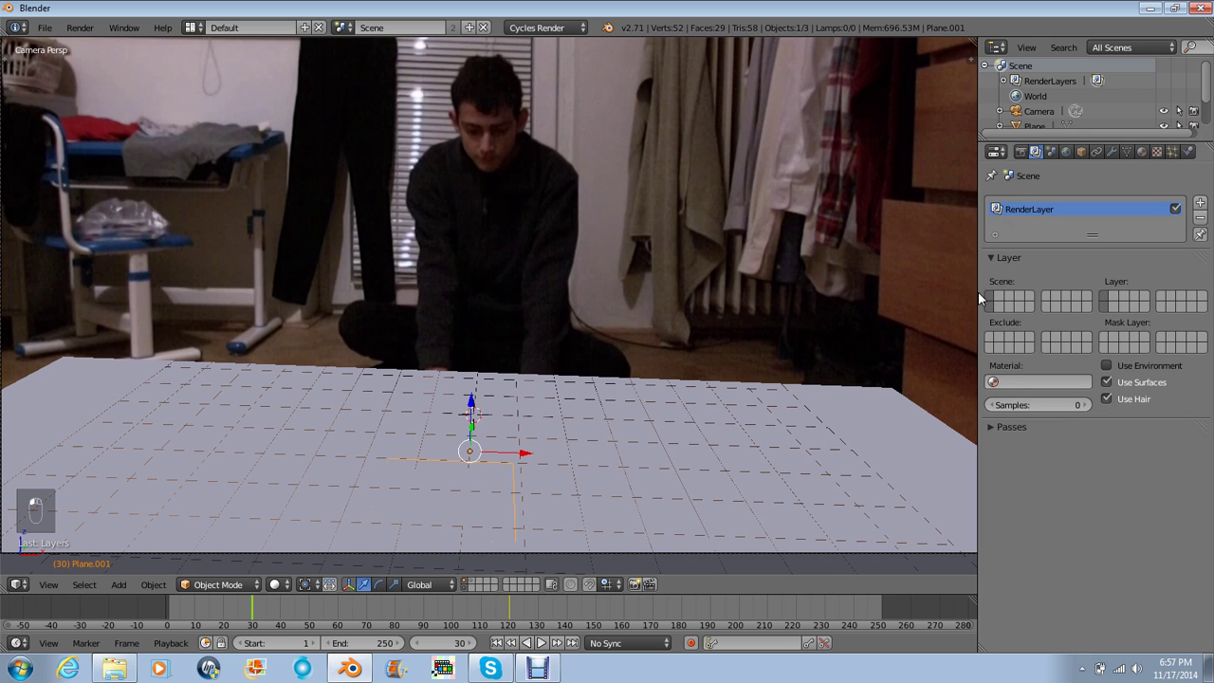
{"action": "left_click", "coordinate": [1015, 427]}
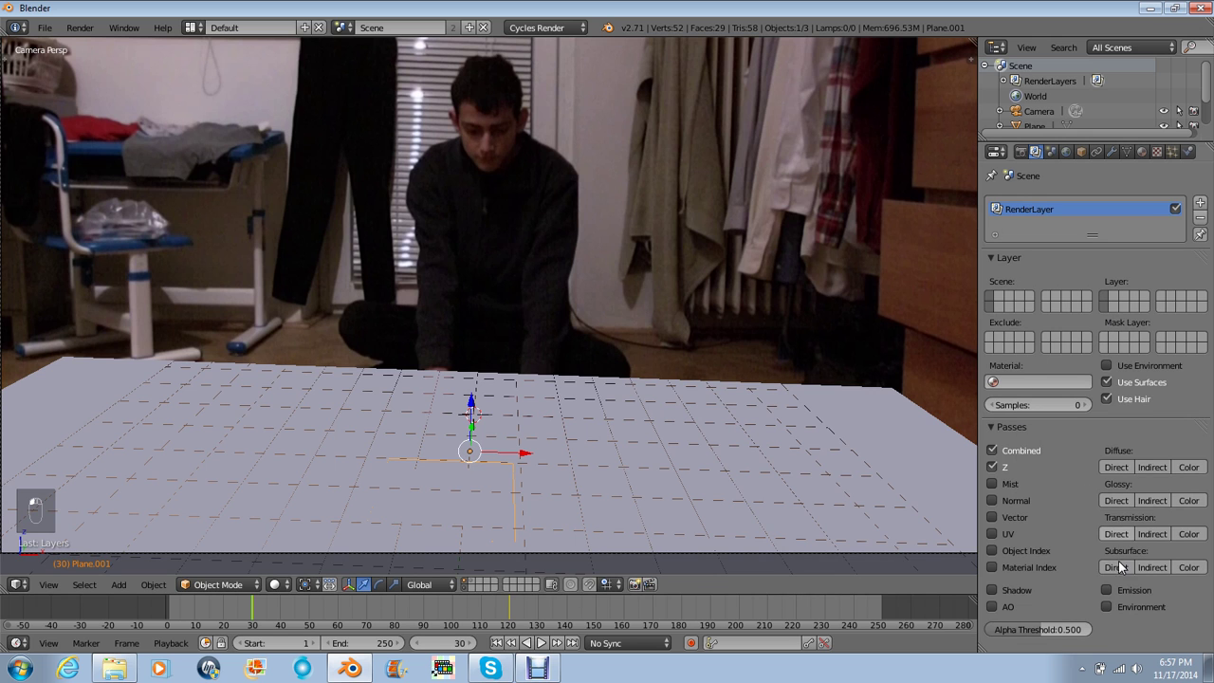
{"action": "left_click", "coordinate": [1007, 609]}
{"action": "left_click", "coordinate": [1021, 152]}
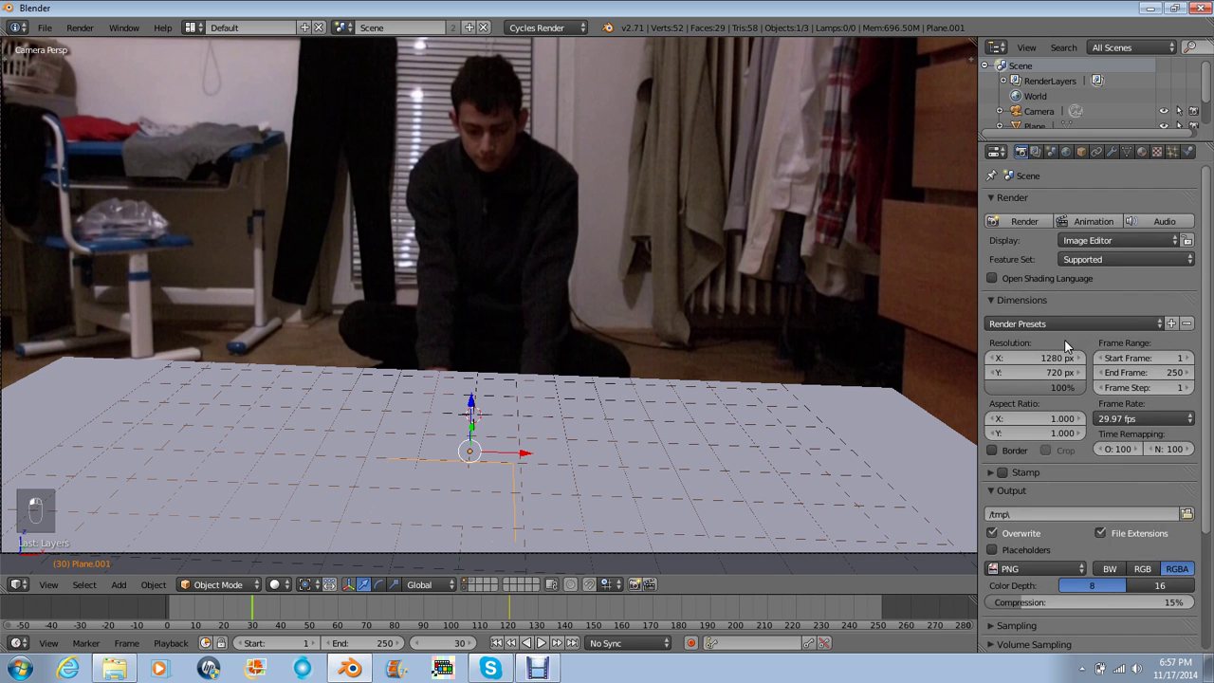
{"action": "scroll", "coordinate": [1091, 380], "scroll_direction": "down", "scroll_amount": 3}
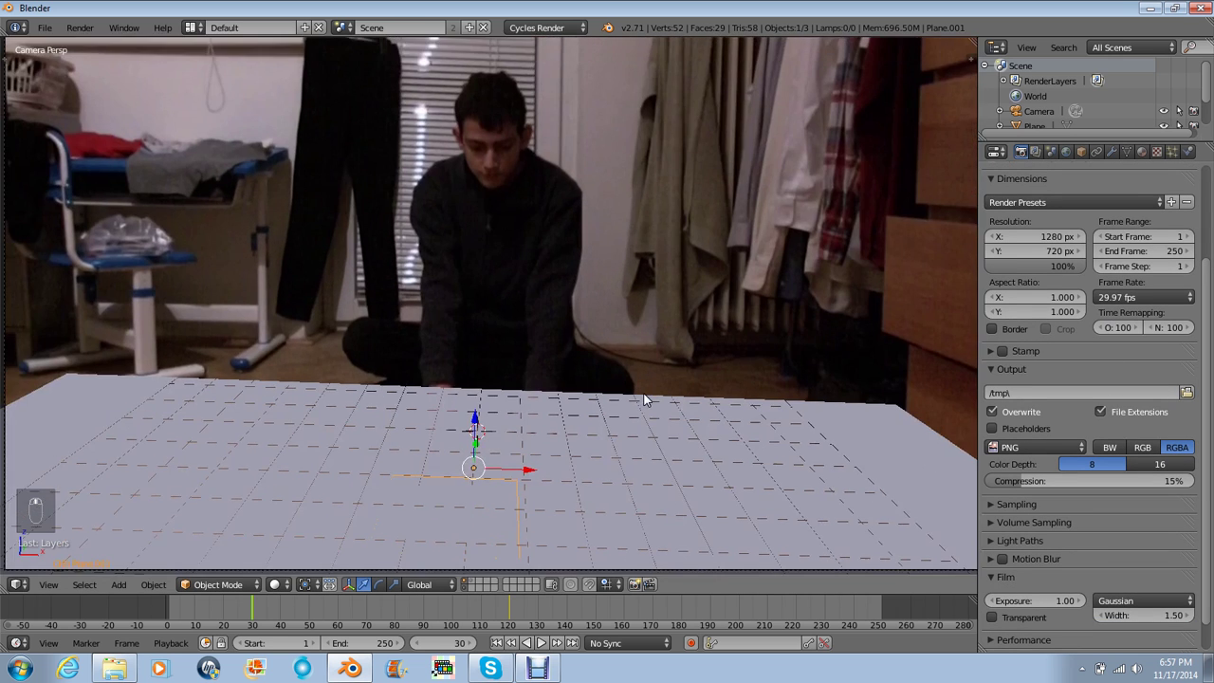
{"action": "scroll", "coordinate": [638, 388], "scroll_direction": "down", "scroll_amount": 3}
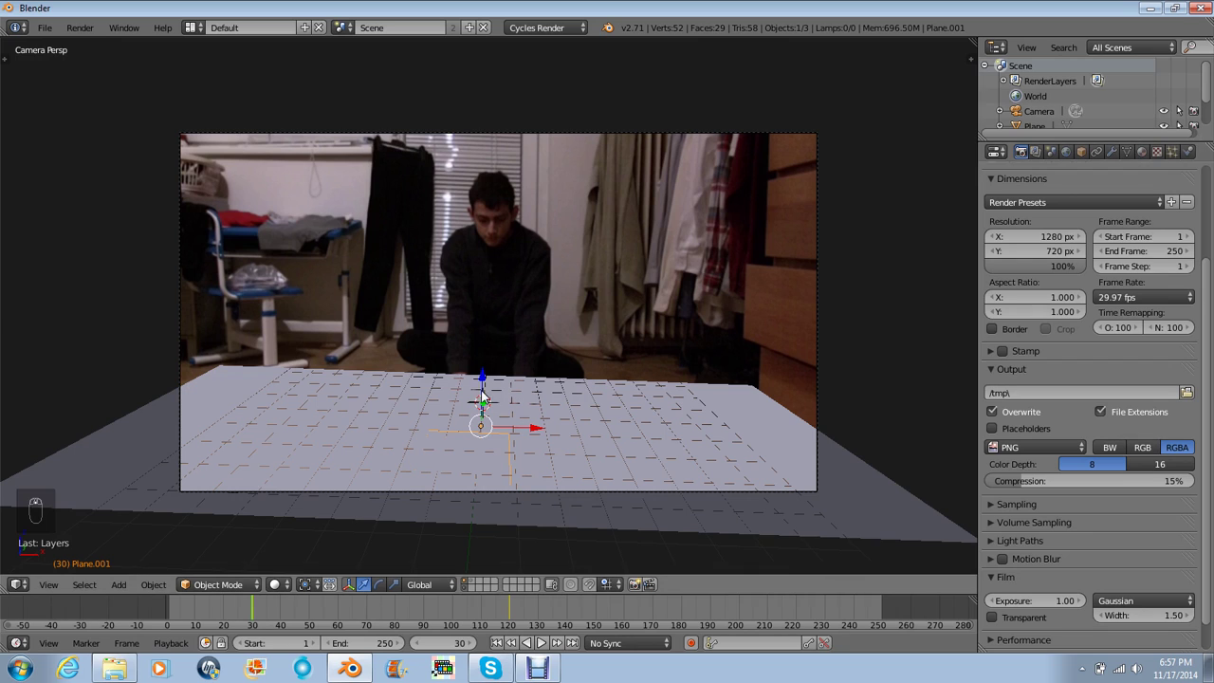
- Enable shader nodes for the Floor material and open its node tree in the Textures screen layout
{"action": "left_click", "coordinate": [1141, 152]}
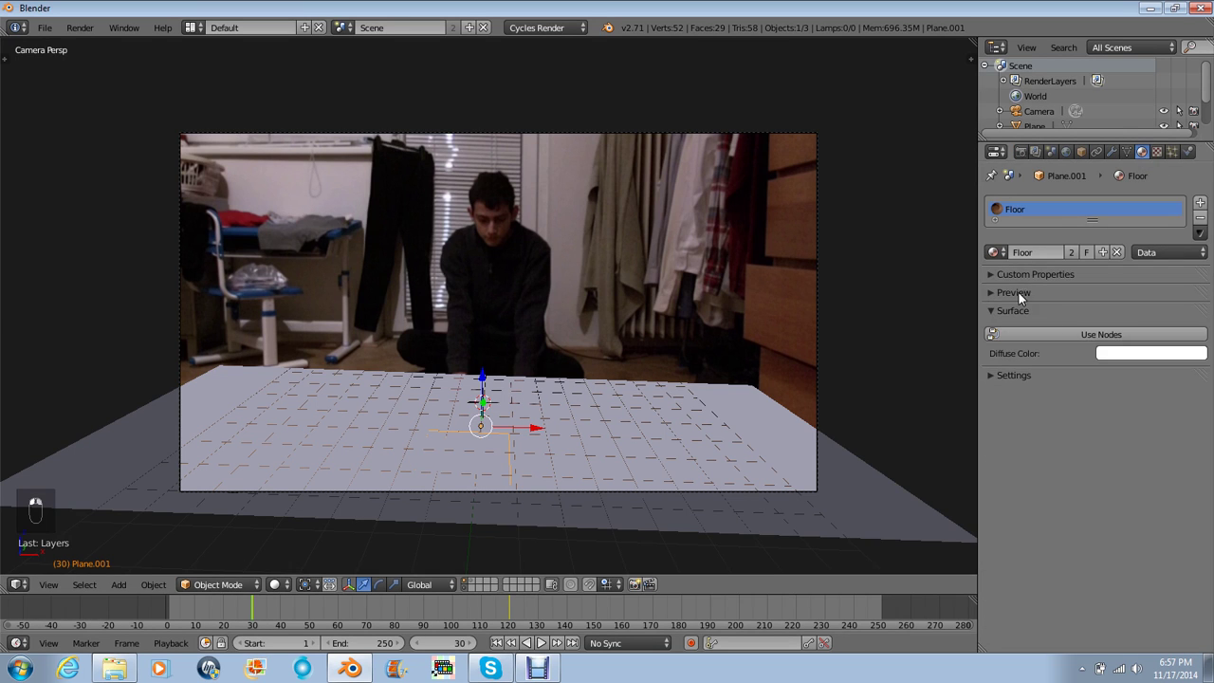
{"action": "left_click", "coordinate": [1100, 335]}
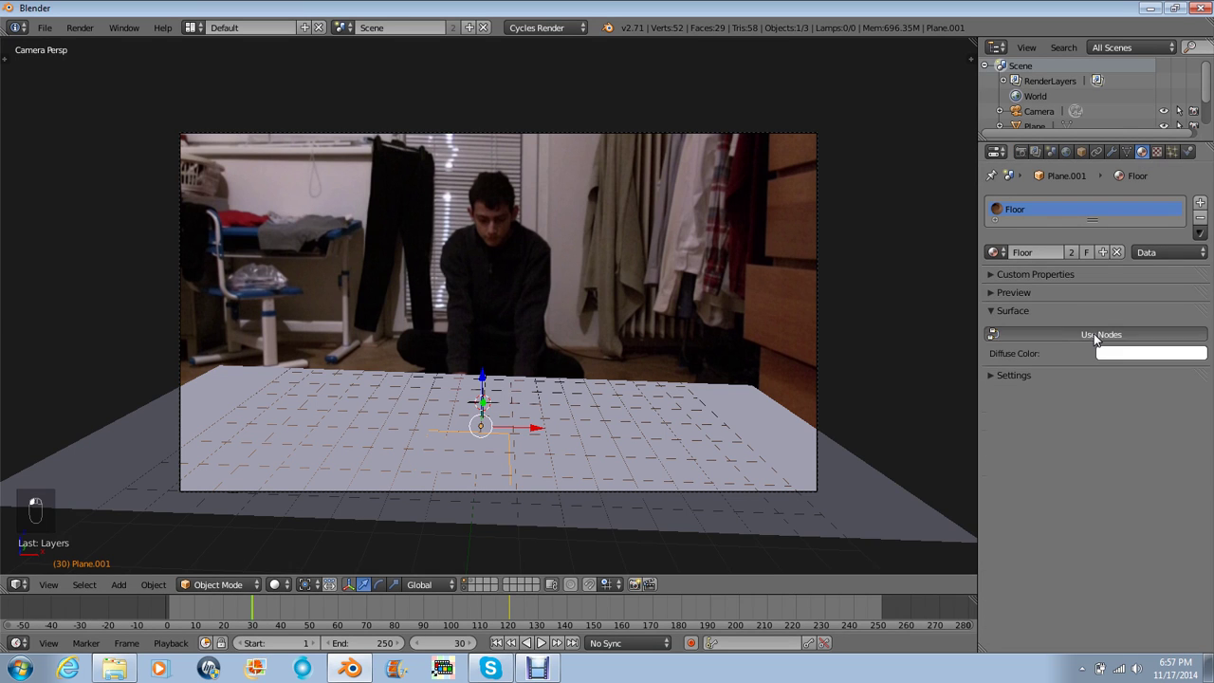
{"action": "left_click", "coordinate": [189, 29]}
{"action": "left_click", "coordinate": [229, 157]}
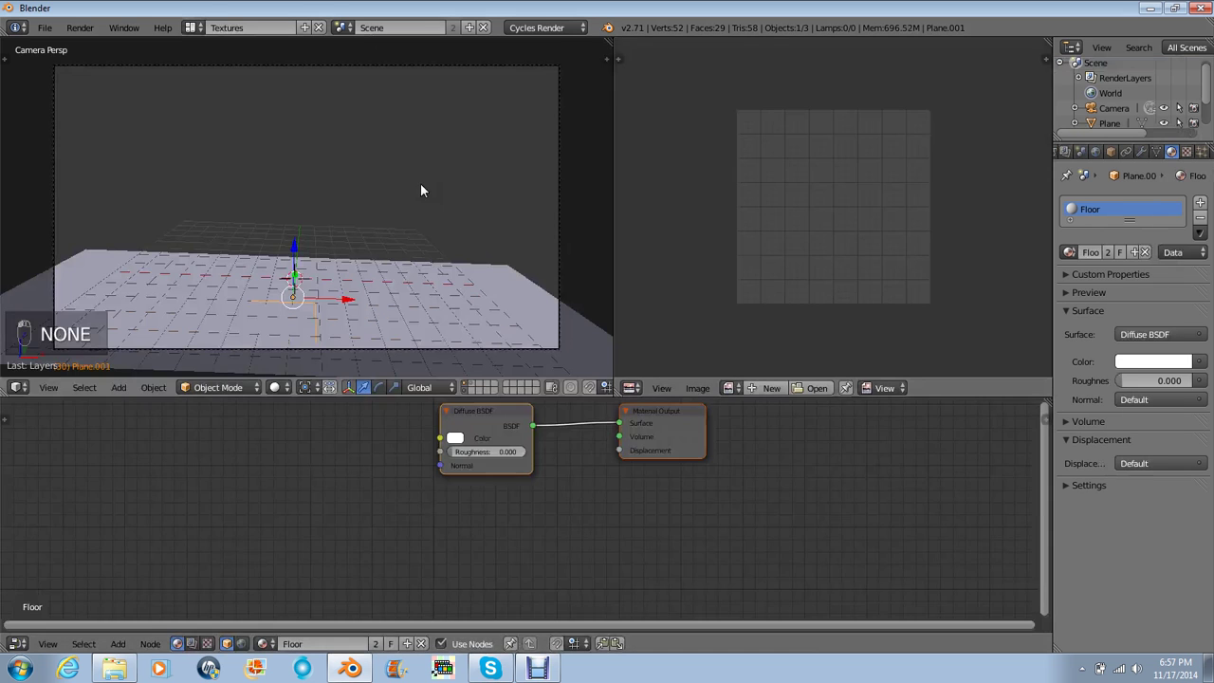
{"action": "middle_click_drag", "start_coordinate": [358, 419], "coordinate": [398, 503]}
- Add an Image Texture node using CLIP0002.AVI and connect its color output to the Diffuse BSDF color
{"action": "key", "text": "shift+a"}
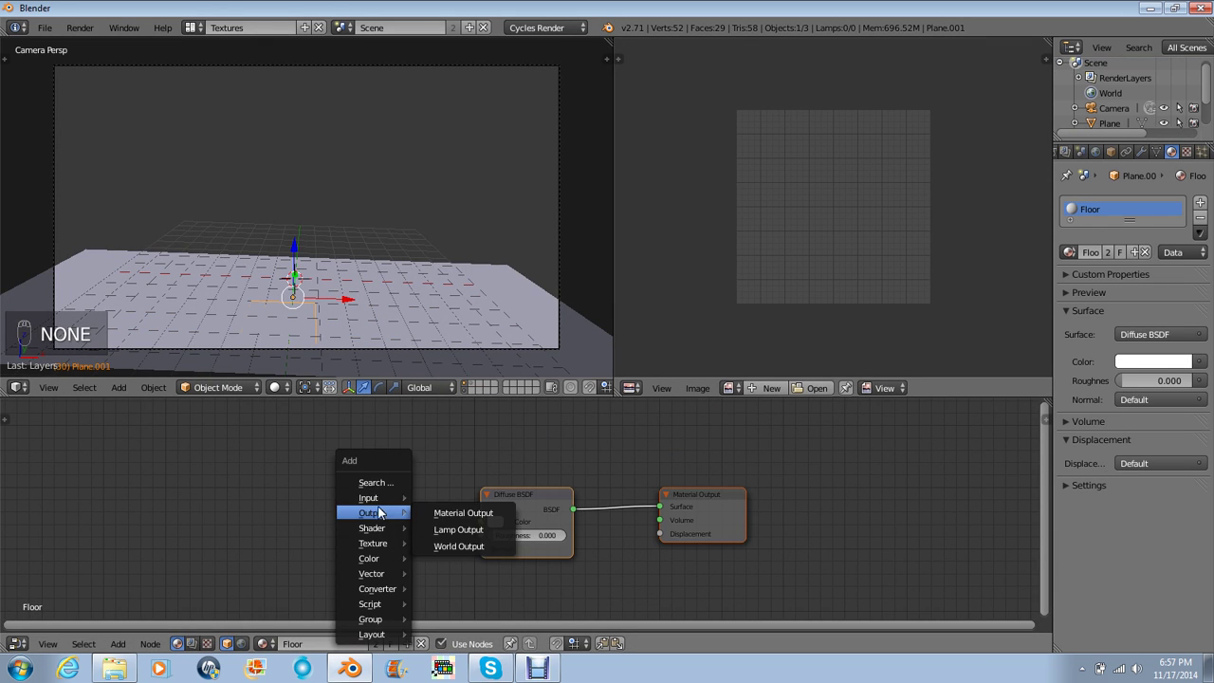
{"action": "mouse_move", "coordinate": [380, 497]}
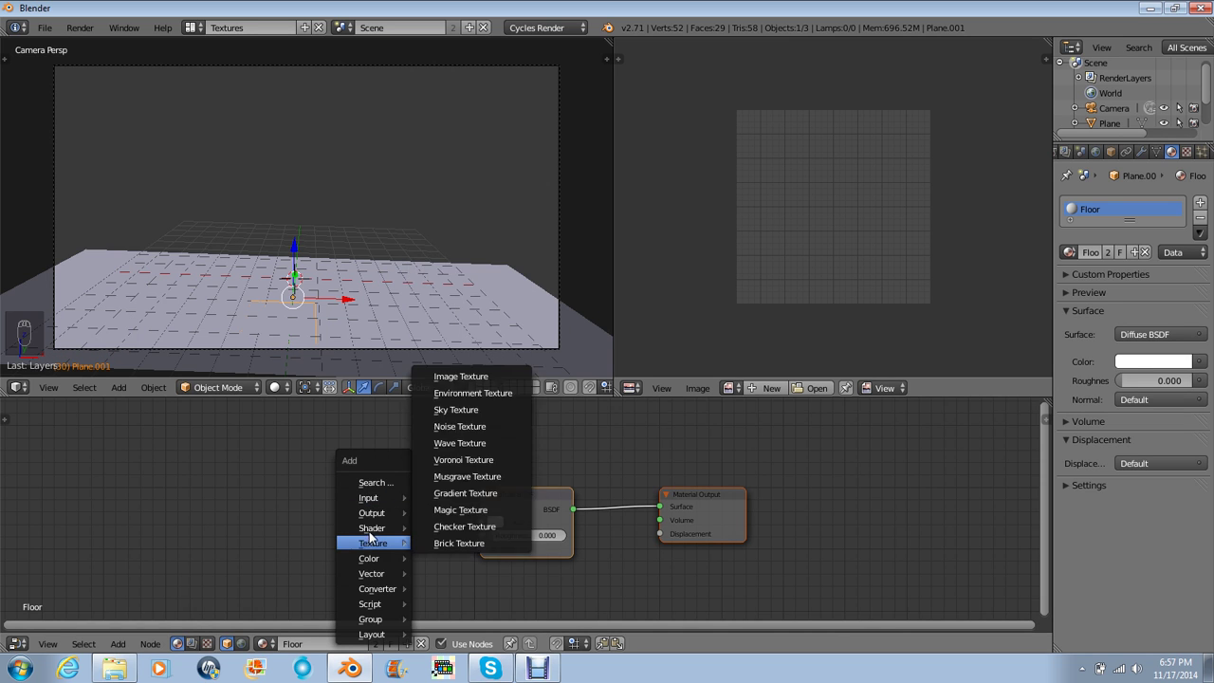
{"action": "mouse_move", "coordinate": [380, 534]}
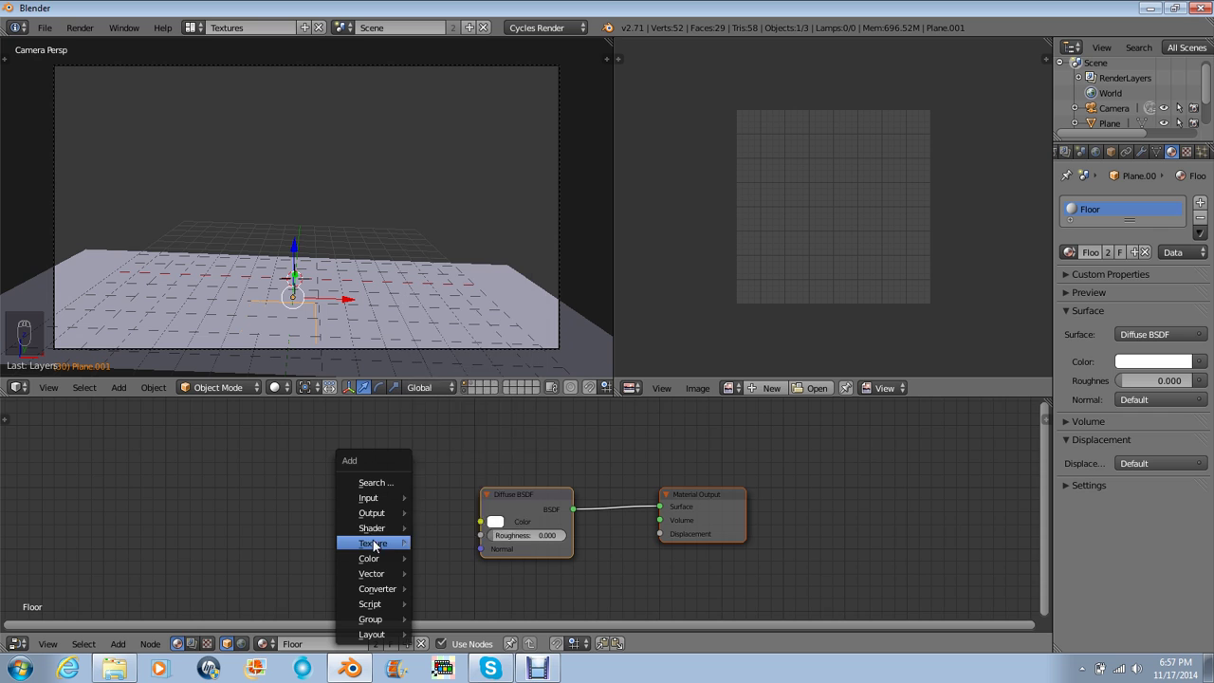
{"action": "left_click", "coordinate": [457, 376]}
{"action": "left_click", "coordinate": [231, 492]}
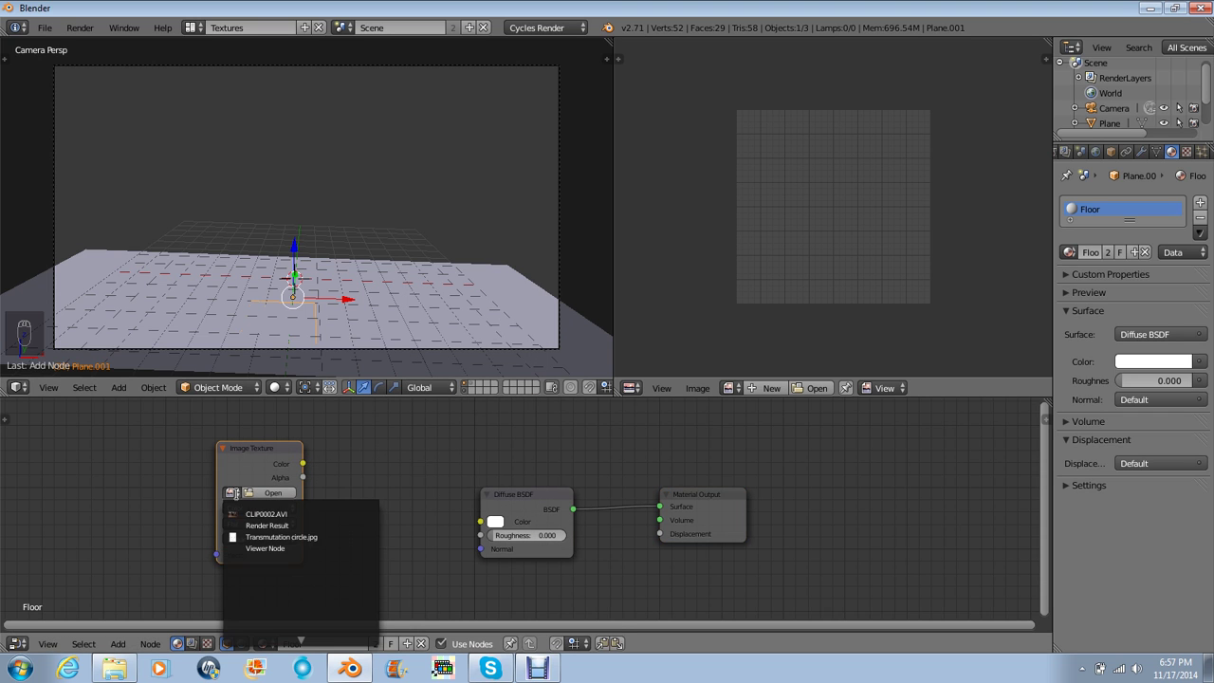
{"action": "left_click", "coordinate": [270, 513]}
{"action": "left_click_drag", "start_coordinate": [302, 464], "coordinate": [481, 521]}
{"action": "left_click_drag", "start_coordinate": [236, 451], "coordinate": [153, 418]}
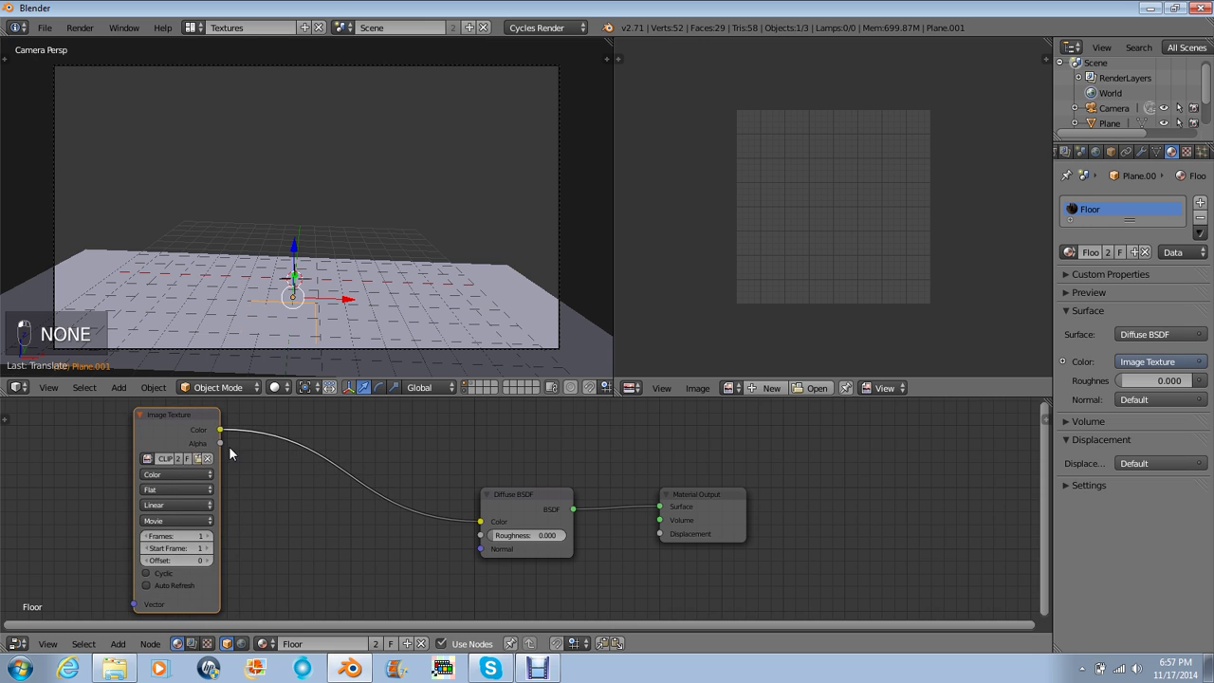
- Reroute the Image Texture node's color output from the Diffuse BSDF Color input to its Normal input
{"action": "middle_click_drag", "start_coordinate": [373, 504], "coordinate": [430, 507]}
{"action": "left_click_drag", "start_coordinate": [533, 525], "coordinate": [538, 553]}
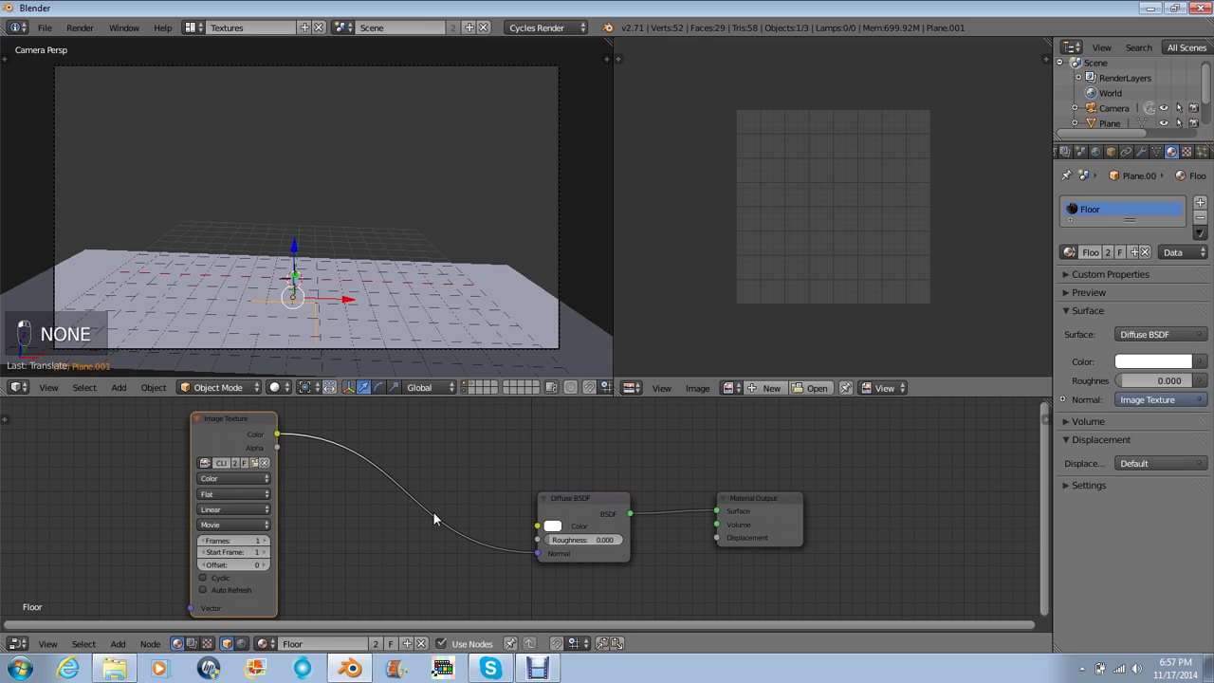
{"action": "key", "text": "shift+a"}
{"action": "mouse_move", "coordinate": [415, 545]}
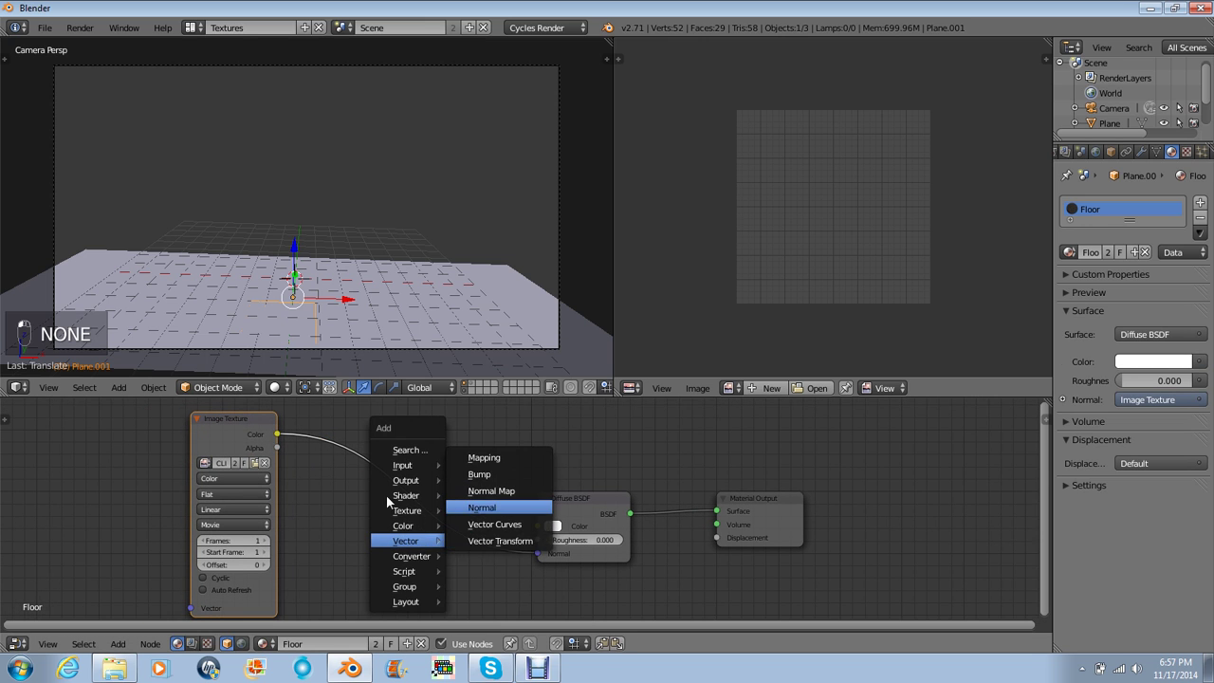
{"action": "left_click", "coordinate": [502, 501]}
{"action": "right_click", "coordinate": [336, 514]}
- Insert a Bump node before the Diffuse BSDF normal, feed the texture color into its Height, and set Strength to 0.200
{"action": "key", "text": "shift+a"}
{"action": "mouse_move", "coordinate": [332, 518]}
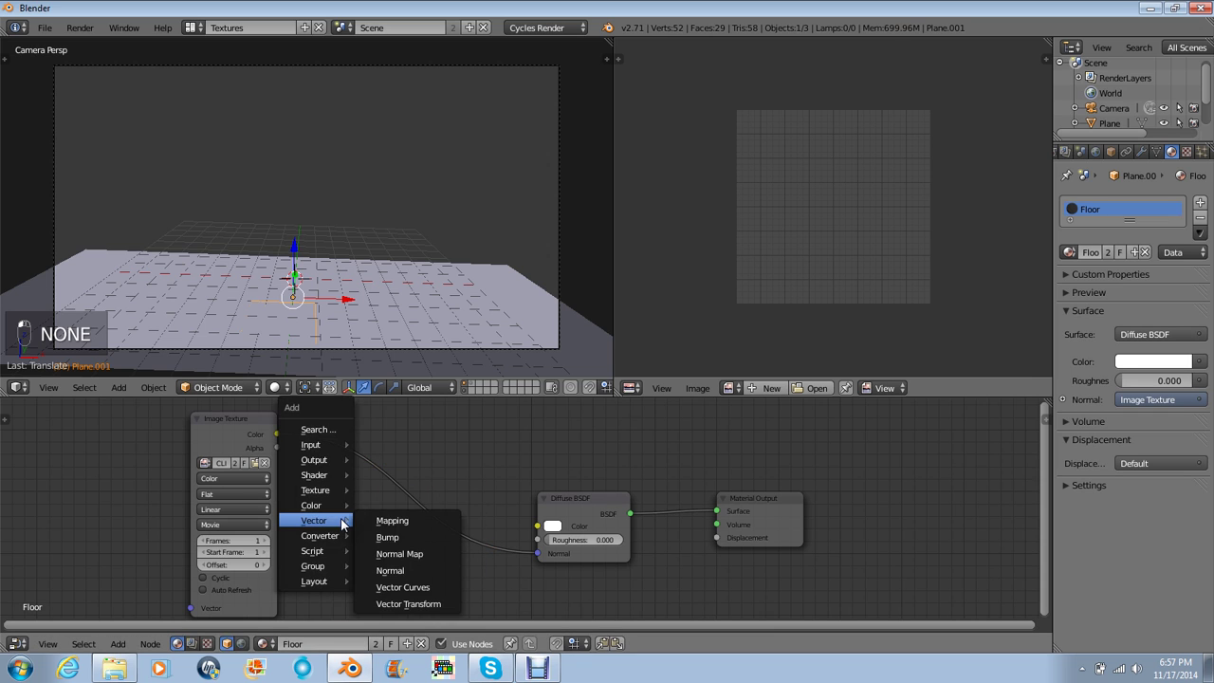
{"action": "left_click", "coordinate": [406, 536]}
{"action": "left_click", "coordinate": [406, 522]}
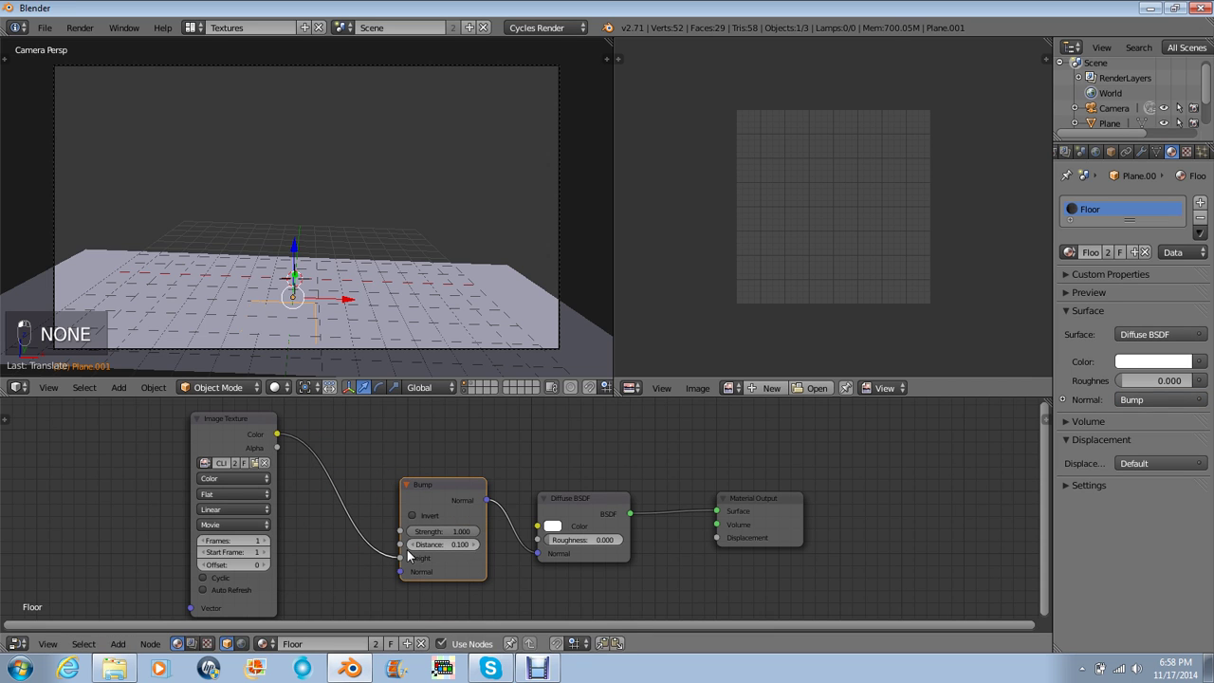
{"action": "left_click_drag", "start_coordinate": [399, 569], "coordinate": [400, 557]}
{"action": "double_click", "coordinate": [456, 531]}
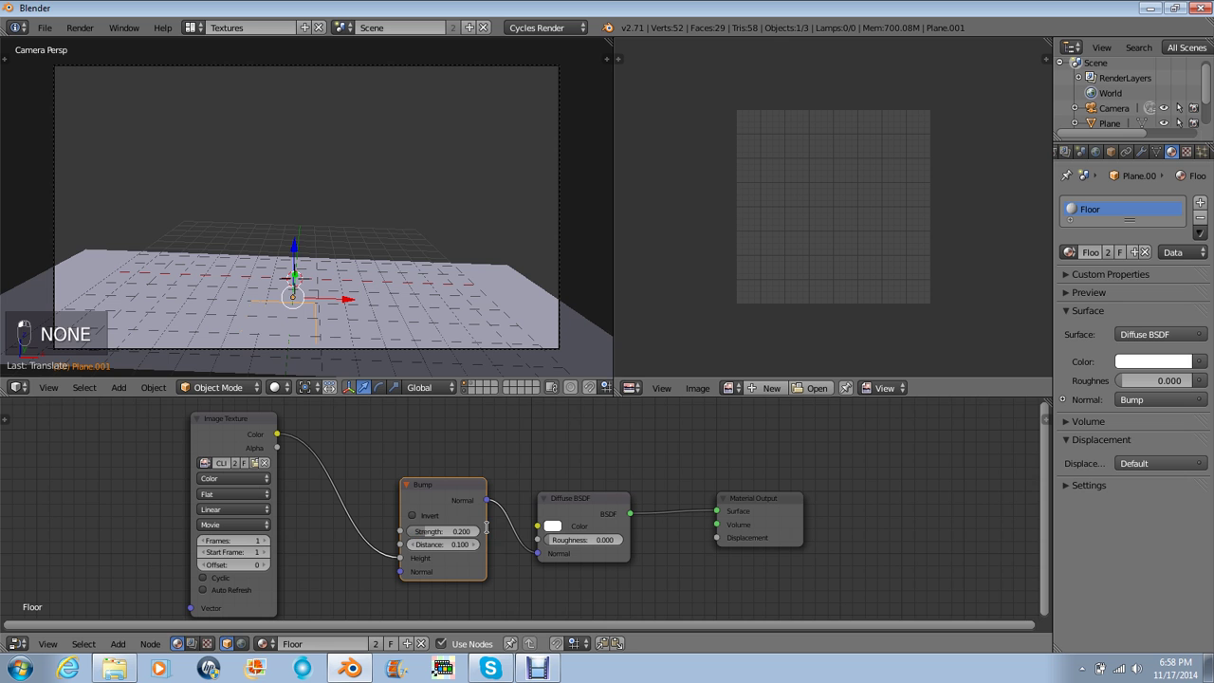
- Show the column in the front orthographic view and advance the animation to frame 250
{"action": "key", "text": "KP_0"}
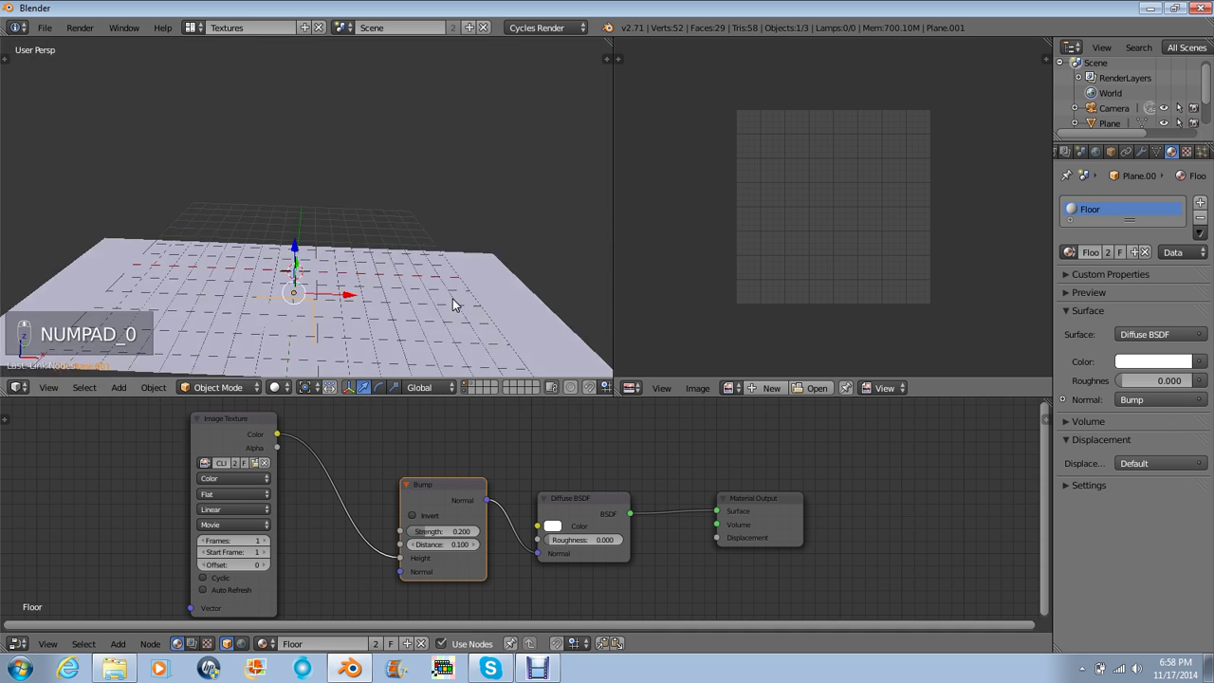
{"action": "key", "text": "Tab"}
{"action": "key", "text": "Tab"}
{"action": "key", "text": "Tab"}
{"action": "key", "text": "KP_1"}
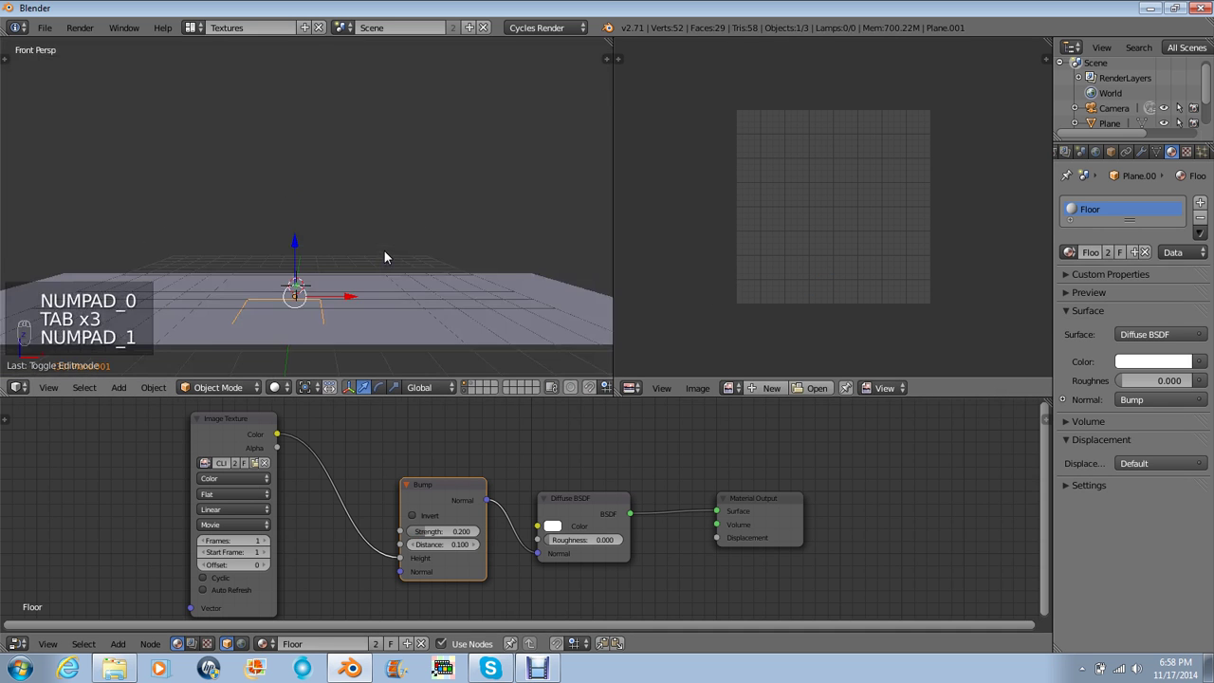
{"action": "key", "text": "KP_5"}
{"action": "key", "text": "Right"}
{"action": "key", "text": "Right"}
{"action": "key", "text": "Right"}
{"action": "key", "text": "Right"}
{"action": "key", "text": "Right"}
{"action": "key", "text": "Right"}
{"action": "key", "text": "Right"}
{"action": "key", "text": "Right"}
{"action": "key", "text": "Right"}
{"action": "key", "text": "Right"}
{"action": "key", "text": "Right"}
{"action": "key", "text": "Right"}
{"action": "key", "text": "Right"}
{"action": "key", "text": "Right"}
{"action": "key", "text": "Right"}
{"action": "key", "text": "Right"}
{"action": "key", "text": "Right"}
{"action": "key", "text": "Right"}
{"action": "key", "text": "Right"}
{"action": "key", "text": "Right"}
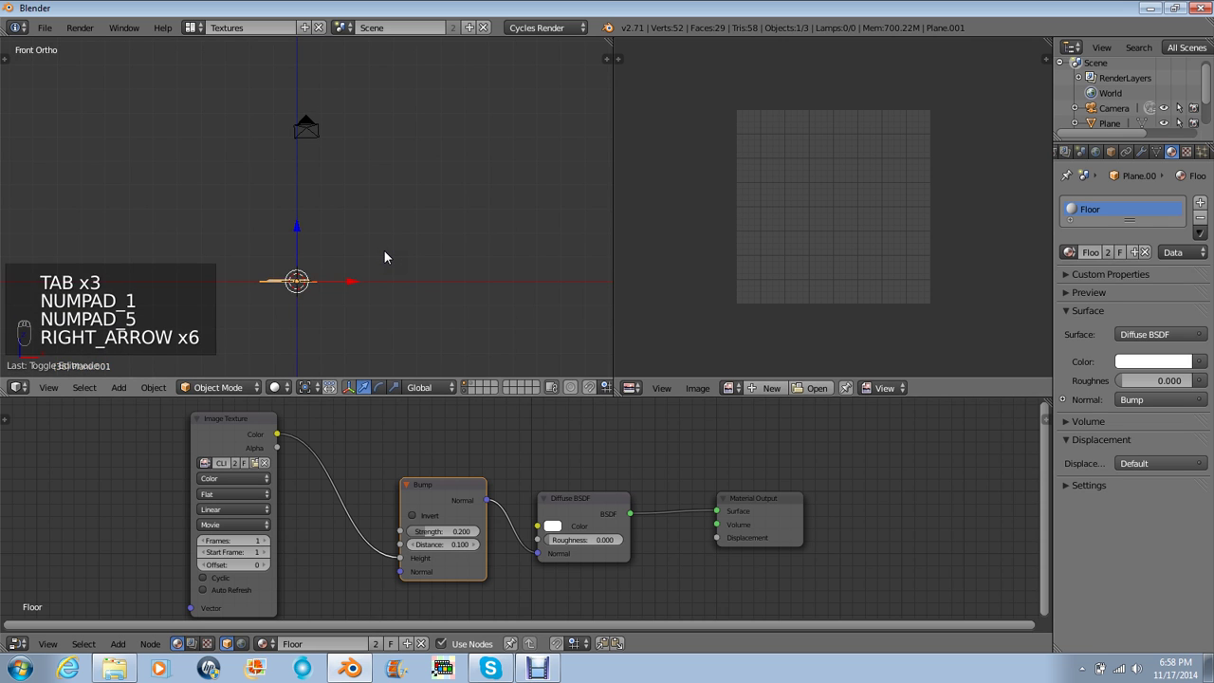
{"action": "key", "text": "Right"}
{"action": "key", "text": "Right"}
{"action": "key", "text": "Right"}
{"action": "key", "text": "Right"}
{"action": "key", "text": "Right"}
{"action": "key", "text": "Right"}
{"action": "key", "text": "Right"}
{"action": "key", "text": "Right"}
{"action": "key", "text": "Right"}
{"action": "key", "text": "Right"}
{"action": "key", "text": "Right"}
{"action": "key", "text": "Right"}
{"action": "key", "text": "Right"}
{"action": "key", "text": "Right"}
{"action": "key", "text": "Right"}
{"action": "key", "text": "Right"}
{"action": "key", "text": "Right"}
{"action": "key", "text": "Right"}
{"action": "key", "text": "Right"}
{"action": "key", "text": "Right"}
{"action": "key", "text": "Tab"}
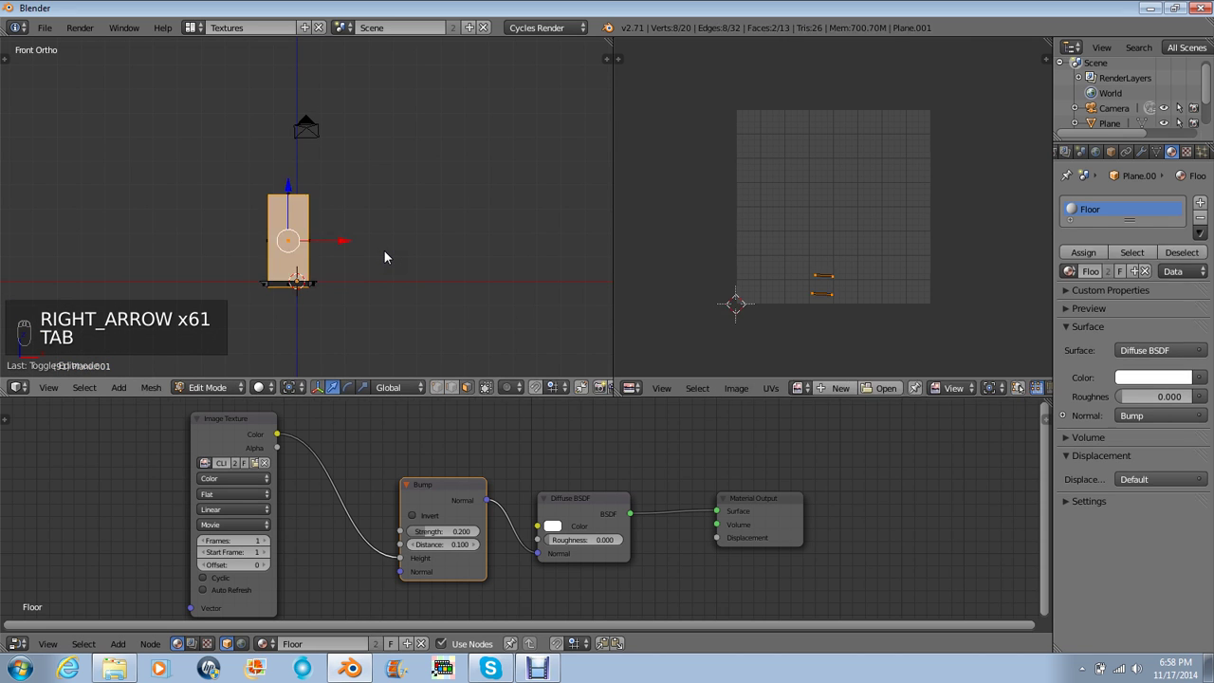
{"action": "middle_click_drag", "start_coordinate": [384, 251], "coordinate": [431, 252], "text": "shift"}
{"action": "scroll", "coordinate": [432, 252], "scroll_direction": "up", "scroll_amount": 3}
{"action": "key", "text": "Tab"}
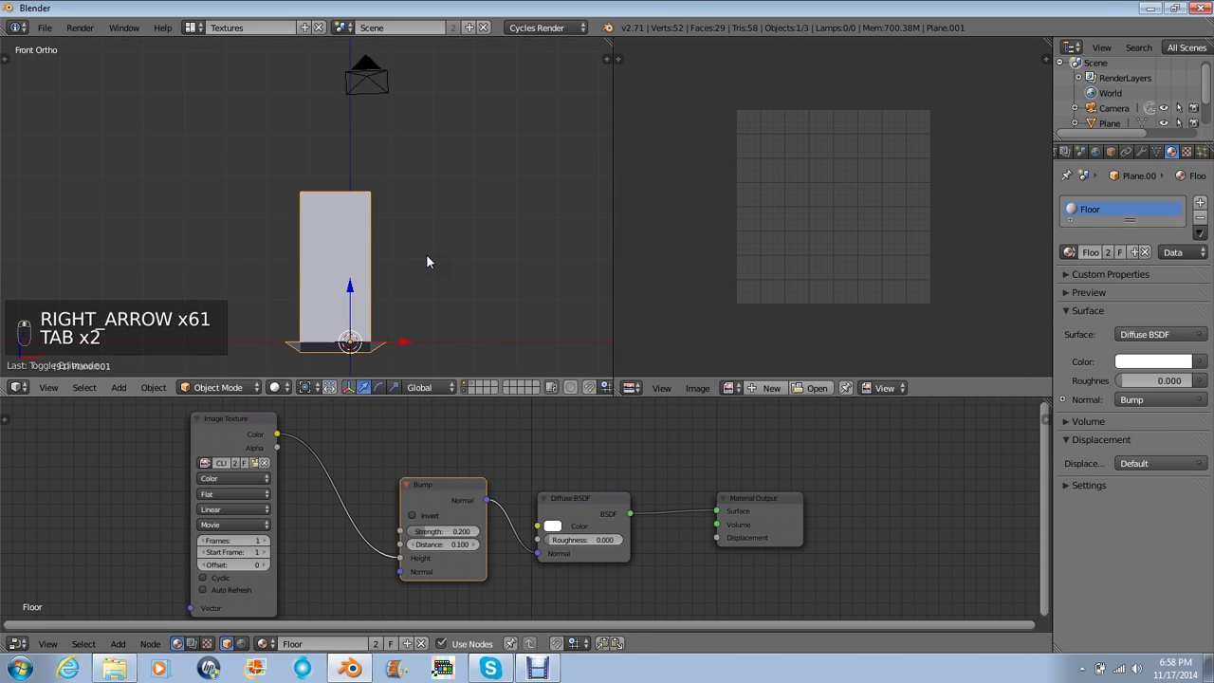
{"action": "key", "text": "shift+Right"}
- In wireframe edit mode, UV-project the column's front and back faces from the front view and its side faces from the right view
{"action": "key", "text": "Tab"}
{"action": "key", "text": "z"}
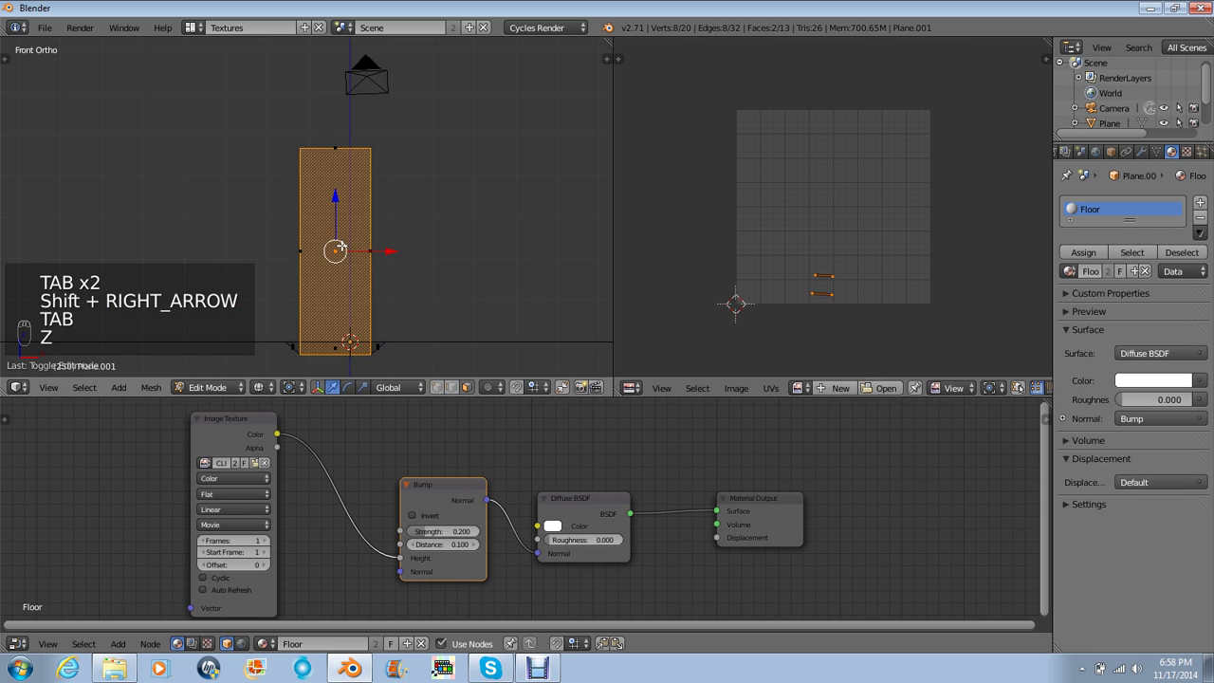
{"action": "key", "text": "u"}
{"action": "left_click", "coordinate": [330, 242]}
{"action": "key", "text": "KP_3"}
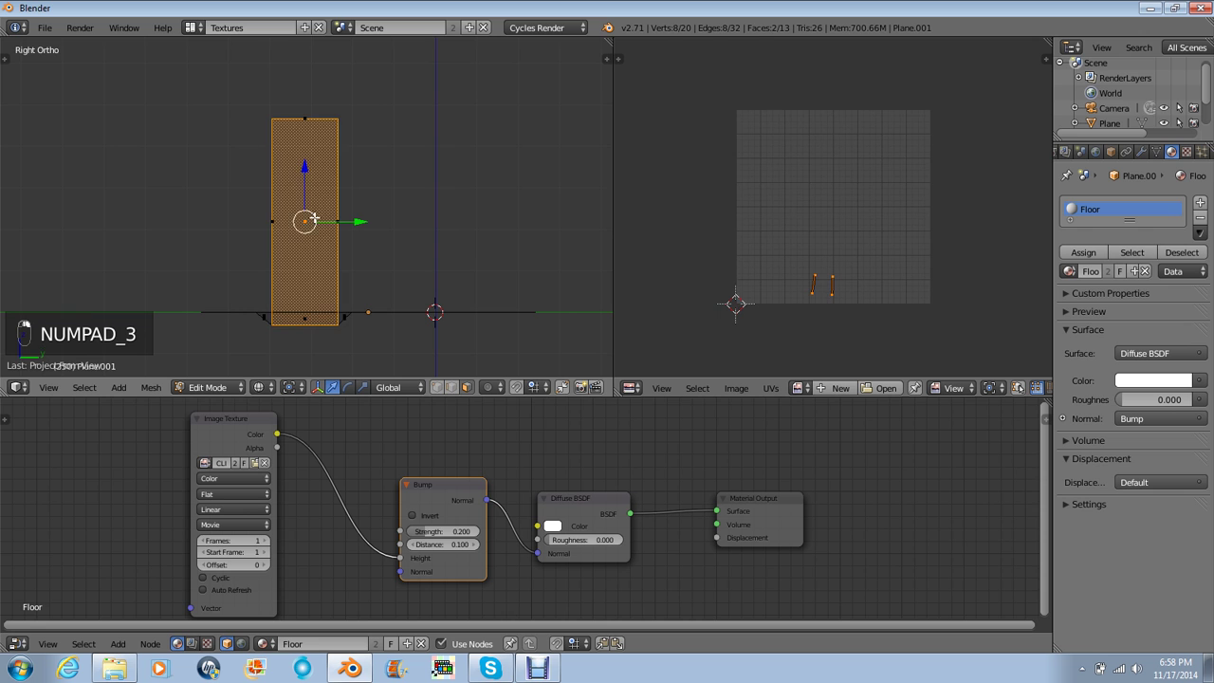
{"action": "key", "text": "u"}
{"action": "left_click", "coordinate": [309, 216]}
- Clear the selection and select all four vertical faces of the column
{"action": "key", "text": "Tab"}
{"action": "middle_click_drag", "start_coordinate": [306, 214], "coordinate": [460, 228]}
{"action": "key", "text": "Tab"}
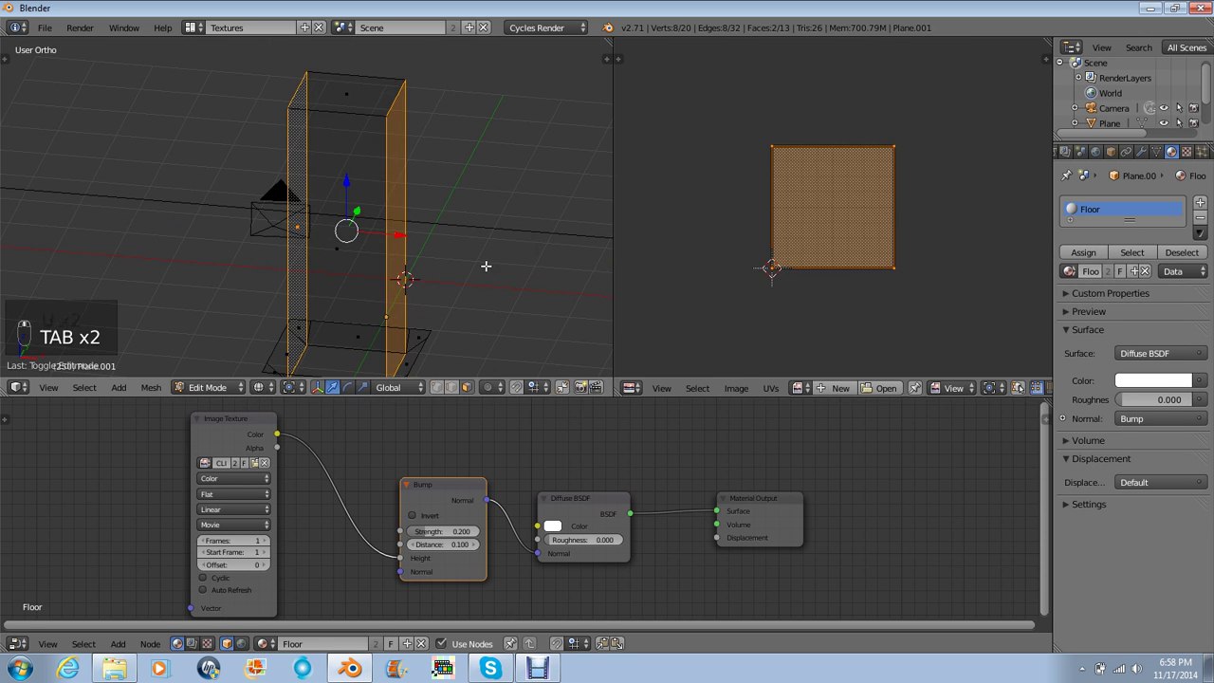
{"action": "key", "text": "a"}
{"action": "key", "text": "a"}
{"action": "key", "text": "a"}
{"action": "key", "text": "l"}
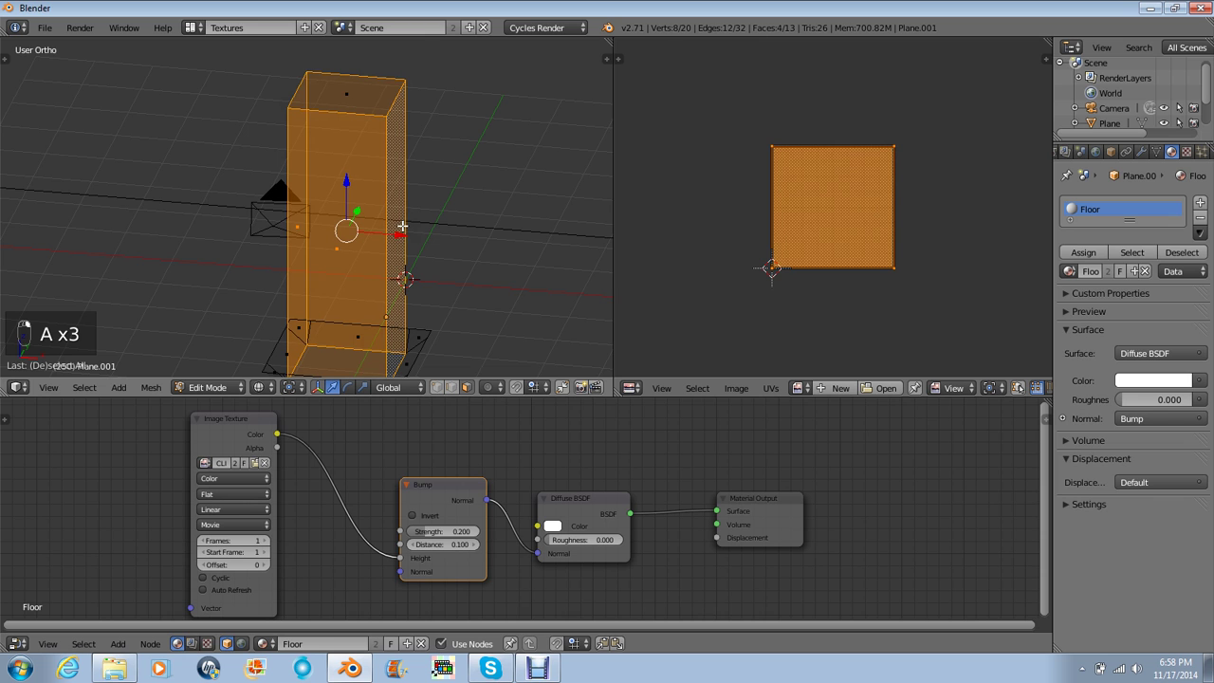
- Open Pixelation.png from the FMA tutorial Sources folder as the image behind the column's UVs
{"action": "left_click", "coordinate": [800, 388]}
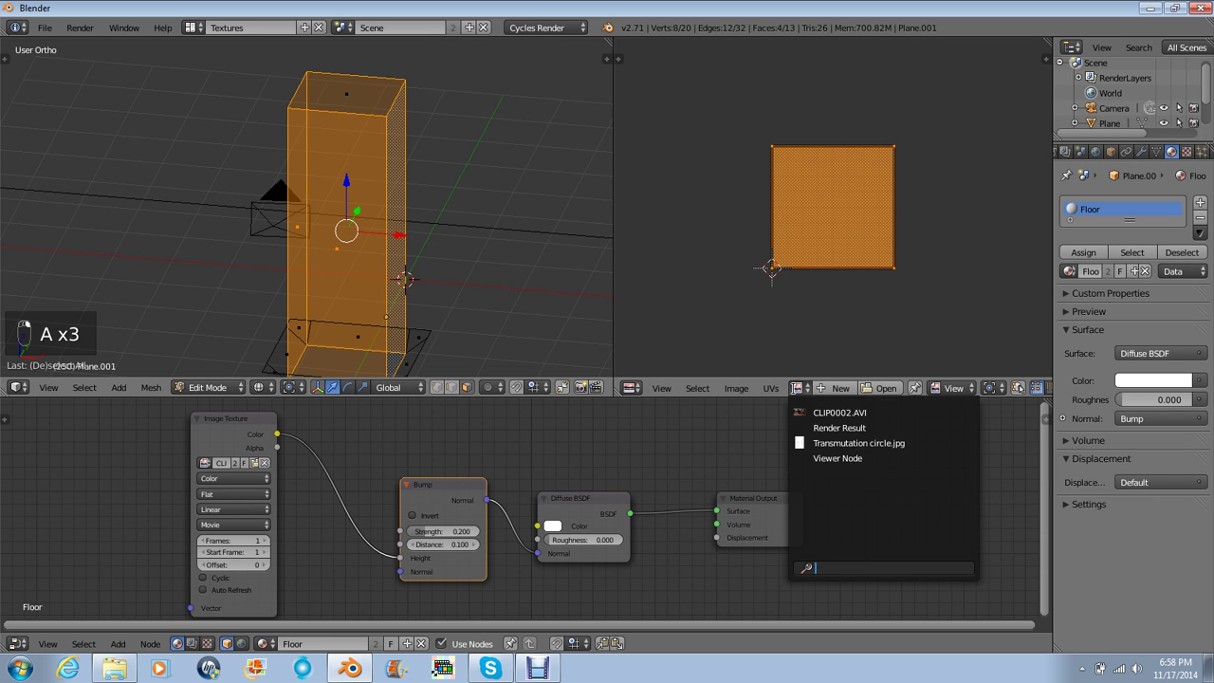
{"action": "left_click", "coordinate": [884, 388]}
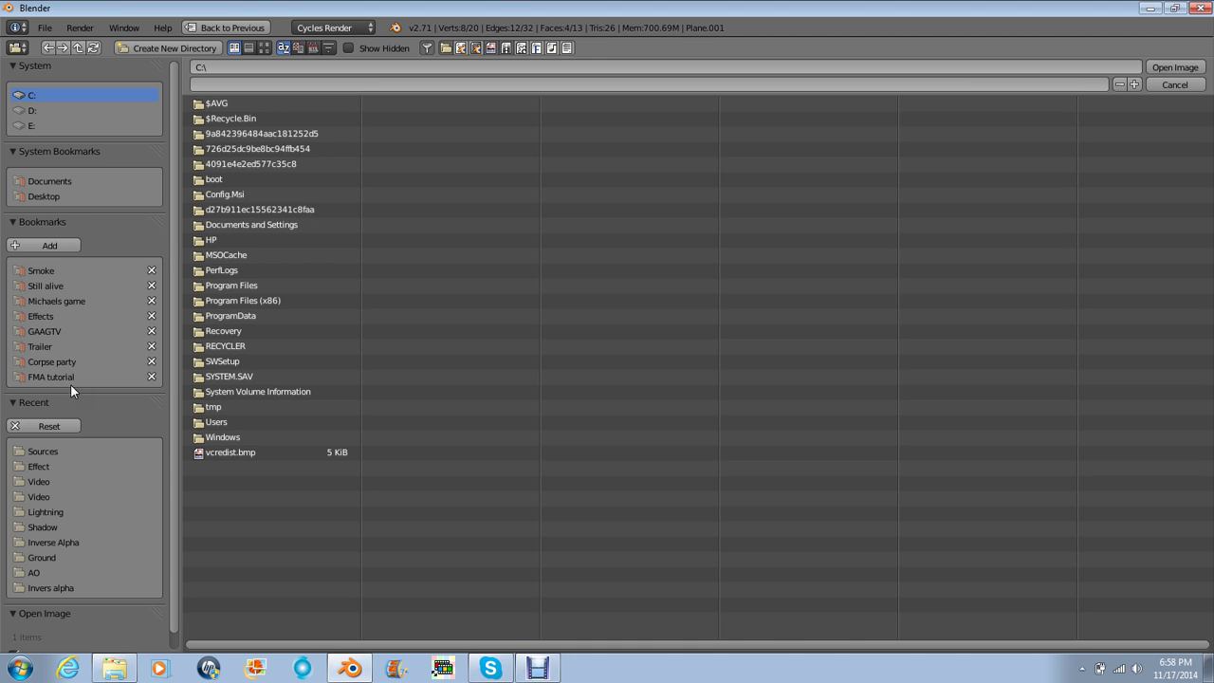
{"action": "left_click", "coordinate": [70, 380]}
{"action": "left_click", "coordinate": [244, 134]}
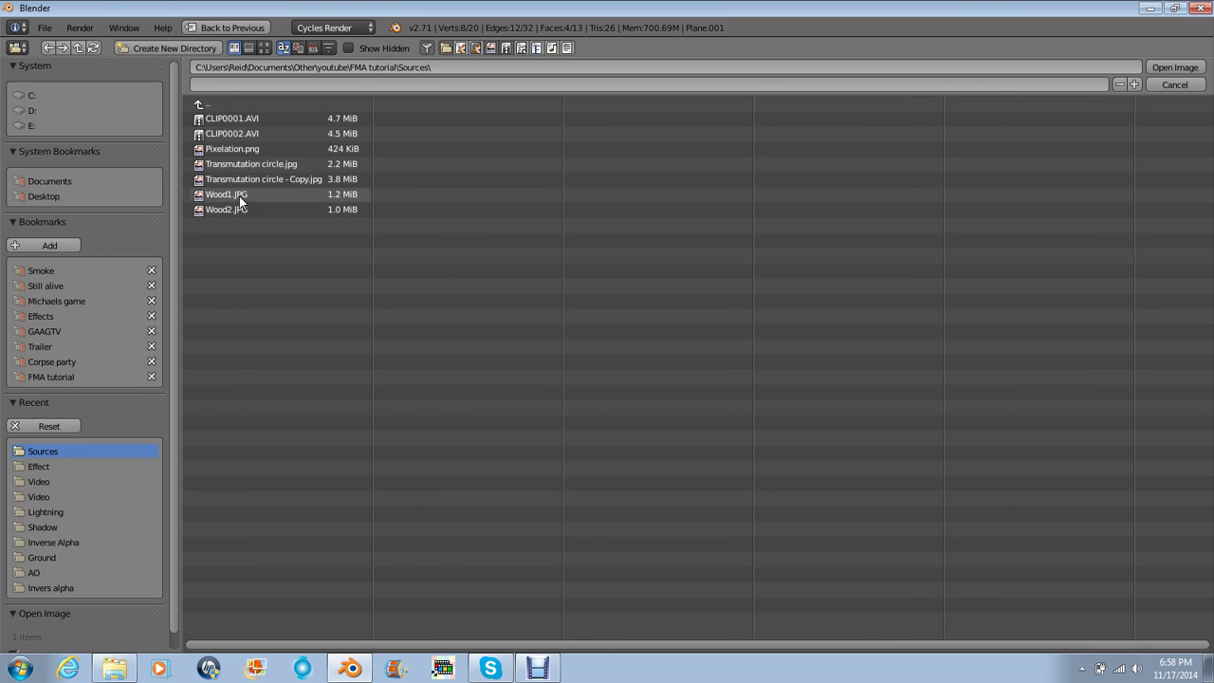
{"action": "double_click", "coordinate": [233, 149]}
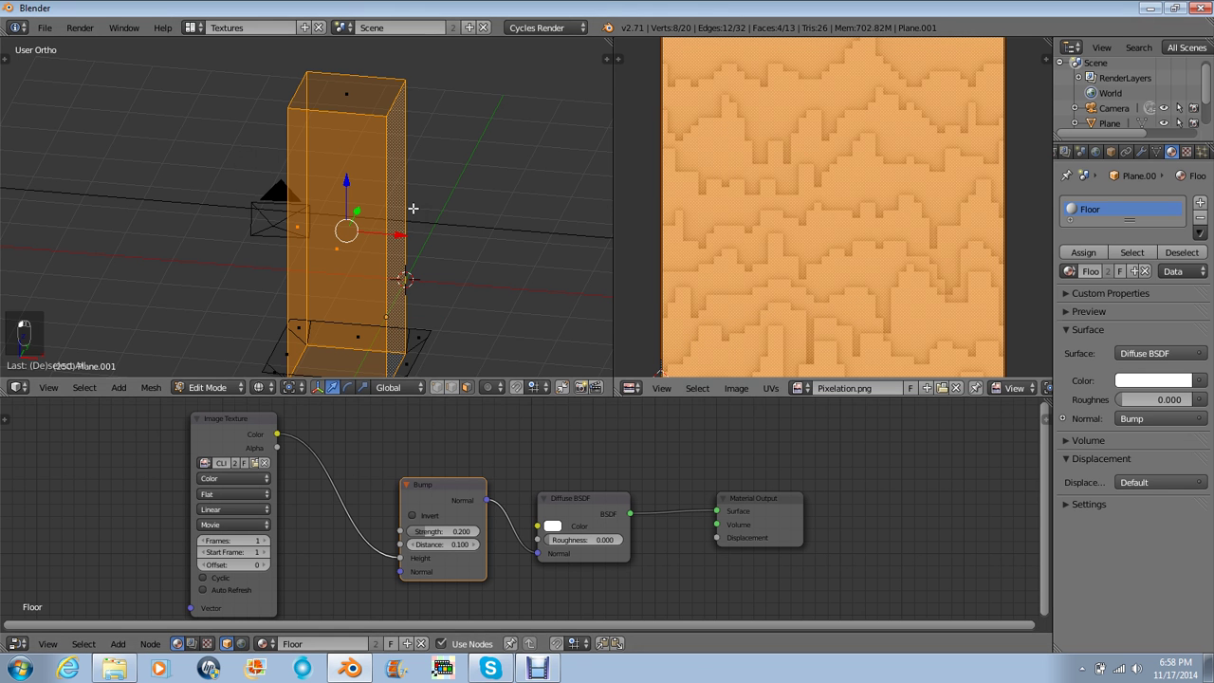
- Leave edit mode and display the column with textured viewport shading
{"action": "key", "text": "Tab"}
{"action": "key", "text": "z"}
{"action": "key", "text": "alt+z"}
{"action": "scroll", "coordinate": [417, 217], "scroll_direction": "up", "scroll_amount": 1}
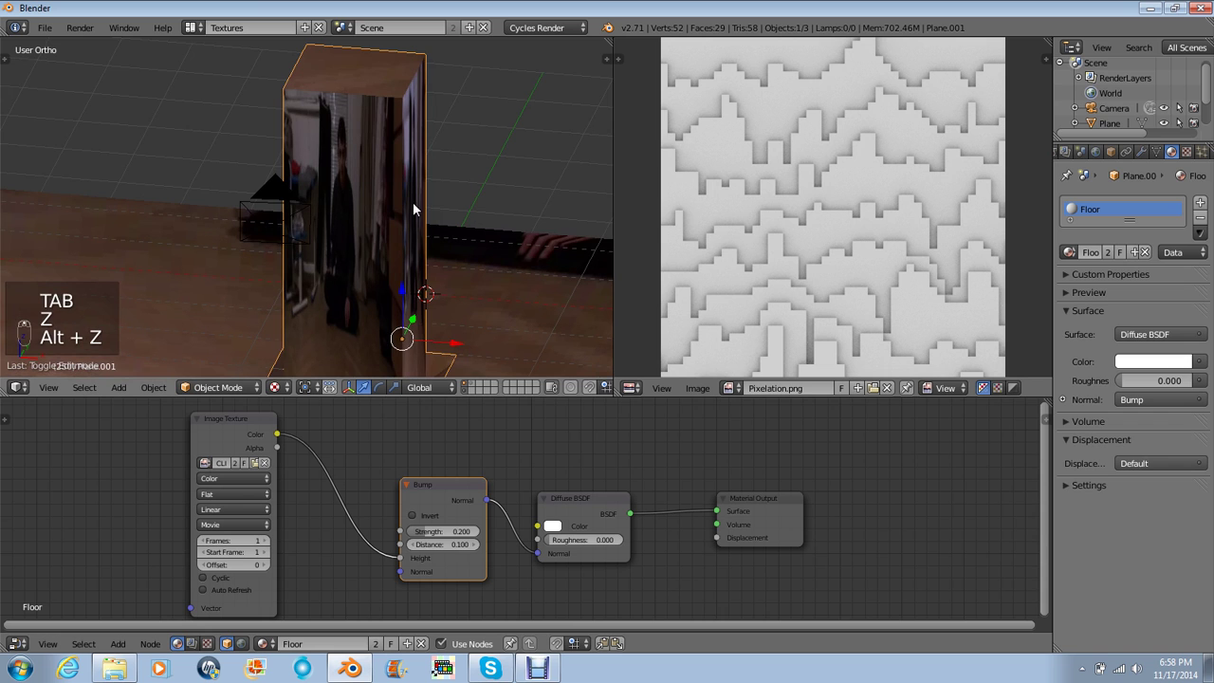
{"action": "left_click", "coordinate": [230, 438]}
{"action": "left_click", "coordinate": [205, 463]}
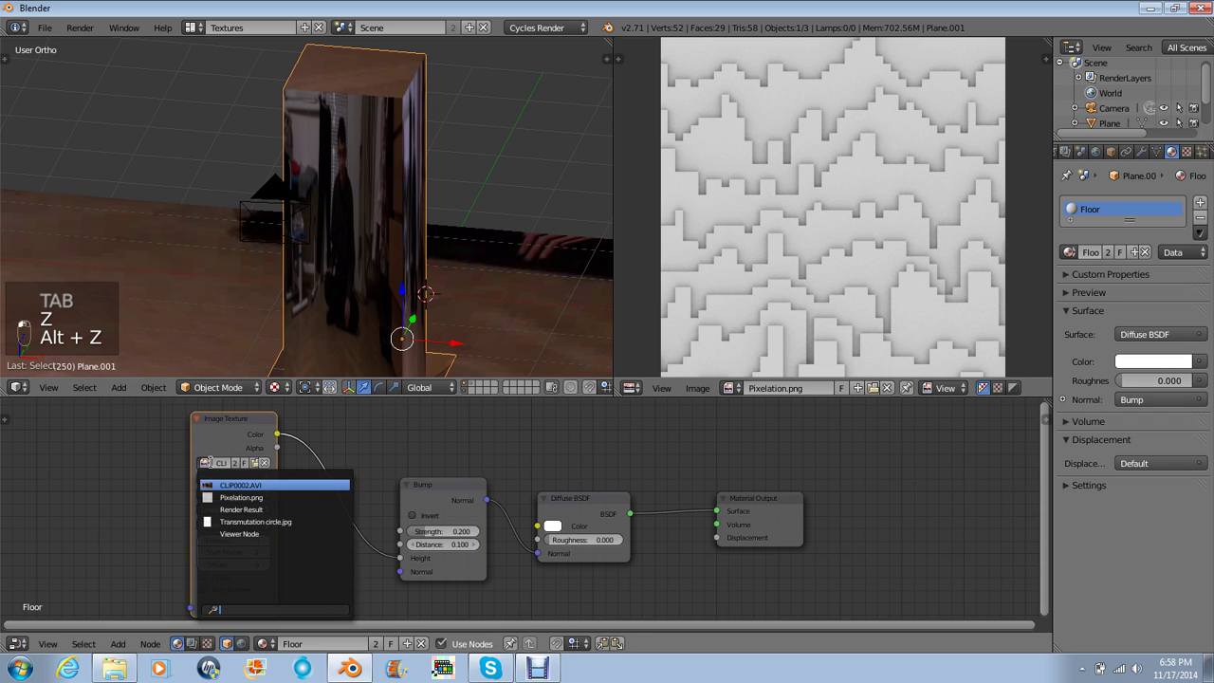
{"action": "left_click", "coordinate": [423, 435]}
- Add a second material named Sides to the column object and assign it to the four selected vertical faces
{"action": "key", "text": "Tab"}
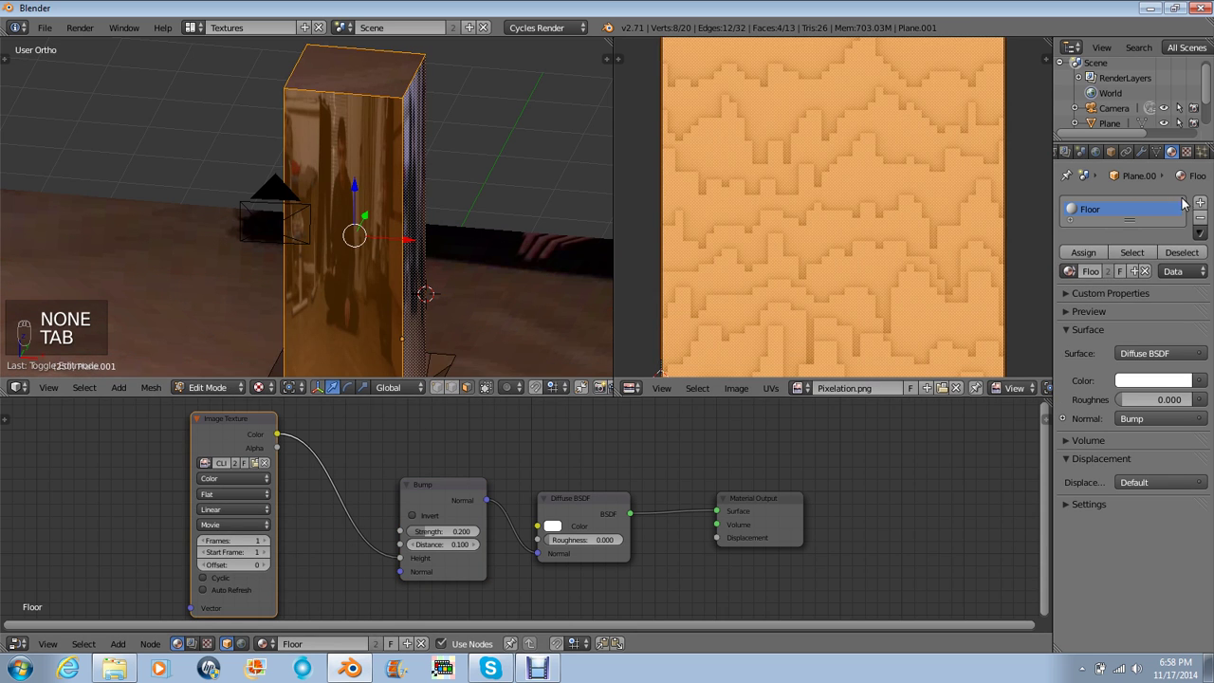
{"action": "left_click", "coordinate": [1200, 202]}
{"action": "left_click", "coordinate": [1105, 274]}
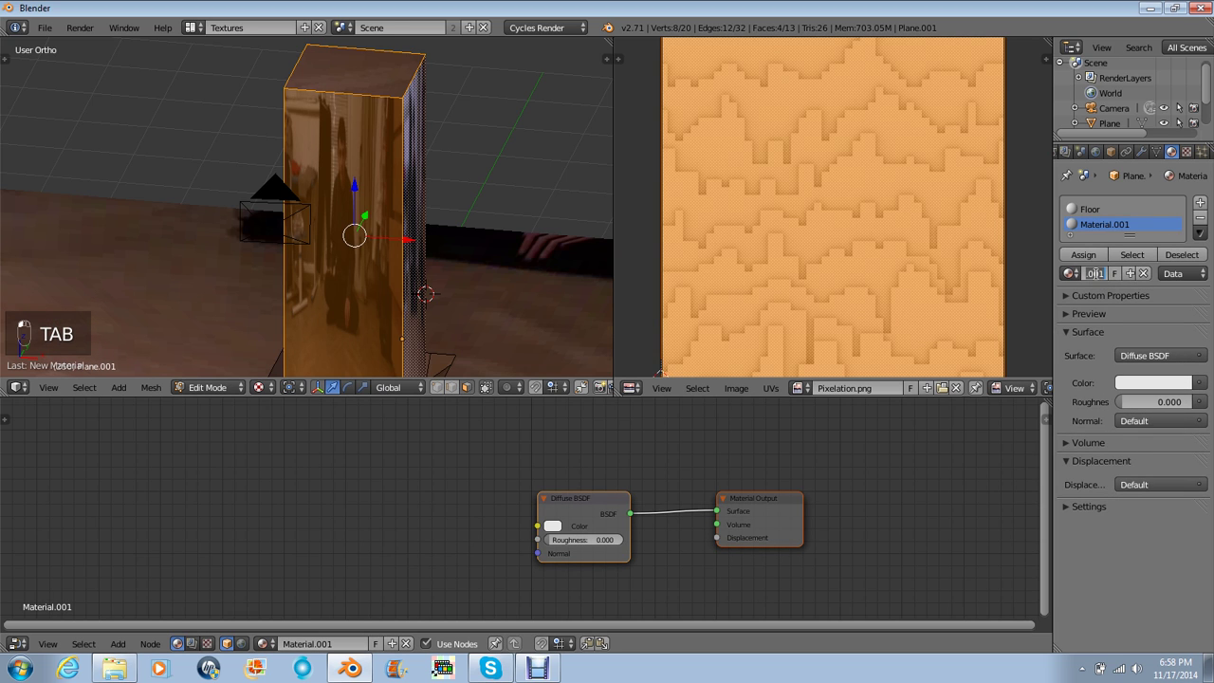
{"action": "double_click", "coordinate": [1092, 273]}
{"action": "type", "text": "Sides"}
{"action": "key", "text": "Return"}
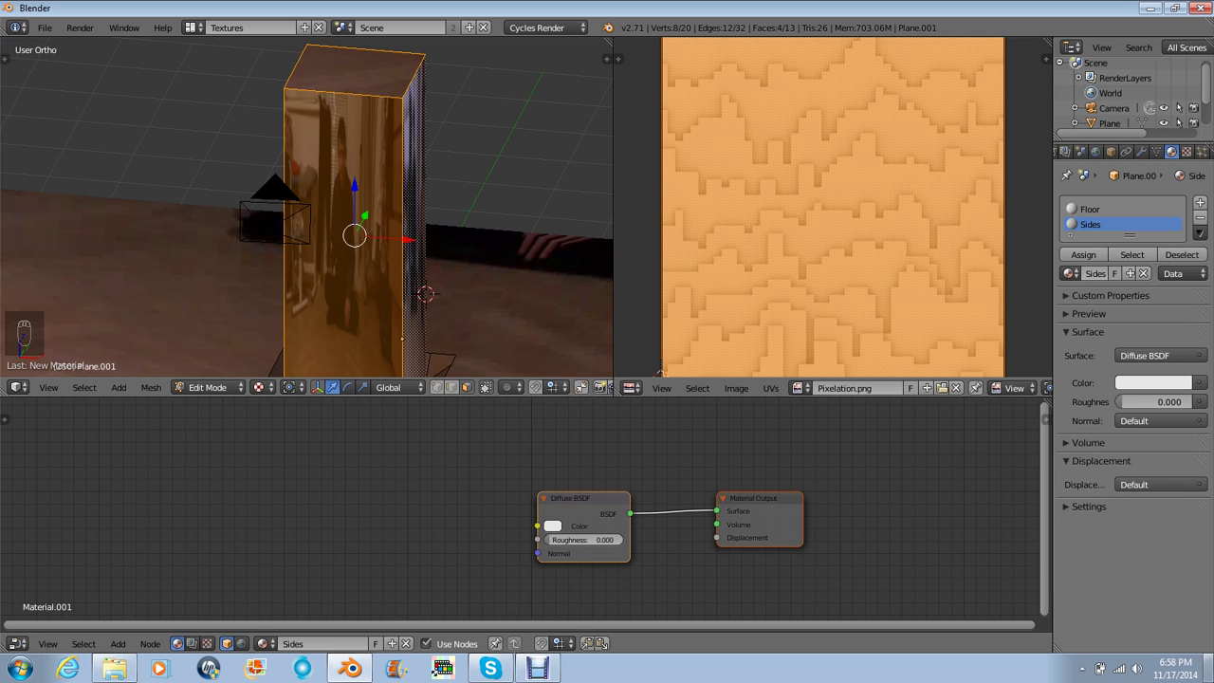
{"action": "key", "text": "shift+a"}
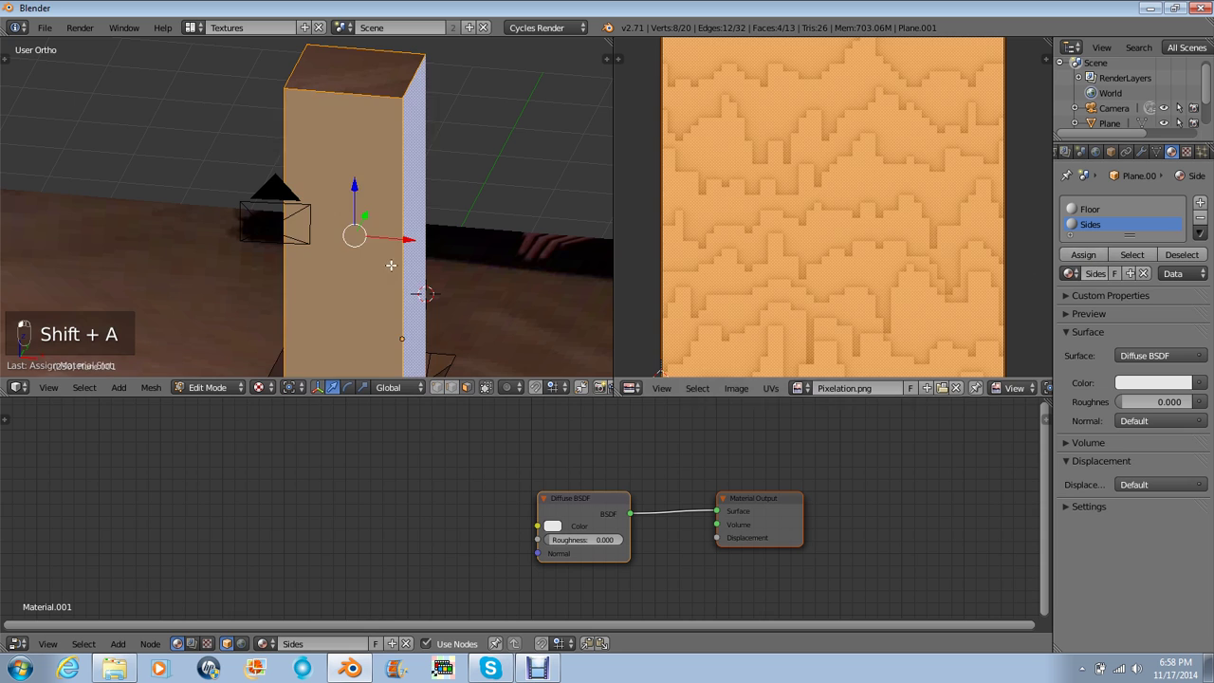
{"action": "key", "text": "Tab"}
- Add an Image Texture node with Pixelation.png to the Sides material and link its color output to the Diffuse BSDF Normal input
{"action": "key", "text": "shift+a"}
{"action": "mouse_move", "coordinate": [393, 487]}
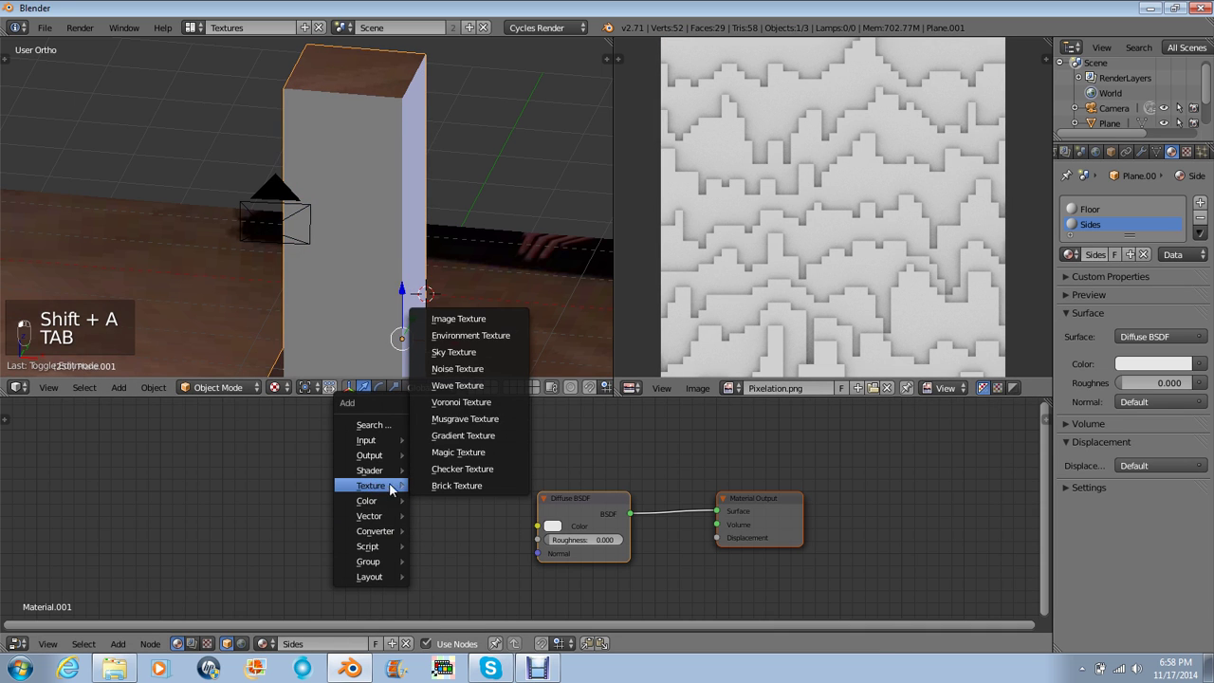
{"action": "left_click", "coordinate": [417, 320]}
{"action": "left_click", "coordinate": [360, 402]}
{"action": "left_click", "coordinate": [380, 453]}
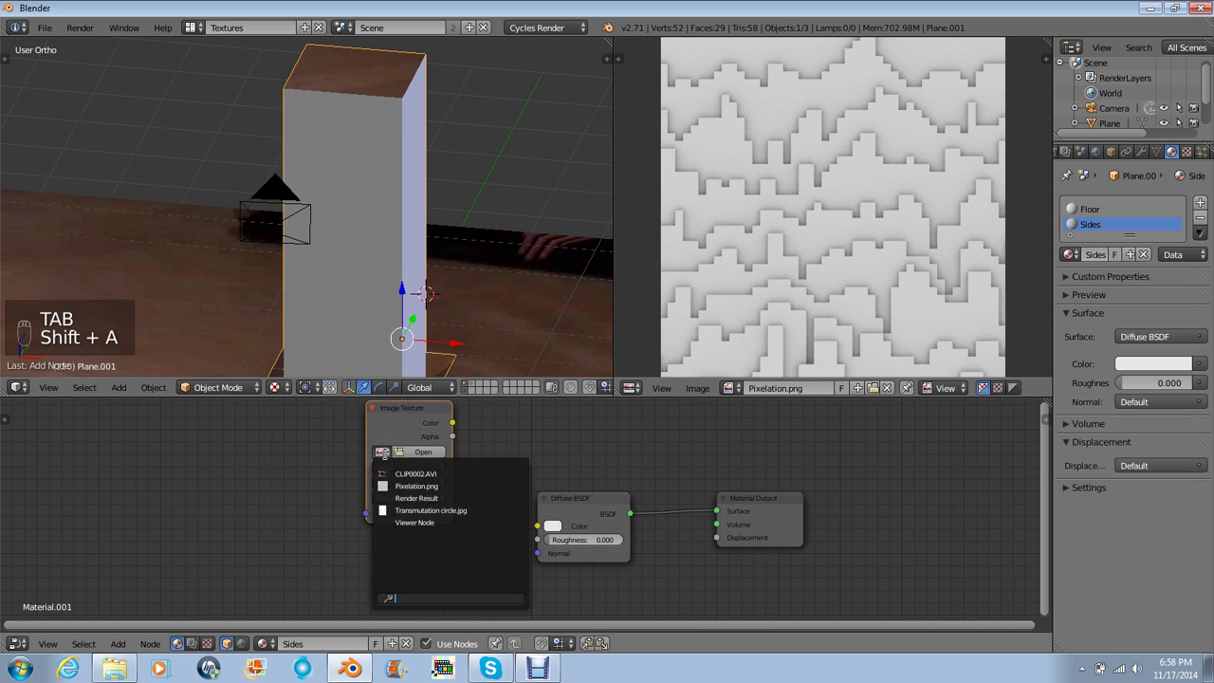
{"action": "left_click", "coordinate": [416, 485]}
{"action": "left_click_drag", "start_coordinate": [452, 423], "coordinate": [457, 427]}
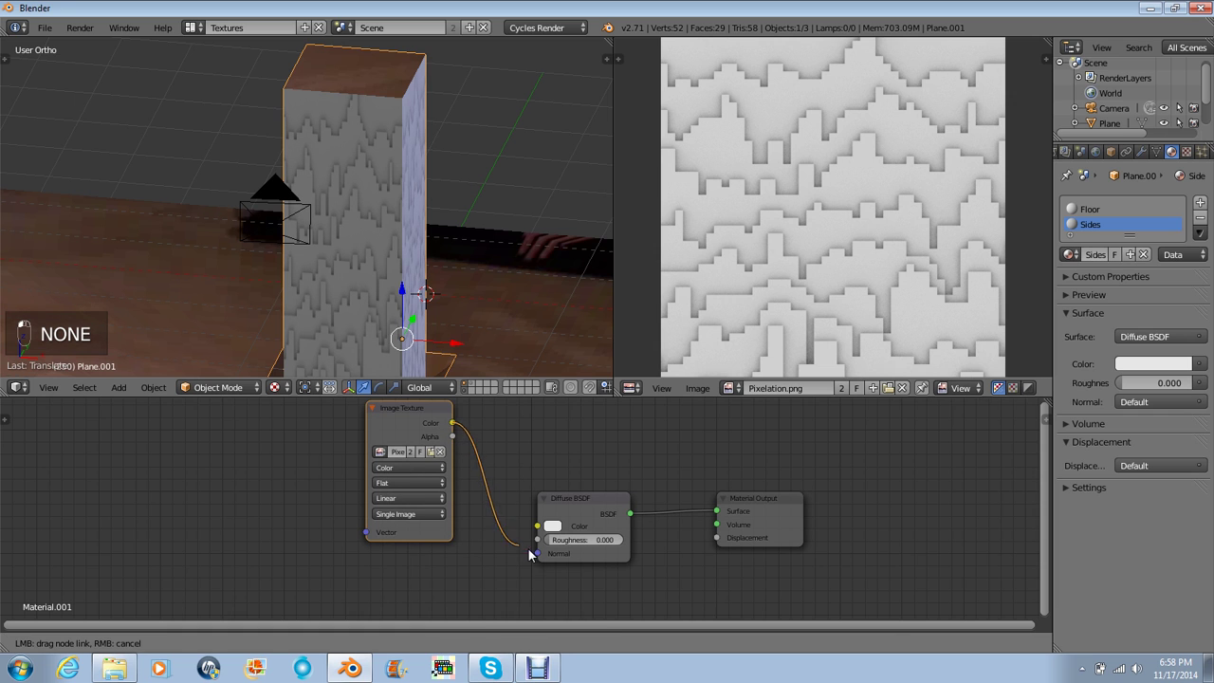
{"action": "left_click_drag", "start_coordinate": [530, 555], "coordinate": [536, 552]}
{"action": "left_click_drag", "start_coordinate": [417, 409], "coordinate": [268, 440]}
- Insert a color Mix node between the Pixelation texture and the Diffuse BSDF, set to Multiply with a factor of 0.200
{"action": "key", "text": "shift+a"}
{"action": "mouse_move", "coordinate": [277, 463]}
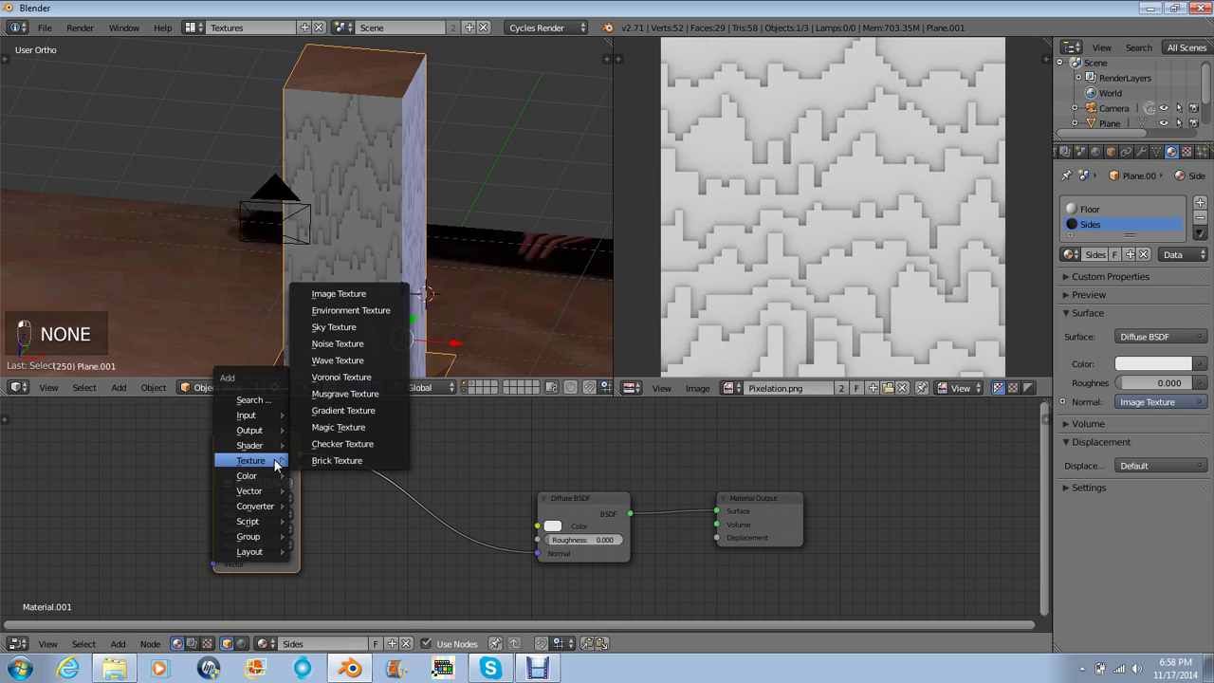
{"action": "left_click", "coordinate": [330, 477]}
{"action": "left_click", "coordinate": [415, 512]}
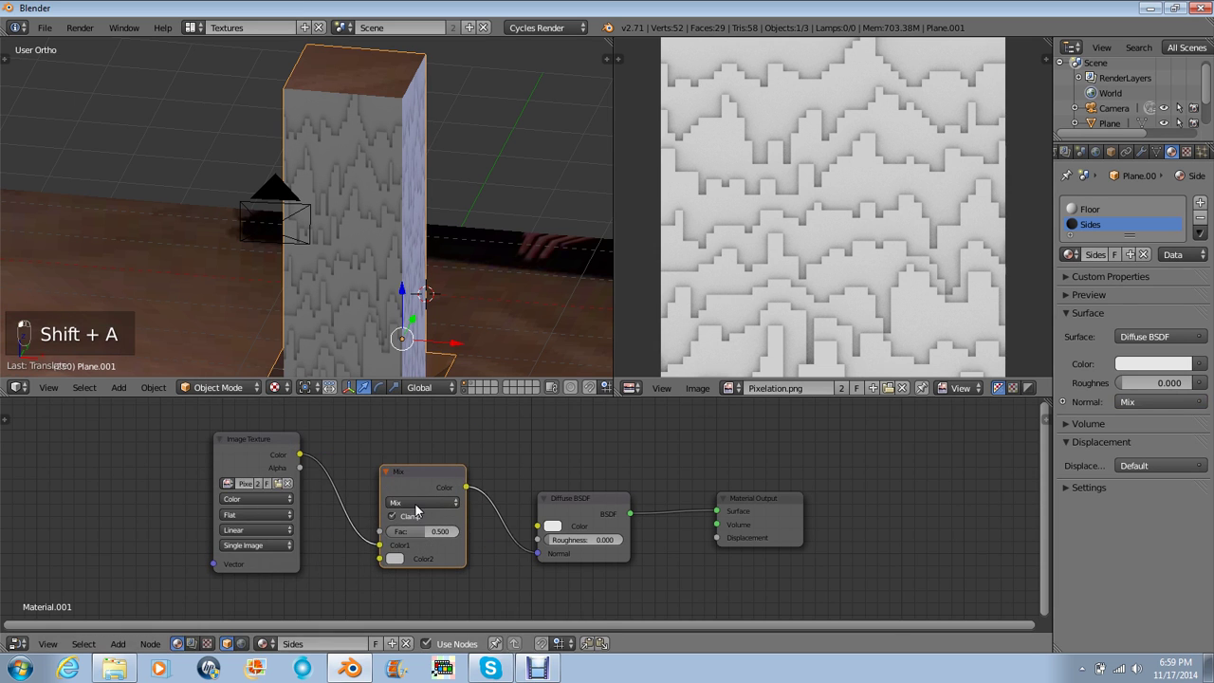
{"action": "left_click", "coordinate": [415, 504]}
{"action": "left_click", "coordinate": [416, 465]}
{"action": "left_click", "coordinate": [403, 518]}
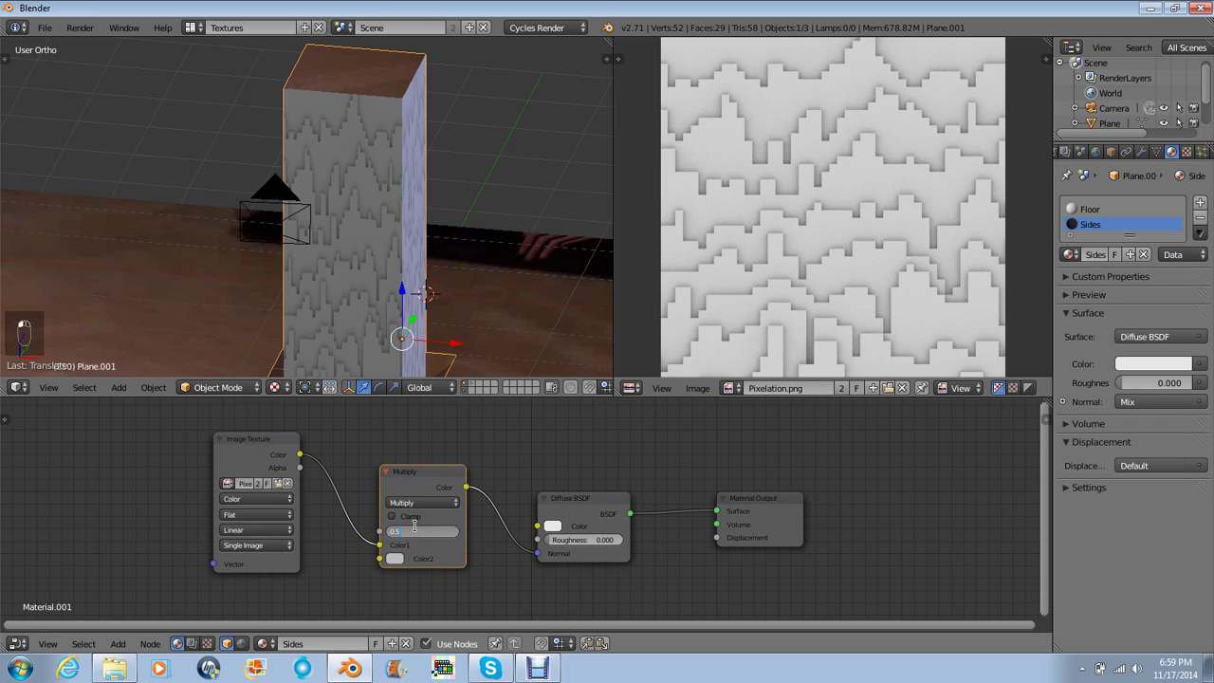
- Move the Image Texture and Multiply nodes further away from the Diffuse BSDF to make room in the node tree
{"action": "middle_click_drag", "start_coordinate": [606, 419], "coordinate": [825, 461]}
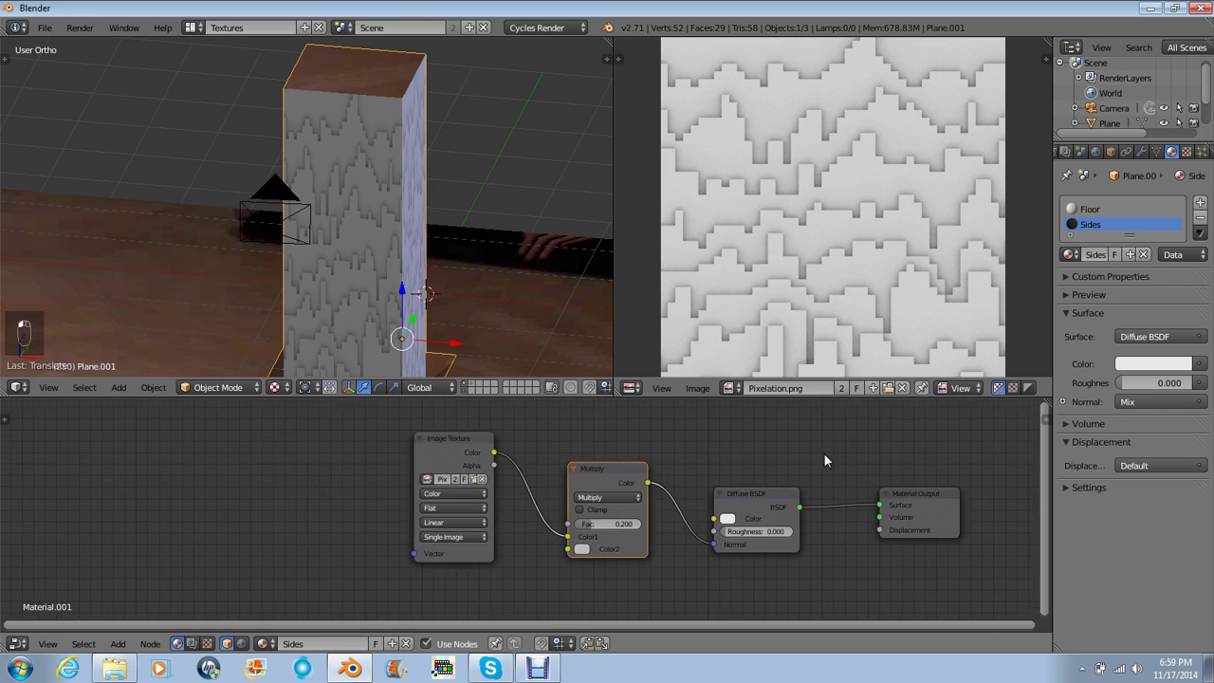
{"action": "left_click_drag", "start_coordinate": [435, 457], "coordinate": [274, 410]}
{"action": "left_click_drag", "start_coordinate": [612, 479], "coordinate": [481, 470]}
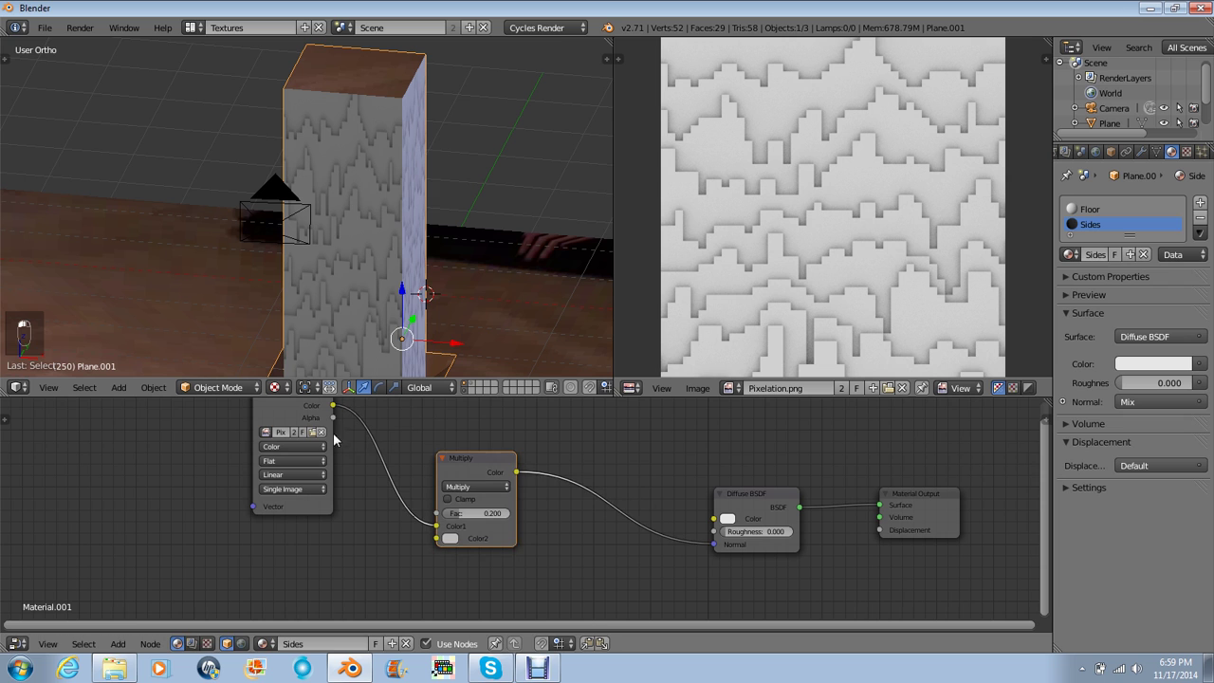
- Duplicate the Pixelation Image Texture node and place the copy below the original
{"action": "left_click", "coordinate": [293, 409]}
{"action": "key", "text": "shift+d"}
{"action": "left_click", "coordinate": [304, 564]}
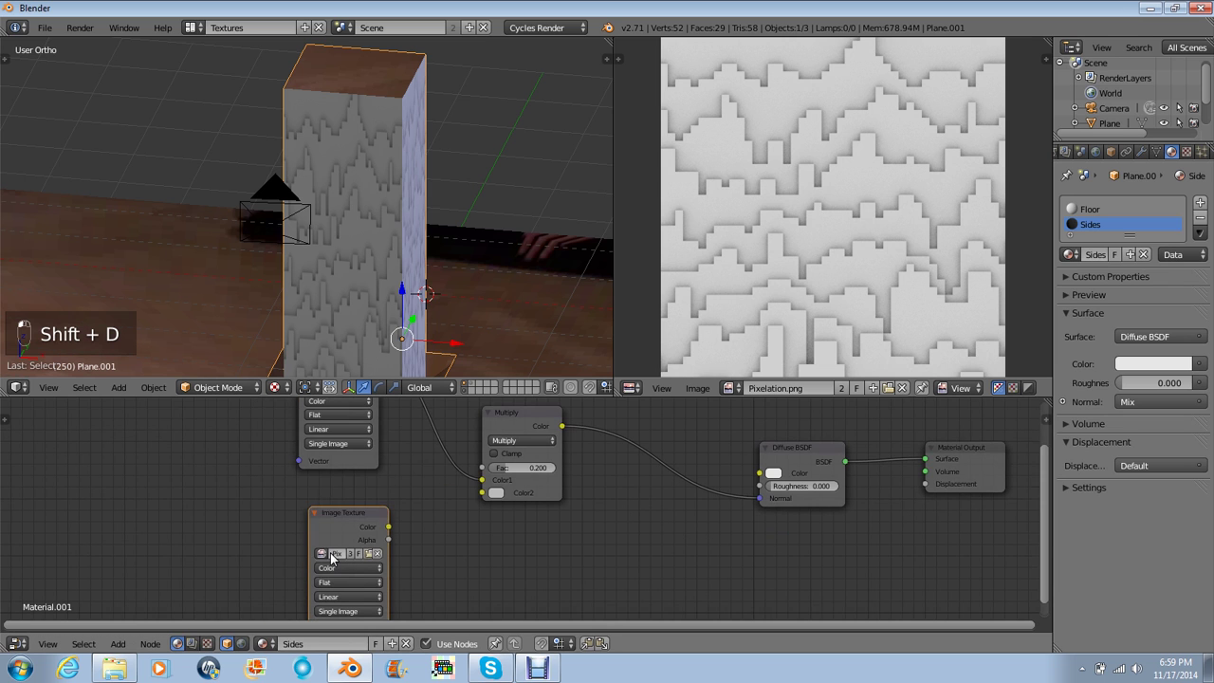
{"action": "left_click", "coordinate": [321, 552]}
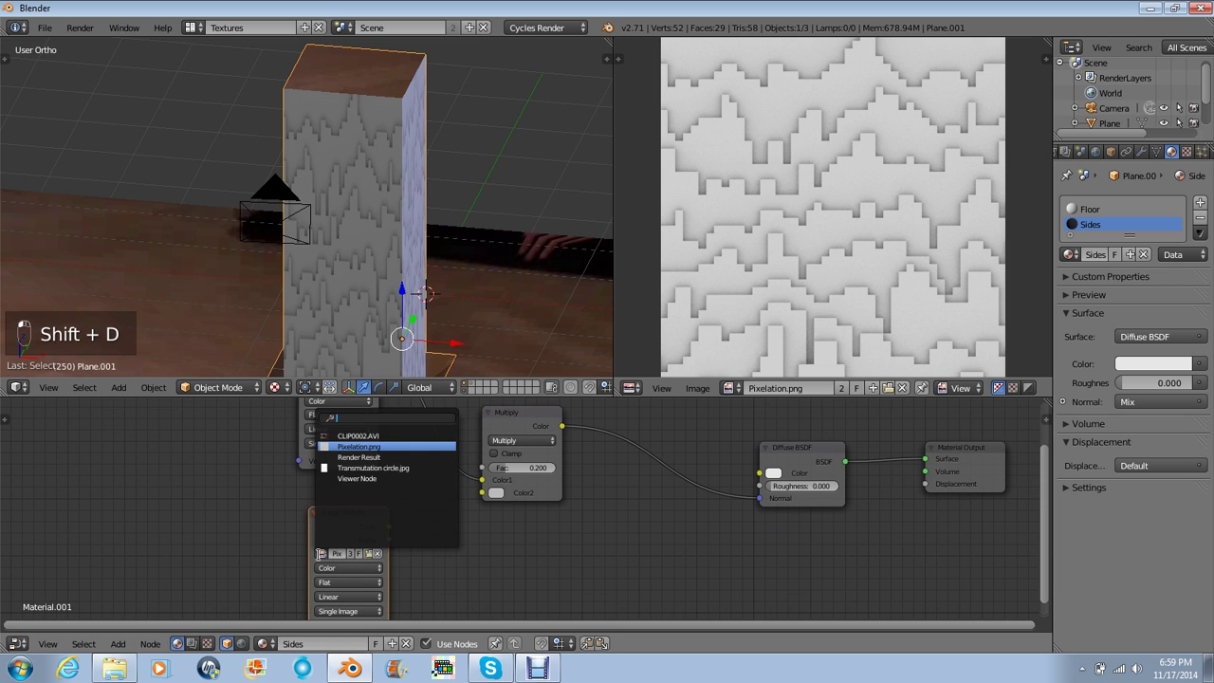
{"action": "left_click", "coordinate": [373, 557]}
{"action": "middle_click_drag", "start_coordinate": [373, 557], "coordinate": [310, 595]}
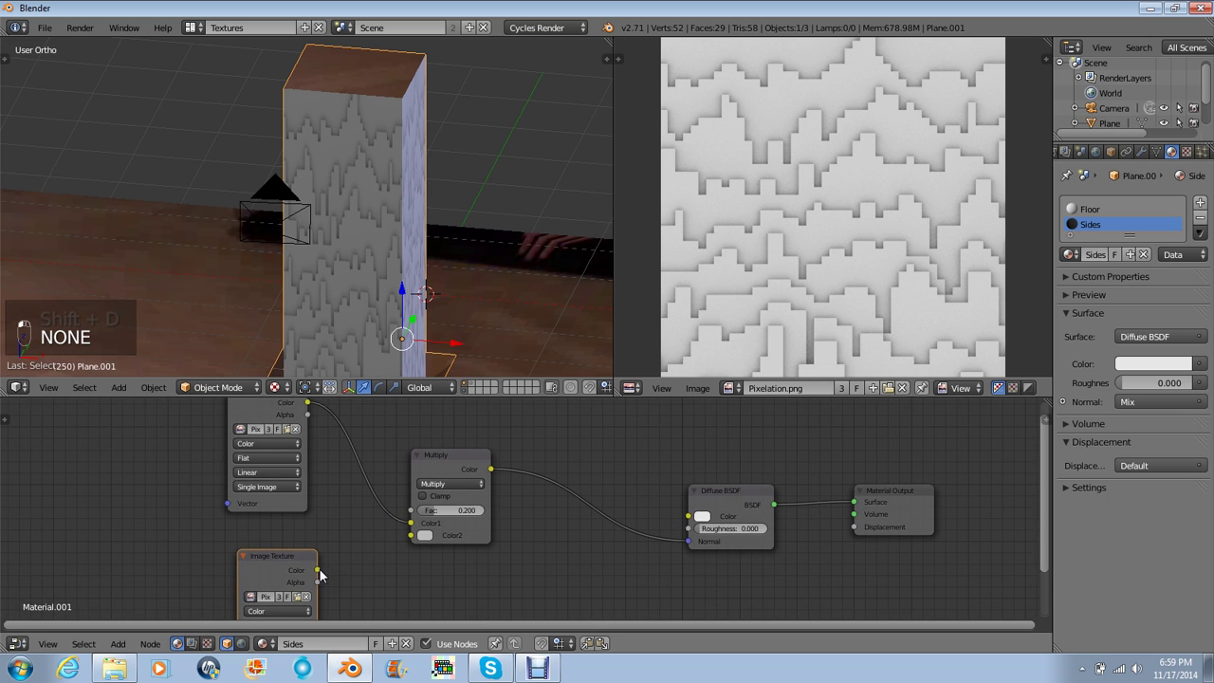
- Link the duplicated Image Texture's color output to Color2 of the Multiply node and load Wood1.JPG into that texture
{"action": "left_click_drag", "start_coordinate": [318, 573], "coordinate": [411, 535]}
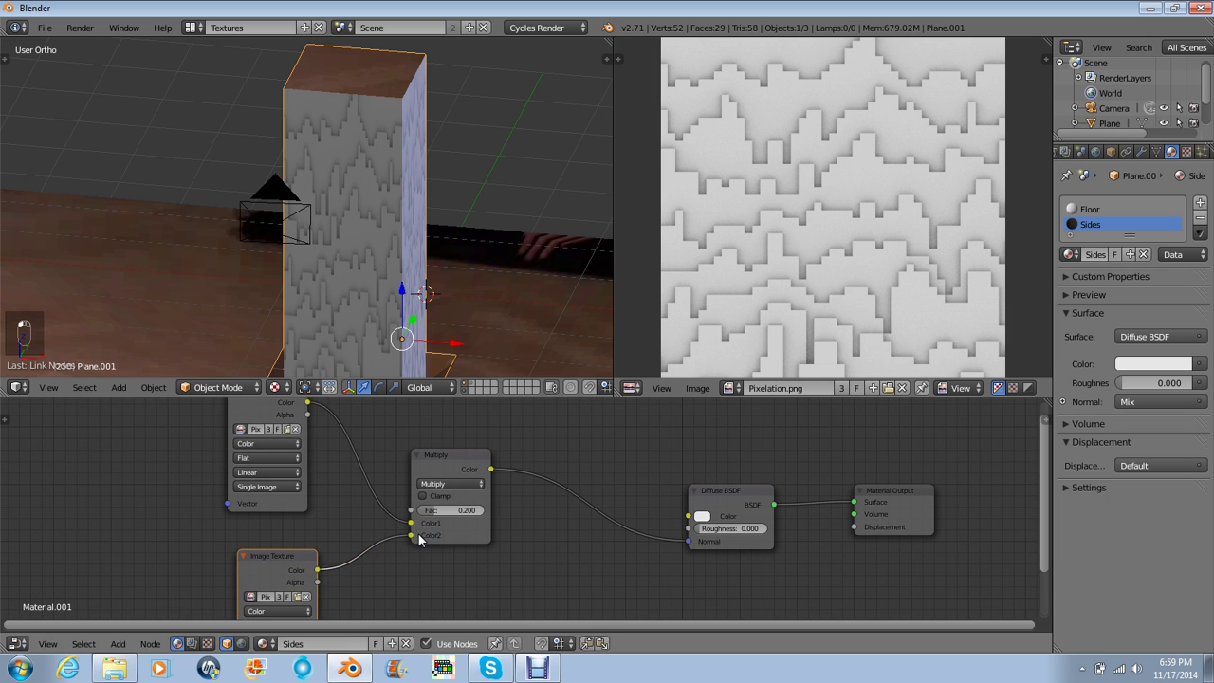
{"action": "middle_click_drag", "start_coordinate": [401, 549], "coordinate": [500, 509]}
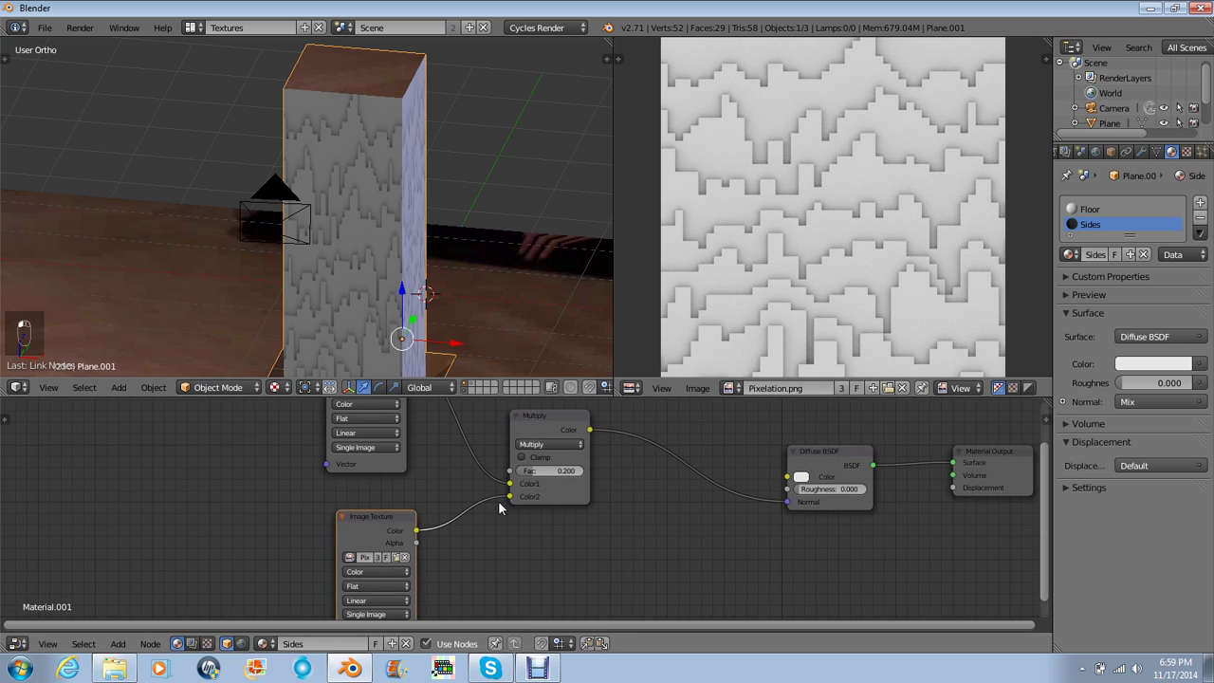
{"action": "left_click", "coordinate": [395, 557]}
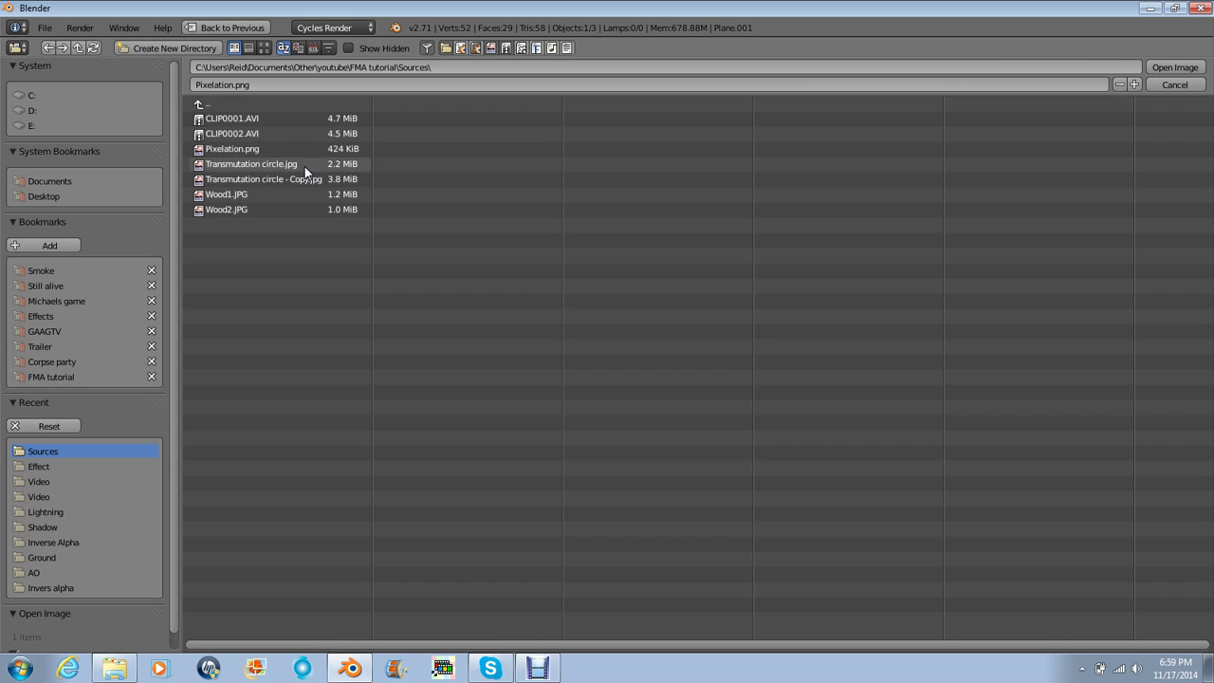
{"action": "double_click", "coordinate": [270, 192]}
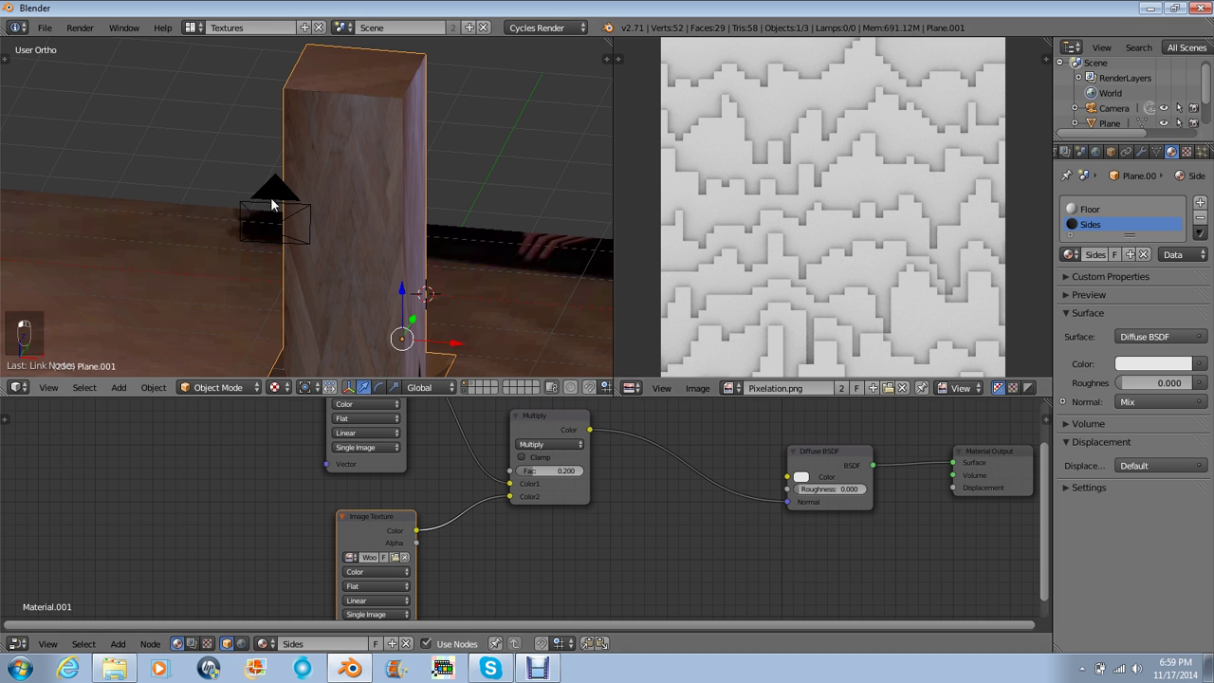
- Add a Texture Coordinate node beside the wood Image Texture and link its Generated output to that texture's Vector input
{"action": "middle_click_drag", "start_coordinate": [367, 502], "coordinate": [471, 515]}
{"action": "key", "text": "shift+a"}
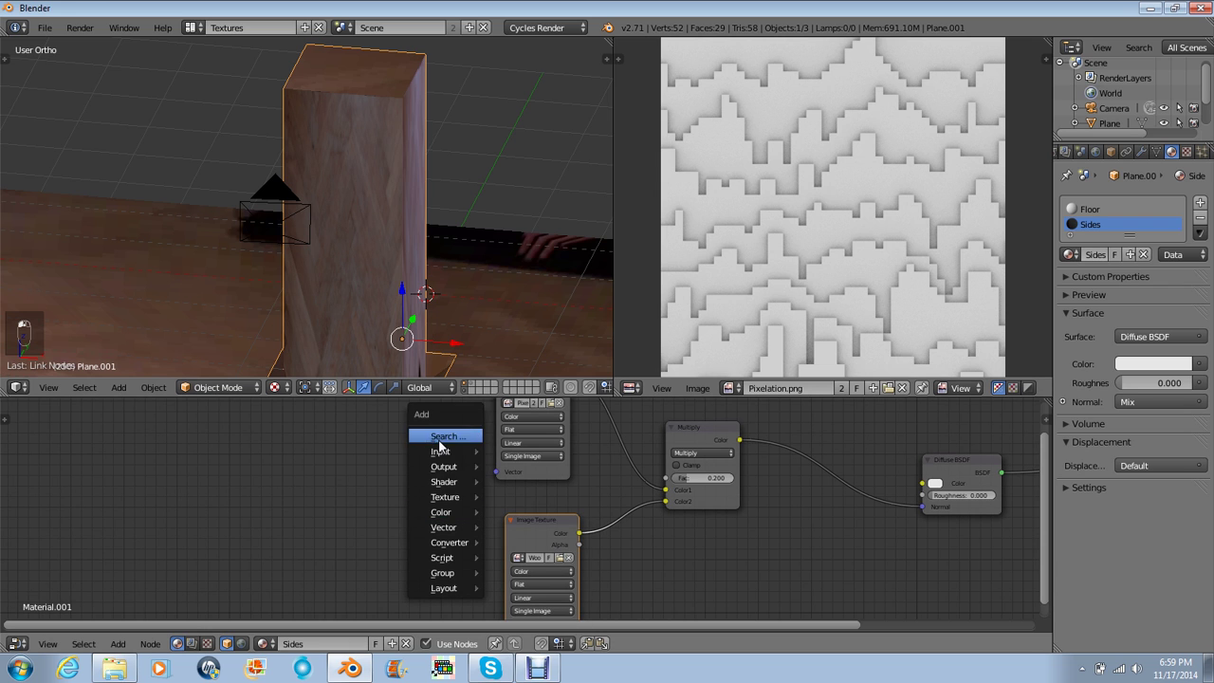
{"action": "mouse_move", "coordinate": [443, 453]}
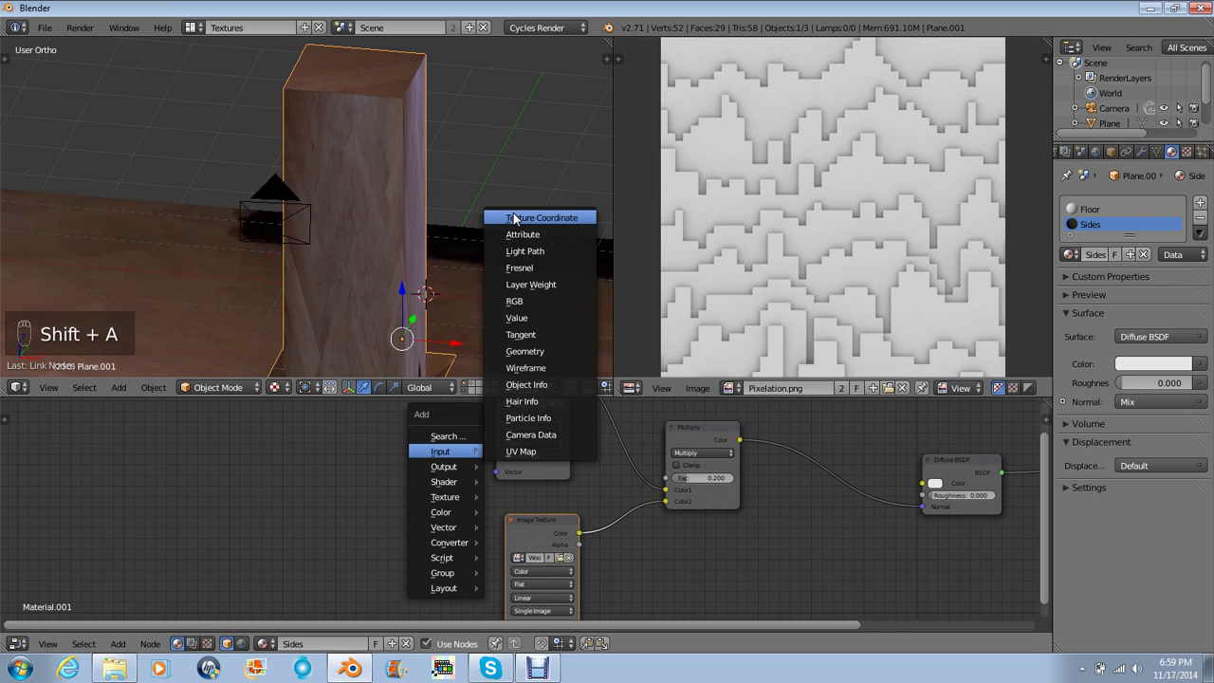
{"action": "left_click", "coordinate": [536, 218]}
{"action": "left_click", "coordinate": [337, 469]}
{"action": "middle_click_drag", "start_coordinate": [339, 470], "coordinate": [372, 442]}
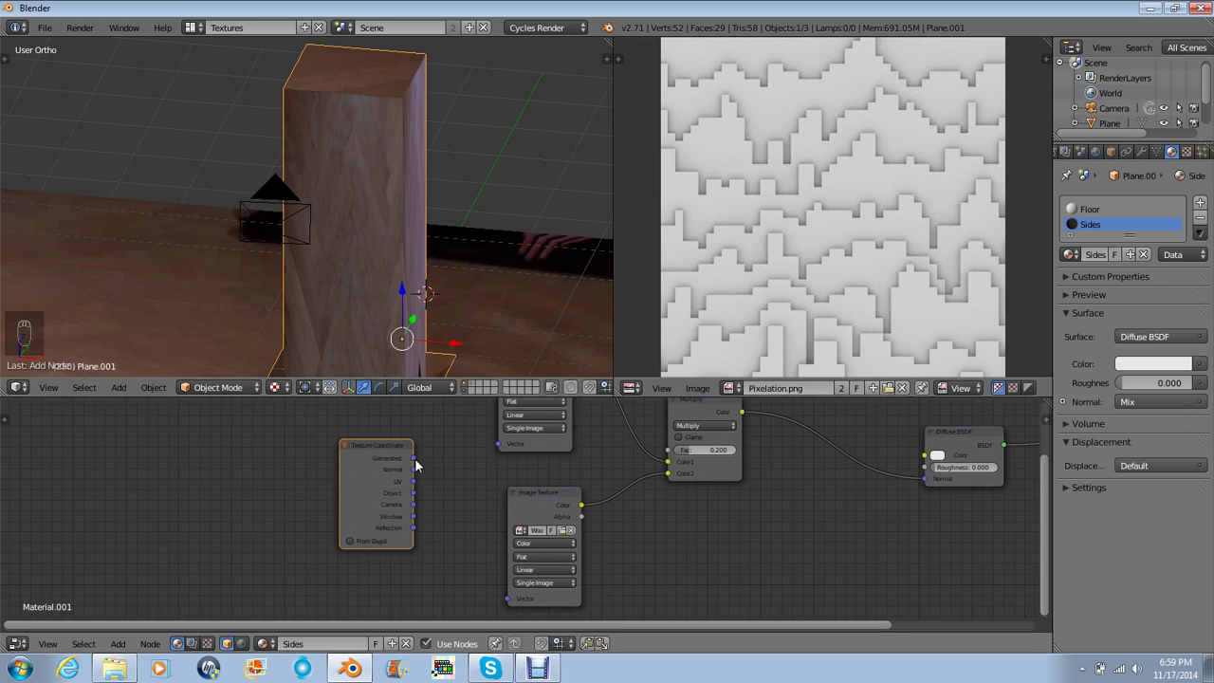
{"action": "left_click_drag", "start_coordinate": [414, 458], "coordinate": [414, 518]}
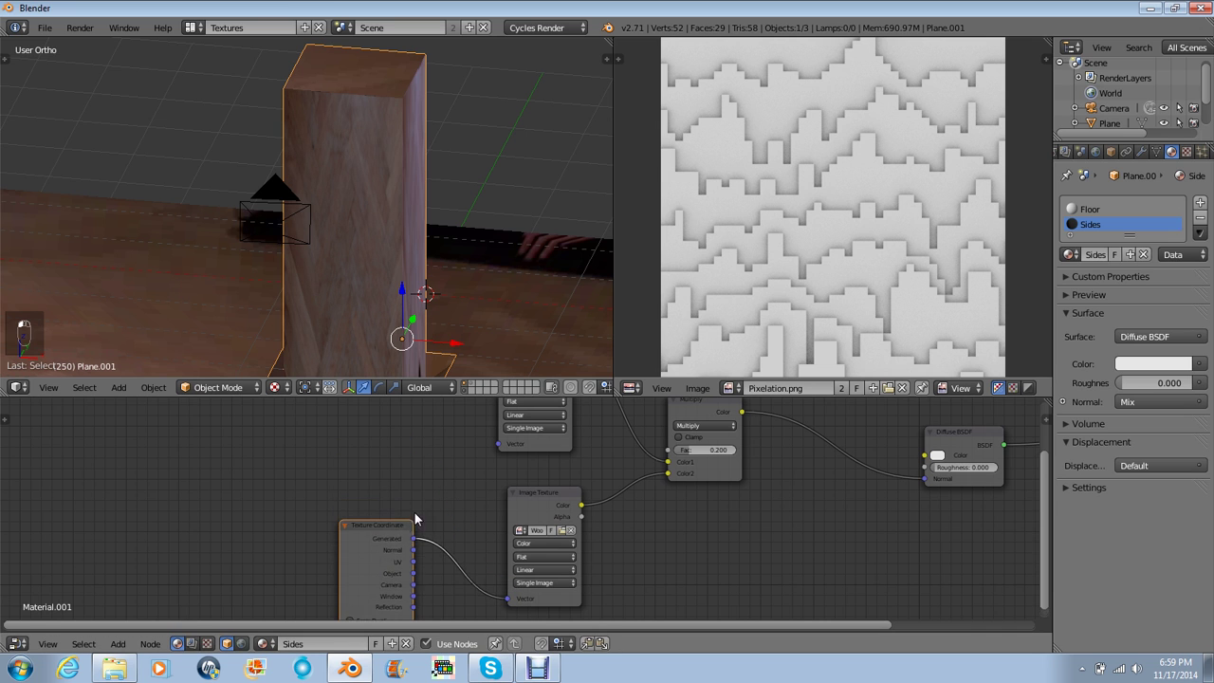
{"action": "middle_click_drag", "start_coordinate": [414, 518], "coordinate": [359, 577]}
- Insert a Bump node before the Diffuse BSDF Normal input, with the Multiply color output linked to its Height
{"action": "middle_click_drag", "start_coordinate": [623, 497], "coordinate": [547, 537]}
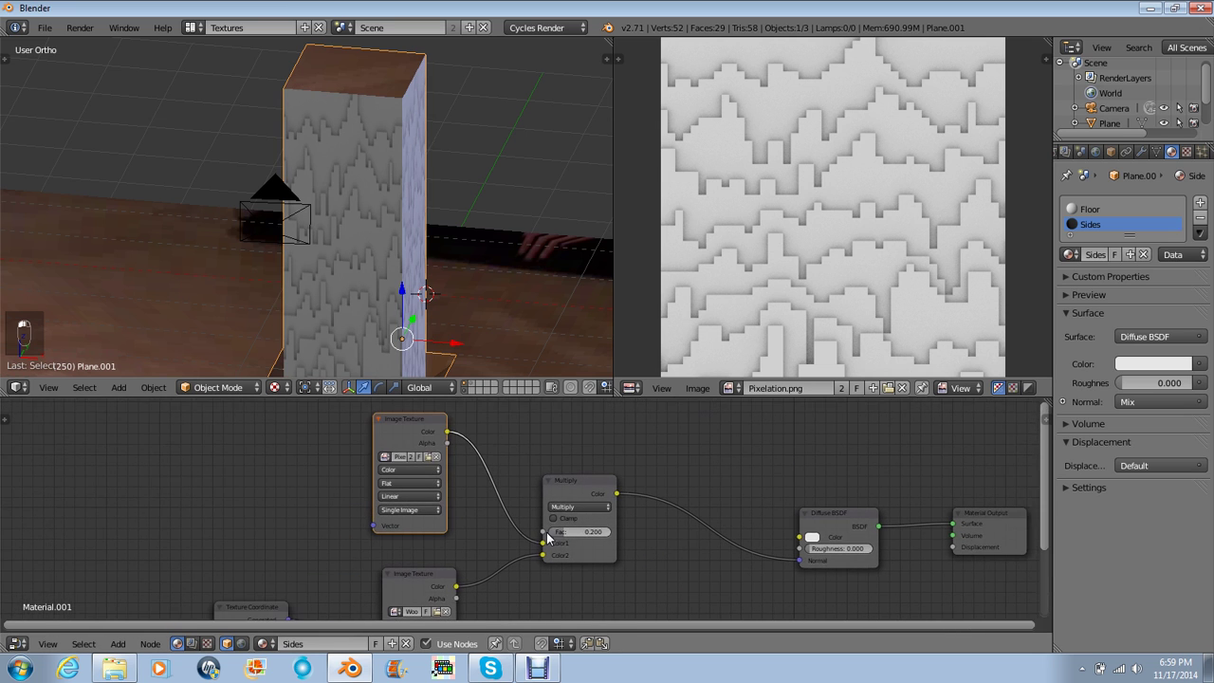
{"action": "key", "text": "shift+a"}
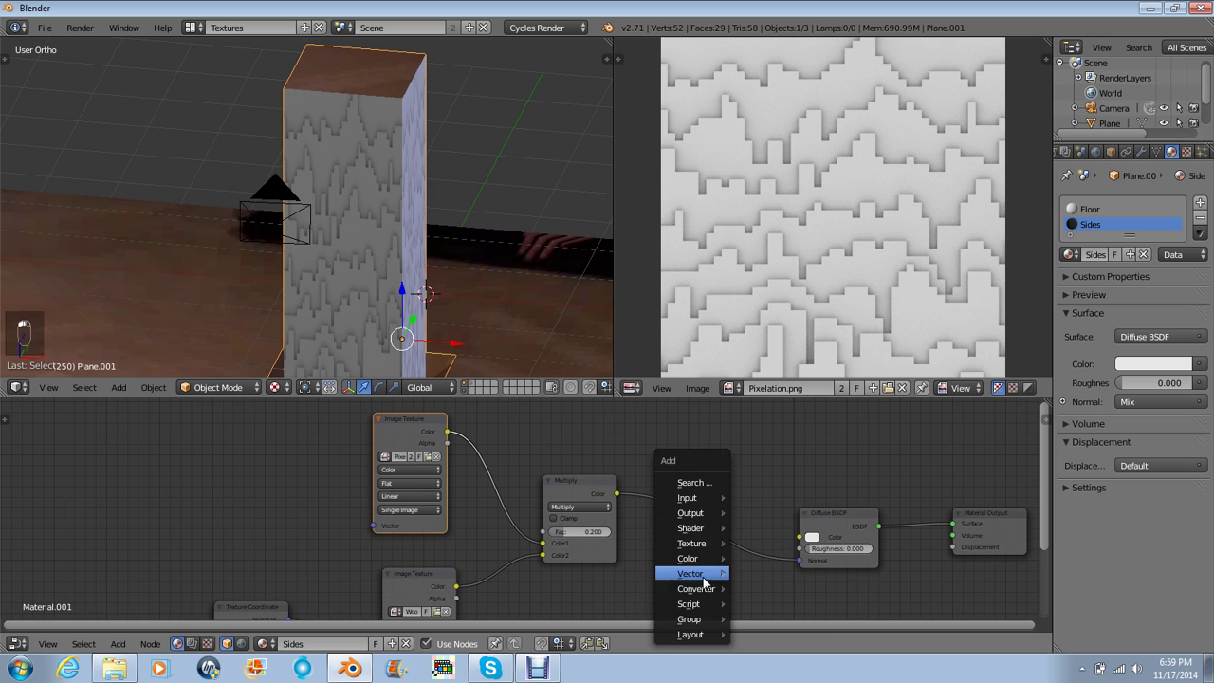
{"action": "mouse_move", "coordinate": [700, 573]}
{"action": "left_click", "coordinate": [764, 507]}
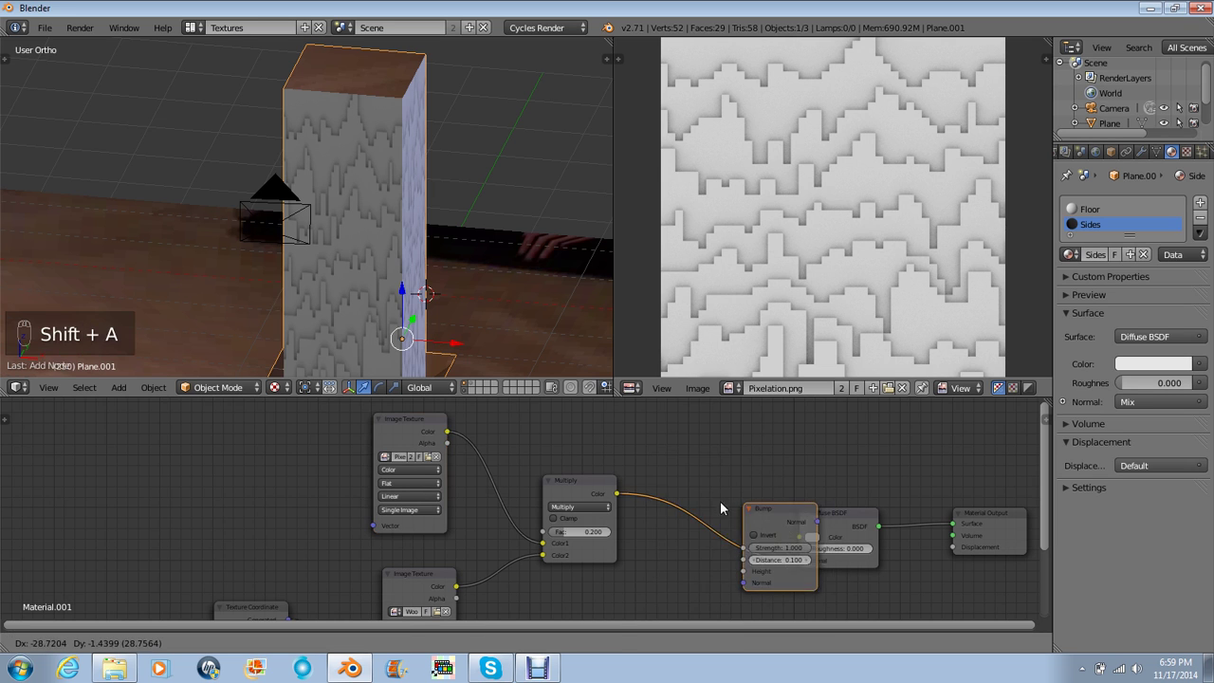
{"action": "left_click", "coordinate": [692, 507]}
{"action": "mouse_move", "coordinate": [710, 582]}
{"action": "left_mouse_down"}
{"action": "mouse_move", "coordinate": [695, 590]}
{"action": "mouse_move", "coordinate": [720, 580]}
{"action": "left_mouse_up"}
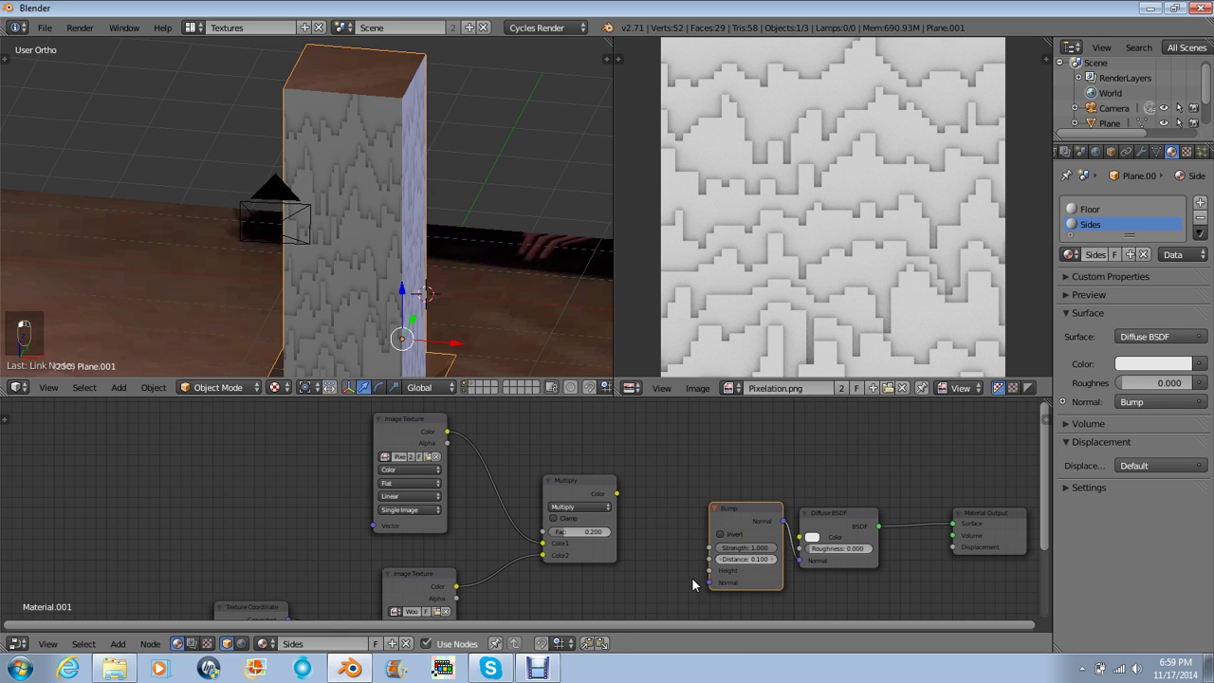
{"action": "left_click_drag", "start_coordinate": [618, 503], "coordinate": [709, 570]}
{"action": "left_click_drag", "start_coordinate": [747, 512], "coordinate": [696, 495]}
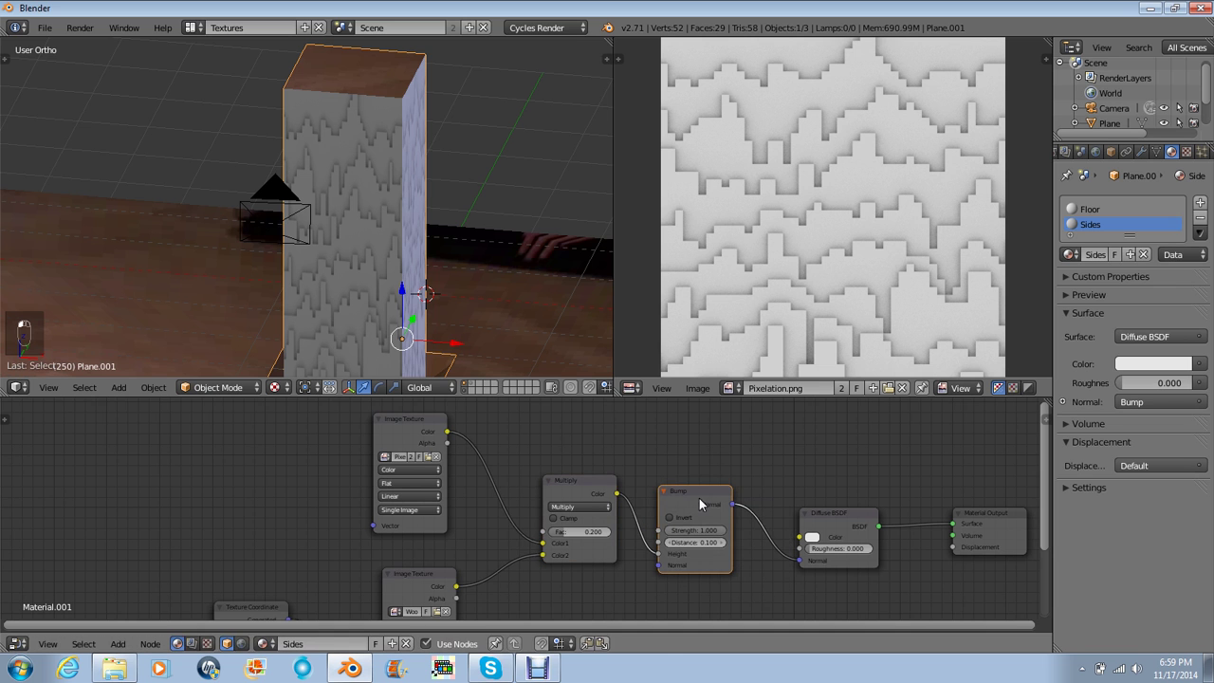
- In the Compositing layout, delete the Alpha Over and Movie Clip nodes and link the Render Layers AO output to the Composite and Viewer branch
{"action": "middle_click_drag", "start_coordinate": [315, 203], "coordinate": [346, 177]}
{"action": "key", "text": "ctrl+Left"}
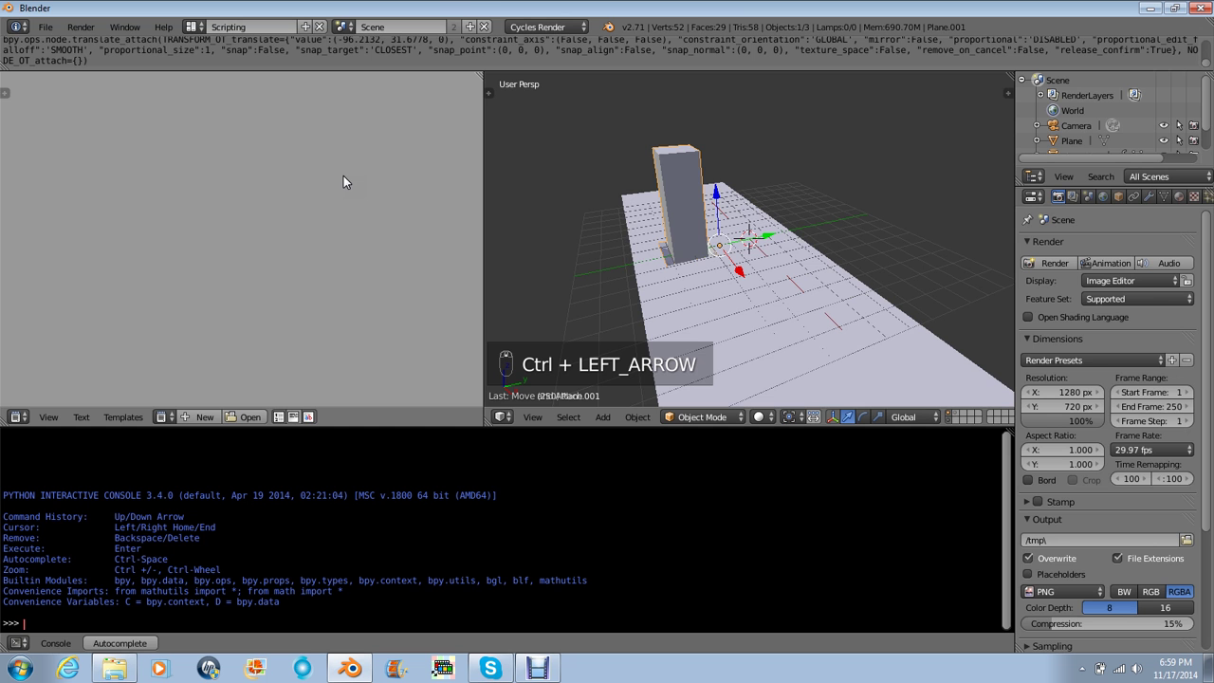
{"action": "key", "text": "ctrl+Left"}
{"action": "key", "text": "ctrl+Left"}
{"action": "key", "text": "ctrl+Left"}
{"action": "key", "text": "ctrl+Left"}
{"action": "key", "text": "ctrl+Left"}
{"action": "key", "text": "ctrl+Left"}
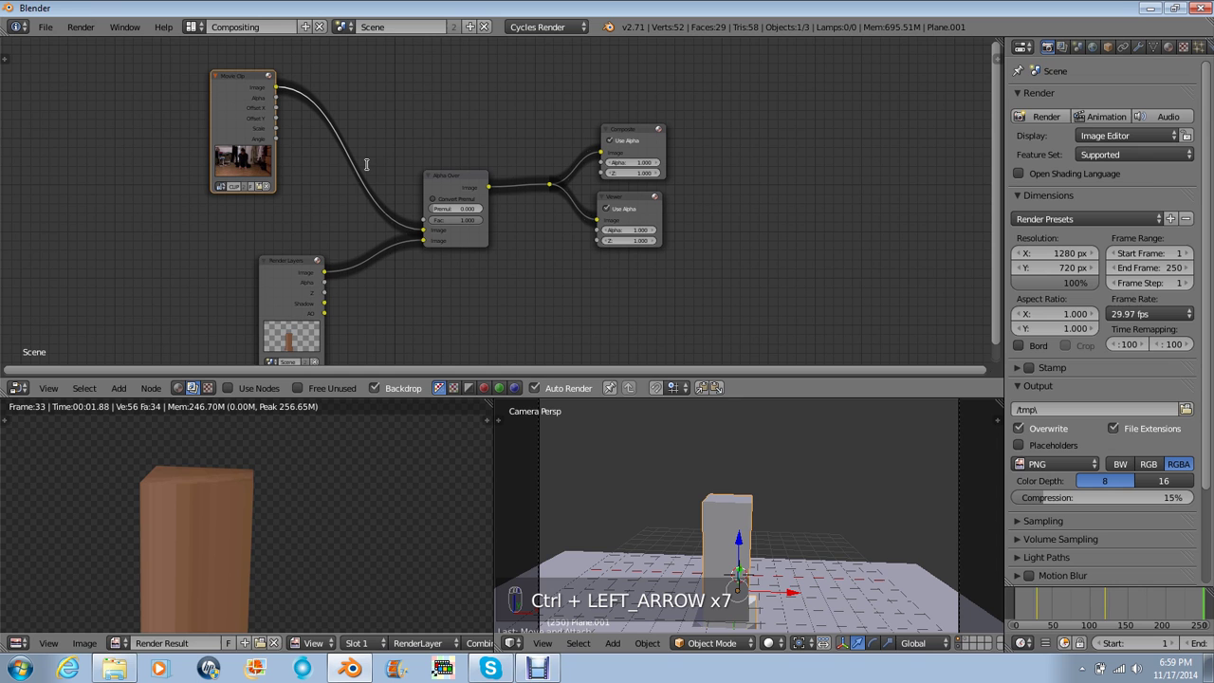
{"action": "middle_click_drag", "start_coordinate": [433, 196], "coordinate": [464, 210]}
{"action": "left_click", "coordinate": [505, 194]}
{"action": "key", "text": "x"}
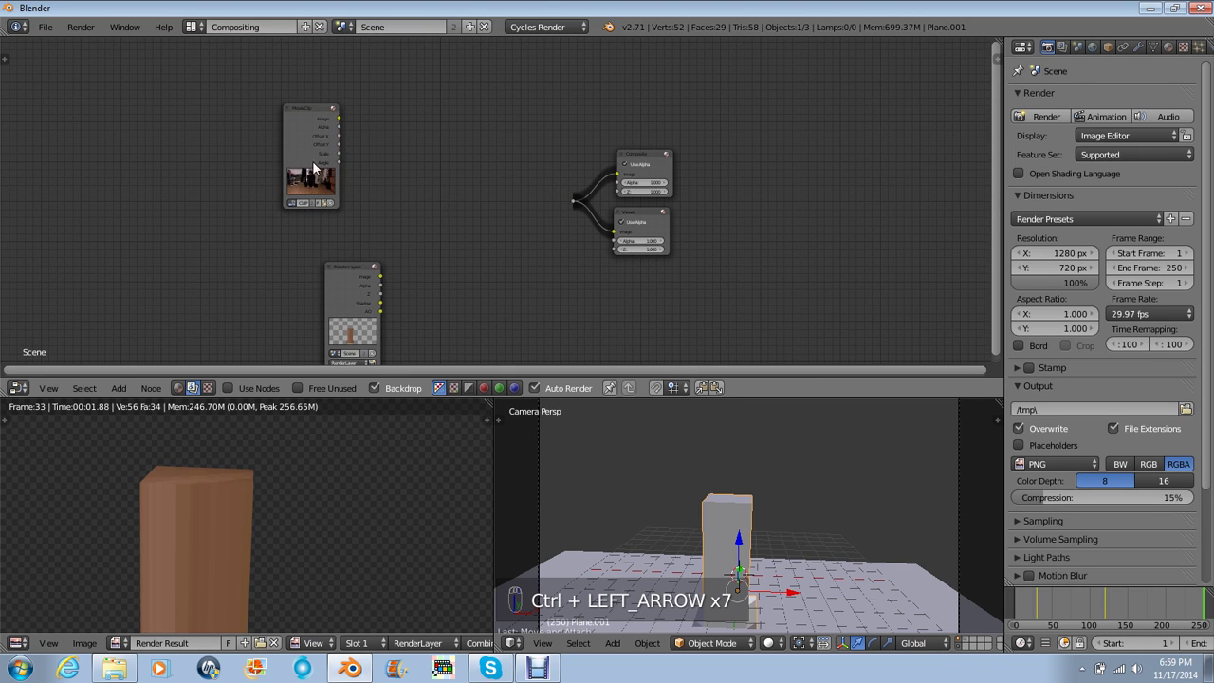
{"action": "left_click", "coordinate": [315, 171]}
{"action": "key", "text": "x"}
{"action": "left_click_drag", "start_coordinate": [366, 281], "coordinate": [572, 209]}
- Return to the Default layout and test-render frame 250 from the render settings
{"action": "key", "text": "ctrl+Right"}
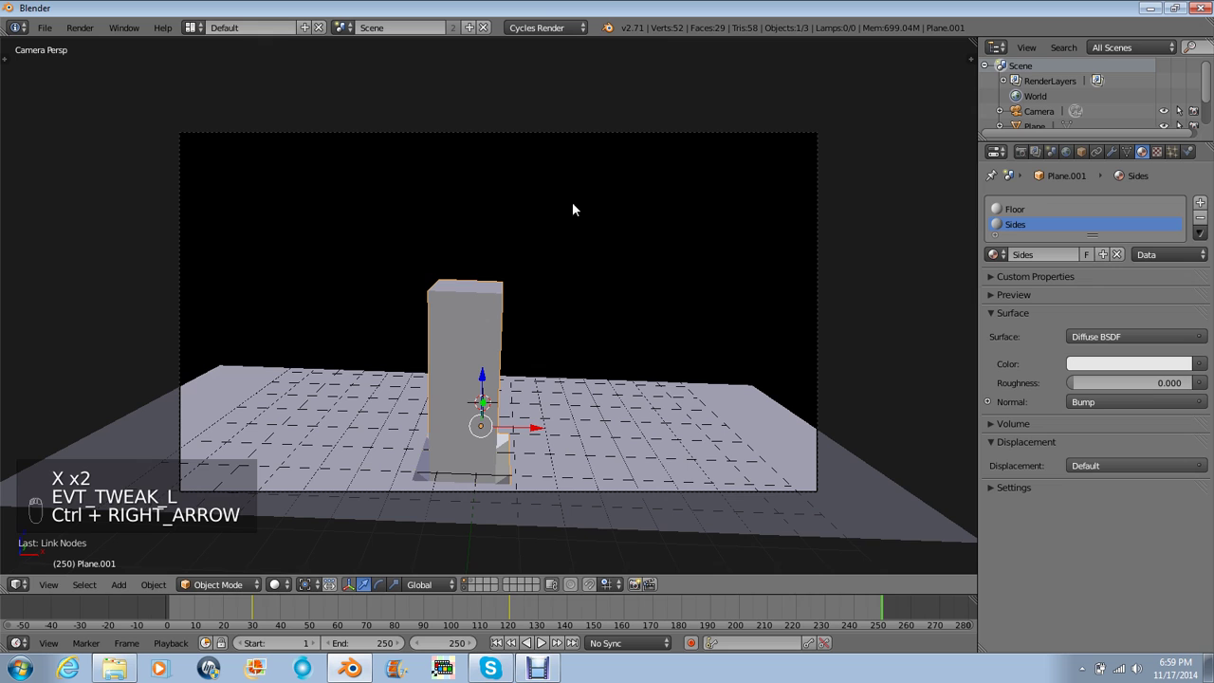
{"action": "left_click", "coordinate": [1019, 153]}
{"action": "scroll", "coordinate": [1081, 246], "scroll_direction": "up", "scroll_amount": 4}
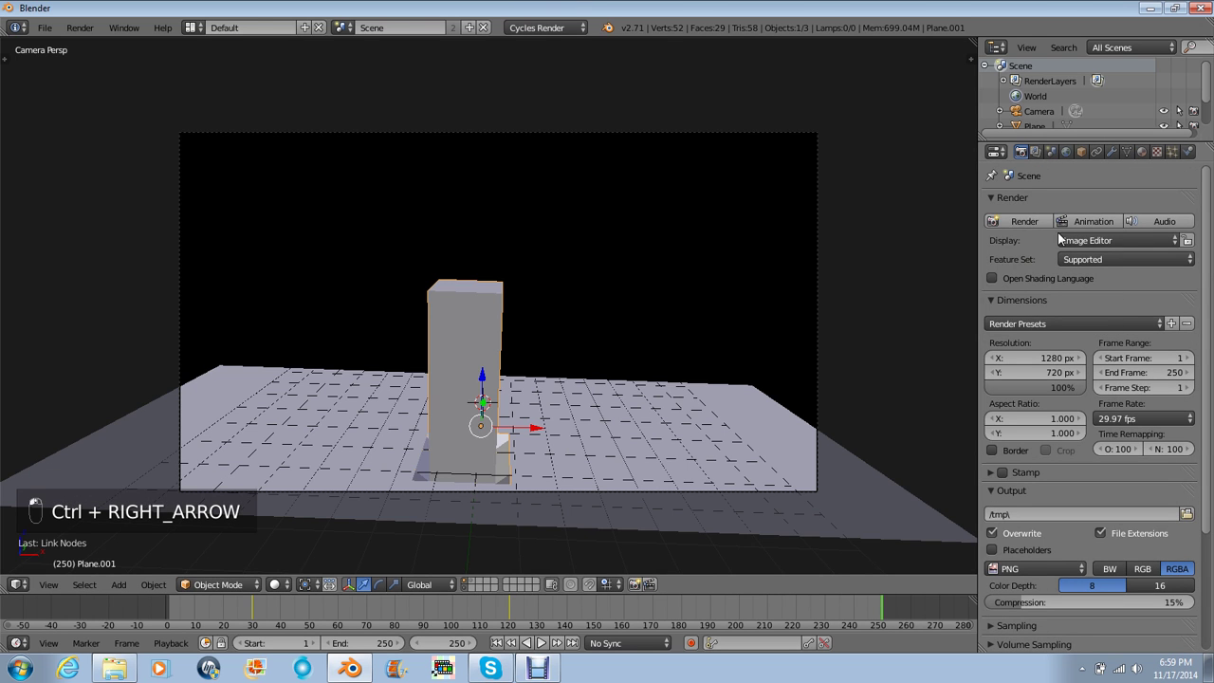
{"action": "key", "text": "F12"}
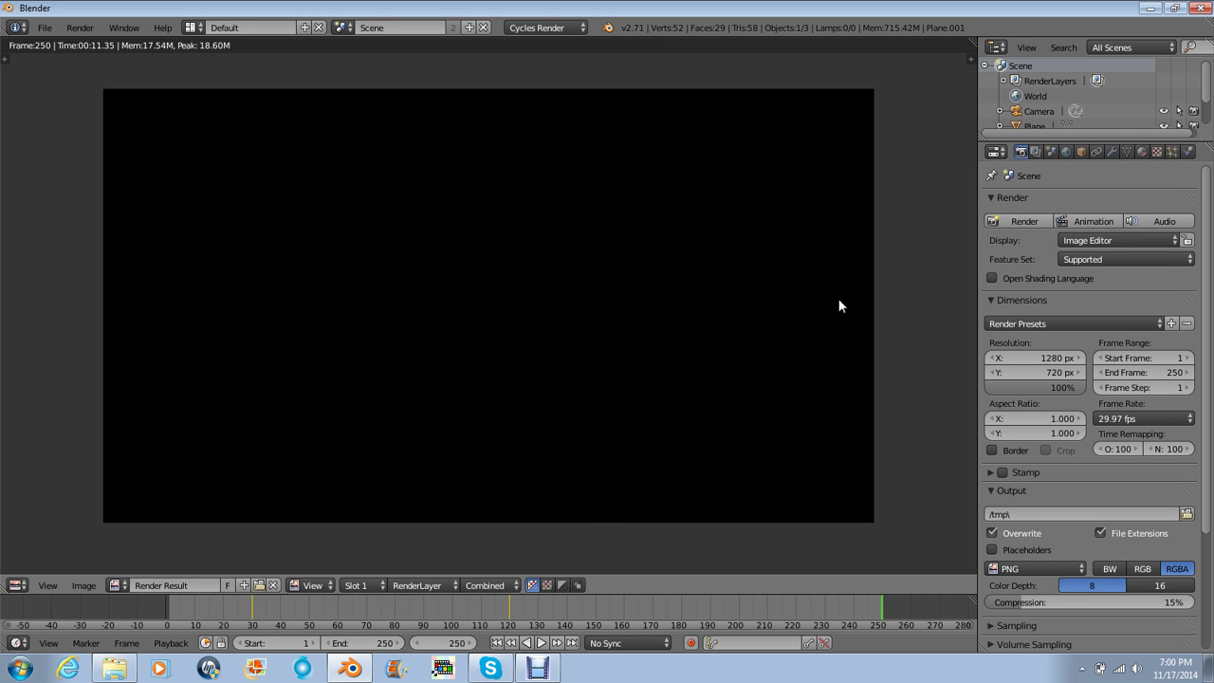
{"action": "key", "text": "Escape"}
- Move the timeline to frame 225, render that frame and inspect the column's sides up close
{"action": "key", "text": "z"}
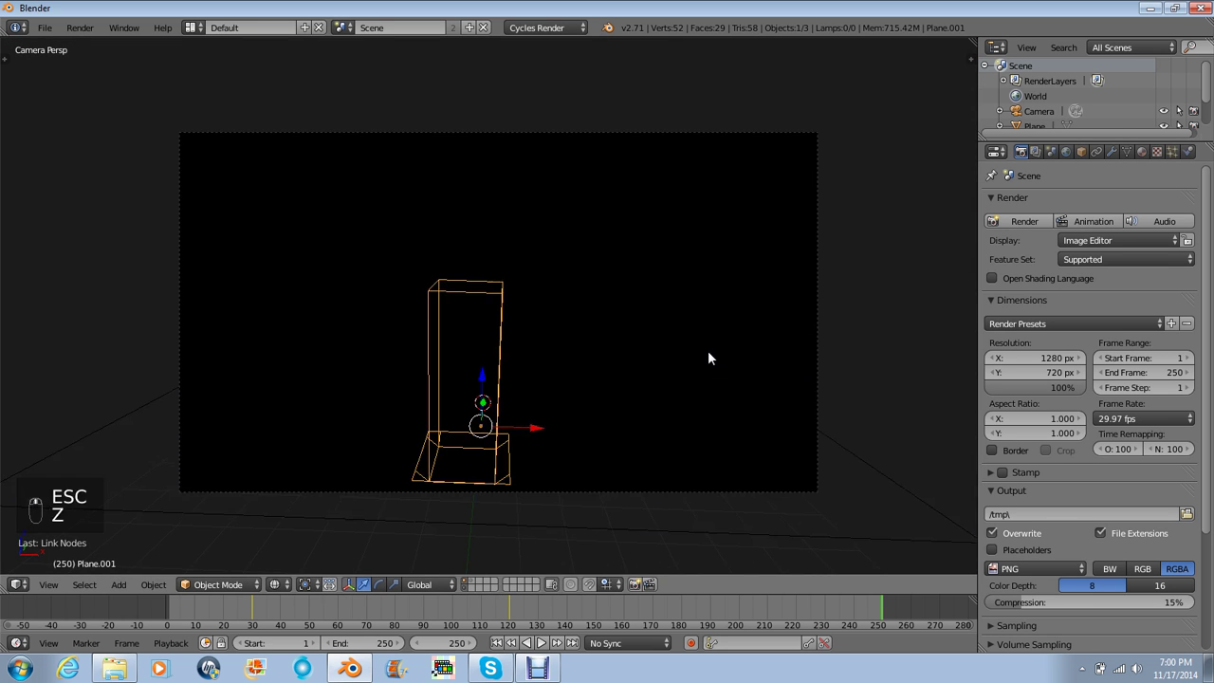
{"action": "key", "text": "z"}
{"action": "left_click_drag", "start_coordinate": [858, 616], "coordinate": [776, 615]}
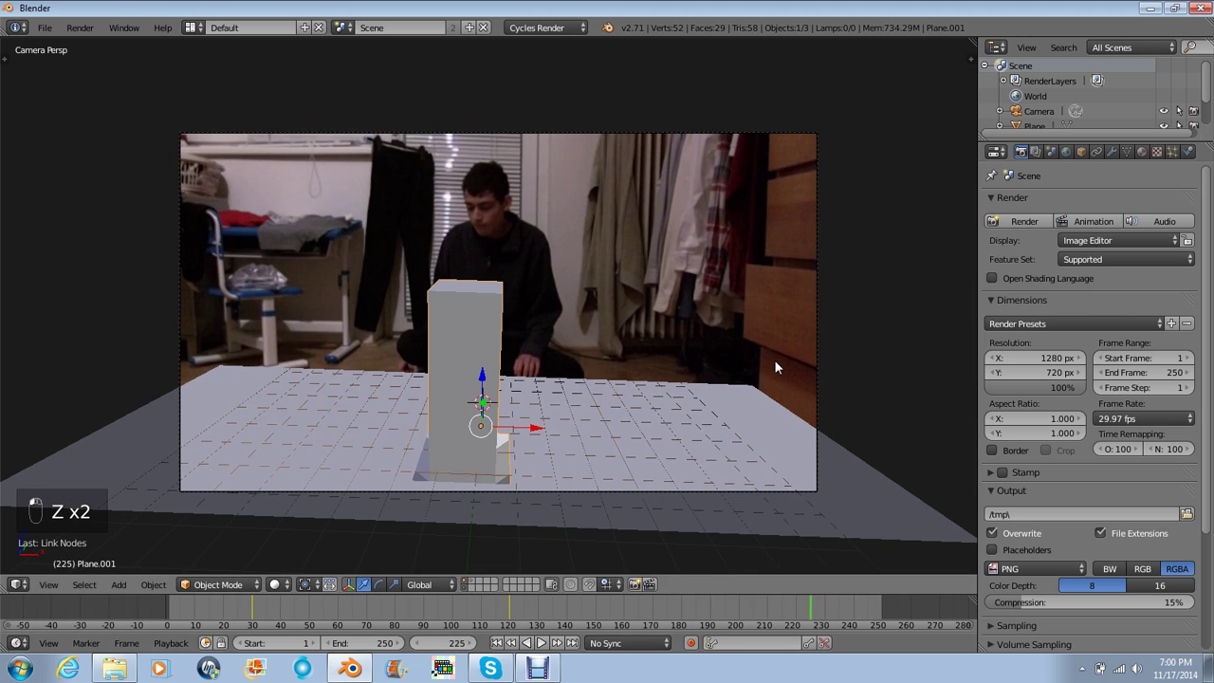
{"action": "key", "text": "ctrl+Left"}
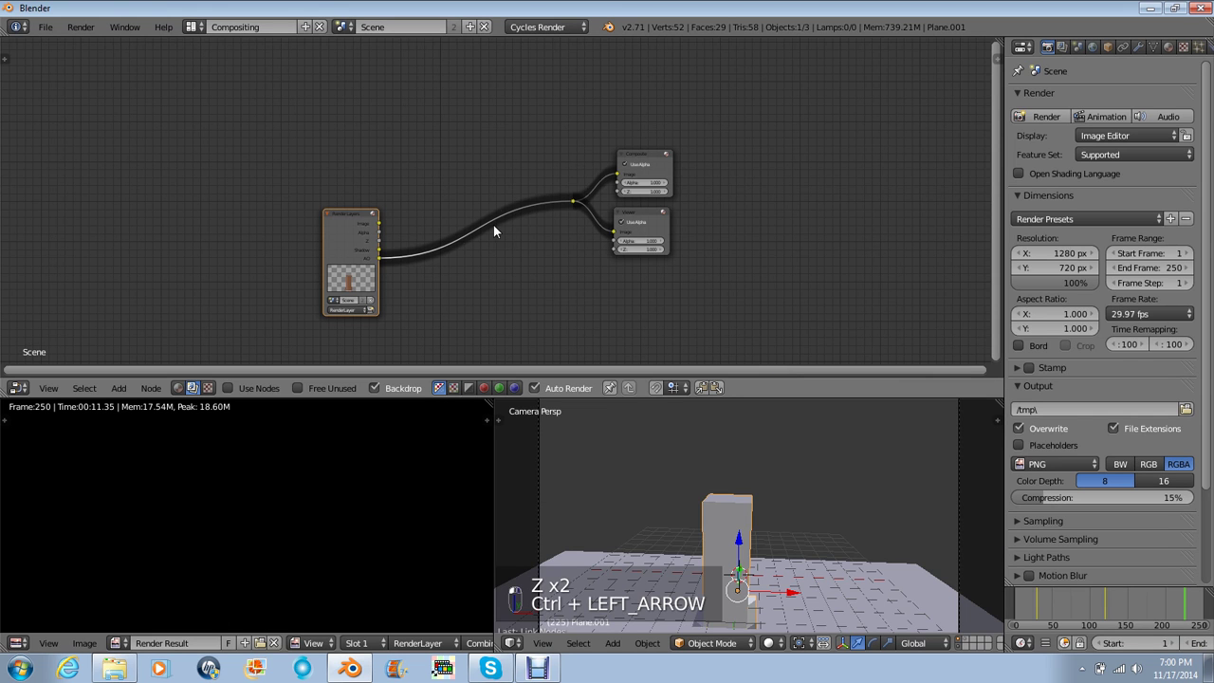
{"action": "key", "text": "ctrl+Right"}
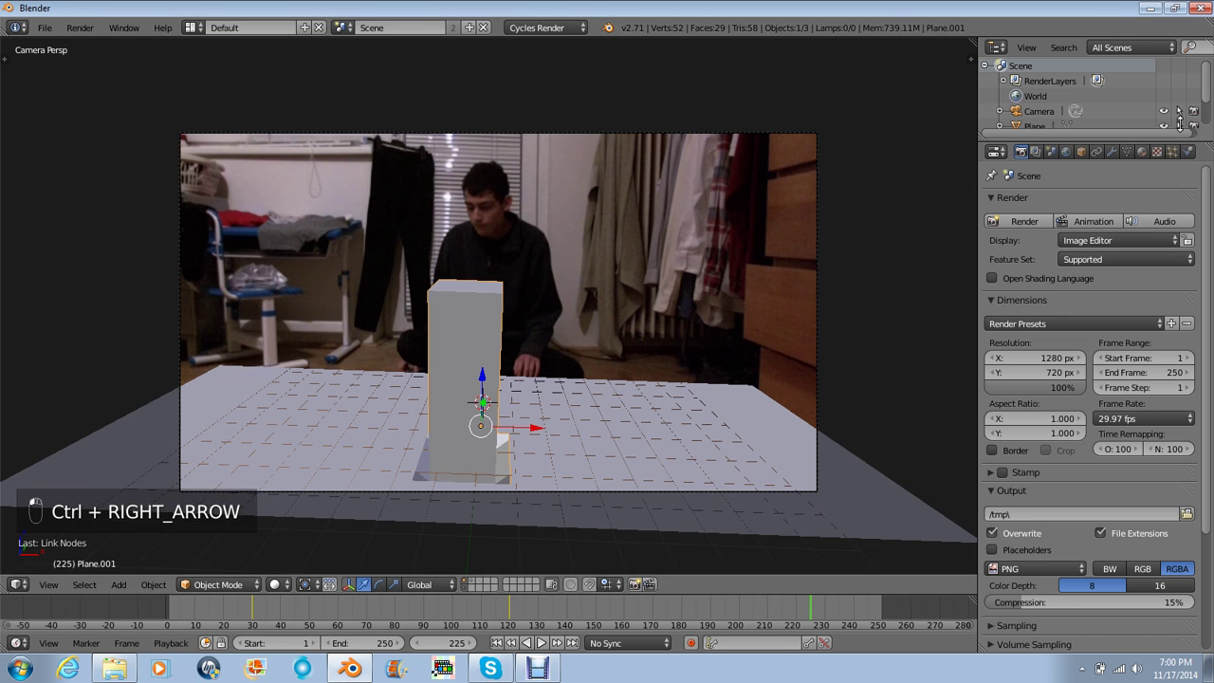
{"action": "left_click", "coordinate": [1013, 221]}
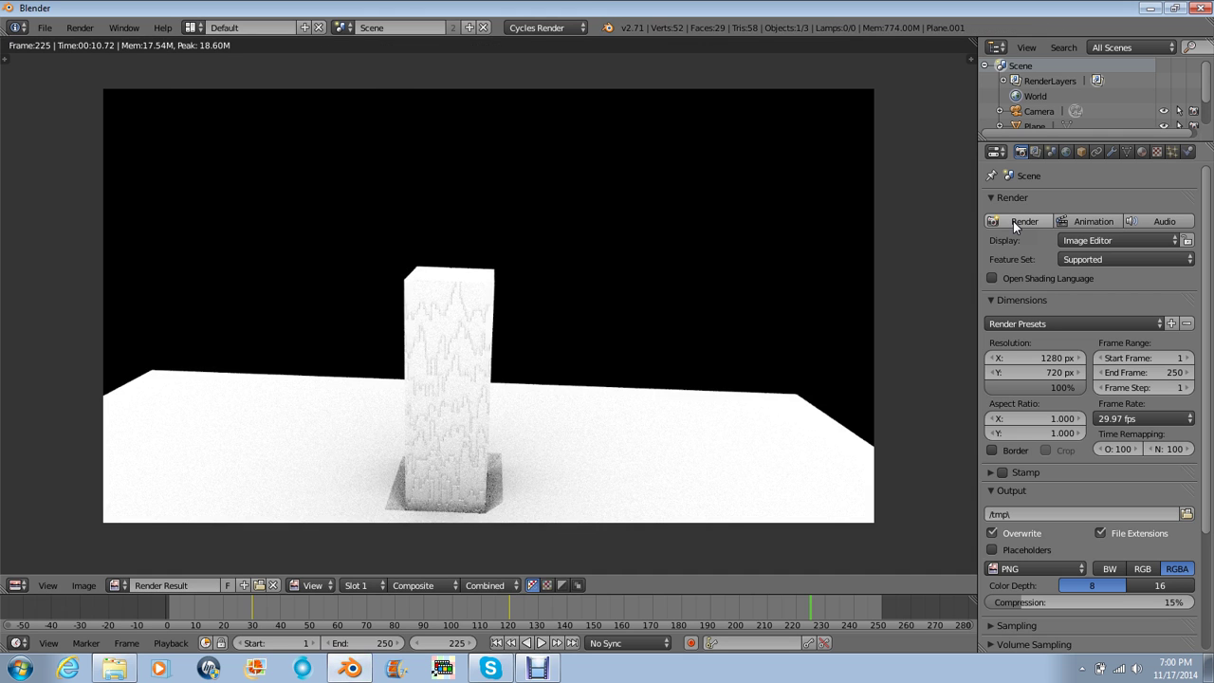
{"action": "scroll", "coordinate": [458, 344], "scroll_direction": "up", "scroll_amount": 3}
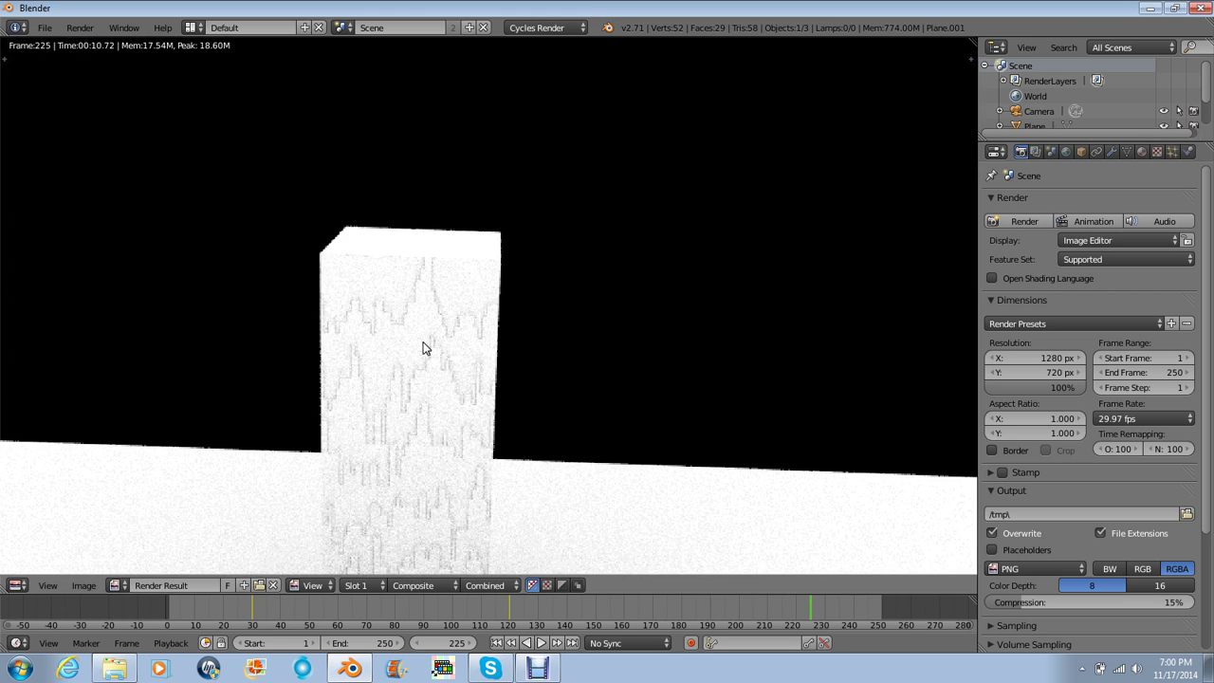
{"action": "key", "text": "Escape"}
- Display the column with textured shading in the camera view and enter Edit Mode on it
{"action": "key", "text": "Tab"}
{"action": "key", "text": "Tab"}
{"action": "scroll", "coordinate": [472, 332], "scroll_direction": "up", "scroll_amount": 3}
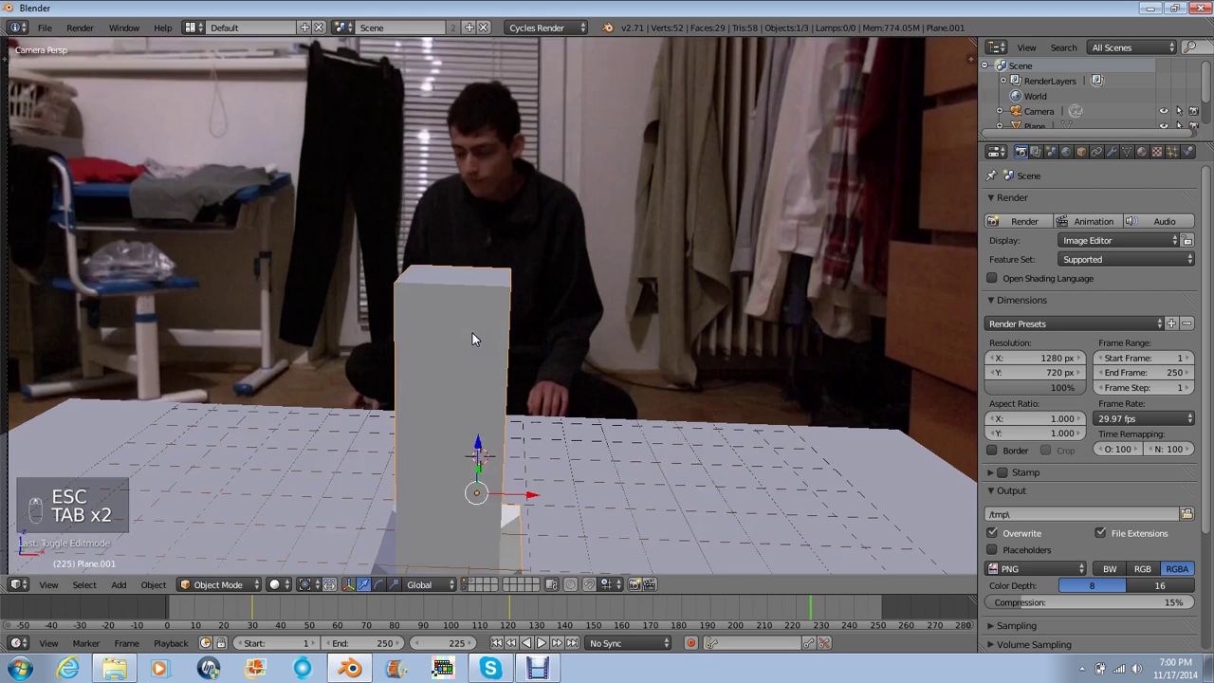
{"action": "key", "text": "alt+z"}
{"action": "scroll", "coordinate": [488, 339], "scroll_direction": "up", "scroll_amount": 3}
{"action": "scroll", "coordinate": [488, 339], "scroll_direction": "up", "scroll_amount": 2}
{"action": "key", "text": "Tab"}
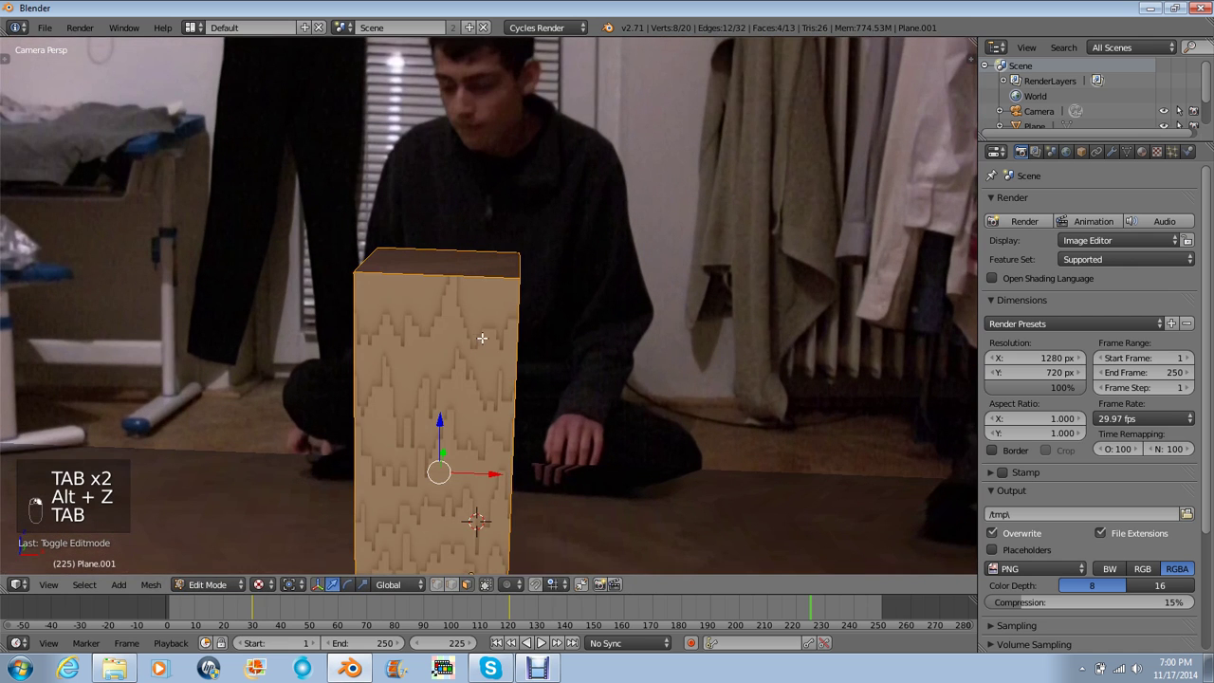
- Split the 3D view in two and make the new area a UV/Image Editor showing the column's UVs without the render result
{"action": "left_click_drag", "start_coordinate": [974, 41], "coordinate": [546, 95]}
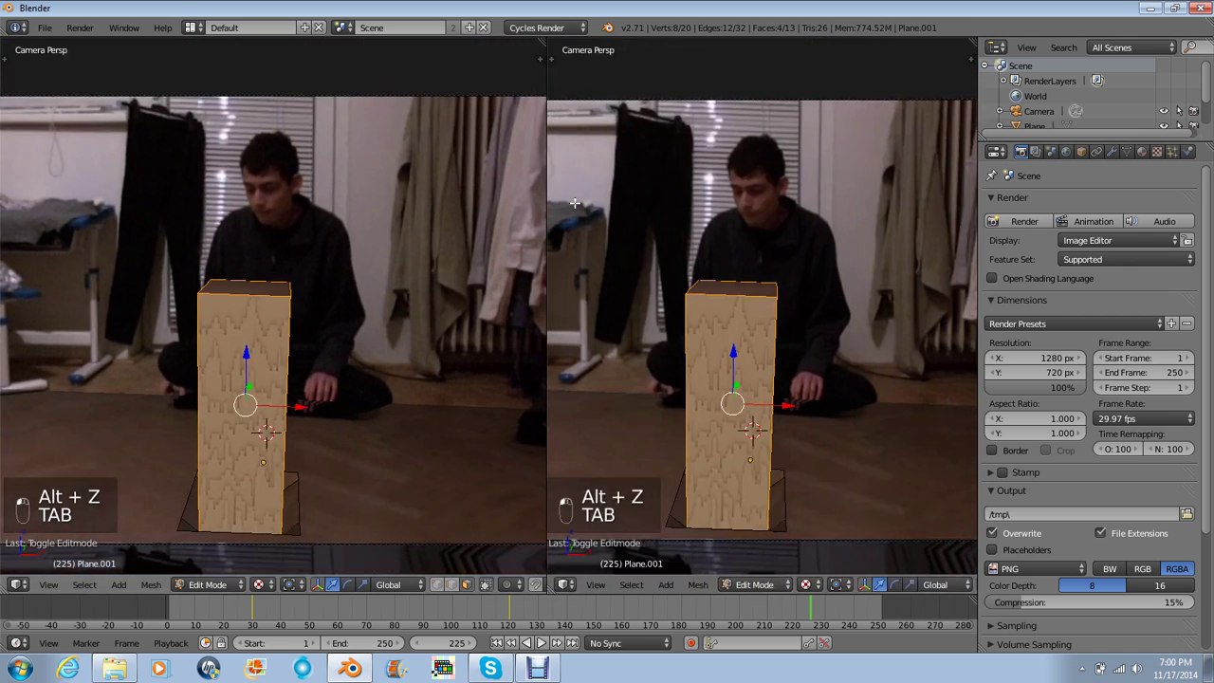
{"action": "left_click", "coordinate": [563, 584]}
{"action": "left_click", "coordinate": [626, 472]}
{"action": "scroll", "coordinate": [326, 322], "scroll_direction": "up", "scroll_amount": 4}
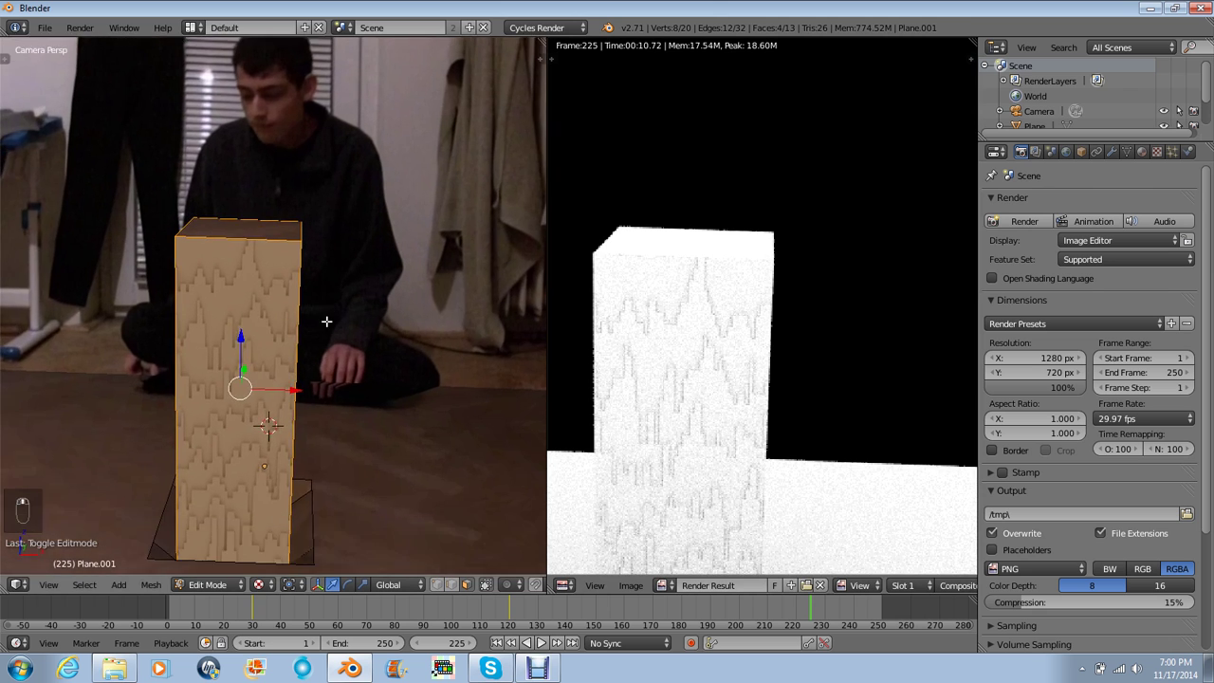
{"action": "left_click", "coordinate": [819, 585]}
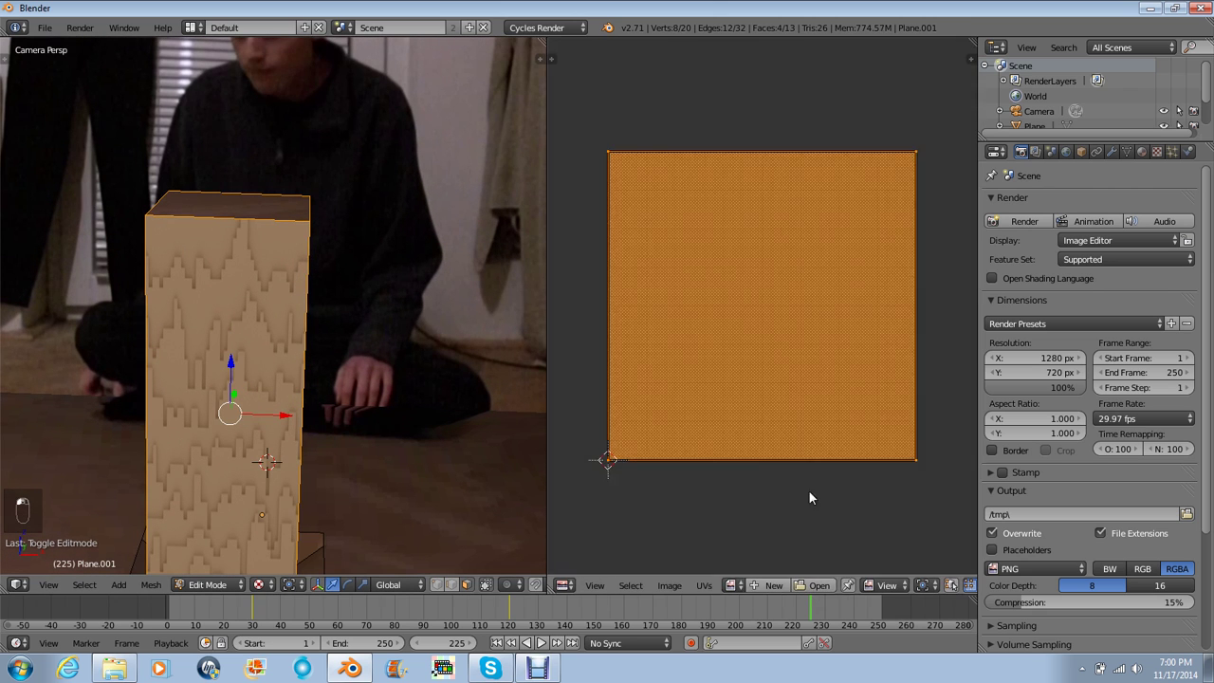
- Scale up the UVs of the column's side faces so the pixelation pattern repeats at a smaller size
{"action": "scroll", "coordinate": [738, 392], "scroll_direction": "down", "scroll_amount": 1}
{"action": "key", "text": "s"}
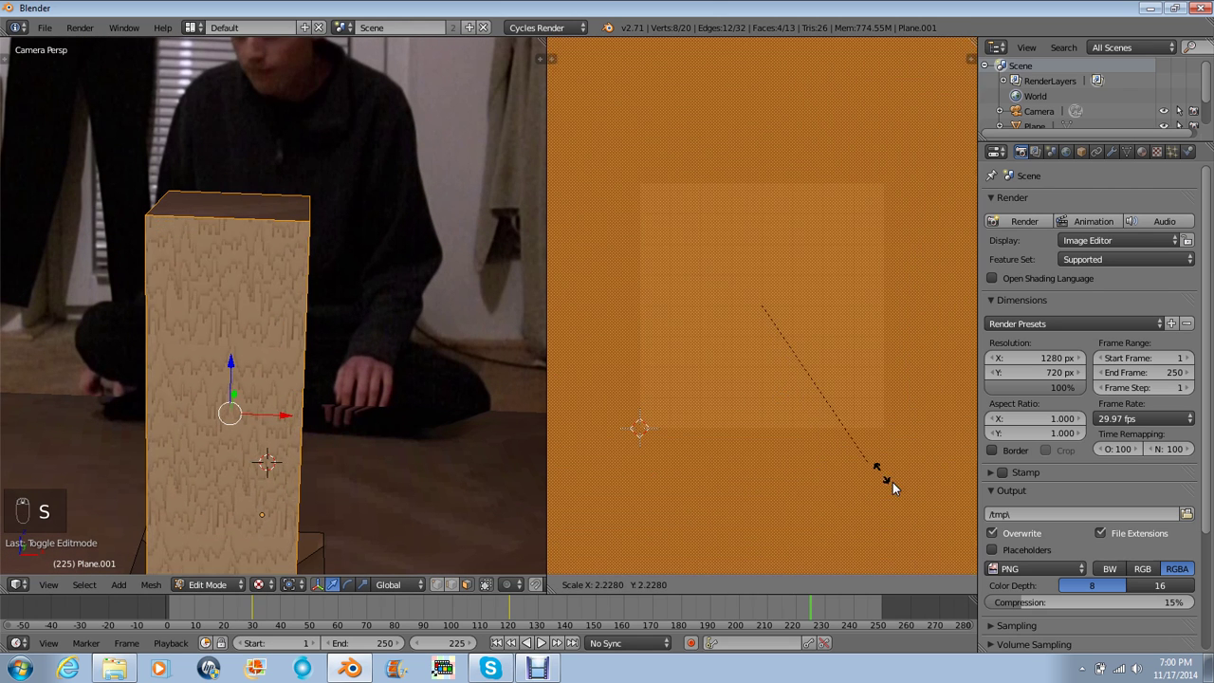
{"action": "left_click", "coordinate": [931, 542]}
{"action": "key", "text": "s"}
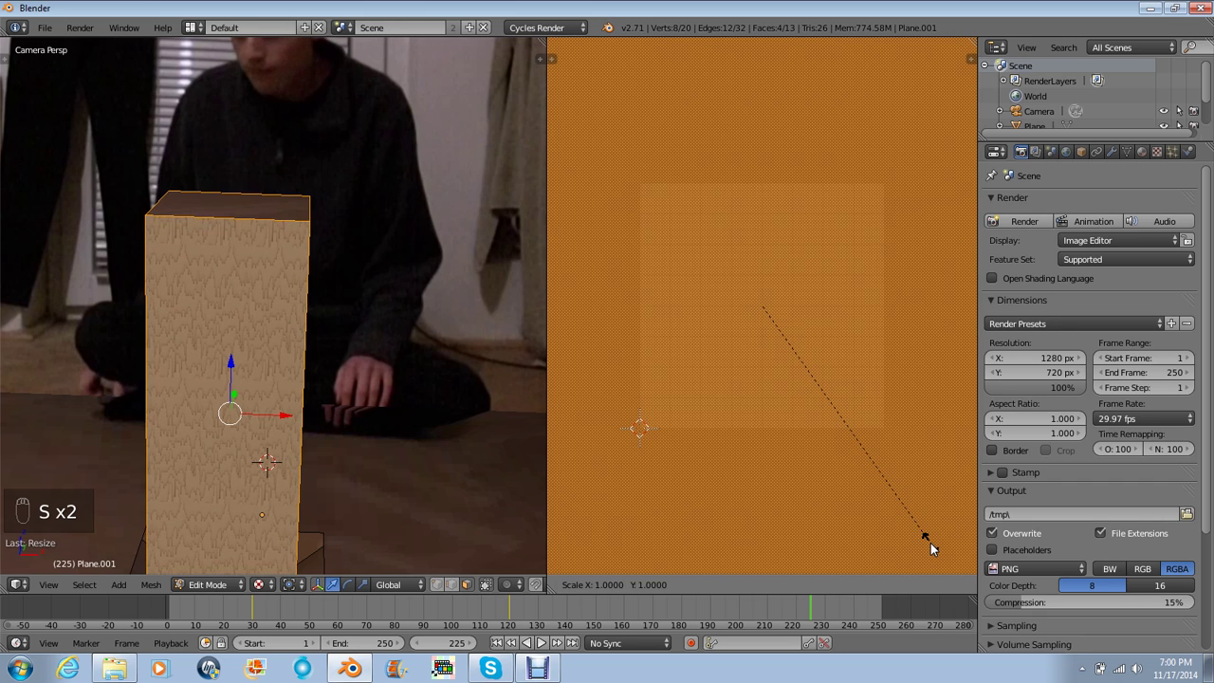
- Scale the column's UVs along Y to about 0.72, leave Edit Mode and merge the UV editor area into the 3D view
{"action": "key", "text": "y"}
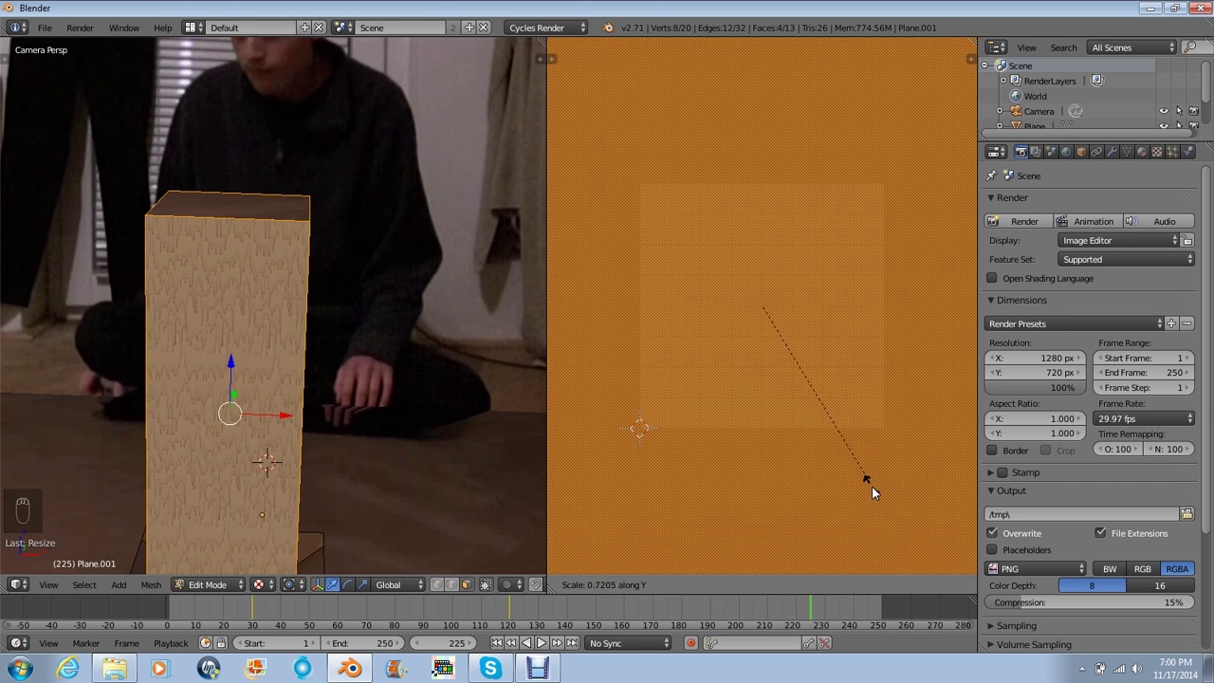
{"action": "left_click", "coordinate": [870, 481]}
{"action": "key", "text": "Tab"}
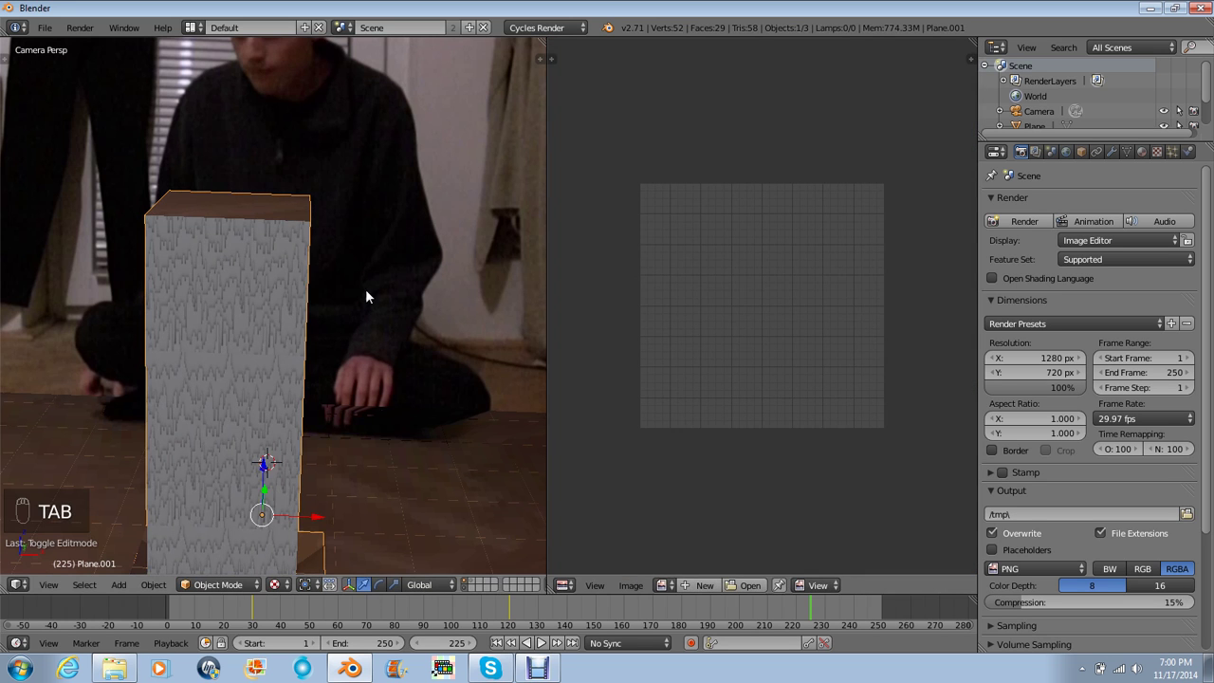
{"action": "left_click_drag", "start_coordinate": [545, 43], "coordinate": [1066, 220]}
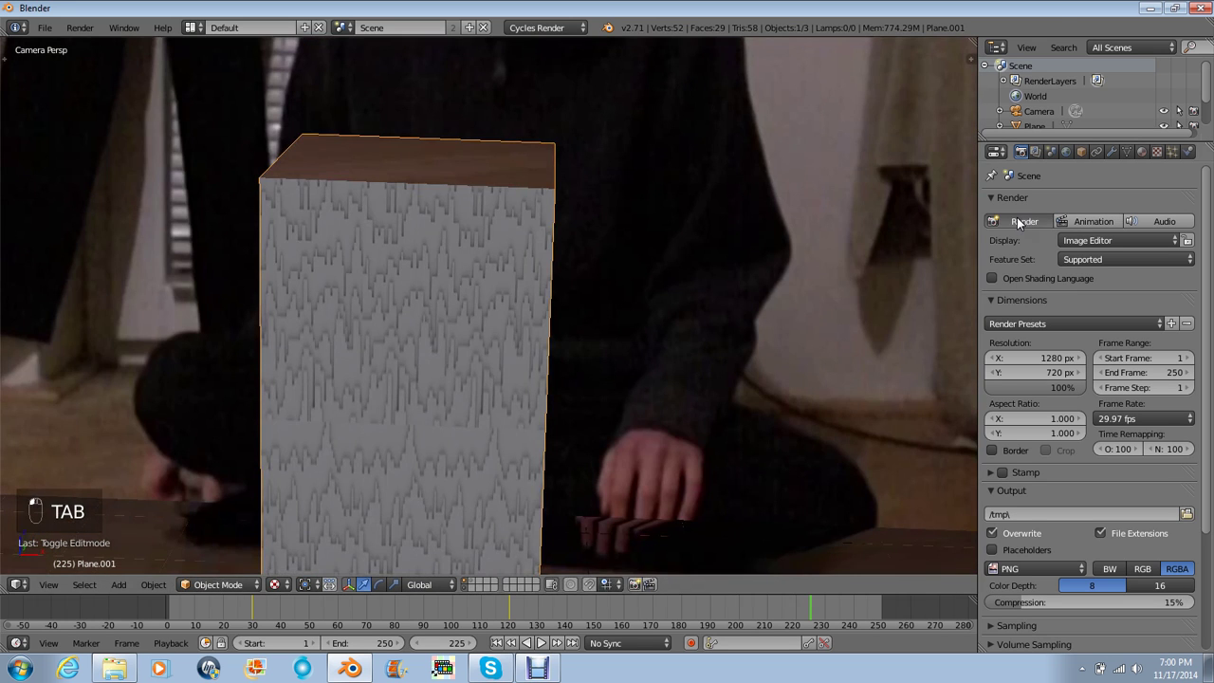
- Render the current frame, inspect the textured column in the result, and close the render view
{"action": "left_click", "coordinate": [1022, 221]}
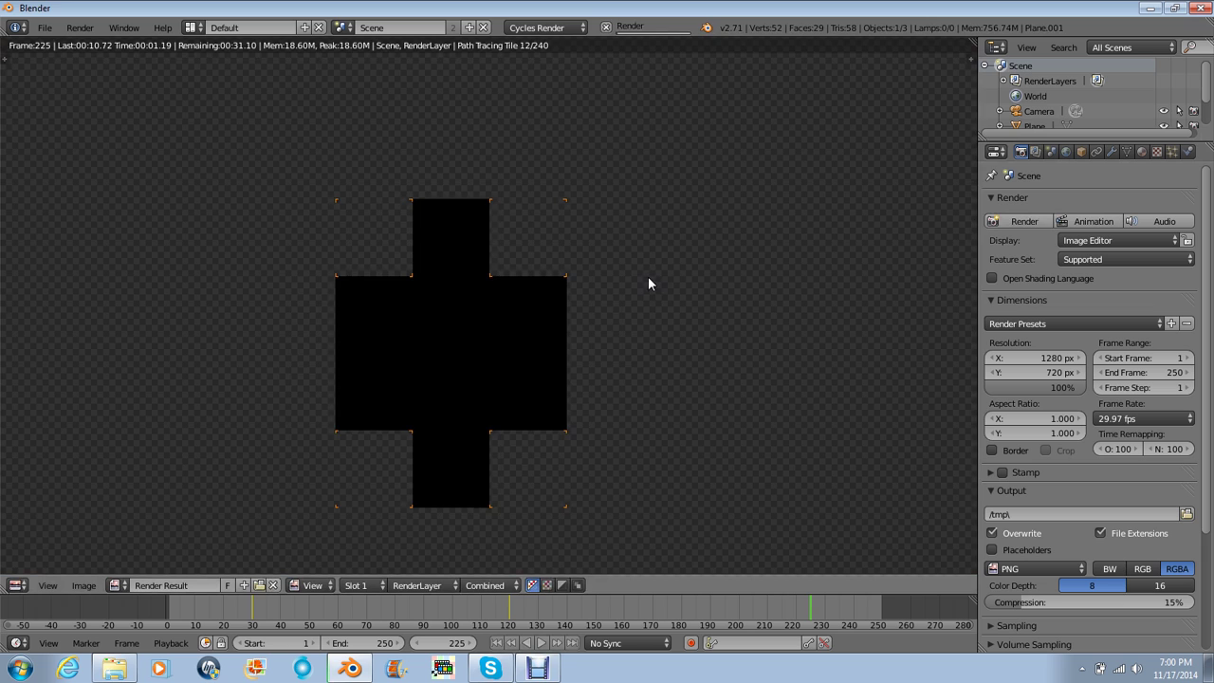
{"action": "scroll", "coordinate": [656, 301], "scroll_direction": "down", "scroll_amount": 1}
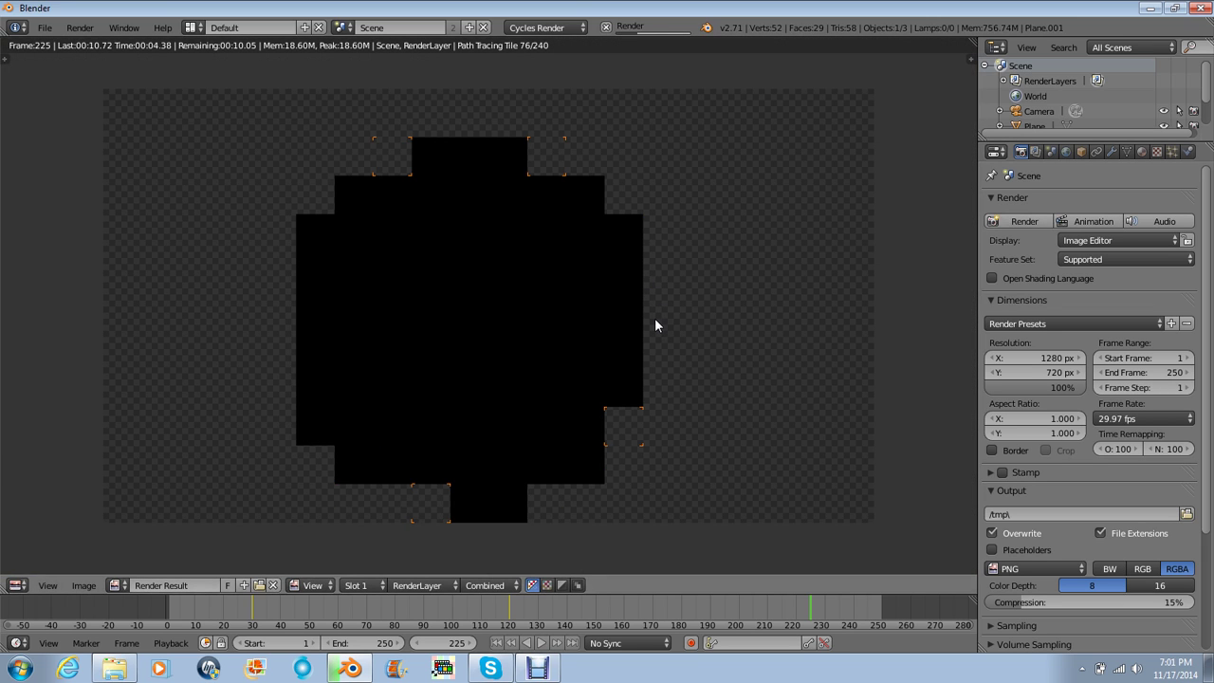
{"action": "scroll", "coordinate": [1033, 474], "scroll_direction": "down", "scroll_amount": 4}
{"action": "left_click", "coordinate": [1033, 474]}
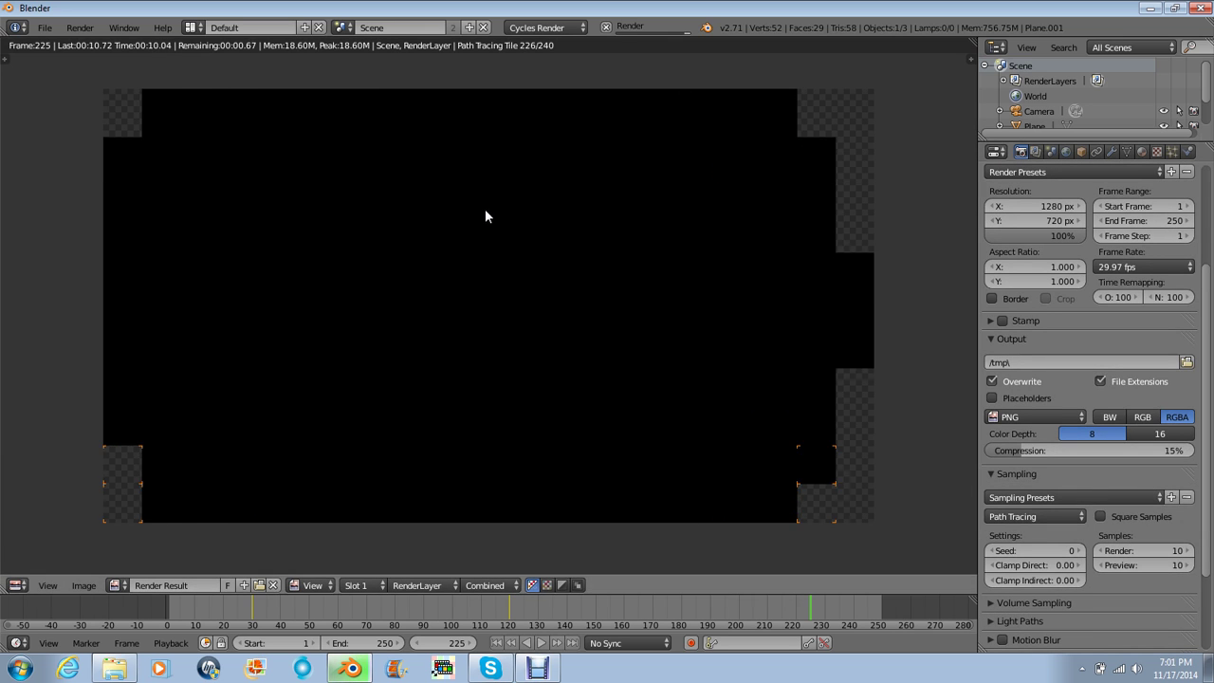
{"action": "scroll", "coordinate": [532, 304], "scroll_direction": "up", "scroll_amount": 1}
{"action": "scroll", "coordinate": [533, 309], "scroll_direction": "up", "scroll_amount": 4}
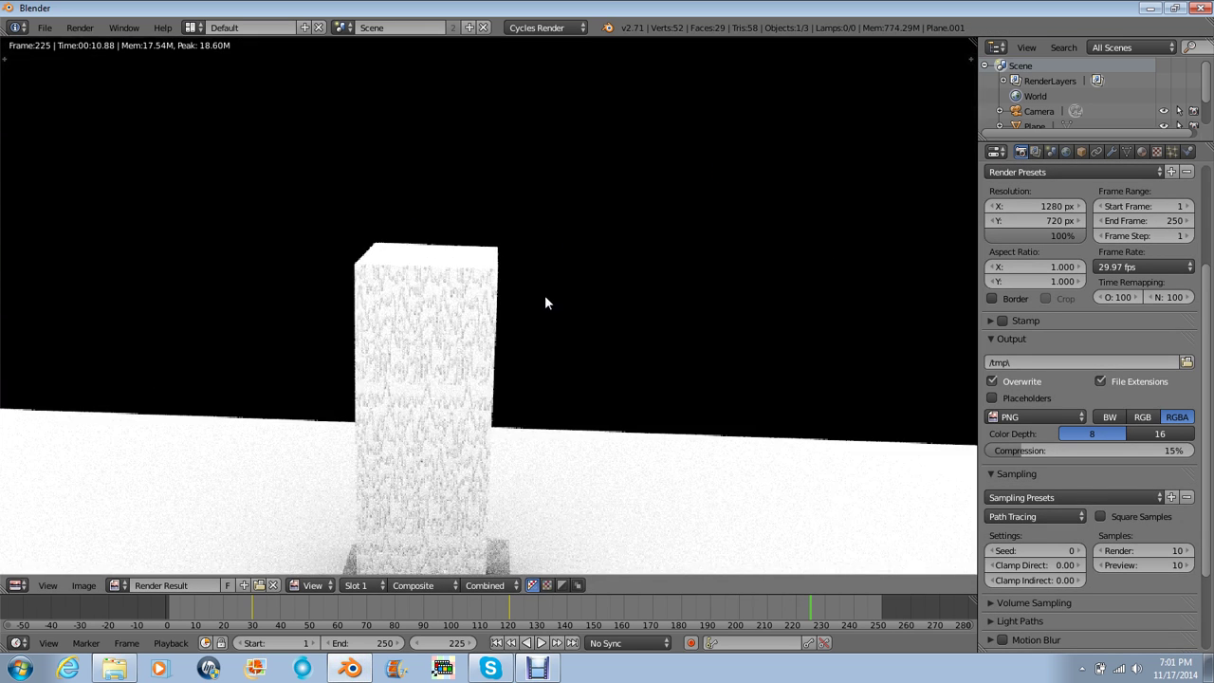
{"action": "scroll", "coordinate": [803, 355], "scroll_direction": "down", "scroll_amount": 3}
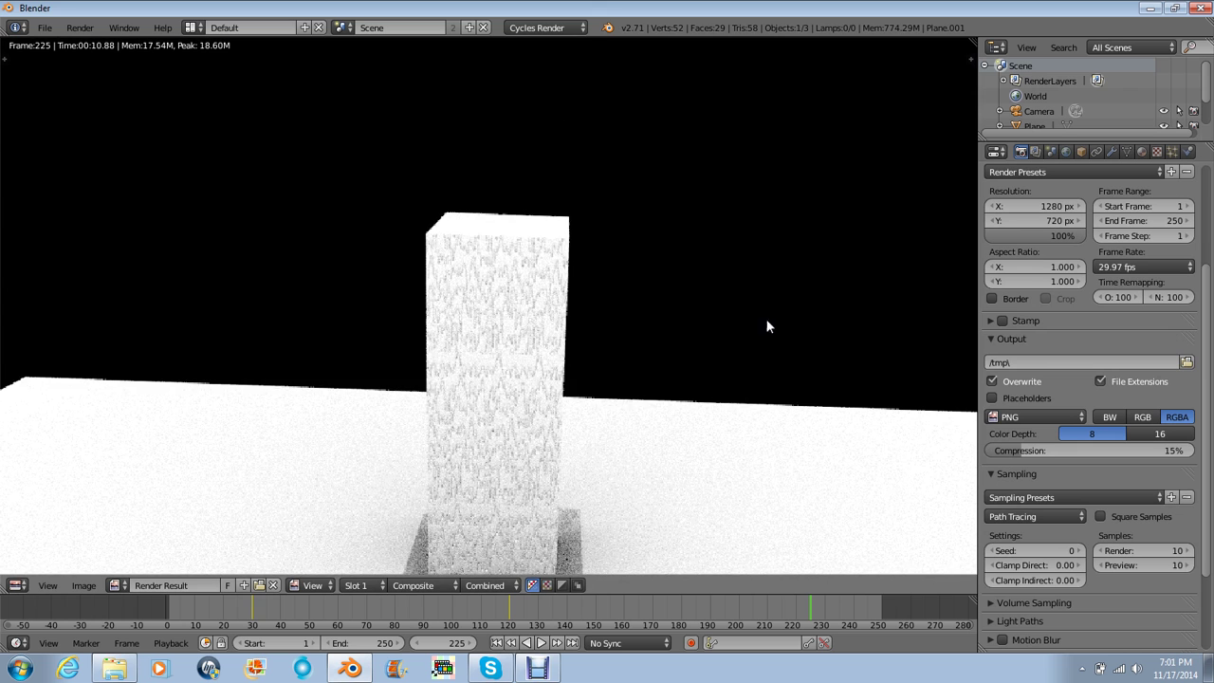
{"action": "key", "text": "Escape"}
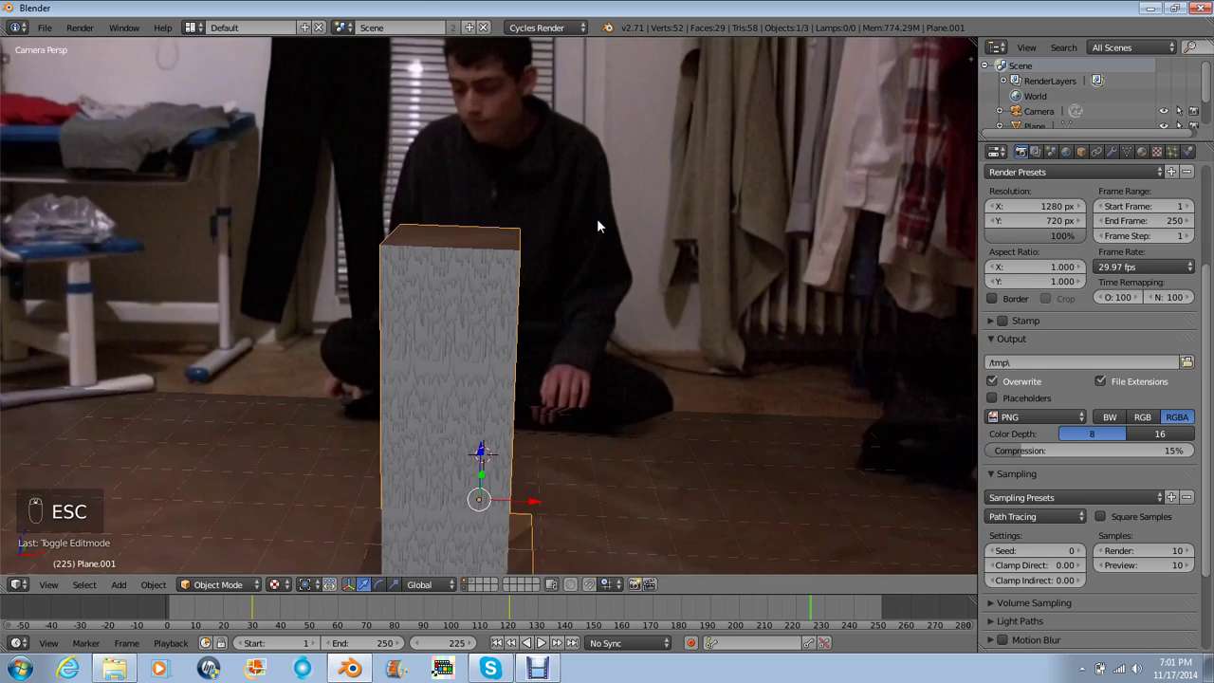
- Restore the full camera view, link the nodes in the neighbouring screen layout, and return to the Default layout
{"action": "scroll", "coordinate": [597, 218], "scroll_direction": "down", "scroll_amount": 2}
{"action": "middle_click_drag", "start_coordinate": [596, 218], "coordinate": [571, 223]}
{"action": "key", "text": "KP_0"}
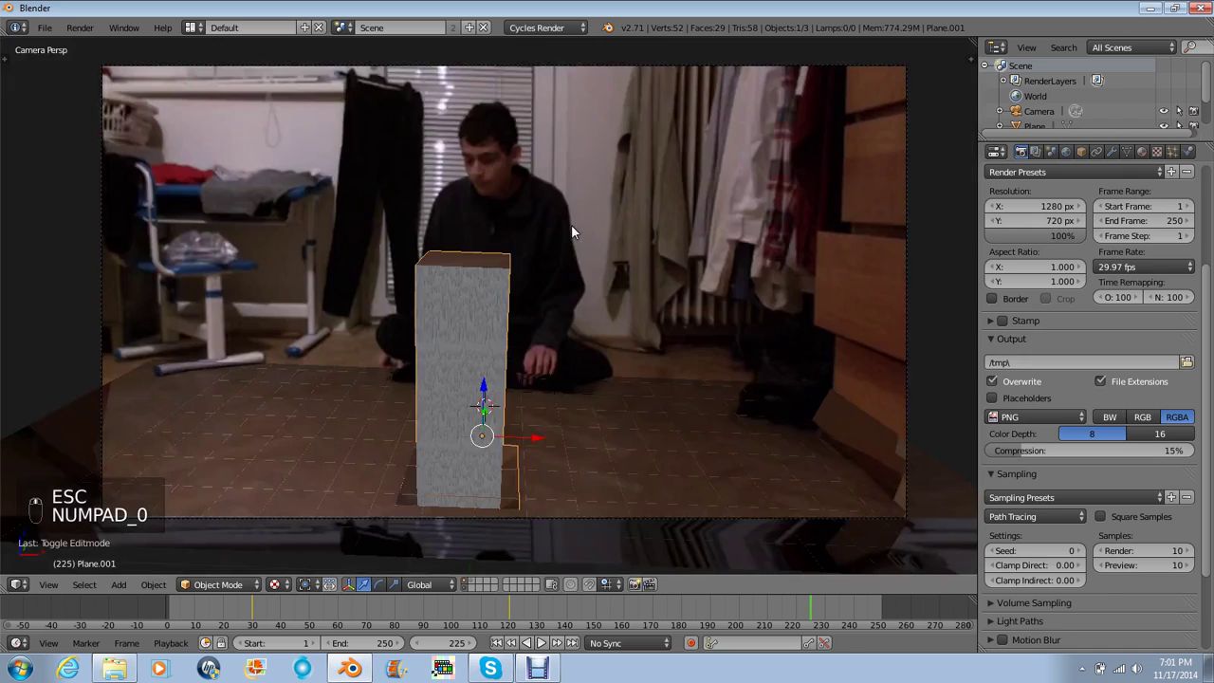
{"action": "key", "text": "ctrl+Left"}
{"action": "left_click_drag", "start_coordinate": [379, 249], "coordinate": [574, 201]}
{"action": "key", "text": "ctrl+Right"}
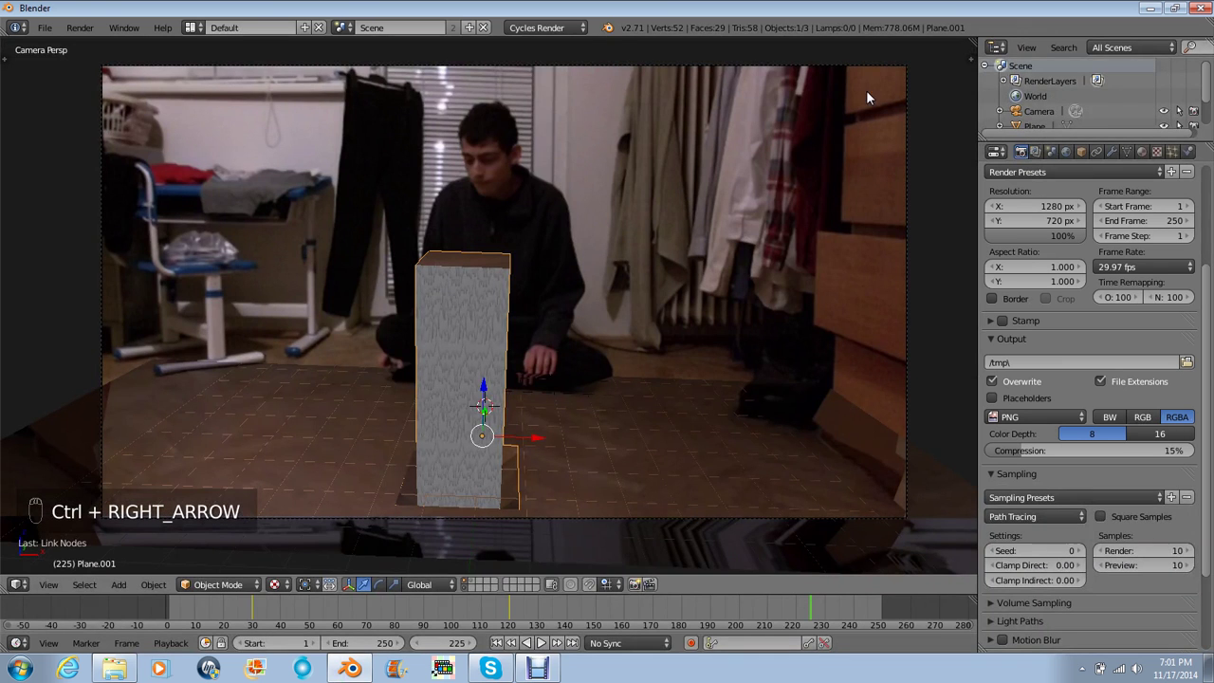
- Split the 3D viewport side by side, with a solid-shaded perspective of the scene beside the camera view
{"action": "key", "text": "z"}
{"action": "key", "text": "z"}
{"action": "left_click_drag", "start_coordinate": [975, 43], "coordinate": [568, 47]}
{"action": "middle_click_drag", "start_coordinate": [718, 315], "coordinate": [735, 342]}
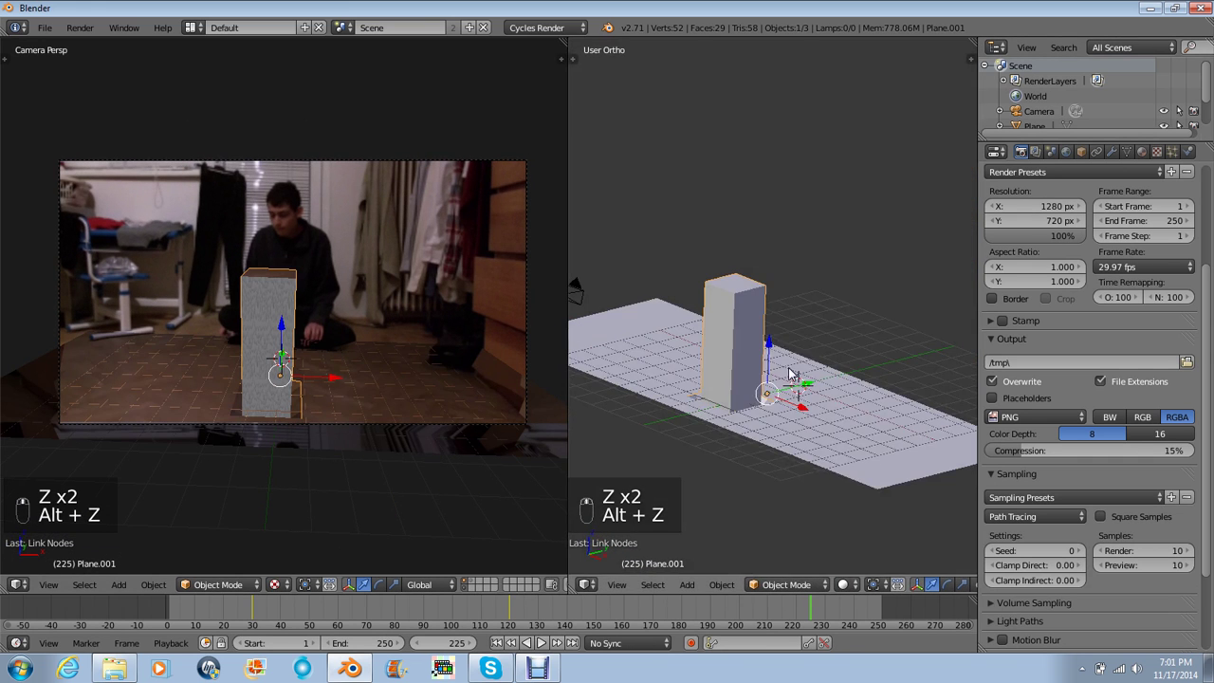
- Add a point lamp and move it along the Y axis to the camera side of the column
{"action": "key", "text": "shift+a"}
{"action": "mouse_move", "coordinate": [763, 542]}
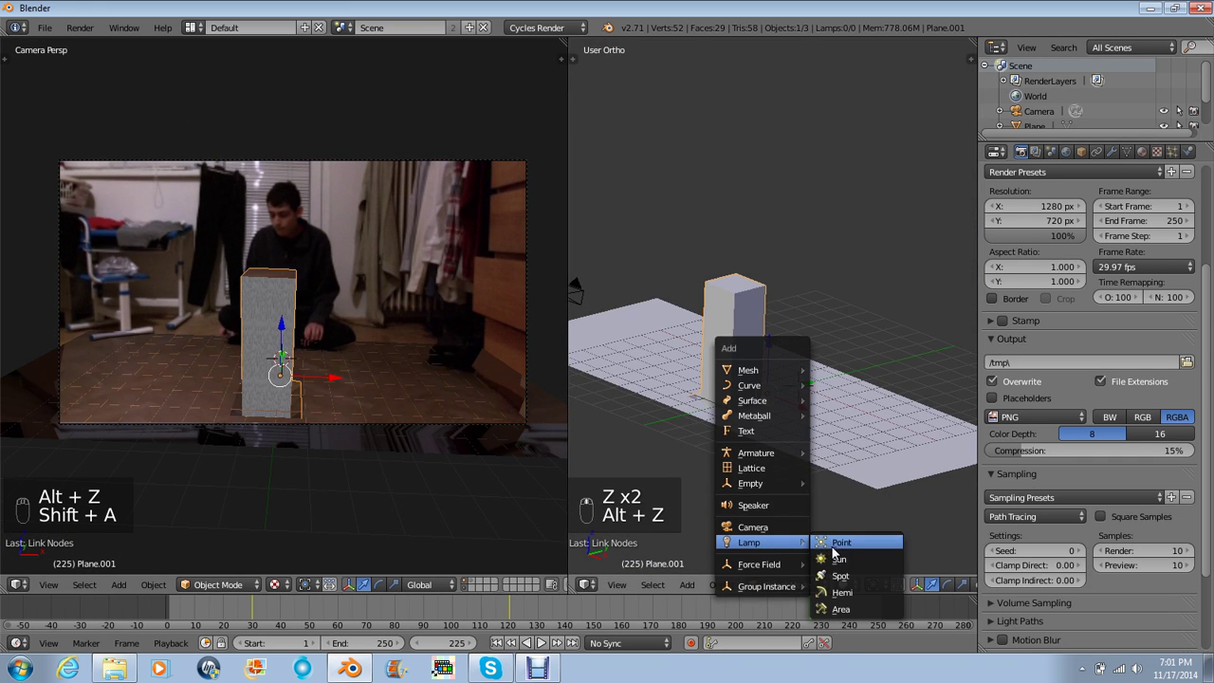
{"action": "left_click", "coordinate": [831, 545]}
{"action": "key", "text": "g"}
{"action": "key", "text": "y"}
{"action": "left_click", "coordinate": [719, 394]}
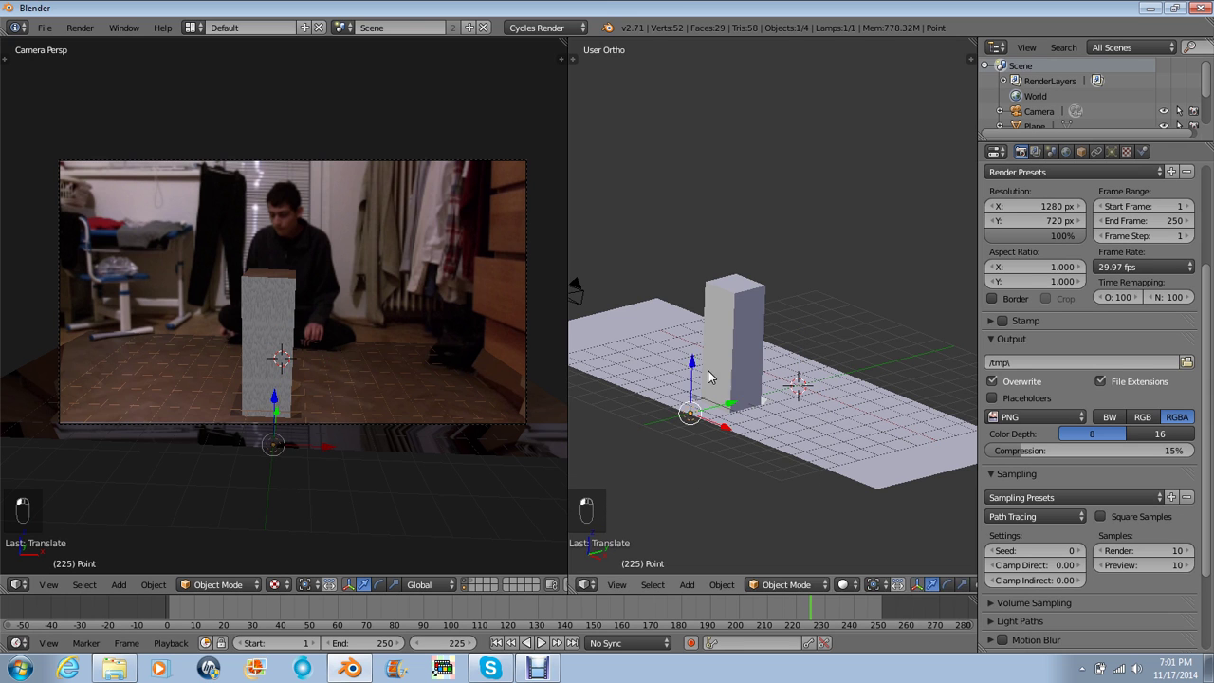
- Raise the point lamp about 8.8 units above the floor and offset it horizontally to one side of the column
{"action": "key", "text": "g"}
{"action": "key", "text": "z"}
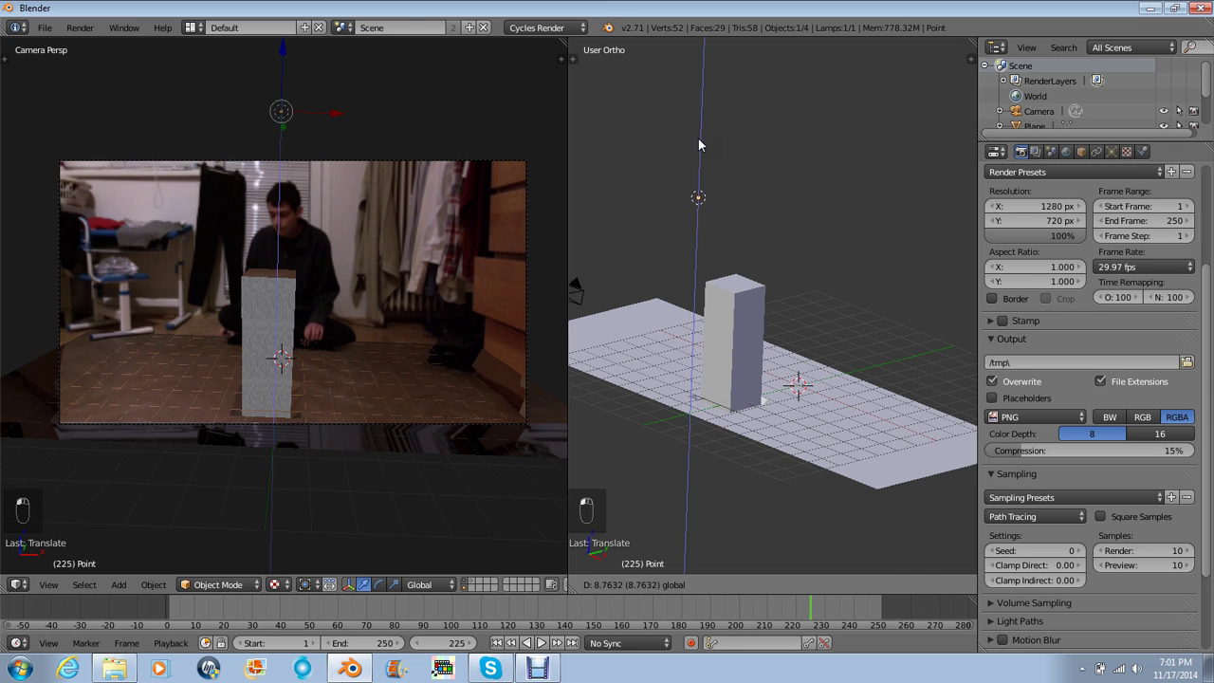
{"action": "left_click", "coordinate": [700, 141]}
{"action": "middle_click_drag", "start_coordinate": [642, 211], "coordinate": [770, 248]}
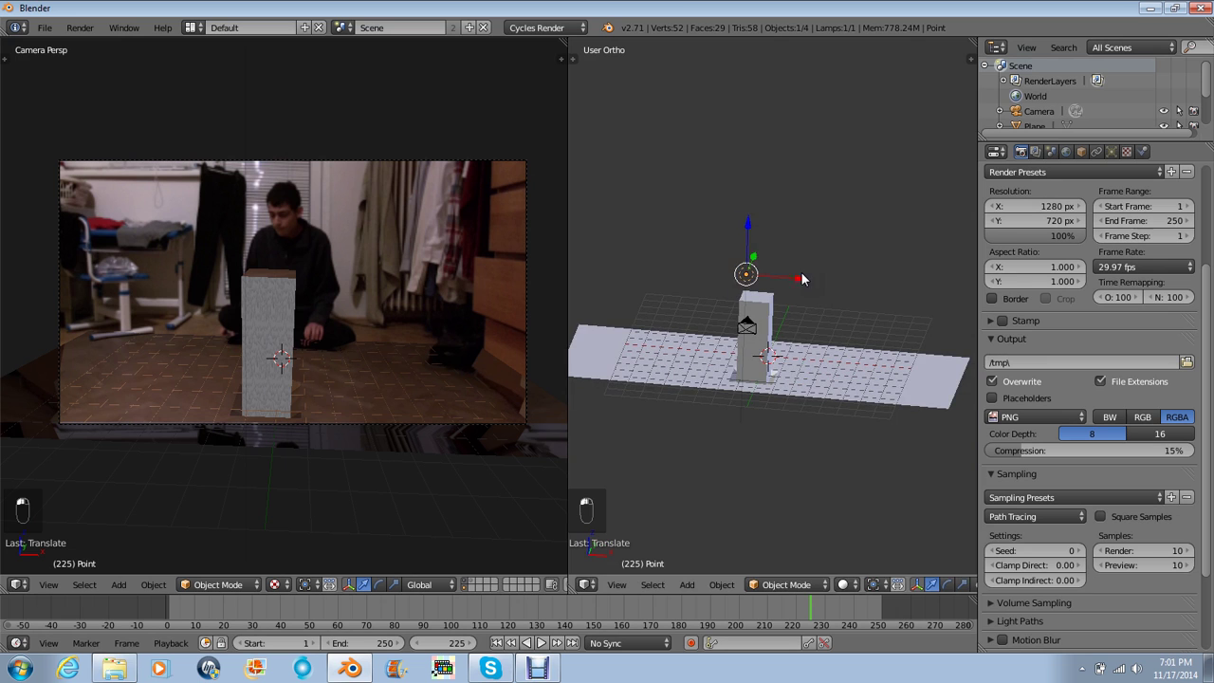
{"action": "key", "text": "g"}
{"action": "key", "text": "x"}
{"action": "key", "text": "Escape"}
{"action": "key", "text": "g"}
{"action": "key", "text": "y"}
{"action": "left_click", "coordinate": [707, 275]}
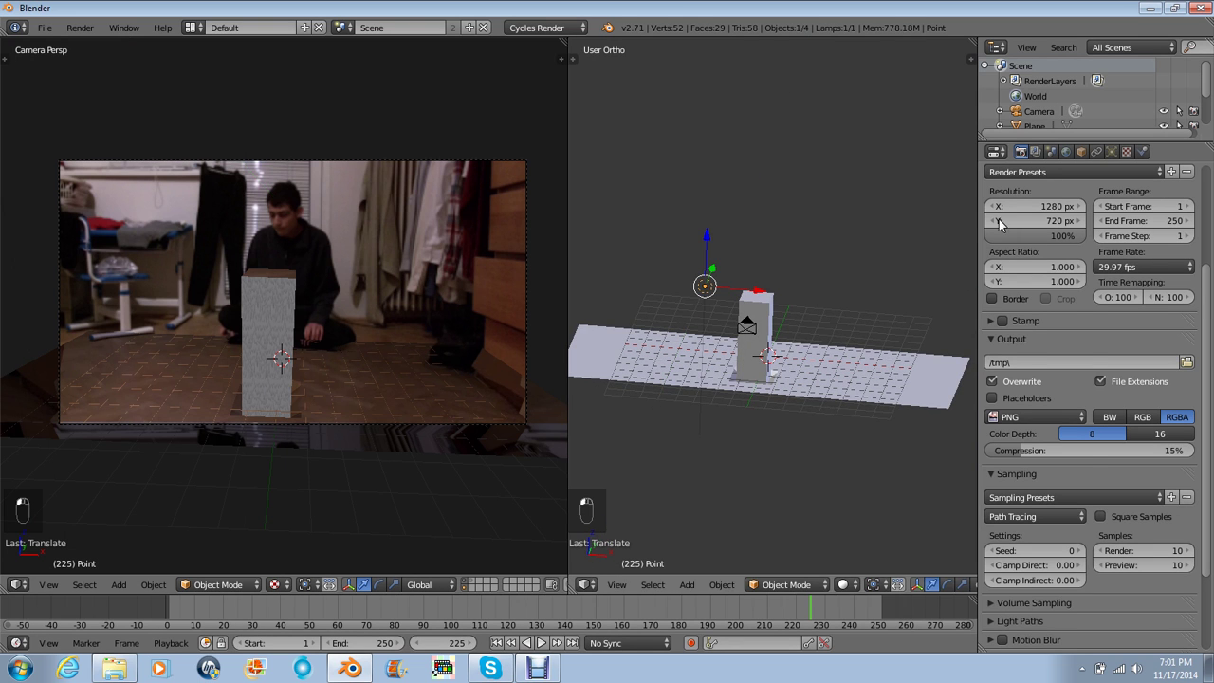
- Start a test render to check the point lamp's light and shadow, and cancel it
{"action": "scroll", "coordinate": [998, 225], "scroll_direction": "up", "scroll_amount": 5}
{"action": "left_click", "coordinate": [998, 226]}
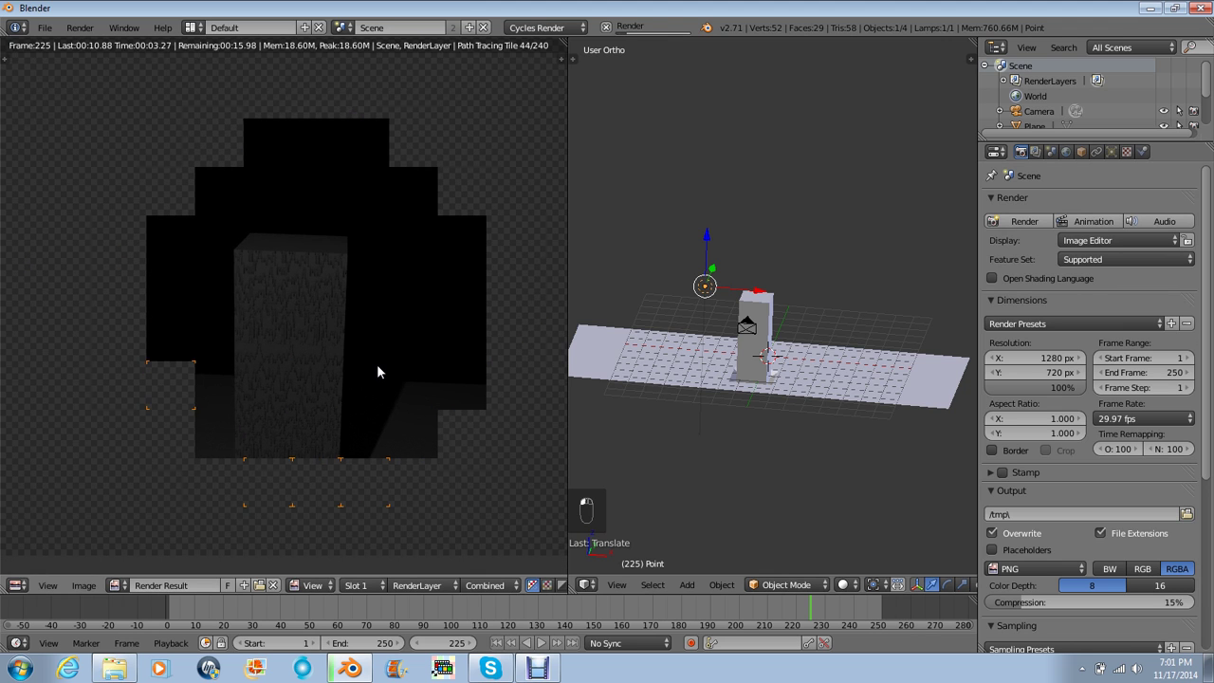
{"action": "key", "text": "Escape"}
{"action": "key", "text": "Escape"}
{"action": "key", "text": "Escape"}
{"action": "key", "text": "Escape"}
{"action": "key", "text": "Escape"}
{"action": "key", "text": "Escape"}
{"action": "key", "text": "Escape"}
- Try the point lamp much higher above the column with a test render, and undo the move
{"action": "left_click_drag", "start_coordinate": [706, 236], "coordinate": [713, 61]}
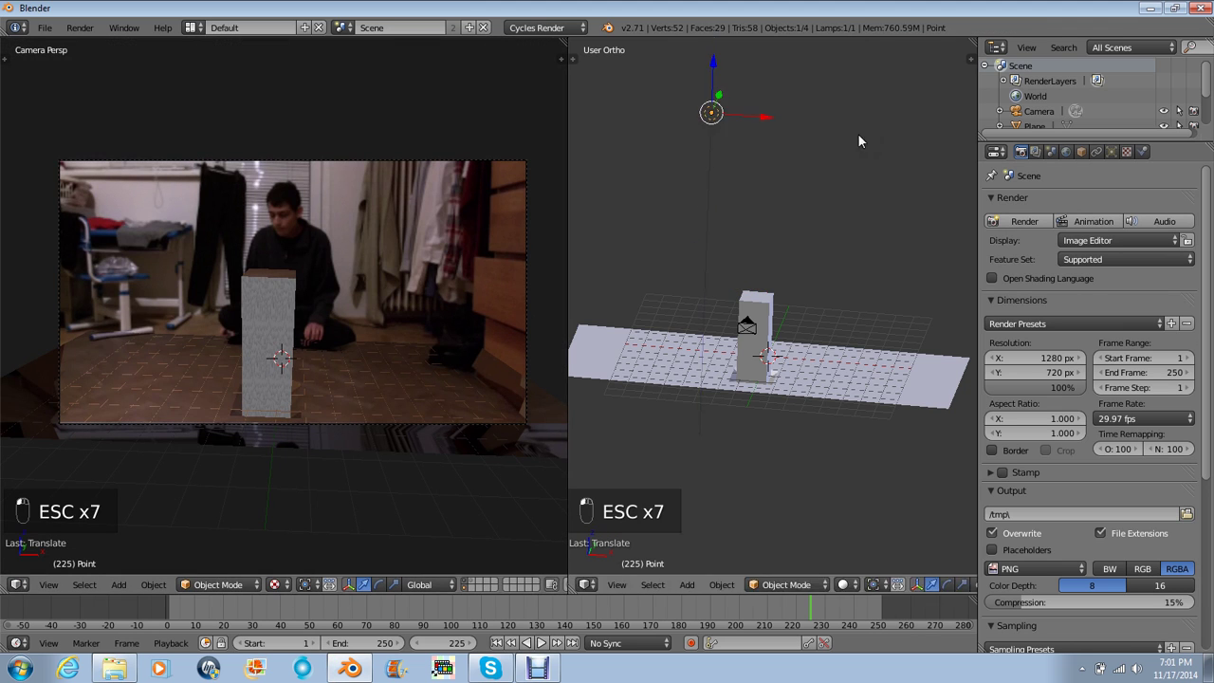
{"action": "left_click", "coordinate": [1022, 221]}
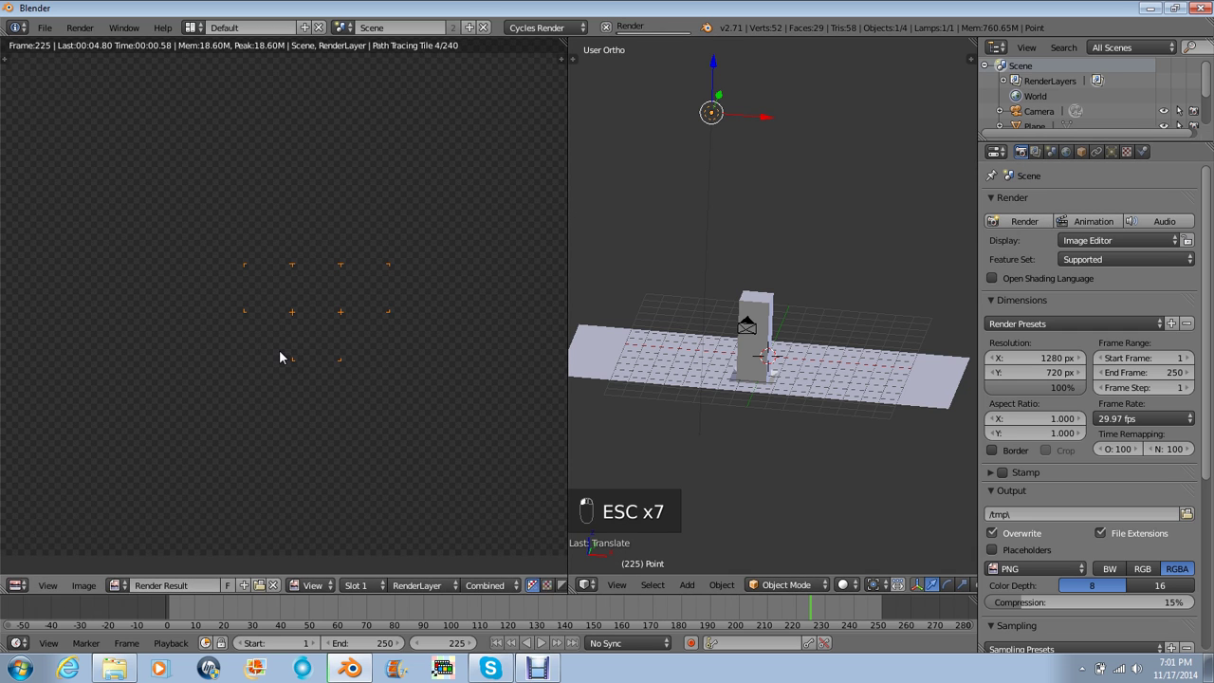
{"action": "key", "text": "Escape"}
{"action": "key", "text": "Escape"}
{"action": "key", "text": "Escape"}
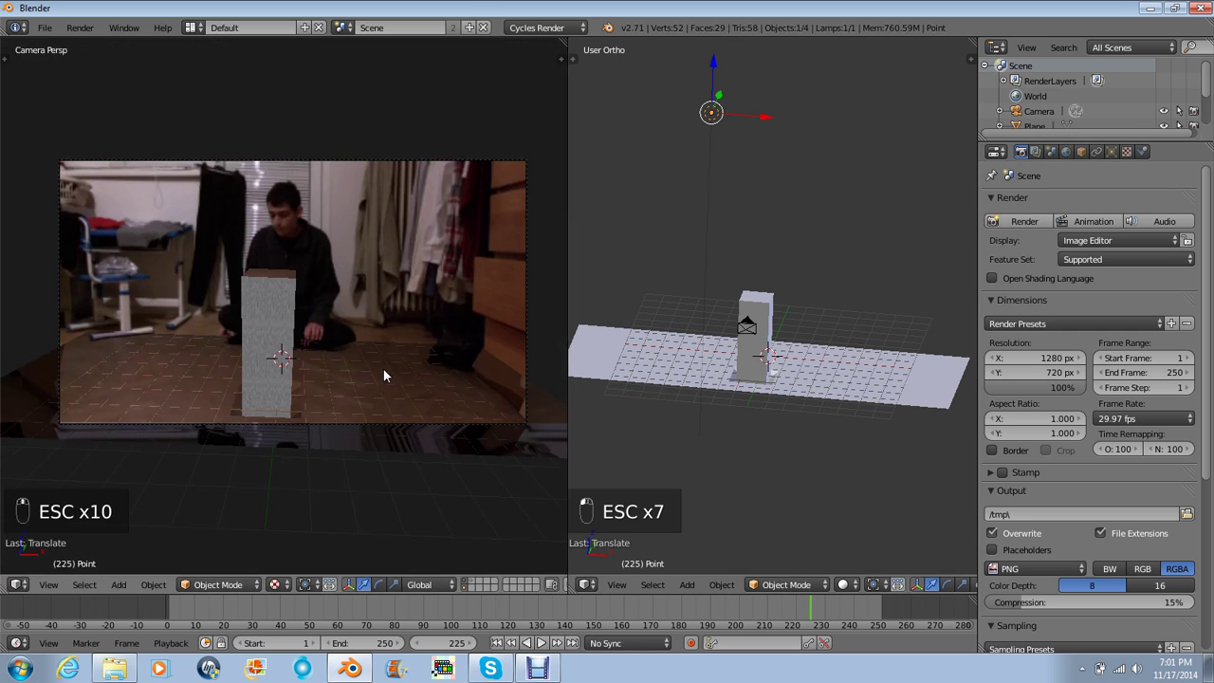
{"action": "key", "text": "ctrl+z"}
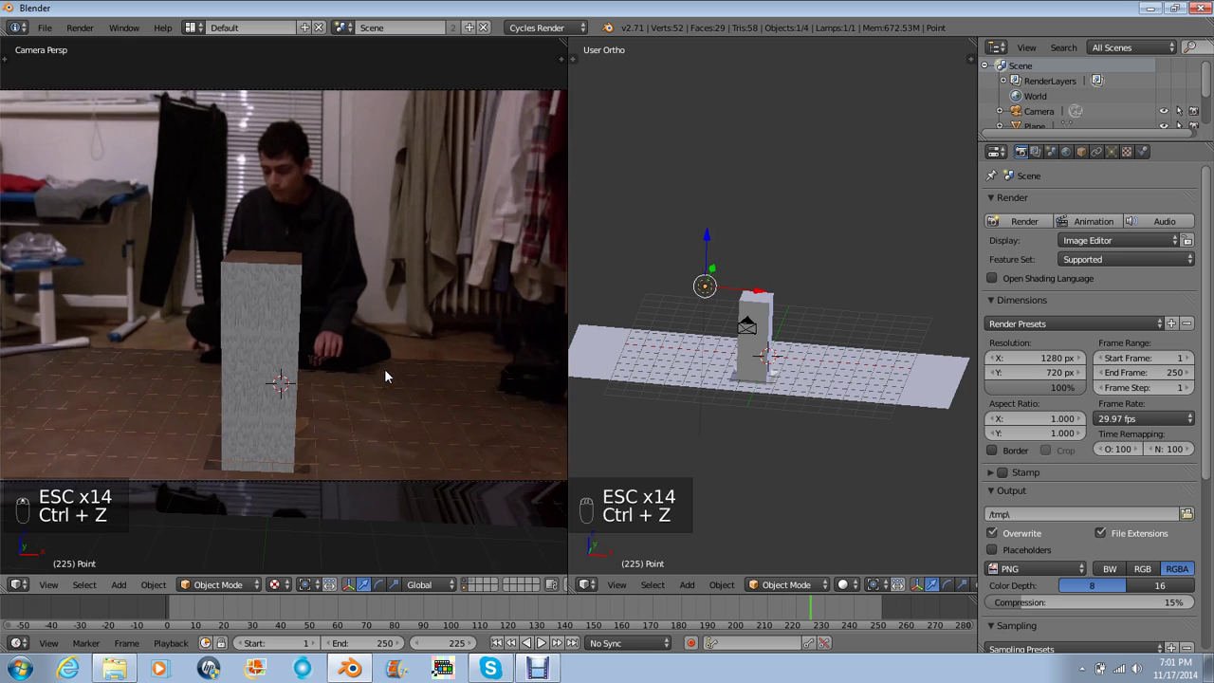
- Preview the camera view in Rendered shading and reposition the point lamp along the Y and Z axes
{"action": "key", "text": "shift+z"}
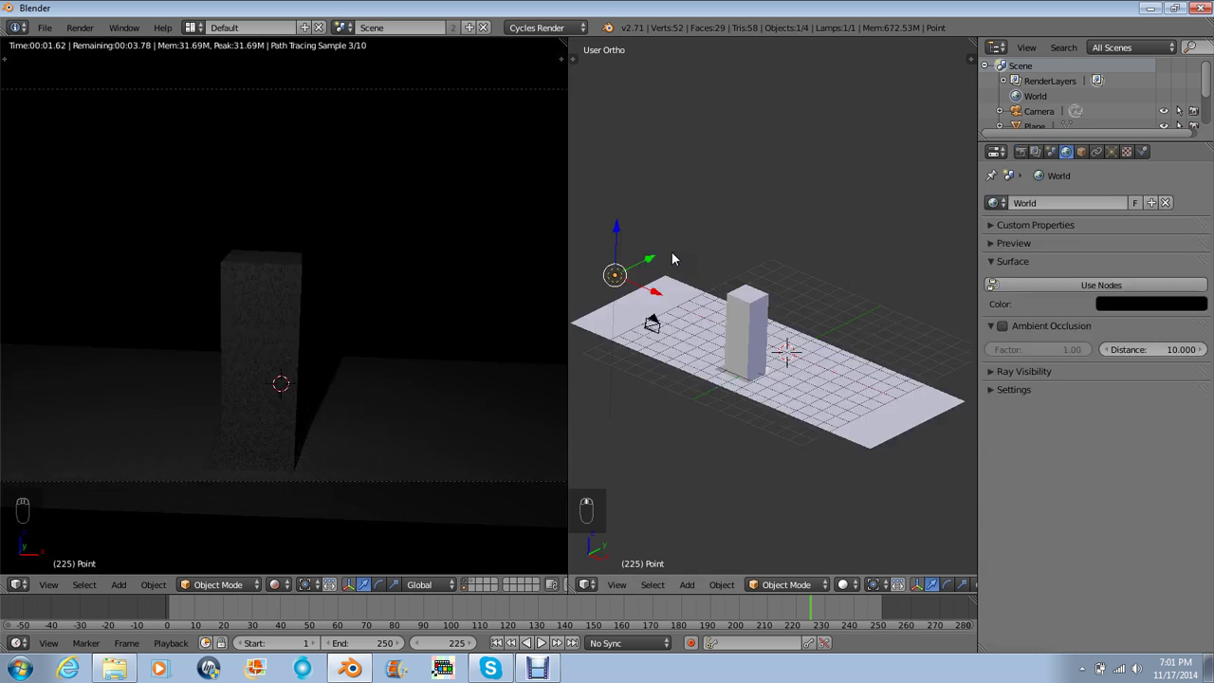
{"action": "key", "text": "g"}
{"action": "key", "text": "y"}
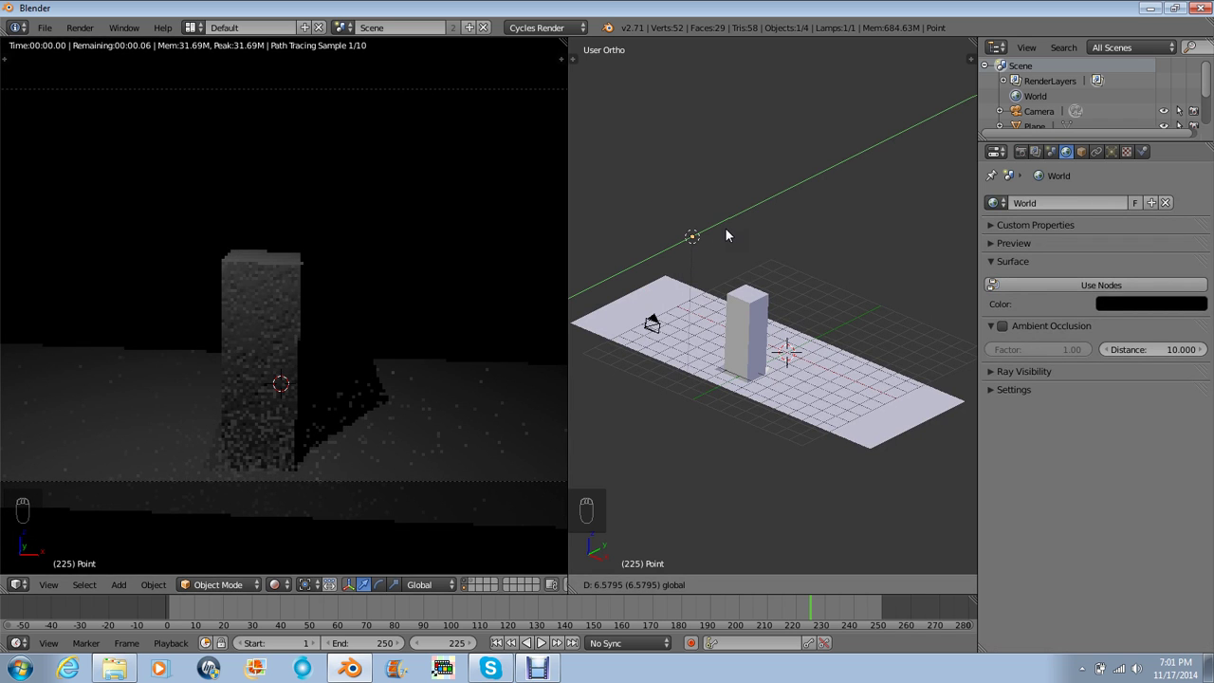
{"action": "key", "text": "x"}
{"action": "key", "text": "z"}
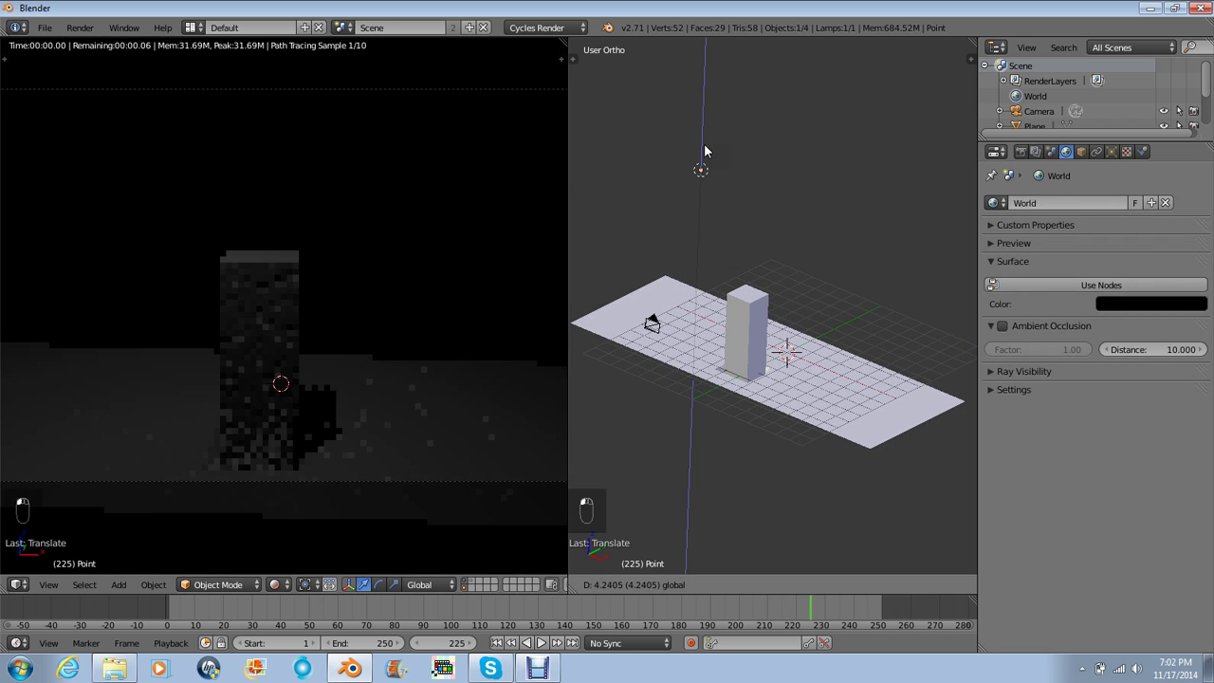
{"action": "left_click", "coordinate": [701, 185]}
- Fine-tune the point lamp's height and shift it about 0.6 units along the X axis
{"action": "key", "text": "g"}
{"action": "key", "text": "z"}
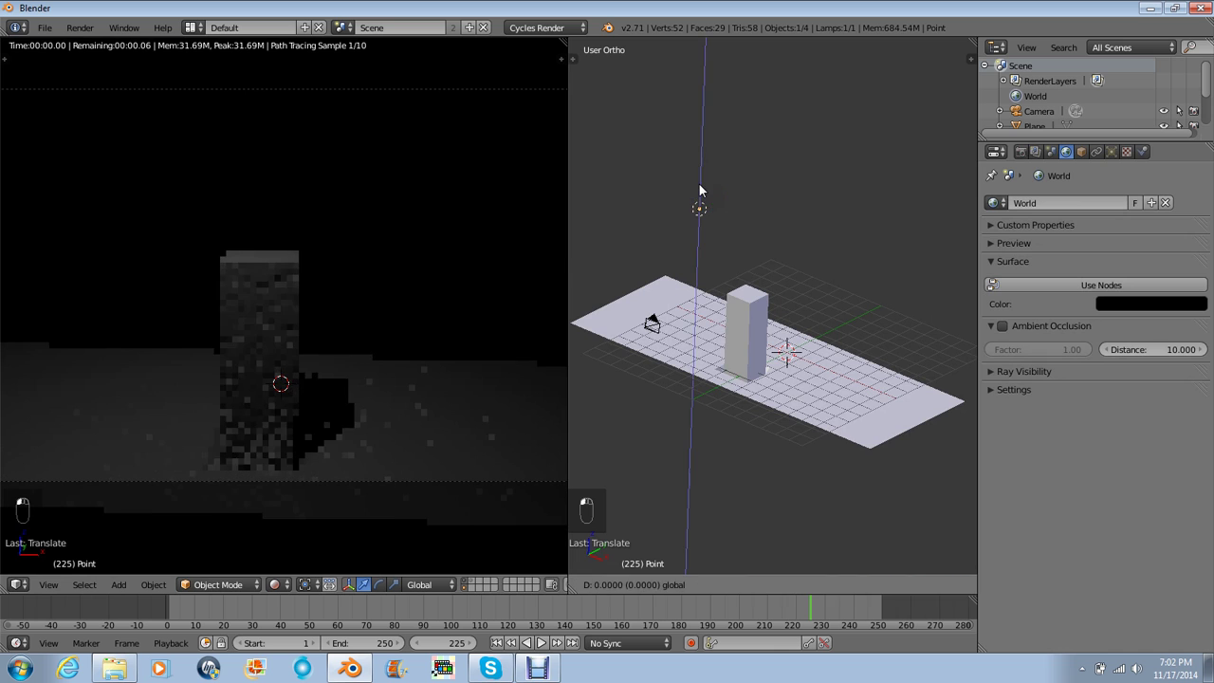
{"action": "left_click", "coordinate": [697, 155]}
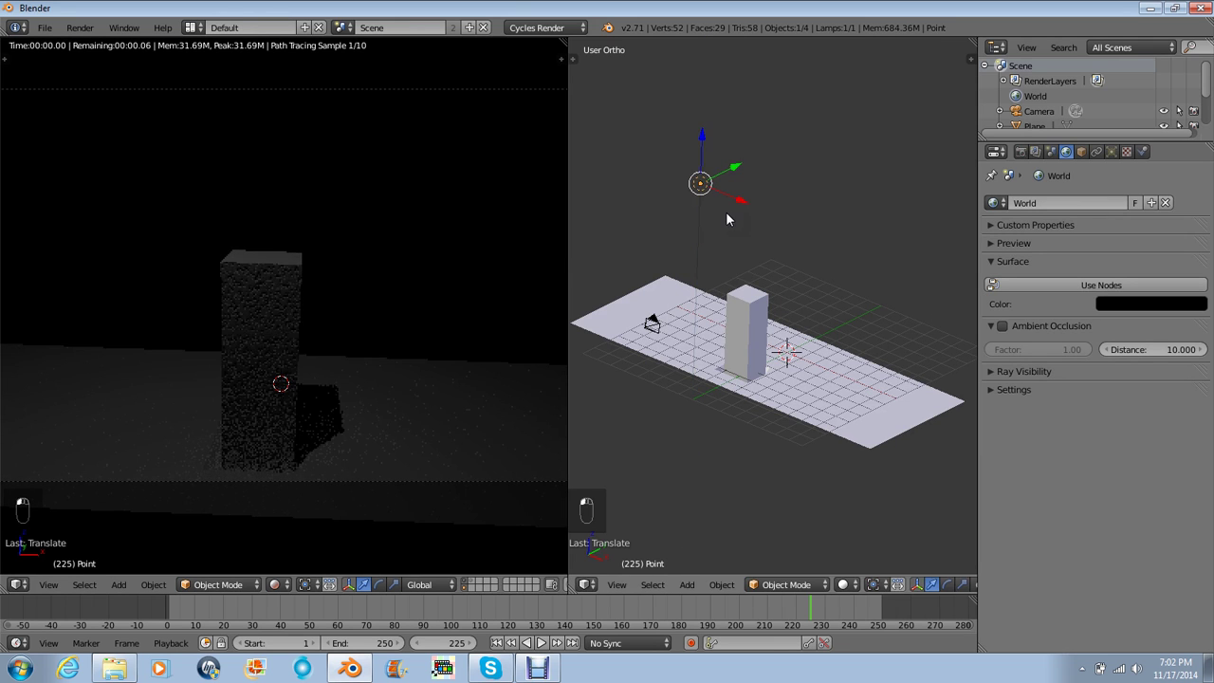
{"action": "key", "text": "g"}
{"action": "key", "text": "x"}
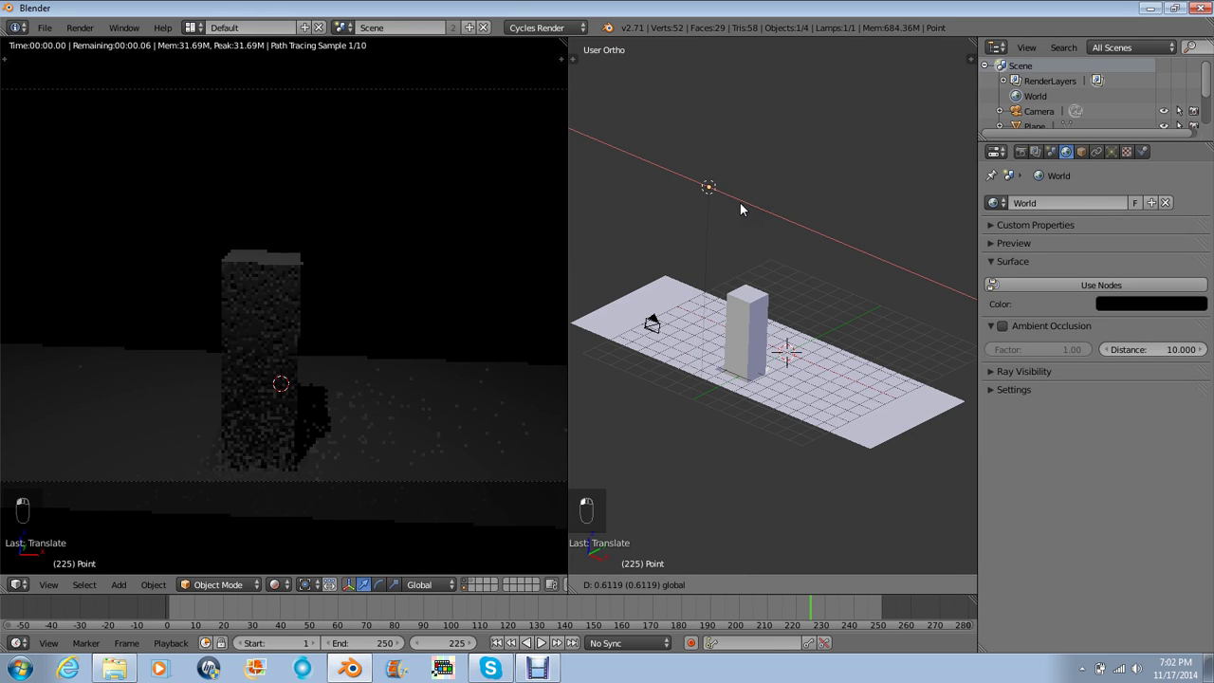
{"action": "left_click", "coordinate": [749, 198]}
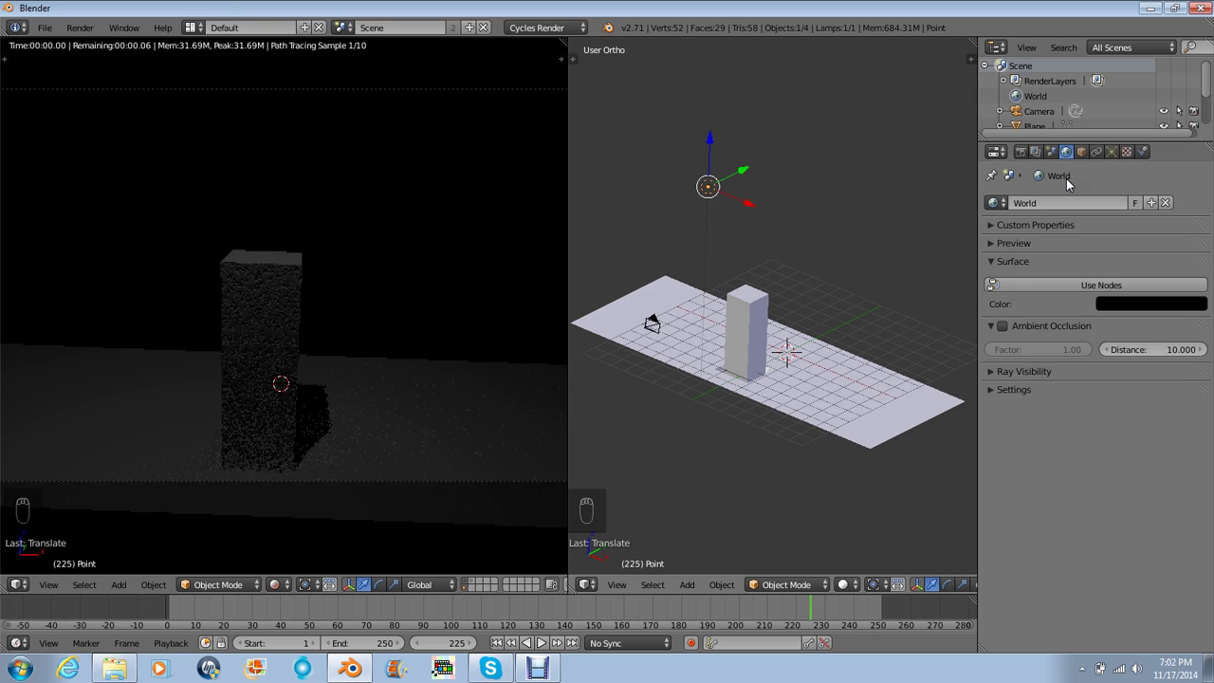
- Set the point lamp's size to 0.250 in its lamp settings
{"action": "left_click", "coordinate": [1112, 151]}
{"action": "scroll", "coordinate": [363, 384], "scroll_direction": "up", "scroll_amount": 1}
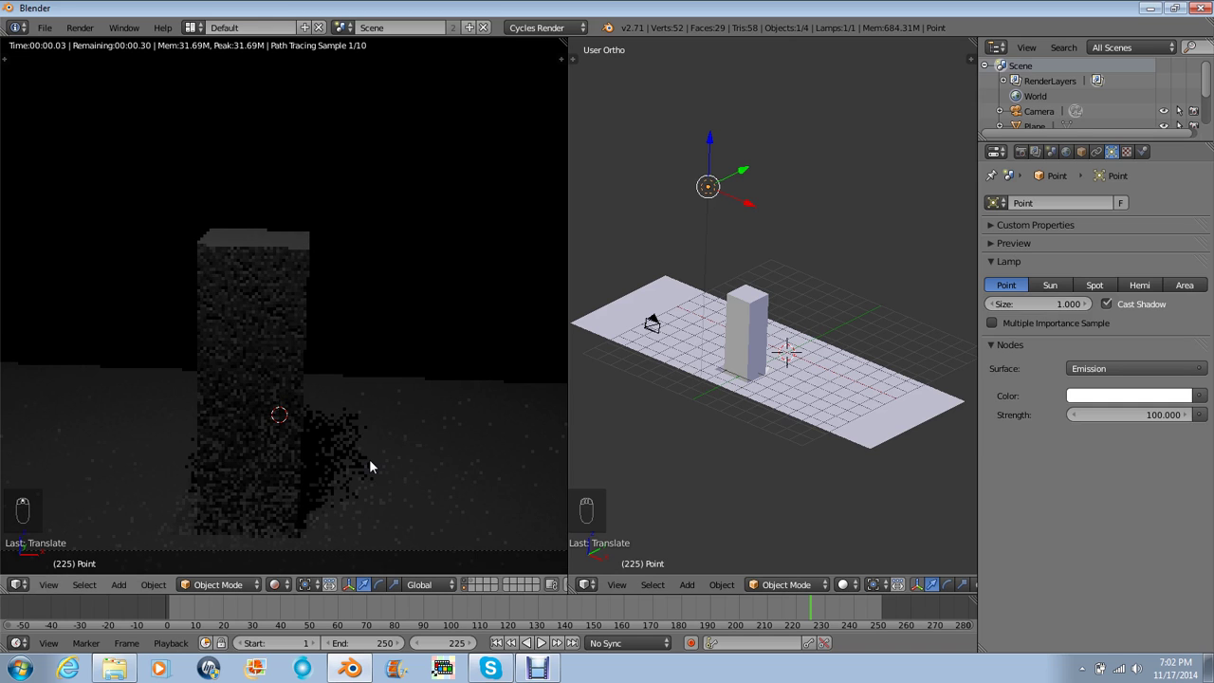
{"action": "left_click_drag", "start_coordinate": [1043, 303], "coordinate": [1052, 299]}
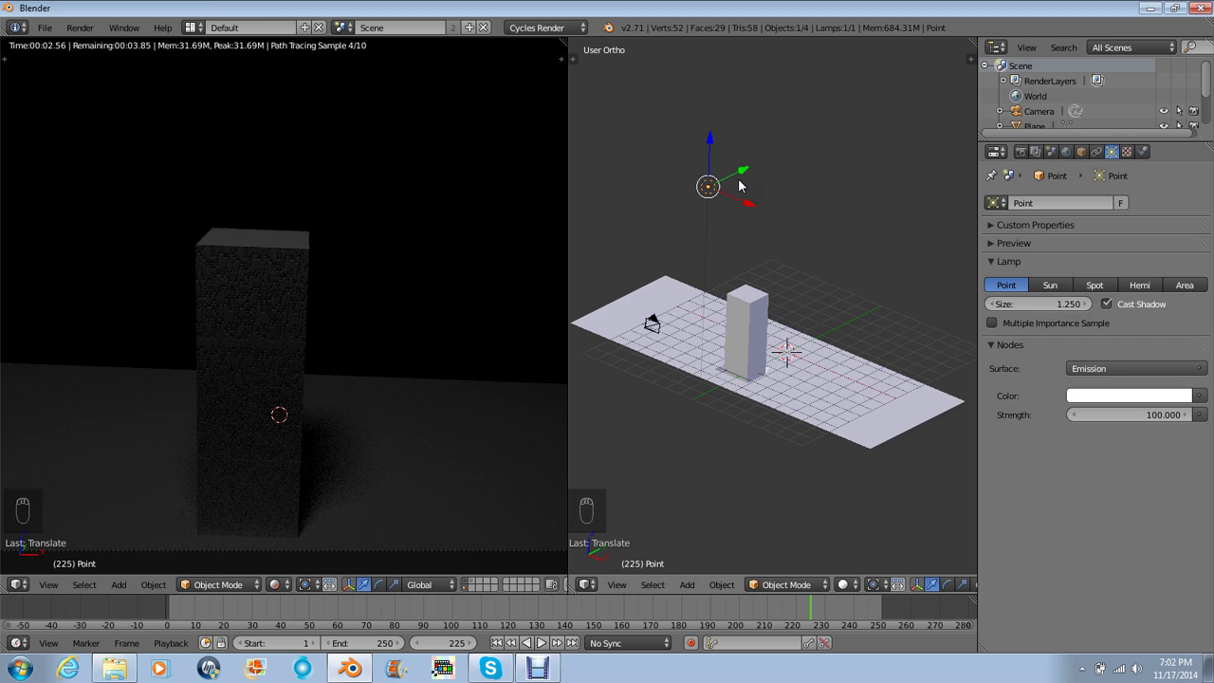
{"action": "left_click_drag", "start_coordinate": [1061, 304], "coordinate": [1047, 304]}
- Nudge the point lamp slightly along the Y axis and switch the camera viewport to Solid shading
{"action": "key", "text": "g"}
{"action": "key", "text": "y"}
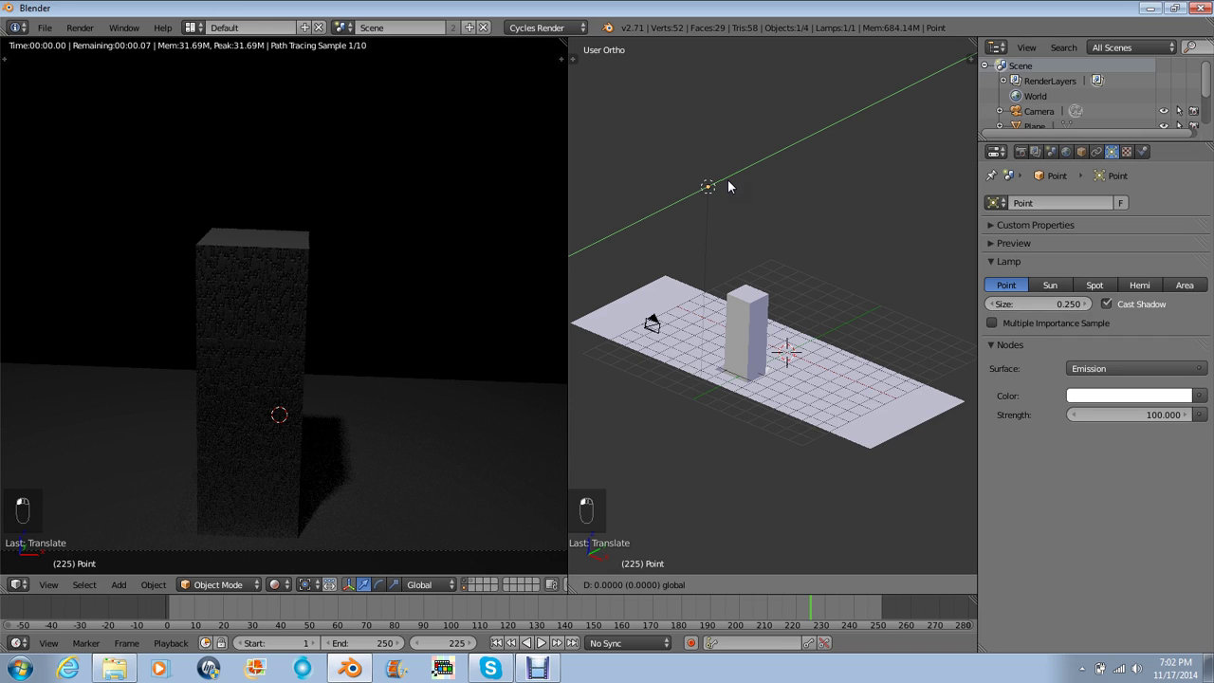
{"action": "key", "text": "z"}
{"action": "key", "text": "z"}
{"action": "key", "text": "z"}
{"action": "left_click", "coordinate": [729, 187]}
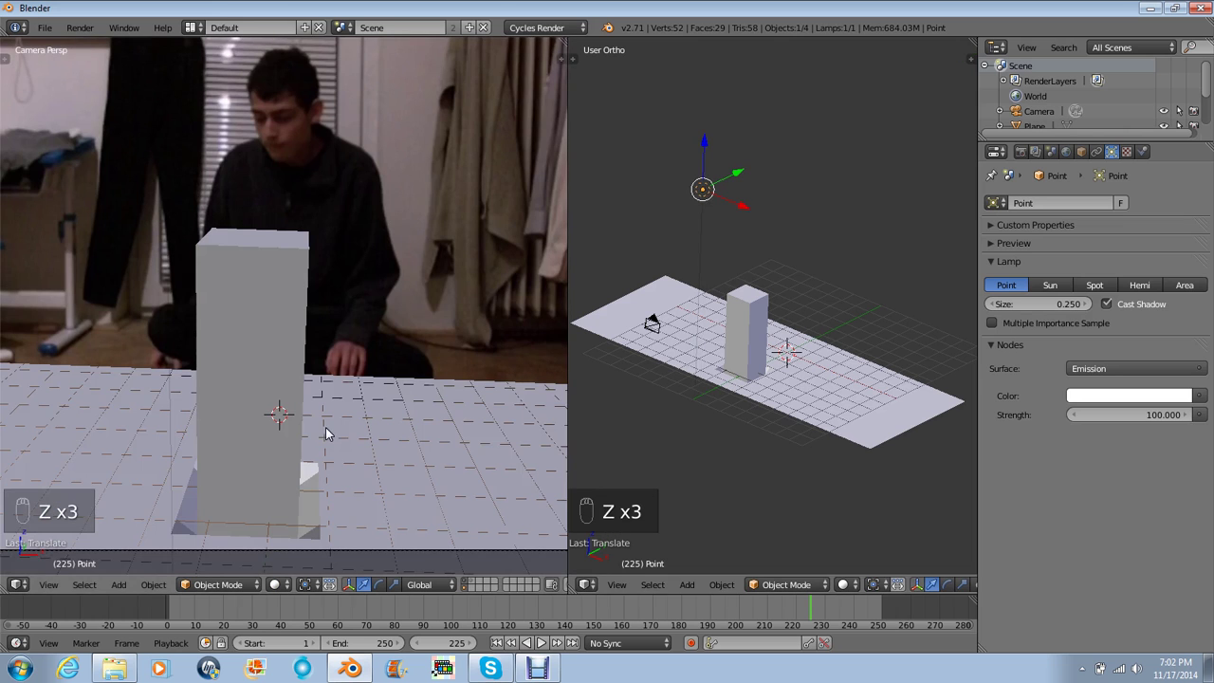
- Render the current frame to check the column's lighting and shadow
{"action": "left_click", "coordinate": [1020, 152]}
{"action": "left_click", "coordinate": [1020, 225]}
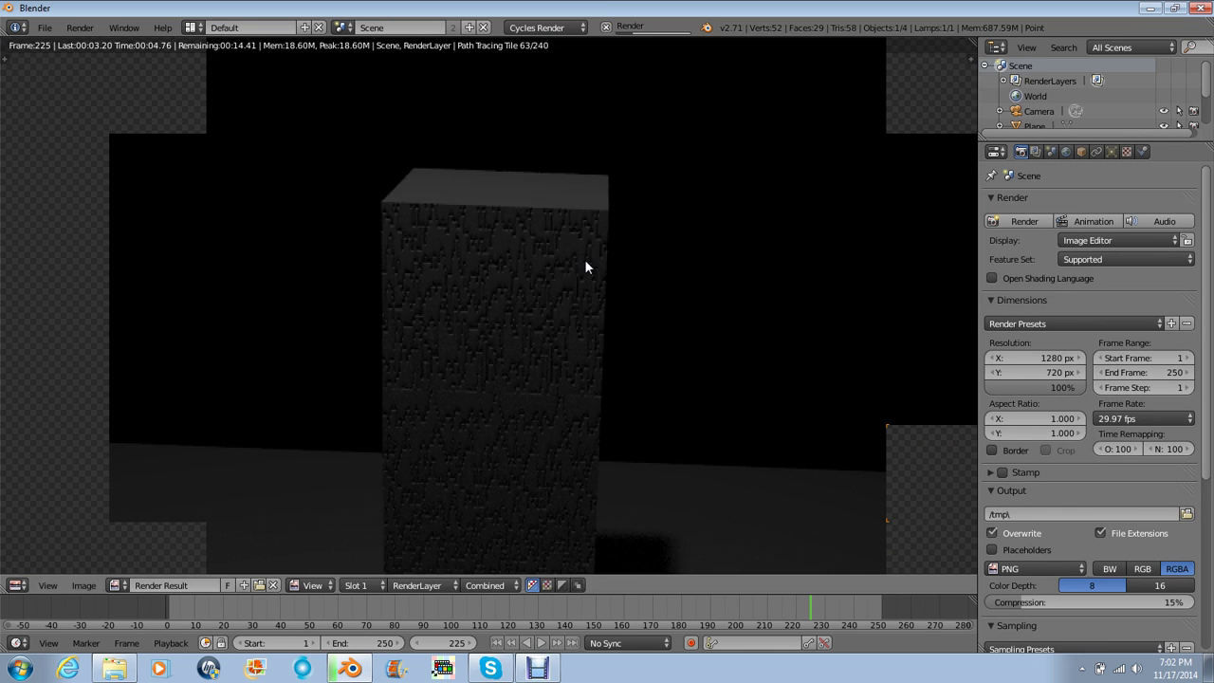
{"action": "scroll", "coordinate": [585, 261], "scroll_direction": "down", "scroll_amount": 1}
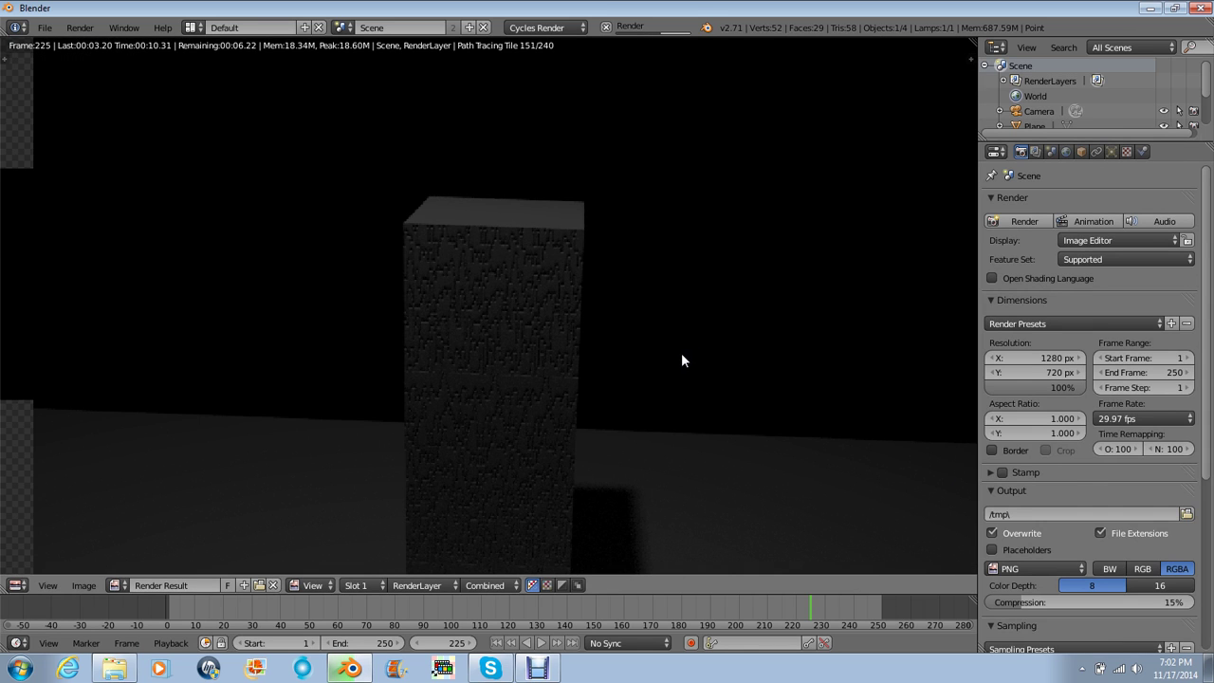
- Inspect the finished render of the column and play back the animation in the camera view
{"action": "scroll", "coordinate": [689, 359], "scroll_direction": "down", "scroll_amount": 2}
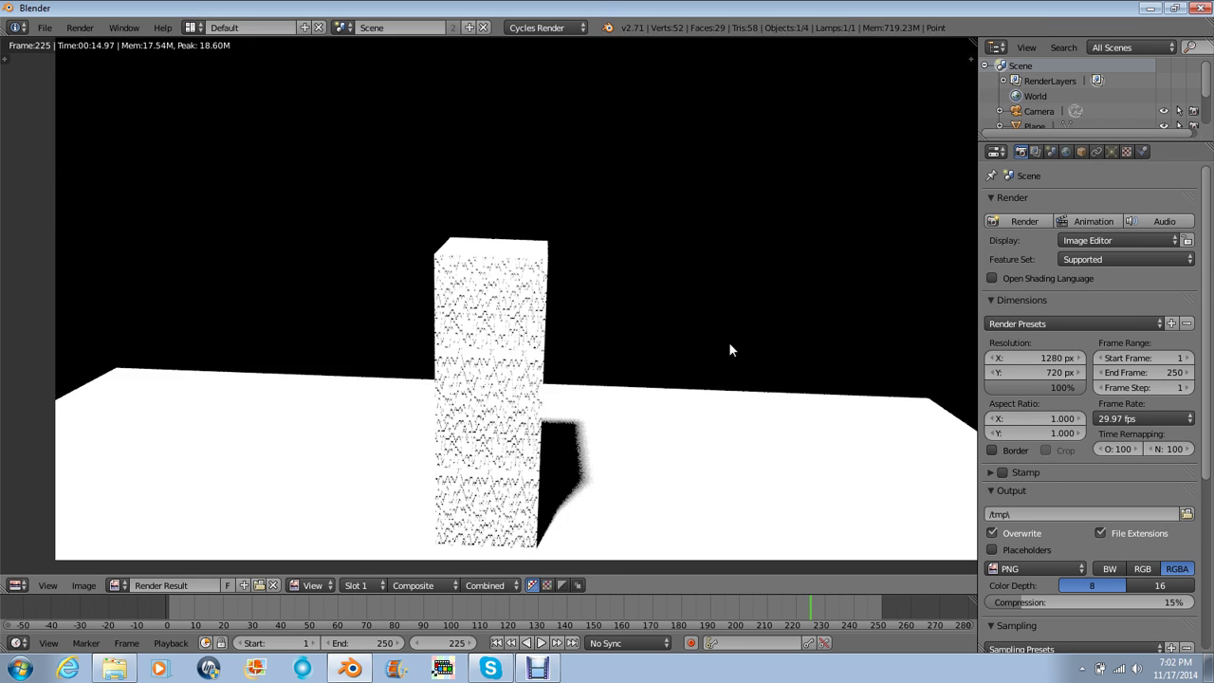
{"action": "scroll", "coordinate": [728, 343], "scroll_direction": "down", "scroll_amount": 2}
{"action": "scroll", "coordinate": [664, 323], "scroll_direction": "up", "scroll_amount": 3}
{"action": "key", "text": "Escape"}
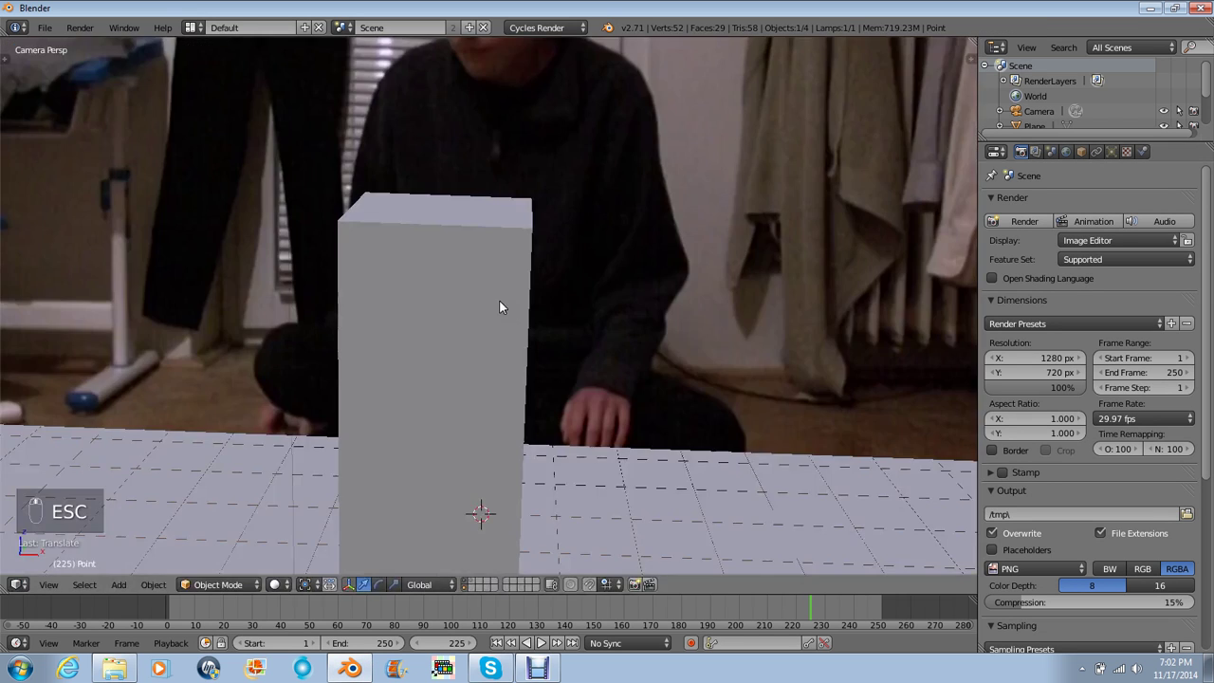
{"action": "key", "text": "alt+a"}
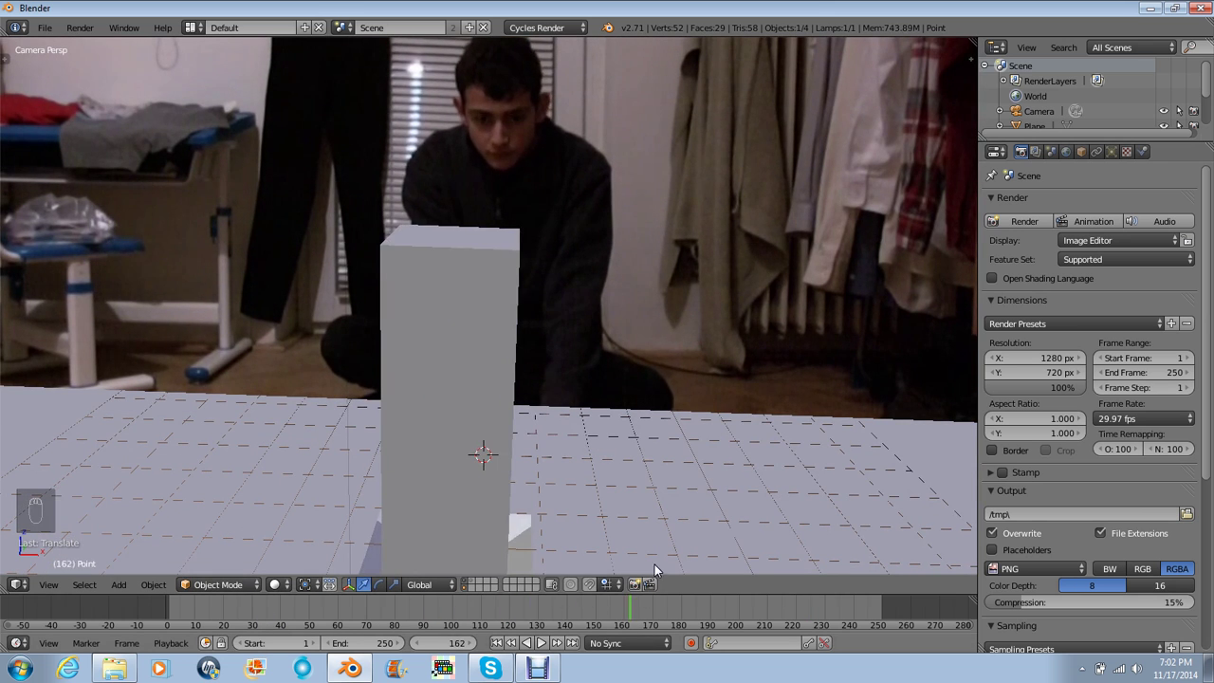
{"action": "scroll", "coordinate": [666, 411], "scroll_direction": "down", "scroll_amount": 2}
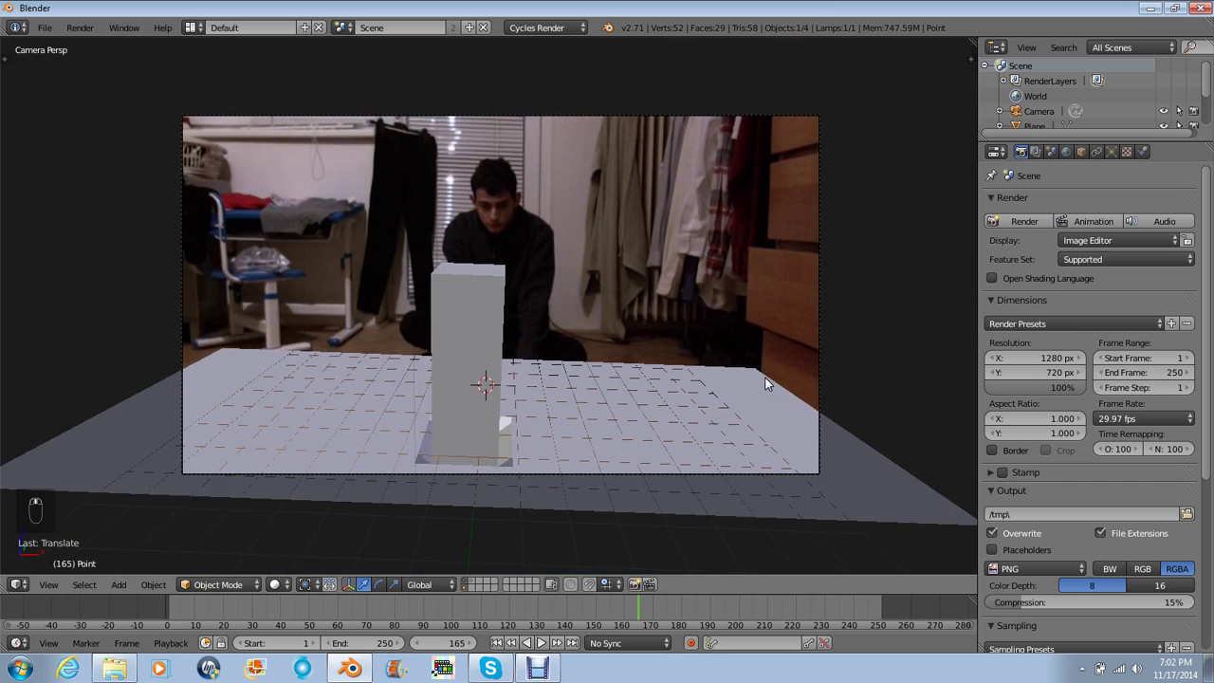
- Show only layer 2 and select the transmutation circle plane
{"action": "middle_click_drag", "start_coordinate": [768, 383], "coordinate": [612, 437]}
{"action": "scroll", "coordinate": [613, 442], "scroll_direction": "up", "scroll_amount": 2}
{"action": "key", "text": "2"}
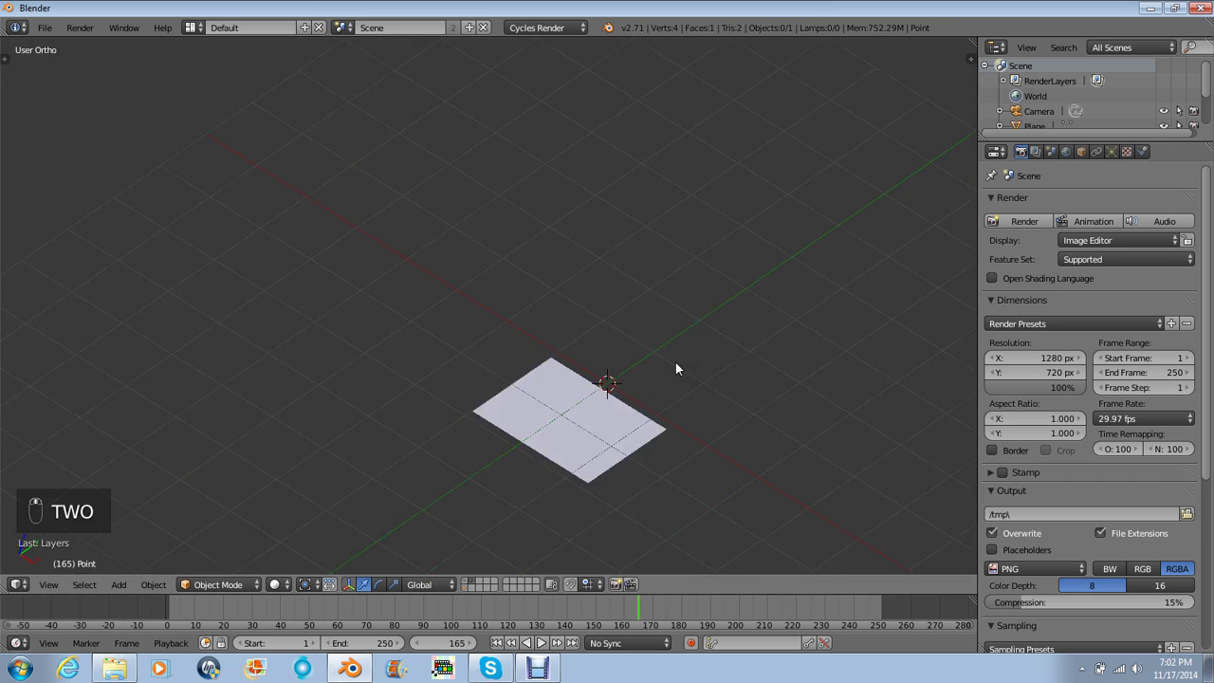
{"action": "right_click", "coordinate": [675, 369]}
{"action": "middle_click_drag", "start_coordinate": [675, 369], "coordinate": [749, 319]}
{"action": "key", "text": "z"}
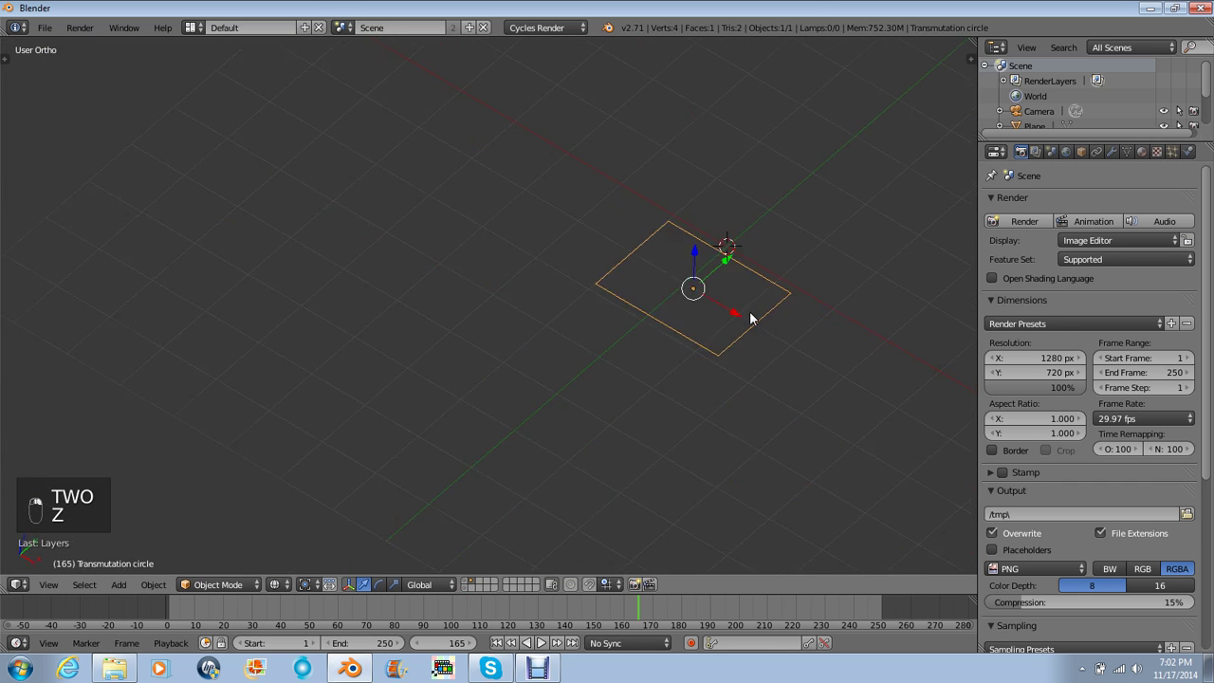
- Examine the transmutation circle plane in wireframe, textured and solid shading
{"action": "key", "text": "z"}
{"action": "key", "text": "alt+z"}
{"action": "key", "text": "z"}
{"action": "mouse_move", "coordinate": [699, 279]}
{"action": "middle_mouse_down"}
{"action": "mouse_move", "coordinate": [660, 335]}
{"action": "mouse_move", "coordinate": [620, 319]}
{"action": "middle_mouse_up"}
{"action": "key", "text": "z"}
{"action": "key", "text": "z"}
{"action": "key", "text": "alt+z"}
{"action": "key", "text": "z"}
{"action": "key", "text": "z"}
{"action": "key", "text": "z"}
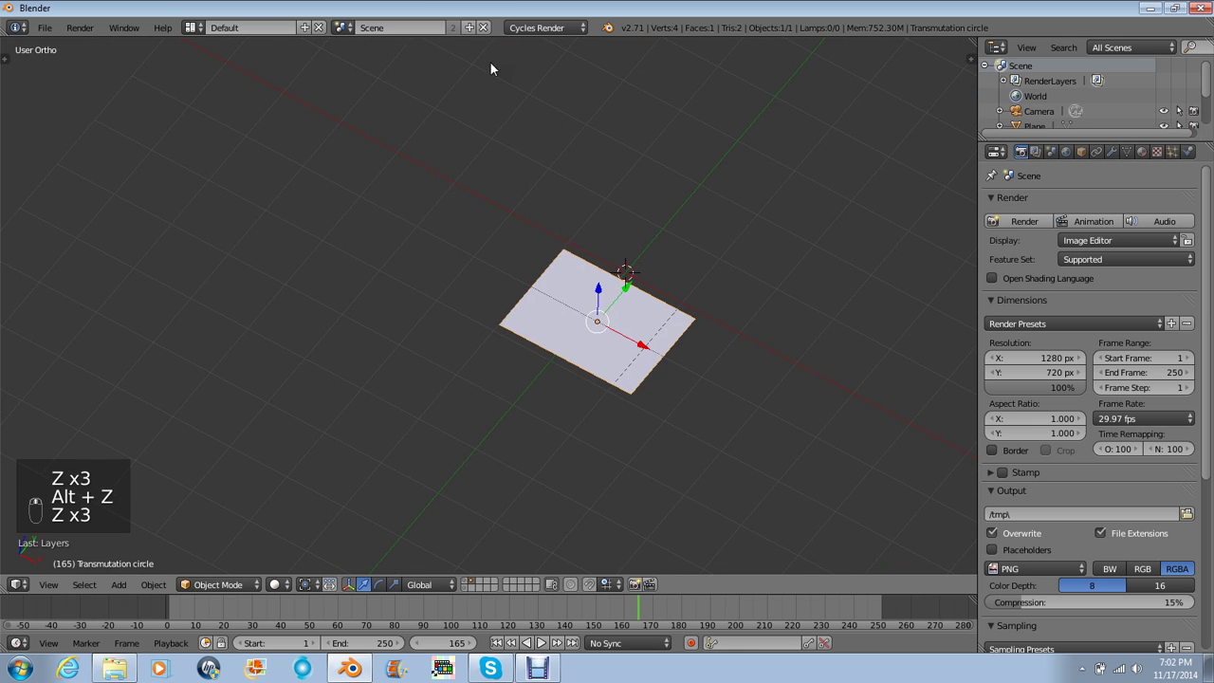
- Switch to the Textures screen layout and delete all existing nodes from the plane's material
{"action": "left_click", "coordinate": [191, 27]}
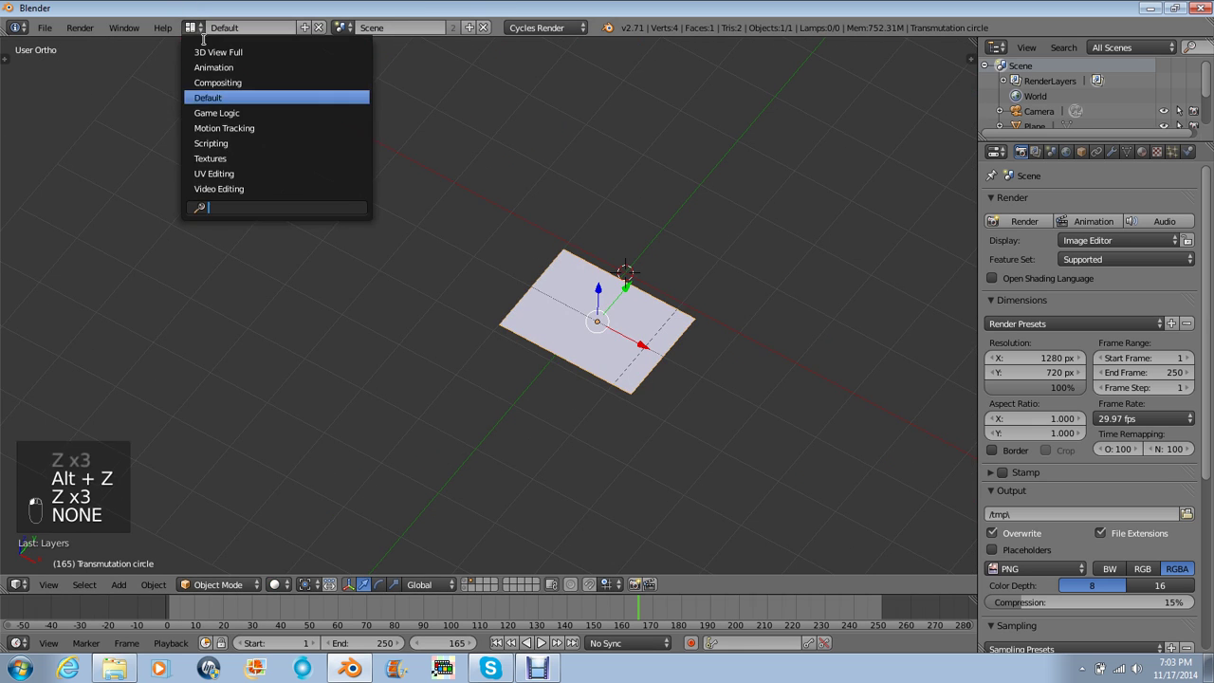
{"action": "left_click", "coordinate": [235, 159]}
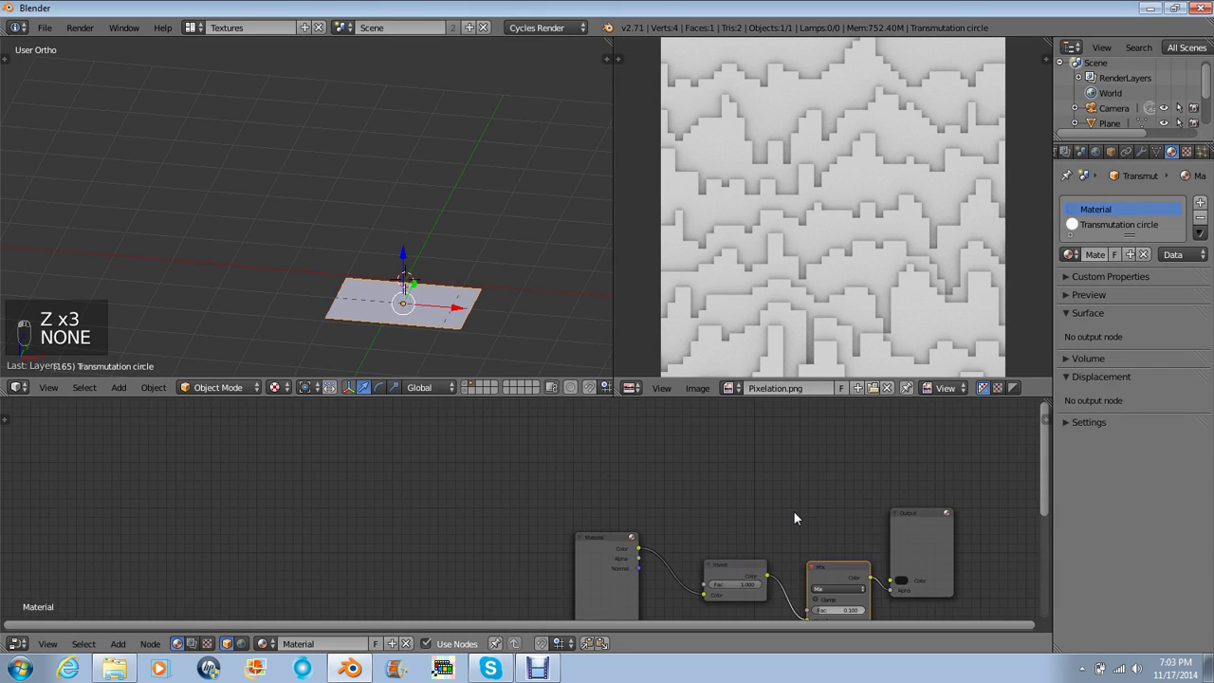
{"action": "middle_click_drag", "start_coordinate": [795, 518], "coordinate": [462, 475]}
{"action": "key", "text": "a"}
{"action": "key", "text": "a"}
{"action": "key", "text": "a"}
{"action": "key", "text": "x"}
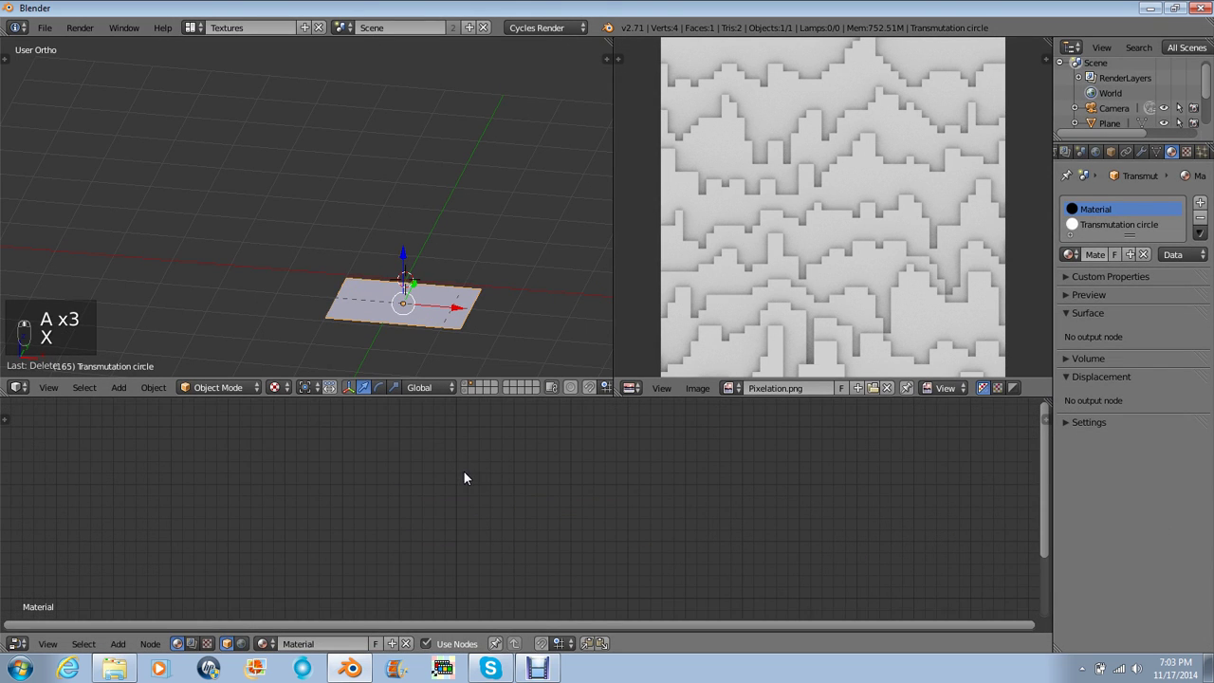
- Add a Material Output node and an Image Texture node that uses Transmutation circle.jpg
{"action": "key", "text": "shift+a"}
{"action": "mouse_move", "coordinate": [466, 503]}
{"action": "left_click", "coordinate": [534, 504]}
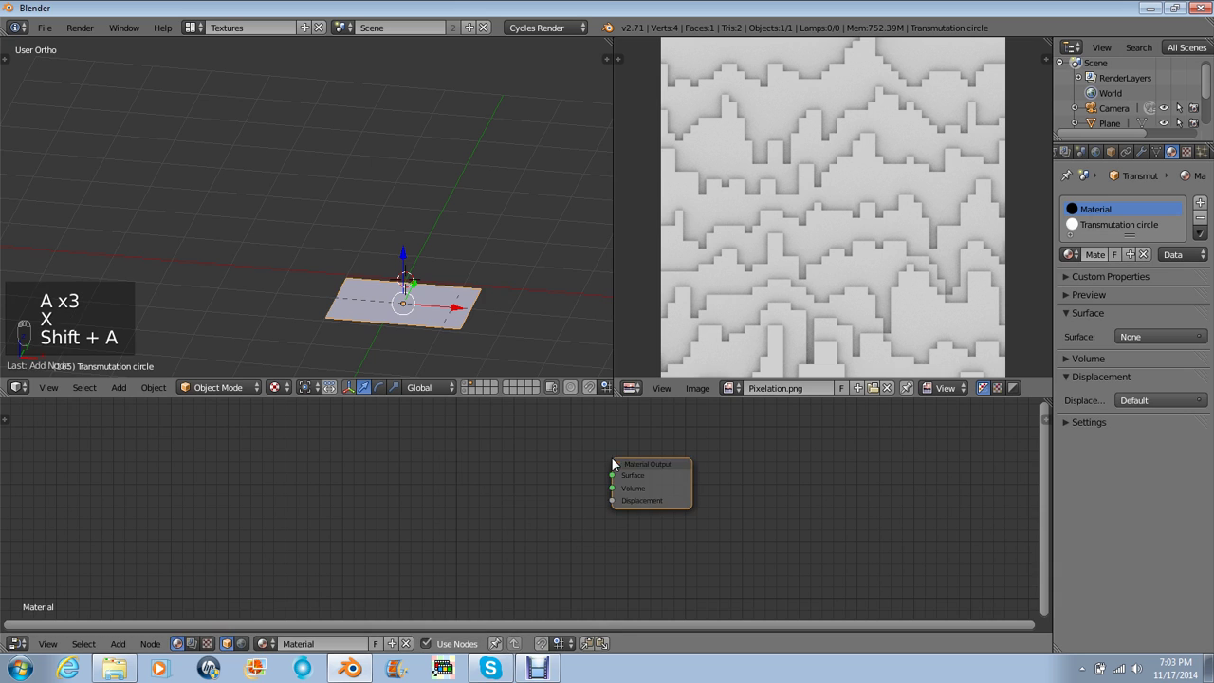
{"action": "key", "text": "shift+a"}
{"action": "mouse_move", "coordinate": [550, 459]}
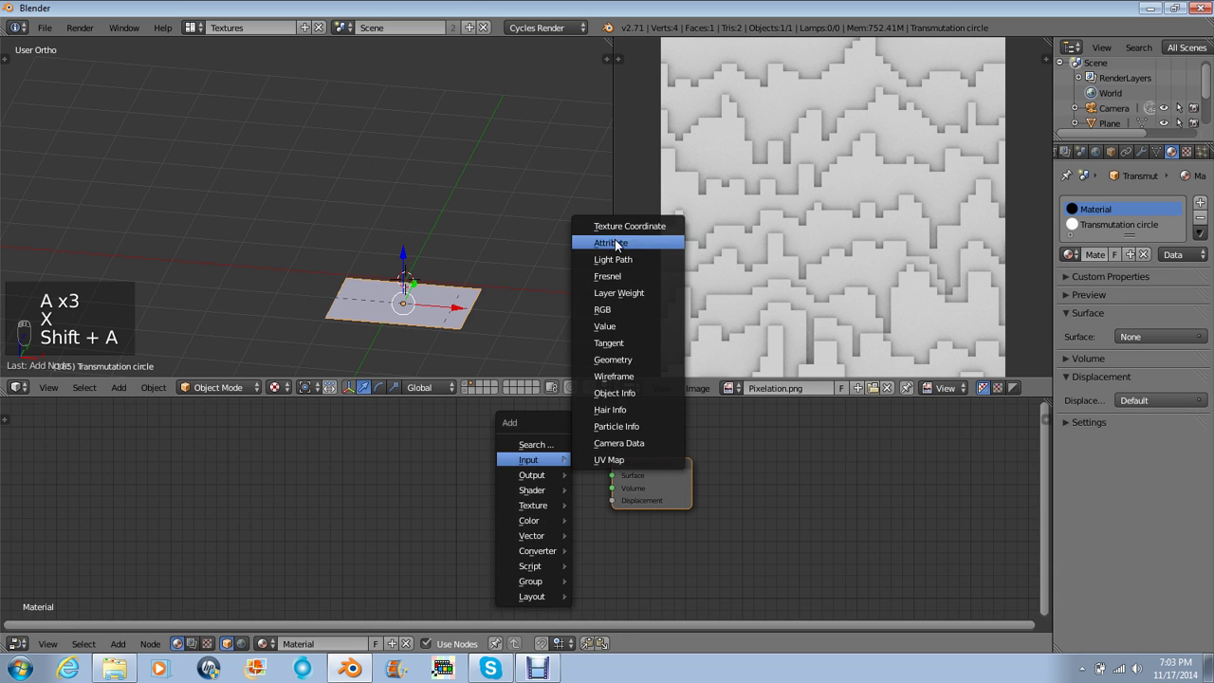
{"action": "mouse_move", "coordinate": [564, 493]}
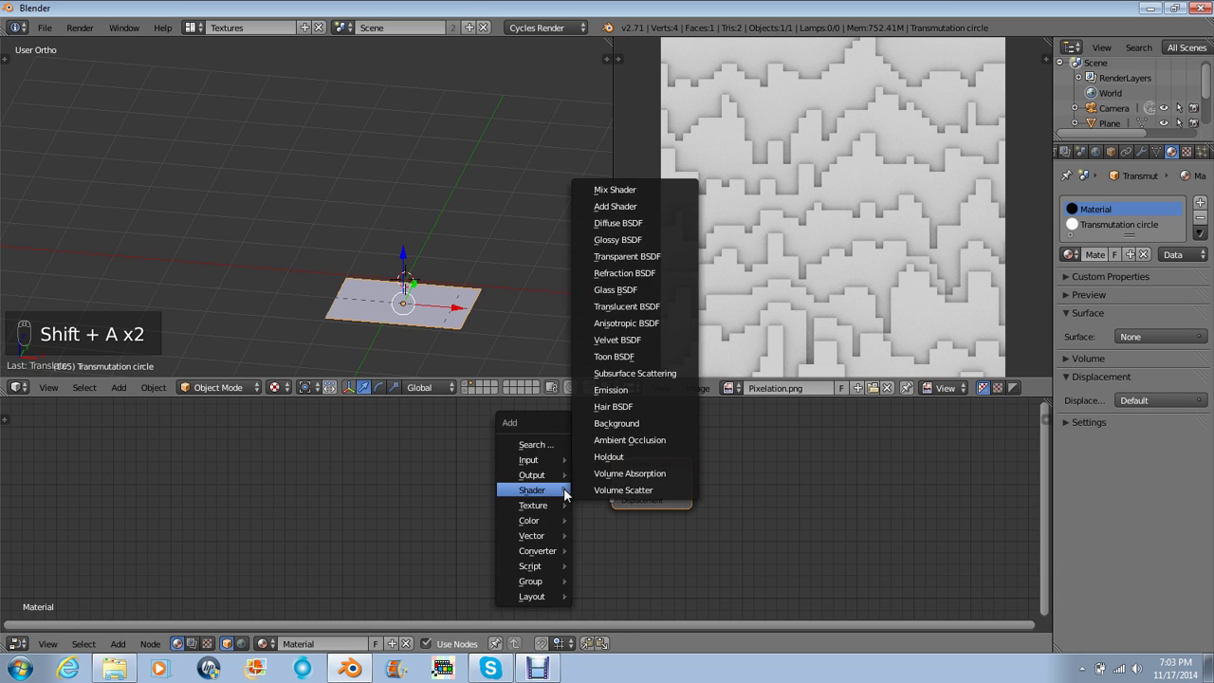
{"action": "left_click", "coordinate": [622, 338]}
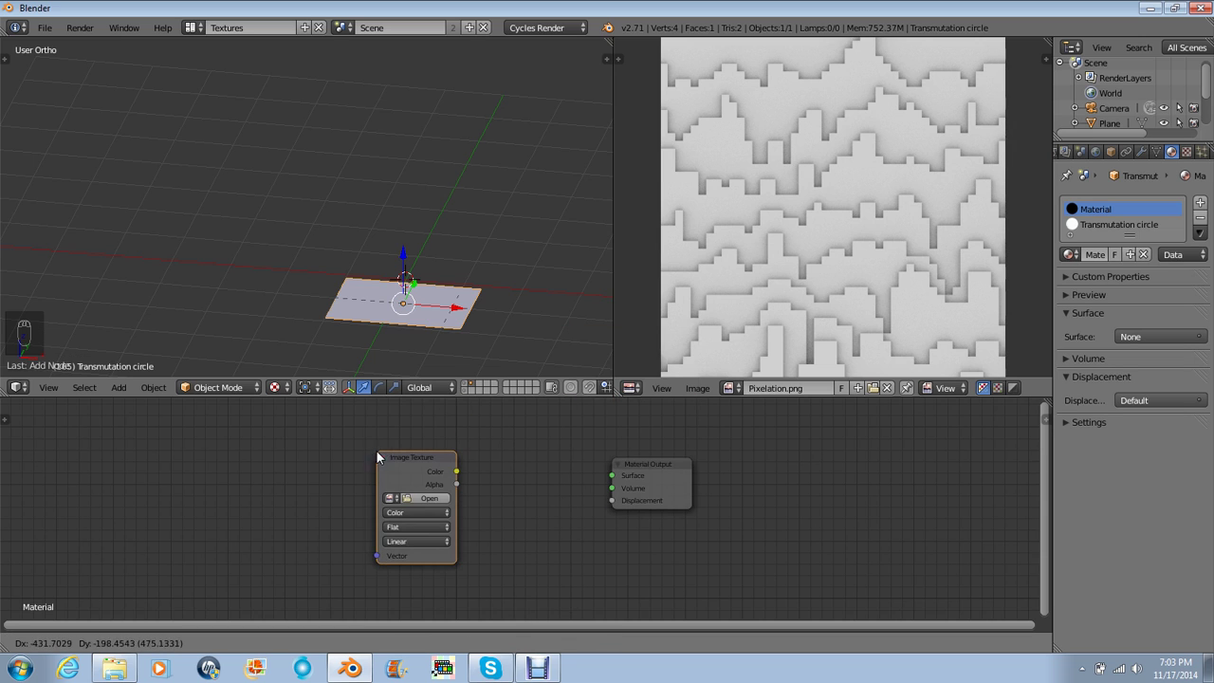
{"action": "left_click", "coordinate": [377, 458]}
{"action": "left_click", "coordinate": [392, 498]}
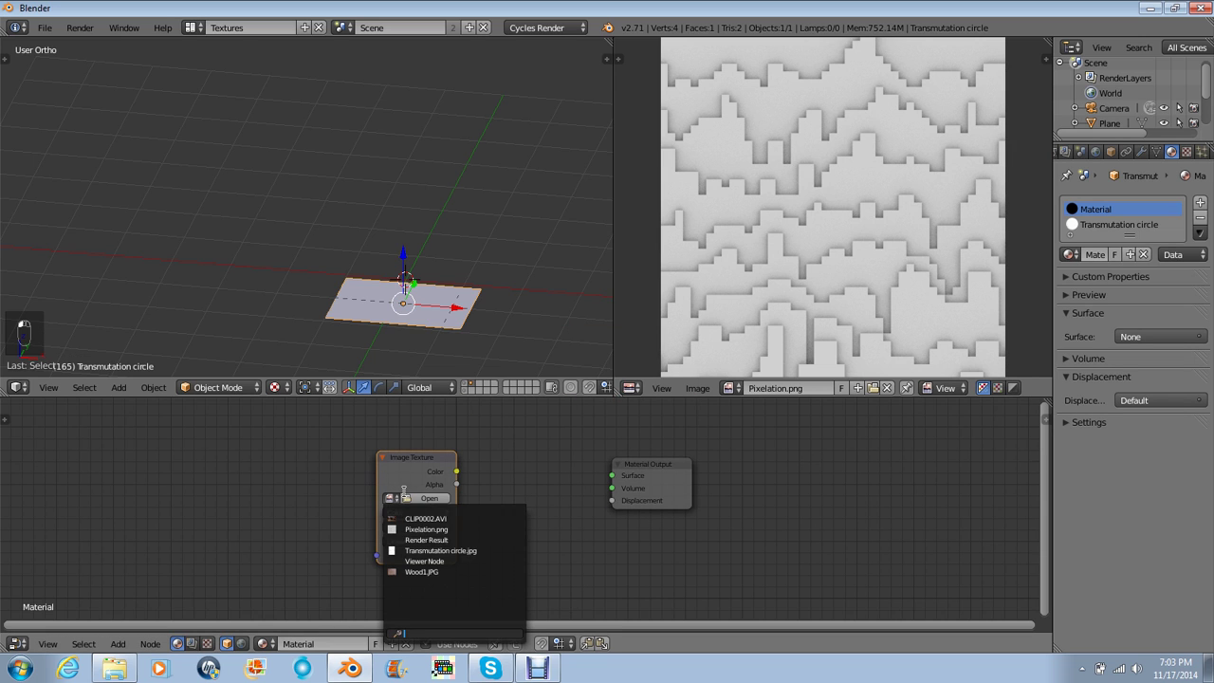
{"action": "left_click", "coordinate": [441, 550]}
- Add an Emission shader node and arrange it beside the Image Texture node
{"action": "key", "text": "shift+a"}
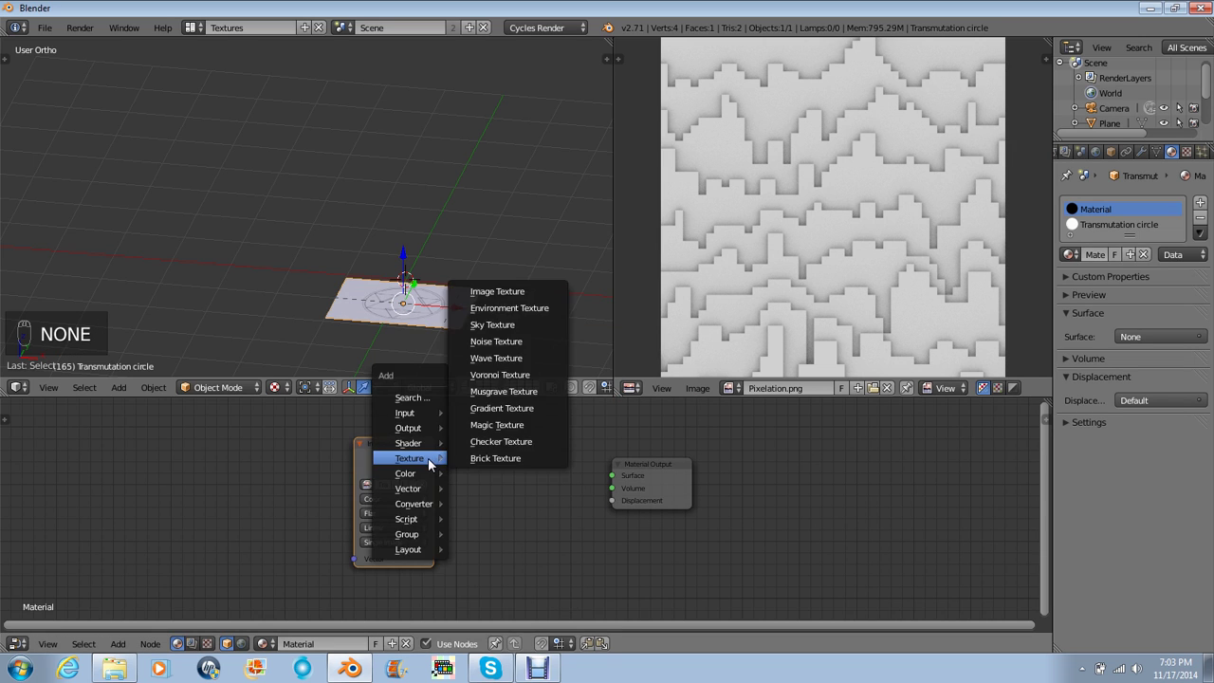
{"action": "mouse_move", "coordinate": [428, 473]}
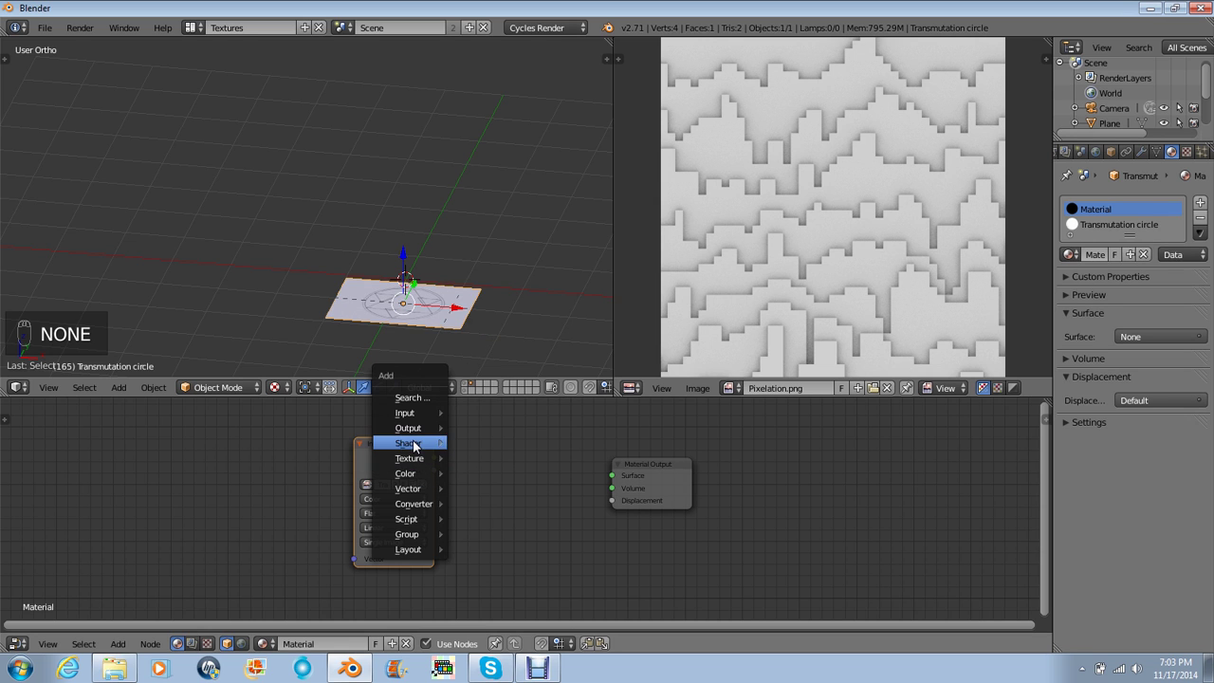
{"action": "mouse_move", "coordinate": [422, 443]}
{"action": "left_click", "coordinate": [491, 343]}
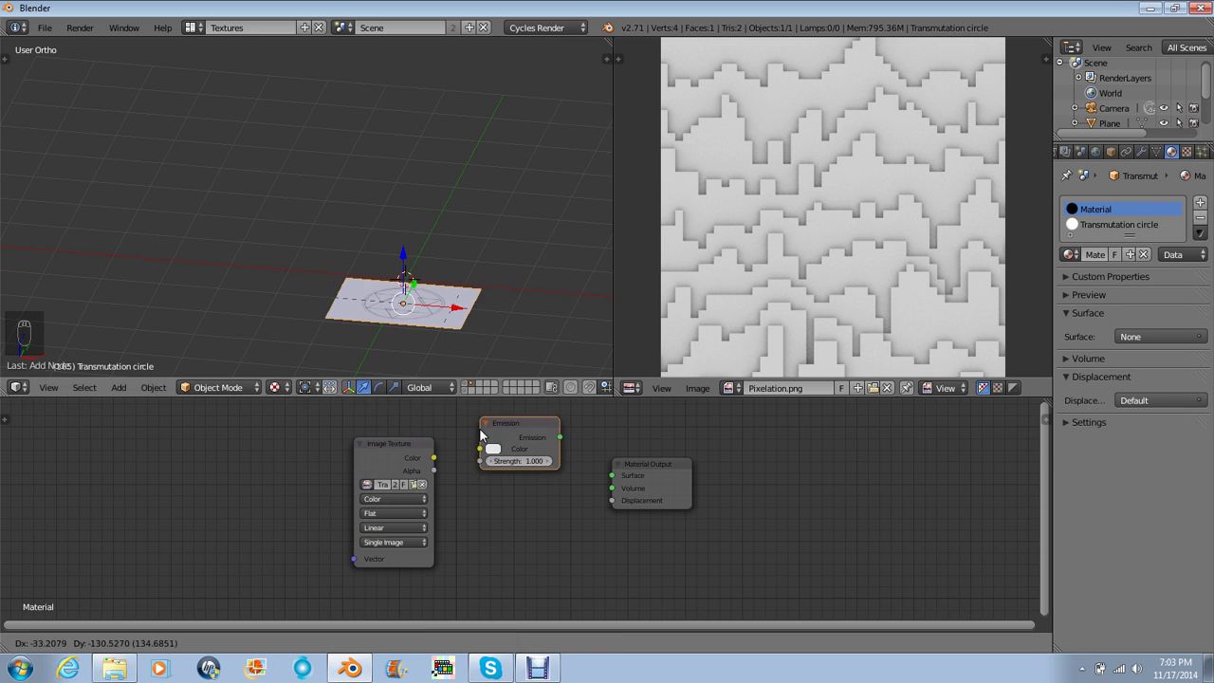
{"action": "left_click", "coordinate": [488, 516]}
{"action": "left_click_drag", "start_coordinate": [349, 445], "coordinate": [198, 408]}
{"action": "left_click_drag", "start_coordinate": [491, 515], "coordinate": [385, 500]}
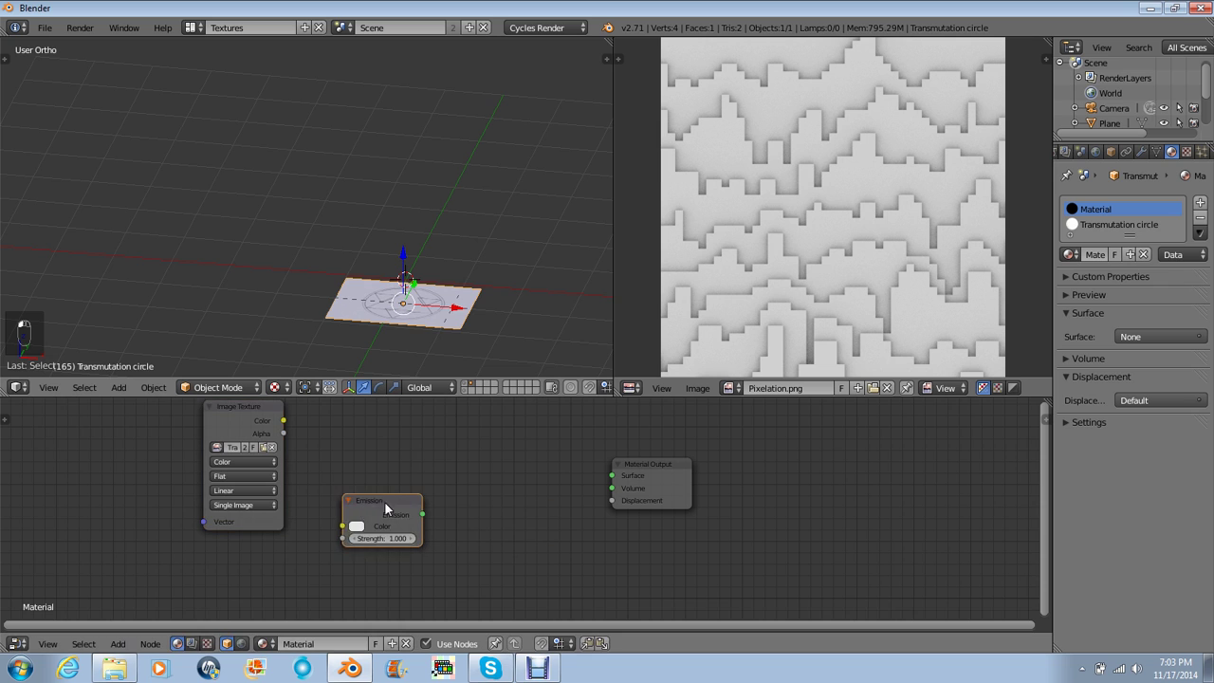
- Add a Mix Shader driven by the image colour as factor, with Emission as its first shader, and feed it into the material's Surface output
{"action": "key", "text": "shift+a"}
{"action": "mouse_move", "coordinate": [394, 492]}
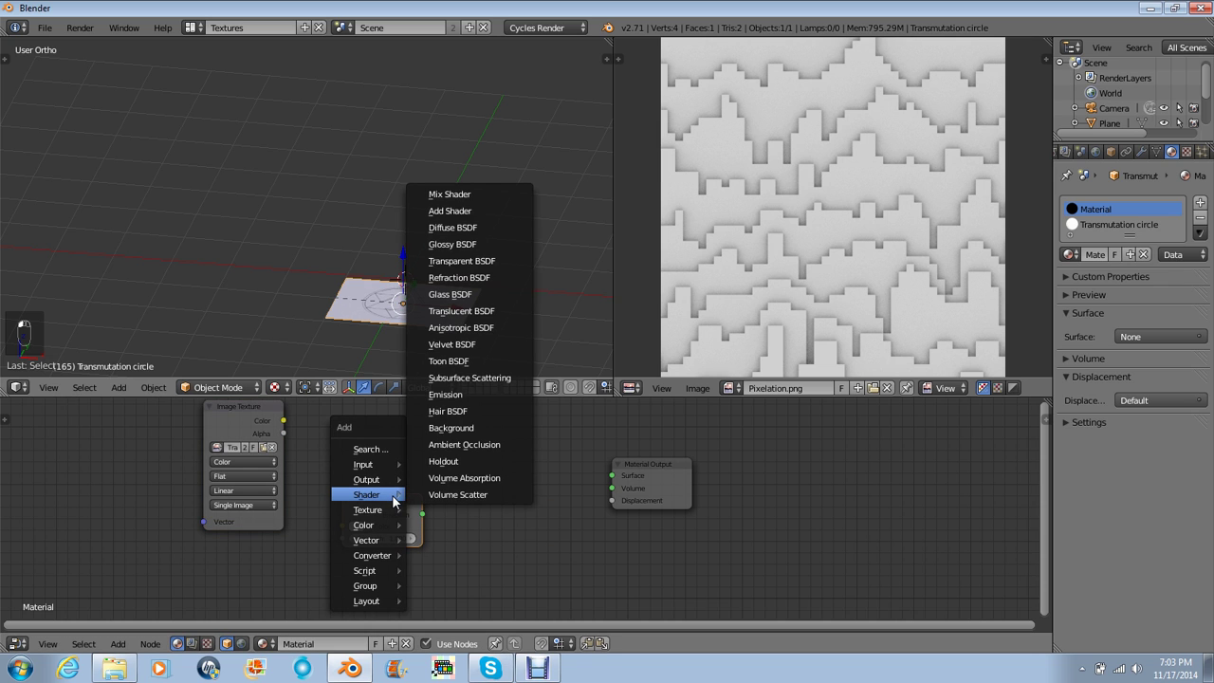
{"action": "left_click", "coordinate": [449, 194]}
{"action": "left_click", "coordinate": [481, 435]}
{"action": "left_click_drag", "start_coordinate": [284, 420], "coordinate": [481, 461]}
{"action": "left_click_drag", "start_coordinate": [422, 514], "coordinate": [474, 483]}
{"action": "left_click_drag", "start_coordinate": [397, 509], "coordinate": [371, 443]}
{"action": "key", "text": "shift+z"}
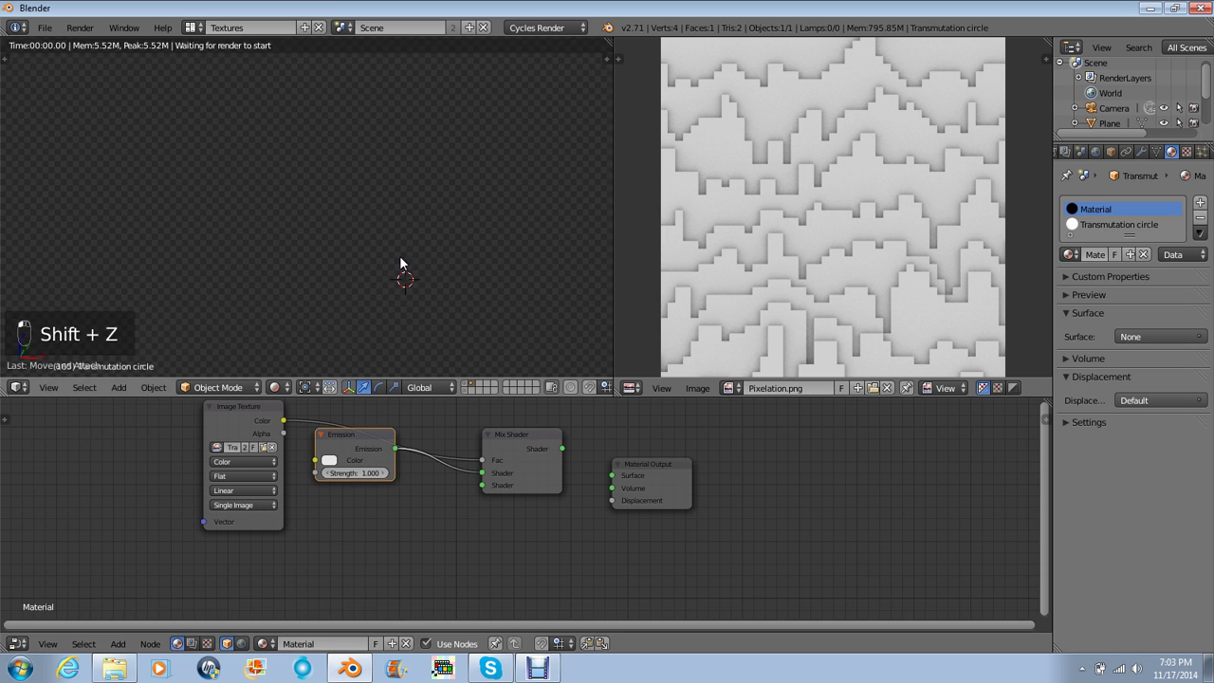
{"action": "left_click_drag", "start_coordinate": [612, 475], "coordinate": [564, 466]}
{"action": "left_click_drag", "start_coordinate": [367, 444], "coordinate": [357, 478]}
- Add a Transparent BSDF node and connect it to the Mix Shader's second shader input
{"action": "key", "text": "shift+a"}
{"action": "mouse_move", "coordinate": [377, 474]}
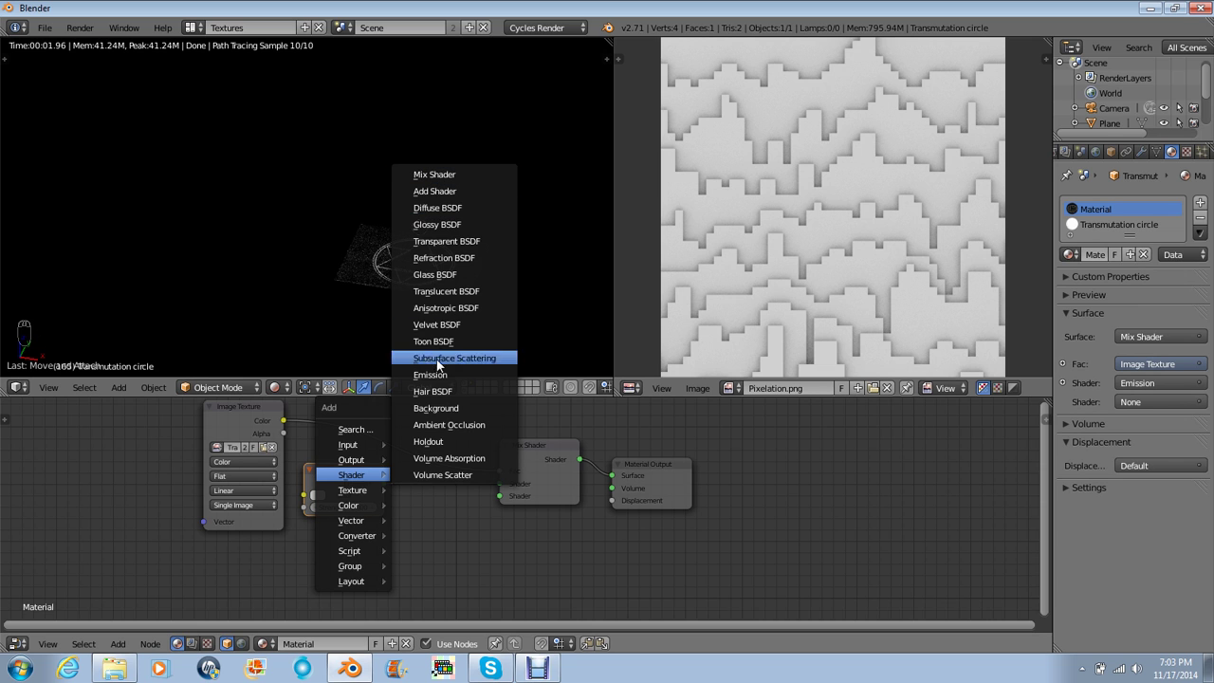
{"action": "left_click", "coordinate": [446, 241]}
{"action": "left_click", "coordinate": [320, 544]}
{"action": "left_click_drag", "start_coordinate": [400, 563], "coordinate": [504, 494]}
{"action": "key", "text": "Home"}
{"action": "key", "text": "shift+a"}
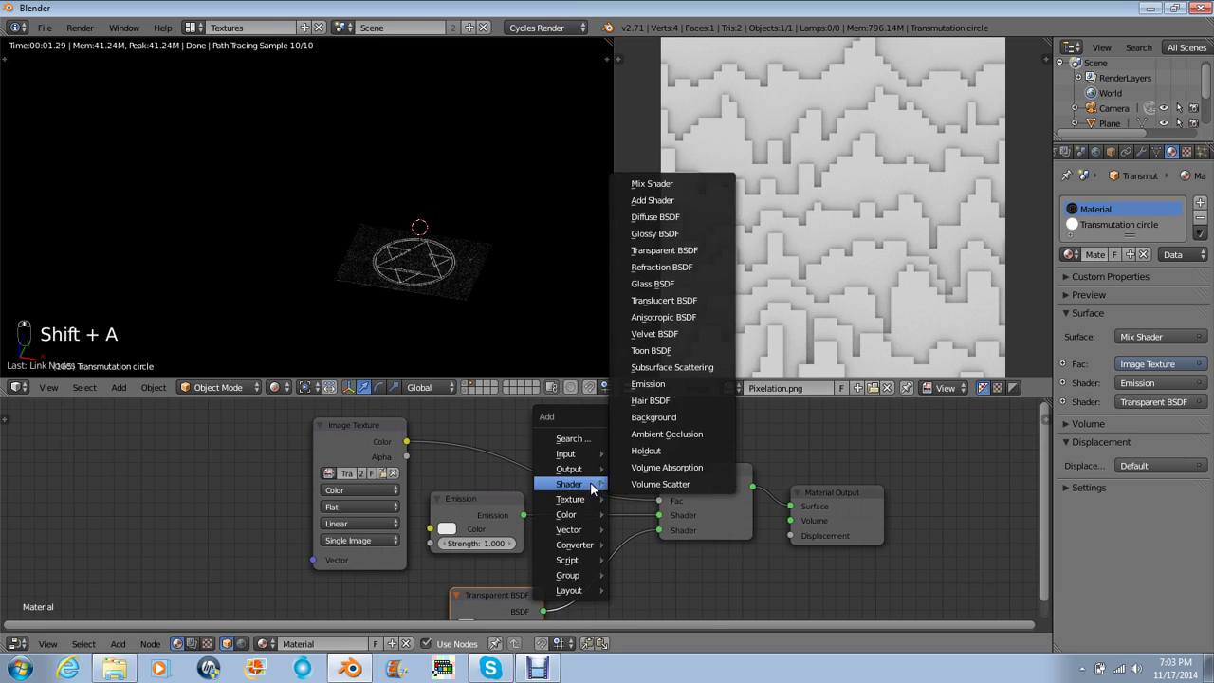
{"action": "mouse_move", "coordinate": [556, 513]}
{"action": "left_click", "coordinate": [645, 515]}
{"action": "left_click", "coordinate": [754, 533]}
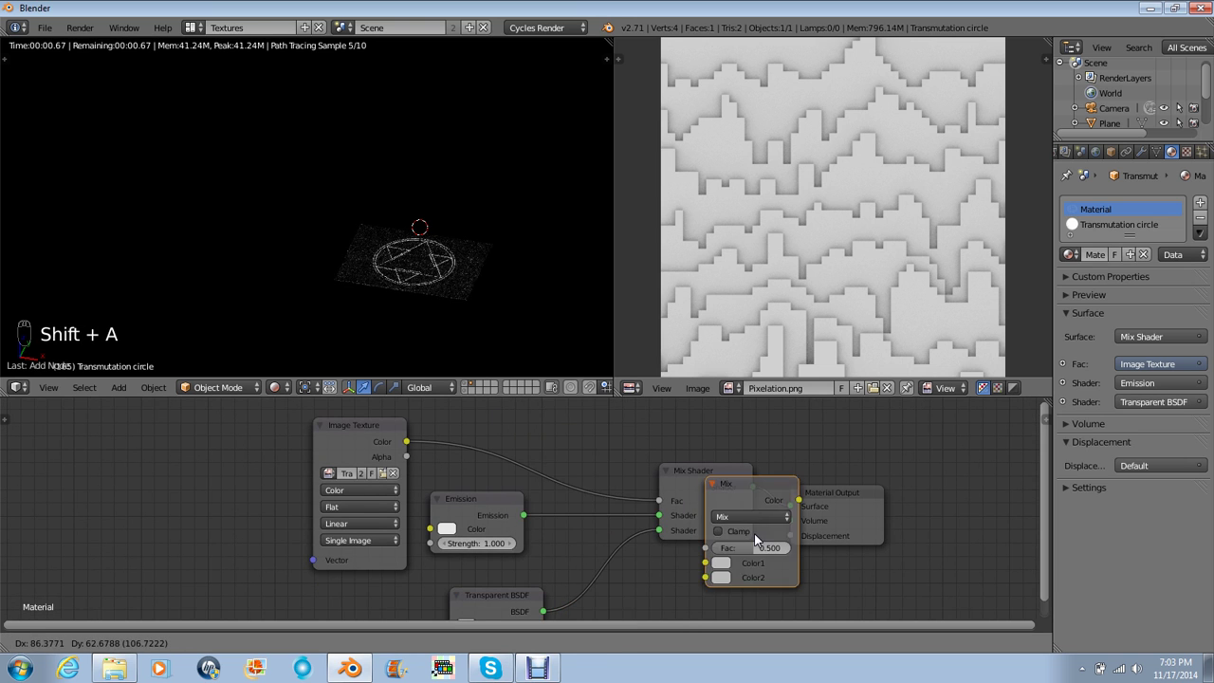
{"action": "key", "text": "x"}
- Insert a Bright/Contrast node between the image colour and the Mix Shader factor, with Bright 2 and Contrast 4
{"action": "key", "text": "shift+a"}
{"action": "mouse_move", "coordinate": [759, 548]}
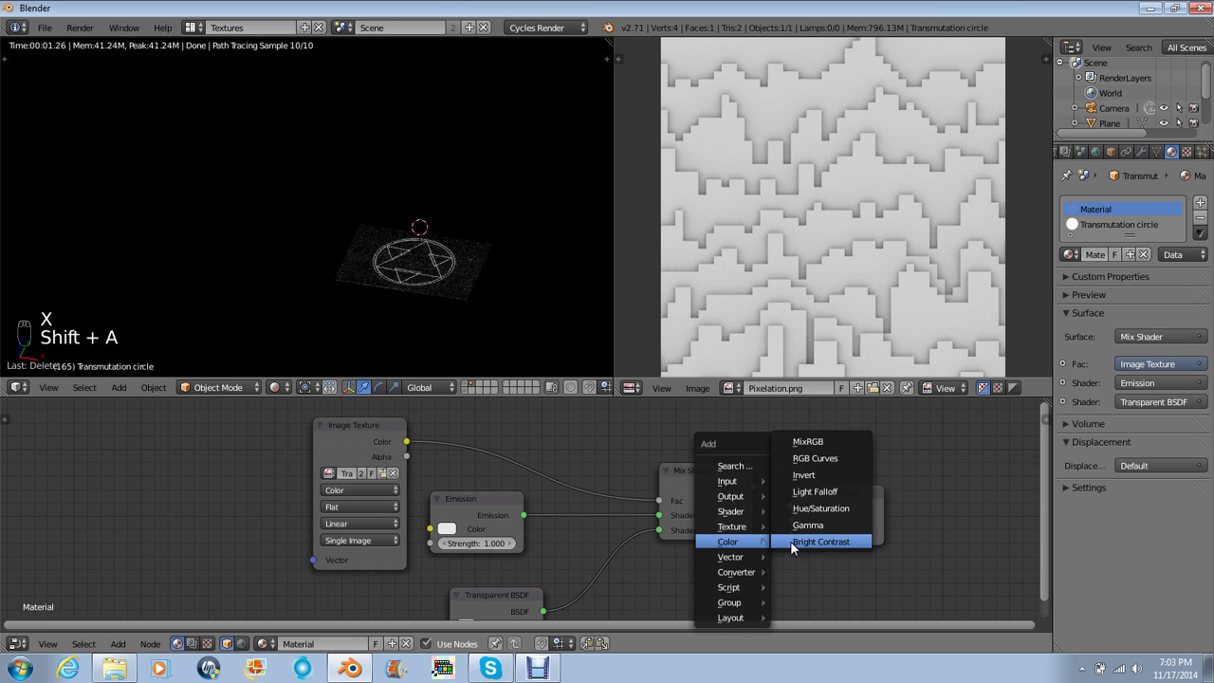
{"action": "left_click", "coordinate": [806, 541]}
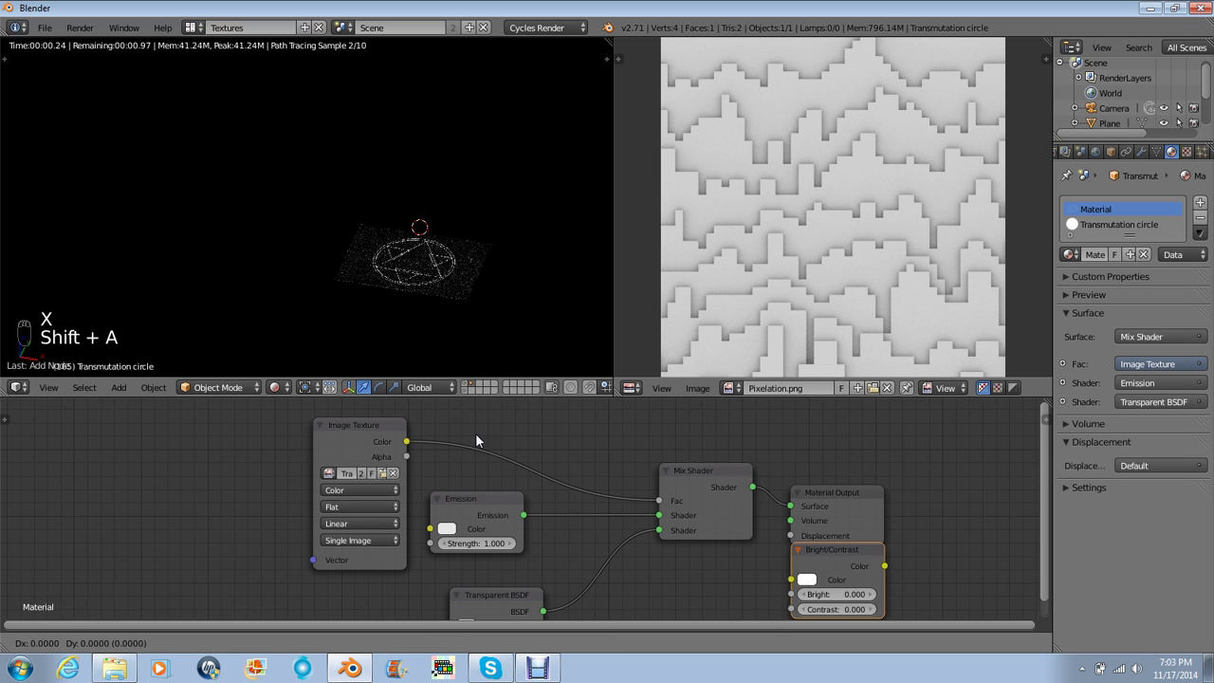
{"action": "left_click", "coordinate": [475, 433]}
{"action": "left_click", "coordinate": [526, 467]}
{"action": "type", "text": "2"}
{"action": "key", "text": "Tab"}
{"action": "type", "text": "4"}
{"action": "key", "text": "Return"}
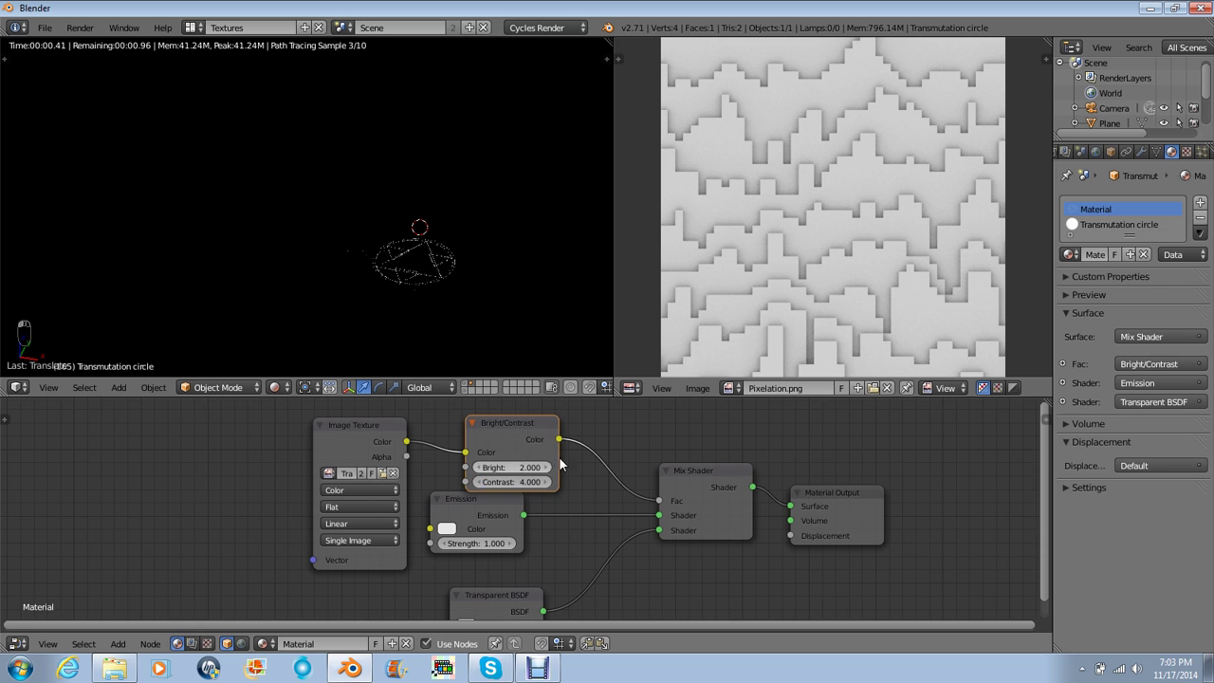
{"action": "left_click_drag", "start_coordinate": [517, 435], "coordinate": [503, 424]}
- Give the Emission shader a brighter colour with a slight blue tint
{"action": "scroll", "coordinate": [419, 249], "scroll_direction": "up", "scroll_amount": 3}
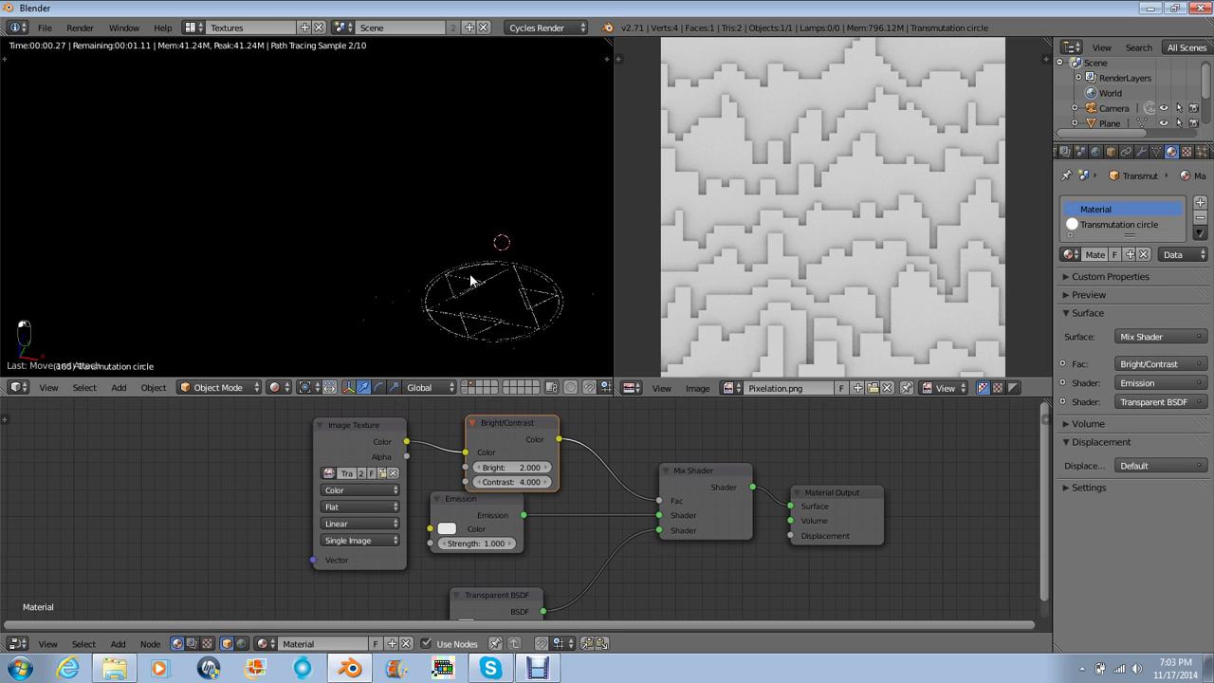
{"action": "middle_click_drag", "start_coordinate": [493, 290], "coordinate": [504, 290]}
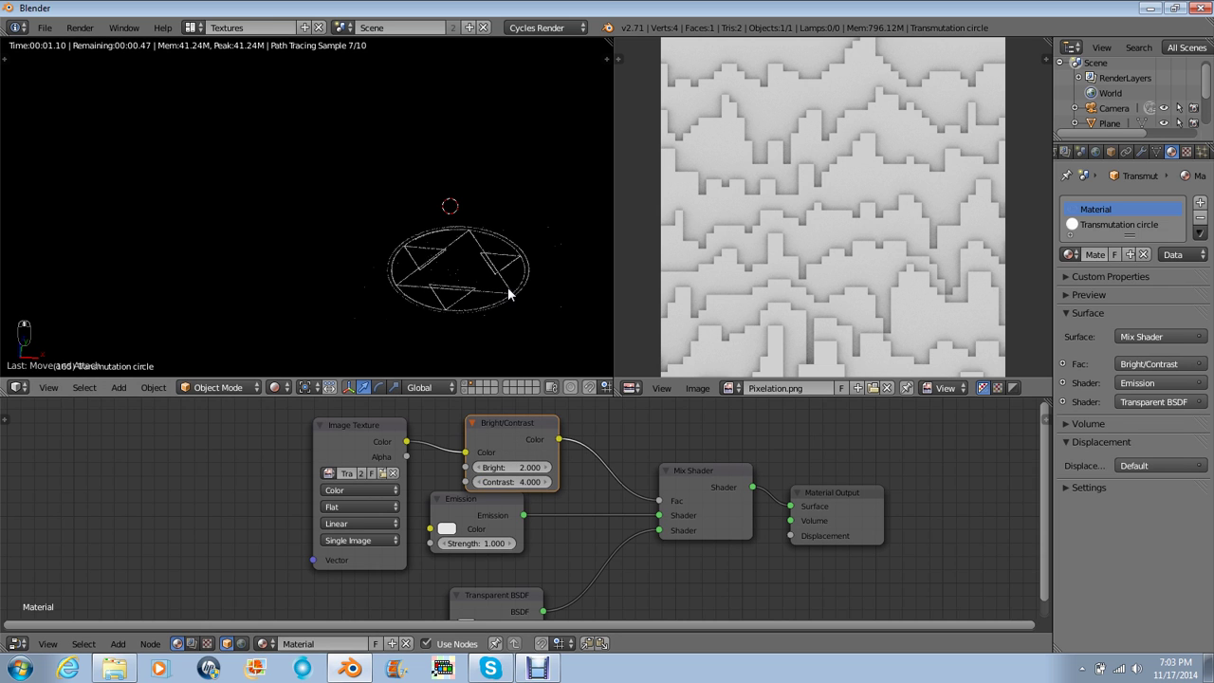
{"action": "left_click", "coordinate": [447, 528]}
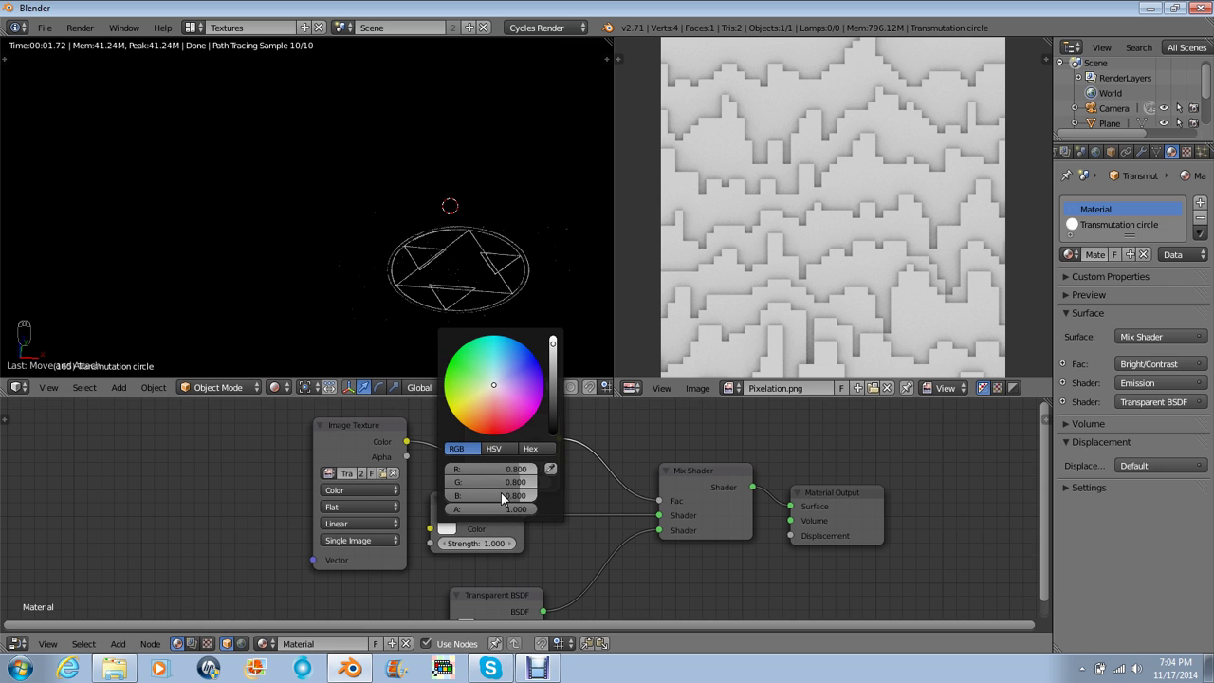
{"action": "scroll", "coordinate": [503, 487], "scroll_direction": "up", "scroll_amount": 4}
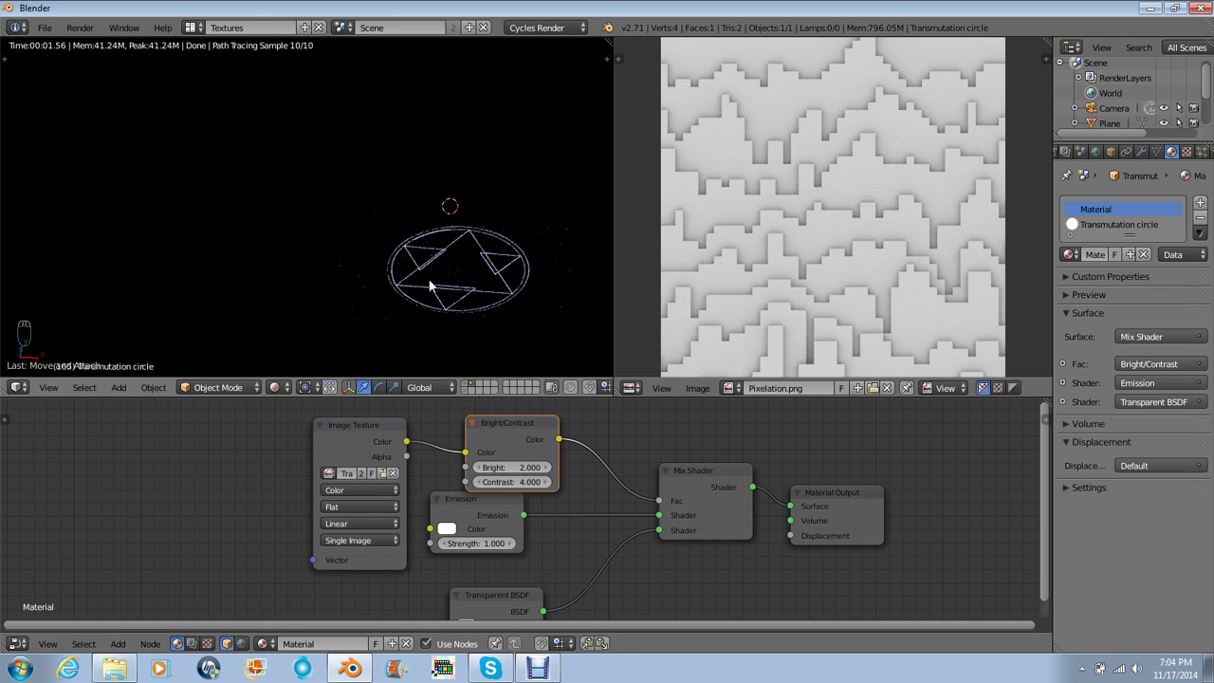
- Return to solid shading and move the transmutation circle plane slightly upward in the right side view
{"action": "key", "text": "z"}
{"action": "key", "text": "z"}
{"action": "key", "text": "z"}
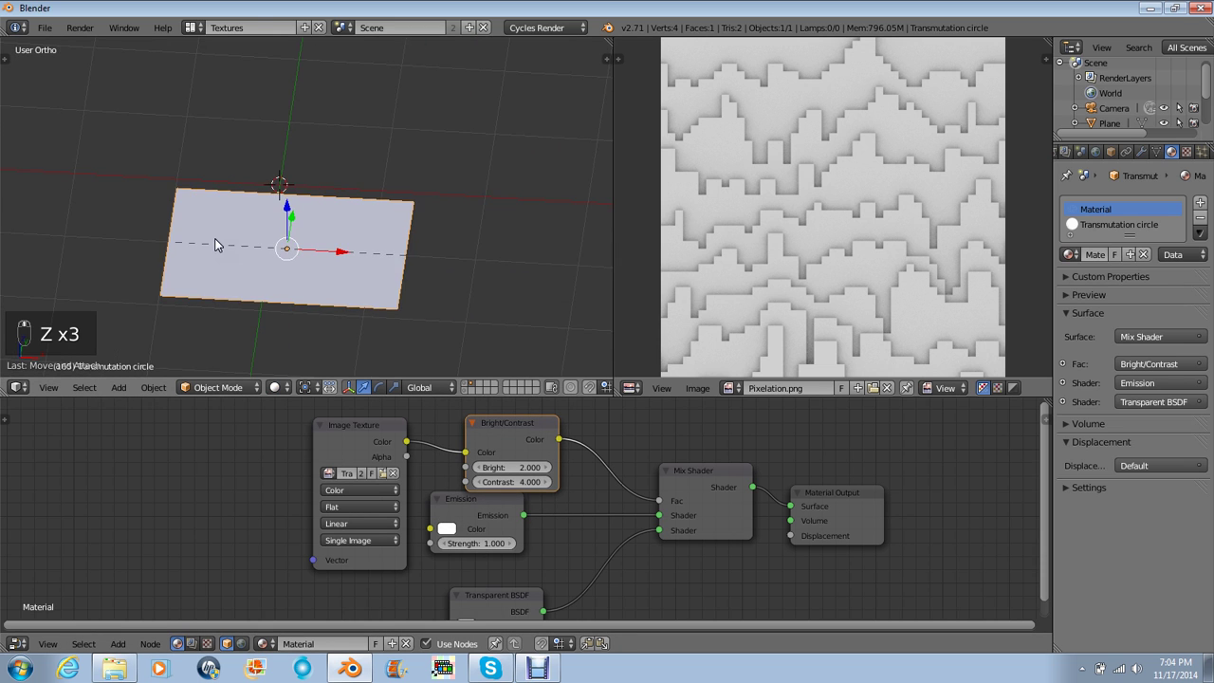
{"action": "key", "text": "KP_1"}
{"action": "key", "text": "KP_3"}
{"action": "middle_click_drag", "start_coordinate": [447, 294], "coordinate": [382, 130], "text": "shift"}
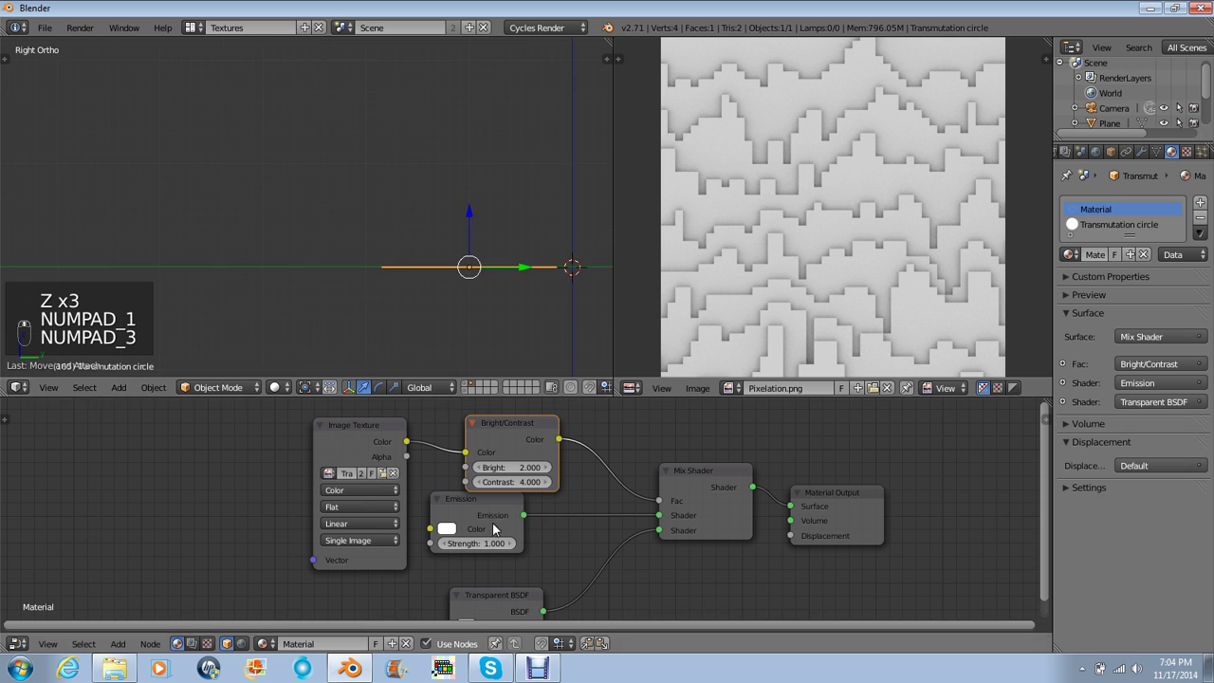
{"action": "scroll", "coordinate": [493, 503], "scroll_direction": "up", "scroll_amount": 1}
{"action": "scroll", "coordinate": [448, 277], "scroll_direction": "up", "scroll_amount": 5}
{"action": "scroll", "coordinate": [472, 254], "scroll_direction": "down", "scroll_amount": 4}
{"action": "middle_click_drag", "start_coordinate": [476, 245], "coordinate": [366, 235], "text": "shift"}
{"action": "scroll", "coordinate": [323, 222], "scroll_direction": "up", "scroll_amount": 3}
{"action": "middle_click_drag", "start_coordinate": [265, 206], "coordinate": [9, 152], "text": "shift"}
{"action": "scroll", "coordinate": [322, 235], "scroll_direction": "up", "scroll_amount": 4}
{"action": "left_click_drag", "start_coordinate": [485, 270], "coordinate": [480, 263]}
{"action": "middle_click_drag", "start_coordinate": [480, 265], "coordinate": [442, 256]}
{"action": "scroll", "coordinate": [432, 258], "scroll_direction": "down", "scroll_amount": 4}
- Check the moved plane in textured shading and switch it back to solid shading
{"action": "key", "text": "alt+z"}
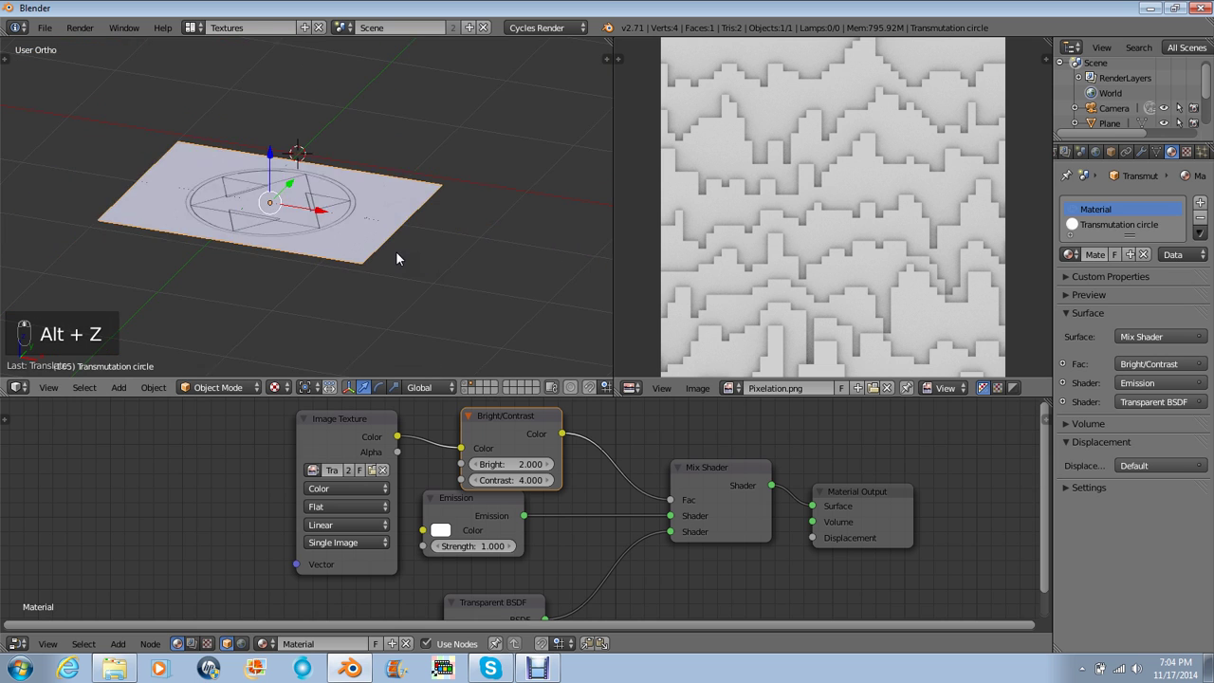
{"action": "scroll", "coordinate": [397, 252], "scroll_direction": "down", "scroll_amount": 2}
{"action": "middle_click_drag", "start_coordinate": [336, 272], "coordinate": [299, 262]}
{"action": "key", "text": "z"}
{"action": "key", "text": "z"}
{"action": "key", "text": "z"}
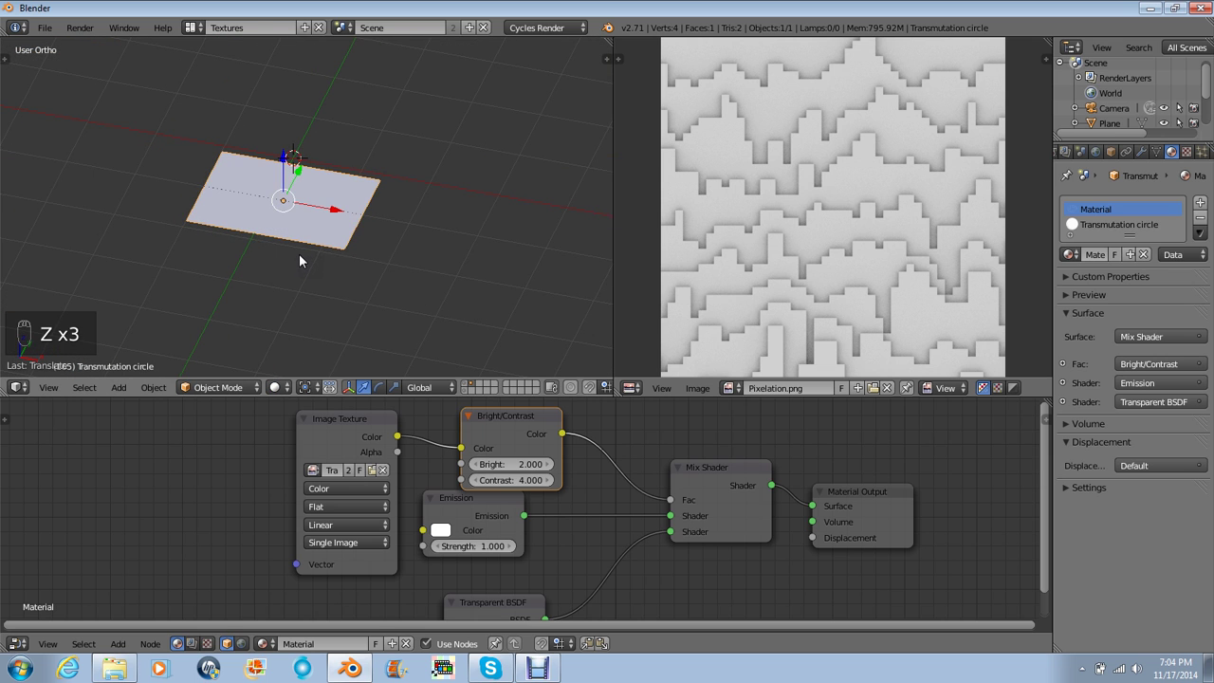
- Show the empty layer in front view and switch to the Default screen layout
{"action": "key", "text": "alt+2"}
{"action": "key", "text": "KP_1"}
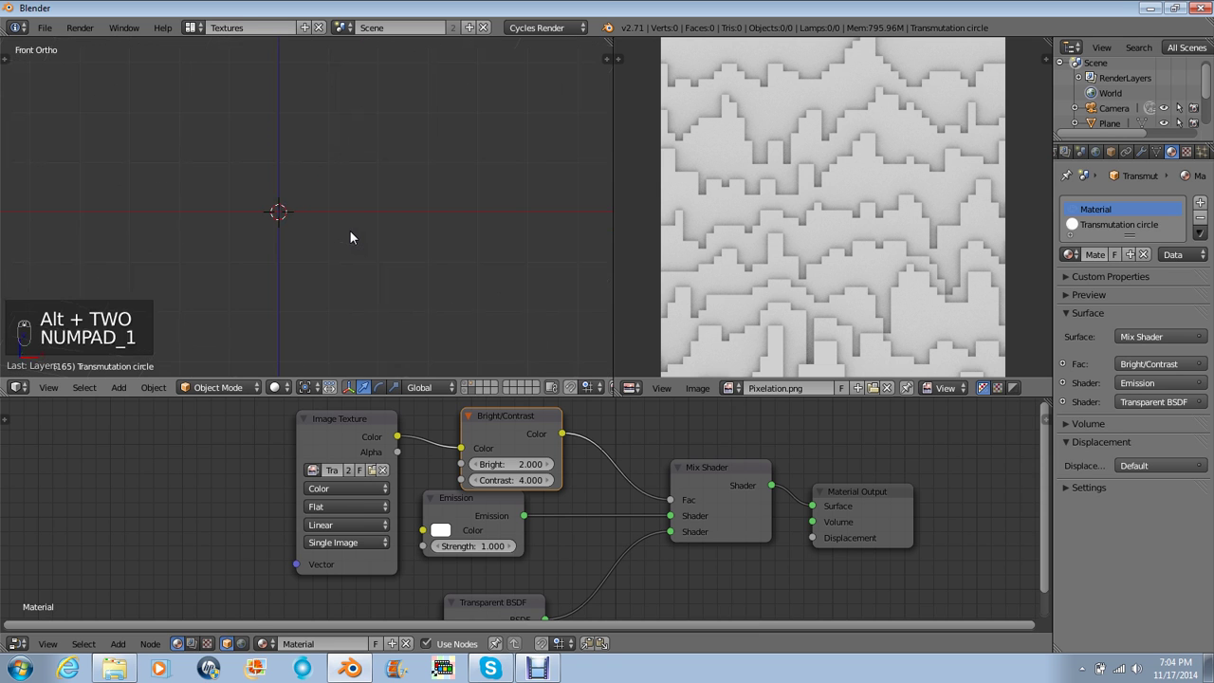
{"action": "middle_click_drag", "start_coordinate": [339, 192], "coordinate": [375, 243], "text": "shift"}
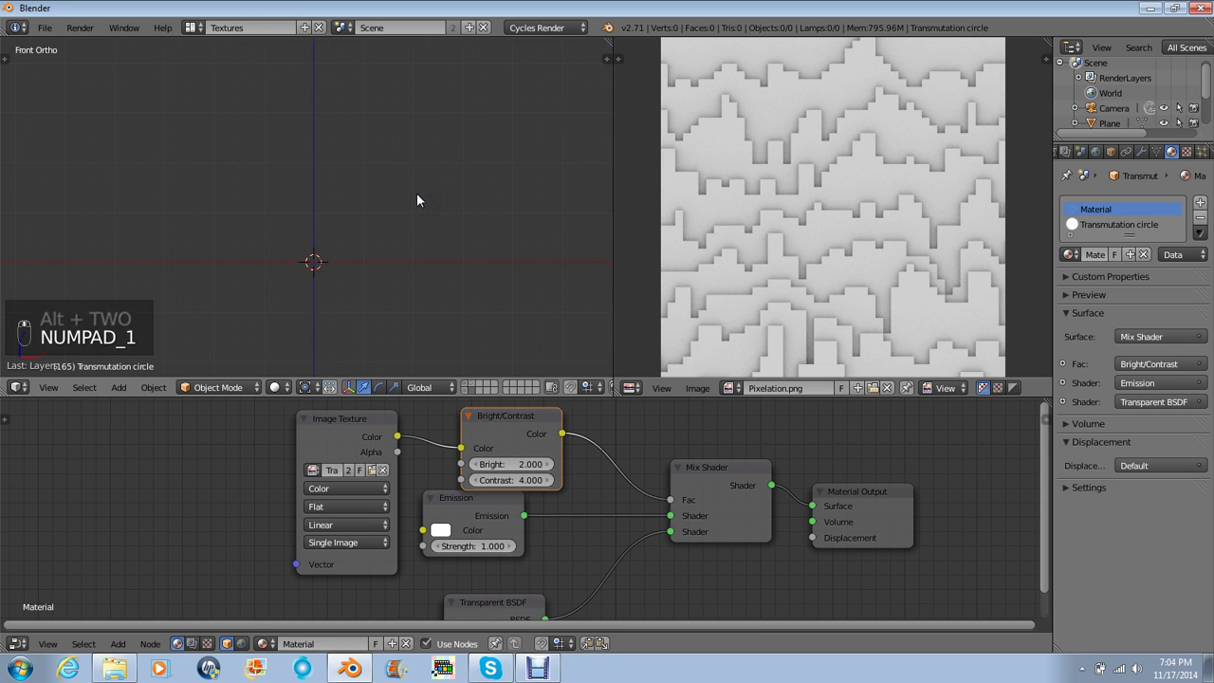
{"action": "left_click", "coordinate": [190, 27]}
{"action": "left_click", "coordinate": [211, 98]}
{"action": "key", "text": "KP_1"}
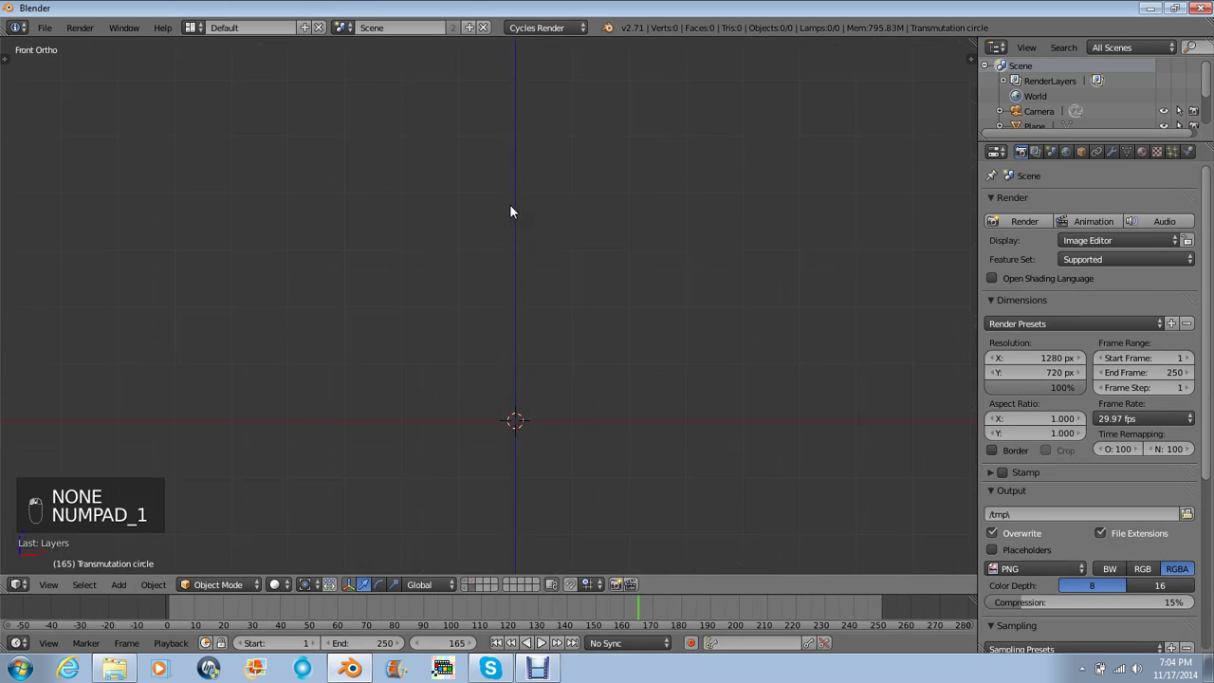
- Return to layer 1 with the column and add a Bezier circle curve to the scene
{"action": "key", "text": "shift+a"}
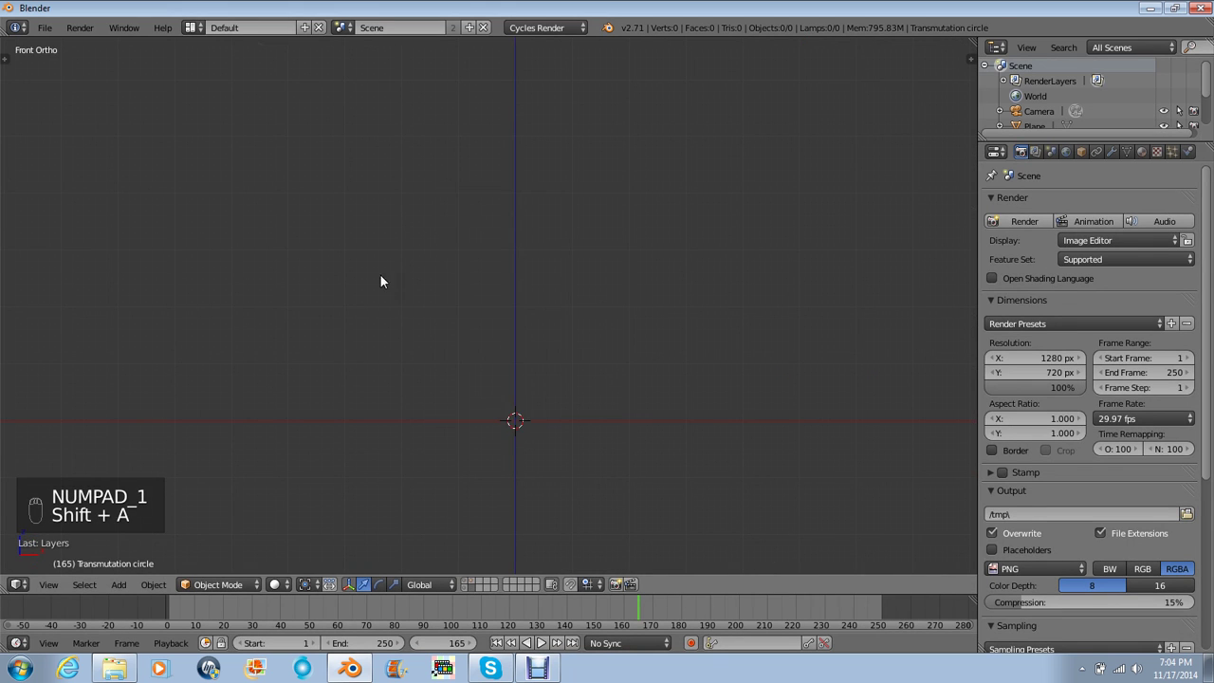
{"action": "key", "text": "1"}
{"action": "middle_click_drag", "start_coordinate": [413, 311], "coordinate": [515, 341]}
{"action": "key", "text": "shift+a"}
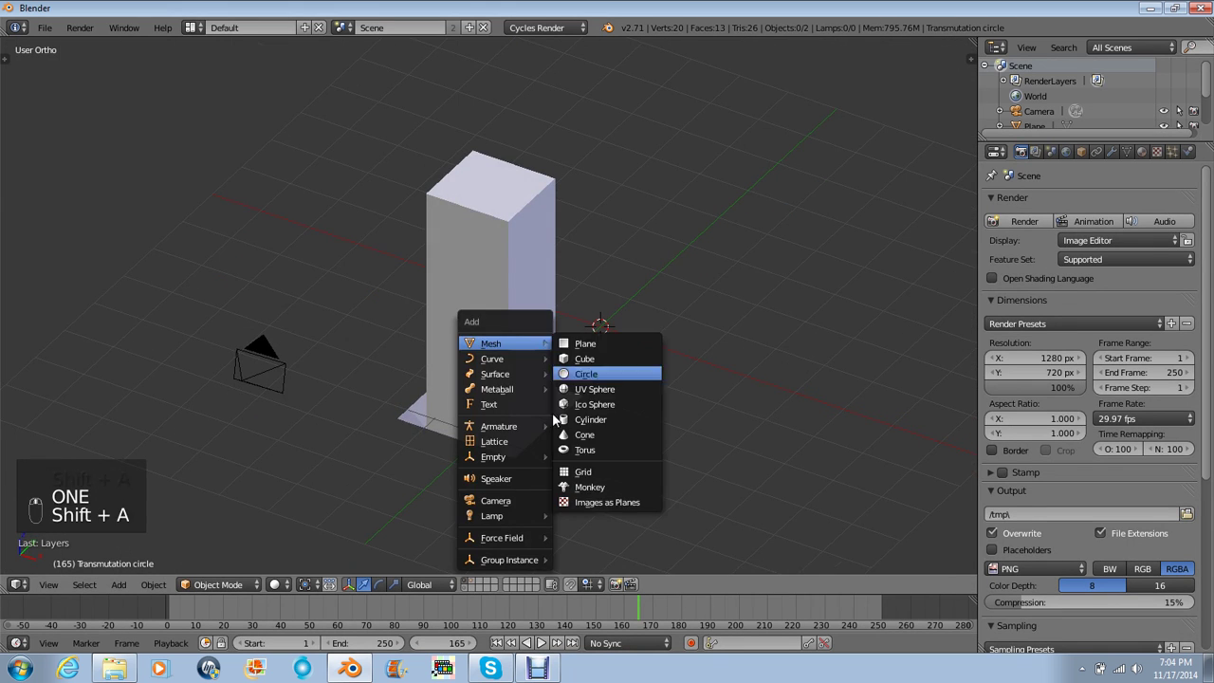
{"action": "mouse_move", "coordinate": [501, 364]}
{"action": "left_click", "coordinate": [581, 373]}
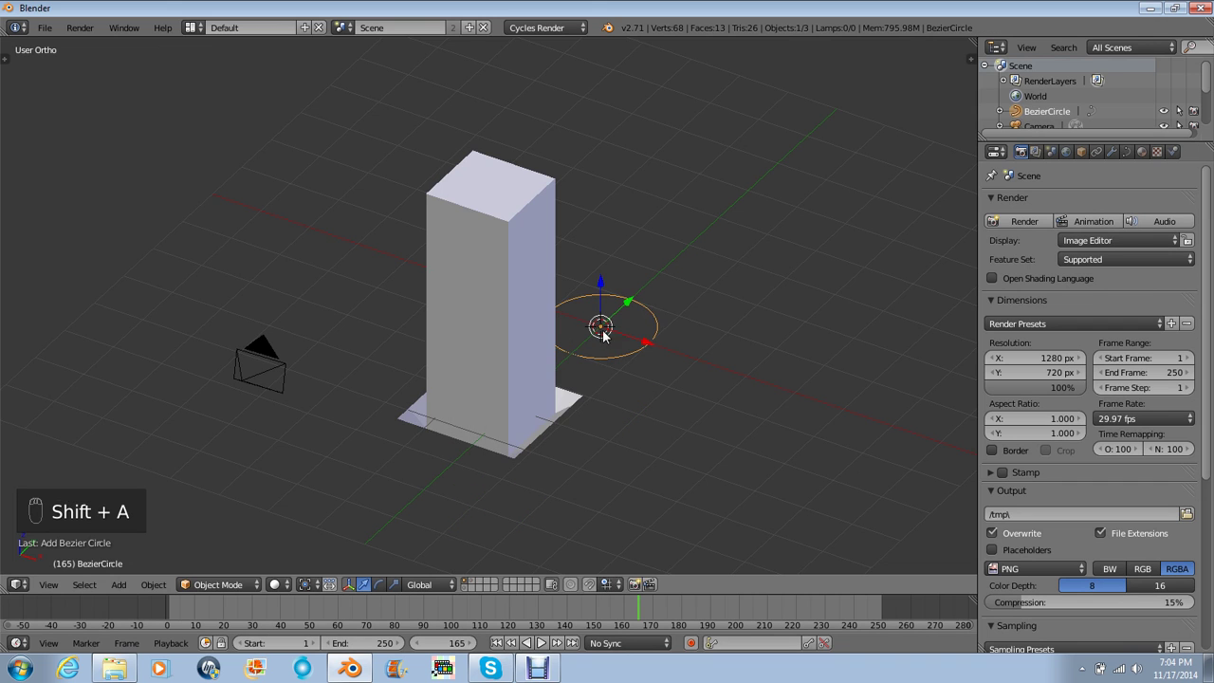
- Move the Bezier circle to the column's base and line it up with the column in top view
{"action": "key", "text": "g"}
{"action": "key", "text": "z"}
{"action": "left_click", "coordinate": [515, 377]}
{"action": "middle_click_drag", "start_coordinate": [505, 376], "coordinate": [546, 410]}
{"action": "left_click", "coordinate": [547, 410]}
{"action": "key", "text": "KP_7"}
{"action": "scroll", "coordinate": [532, 416], "scroll_direction": "up", "scroll_amount": 2}
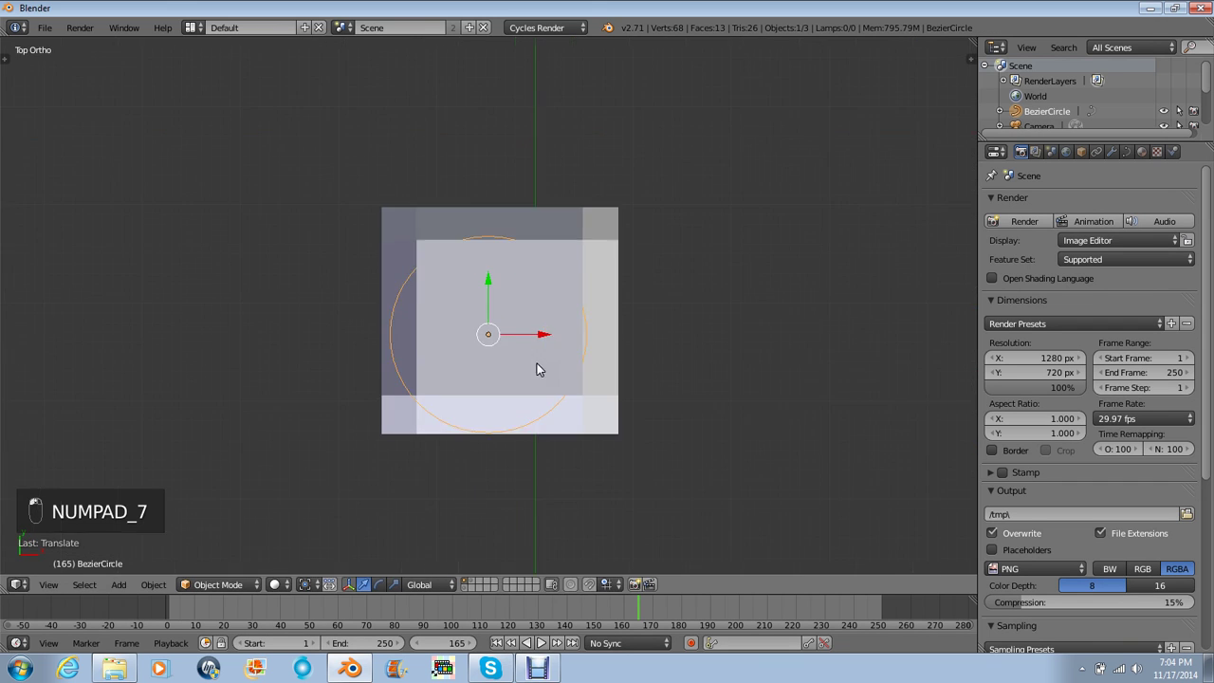
{"action": "key", "text": "g"}
{"action": "key", "text": "z"}
{"action": "left_click", "coordinate": [536, 366]}
- Enlarge the Bezier circle and re-centre it so that it encloses the column's base
{"action": "key", "text": "s"}
{"action": "left_click", "coordinate": [569, 370]}
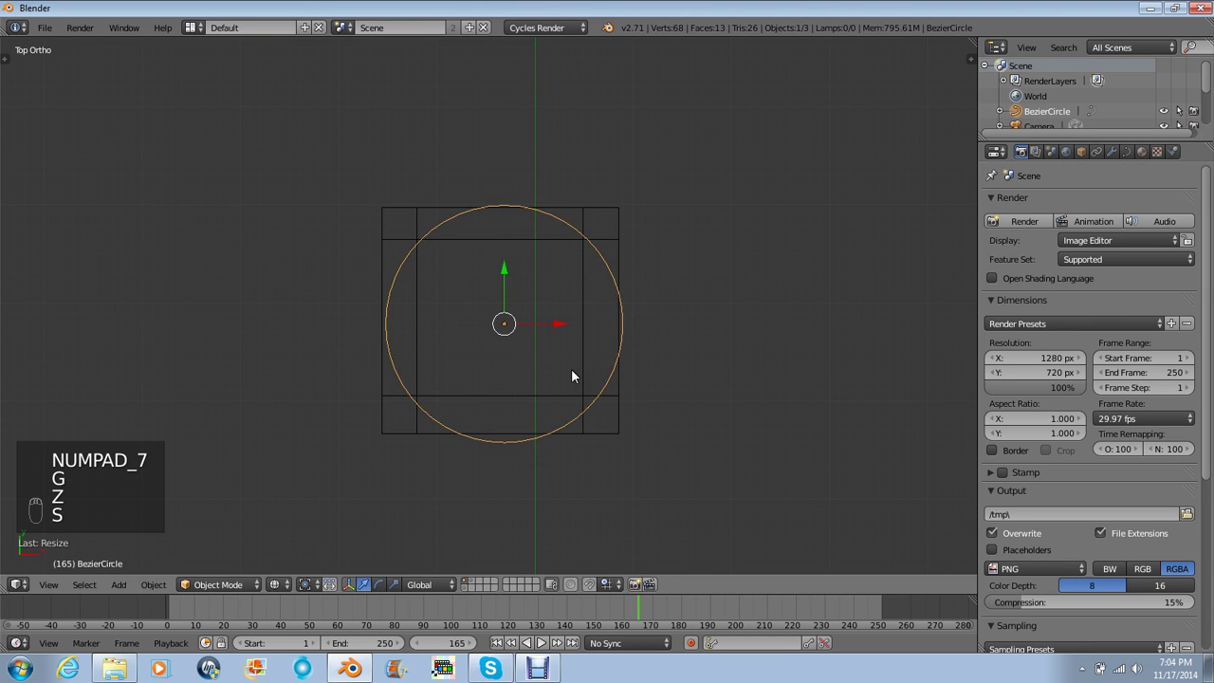
{"action": "key", "text": "g"}
{"action": "left_click", "coordinate": [567, 371]}
{"action": "key", "text": "z"}
{"action": "key", "text": "s"}
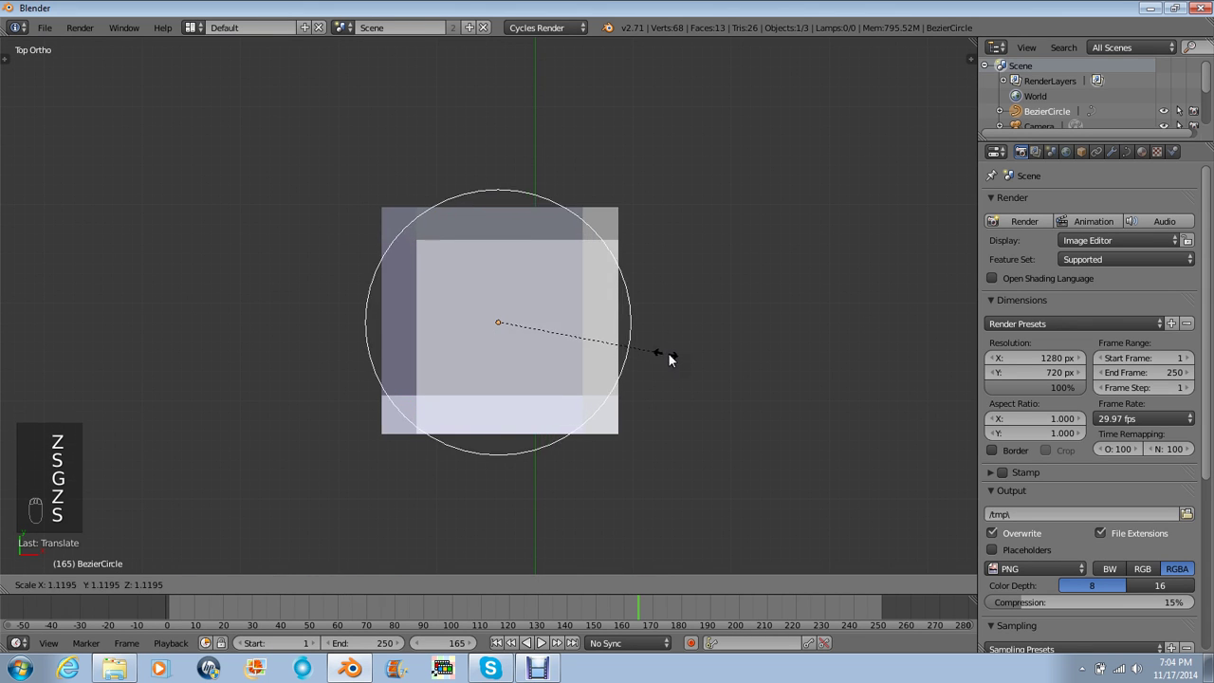
{"action": "left_click", "coordinate": [672, 356]}
{"action": "middle_click_drag", "start_coordinate": [673, 355], "coordinate": [645, 292]}
{"action": "scroll", "coordinate": [611, 291], "scroll_direction": "down", "scroll_amount": 2}
{"action": "middle_click_drag", "start_coordinate": [659, 327], "coordinate": [721, 316]}
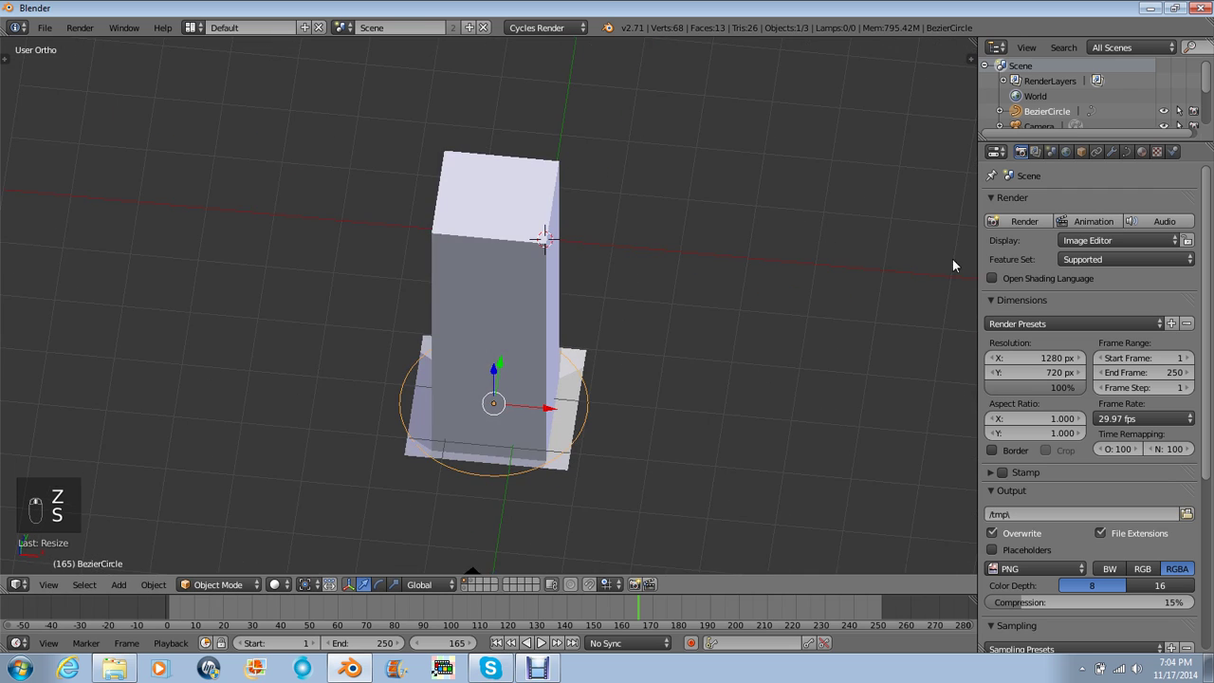
- Give the Bezier circle a round bevel with resolution 2 and depth 0.079, and adjust its scale
{"action": "left_click", "coordinate": [1126, 151]}
{"action": "left_click", "coordinate": [1190, 448]}
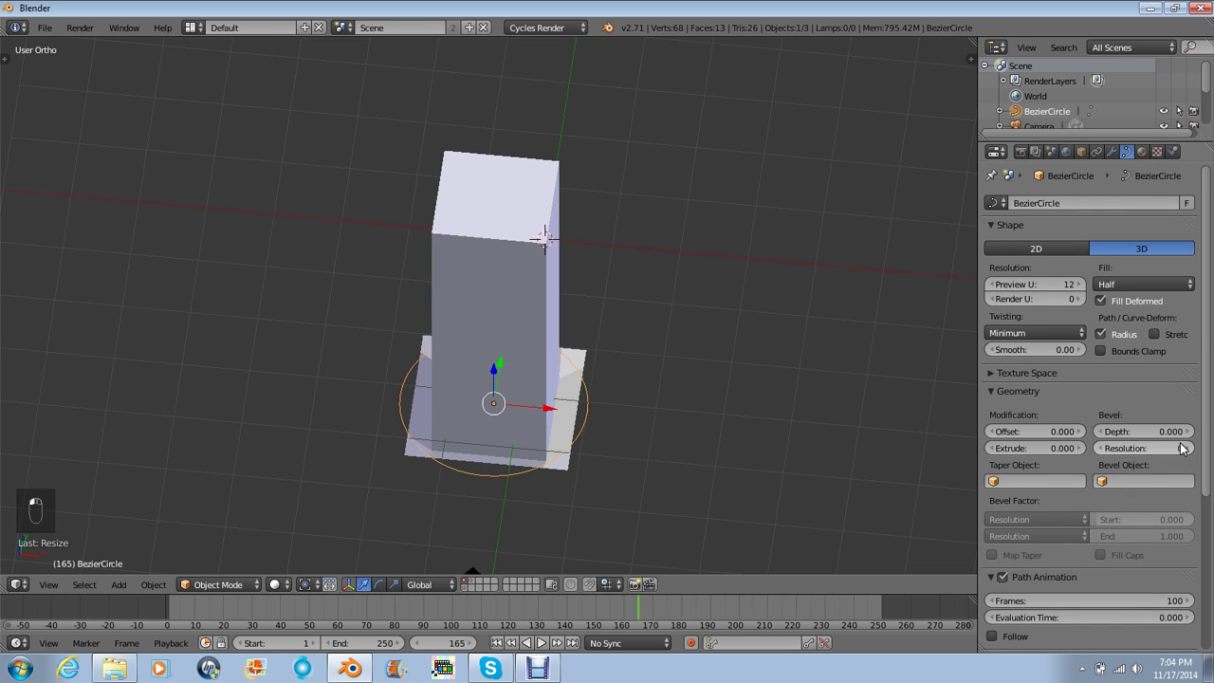
{"action": "left_click", "coordinate": [1189, 447]}
{"action": "left_click_drag", "start_coordinate": [1138, 431], "coordinate": [1201, 431]}
{"action": "key", "text": "s"}
{"action": "left_click", "coordinate": [854, 368]}
- Set the curve's fill mode to Full and scale the ring down slightly around the column
{"action": "left_click", "coordinate": [1143, 283]}
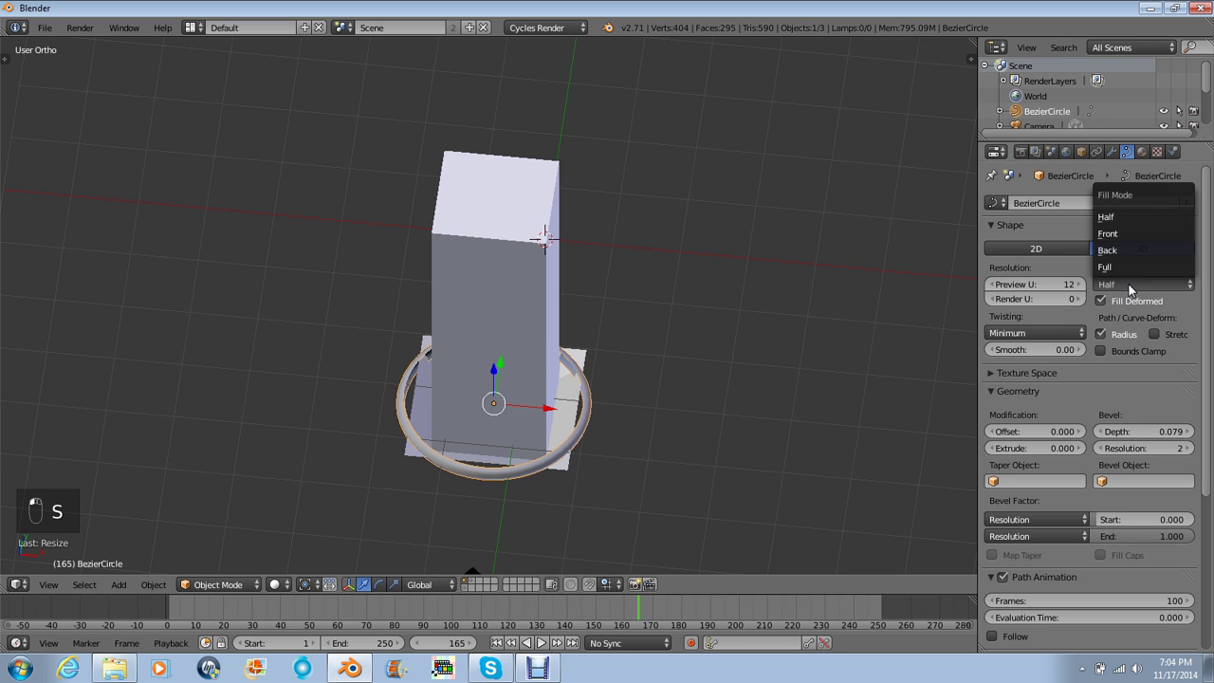
{"action": "left_click", "coordinate": [1128, 228]}
{"action": "key", "text": "s"}
{"action": "left_click", "coordinate": [836, 365]}
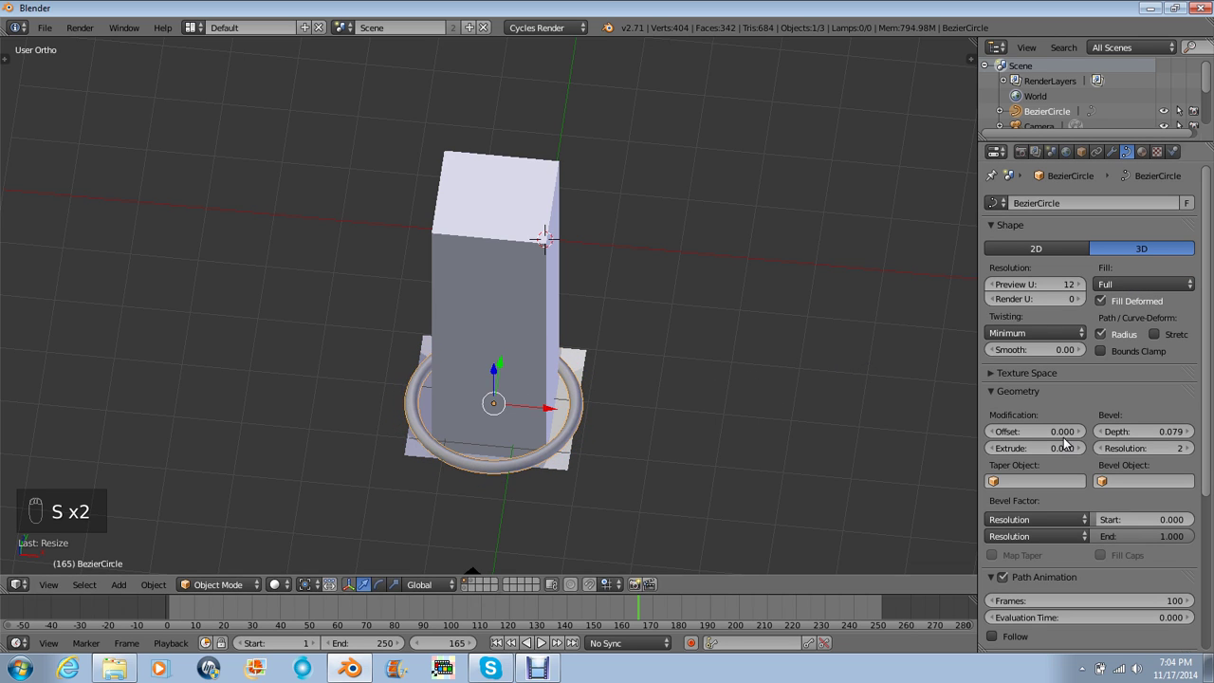
- Thicken the ring to a bevel depth of 0.091, then resize and shift it along Y to fit around the column
{"action": "left_click_drag", "start_coordinate": [1142, 431], "coordinate": [1149, 431]}
{"action": "key", "text": "s"}
{"action": "left_click", "coordinate": [795, 402]}
{"action": "middle_click_drag", "start_coordinate": [796, 402], "coordinate": [629, 399]}
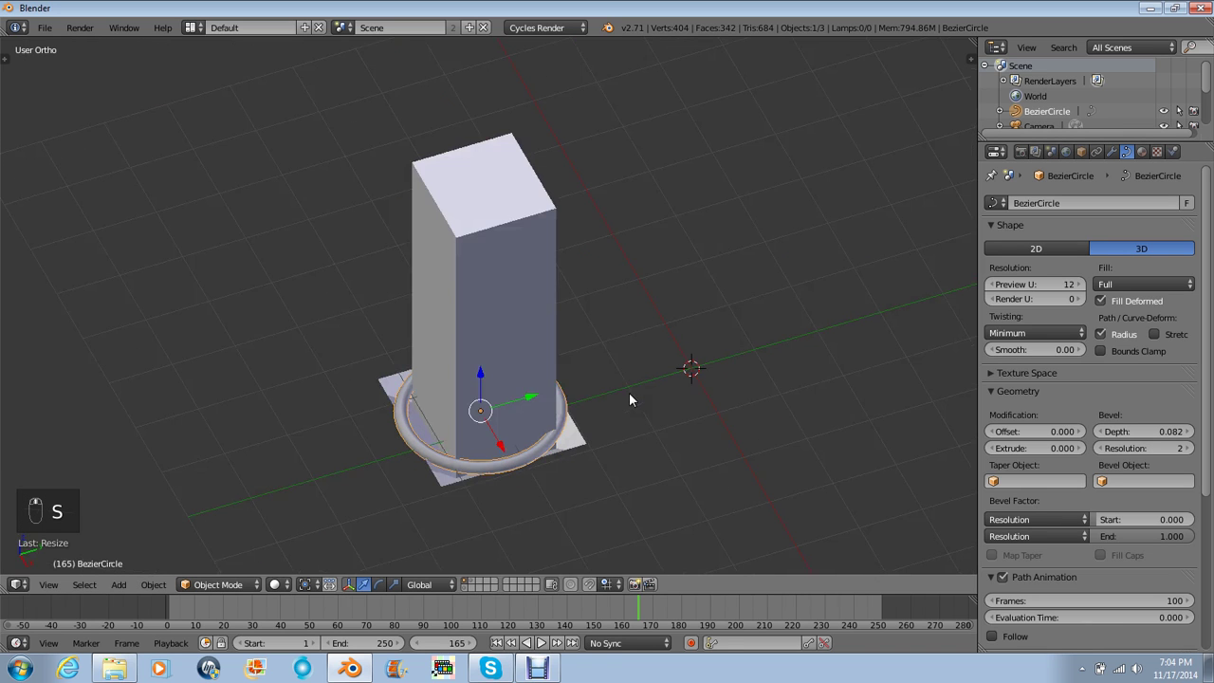
{"action": "left_click_drag", "start_coordinate": [1110, 426], "coordinate": [1121, 426]}
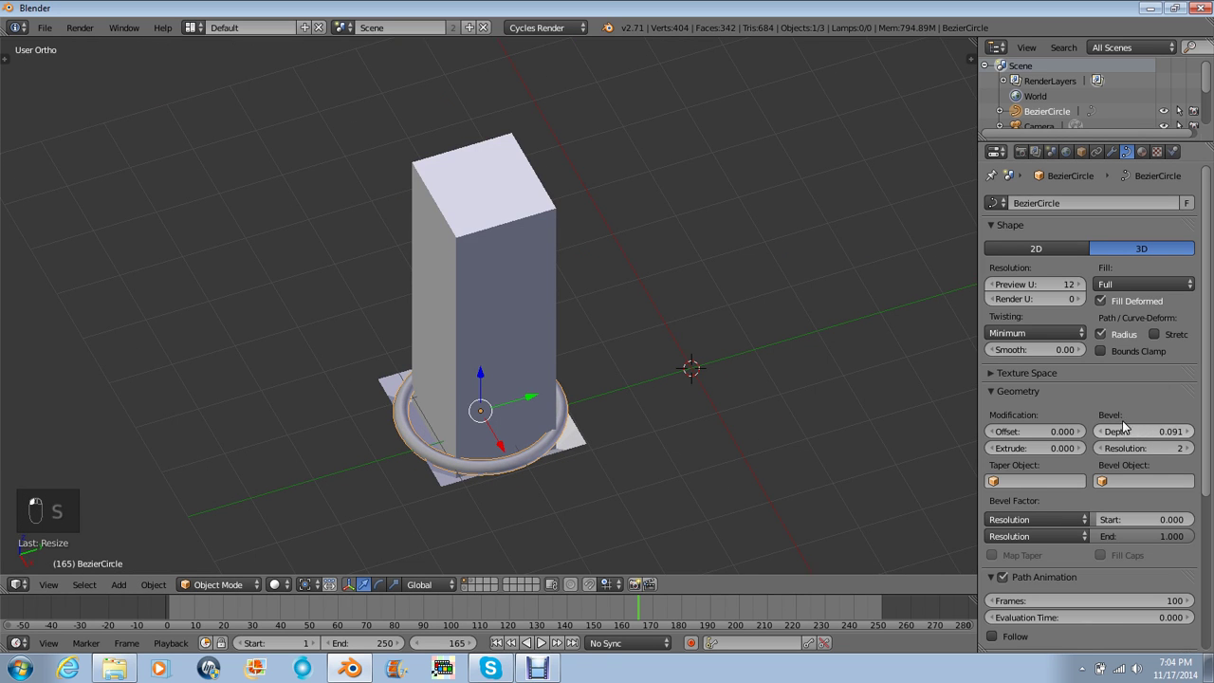
{"action": "key", "text": "s"}
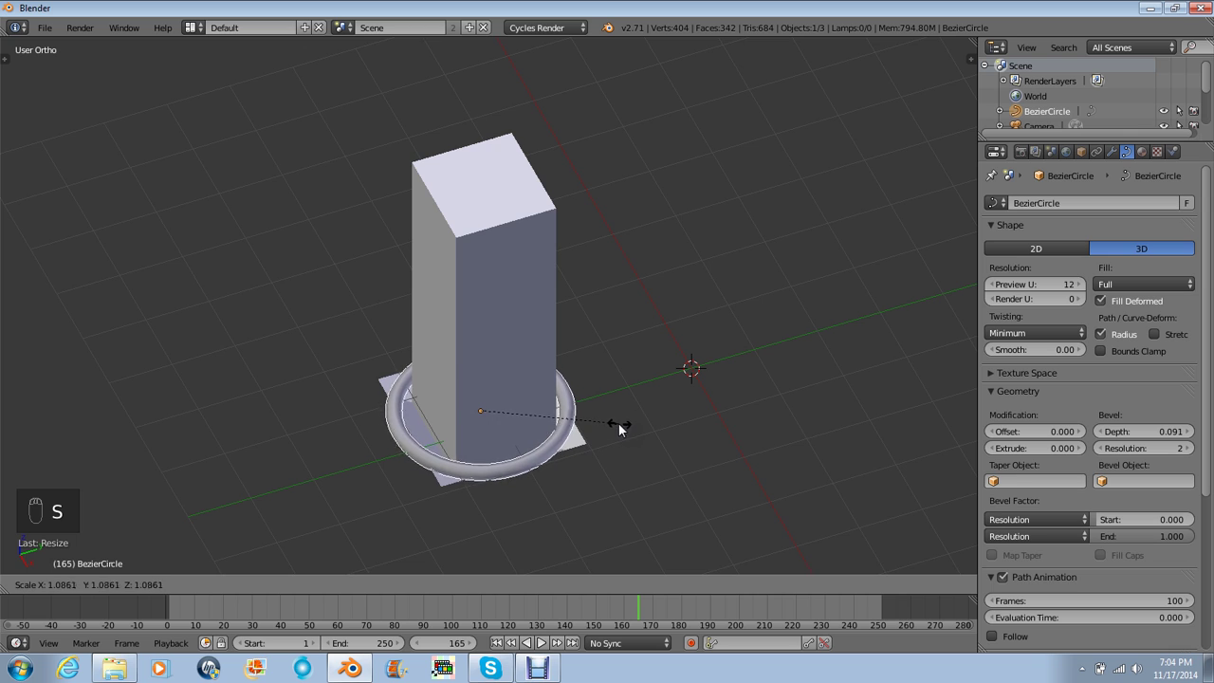
{"action": "left_click", "coordinate": [617, 421]}
{"action": "left_click_drag", "start_coordinate": [531, 397], "coordinate": [563, 385]}
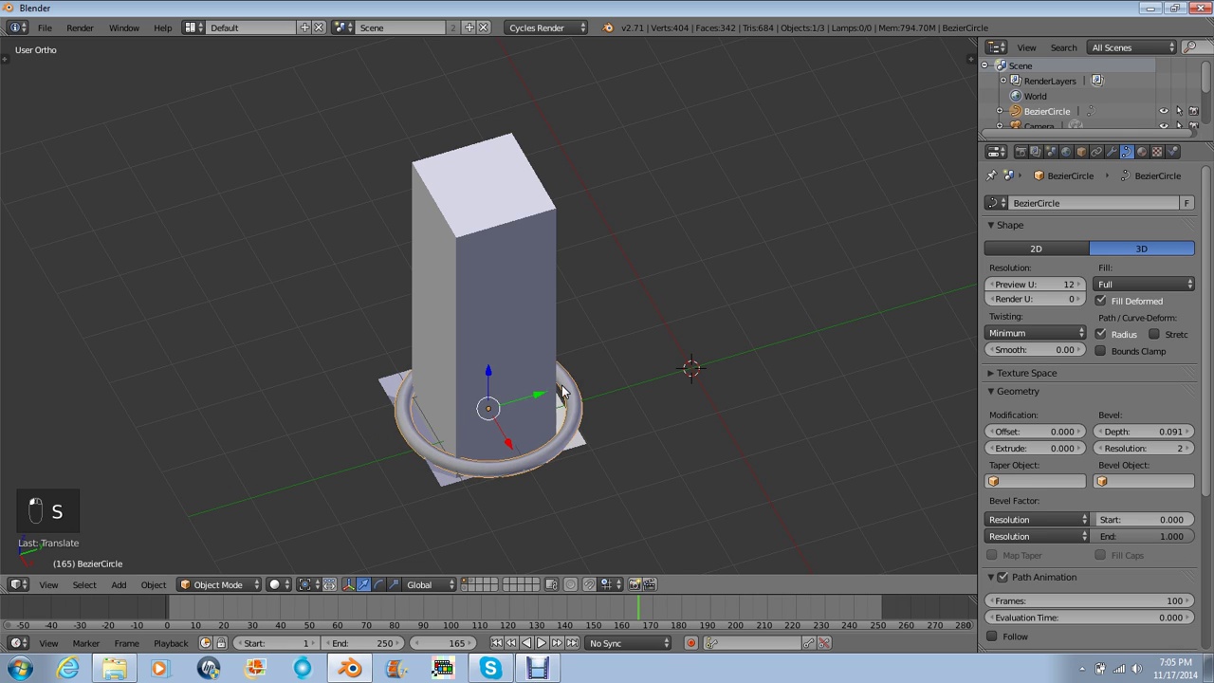
- Move the ring to the empty layer and show only that layer in front view
{"action": "key", "text": "m"}
{"action": "key", "text": "2"}
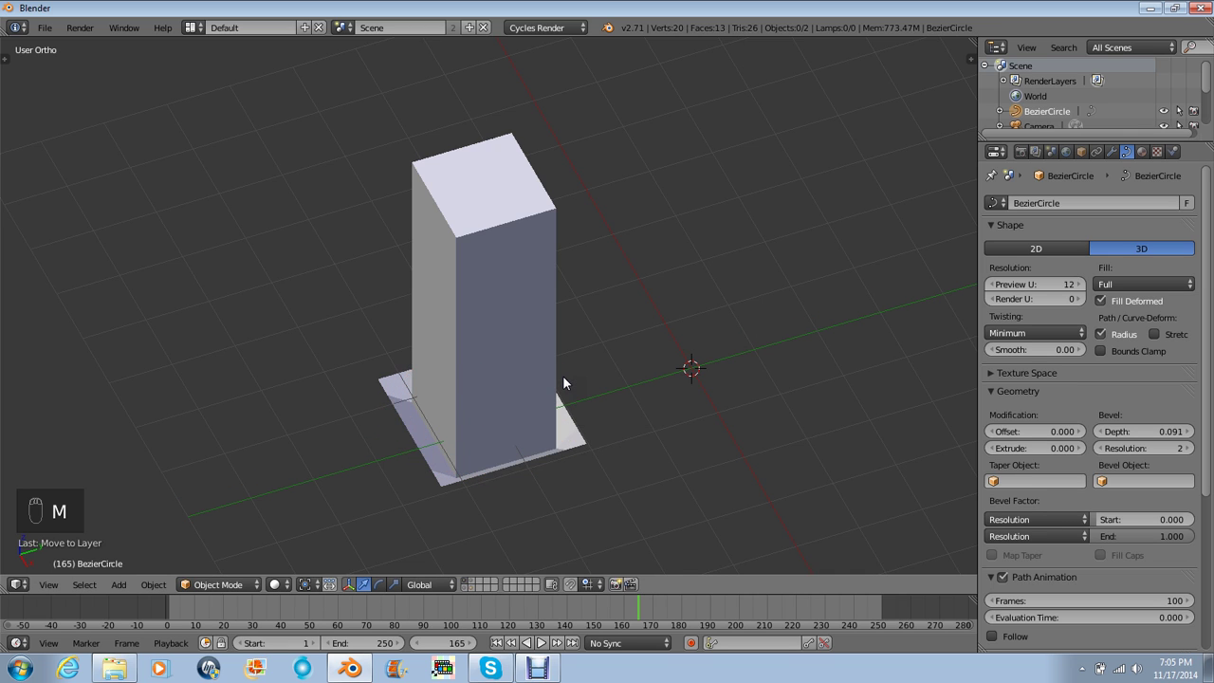
{"action": "key", "text": "alt+2"}
{"action": "key", "text": "KP_1"}
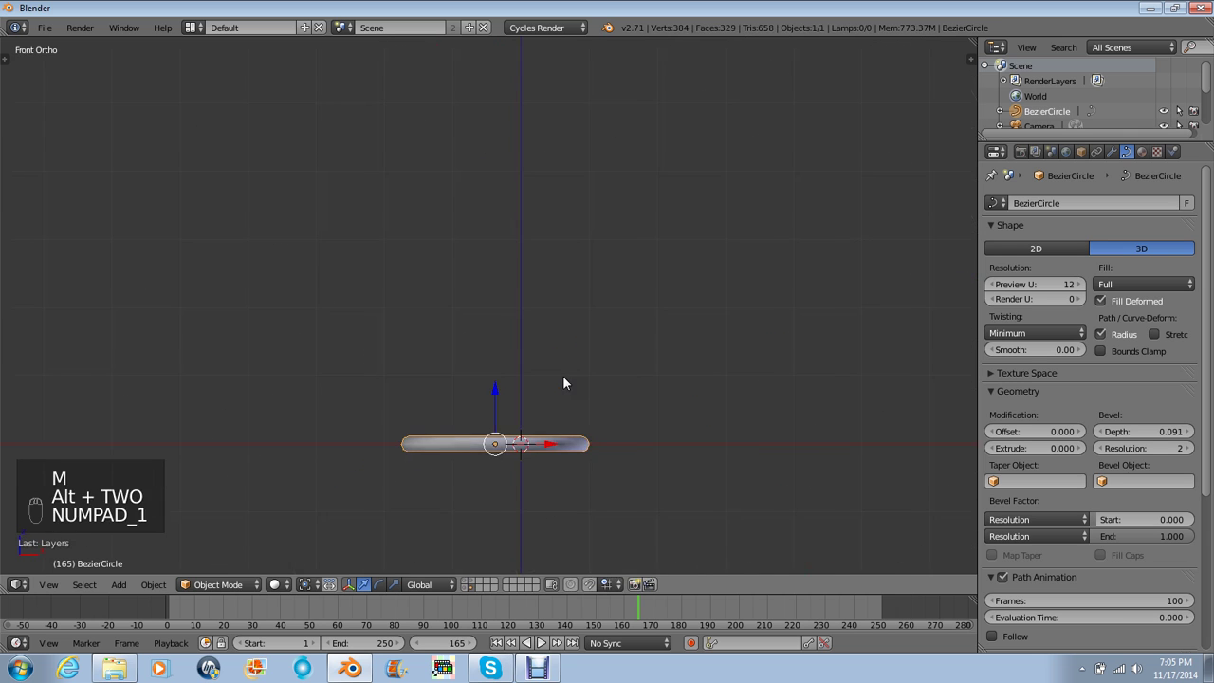
- Rotate the ring 90° about X and place it centred about 2.4 units above the 3D cursor
{"action": "type", "text": "rx90"}
{"action": "key", "text": "Return"}
{"action": "key", "text": "shift+s"}
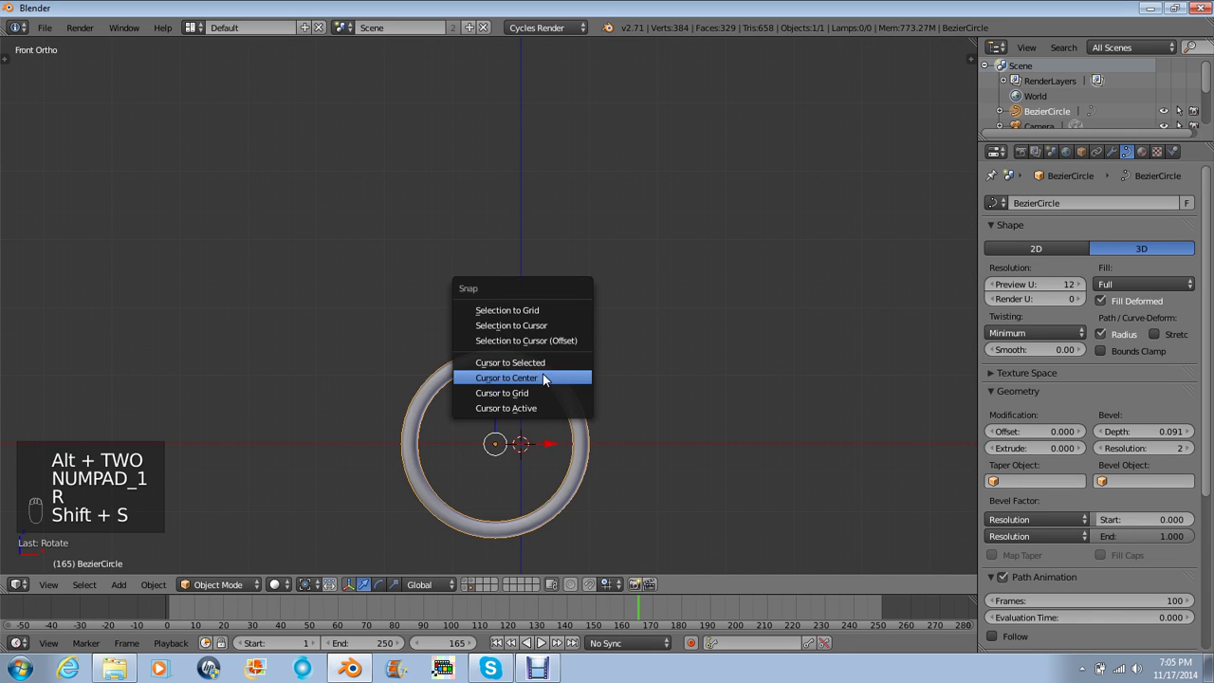
{"action": "left_click", "coordinate": [522, 326]}
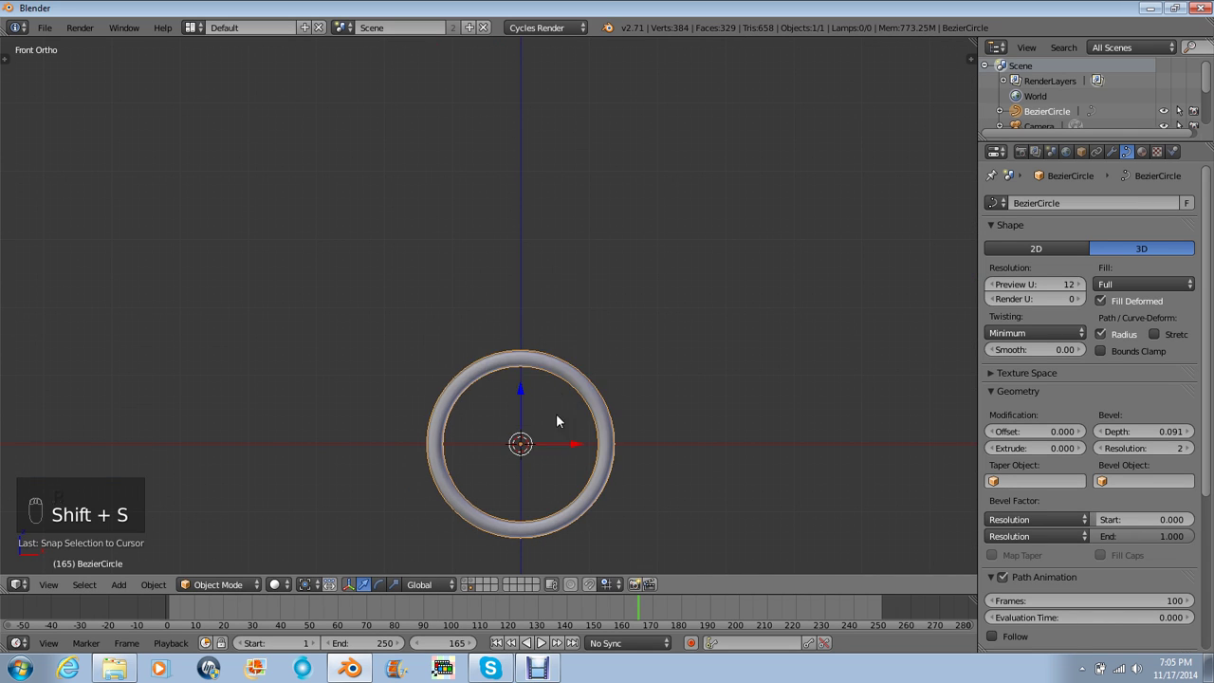
{"action": "key", "text": "g"}
{"action": "key", "text": "z"}
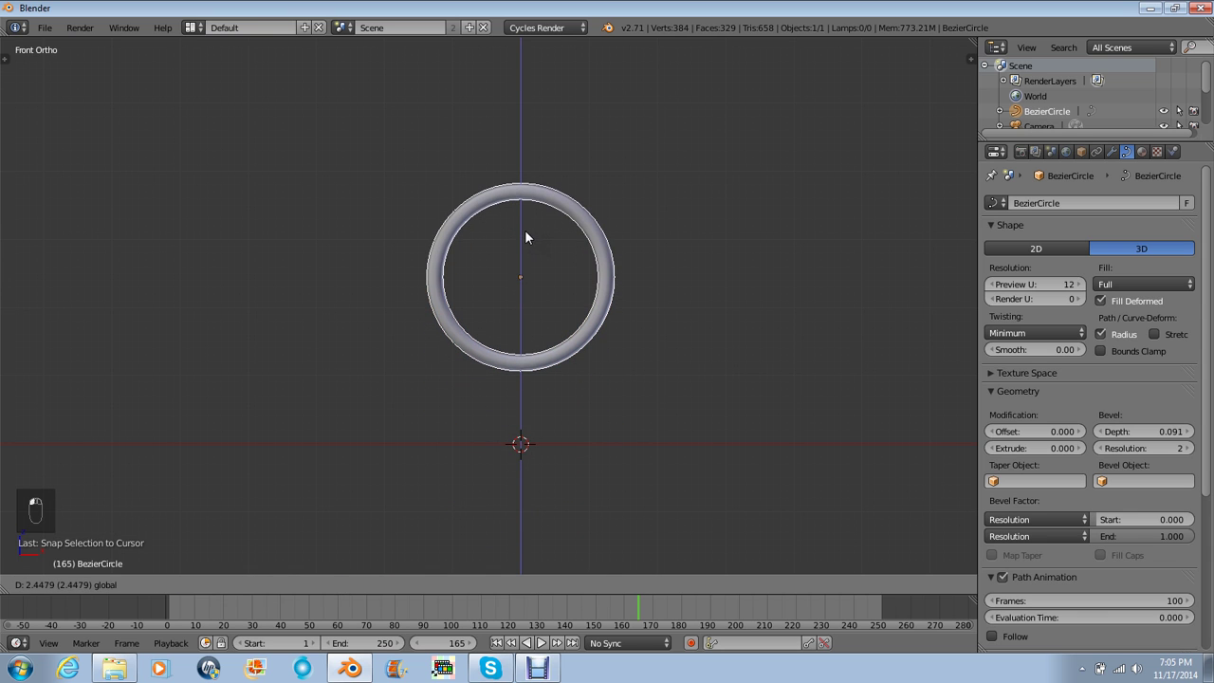
{"action": "left_click", "coordinate": [525, 229]}
{"action": "scroll", "coordinate": [645, 208], "scroll_direction": "up", "scroll_amount": 3}
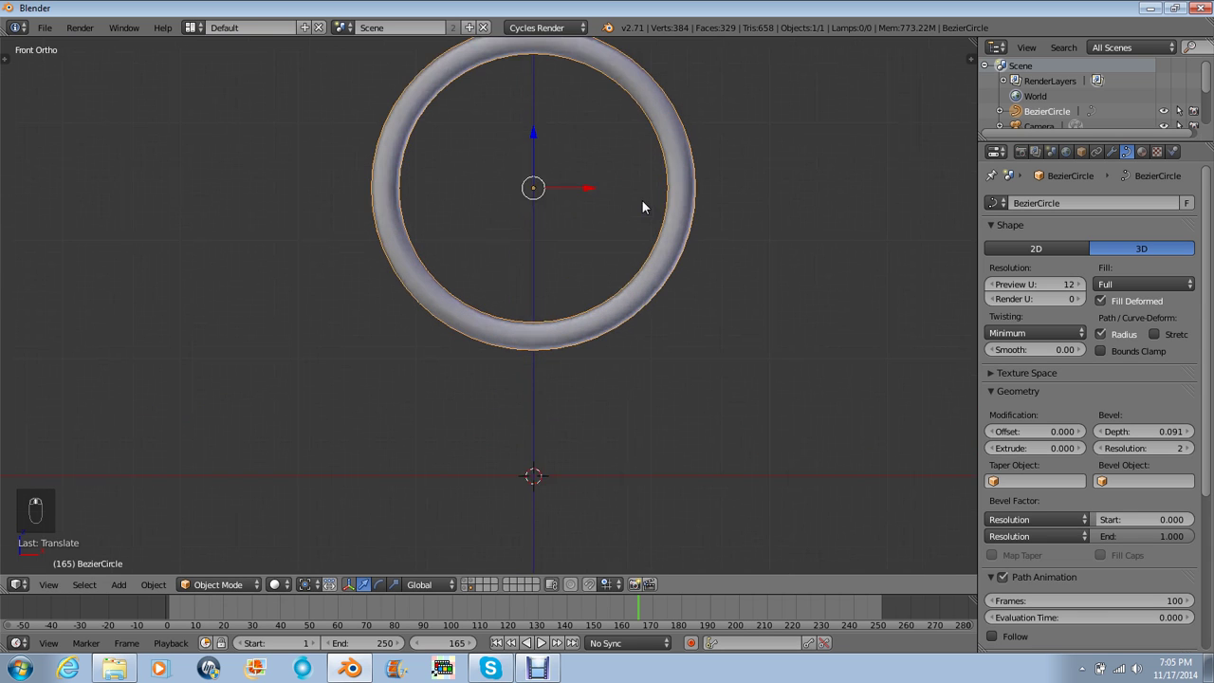
- Find the IvyGen add-on in the user preferences by searching for "ivy" and enable it
{"action": "key", "text": "ctrl+alt+u"}
{"action": "left_click", "coordinate": [621, 58]}
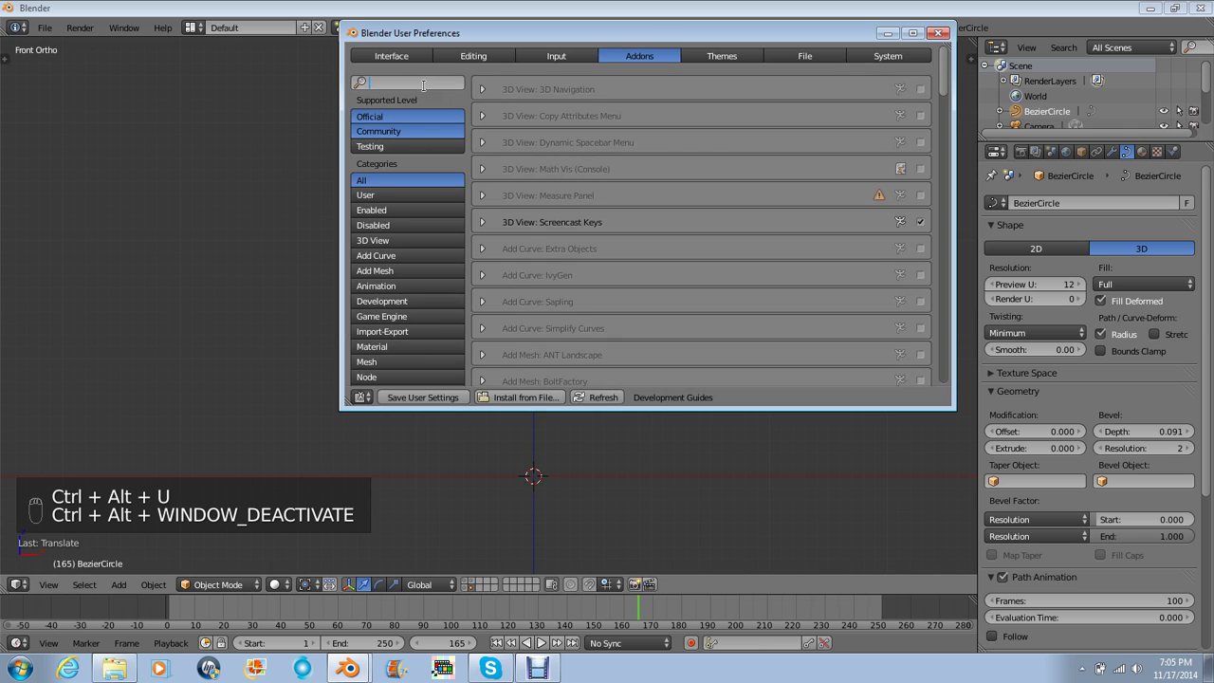
{"action": "type", "text": "ivy"}
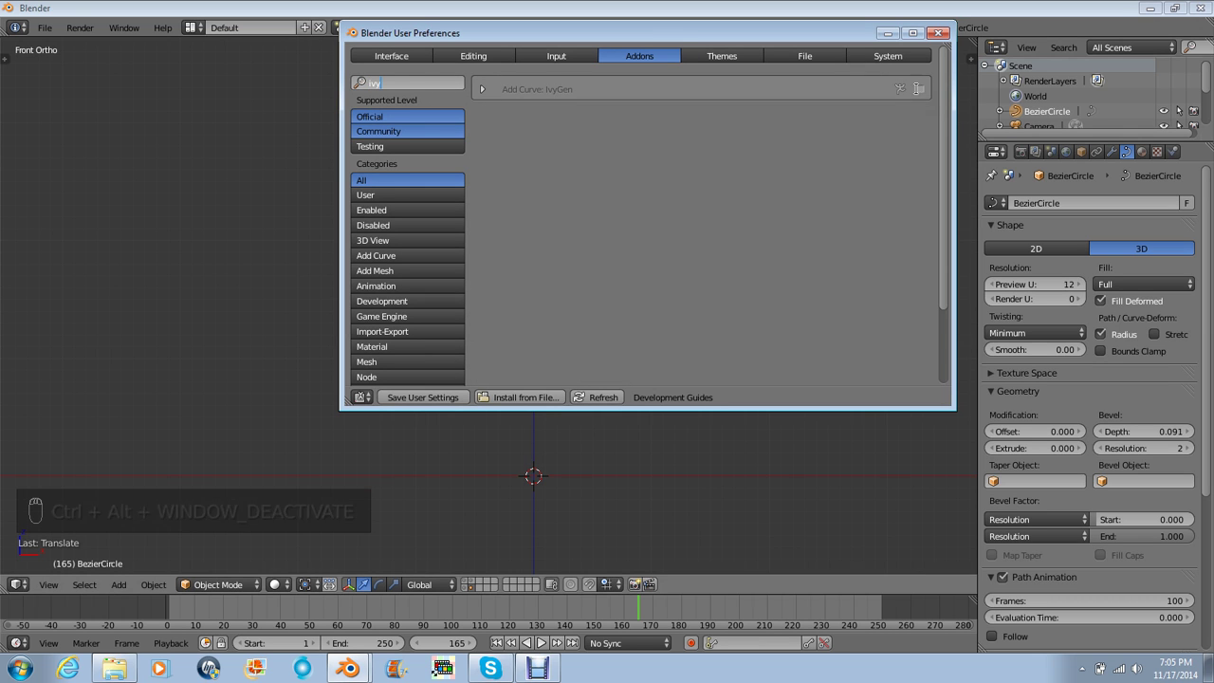
{"action": "key", "text": "Return"}
{"action": "left_click", "coordinate": [922, 89]}
{"action": "left_click", "coordinate": [938, 33]}
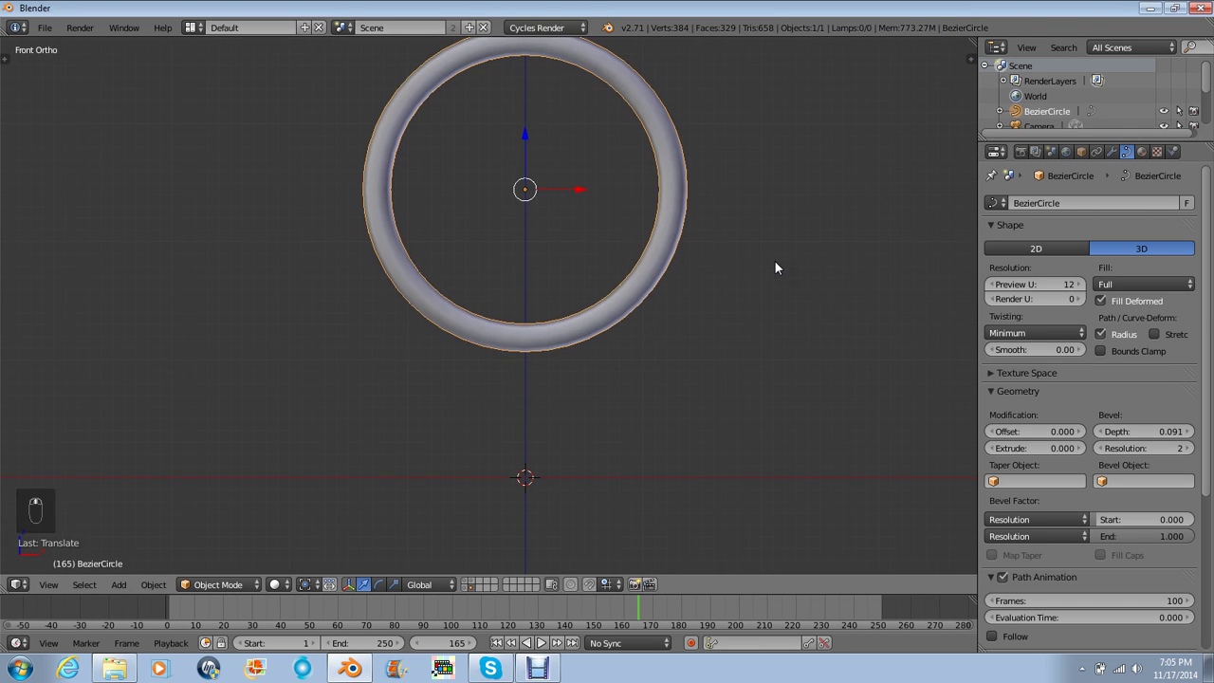
- Convert the ring curve to a mesh and add ivy to it with IvyGen
{"action": "key", "text": "alt+c"}
{"action": "left_click", "coordinate": [709, 306]}
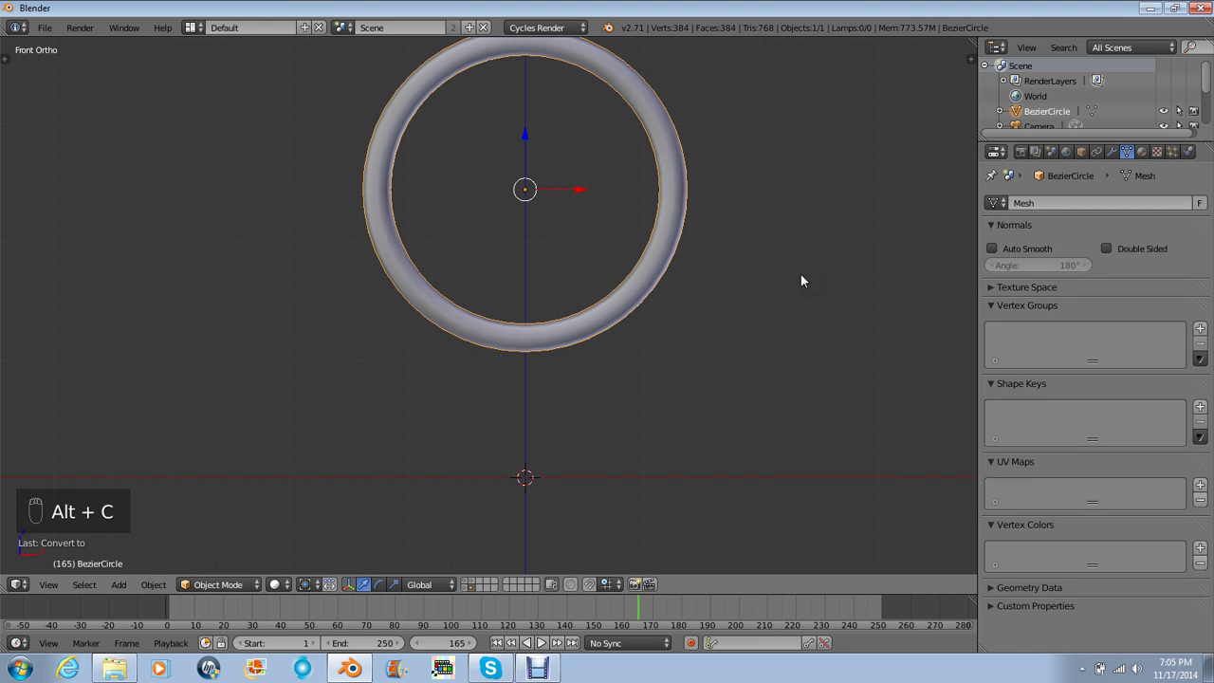
{"action": "key", "text": "t"}
{"action": "key", "text": "shift+a"}
{"action": "mouse_move", "coordinate": [629, 356]}
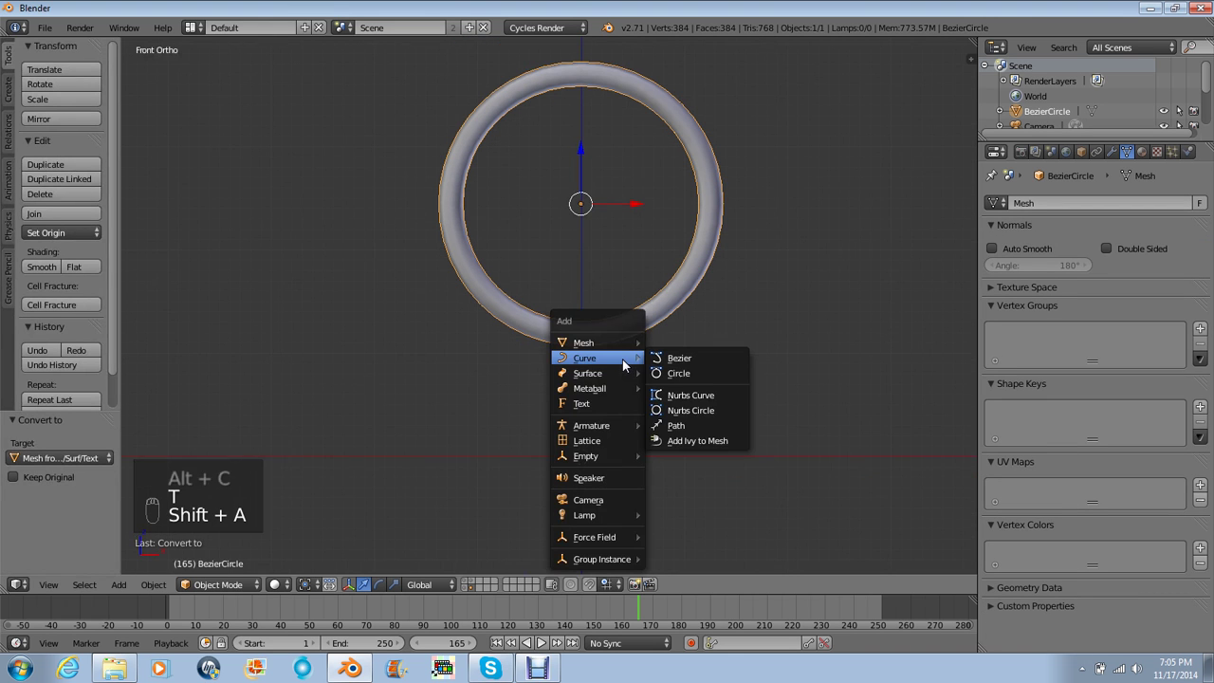
{"action": "left_click", "coordinate": [669, 438]}
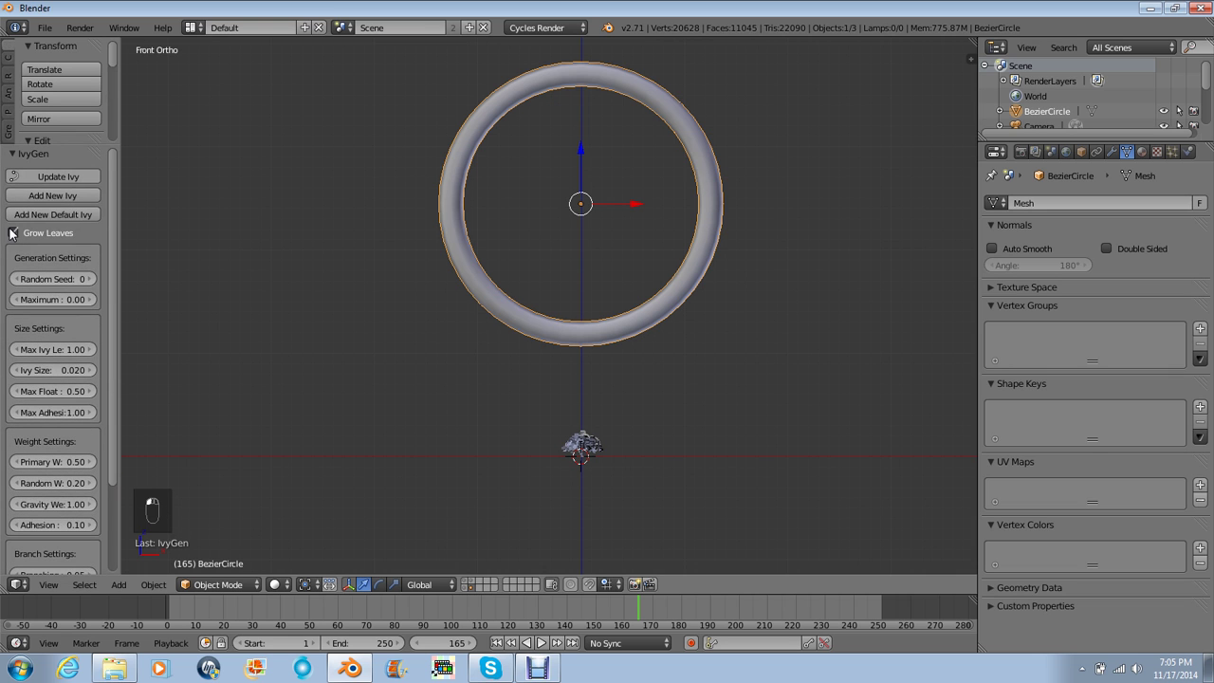
- Turn off Grow Leaves and set Max Ivy Length to 2, Max Float Length to 3 and Max Adhesion Length to 4
{"action": "left_click_drag", "start_coordinate": [119, 305], "coordinate": [178, 308]}
{"action": "left_click", "coordinate": [63, 349]}
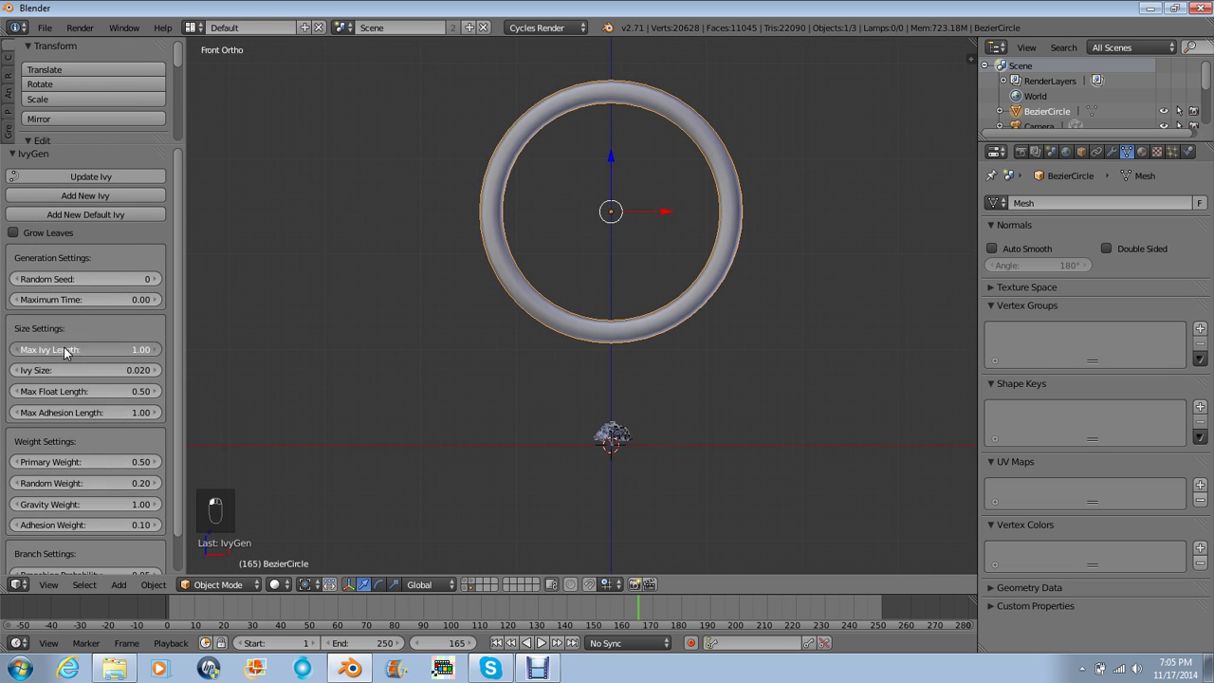
{"action": "key", "text": "Tab"}
{"action": "key", "text": "Tab"}
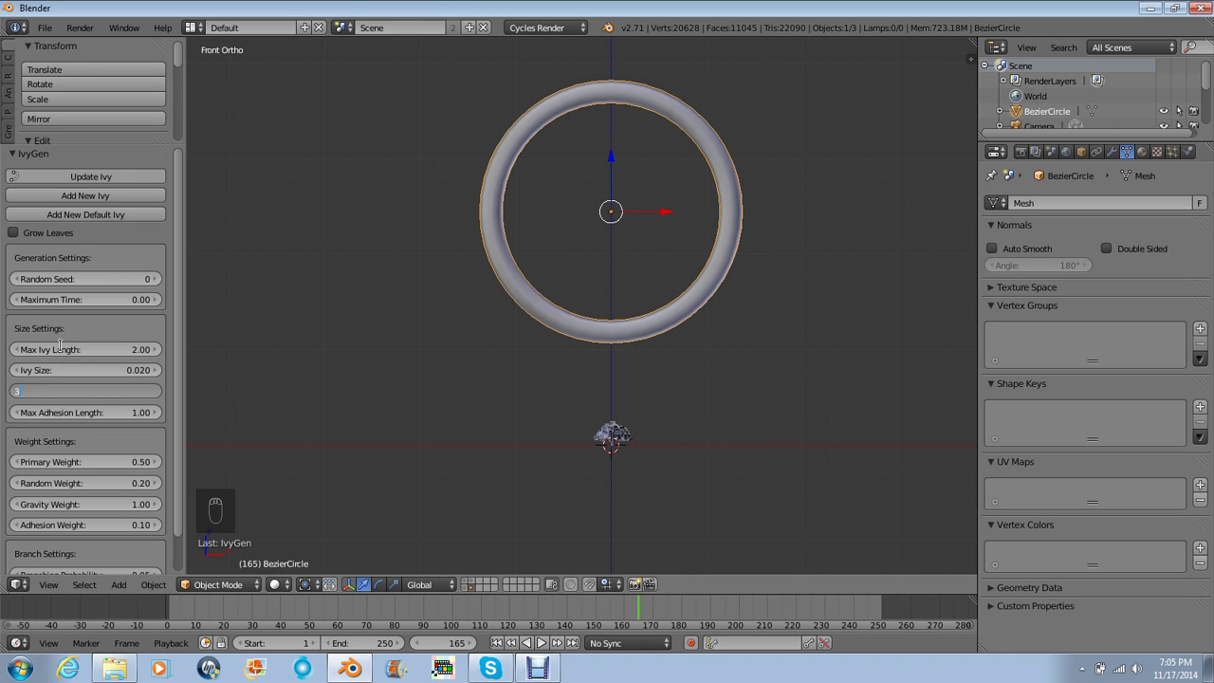
{"action": "key", "text": "Tab"}
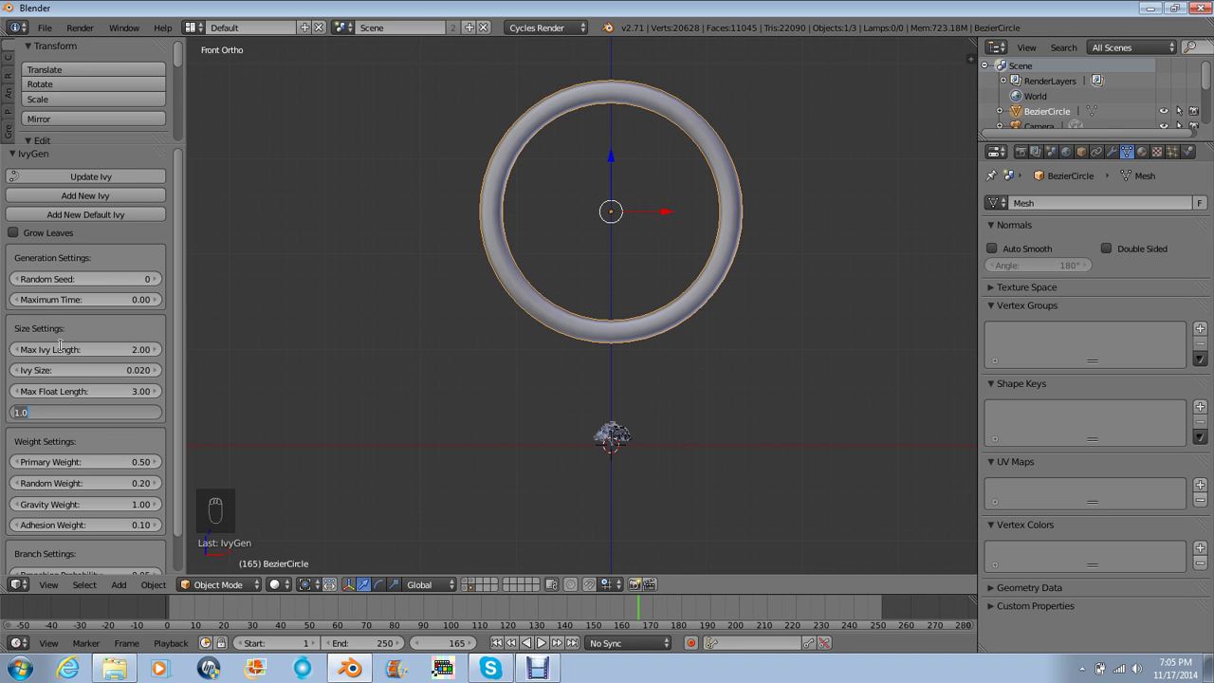
{"action": "type", "text": "4"}
{"action": "key", "text": "Return"}
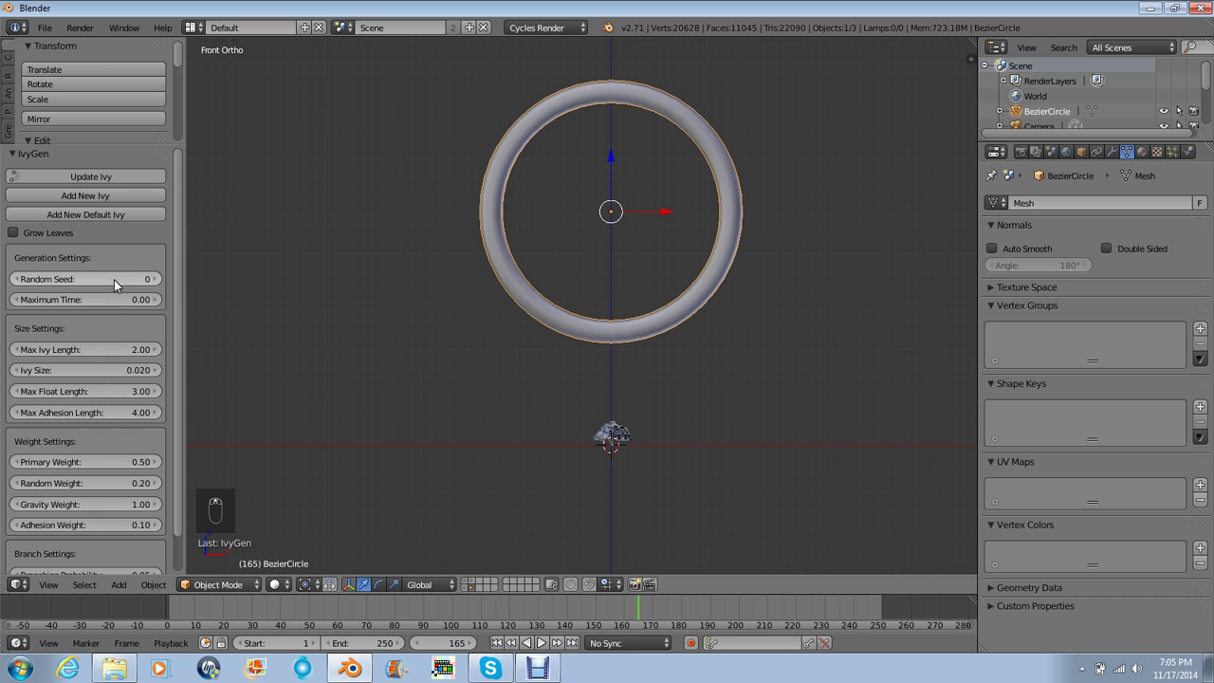
- Set the ivy's Gravity Weight to 0 and Adhesion Weight to 0.5 and regenerate it on the ring
{"action": "scroll", "coordinate": [105, 436], "scroll_direction": "down", "scroll_amount": 2}
{"action": "left_click", "coordinate": [87, 469]}
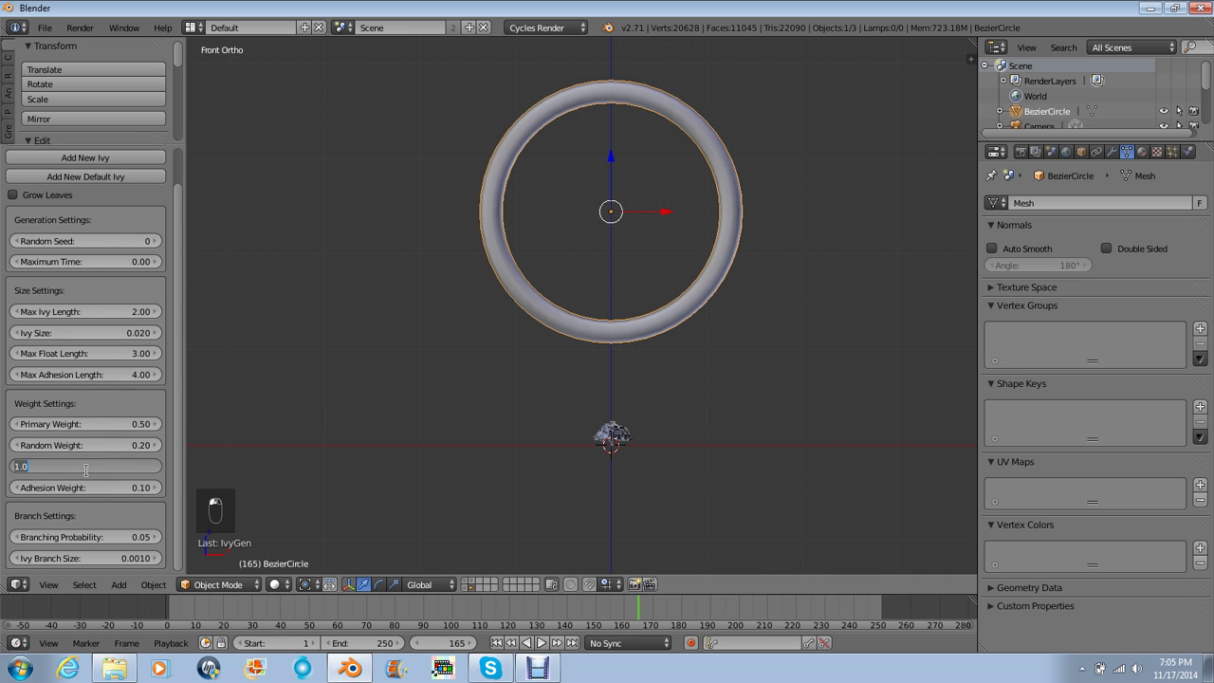
{"action": "type", "text": "0"}
{"action": "key", "text": "Return"}
{"action": "left_click", "coordinate": [88, 488]}
{"action": "type", "text": "0.5"}
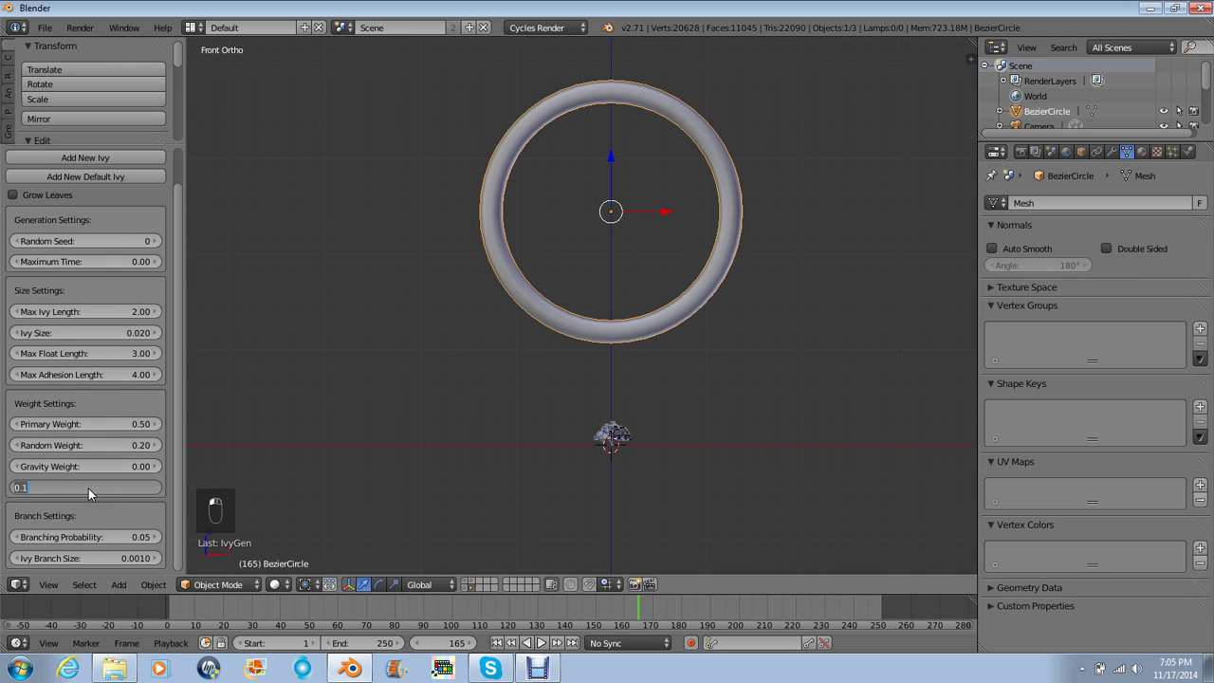
{"action": "key", "text": "Return"}
{"action": "scroll", "coordinate": [105, 159], "scroll_direction": "up", "scroll_amount": 2}
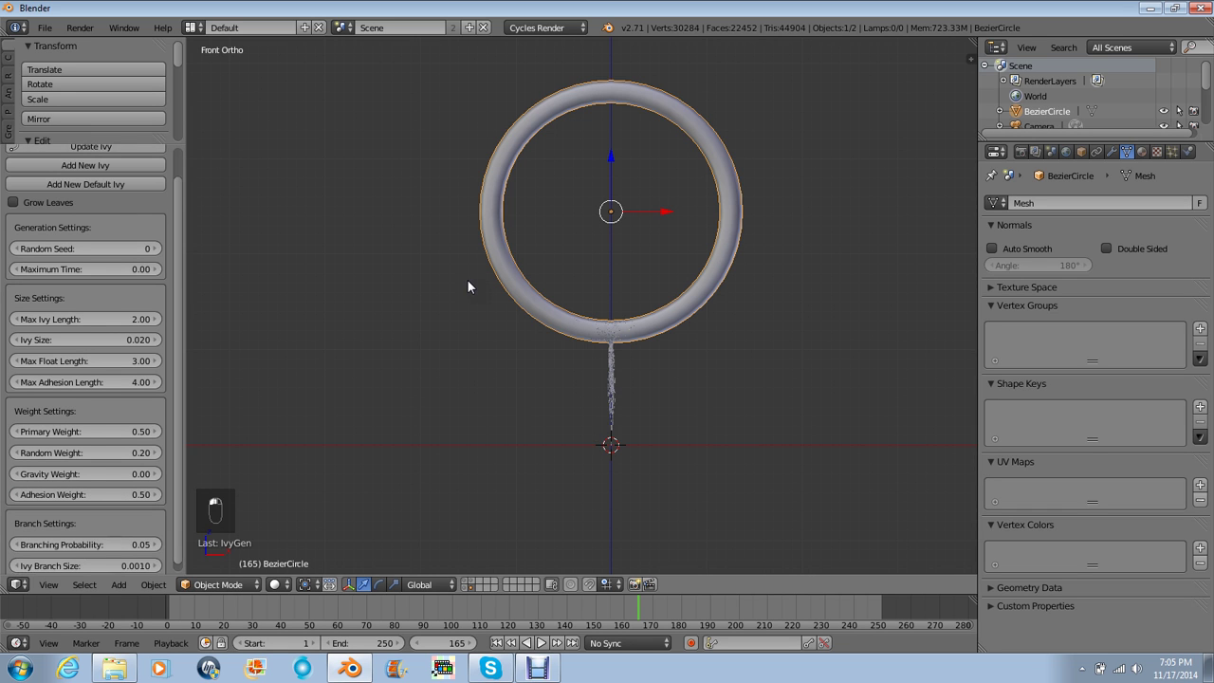
- Display the scene in wireframe, set Max Ivy Length to 6 and regenerate the ivy around the ring
{"action": "scroll", "coordinate": [601, 312], "scroll_direction": "up", "scroll_amount": 3}
{"action": "key", "text": "z"}
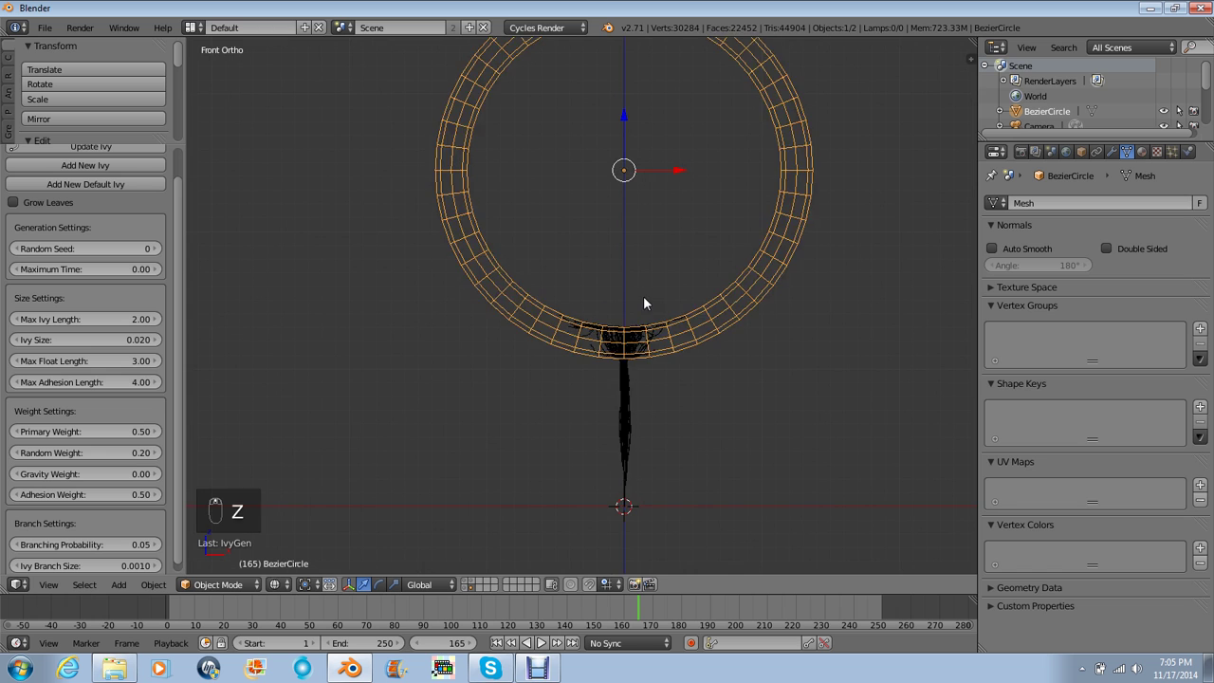
{"action": "scroll", "coordinate": [664, 313], "scroll_direction": "up", "scroll_amount": 2, "text": "shift"}
{"action": "scroll", "coordinate": [714, 328], "scroll_direction": "up", "scroll_amount": 6}
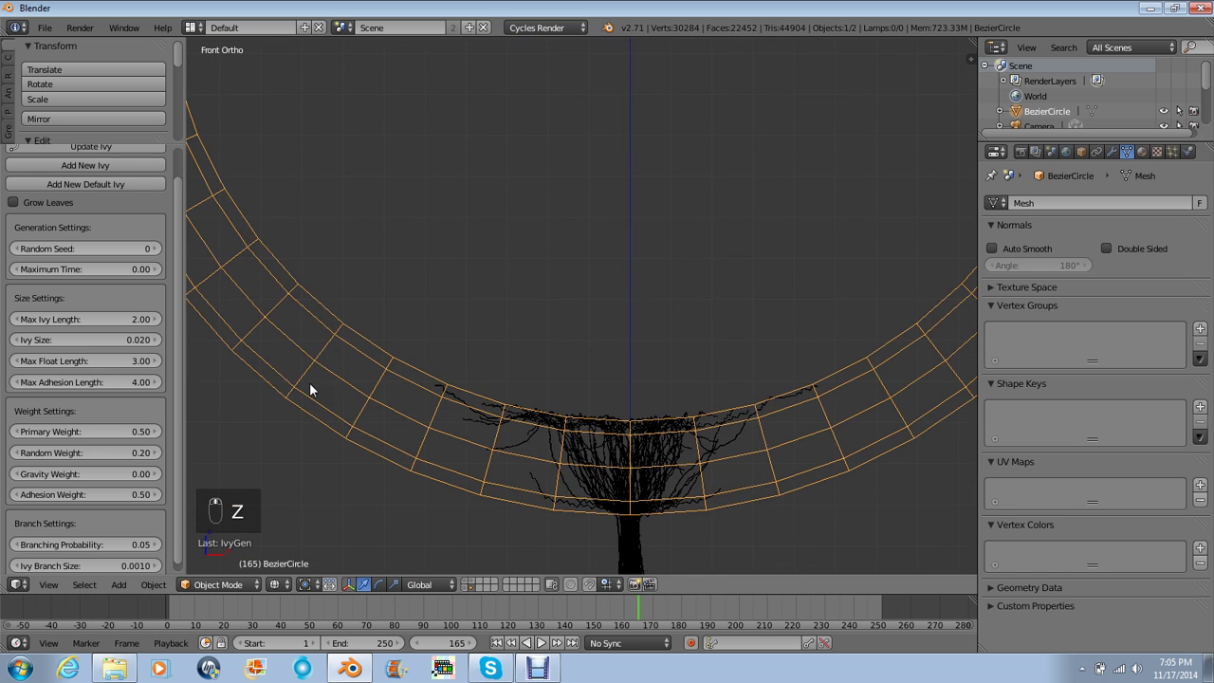
{"action": "left_click", "coordinate": [87, 319]}
{"action": "type", "text": "8"}
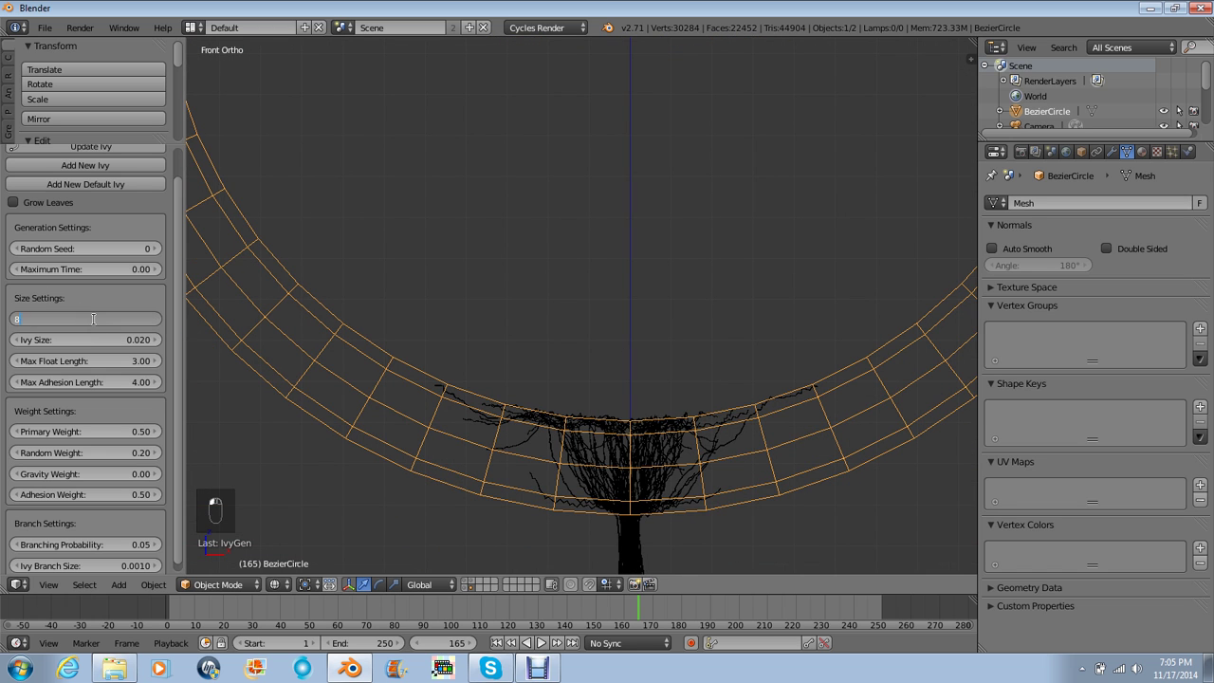
{"action": "type", "text": ".0"}
{"action": "key", "text": "Return"}
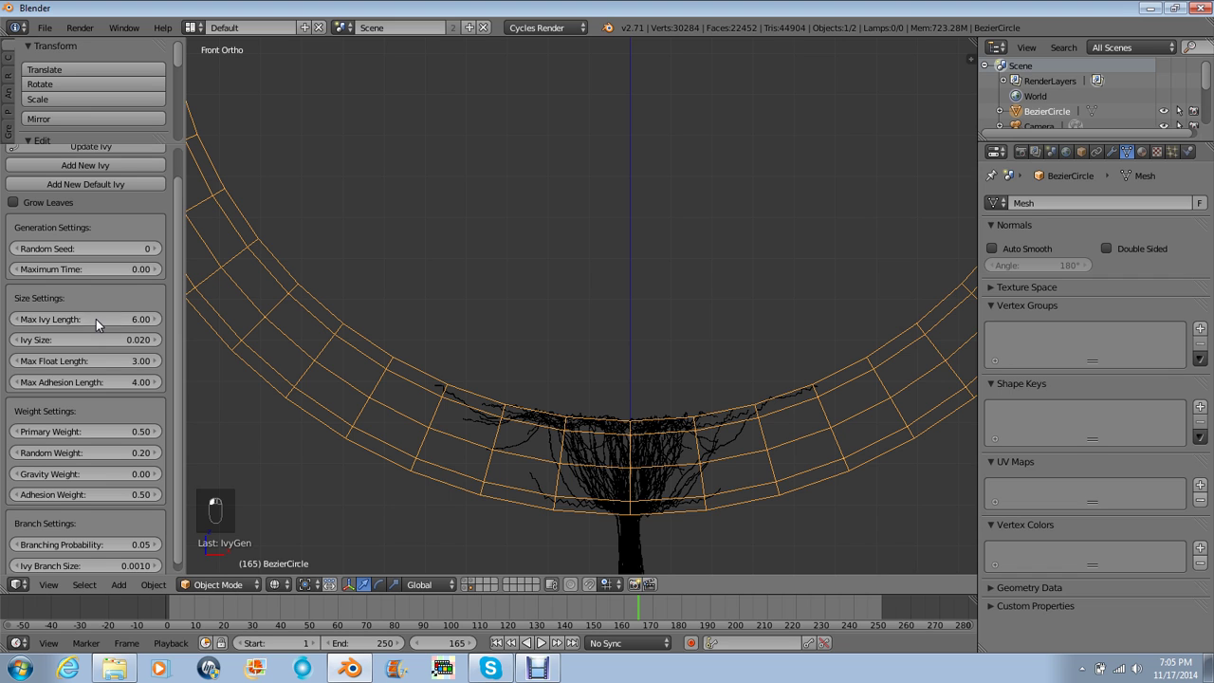
{"action": "scroll", "coordinate": [161, 209], "scroll_direction": "up", "scroll_amount": 2}
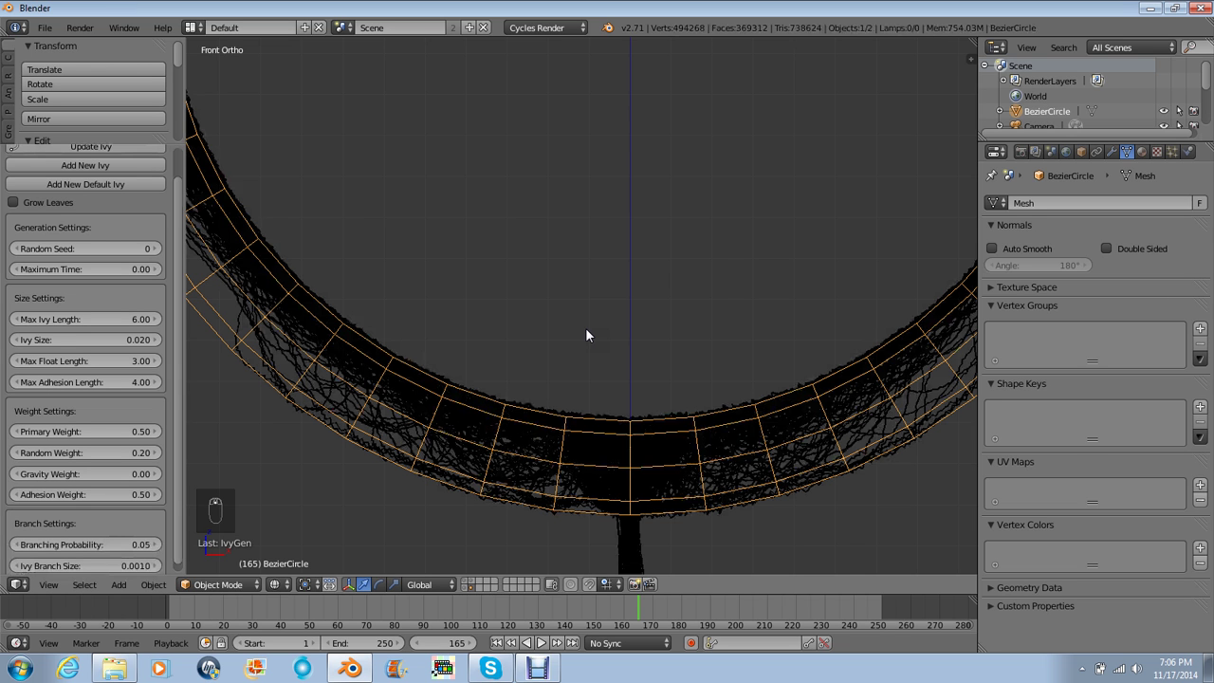
- Hide the ring mesh so only the ivy strands show, and switch the display back to solid shading
{"action": "scroll", "coordinate": [592, 290], "scroll_direction": "down", "scroll_amount": 5}
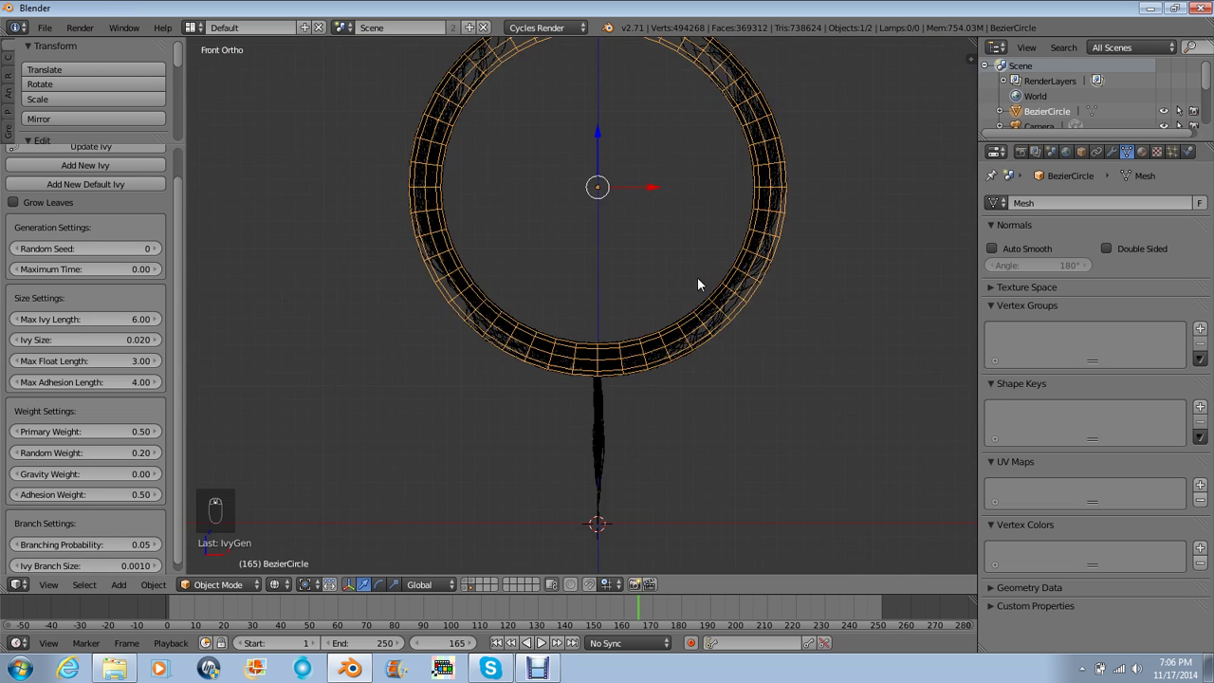
{"action": "middle_click_drag", "start_coordinate": [697, 278], "coordinate": [661, 331], "text": "shift"}
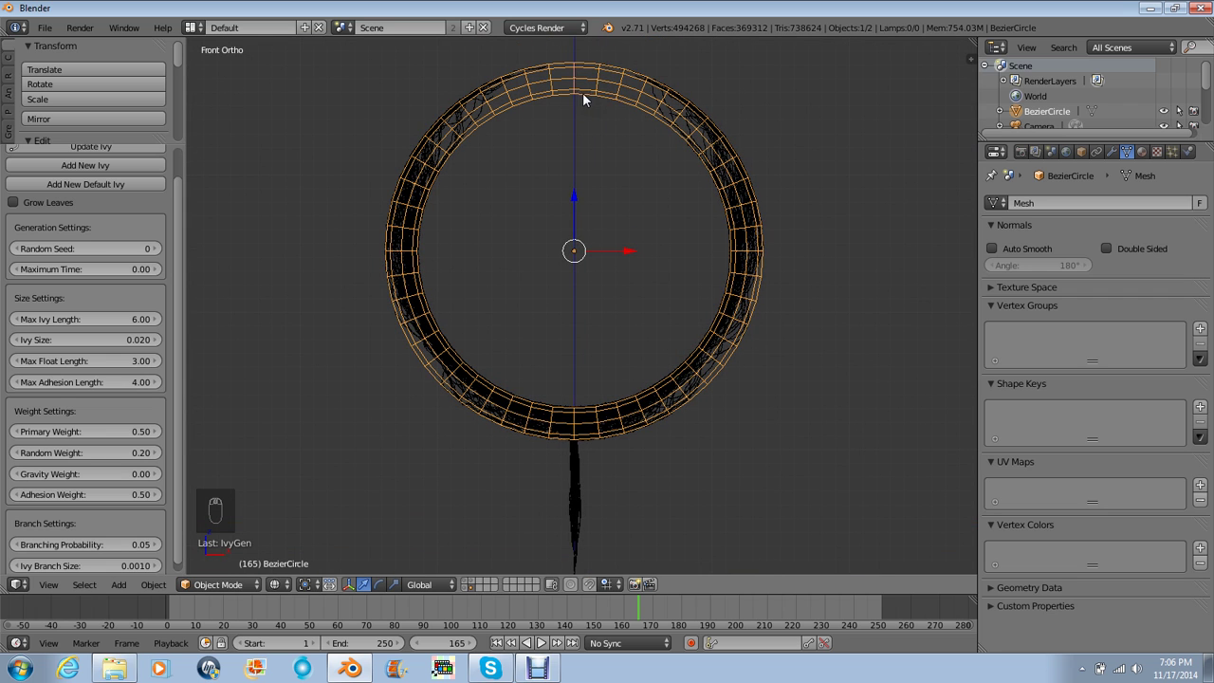
{"action": "key", "text": "h"}
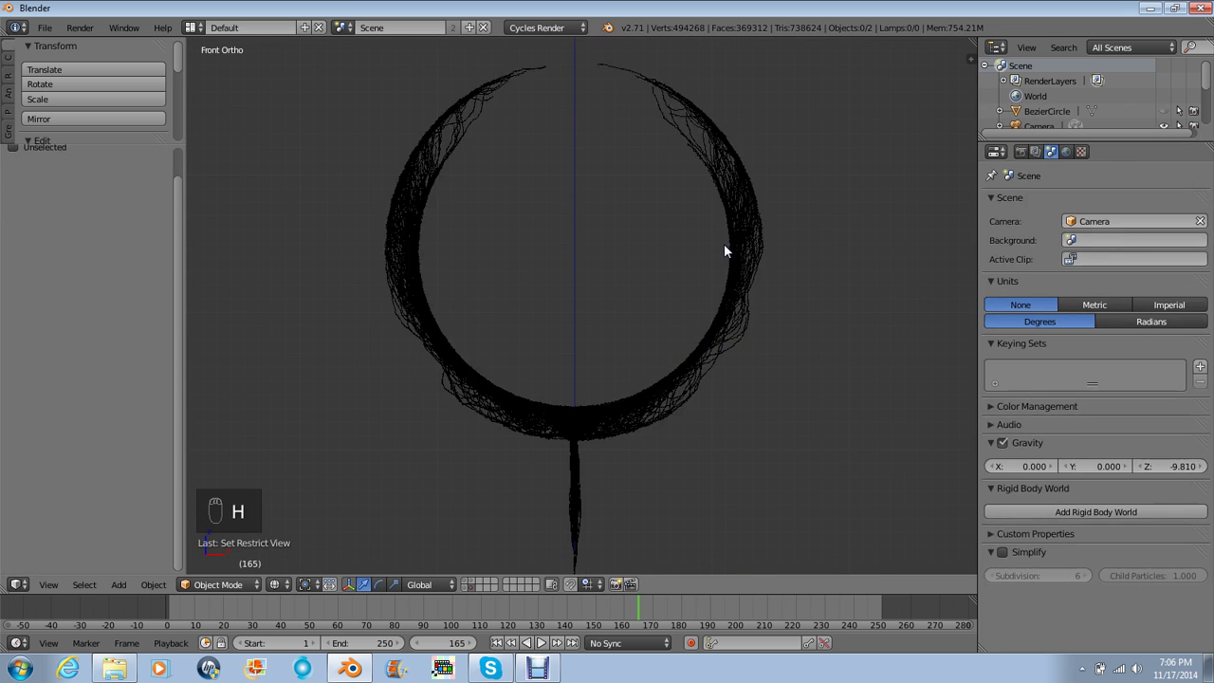
{"action": "key", "text": "z"}
{"action": "middle_click_drag", "start_coordinate": [701, 227], "coordinate": [623, 212]}
- Thin out the ivy curve by selecting many linked strands along both sides of the ring and deleting their vertices
{"action": "key", "text": "Tab"}
{"action": "key", "text": "a"}
{"action": "key", "text": "a"}
{"action": "key", "text": "a"}
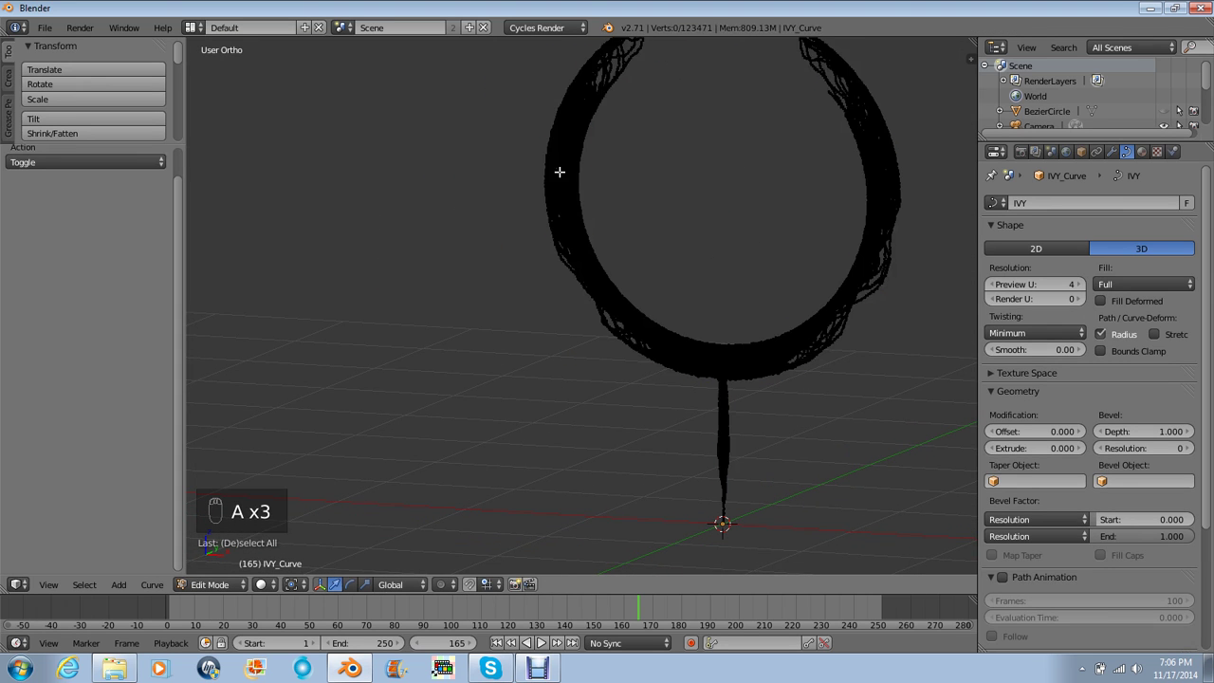
{"action": "key", "text": "l"}
{"action": "key", "text": "l"}
{"action": "key", "text": "l"}
{"action": "key", "text": "l"}
{"action": "key", "text": "l"}
{"action": "key", "text": "l"}
{"action": "key", "text": "l"}
{"action": "key", "text": "l"}
{"action": "key", "text": "l"}
{"action": "key", "text": "l"}
{"action": "key", "text": "l"}
{"action": "key", "text": "l"}
{"action": "key", "text": "l"}
{"action": "key", "text": "l"}
{"action": "key", "text": "l"}
{"action": "key", "text": "l"}
{"action": "key", "text": "l"}
{"action": "key", "text": "l"}
{"action": "key", "text": "l"}
{"action": "key", "text": "l"}
{"action": "key", "text": "l"}
{"action": "key", "text": "l"}
{"action": "key", "text": "l"}
{"action": "key", "text": "l"}
{"action": "key", "text": "l"}
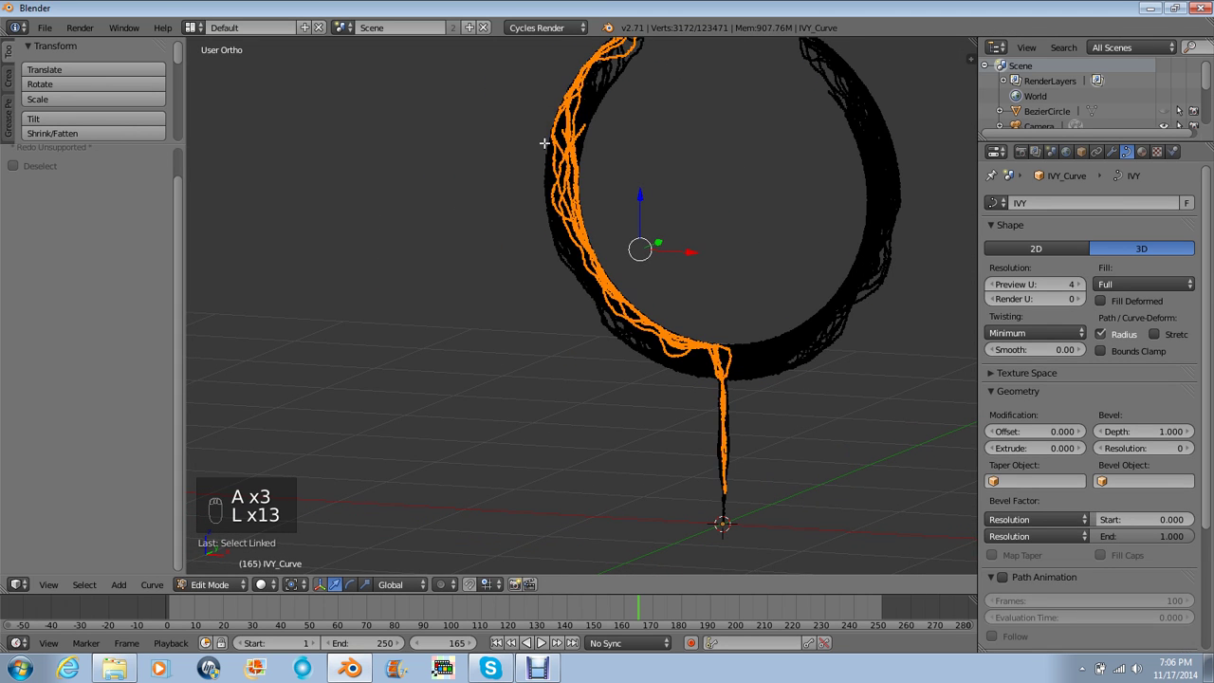
{"action": "key", "text": "l"}
{"action": "key", "text": "l"}
{"action": "key", "text": "l"}
{"action": "key", "text": "l"}
{"action": "key", "text": "l"}
{"action": "key", "text": "l"}
{"action": "key", "text": "l"}
{"action": "key", "text": "l"}
{"action": "key", "text": "l"}
{"action": "key", "text": "l"}
{"action": "key", "text": "l"}
{"action": "key", "text": "l"}
{"action": "key", "text": "l"}
{"action": "key", "text": "l"}
{"action": "key", "text": "l"}
{"action": "key", "text": "l"}
{"action": "key", "text": "l"}
{"action": "key", "text": "l"}
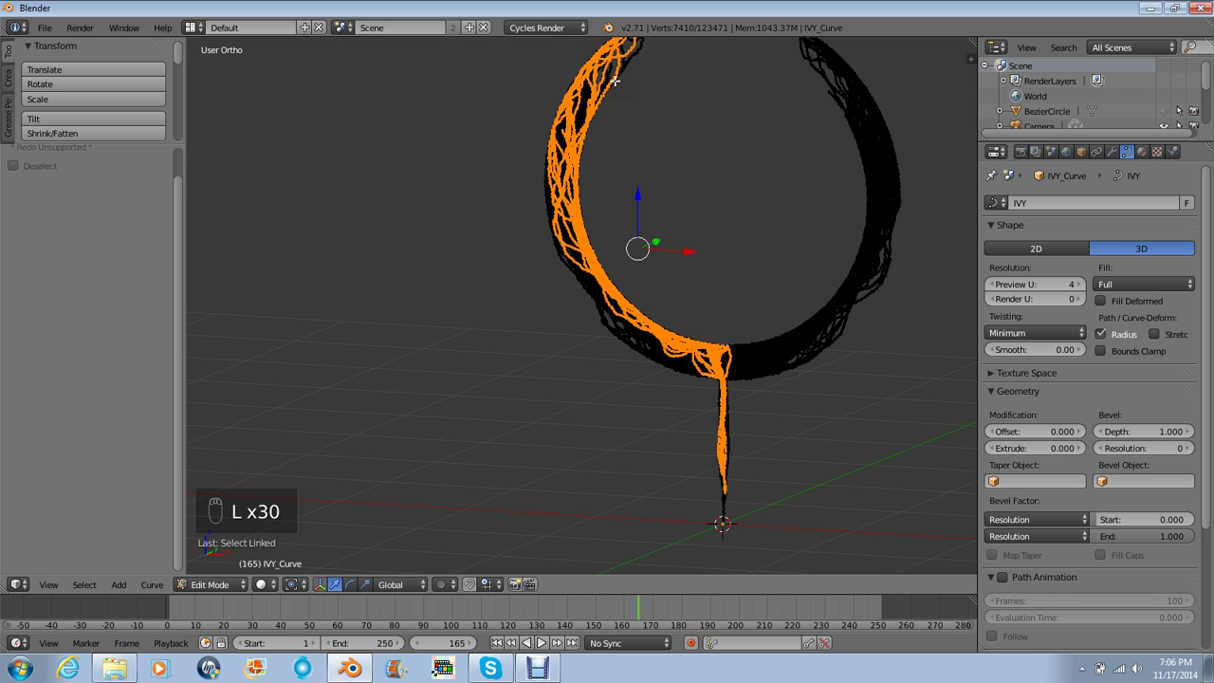
{"action": "key", "text": "l"}
{"action": "key", "text": "l"}
{"action": "key", "text": "l"}
{"action": "key", "text": "l"}
{"action": "key", "text": "l"}
{"action": "key", "text": "l"}
{"action": "key", "text": "l"}
{"action": "key", "text": "l"}
{"action": "key", "text": "l"}
{"action": "key", "text": "l"}
{"action": "key", "text": "l"}
{"action": "key", "text": "l"}
{"action": "key", "text": "l"}
{"action": "key", "text": "l"}
{"action": "key", "text": "l"}
{"action": "key", "text": "l"}
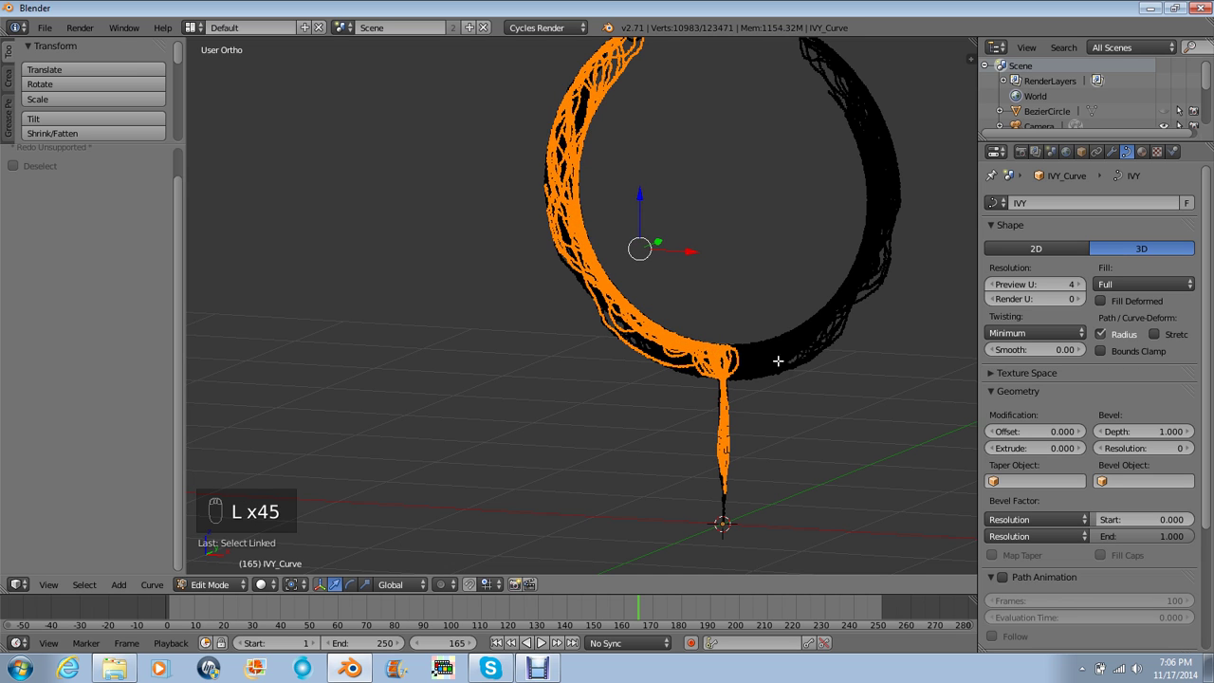
{"action": "key", "text": "l"}
{"action": "key", "text": "l"}
{"action": "key", "text": "l"}
{"action": "key", "text": "l"}
{"action": "key", "text": "l"}
{"action": "key", "text": "l"}
{"action": "key", "text": "l"}
{"action": "key", "text": "l"}
{"action": "key", "text": "l"}
{"action": "key", "text": "l"}
{"action": "key", "text": "l"}
{"action": "key", "text": "l"}
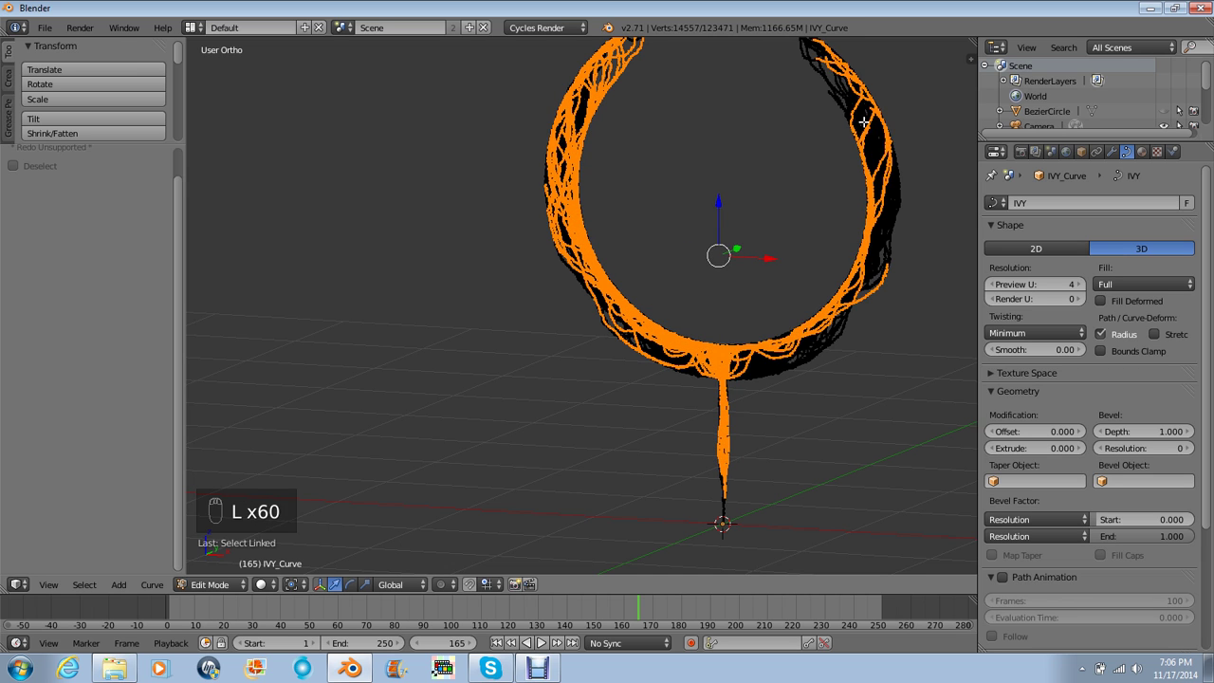
{"action": "key", "text": "l"}
{"action": "key", "text": "l"}
{"action": "key", "text": "l"}
{"action": "key", "text": "l"}
{"action": "key", "text": "l"}
{"action": "key", "text": "l"}
{"action": "key", "text": "l"}
{"action": "key", "text": "l"}
{"action": "key", "text": "l"}
{"action": "key", "text": "l"}
{"action": "key", "text": "l"}
{"action": "key", "text": "l"}
{"action": "key", "text": "l"}
{"action": "key", "text": "l"}
{"action": "key", "text": "l"}
{"action": "key", "text": "l"}
{"action": "key", "text": "l"}
{"action": "key", "text": "l"}
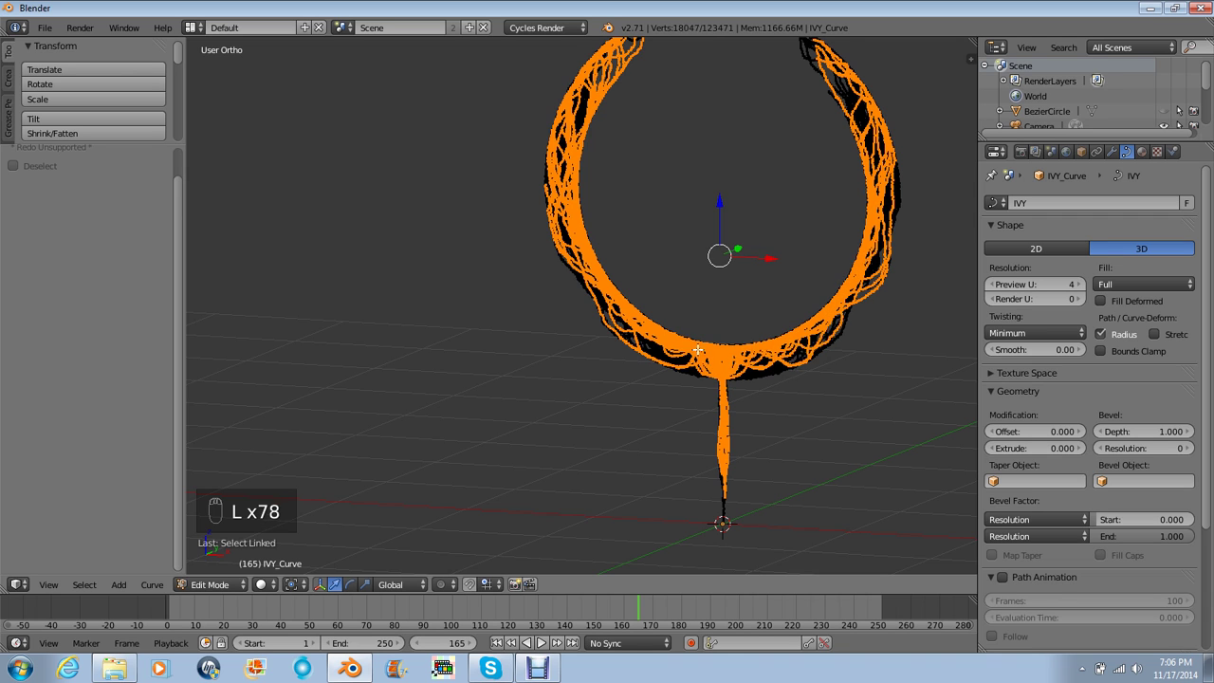
{"action": "key", "text": "l"}
{"action": "key", "text": "l"}
{"action": "key", "text": "l"}
{"action": "key", "text": "l"}
{"action": "key", "text": "l"}
{"action": "key", "text": "l"}
{"action": "key", "text": "l"}
{"action": "key", "text": "l"}
{"action": "key", "text": "l"}
{"action": "key", "text": "l"}
{"action": "key", "text": "l"}
{"action": "key", "text": "l"}
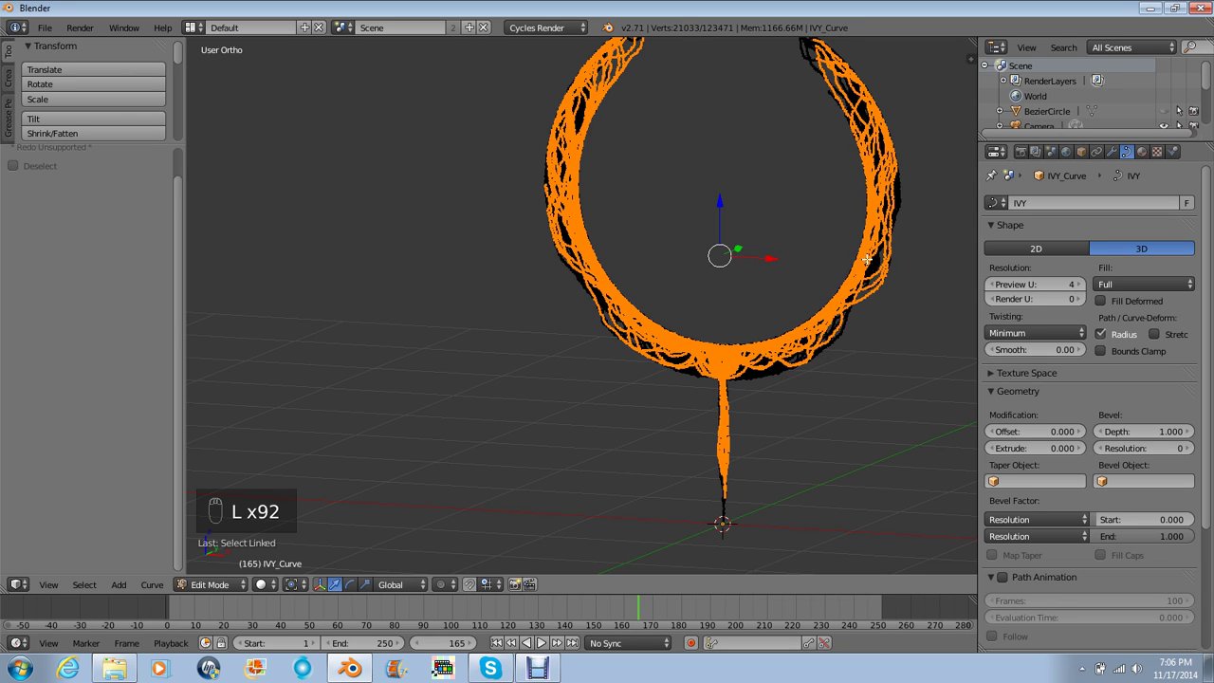
{"action": "key", "text": "x"}
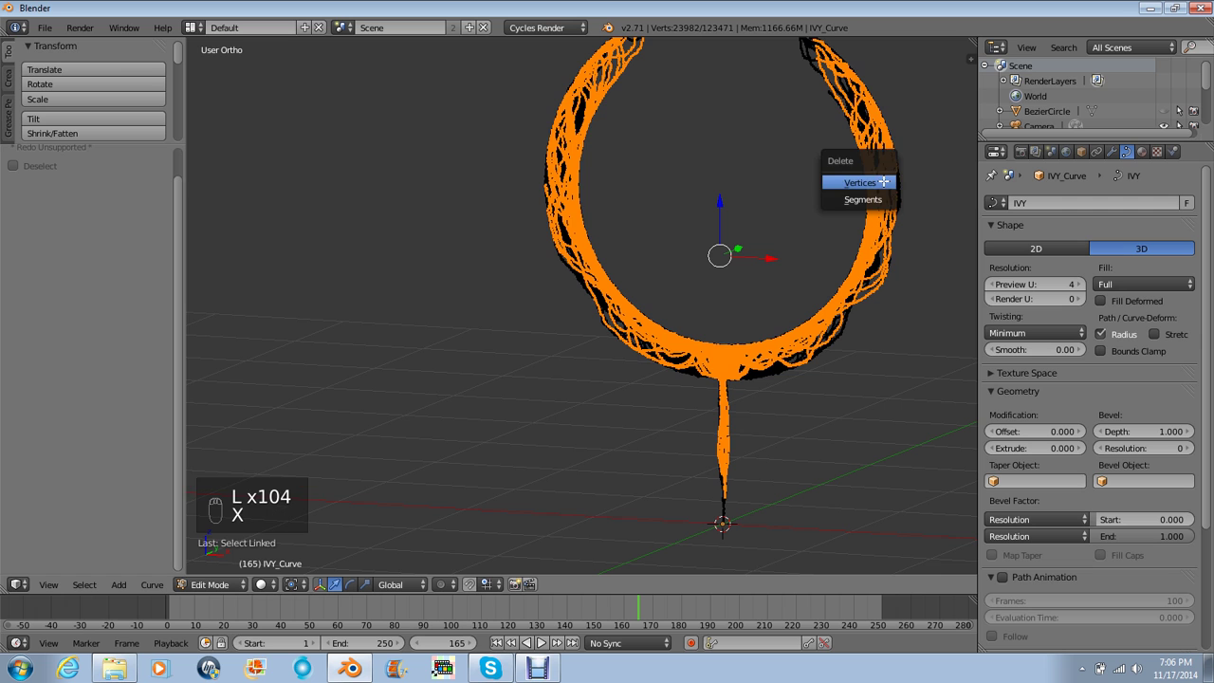
{"action": "left_click", "coordinate": [882, 181]}
{"action": "scroll", "coordinate": [812, 197], "scroll_direction": "down", "scroll_amount": 1}
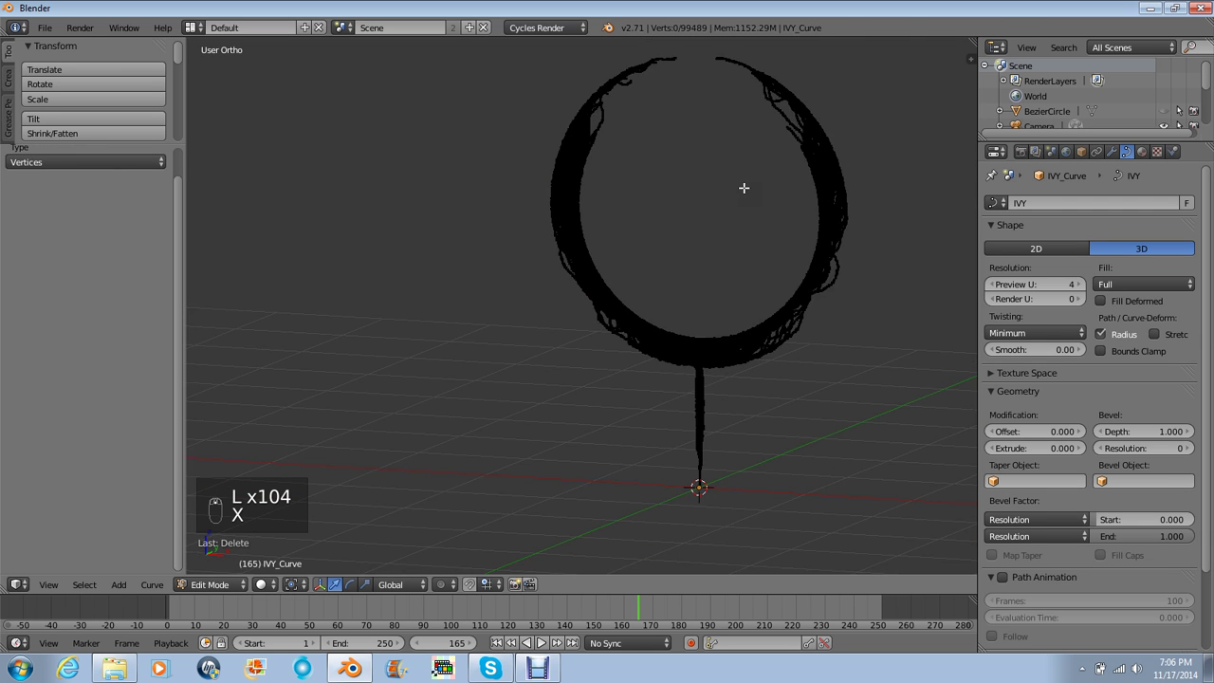
- Thin out the ivy curve further by selecting many linked strands around the ring and deleting their vertices
{"action": "key", "text": "Tab"}
{"action": "middle_click_drag", "start_coordinate": [743, 188], "coordinate": [786, 222]}
{"action": "key", "text": "Tab"}
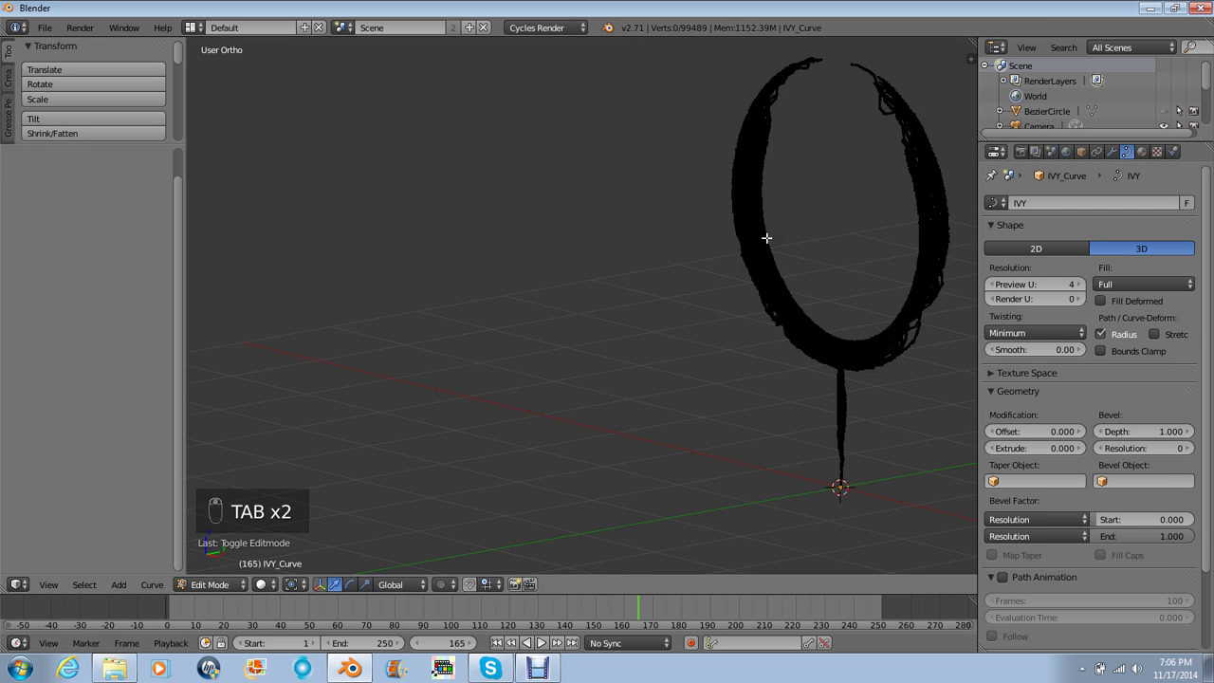
{"action": "key", "text": "l"}
{"action": "key", "text": "l"}
{"action": "key", "text": "l"}
{"action": "key", "text": "l"}
{"action": "key", "text": "l"}
{"action": "key", "text": "l"}
{"action": "key", "text": "l"}
{"action": "key", "text": "l"}
{"action": "key", "text": "l"}
{"action": "key", "text": "l"}
{"action": "key", "text": "l"}
{"action": "key", "text": "l"}
{"action": "key", "text": "l"}
{"action": "key", "text": "l"}
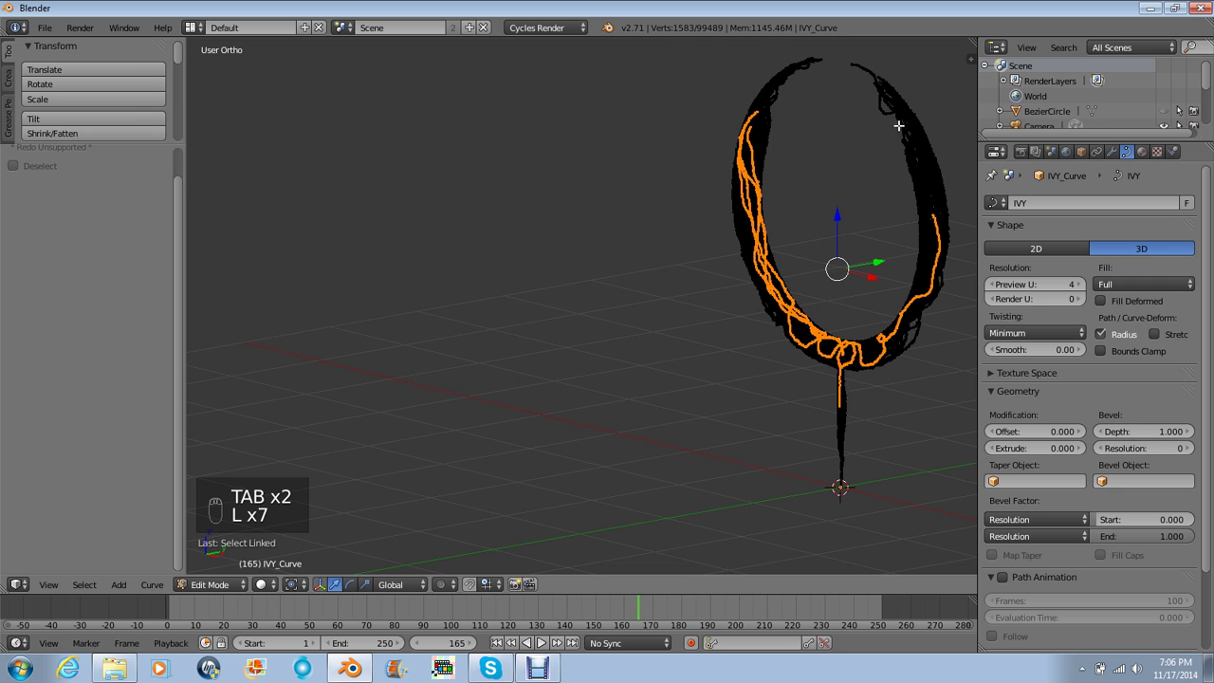
{"action": "key", "text": "l"}
{"action": "key", "text": "l"}
{"action": "key", "text": "l"}
{"action": "key", "text": "l"}
{"action": "key", "text": "l"}
{"action": "key", "text": "l"}
{"action": "key", "text": "l"}
{"action": "key", "text": "l"}
{"action": "key", "text": "l"}
{"action": "key", "text": "l"}
{"action": "key", "text": "l"}
{"action": "key", "text": "l"}
{"action": "key", "text": "l"}
{"action": "key", "text": "l"}
{"action": "key", "text": "l"}
{"action": "key", "text": "l"}
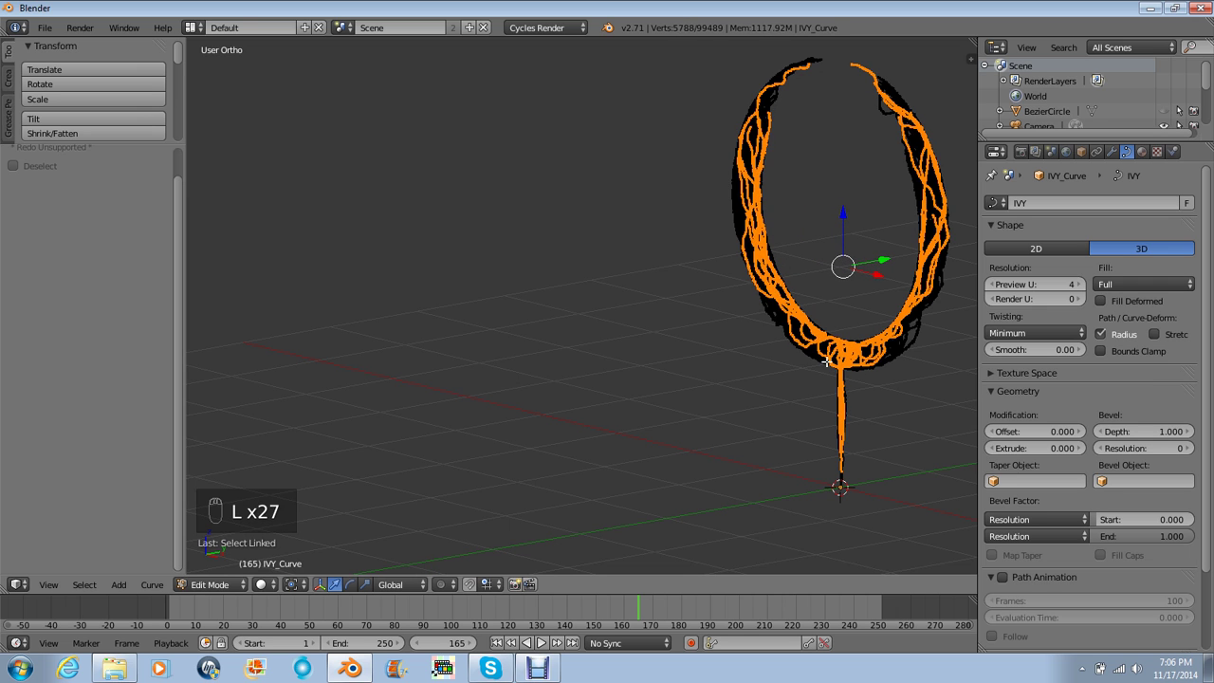
{"action": "key", "text": "l"}
{"action": "key", "text": "l"}
{"action": "key", "text": "l"}
{"action": "key", "text": "l"}
{"action": "key", "text": "l"}
{"action": "key", "text": "l"}
{"action": "key", "text": "l"}
{"action": "key", "text": "l"}
{"action": "key", "text": "l"}
{"action": "key", "text": "l"}
{"action": "key", "text": "l"}
{"action": "key", "text": "l"}
{"action": "key", "text": "l"}
{"action": "key", "text": "l"}
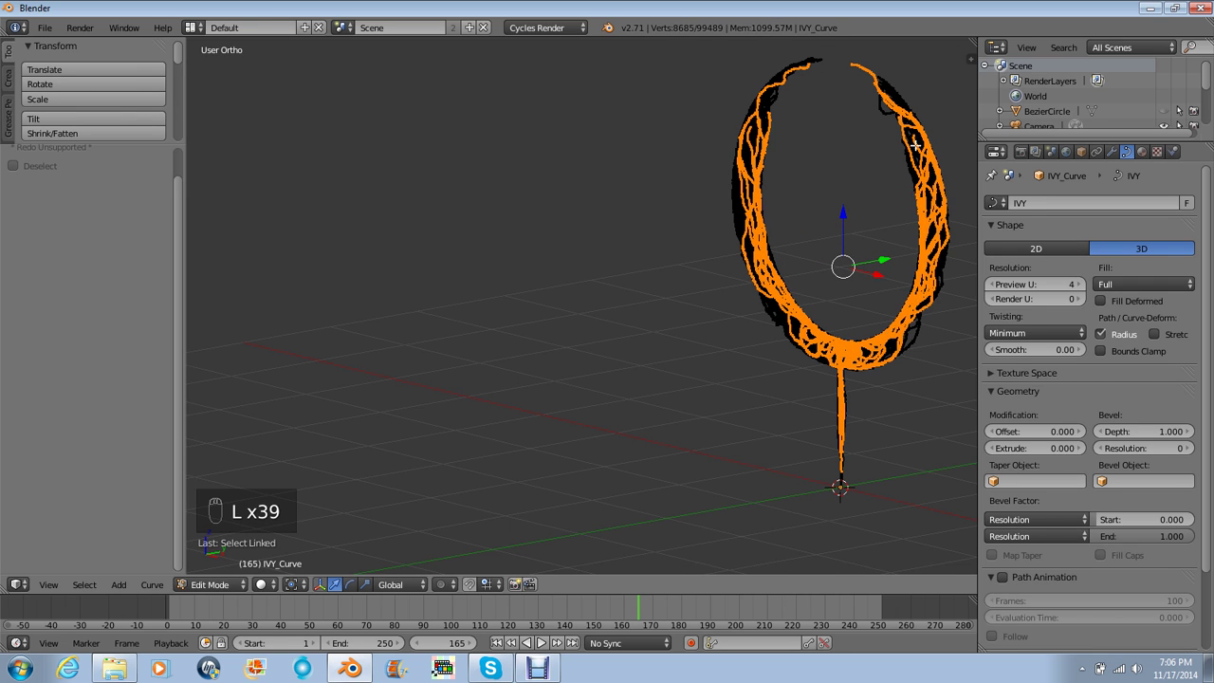
{"action": "key", "text": "l"}
{"action": "key", "text": "l"}
{"action": "key", "text": "l"}
{"action": "key", "text": "l"}
{"action": "key", "text": "l"}
{"action": "key", "text": "l"}
{"action": "key", "text": "l"}
{"action": "key", "text": "l"}
{"action": "key", "text": "l"}
{"action": "key", "text": "l"}
{"action": "key", "text": "l"}
{"action": "key", "text": "l"}
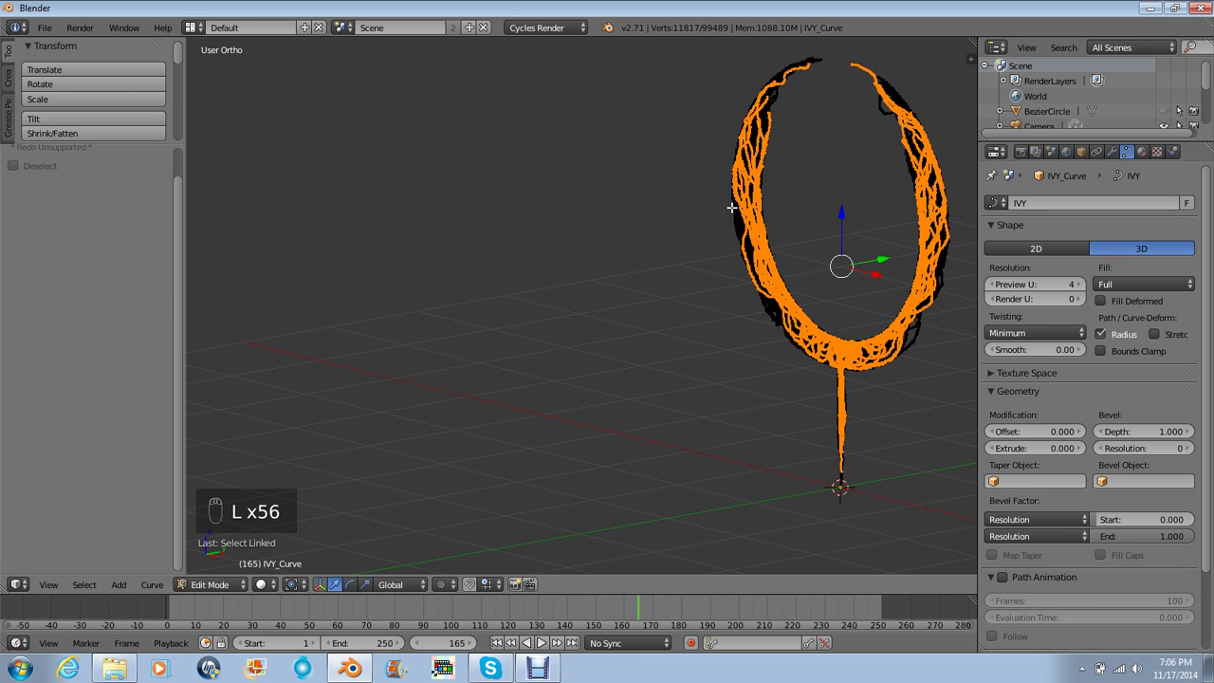
{"action": "key", "text": "x"}
{"action": "left_click", "coordinate": [739, 213]}
{"action": "key", "text": "Tab"}
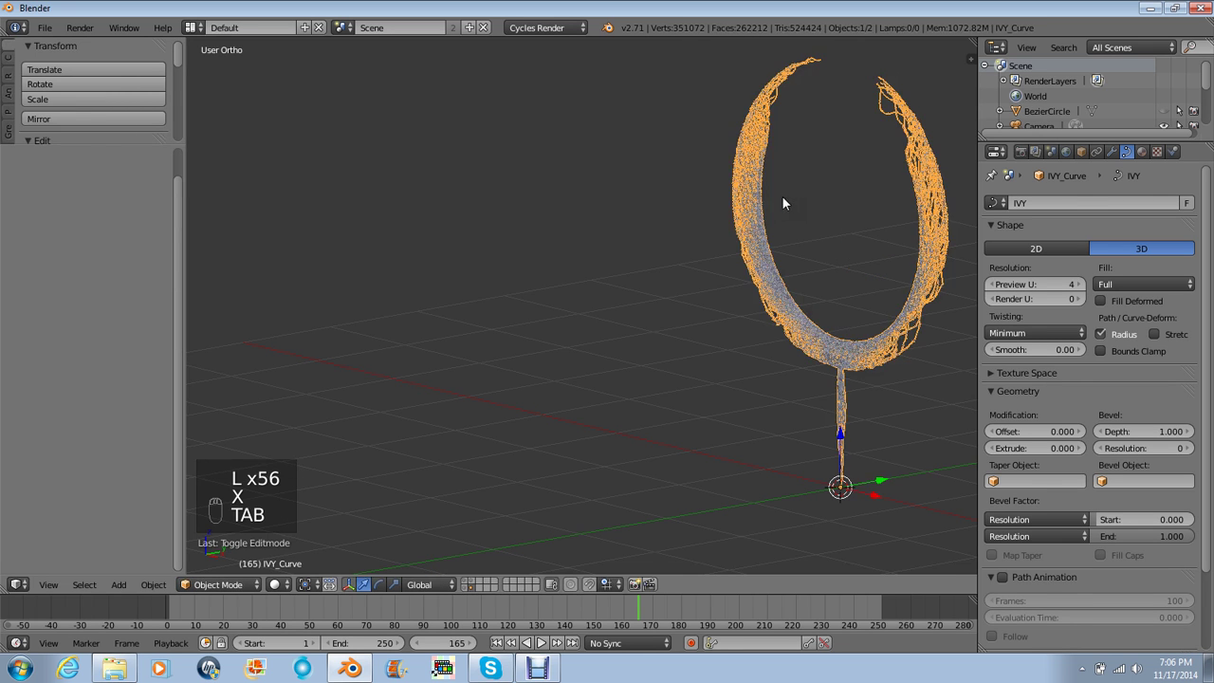
- Add a new material to the ivy curve and name it Lightning
{"action": "middle_click_drag", "start_coordinate": [780, 195], "coordinate": [434, 237]}
{"action": "scroll", "coordinate": [433, 237], "scroll_direction": "up", "scroll_amount": 10}
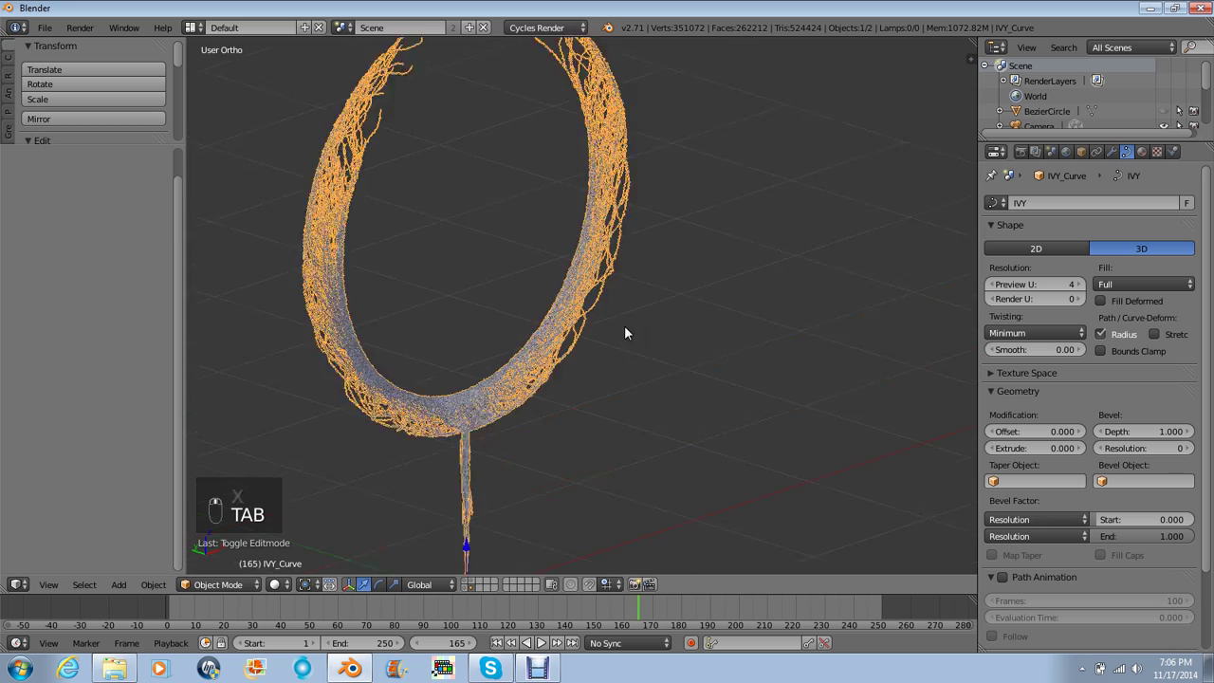
{"action": "scroll", "coordinate": [527, 333], "scroll_direction": "down", "scroll_amount": 10}
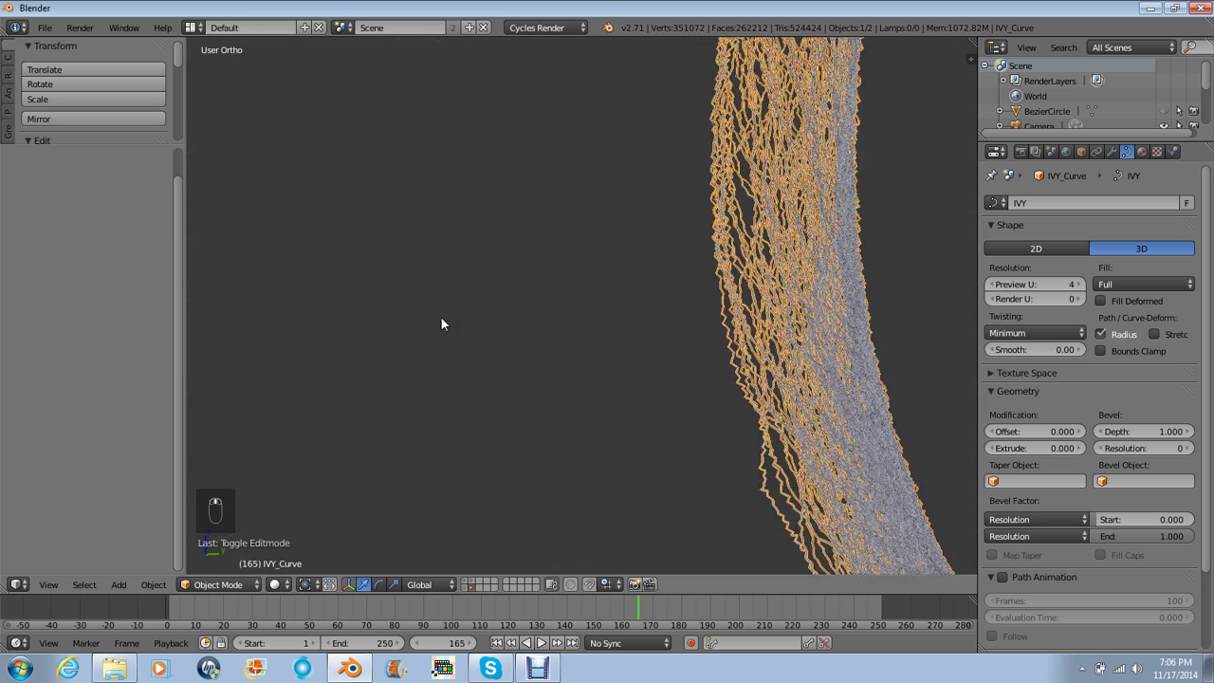
{"action": "middle_click_drag", "start_coordinate": [709, 334], "coordinate": [623, 352], "text": "shift"}
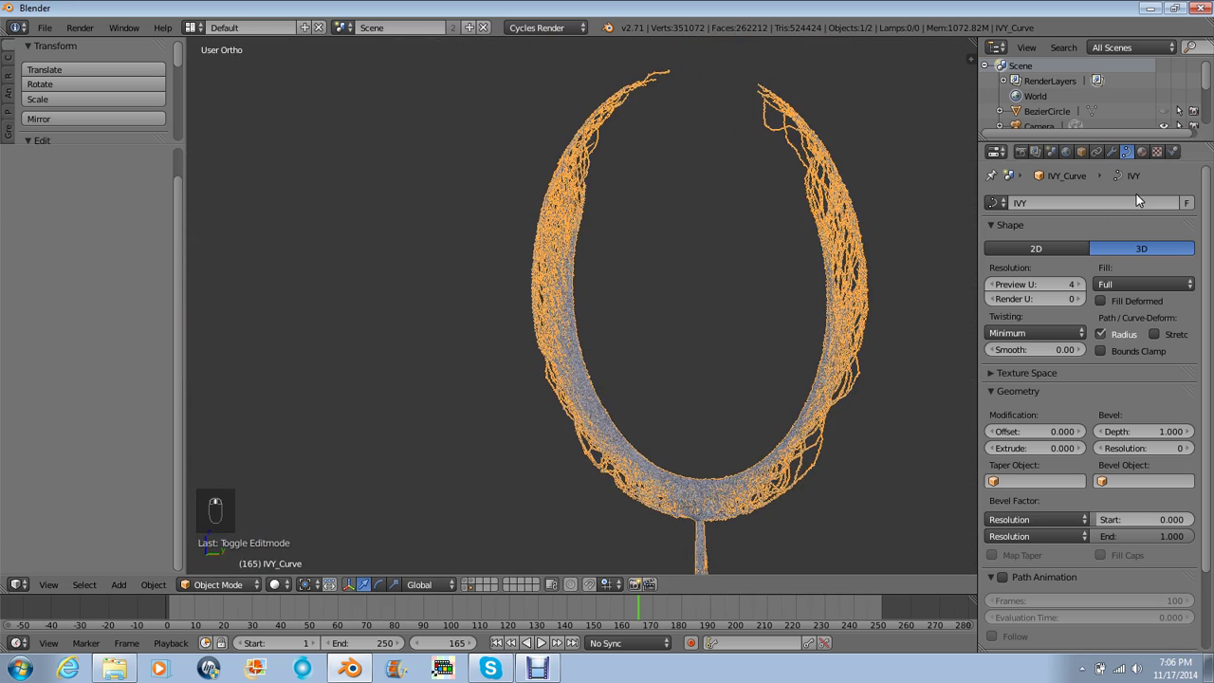
{"action": "left_click", "coordinate": [1142, 151]}
{"action": "left_click", "coordinate": [1036, 254]}
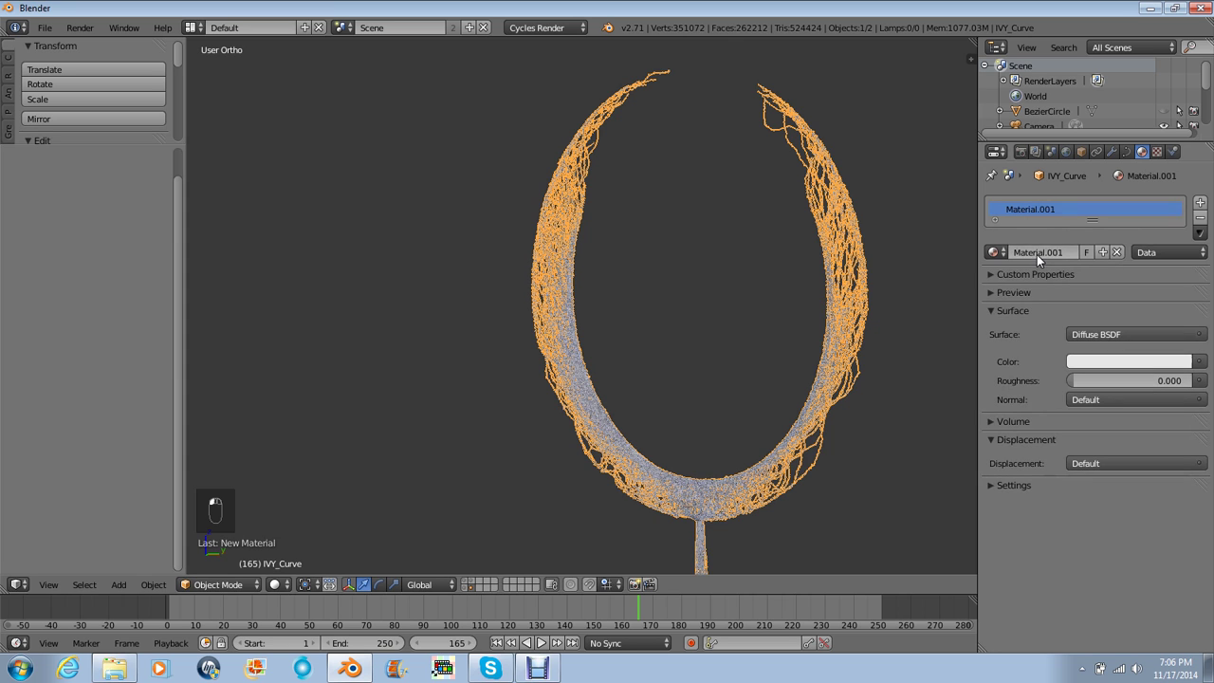
{"action": "double_click", "coordinate": [1038, 252]}
{"action": "type", "text": "Lightning"}
{"action": "key", "text": "Return"}
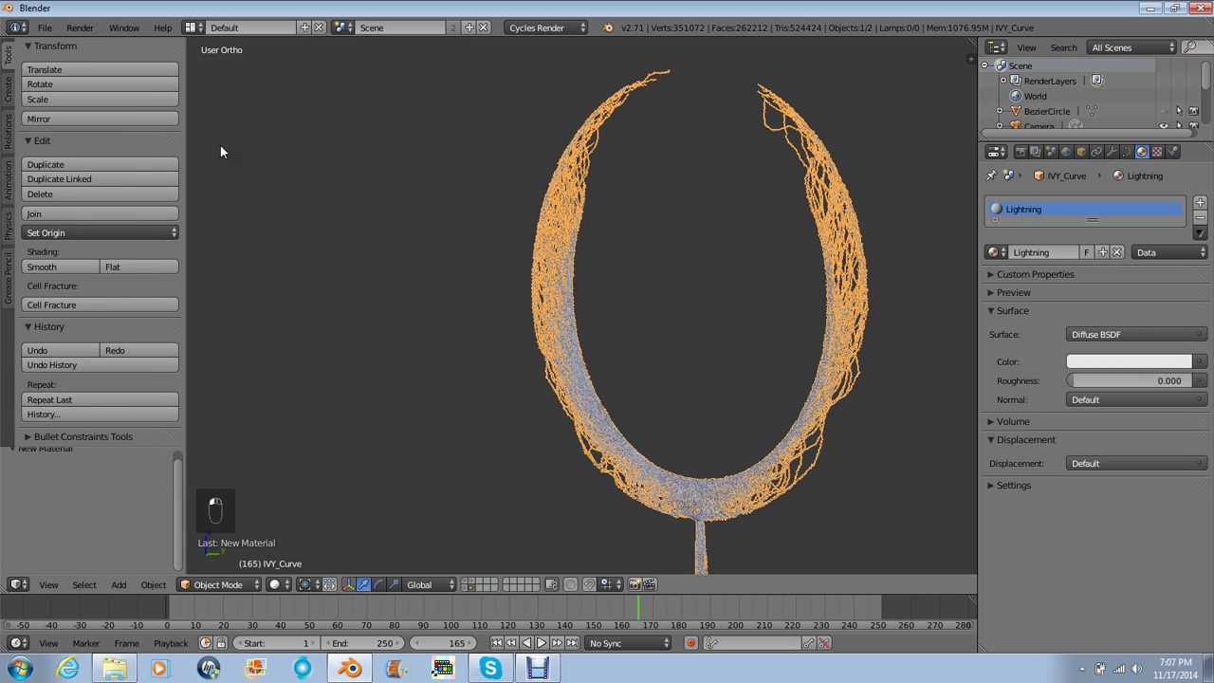
- Switch to the Textures screen layout and replace the Lightning material's Diffuse BSDF node with an Emission shader
{"action": "left_click", "coordinate": [187, 29]}
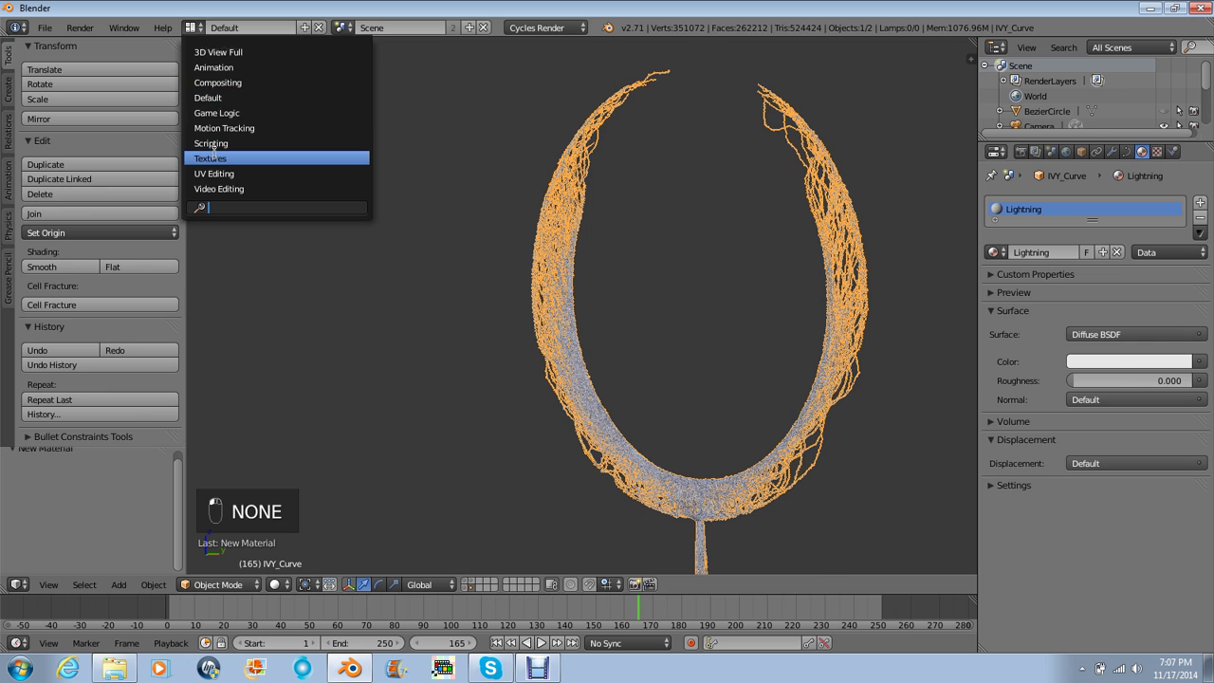
{"action": "left_click", "coordinate": [228, 155]}
{"action": "scroll", "coordinate": [493, 417], "scroll_direction": "up", "scroll_amount": 2}
{"action": "left_click", "coordinate": [593, 440]}
{"action": "key", "text": "x"}
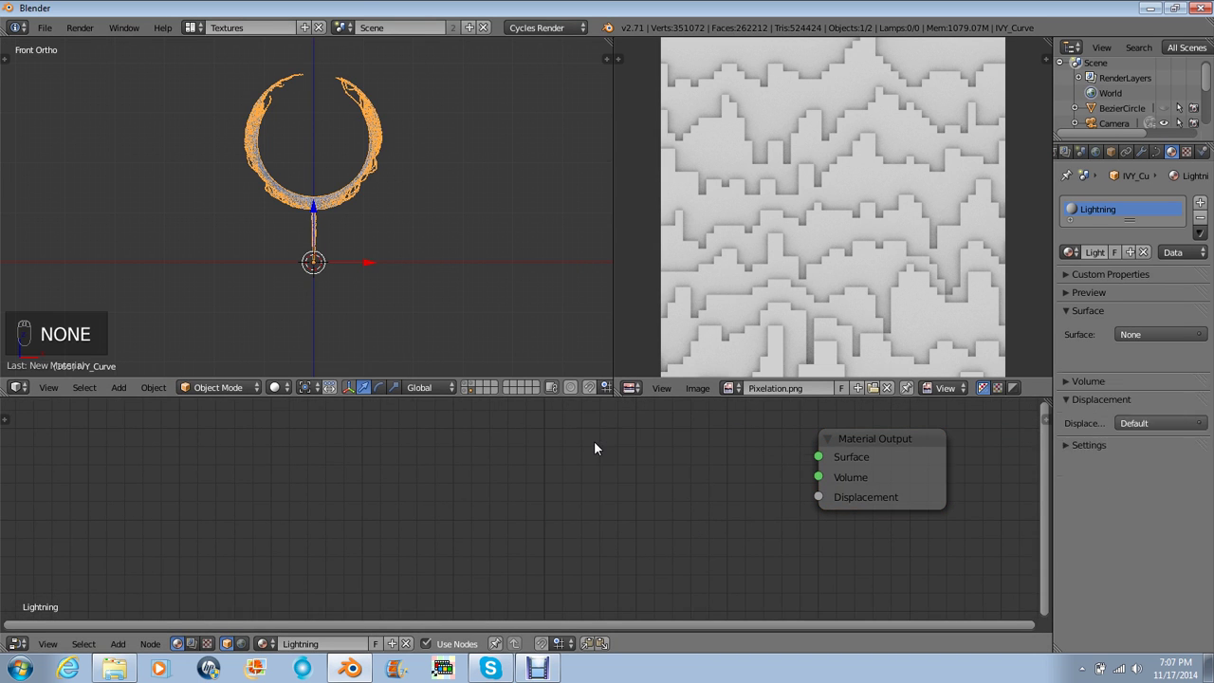
{"action": "key", "text": "shift+a"}
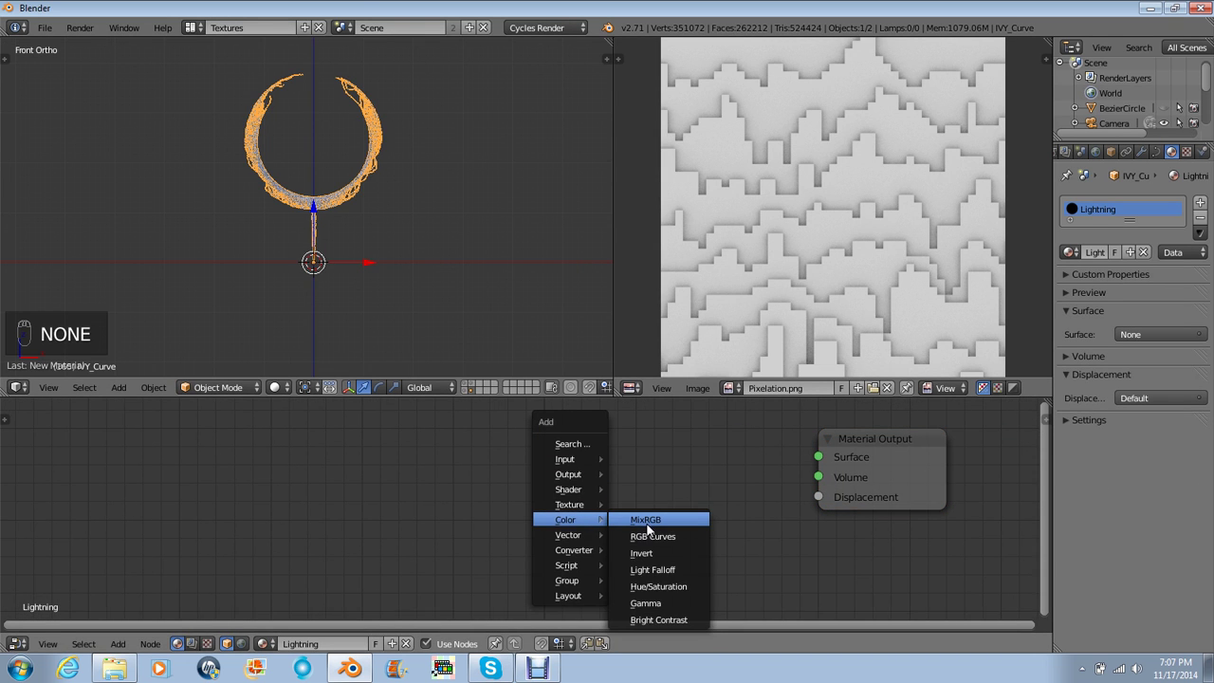
{"action": "mouse_move", "coordinate": [569, 489]}
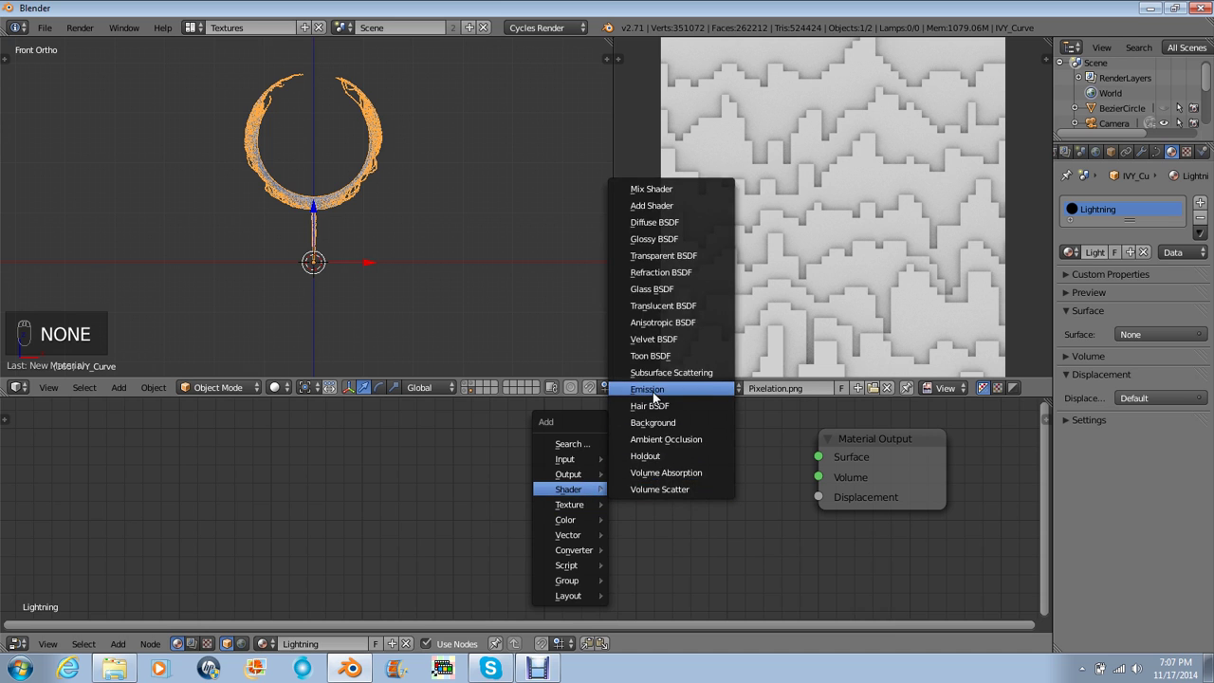
{"action": "left_click", "coordinate": [664, 389]}
{"action": "left_click", "coordinate": [626, 460]}
- Brighten the Emission node's colour to white and link its output to the Material Output's Surface
{"action": "left_click", "coordinate": [646, 504]}
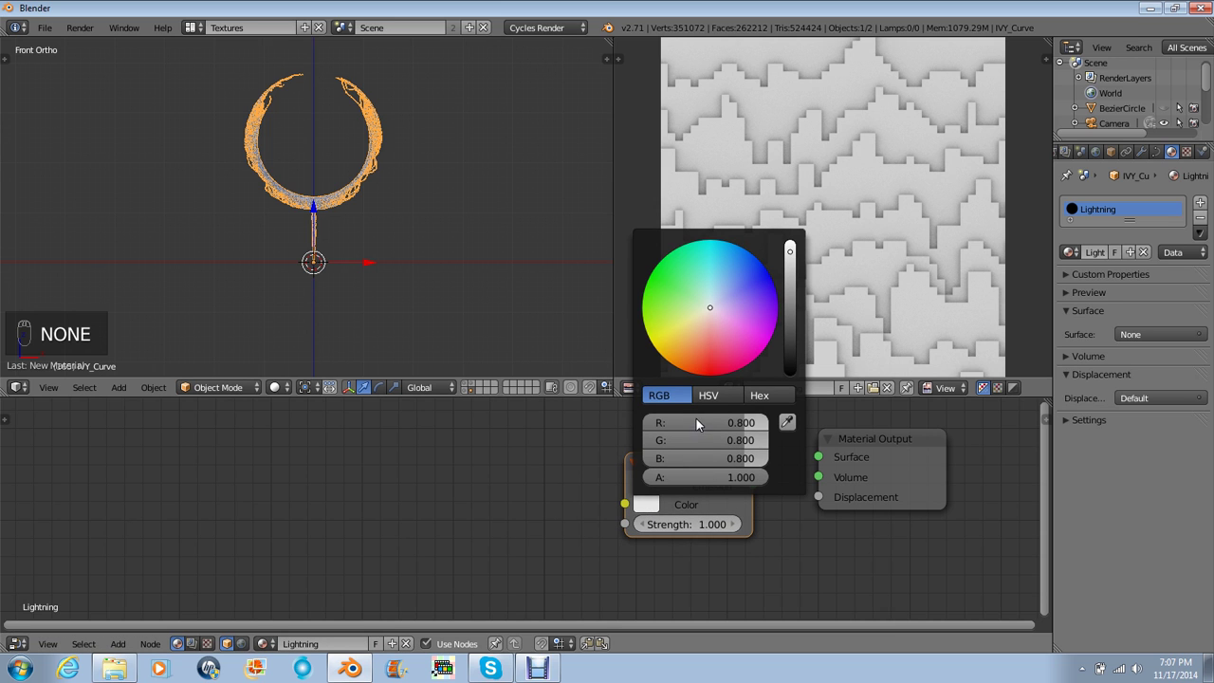
{"action": "left_click", "coordinate": [693, 471]}
{"action": "type", "text": "2"}
{"action": "key", "text": "Return"}
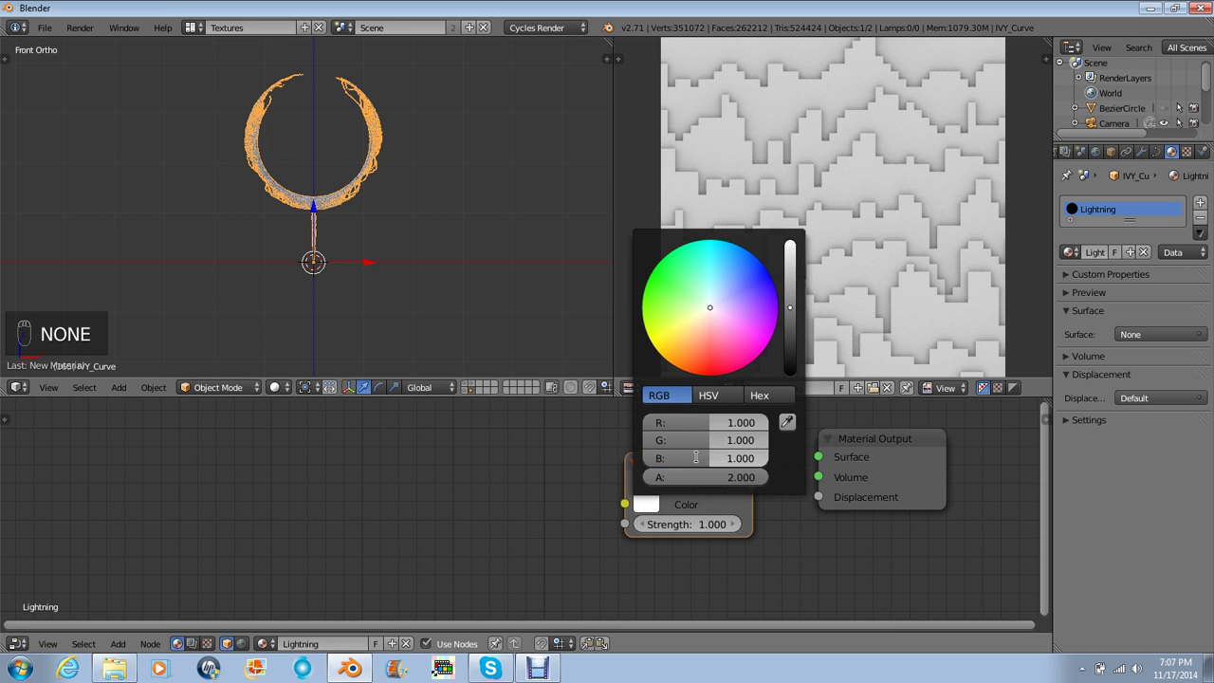
{"action": "left_click", "coordinate": [694, 458]}
{"action": "type", "text": "2"}
{"action": "key", "text": "Return"}
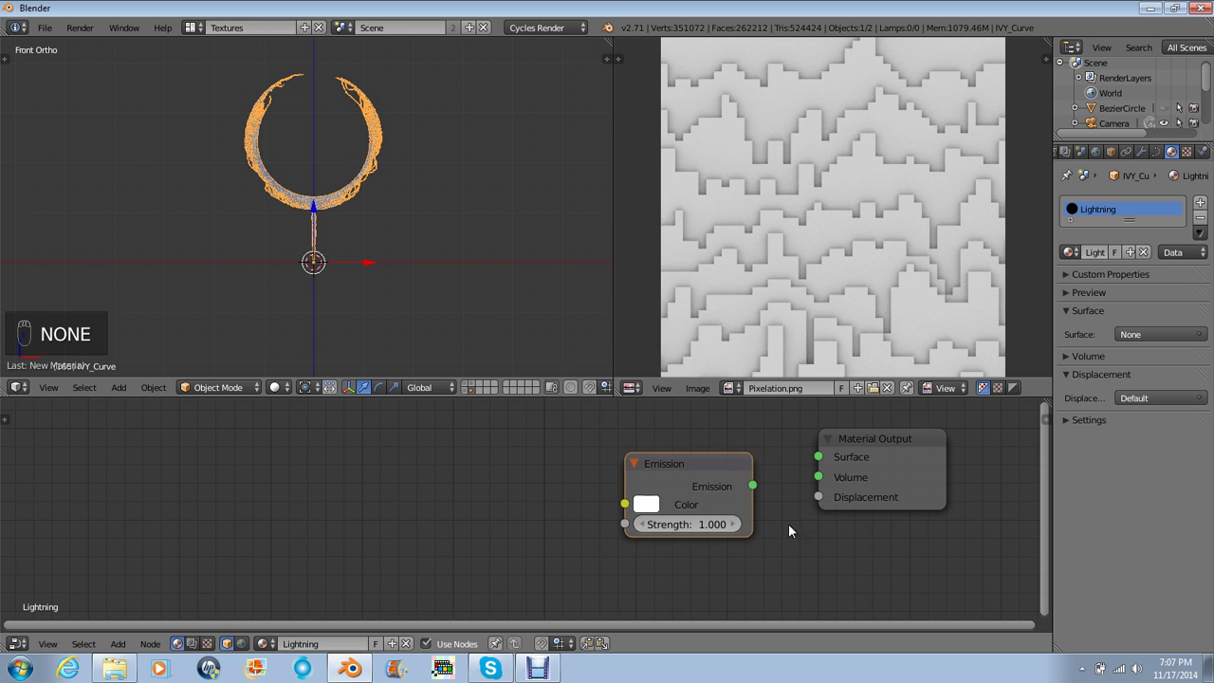
{"action": "left_click_drag", "start_coordinate": [752, 486], "coordinate": [818, 456]}
- Keyframe the Emission strength of 1.000 at frame 165 and return to the Default screen layout
{"action": "scroll", "coordinate": [664, 455], "scroll_direction": "down", "scroll_amount": 1}
{"action": "scroll", "coordinate": [542, 291], "scroll_direction": "down", "scroll_amount": 1}
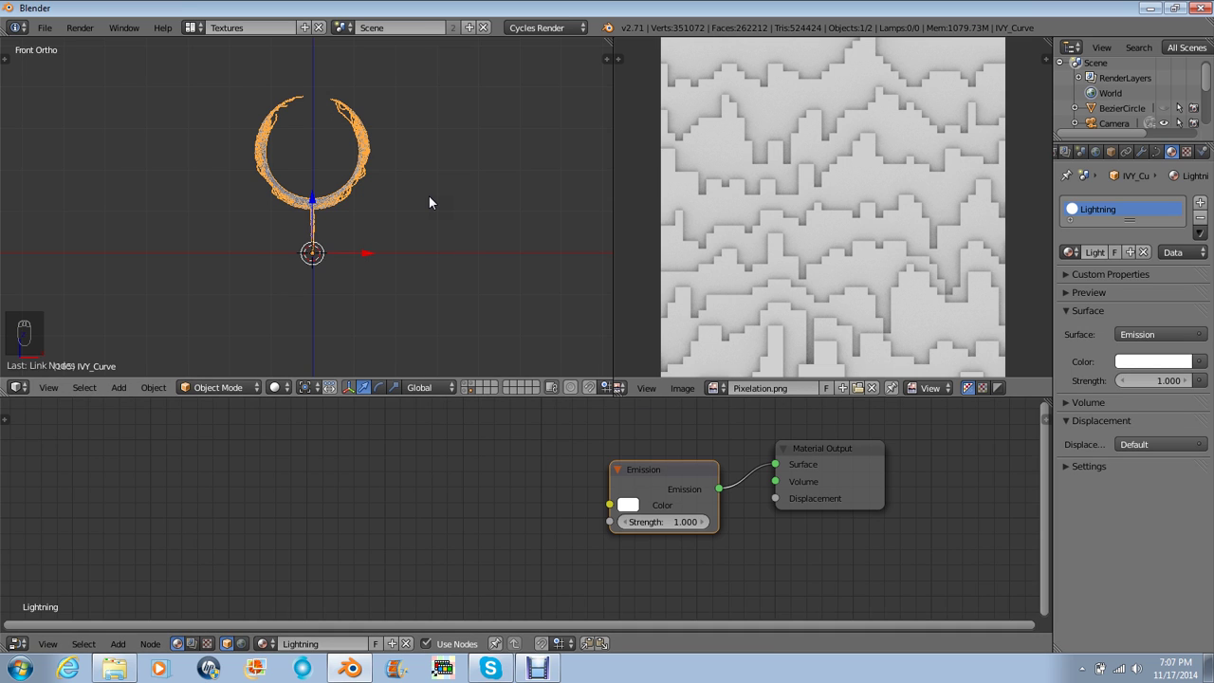
{"action": "key", "text": "i"}
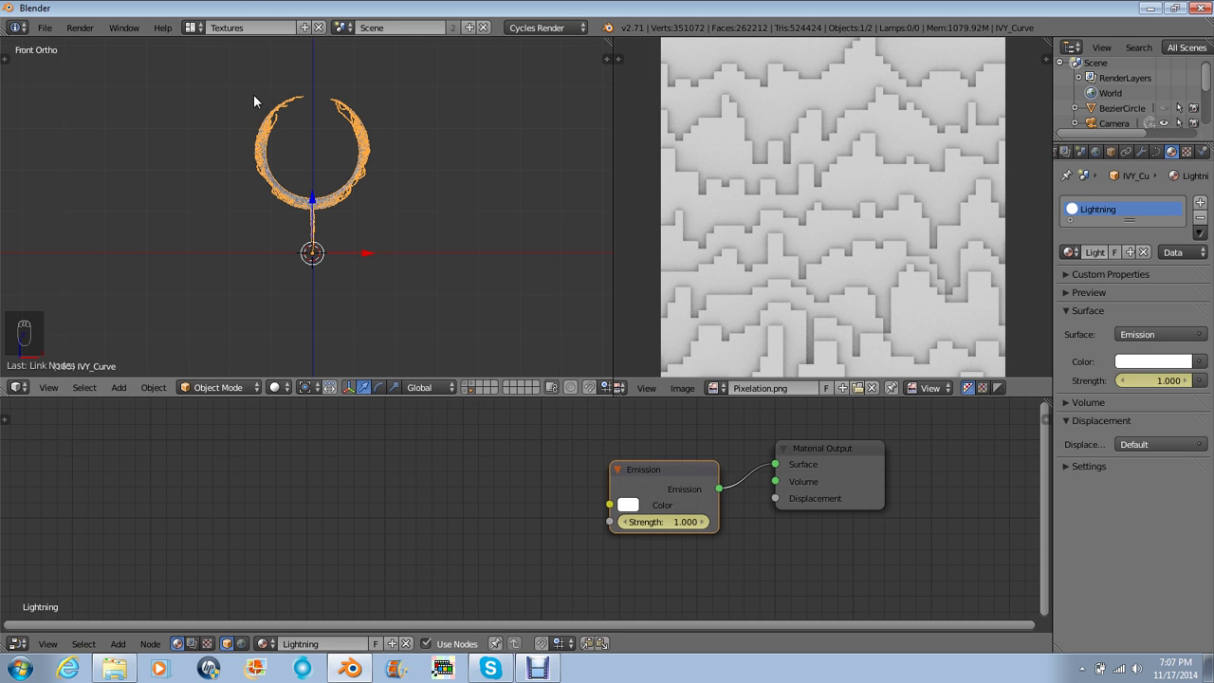
{"action": "left_click", "coordinate": [190, 28]}
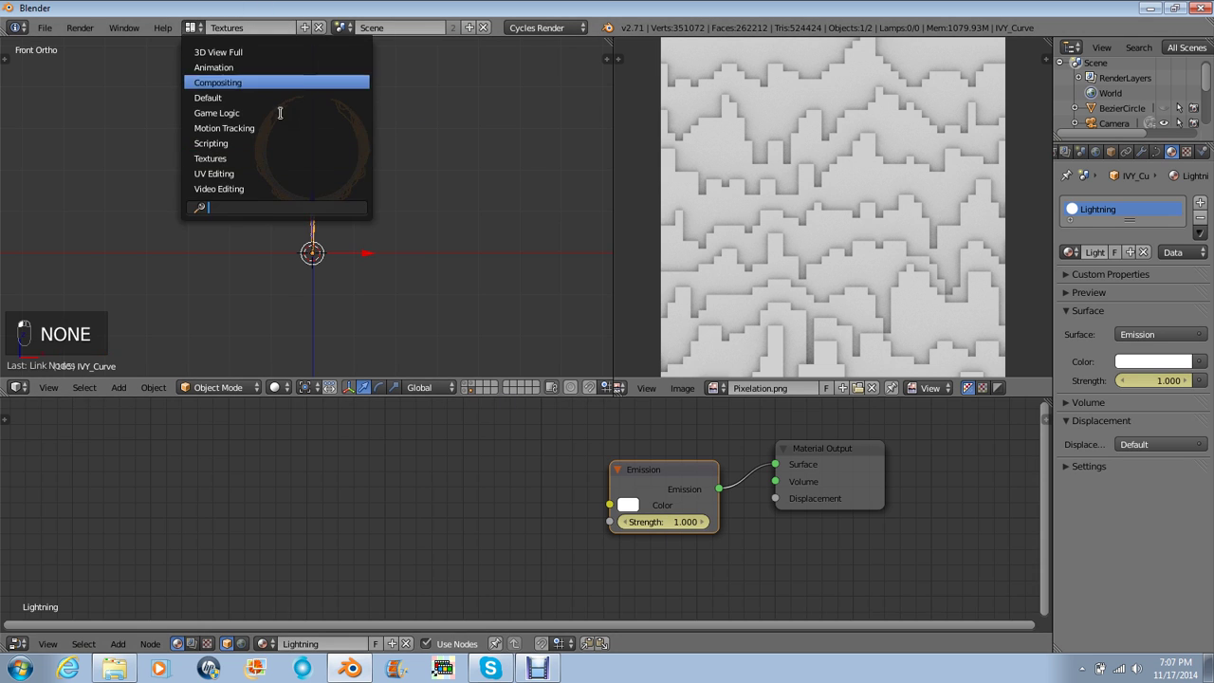
{"action": "left_click", "coordinate": [213, 98]}
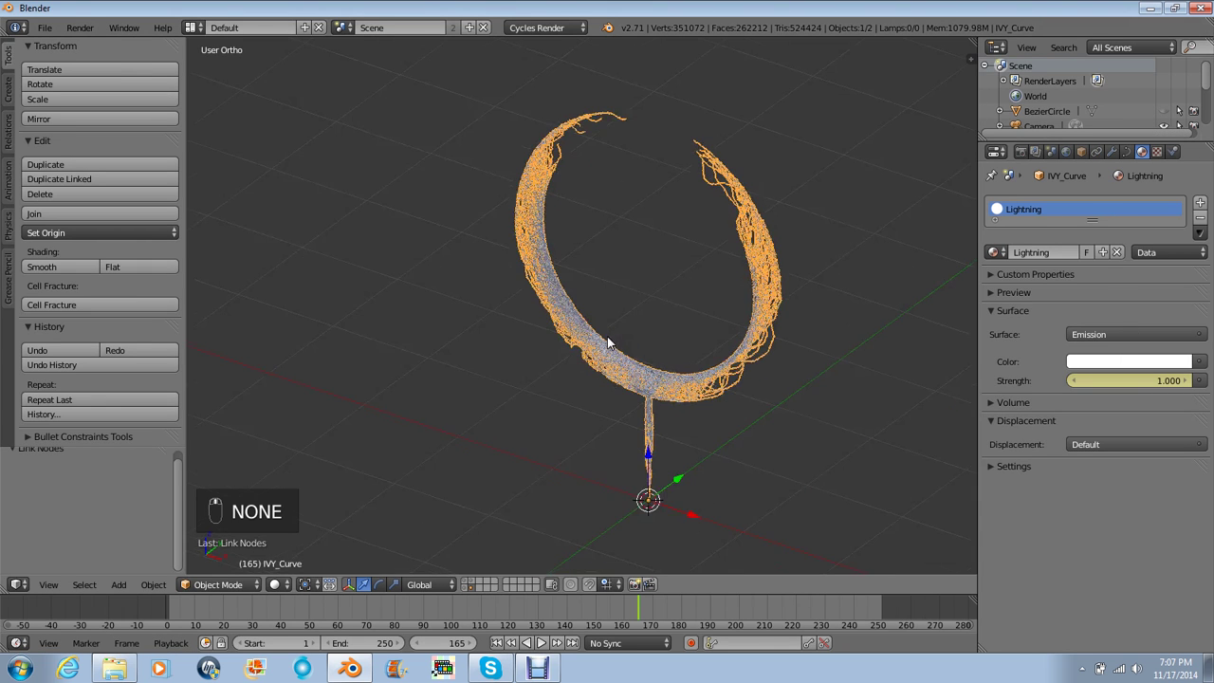
- Display layers 1, 2 and 12 together to show the column, circle plane and ivy curve from the front
{"action": "key", "text": "1"}
{"action": "key", "text": "1"}
{"action": "key", "text": "shift+2"}
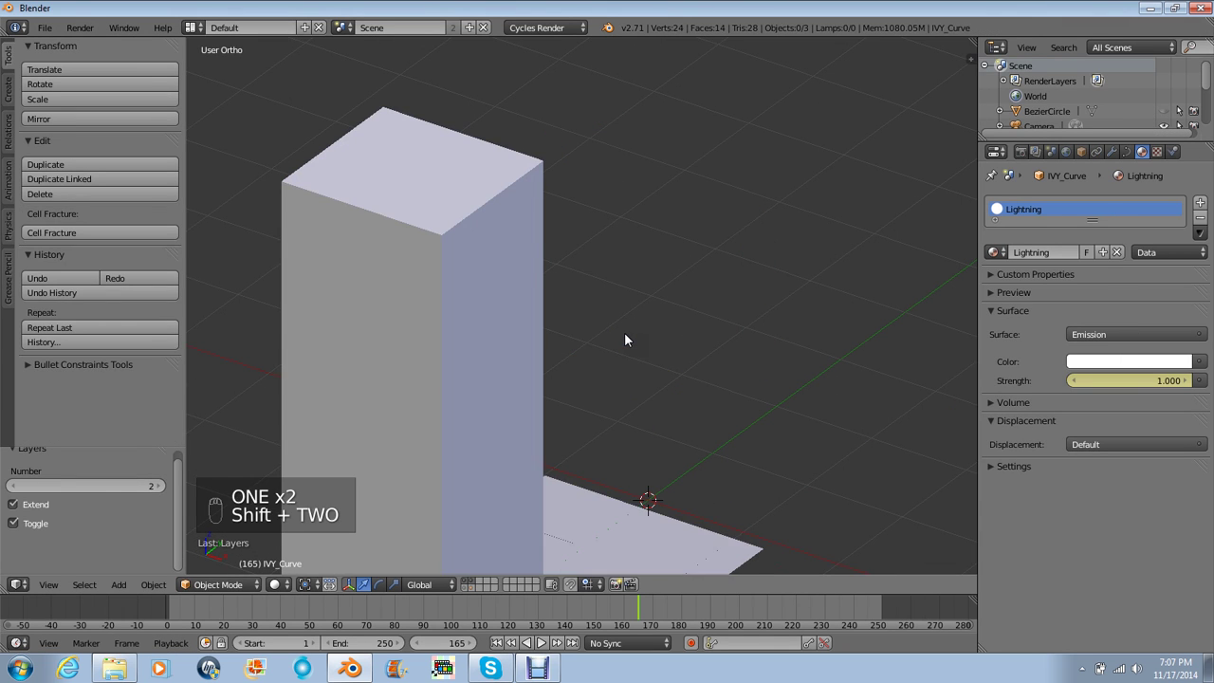
{"action": "key", "text": "alt+shift+2"}
{"action": "middle_click_drag", "start_coordinate": [621, 344], "coordinate": [642, 378]}
{"action": "key", "text": "KP_1"}
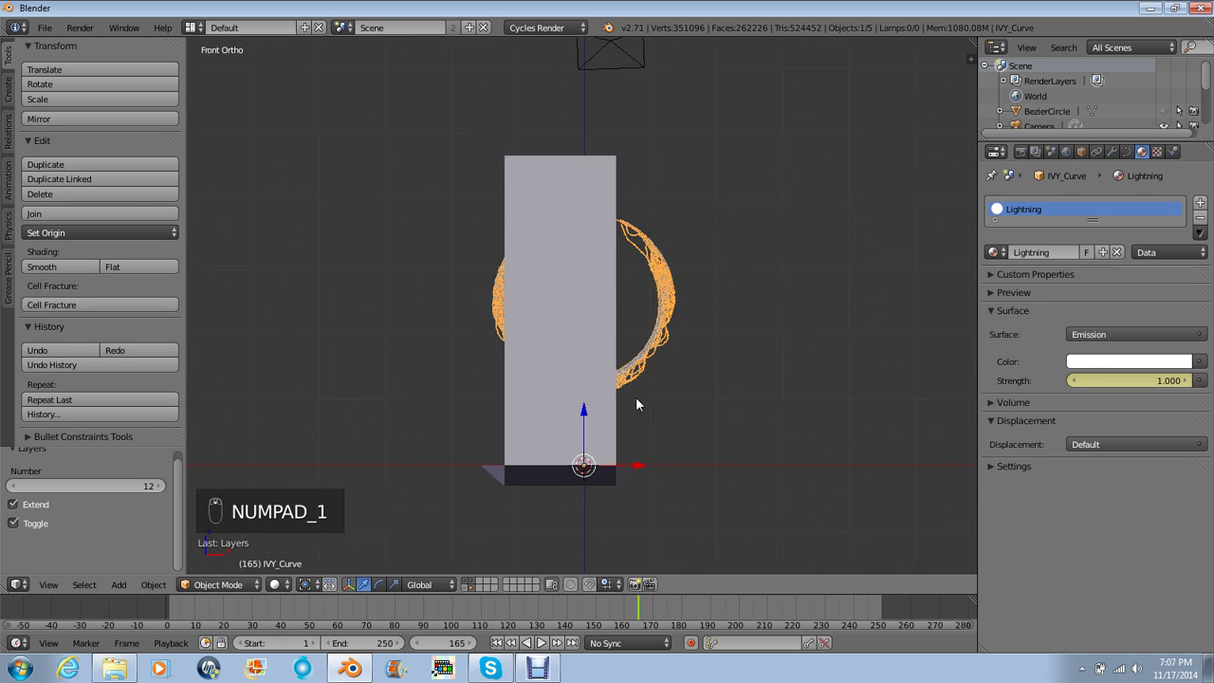
- Rotate the ivy curve 90° about the X axis so it lies flat
{"action": "middle_click_drag", "start_coordinate": [639, 404], "coordinate": [814, 432]}
{"action": "key", "text": "r"}
{"action": "key", "text": "x"}
{"action": "key", "text": "9"}
{"action": "key", "text": "0"}
{"action": "left_click", "coordinate": [813, 434]}
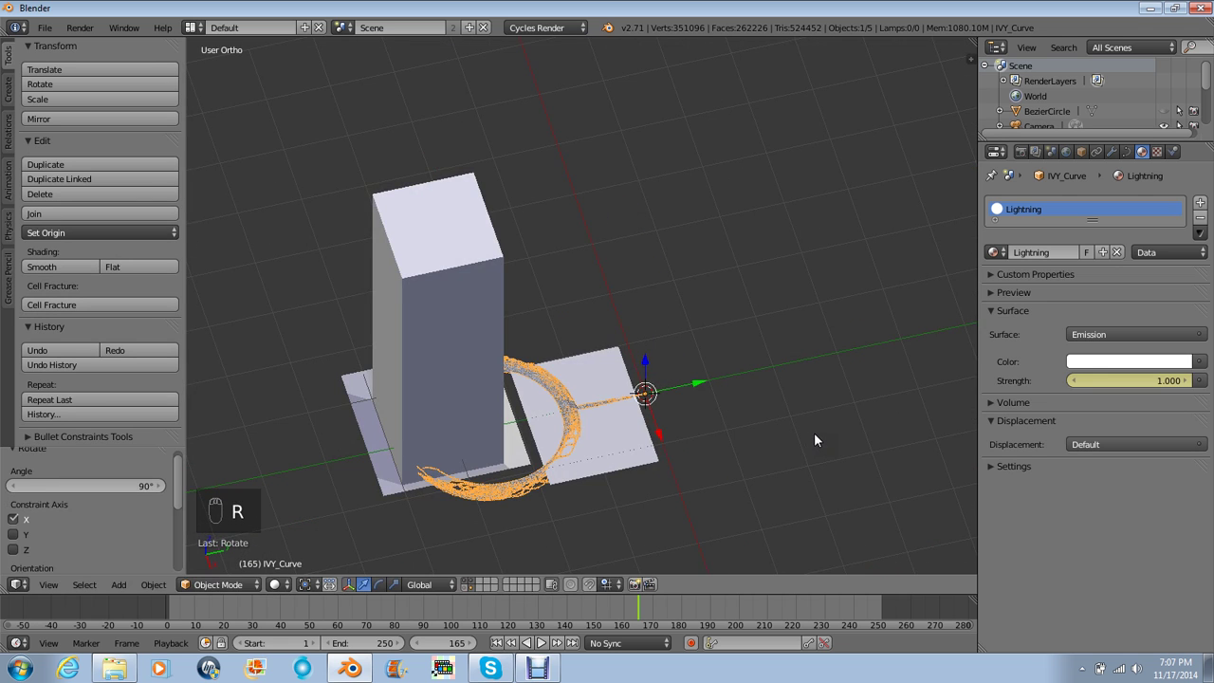
- Use textured display and move the ivy curve about -1.68 along Y, placing its base on the transmutation circle's edge
{"action": "key", "text": "alt+z"}
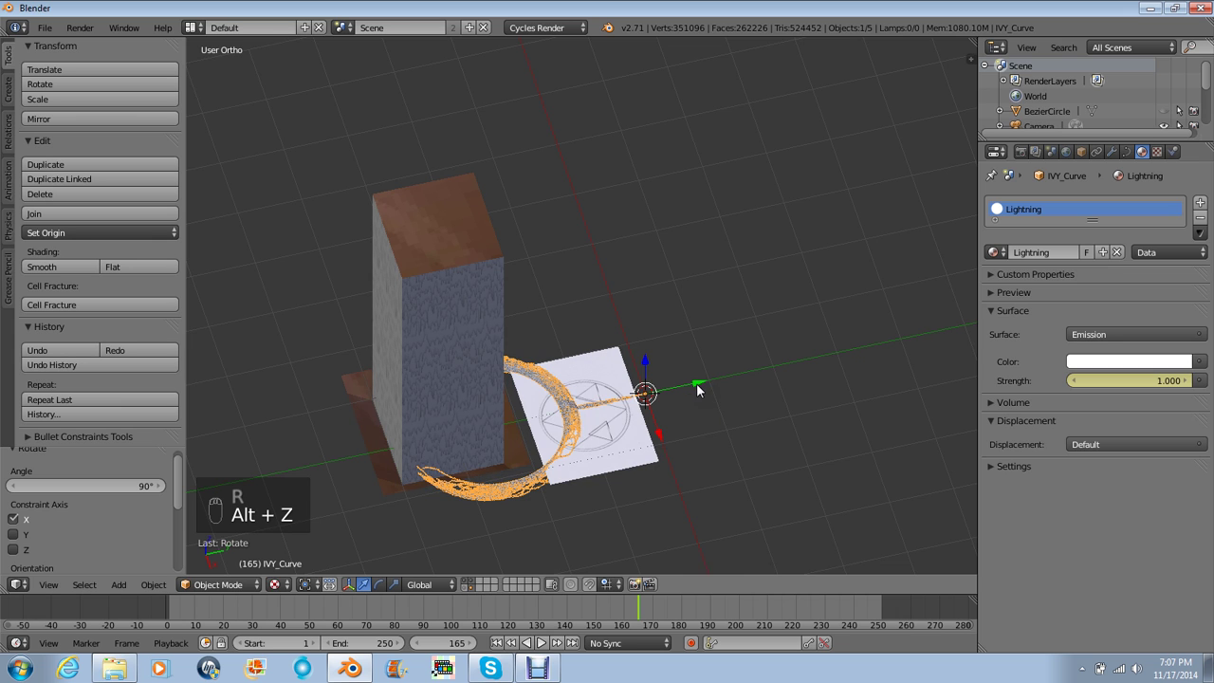
{"action": "left_click_drag", "start_coordinate": [697, 390], "coordinate": [587, 396]}
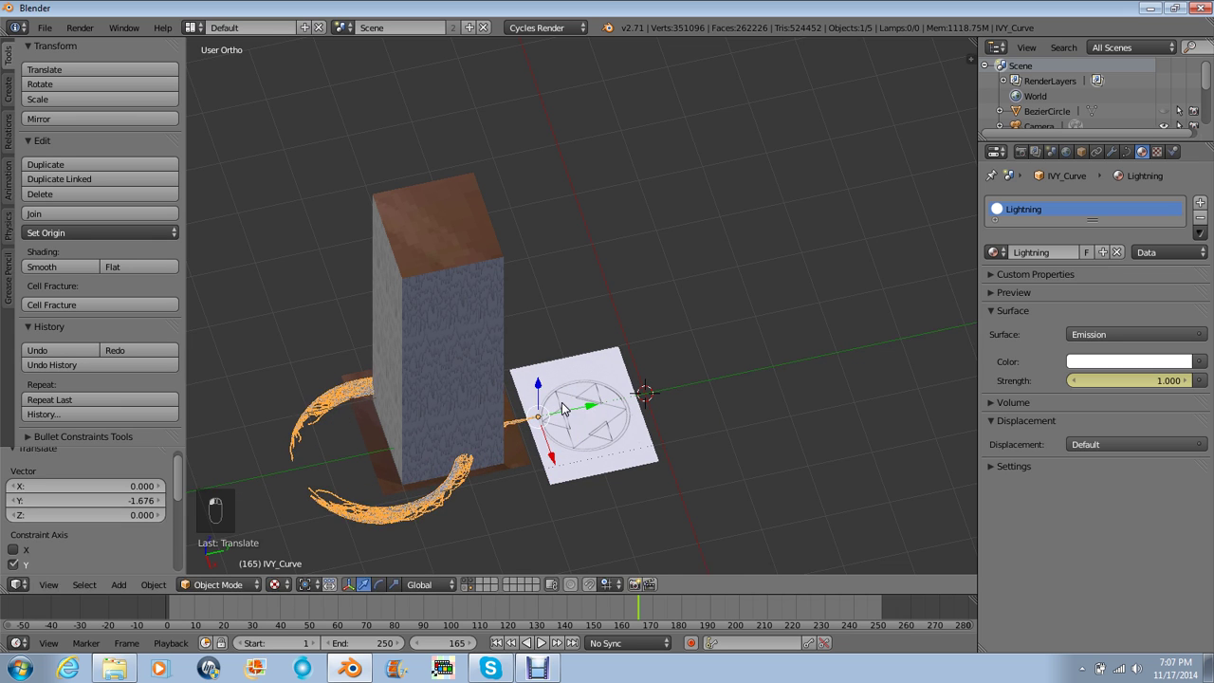
{"action": "key", "text": "g"}
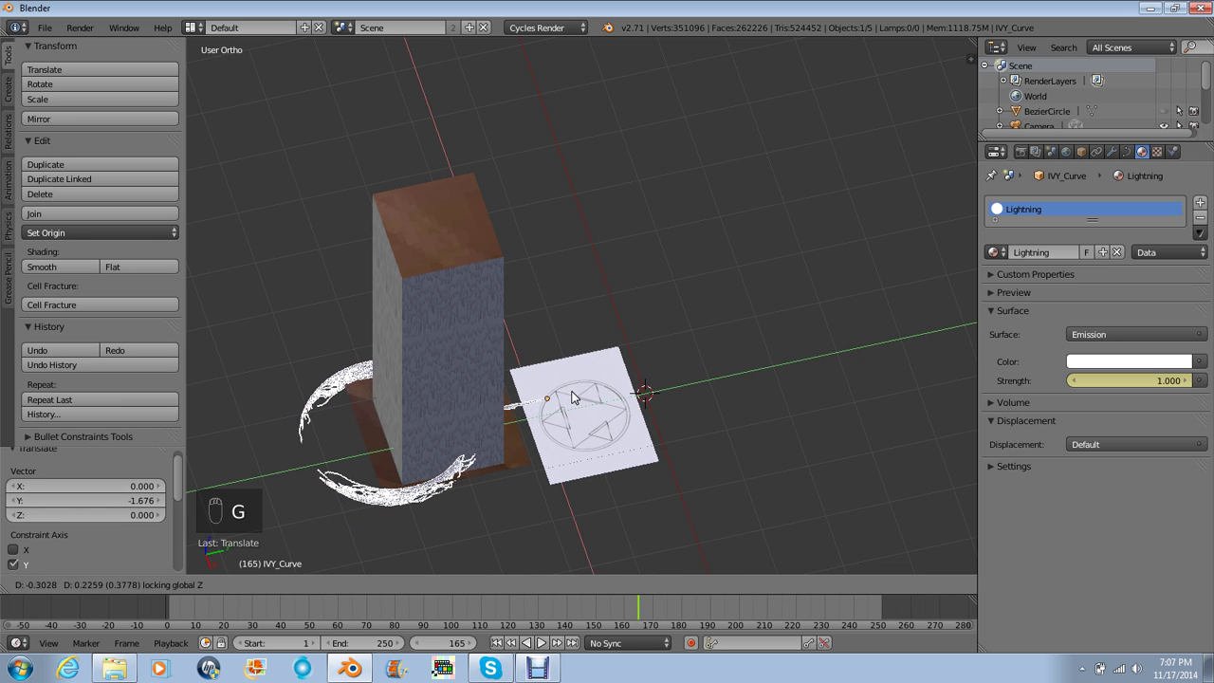
{"action": "left_click", "coordinate": [572, 398]}
- Edit the ivy curve in wireframe from the top and box-select its whole ring part, leaving out the stem
{"action": "key", "text": "Tab"}
{"action": "key", "text": "KP_7"}
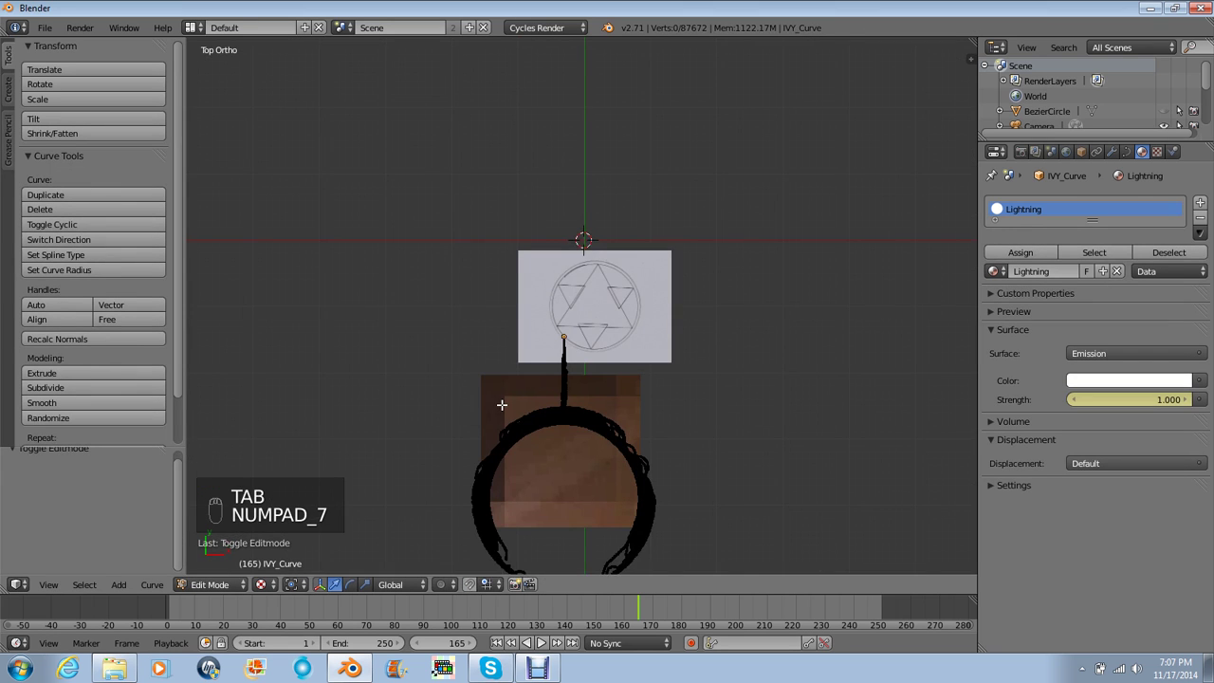
{"action": "key", "text": "z"}
{"action": "middle_click_drag", "start_coordinate": [502, 405], "coordinate": [474, 336], "text": "shift"}
{"action": "key", "text": "a"}
{"action": "key", "text": "a"}
{"action": "key", "text": "b"}
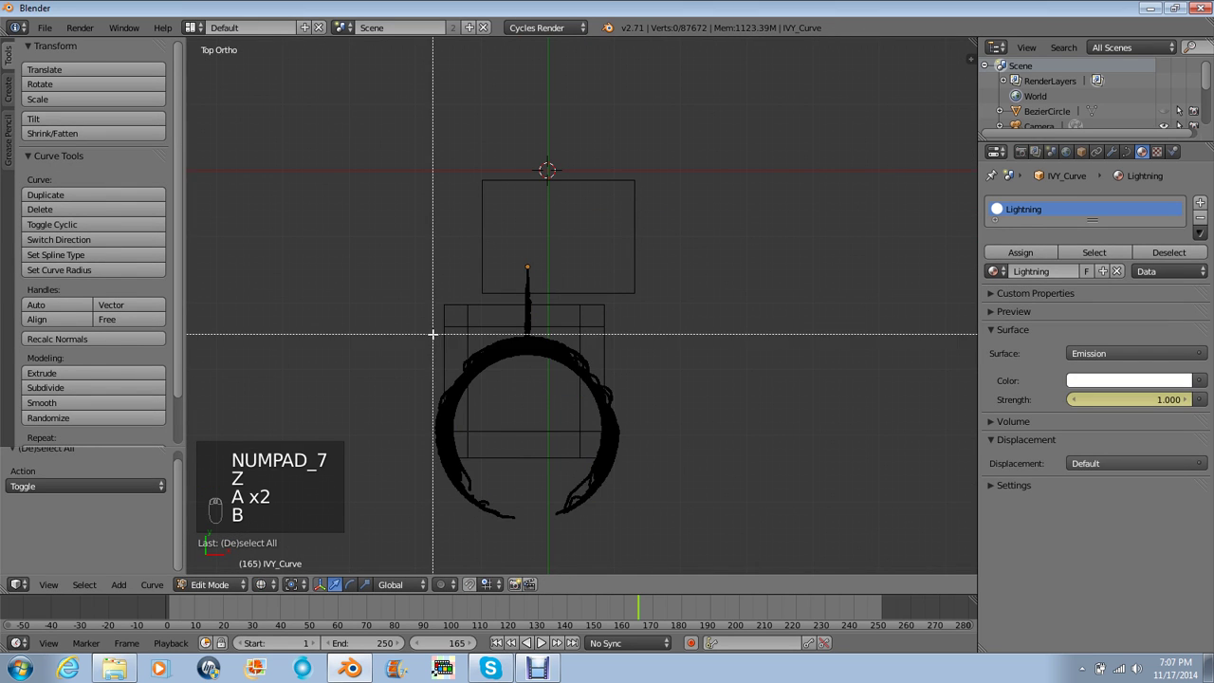
{"action": "left_click_drag", "start_coordinate": [433, 333], "coordinate": [651, 541]}
- Turn on proportional editing and move the ring part about -0.485 in X and 0.914 in Y, bending the stem, and deselect everything
{"action": "middle_click_drag", "start_coordinate": [700, 452], "coordinate": [744, 391]}
{"action": "scroll", "coordinate": [829, 415], "scroll_direction": "up", "scroll_amount": 2}
{"action": "key", "text": "o"}
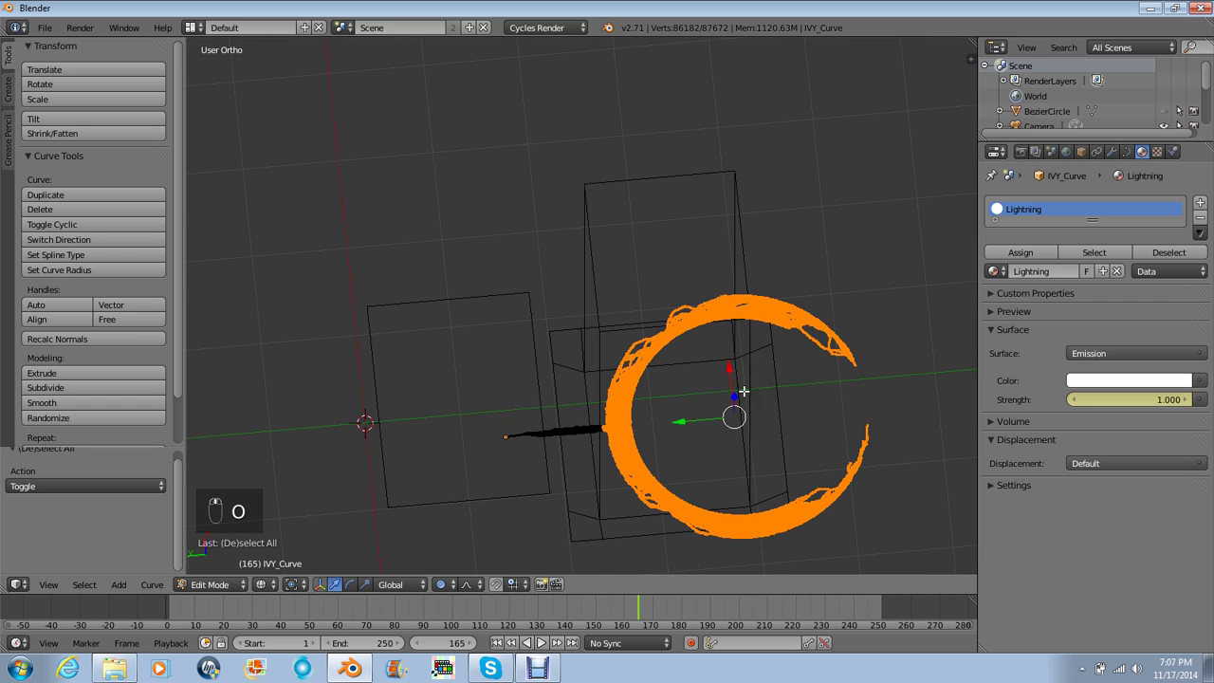
{"action": "key", "text": "KP_7"}
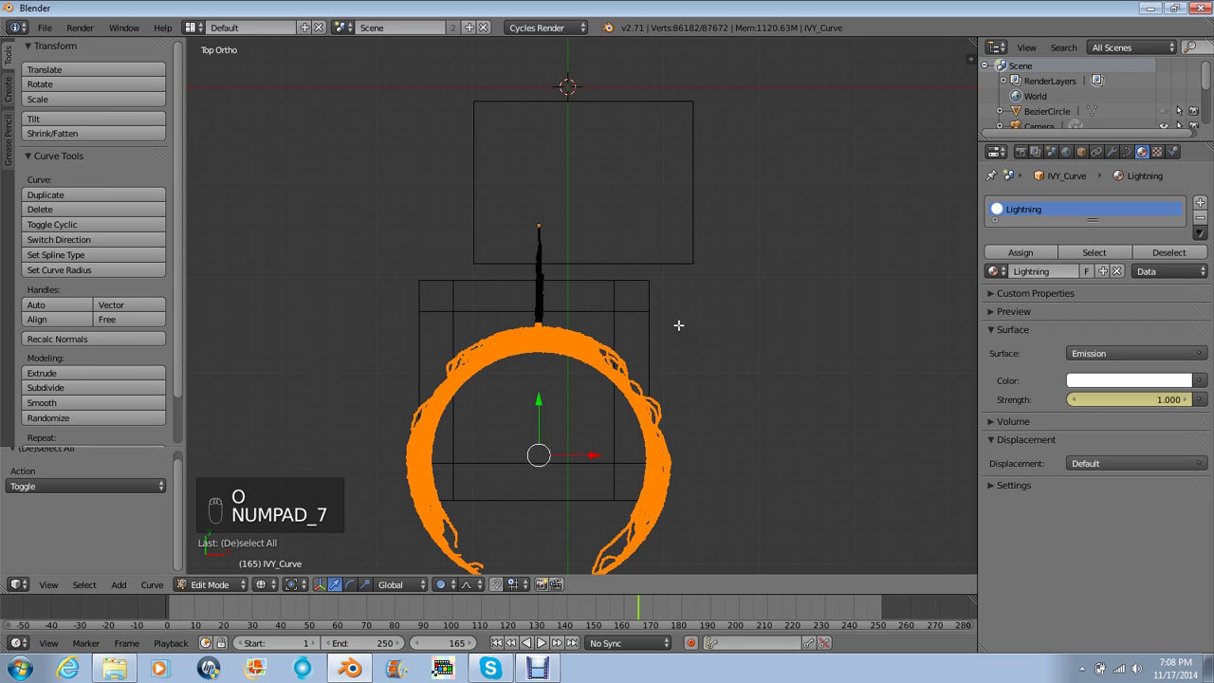
{"action": "left_click", "coordinate": [536, 403]}
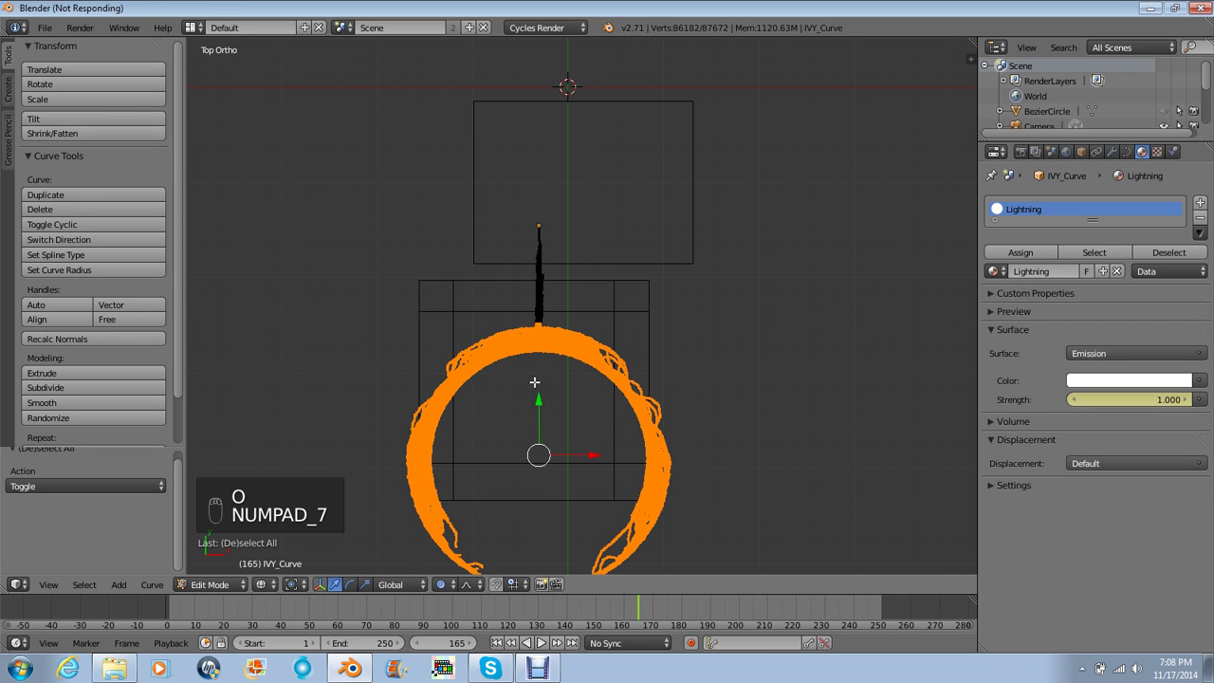
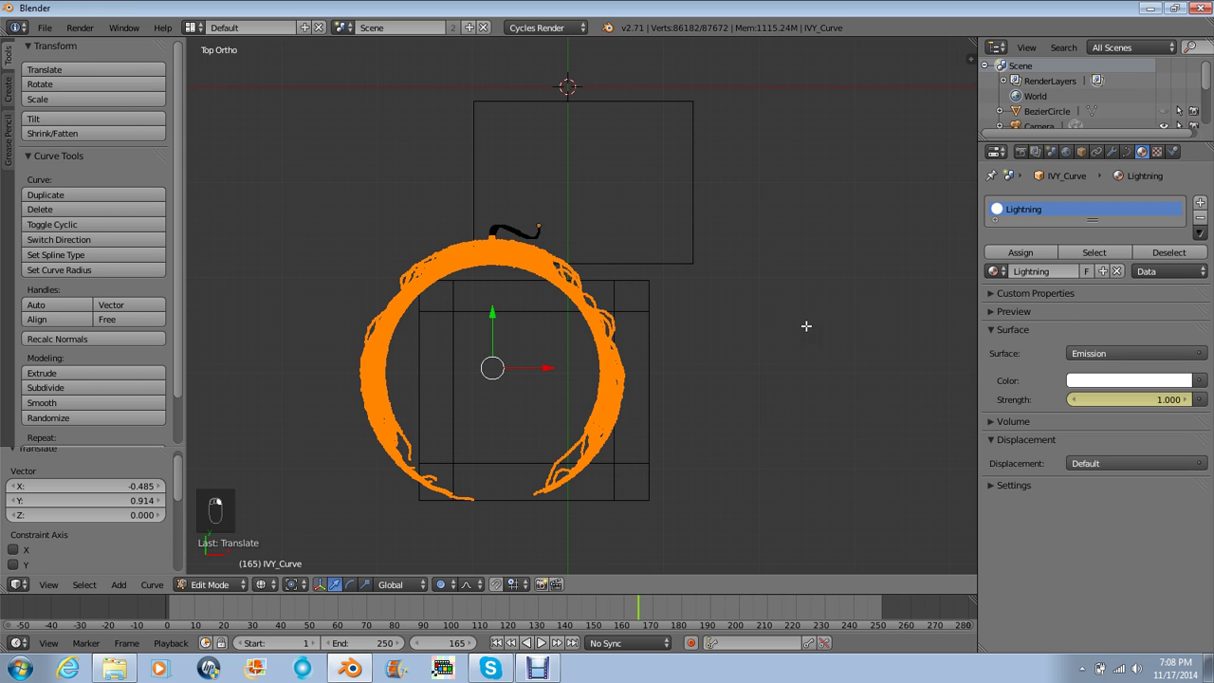
{"action": "key", "text": "a"}
{"action": "scroll", "coordinate": [627, 352], "scroll_direction": "up", "scroll_amount": 4}
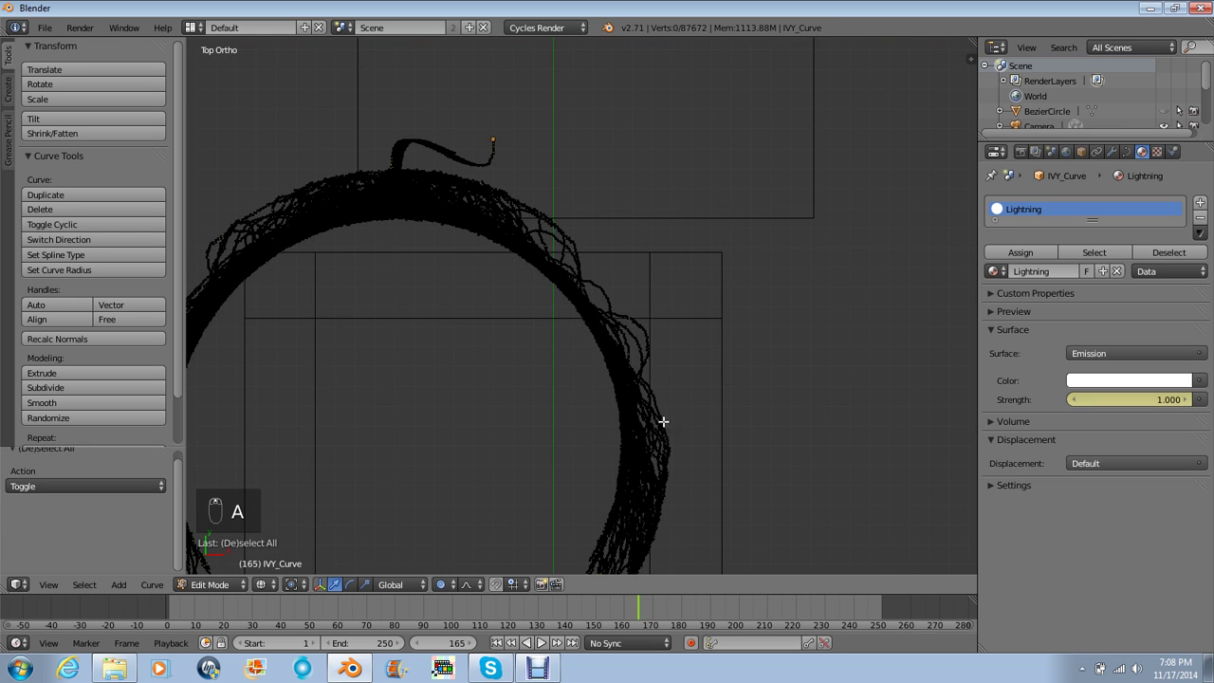
- Thin out the ivy by selecting many linked strands around the ring's upper arc and right side and deleting their vertices
{"action": "key", "text": "l"}
{"action": "key", "text": "l"}
{"action": "key", "text": "l"}
{"action": "key", "text": "l"}
{"action": "key", "text": "l"}
{"action": "key", "text": "l"}
{"action": "key", "text": "l"}
{"action": "key", "text": "l"}
{"action": "key", "text": "l"}
{"action": "key", "text": "l"}
{"action": "key", "text": "l"}
{"action": "key", "text": "l"}
{"action": "key", "text": "l"}
{"action": "key", "text": "l"}
{"action": "key", "text": "l"}
{"action": "key", "text": "l"}
{"action": "key", "text": "l"}
{"action": "key", "text": "l"}
{"action": "key", "text": "l"}
{"action": "key", "text": "l"}
{"action": "key", "text": "l"}
{"action": "key", "text": "l"}
{"action": "key", "text": "l"}
{"action": "key", "text": "l"}
{"action": "key", "text": "l"}
{"action": "key", "text": "l"}
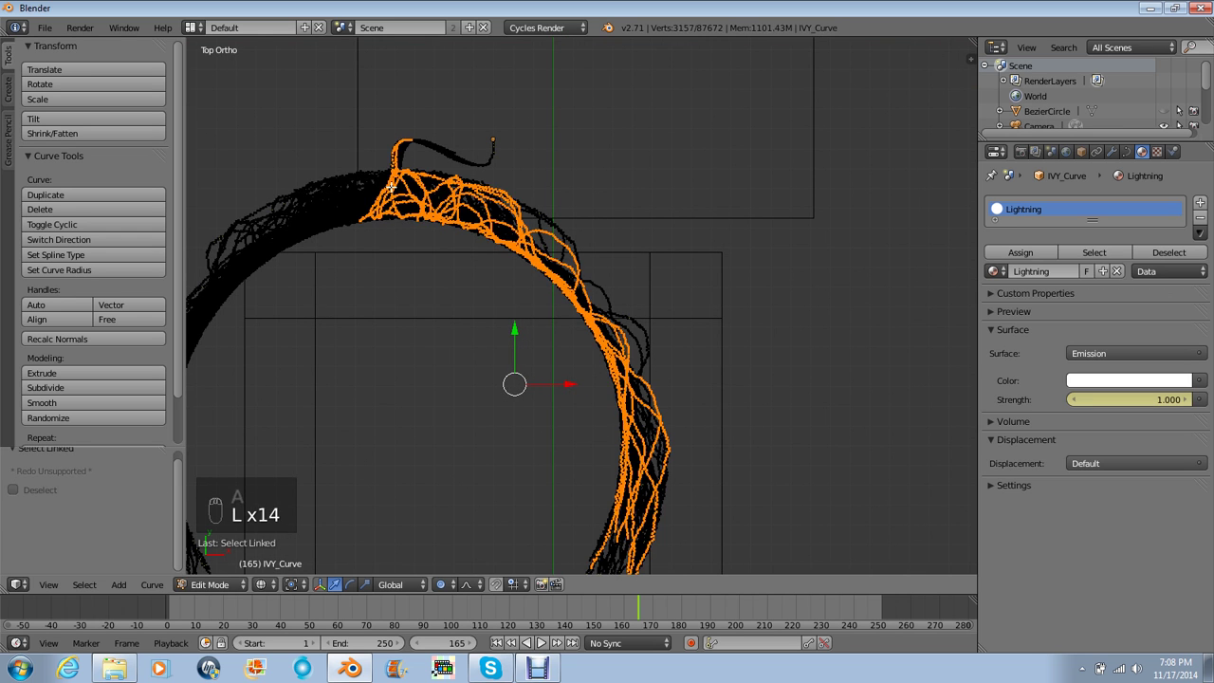
{"action": "key", "text": "l"}
{"action": "key", "text": "l"}
{"action": "key", "text": "l"}
{"action": "key", "text": "l"}
{"action": "key", "text": "l"}
{"action": "key", "text": "l"}
{"action": "key", "text": "l"}
{"action": "key", "text": "l"}
{"action": "key", "text": "l"}
{"action": "key", "text": "l"}
{"action": "key", "text": "l"}
{"action": "key", "text": "l"}
{"action": "key", "text": "l"}
{"action": "key", "text": "l"}
{"action": "key", "text": "l"}
{"action": "key", "text": "l"}
{"action": "key", "text": "l"}
{"action": "key", "text": "l"}
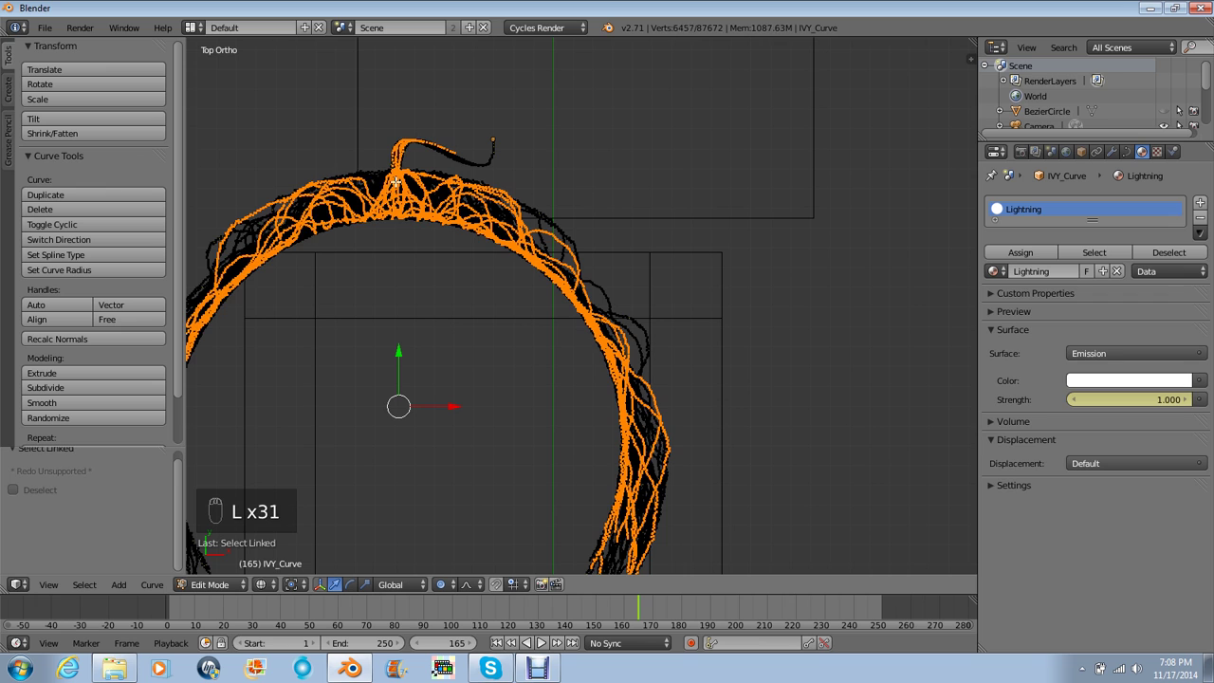
{"action": "key", "text": "l"}
{"action": "key", "text": "l"}
{"action": "key", "text": "l"}
{"action": "key", "text": "l"}
{"action": "key", "text": "l"}
{"action": "key", "text": "l"}
{"action": "key", "text": "l"}
{"action": "key", "text": "l"}
{"action": "key", "text": "l"}
{"action": "key", "text": "l"}
{"action": "key", "text": "l"}
{"action": "key", "text": "l"}
{"action": "key", "text": "l"}
{"action": "key", "text": "l"}
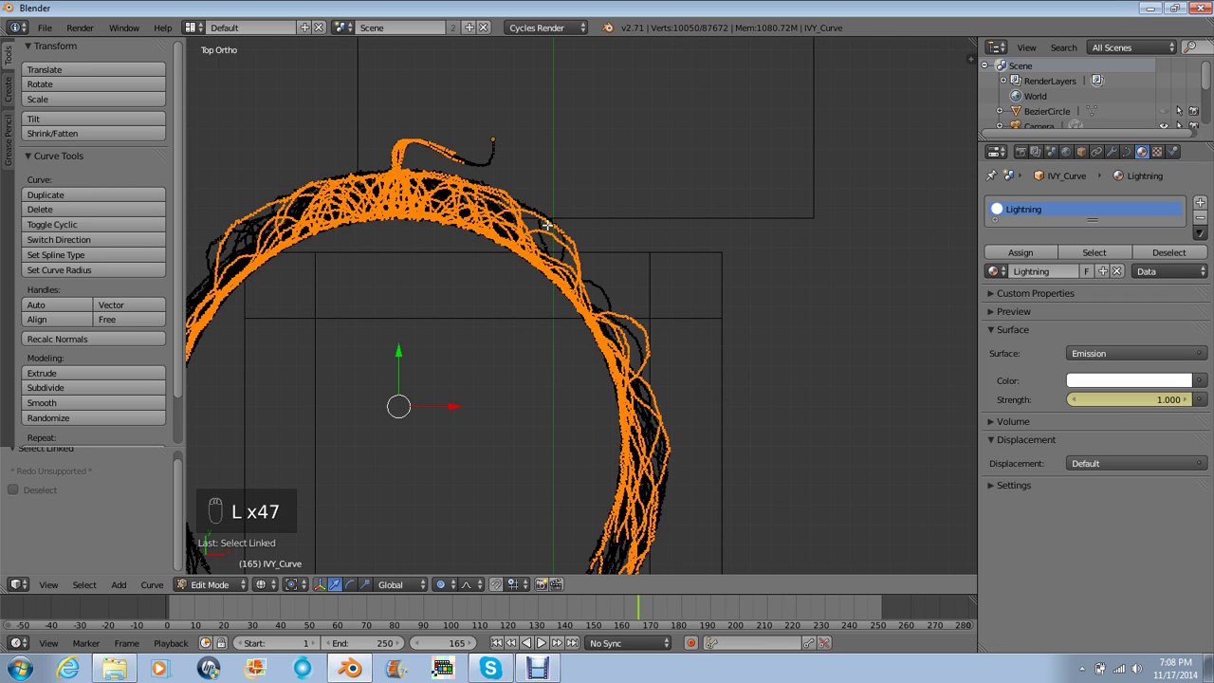
{"action": "key", "text": "l"}
{"action": "key", "text": "l"}
{"action": "key", "text": "l"}
{"action": "key", "text": "l"}
{"action": "key", "text": "l"}
{"action": "key", "text": "l"}
{"action": "key", "text": "l"}
{"action": "key", "text": "l"}
{"action": "key", "text": "l"}
{"action": "key", "text": "l"}
{"action": "key", "text": "l"}
{"action": "key", "text": "l"}
{"action": "key", "text": "l"}
{"action": "key", "text": "l"}
{"action": "key", "text": "l"}
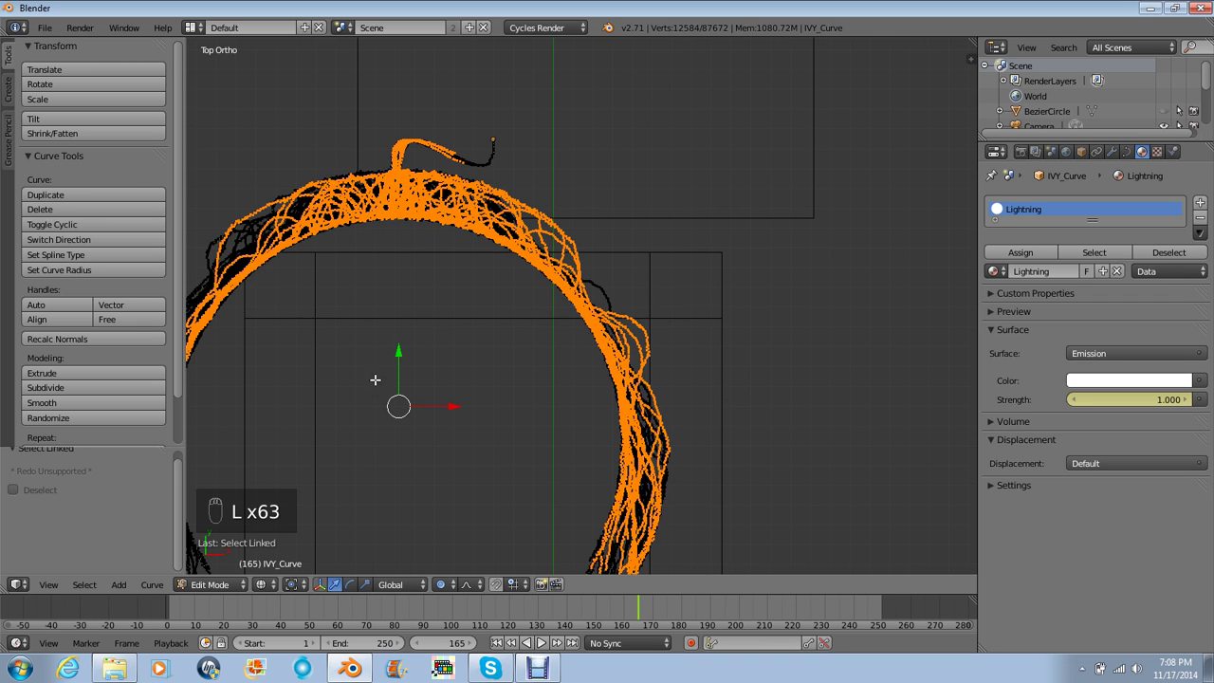
{"action": "key", "text": "l"}
{"action": "key", "text": "l"}
{"action": "key", "text": "l"}
{"action": "key", "text": "l"}
{"action": "key", "text": "l"}
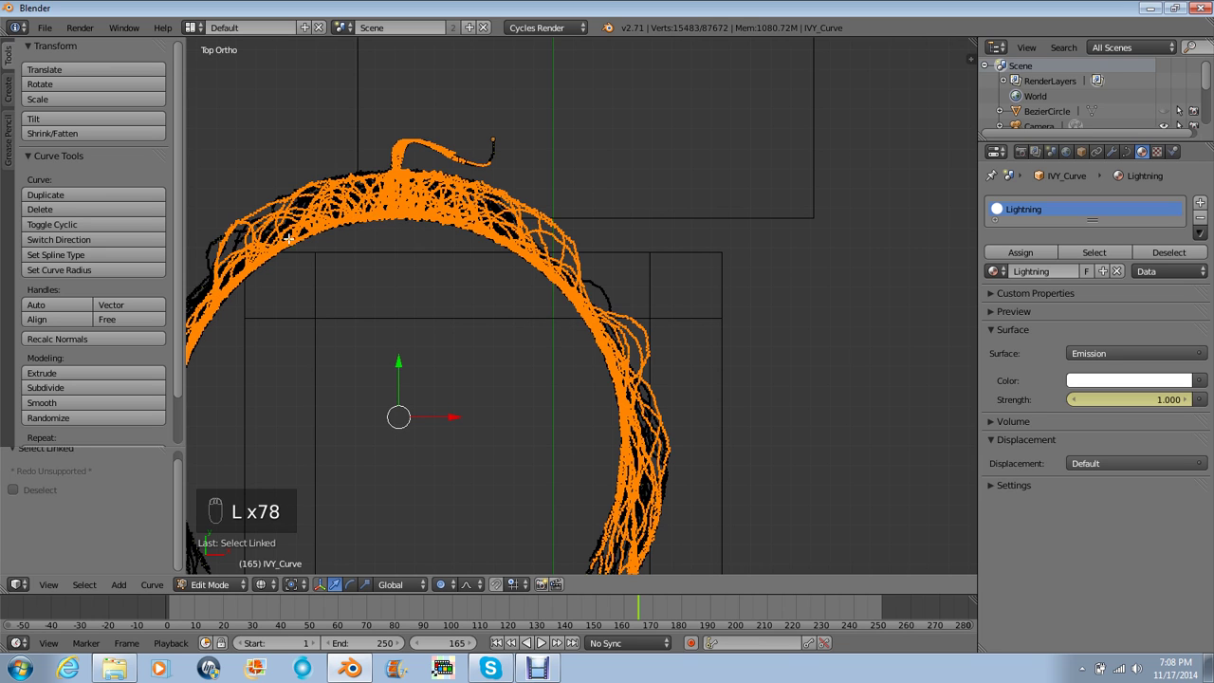
{"action": "key", "text": "x"}
{"action": "left_click", "coordinate": [292, 235]}
{"action": "scroll", "coordinate": [465, 253], "scroll_direction": "down", "scroll_amount": 2}
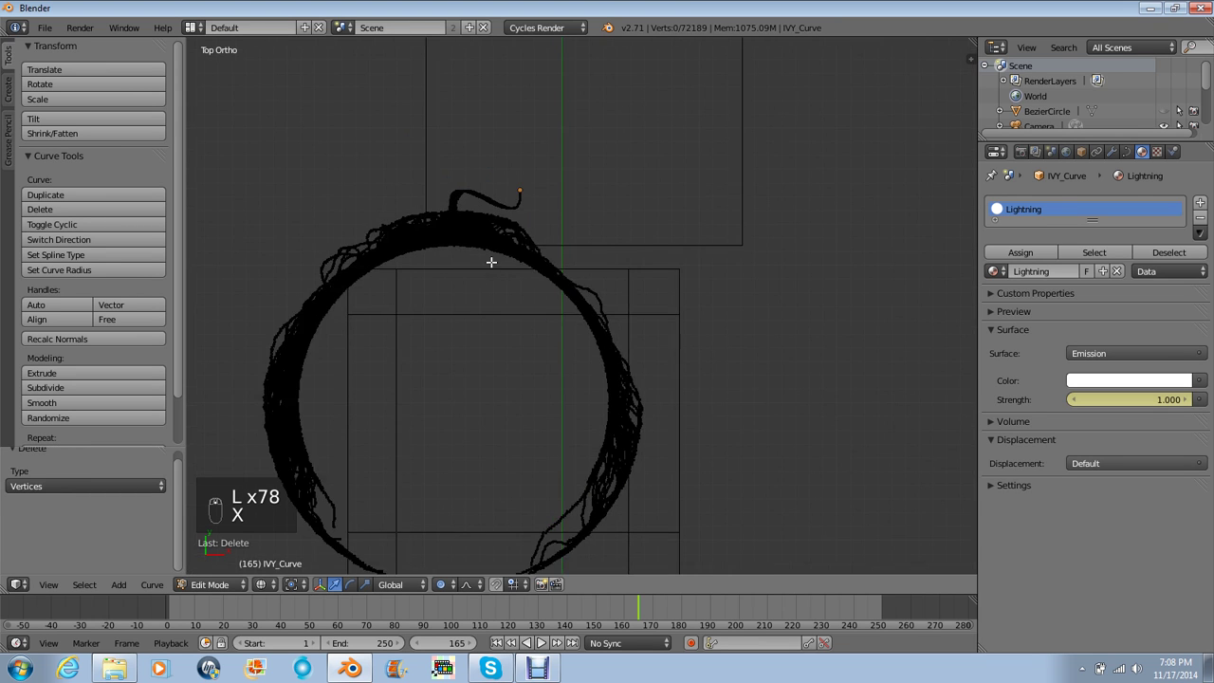
- Select a second batch of linked strands across both sides of the ring and the stem, and delete them
{"action": "scroll", "coordinate": [507, 252], "scroll_direction": "down", "scroll_amount": 1}
{"action": "key", "text": "l"}
{"action": "key", "text": "l"}
{"action": "key", "text": "l"}
{"action": "key", "text": "l"}
{"action": "key", "text": "l"}
{"action": "key", "text": "l"}
{"action": "key", "text": "l"}
{"action": "key", "text": "l"}
{"action": "key", "text": "l"}
{"action": "key", "text": "l"}
{"action": "key", "text": "l"}
{"action": "key", "text": "l"}
{"action": "key", "text": "l"}
{"action": "key", "text": "l"}
{"action": "key", "text": "l"}
{"action": "key", "text": "l"}
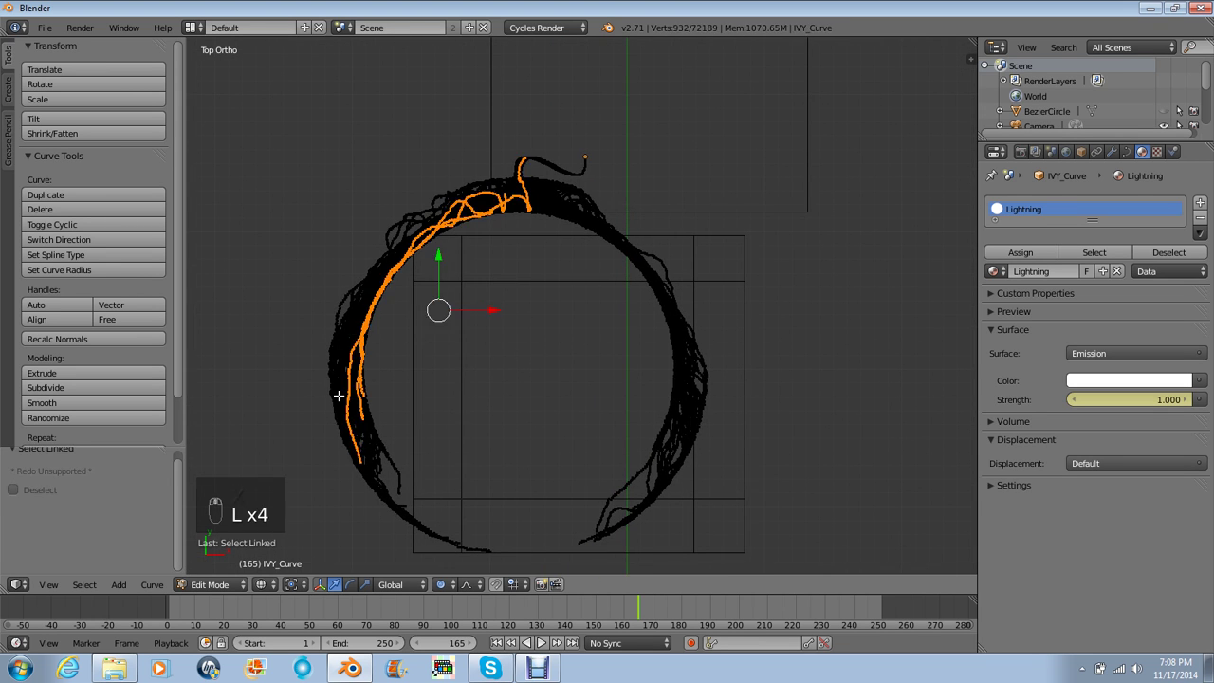
{"action": "key", "text": "l"}
{"action": "key", "text": "l"}
{"action": "key", "text": "l"}
{"action": "key", "text": "l"}
{"action": "key", "text": "l"}
{"action": "key", "text": "l"}
{"action": "key", "text": "l"}
{"action": "key", "text": "l"}
{"action": "key", "text": "l"}
{"action": "key", "text": "l"}
{"action": "key", "text": "l"}
{"action": "key", "text": "l"}
{"action": "key", "text": "l"}
{"action": "key", "text": "l"}
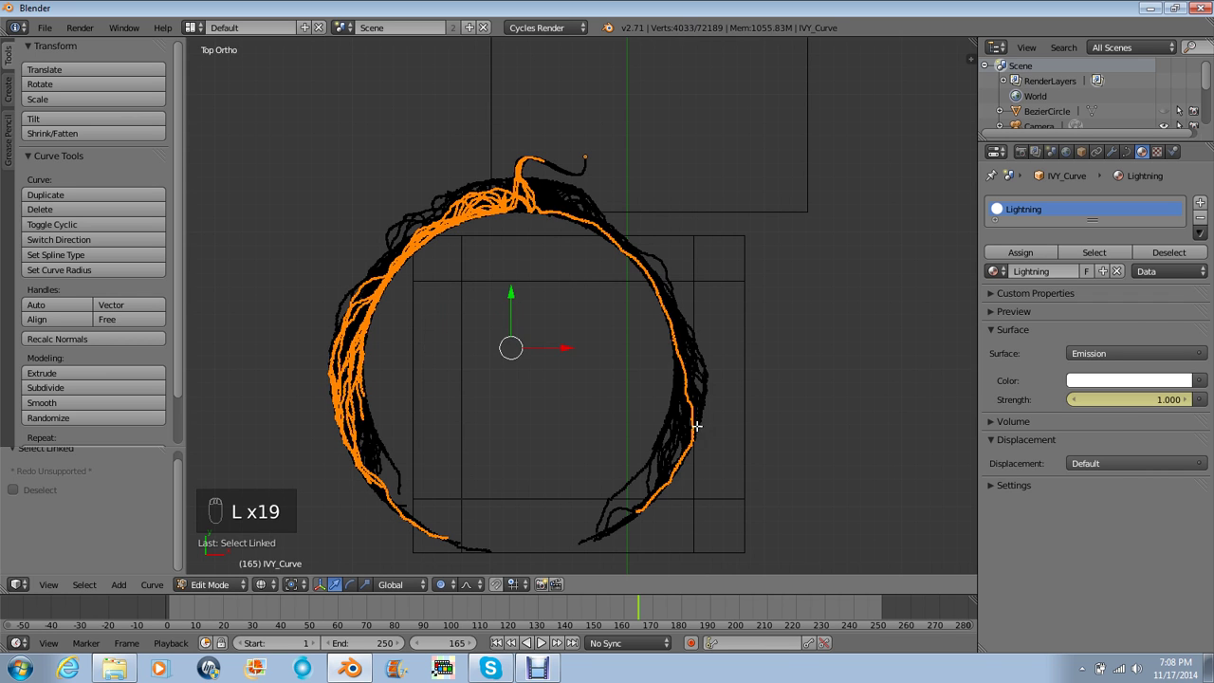
{"action": "key", "text": "l"}
{"action": "key", "text": "l"}
{"action": "key", "text": "l"}
{"action": "key", "text": "l"}
{"action": "key", "text": "l"}
{"action": "key", "text": "l"}
{"action": "key", "text": "l"}
{"action": "key", "text": "l"}
{"action": "key", "text": "l"}
{"action": "key", "text": "l"}
{"action": "key", "text": "l"}
{"action": "key", "text": "l"}
{"action": "key", "text": "l"}
{"action": "key", "text": "l"}
{"action": "key", "text": "l"}
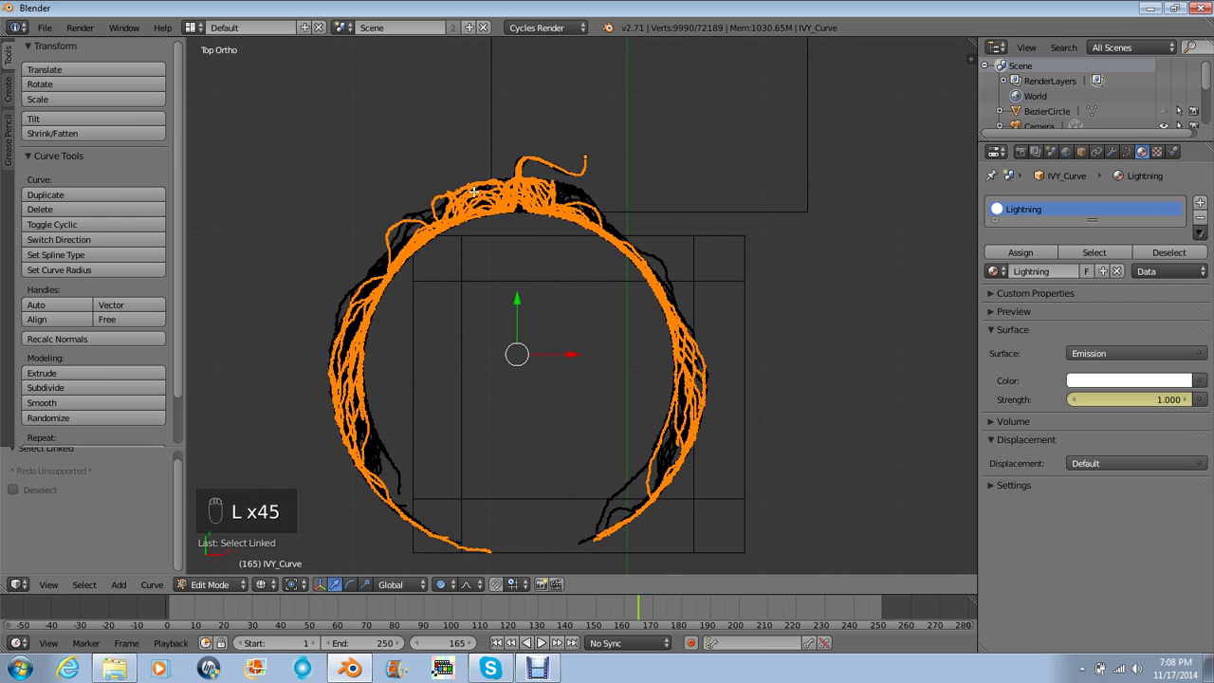
{"action": "key", "text": "x"}
- Box-select the remaining ring without the stem and move it 0.547 in X and -0.276 in Y with proportional size 0.15
{"action": "key", "text": "a"}
{"action": "key", "text": "a"}
{"action": "key", "text": "a"}
{"action": "key", "text": "b"}
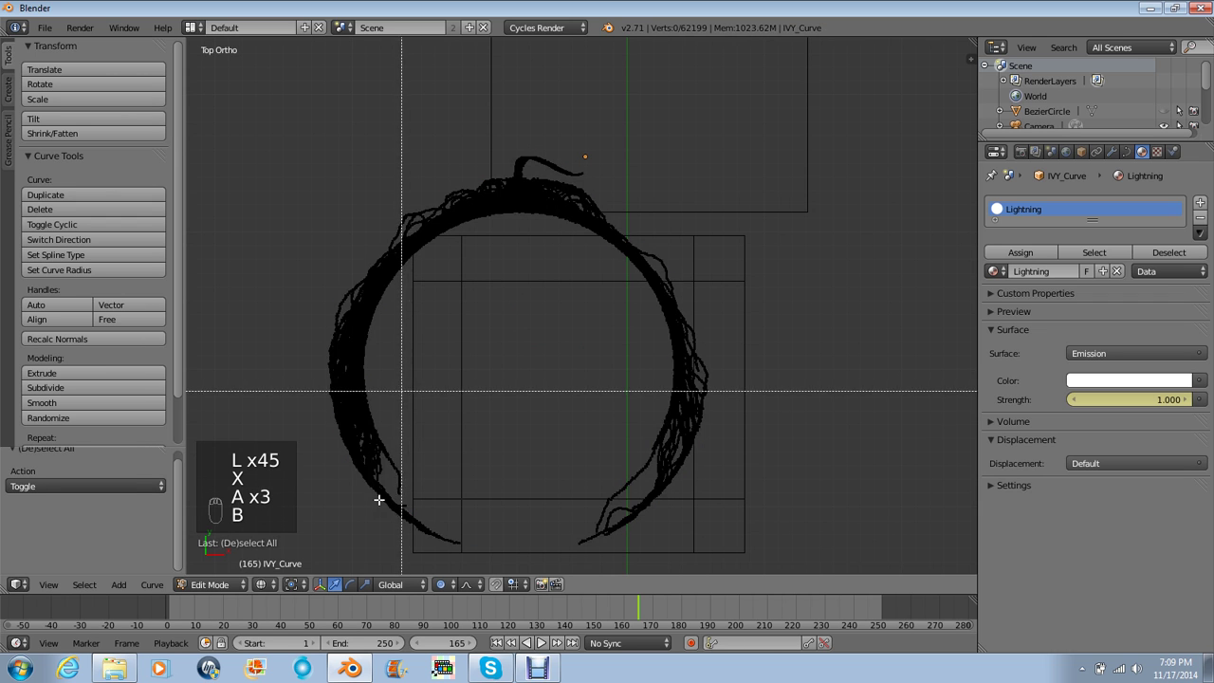
{"action": "left_click_drag", "start_coordinate": [293, 548], "coordinate": [702, 176]}
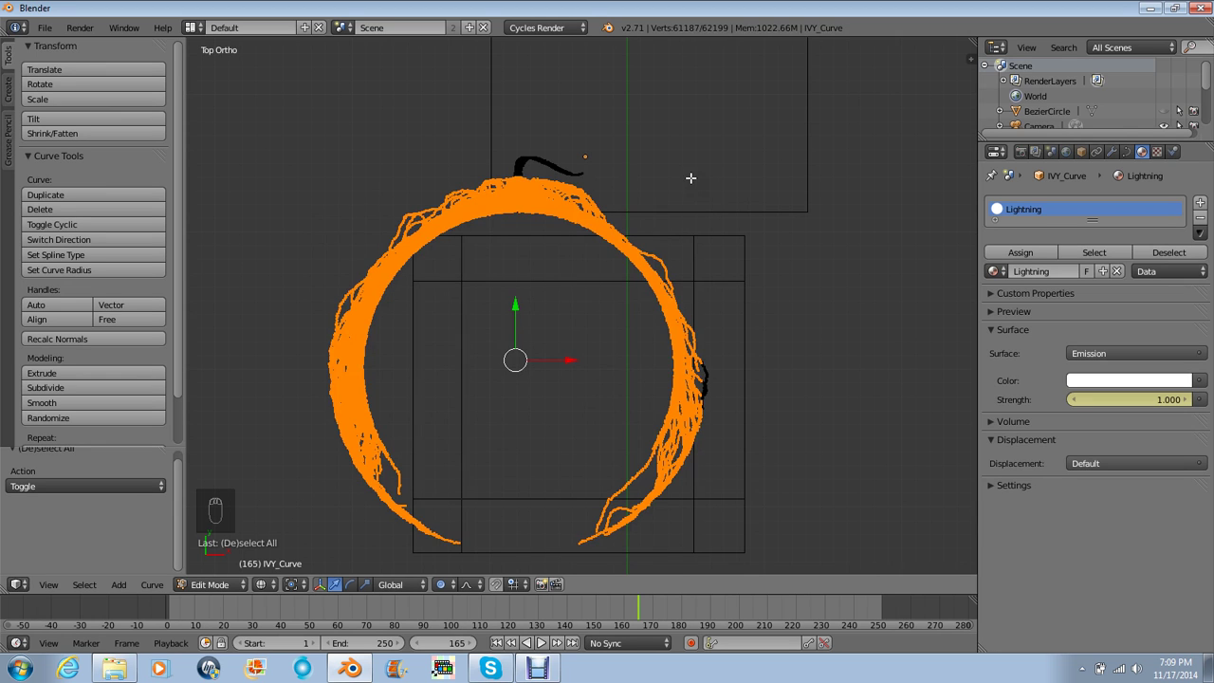
{"action": "key", "text": "b"}
{"action": "left_click_drag", "start_coordinate": [644, 443], "coordinate": [814, 337]}
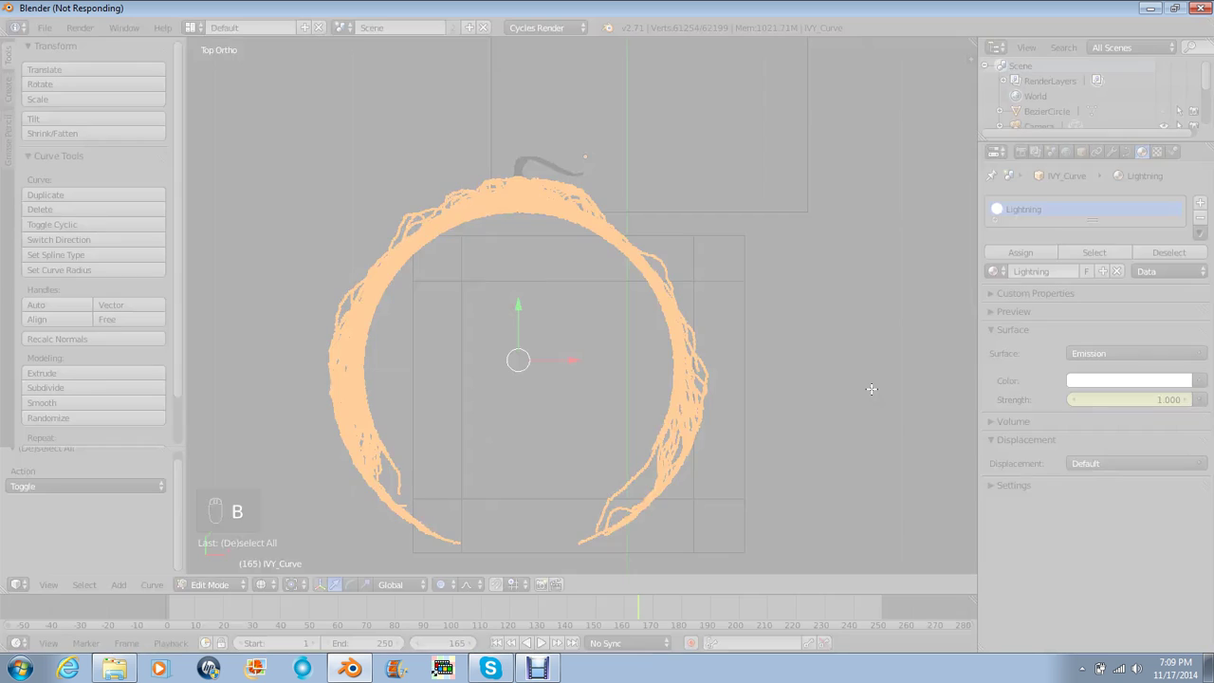
{"action": "key", "text": "g"}
{"action": "scroll", "coordinate": [859, 379], "scroll_direction": "up", "scroll_amount": 4}
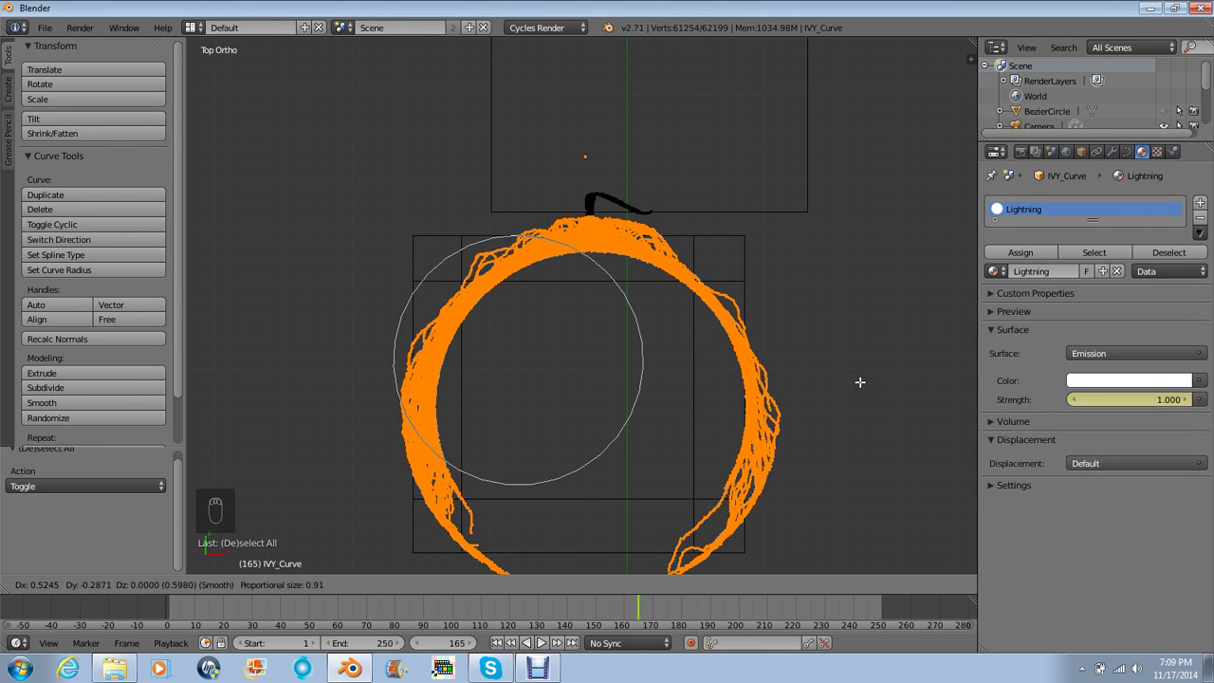
{"action": "scroll", "coordinate": [852, 388], "scroll_direction": "up", "scroll_amount": 10}
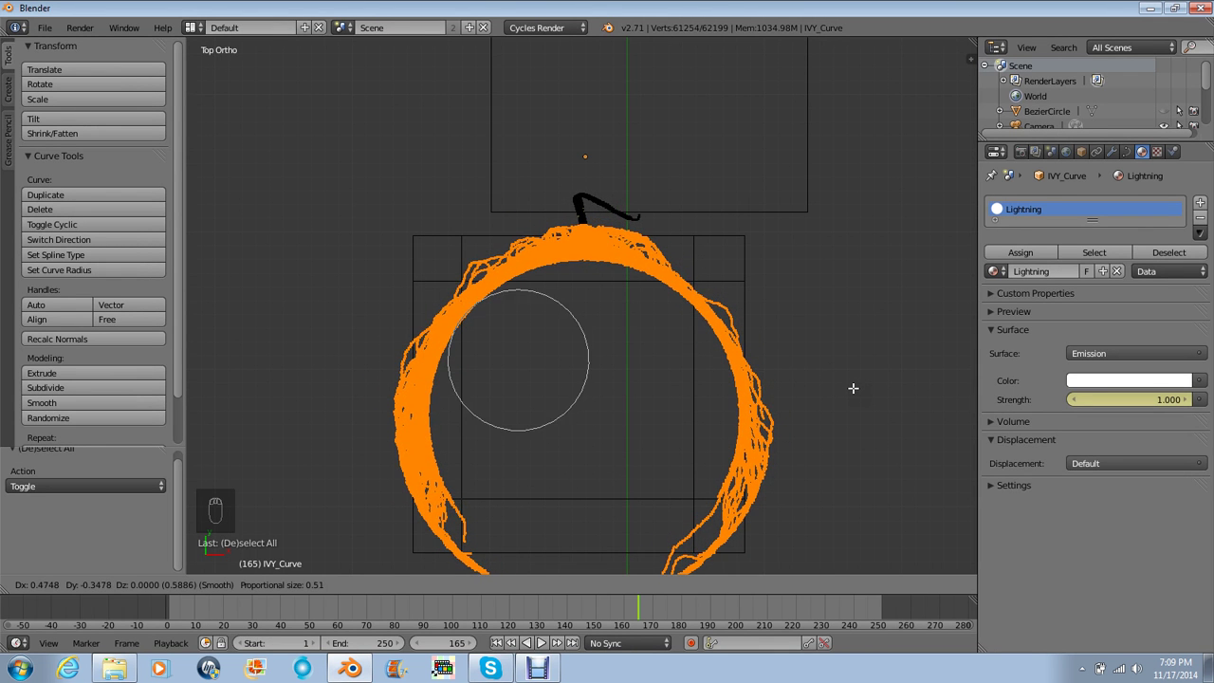
{"action": "scroll", "coordinate": [854, 387], "scroll_direction": "up", "scroll_amount": 6}
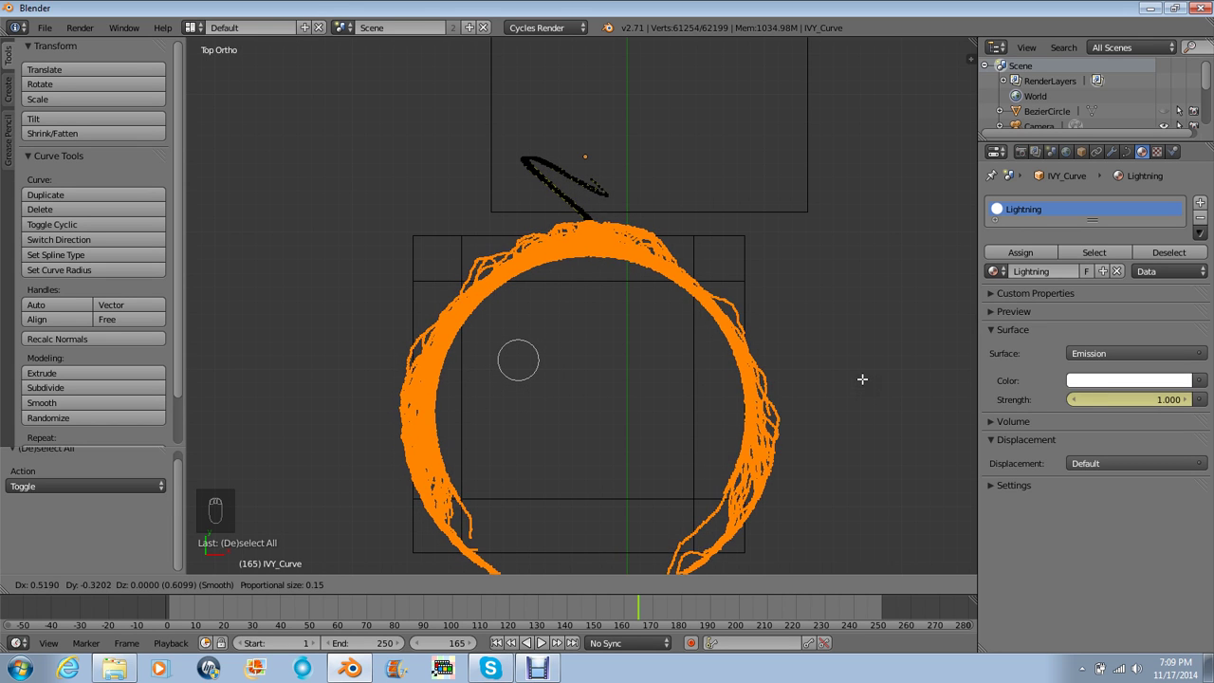
{"action": "left_click", "coordinate": [862, 377]}
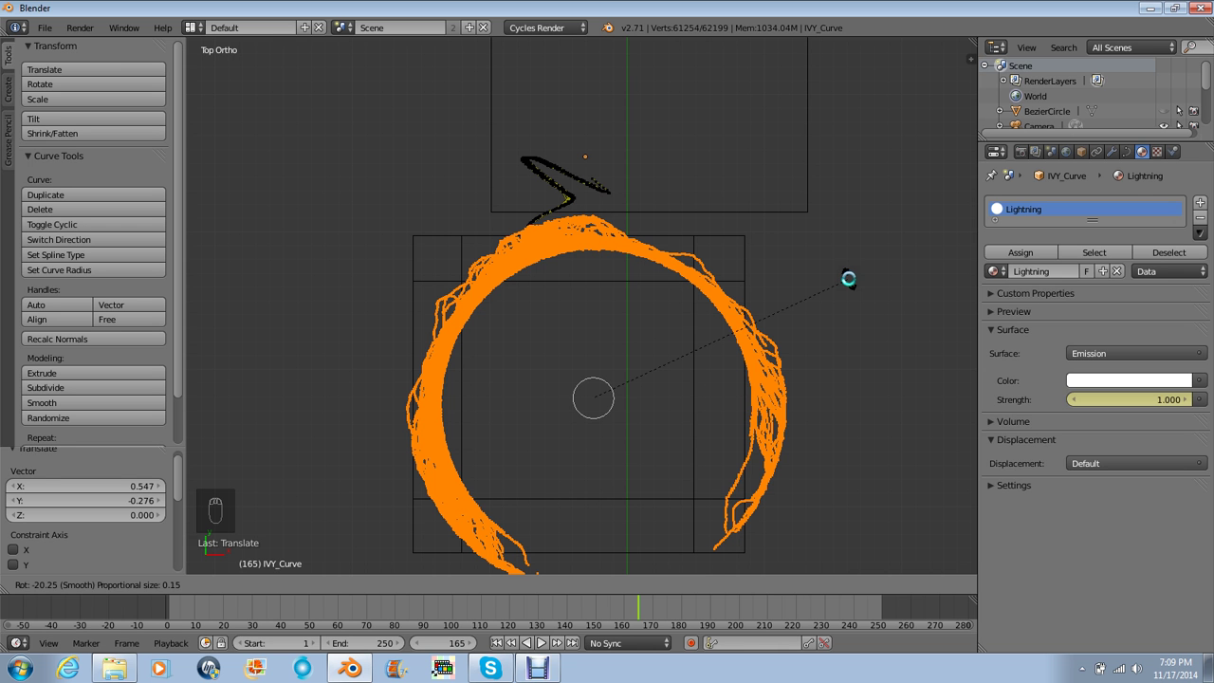
- Rotate the ring part about -20°, return to solid object mode, toggle layer 11 and look through the camera
{"action": "left_click", "coordinate": [848, 279]}
{"action": "mouse_move", "coordinate": [848, 276]}
{"action": "middle_mouse_down"}
{"action": "mouse_move", "coordinate": [834, 290]}
{"action": "mouse_move", "coordinate": [791, 228]}
{"action": "mouse_move", "coordinate": [764, 299]}
{"action": "mouse_move", "coordinate": [824, 271]}
{"action": "mouse_move", "coordinate": [900, 187]}
{"action": "mouse_move", "coordinate": [869, 241]}
{"action": "mouse_move", "coordinate": [818, 284]}
{"action": "mouse_move", "coordinate": [671, 317]}
{"action": "mouse_move", "coordinate": [711, 246]}
{"action": "mouse_move", "coordinate": [669, 328]}
{"action": "mouse_move", "coordinate": [683, 294]}
{"action": "mouse_move", "coordinate": [697, 318]}
{"action": "mouse_move", "coordinate": [737, 335]}
{"action": "mouse_move", "coordinate": [803, 299]}
{"action": "mouse_move", "coordinate": [655, 330]}
{"action": "middle_mouse_up"}
{"action": "key", "text": "Tab"}
{"action": "key", "text": "z"}
{"action": "key", "text": "alt+shift+1"}
{"action": "key", "text": "KP_0"}
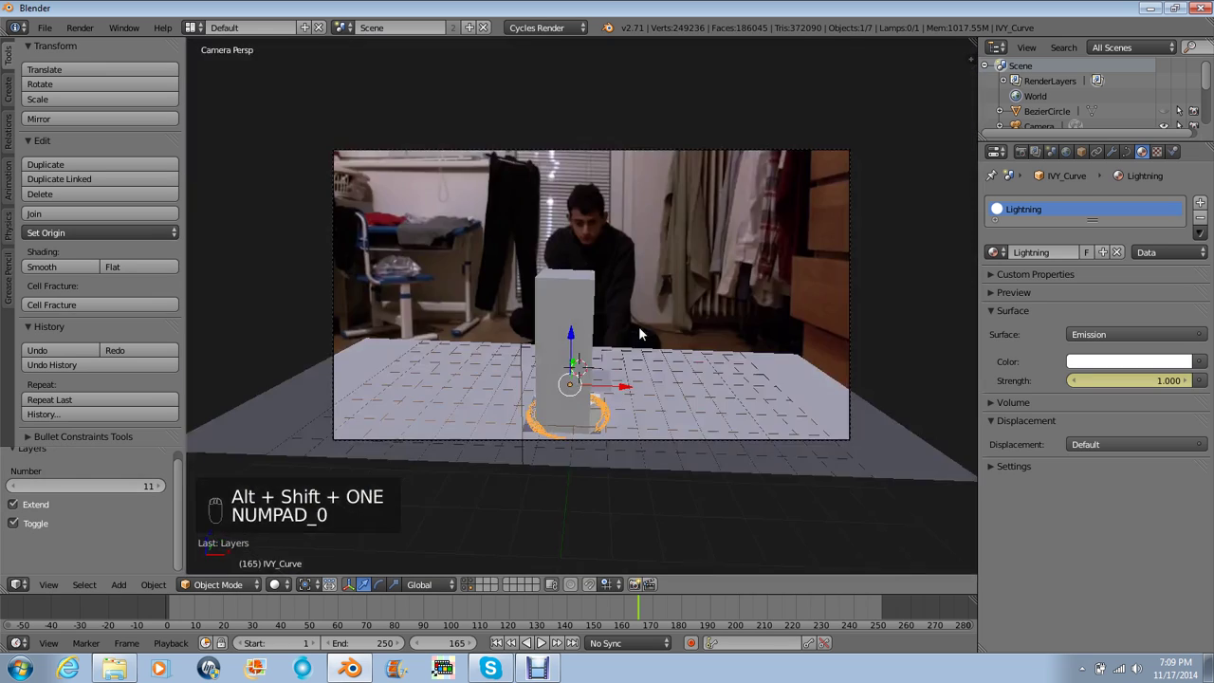
- Select the ivy curve, bring up the render settings, enlarge the 3D view and preview the camera view in rendered shading
{"action": "scroll", "coordinate": [638, 334], "scroll_direction": "up", "scroll_amount": 5}
{"action": "right_click", "coordinate": [508, 309]}
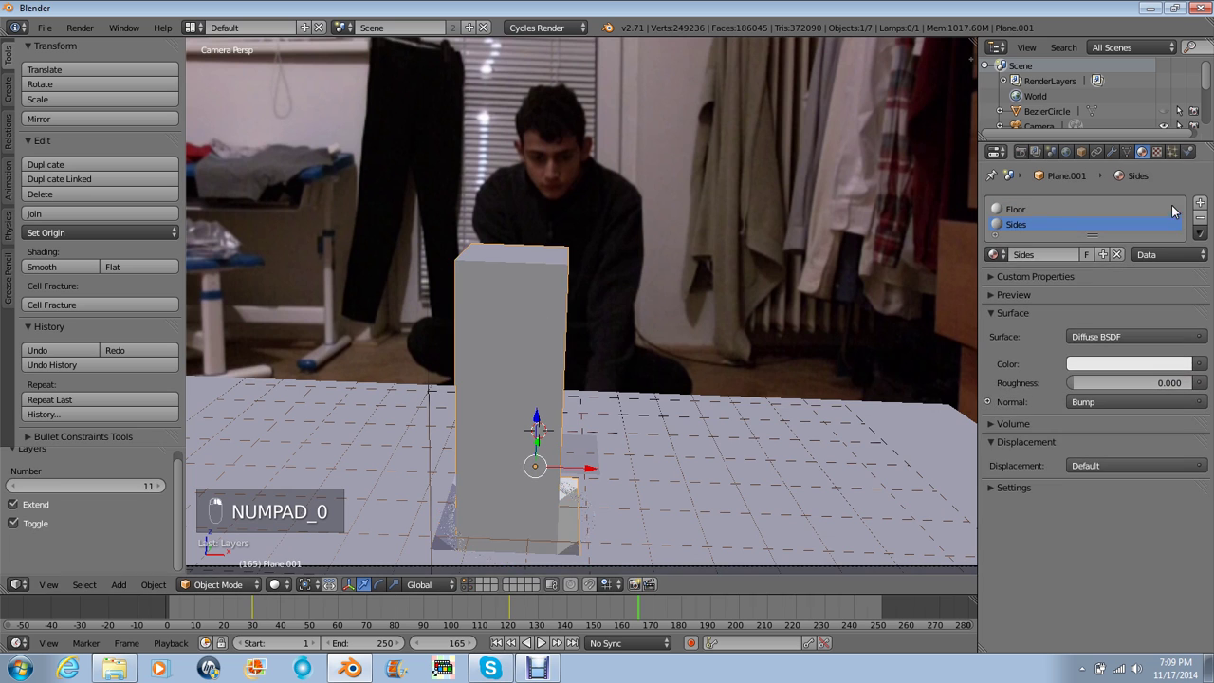
{"action": "left_click", "coordinate": [1021, 153]}
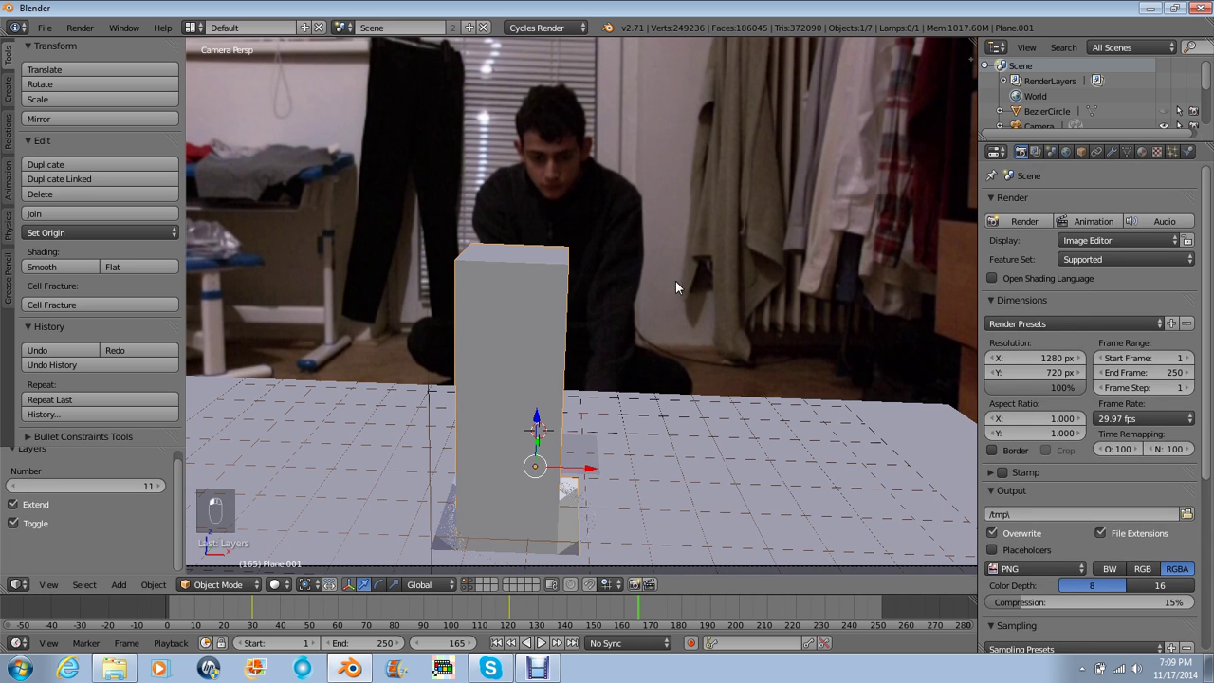
{"action": "right_click", "coordinate": [553, 500]}
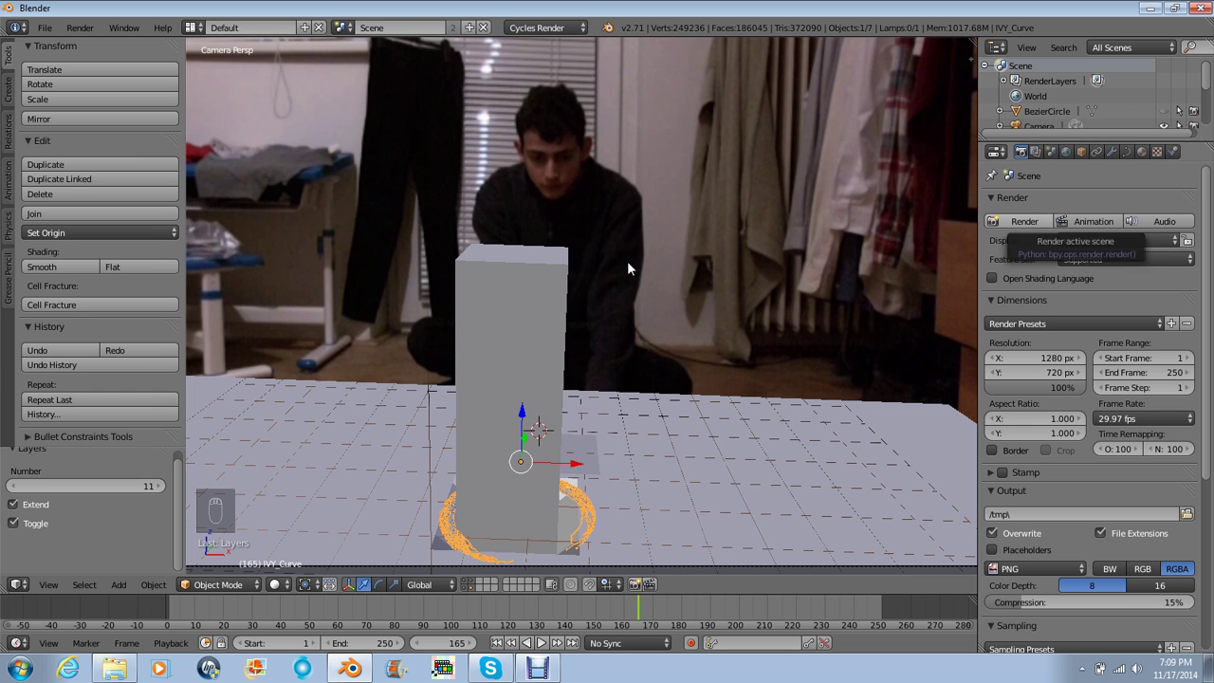
{"action": "left_click_drag", "start_coordinate": [184, 242], "coordinate": [105, 242]}
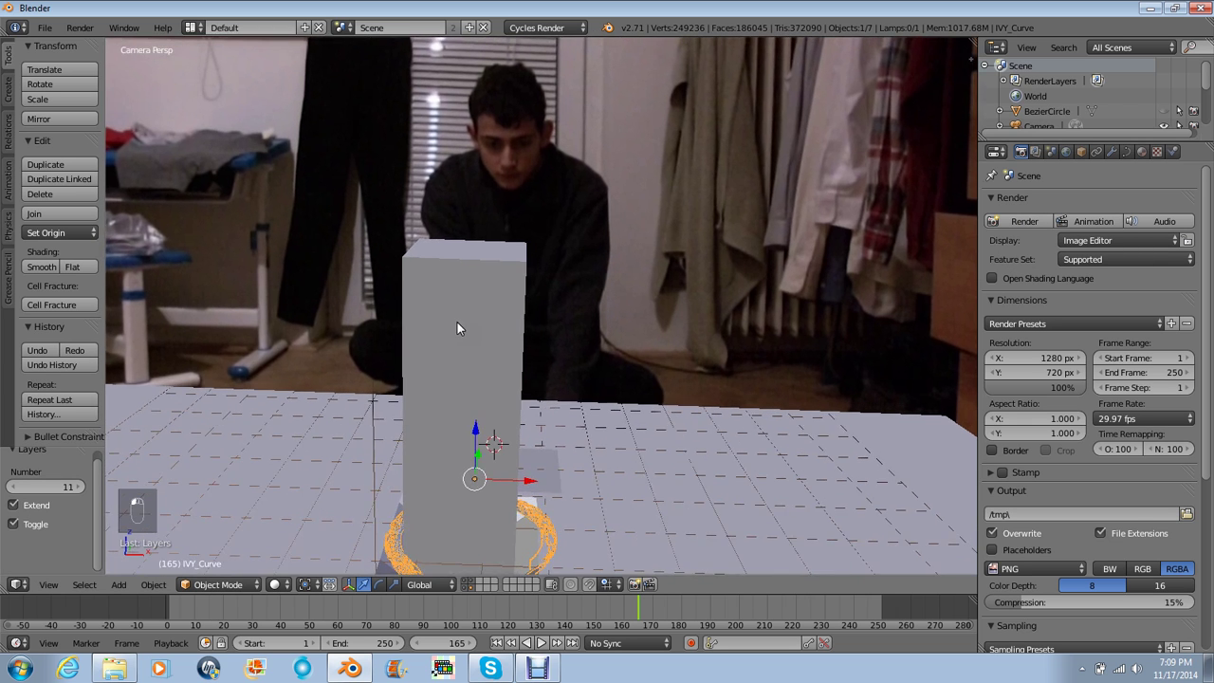
{"action": "scroll", "coordinate": [553, 316], "scroll_direction": "down", "scroll_amount": 3}
{"action": "key", "text": "shift+z"}
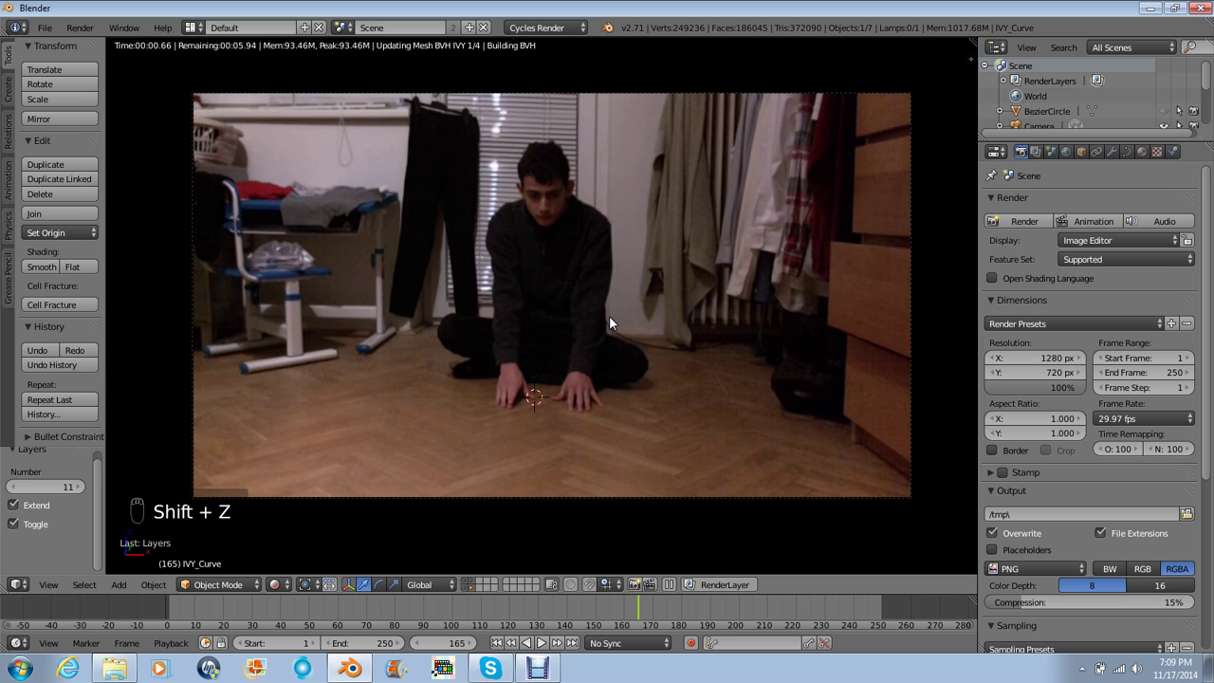
- Hide the Point lamp from the rendered preview
{"action": "key", "text": "n"}
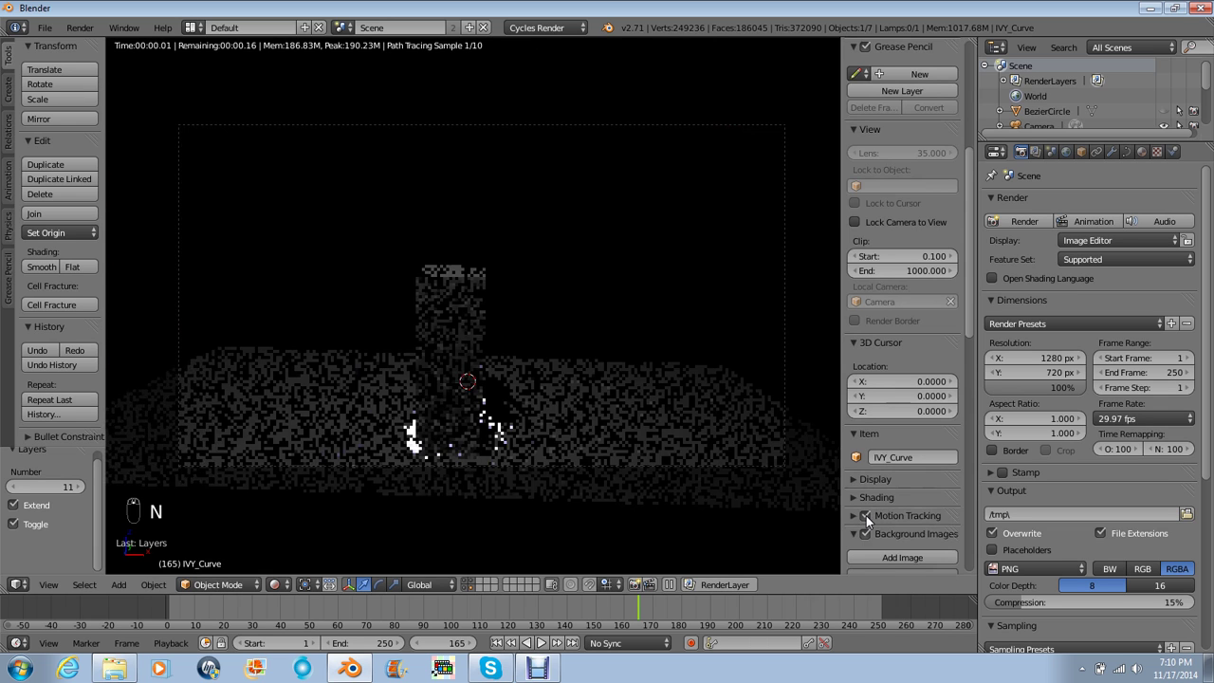
{"action": "key", "text": "n"}
{"action": "scroll", "coordinate": [1067, 96], "scroll_direction": "down", "scroll_amount": 3}
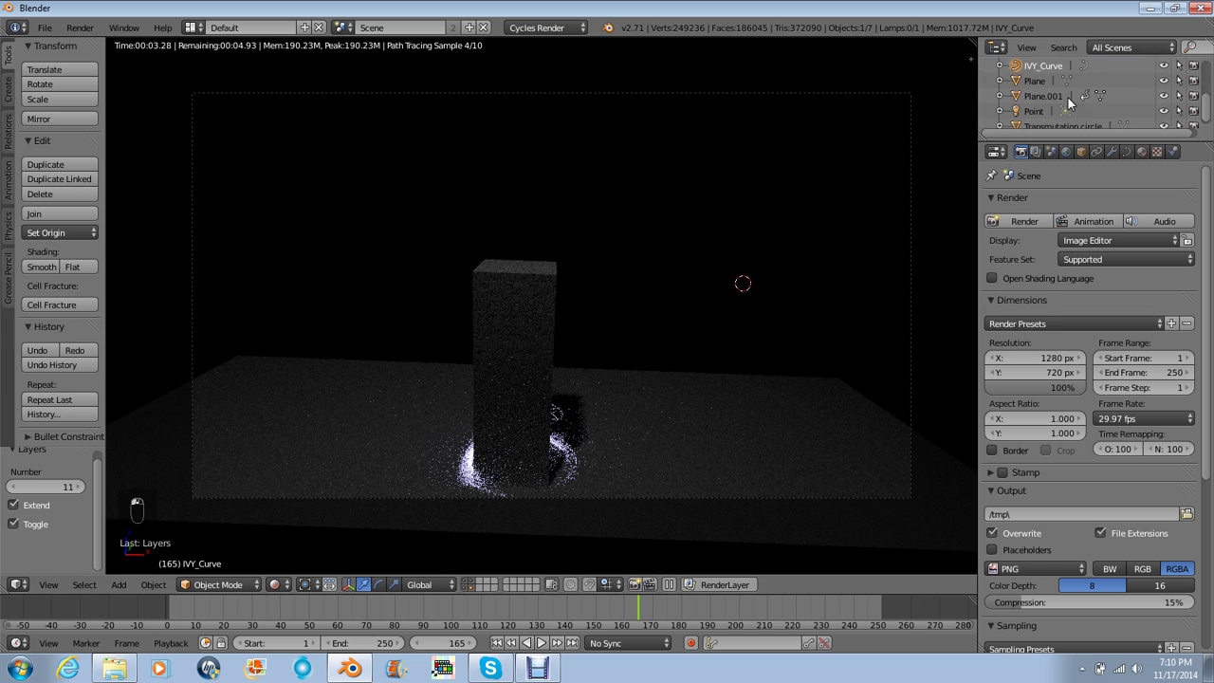
{"action": "scroll", "coordinate": [1068, 98], "scroll_direction": "down", "scroll_amount": 1}
{"action": "left_click", "coordinate": [1164, 104]}
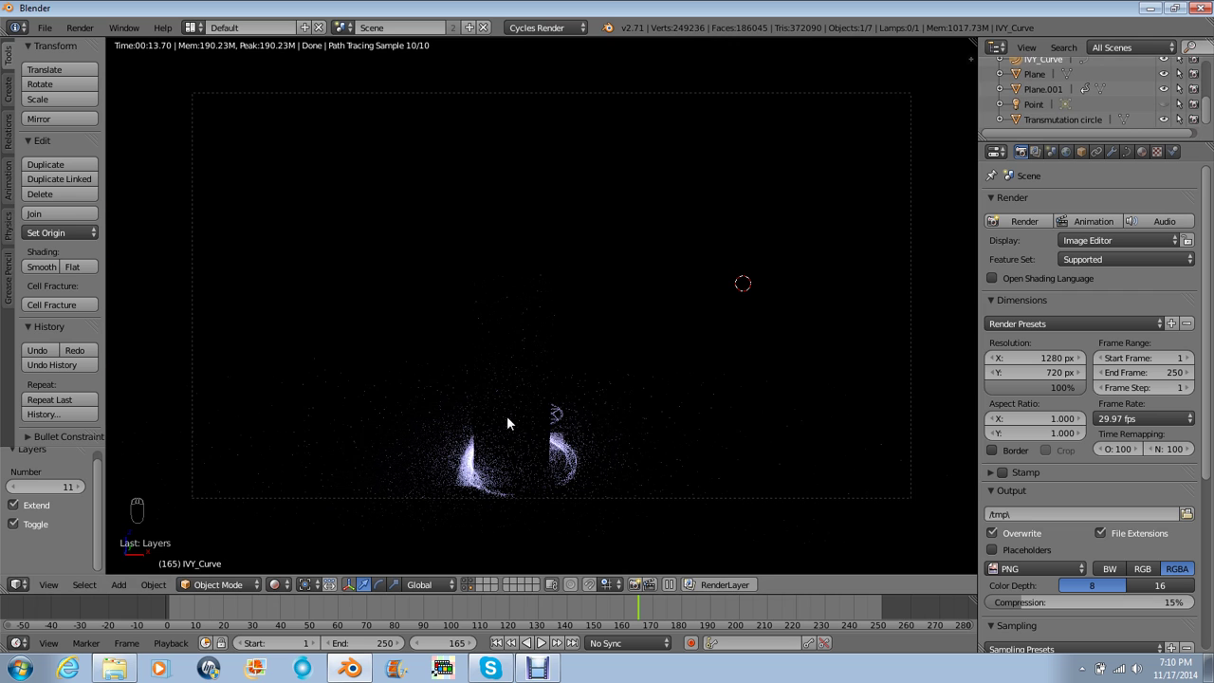
- Return the camera view to solid shading and start a fresh scene from the start-up file
{"action": "key", "text": "z"}
{"action": "key", "text": "z"}
{"action": "key", "text": "z"}
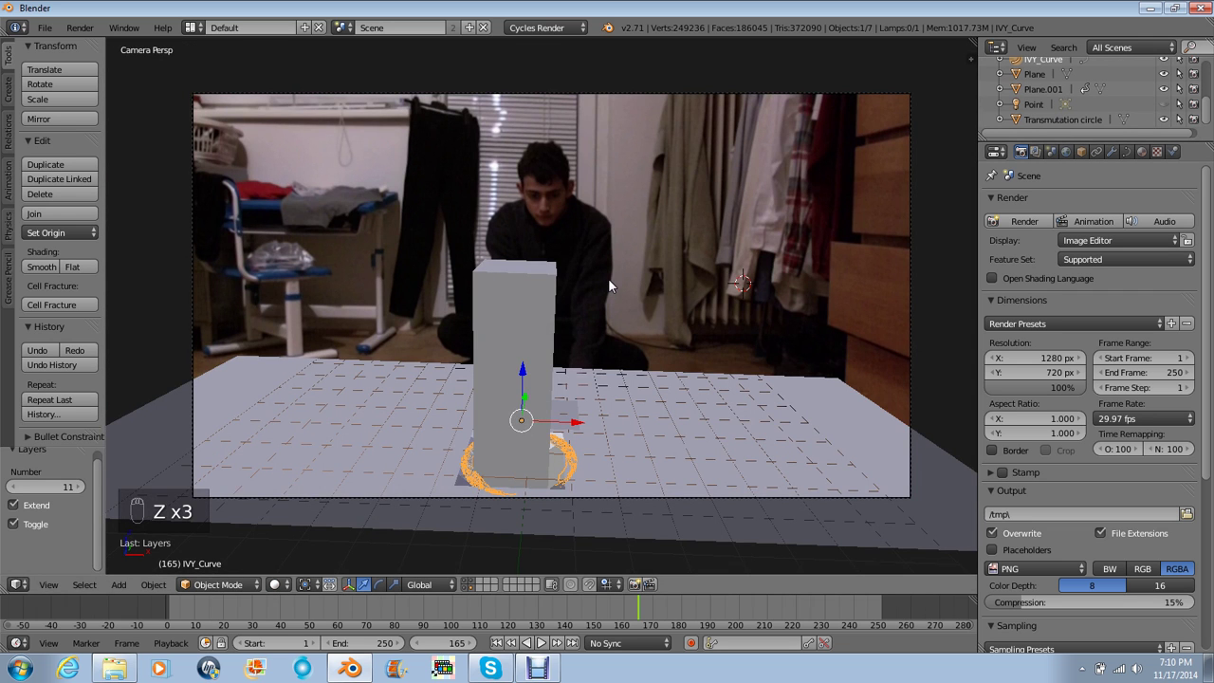
{"action": "key", "text": "ctrl+n"}
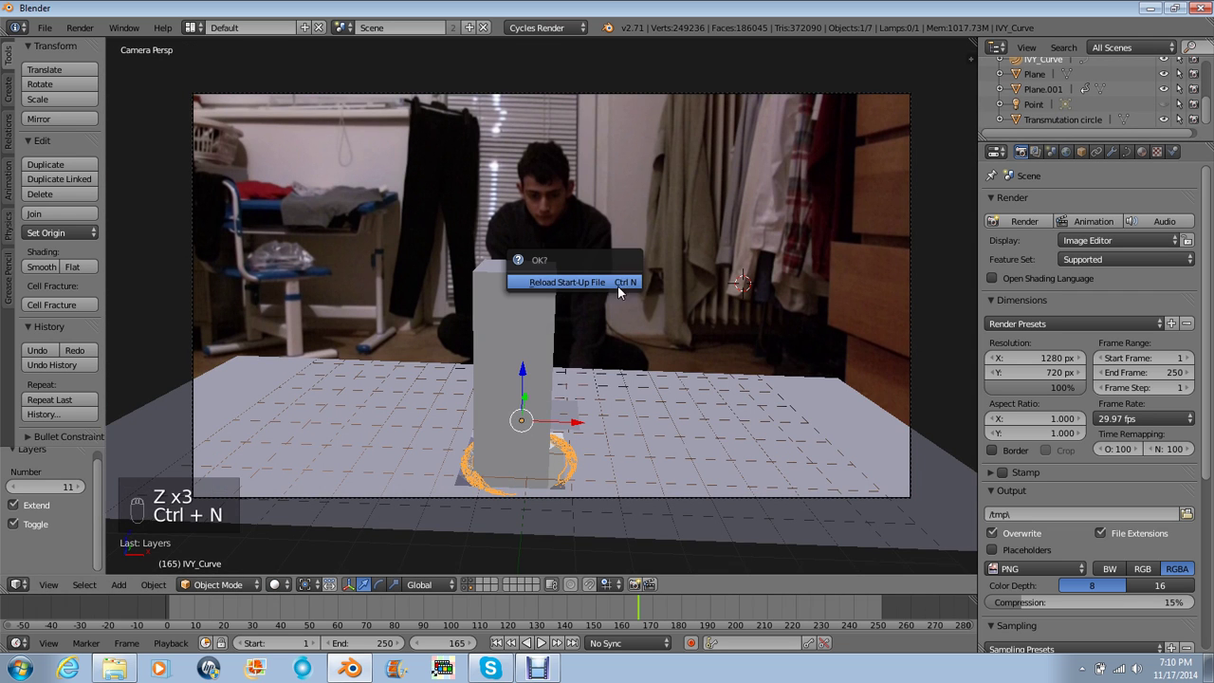
{"action": "left_click", "coordinate": [569, 282]}
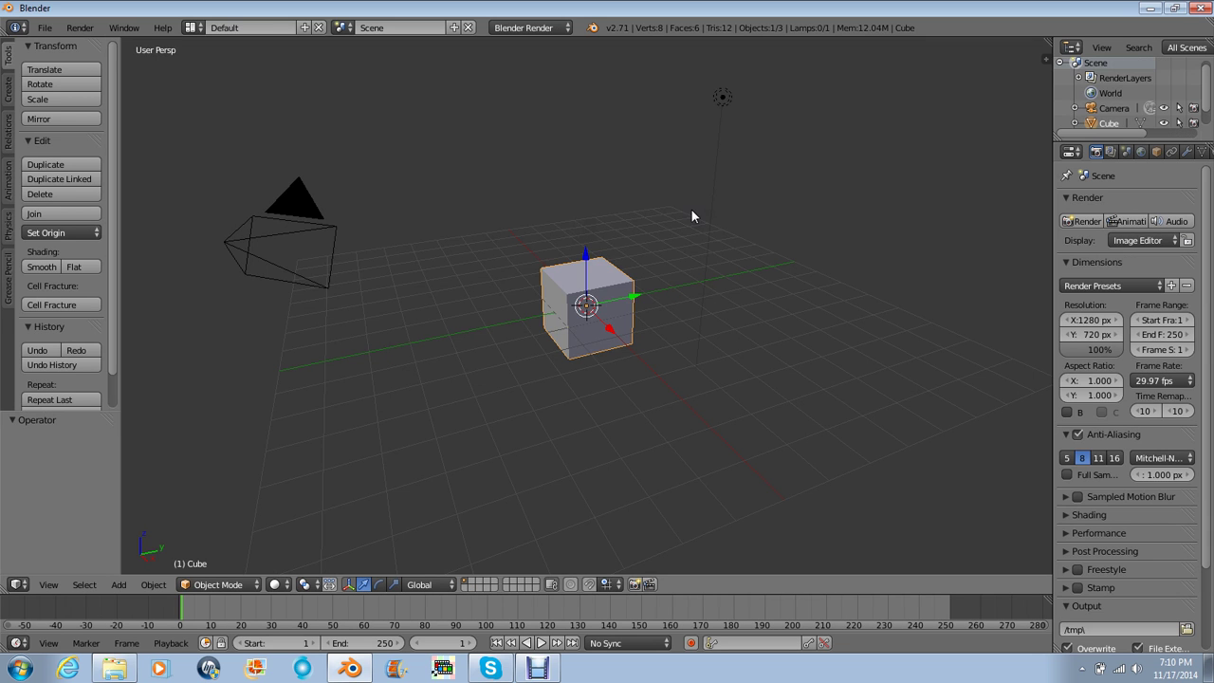
- Delete the default cube and lamp, and align the camera to the current view
{"action": "right_click", "coordinate": [722, 106], "text": "shift"}
{"action": "key", "text": "Delete"}
{"action": "key", "text": "ctrl+alt+KP_0"}
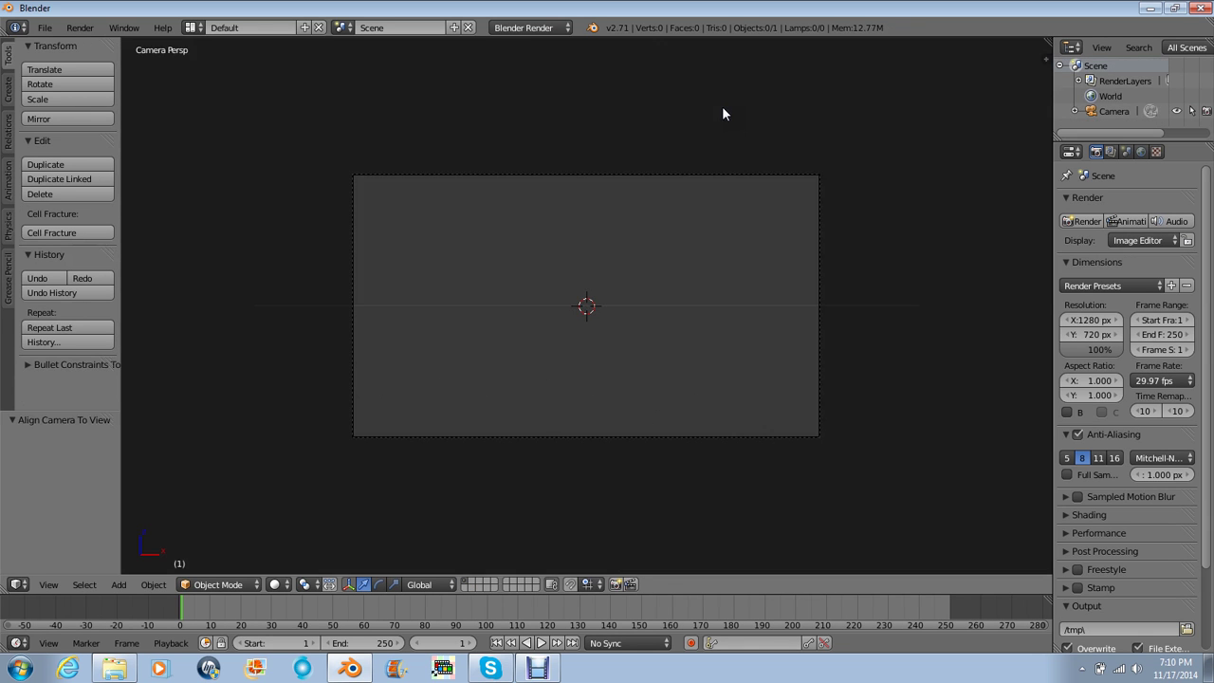
- Switch to the Compositing layout, enable compositing nodes with the backdrop, and delete the Render Layers node
{"action": "key", "text": "ctrl+Left"}
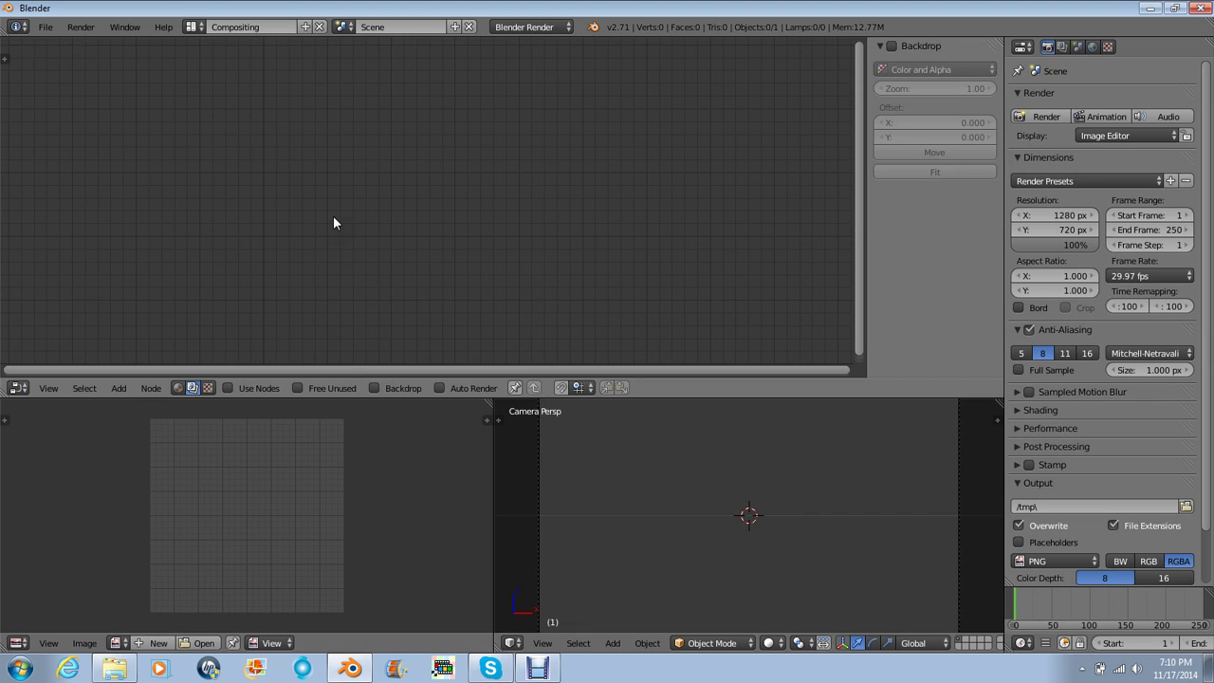
{"action": "left_click", "coordinate": [228, 388]}
{"action": "left_click", "coordinate": [373, 387]}
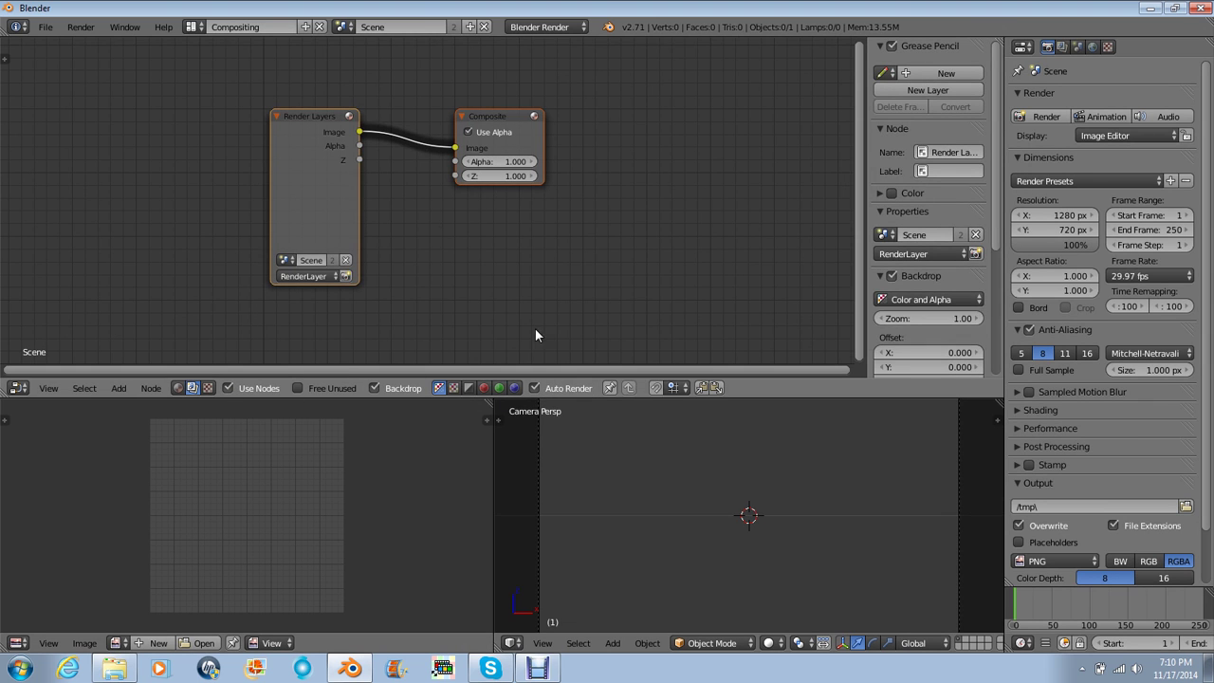
{"action": "left_click", "coordinate": [335, 142]}
{"action": "key", "text": "Delete"}
- Move the Composite node aside and add a Movie Clip input node before it
{"action": "key", "text": "shift+a"}
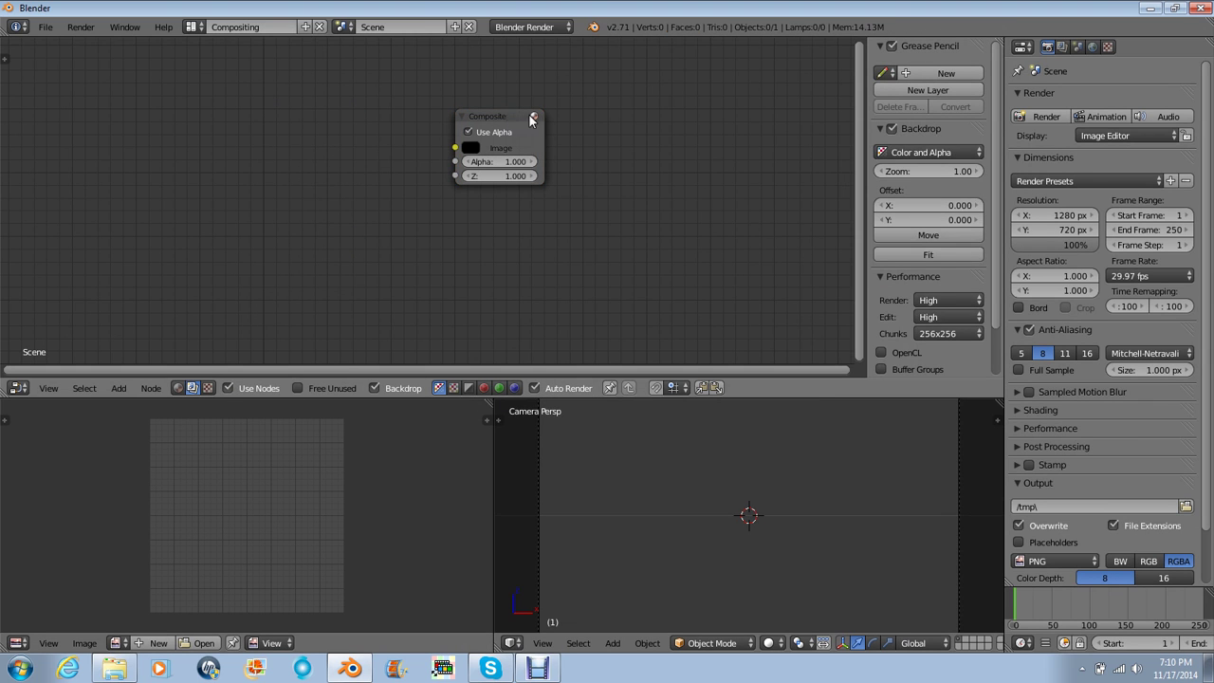
{"action": "left_click_drag", "start_coordinate": [531, 119], "coordinate": [723, 98]}
{"action": "key", "text": "shift+a"}
{"action": "mouse_move", "coordinate": [503, 161]}
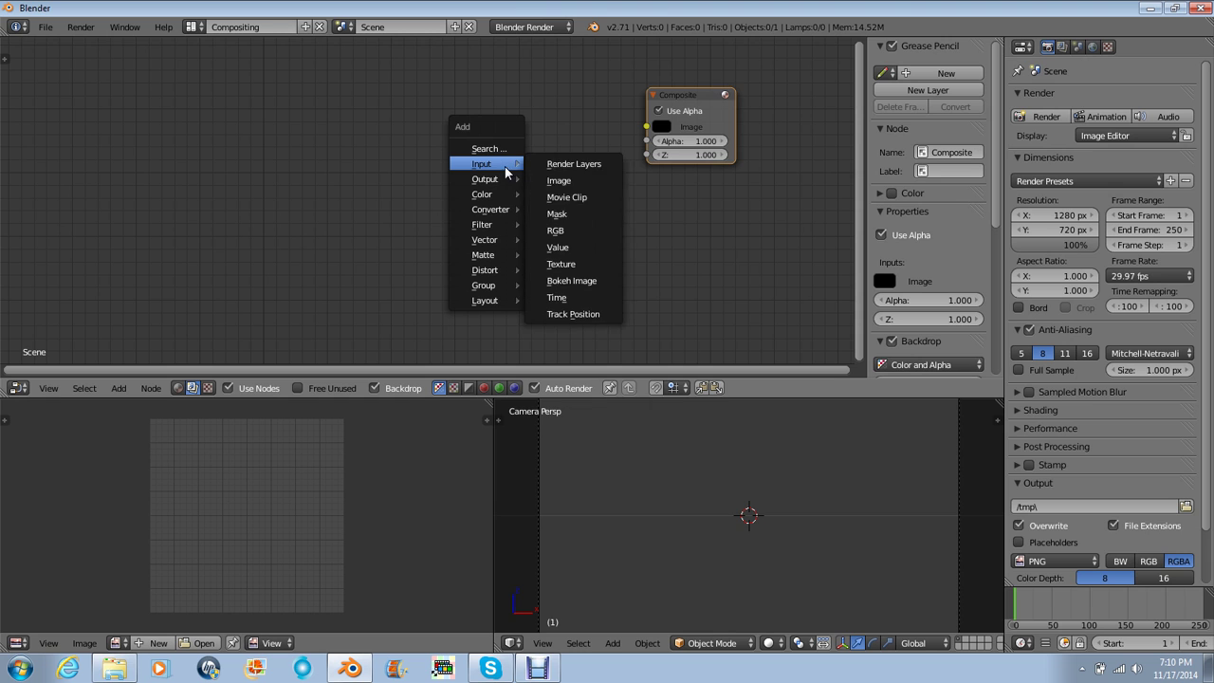
{"action": "left_click", "coordinate": [601, 196]}
{"action": "left_click", "coordinate": [257, 128]}
- In the Default layout, turn the 3D view into a Movie Clip Editor, open 0001.png from the AO folder and name the clip AO
{"action": "key", "text": "ctrl+Right"}
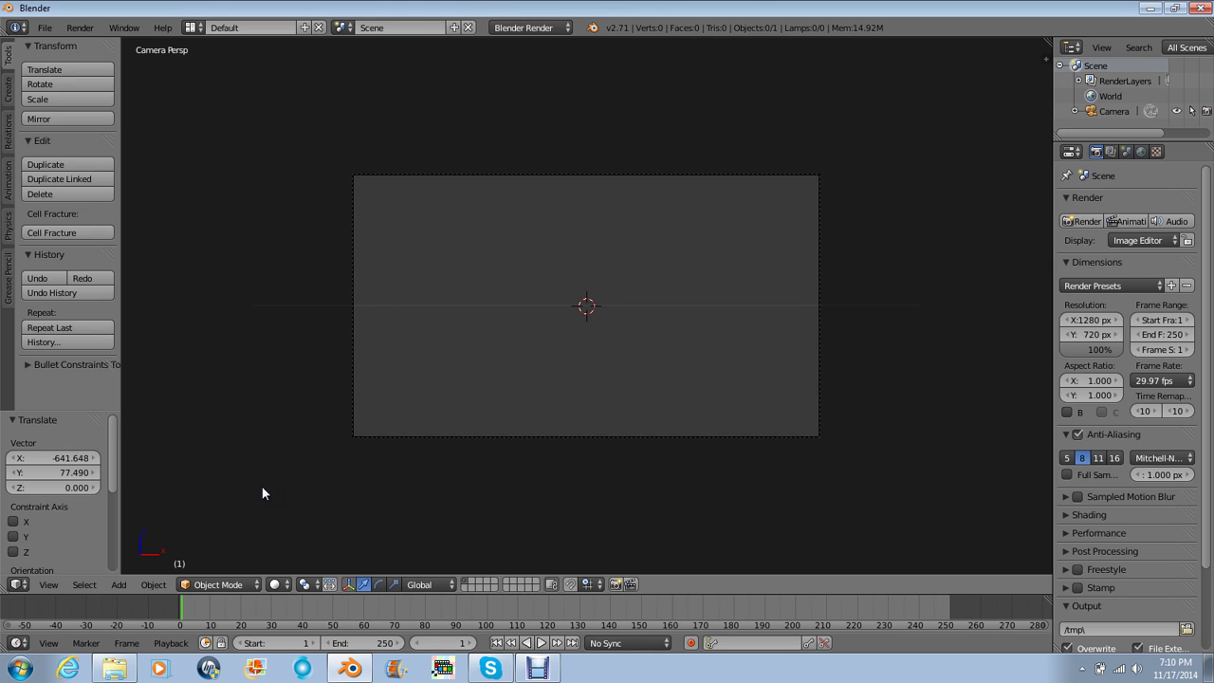
{"action": "left_click", "coordinate": [17, 584]}
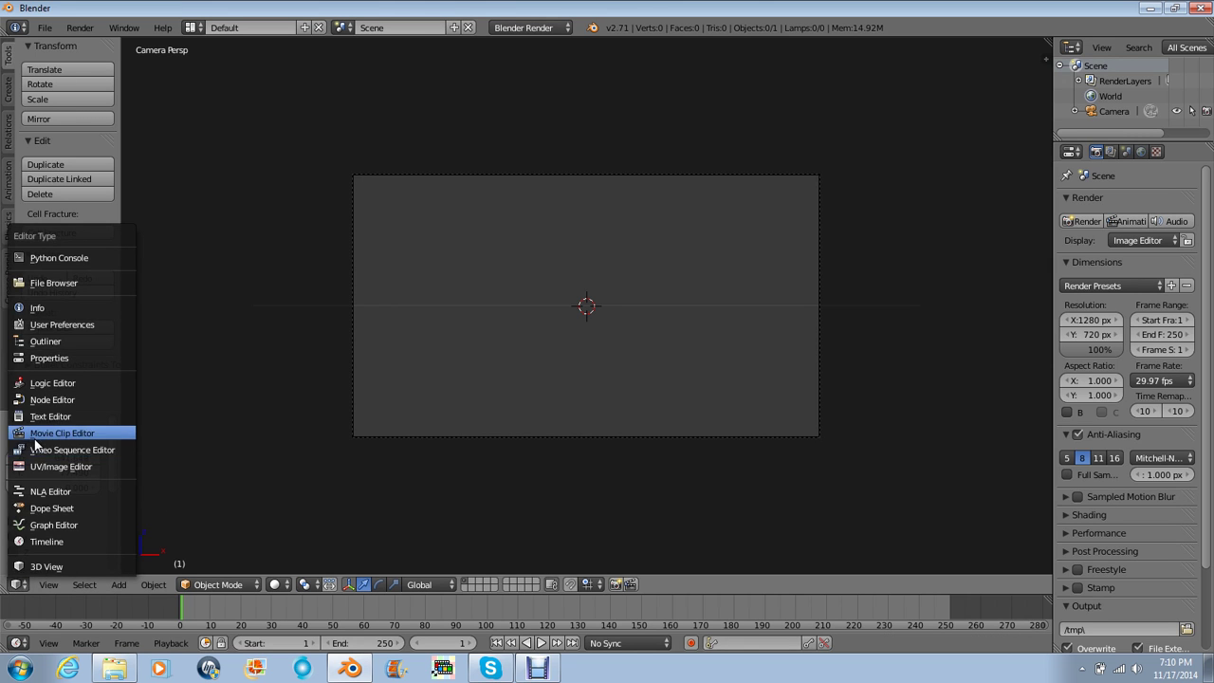
{"action": "left_click", "coordinate": [35, 439]}
{"action": "left_click", "coordinate": [174, 585]}
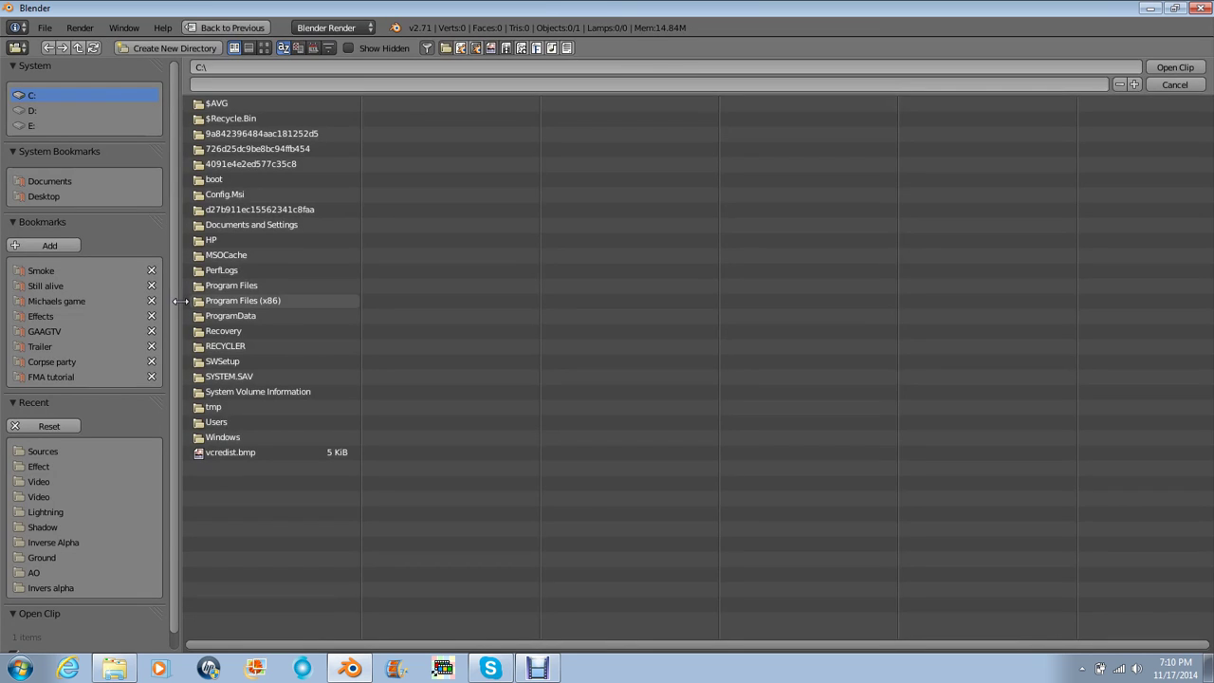
{"action": "left_click", "coordinate": [48, 377]}
{"action": "left_click", "coordinate": [225, 118]}
{"action": "left_click", "coordinate": [224, 115]}
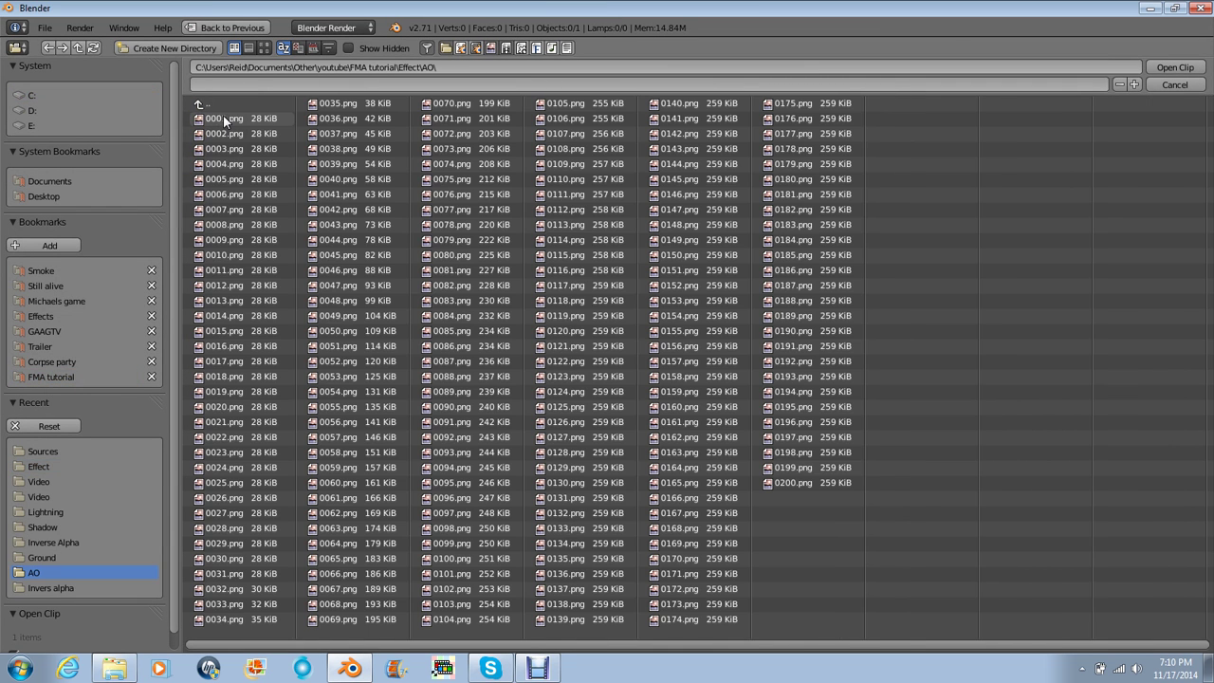
{"action": "double_click", "coordinate": [224, 120]}
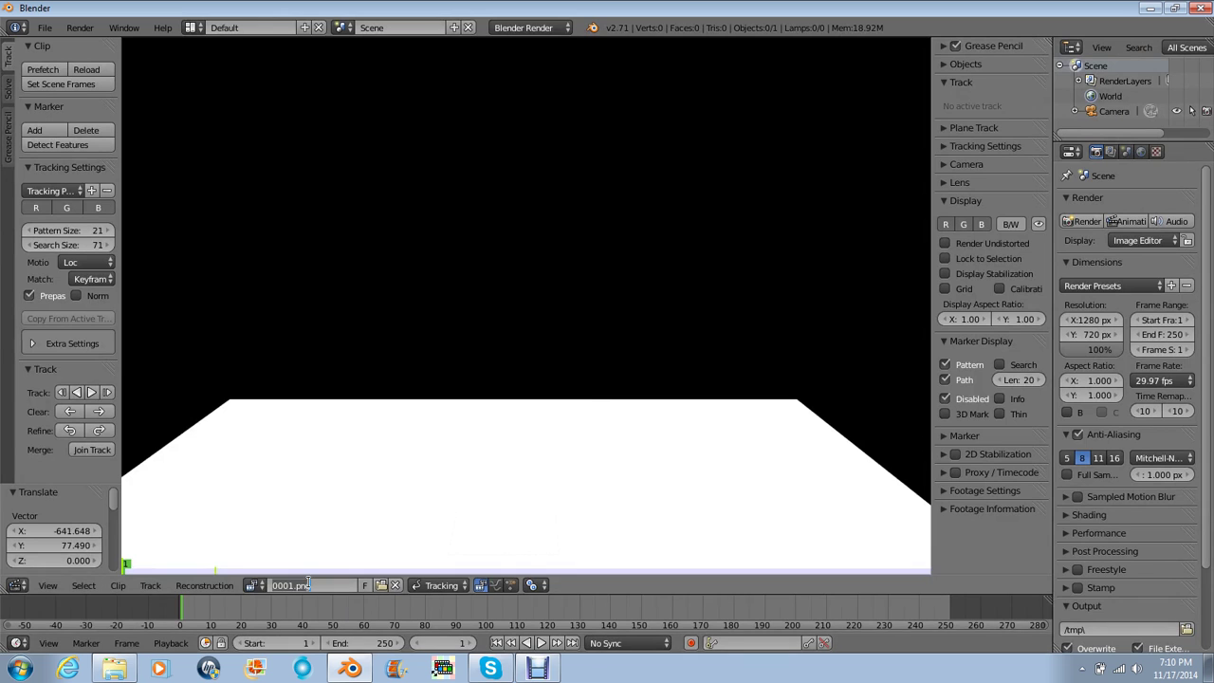
{"action": "left_click", "coordinate": [308, 585]}
{"action": "type", "text": "AO"}
{"action": "key", "text": "Return"}
- Open 0001.png from the Ground folder as another clip and name it Ground
{"action": "left_click", "coordinate": [379, 584]}
{"action": "left_click", "coordinate": [213, 105]}
{"action": "left_click", "coordinate": [218, 120]}
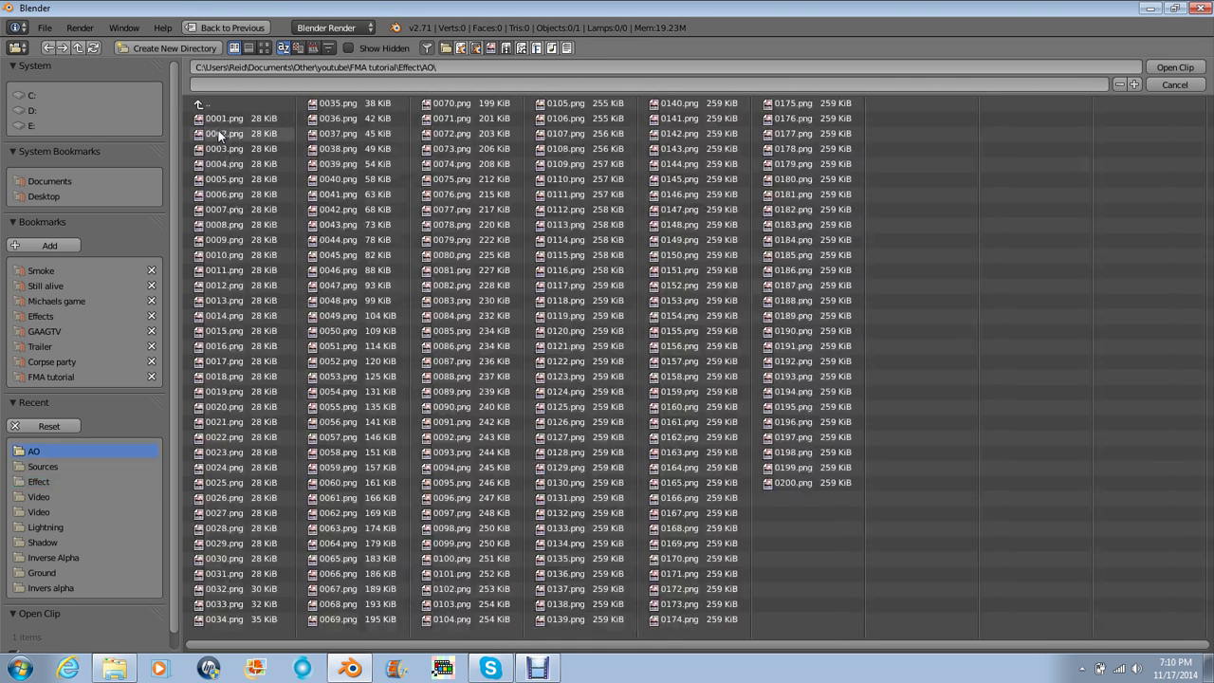
{"action": "left_click", "coordinate": [213, 104]}
{"action": "left_click", "coordinate": [218, 133]}
{"action": "double_click", "coordinate": [218, 119]}
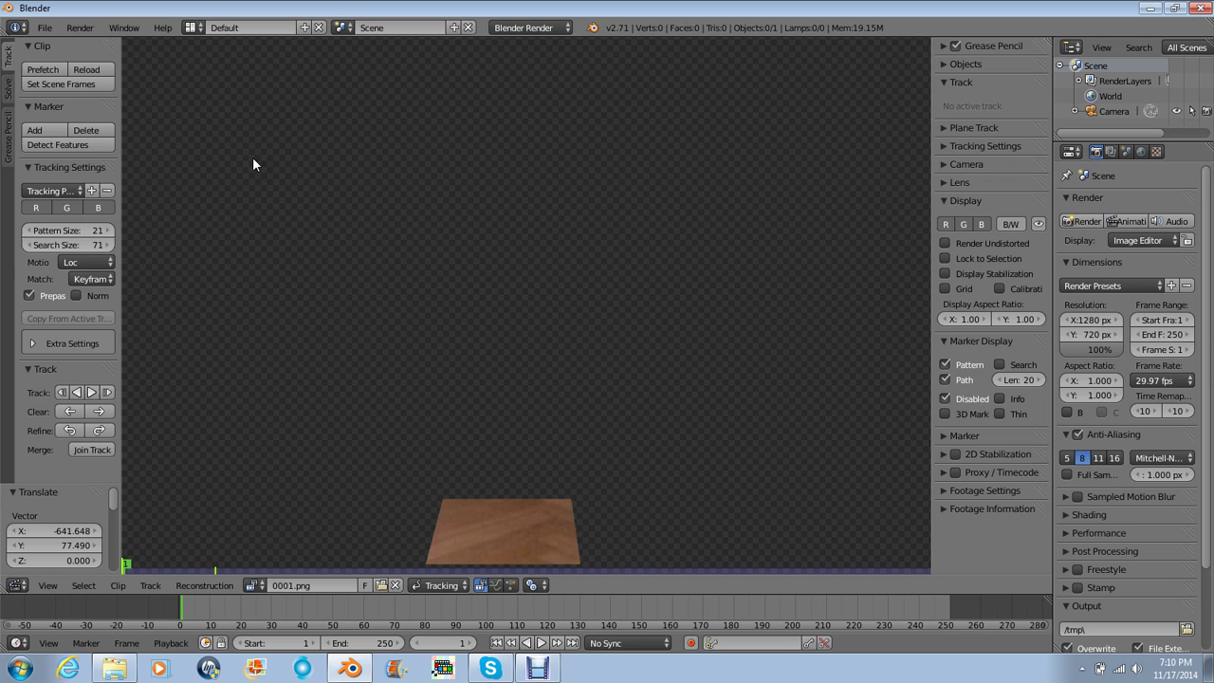
{"action": "left_click_drag", "start_coordinate": [355, 601], "coordinate": [293, 599]}
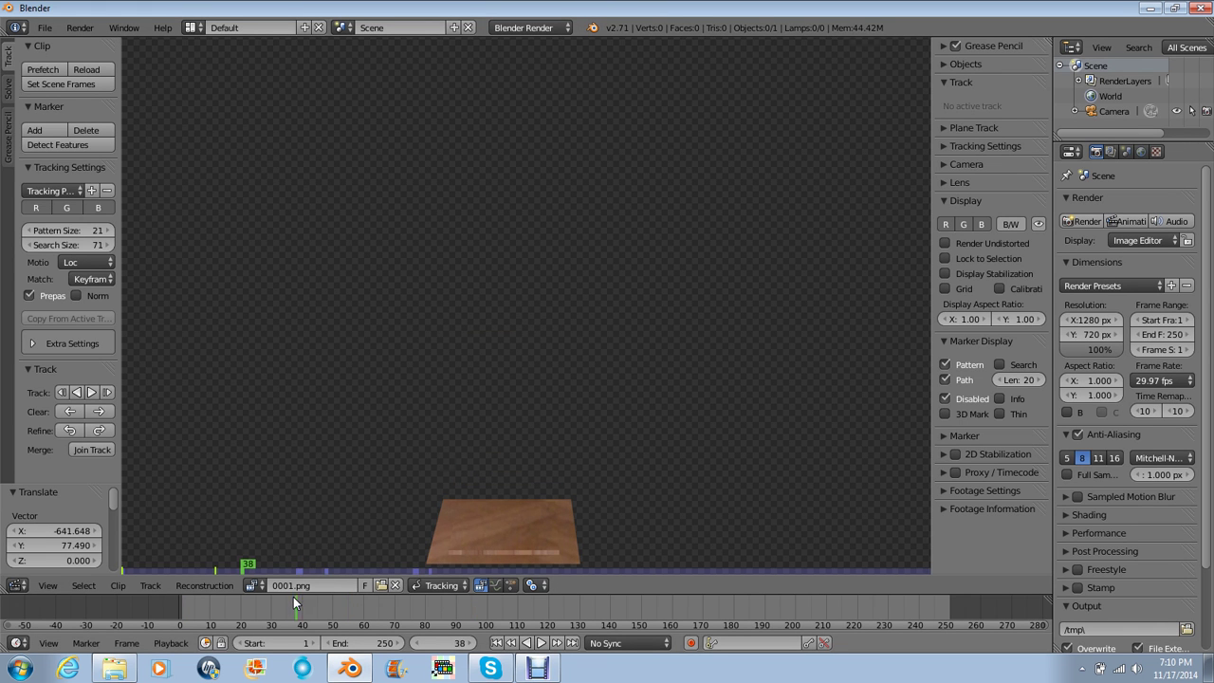
{"action": "left_click", "coordinate": [299, 585]}
{"action": "type", "text": "G"}
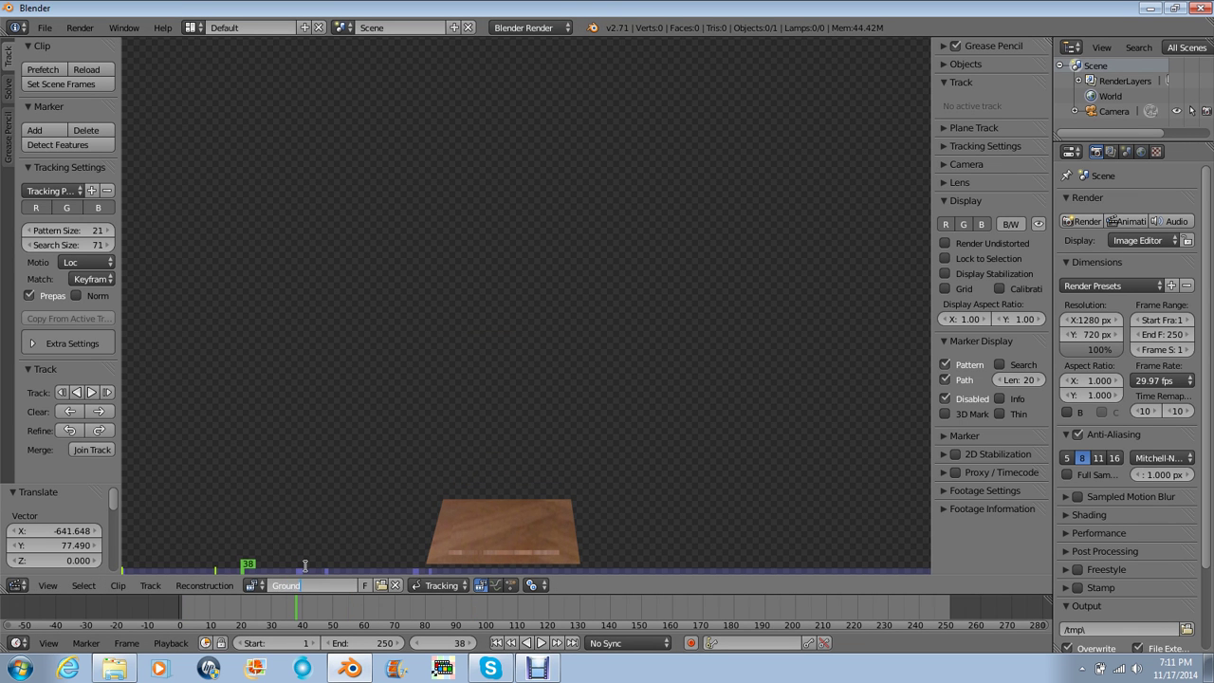
{"action": "type", "text": "round"}
{"action": "key", "text": "Return"}
- Open 0001.png from the Inverse Alpha folder as another clip and check the sequence at frame 142
{"action": "left_click", "coordinate": [380, 585]}
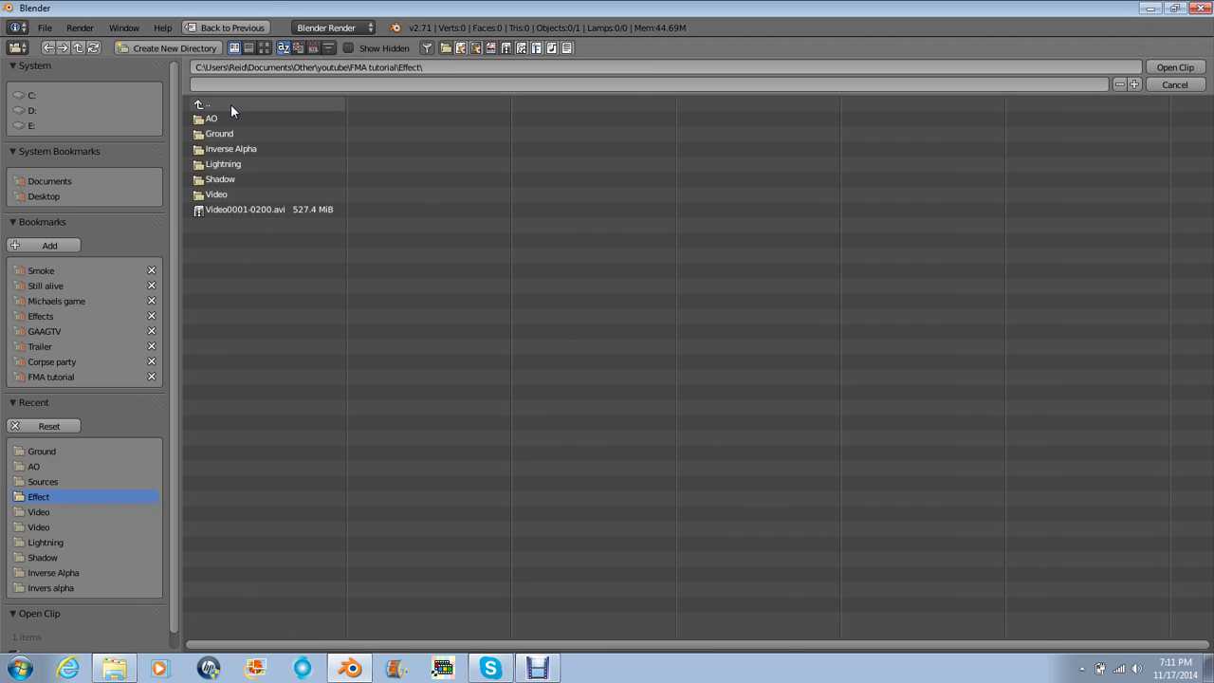
{"action": "left_click", "coordinate": [228, 147]}
{"action": "left_click", "coordinate": [230, 118]}
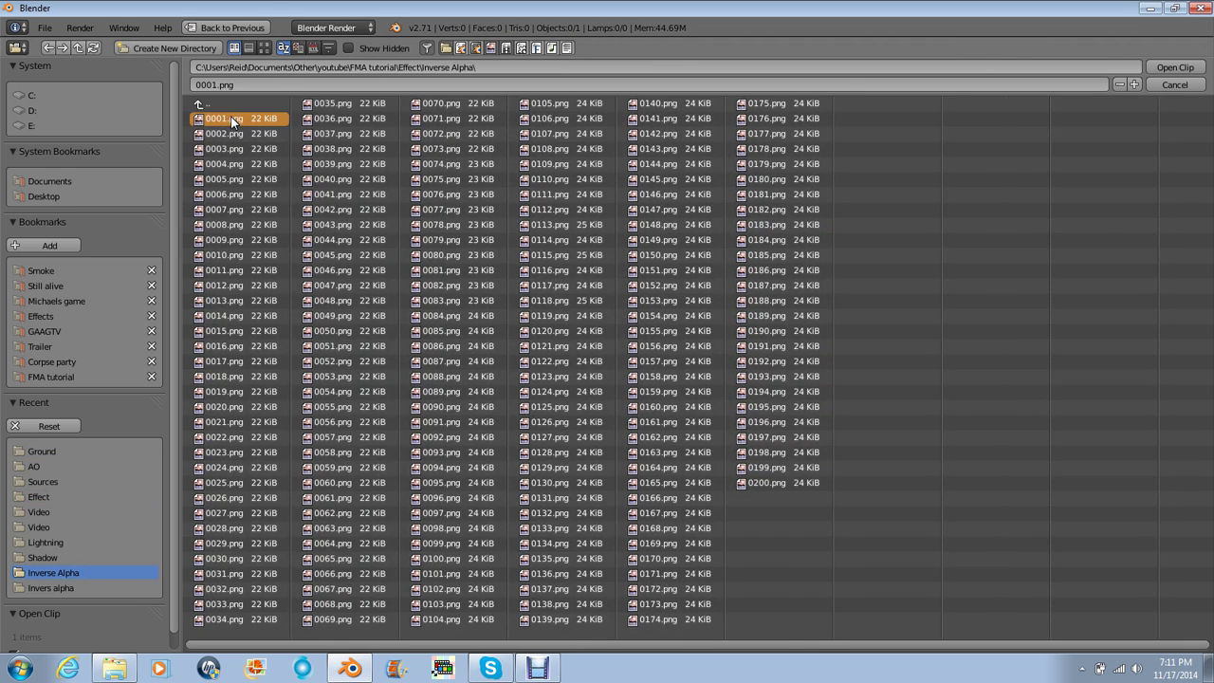
{"action": "double_click", "coordinate": [230, 118]}
{"action": "scroll", "coordinate": [588, 347], "scroll_direction": "down", "scroll_amount": 2}
{"action": "scroll", "coordinate": [506, 365], "scroll_direction": "up", "scroll_amount": 1}
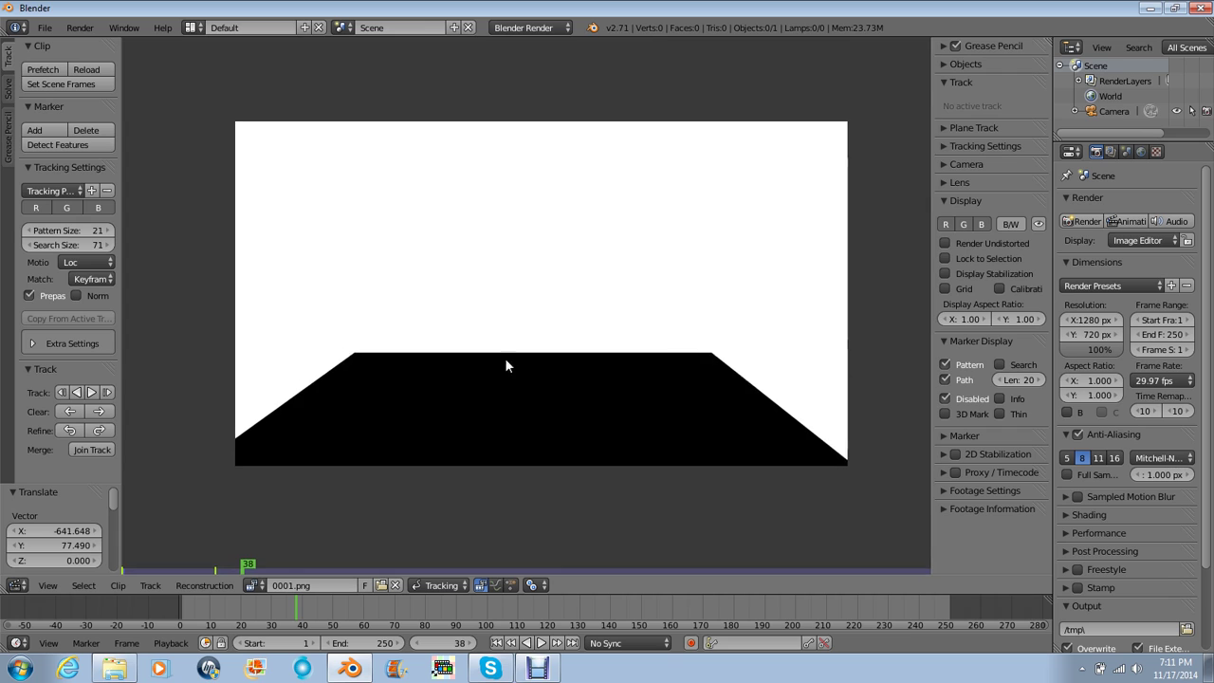
{"action": "scroll", "coordinate": [506, 365], "scroll_direction": "up", "scroll_amount": 4}
{"action": "scroll", "coordinate": [442, 439], "scroll_direction": "down", "scroll_amount": 3}
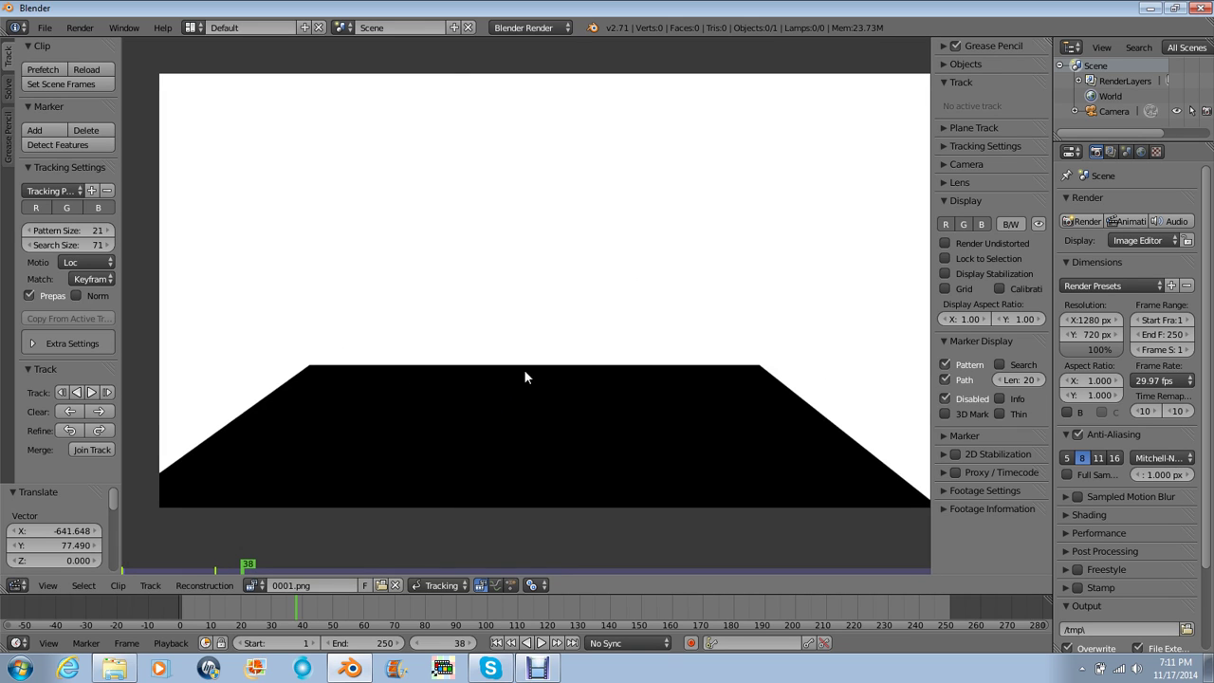
{"action": "left_click_drag", "start_coordinate": [300, 605], "coordinate": [616, 603]}
{"action": "key", "text": "ctrl+Left"}
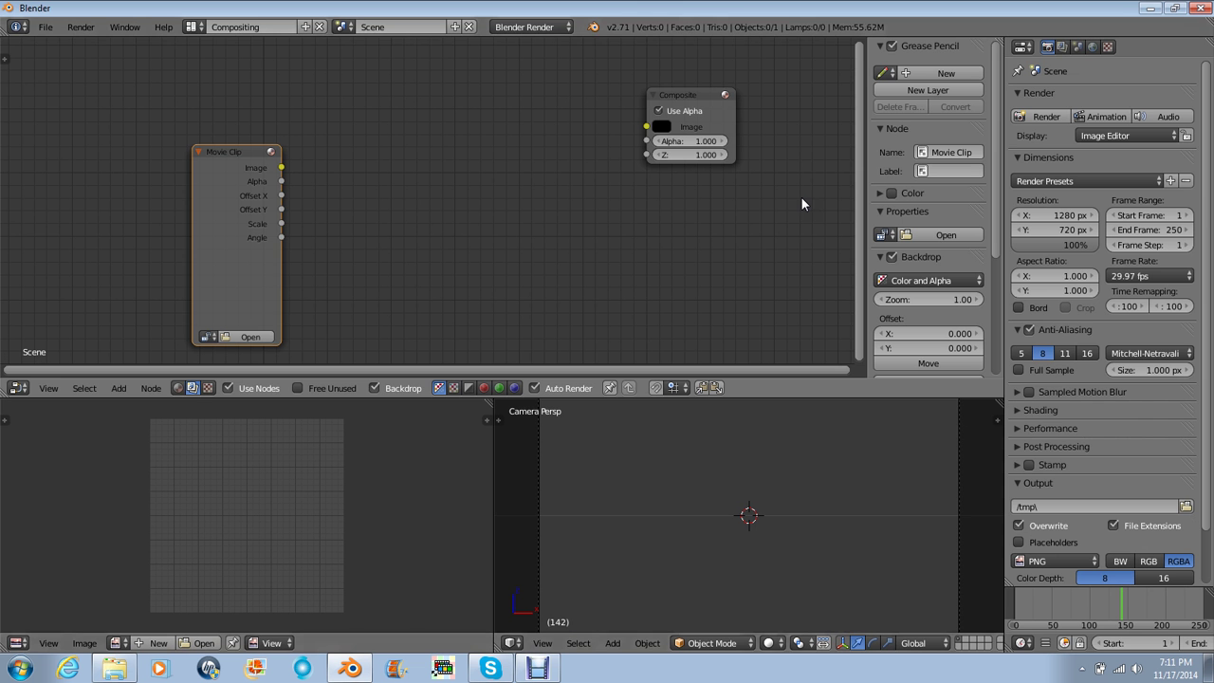
{"action": "key", "text": "shift+a"}
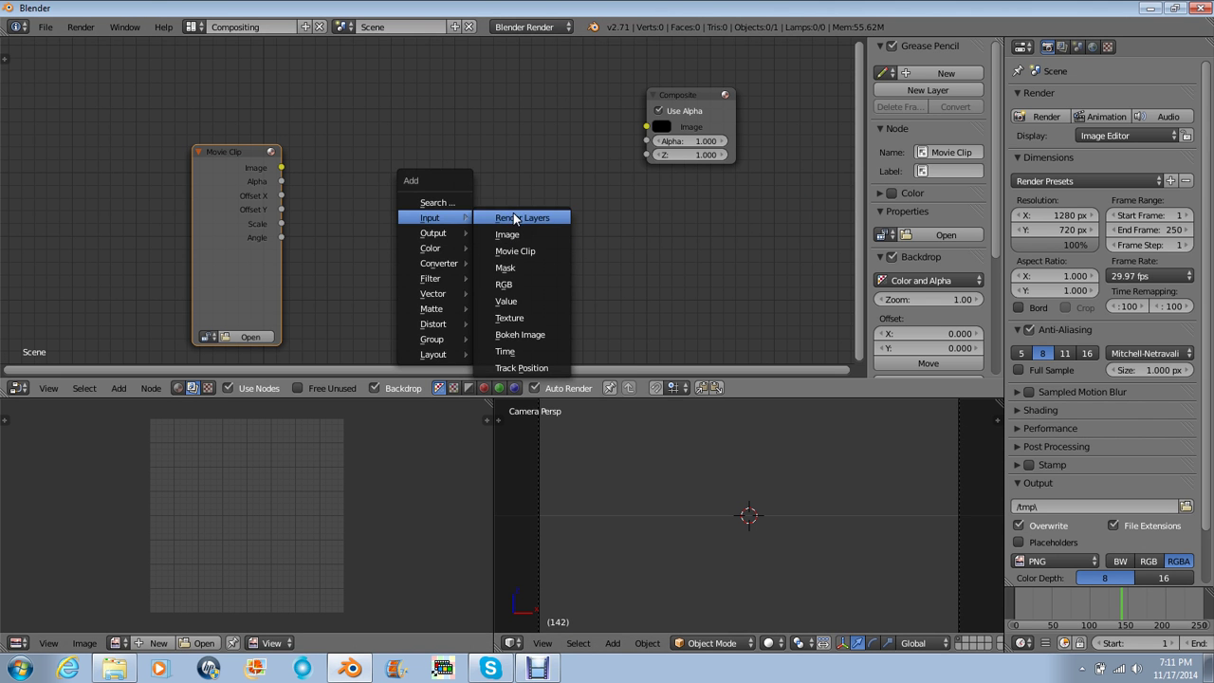
{"action": "key", "text": "shift+a"}
{"action": "mouse_move", "coordinate": [380, 173]}
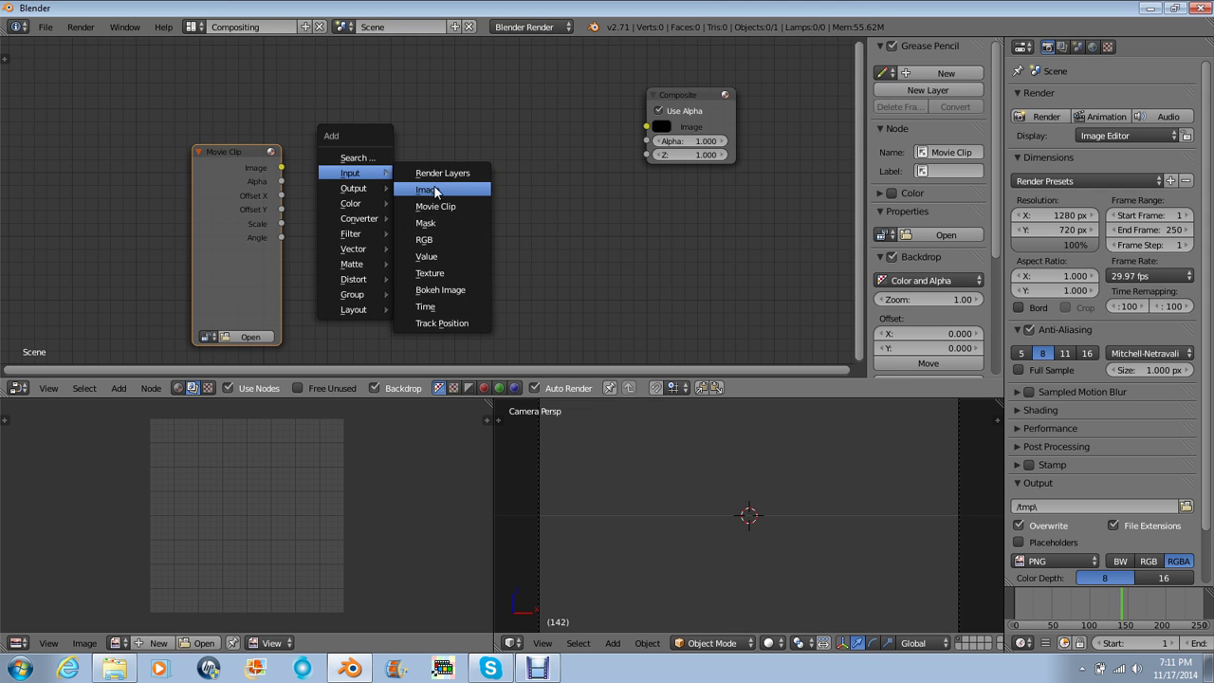
{"action": "left_click", "coordinate": [439, 177]}
{"action": "left_click", "coordinate": [296, 130]}
{"action": "left_click_drag", "start_coordinate": [401, 172], "coordinate": [561, 141]}
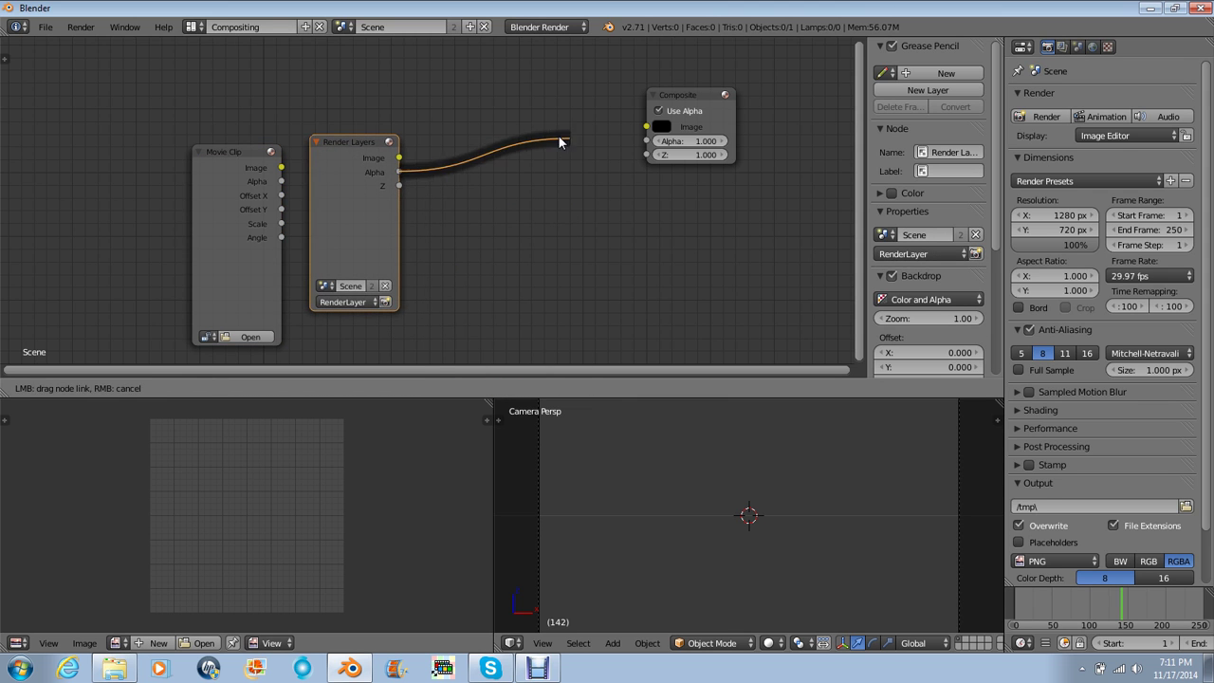
{"action": "key", "text": "x"}
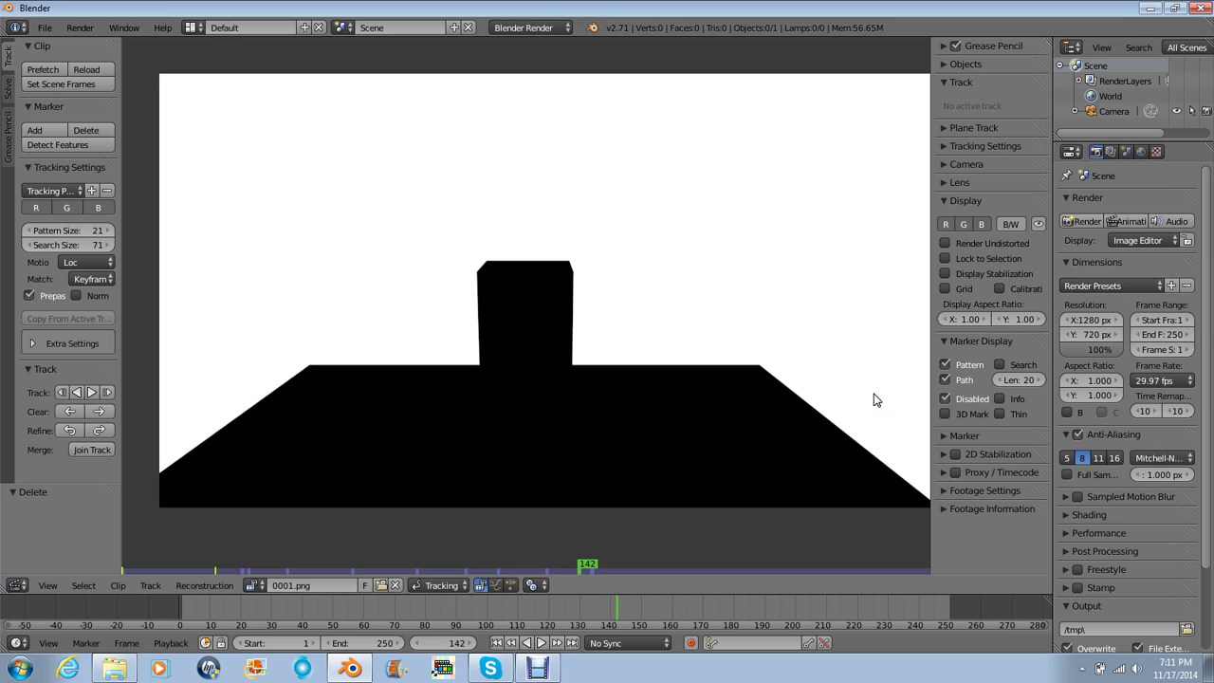
- Go to frame 101, name the inverse alpha clip, and open 0001.png from the Lightning folder as another clip
{"action": "left_click", "coordinate": [607, 597]}
{"action": "left_click_drag", "start_coordinate": [460, 600], "coordinate": [489, 608]}
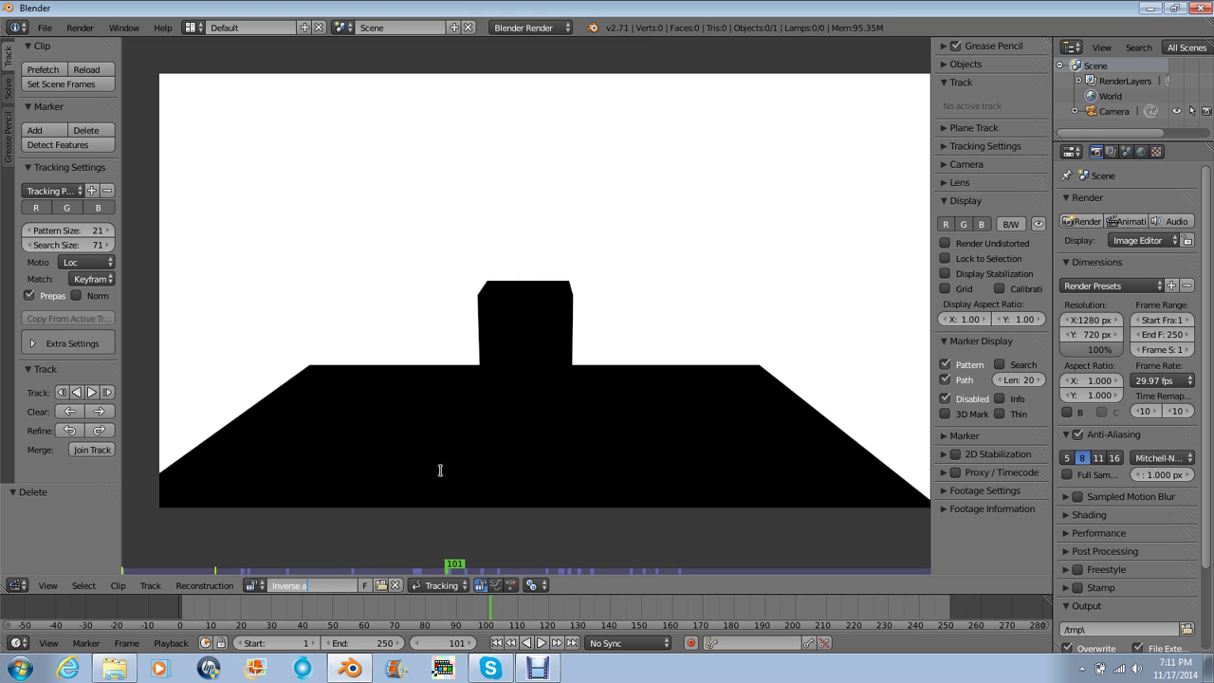
{"action": "left_click", "coordinate": [383, 585]}
{"action": "left_click", "coordinate": [236, 103]}
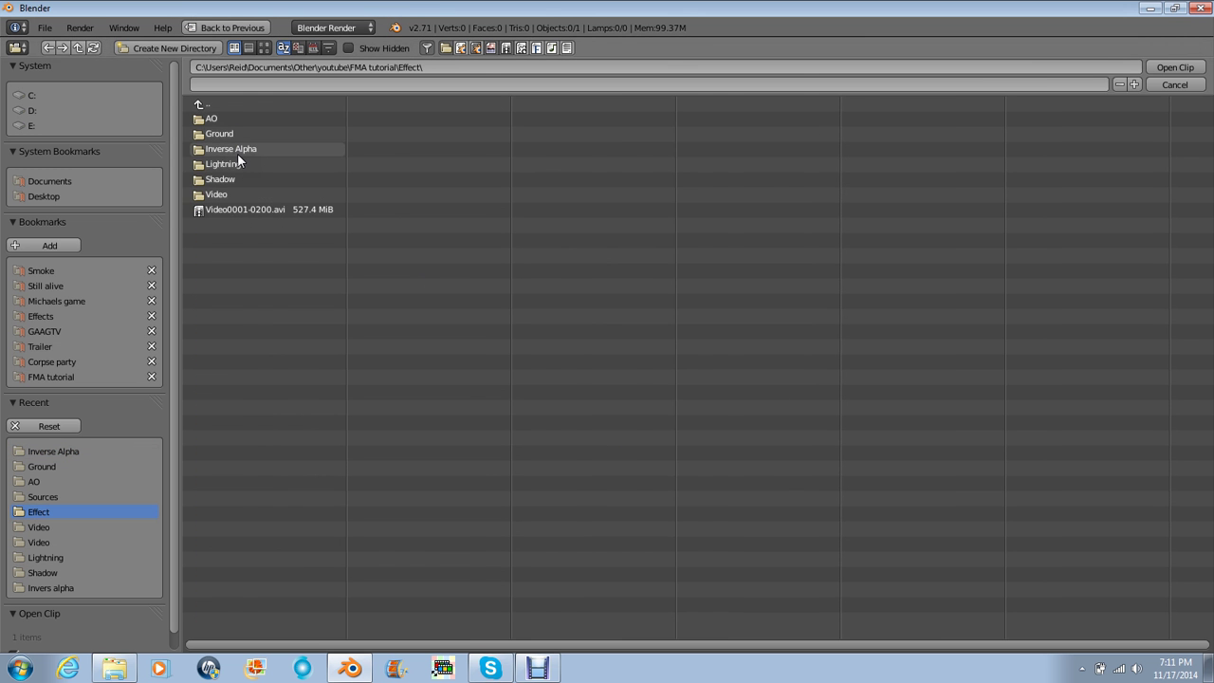
{"action": "left_click", "coordinate": [236, 160]}
{"action": "double_click", "coordinate": [233, 119]}
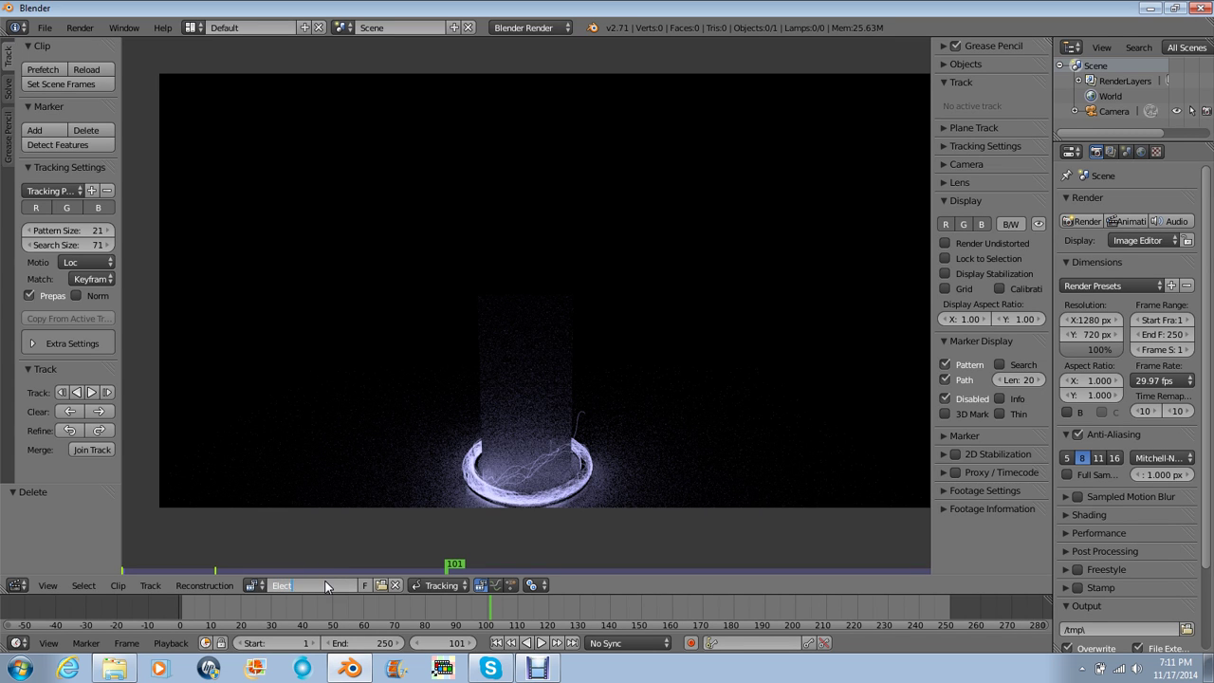
- Open 0001.png from the Shadow folder as another clip and name it Shadow
{"action": "left_click", "coordinate": [383, 585]}
{"action": "left_click", "coordinate": [208, 103]}
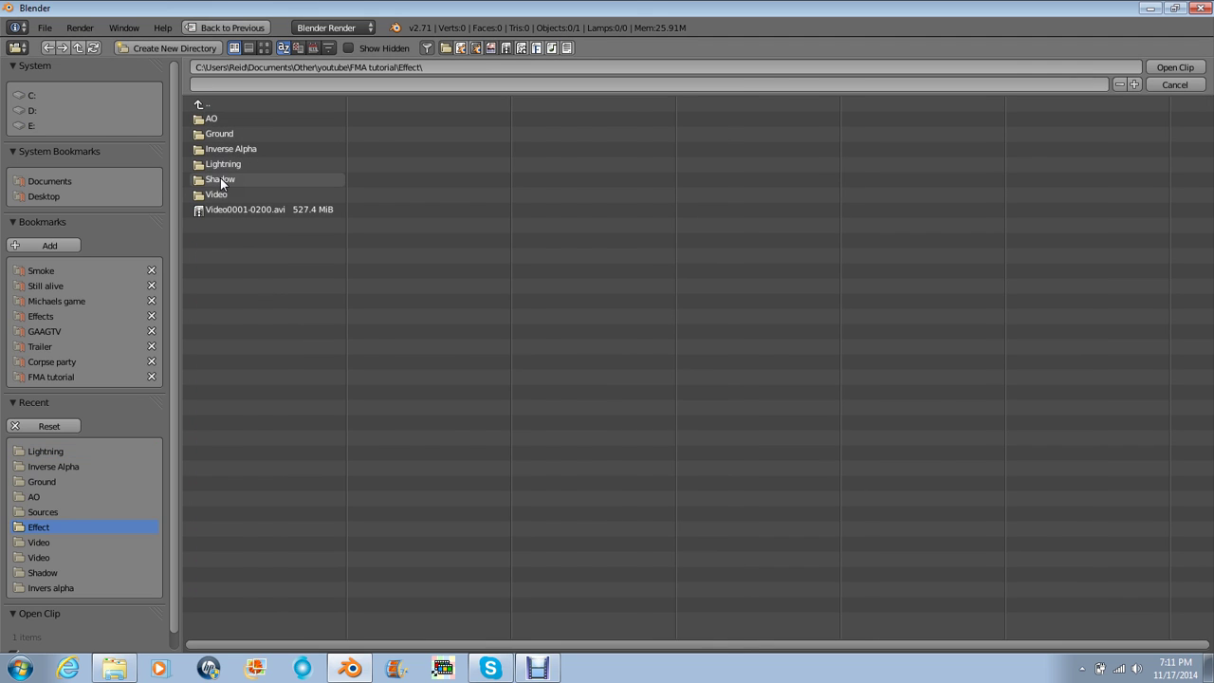
{"action": "left_click", "coordinate": [220, 178]}
{"action": "double_click", "coordinate": [227, 118]}
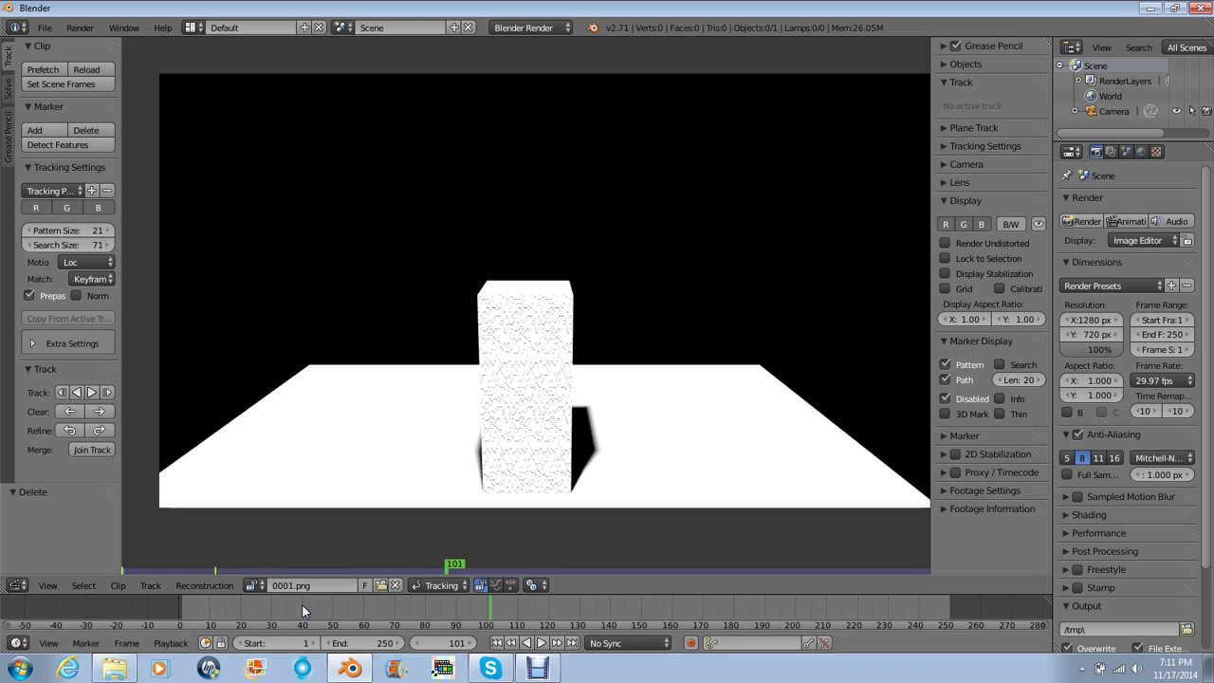
{"action": "left_click", "coordinate": [313, 585]}
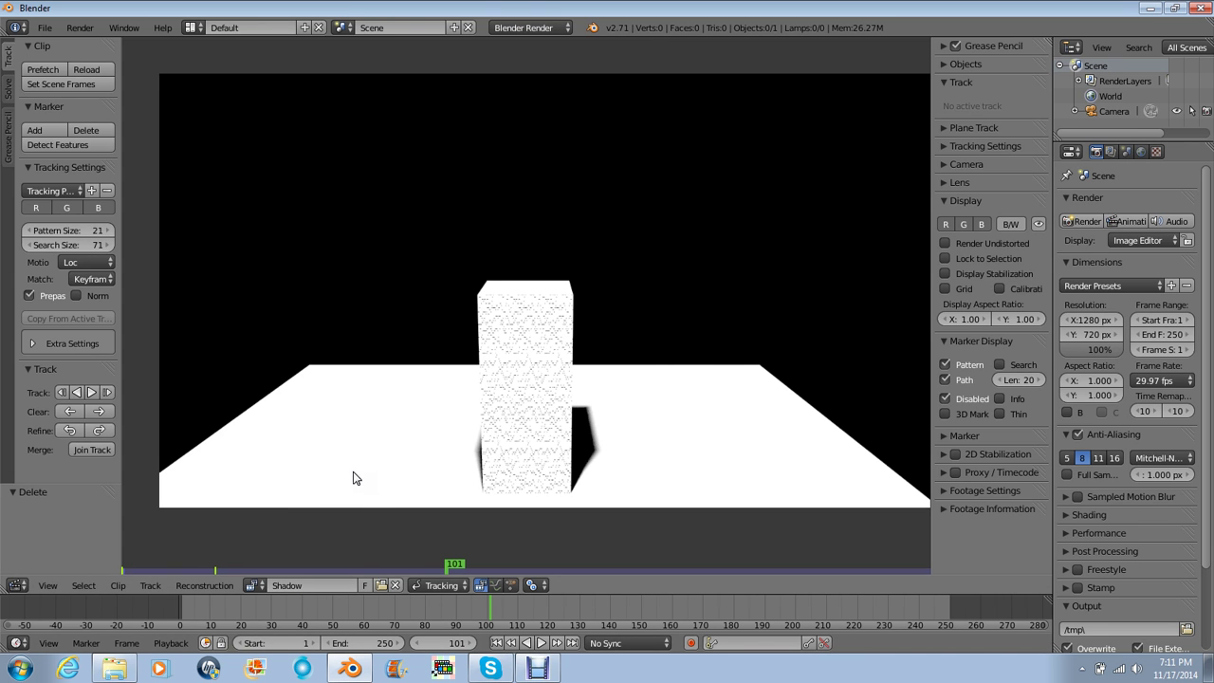
{"action": "left_click", "coordinate": [383, 585]}
{"action": "left_click", "coordinate": [229, 104]}
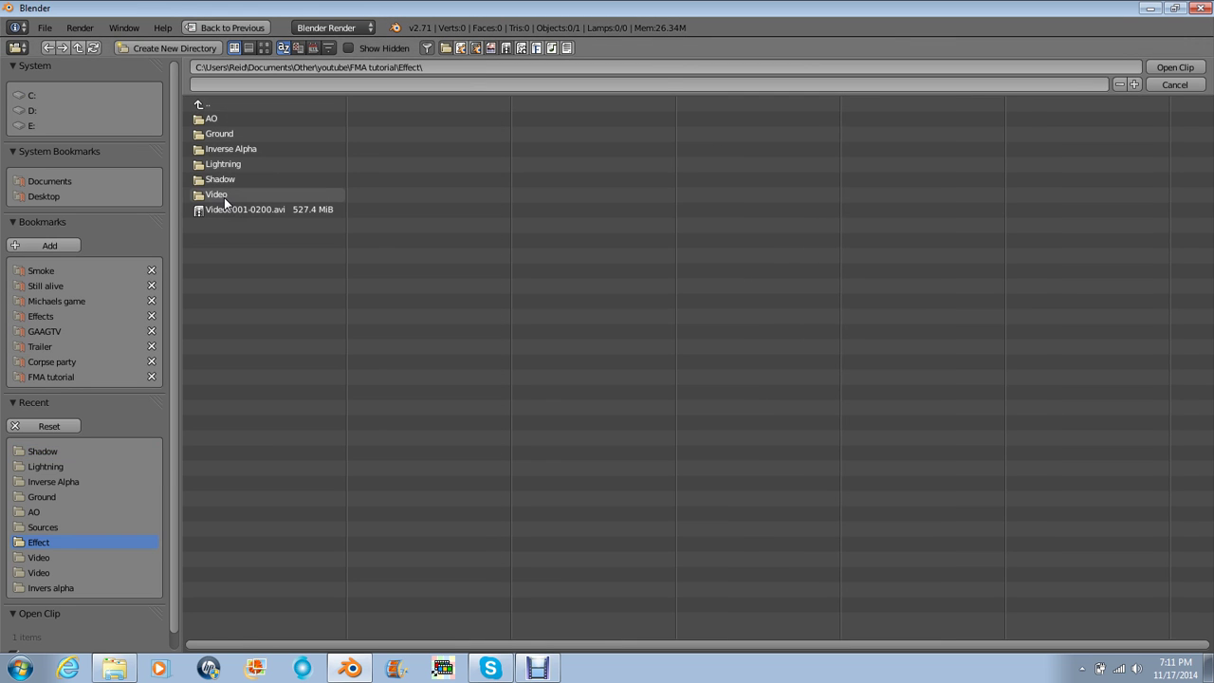
{"action": "left_click", "coordinate": [1174, 84]}
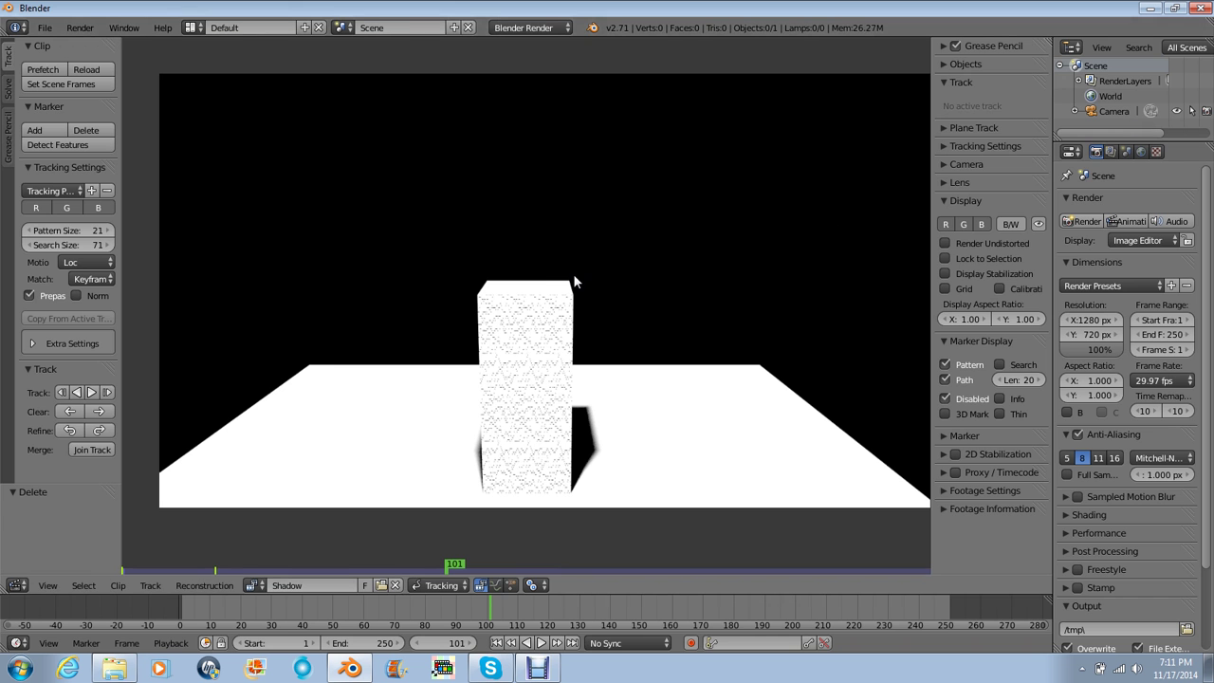
- Move the Movie Clip node up in the Compositing layout and check its list of available clips
{"action": "key", "text": "ctrl+Left"}
{"action": "scroll", "coordinate": [281, 206], "scroll_direction": "down", "scroll_amount": 1}
{"action": "middle_click_drag", "start_coordinate": [245, 196], "coordinate": [335, 205]}
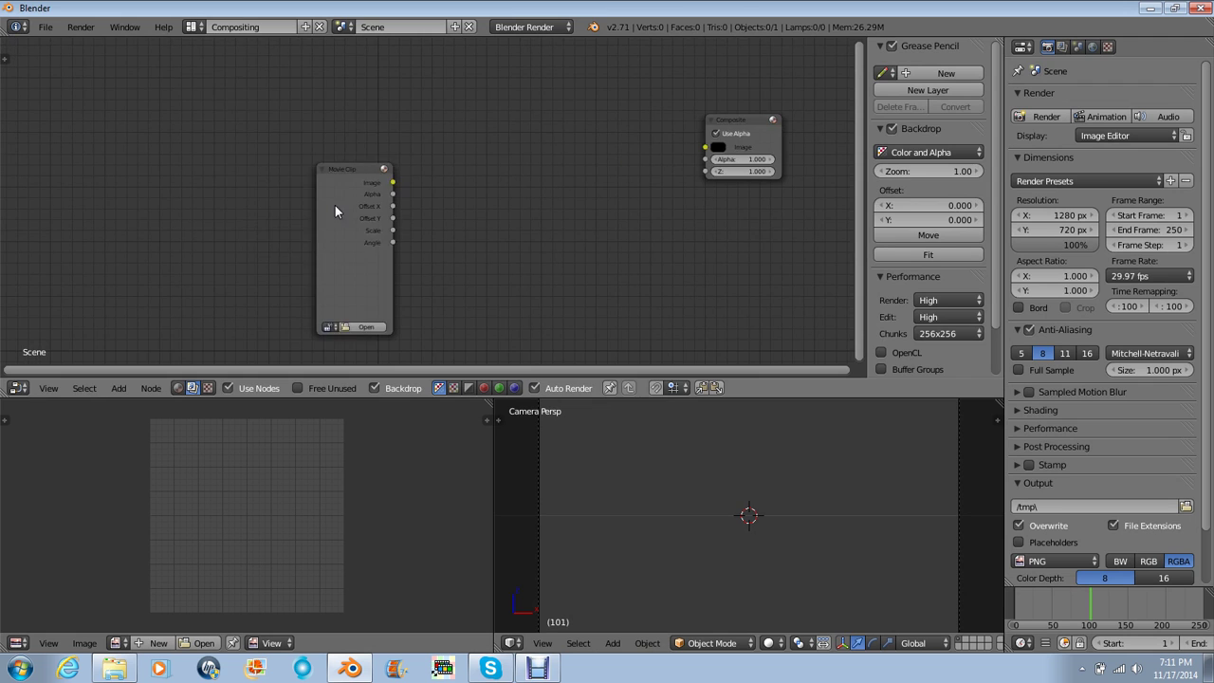
{"action": "left_click_drag", "start_coordinate": [365, 245], "coordinate": [277, 146]}
{"action": "left_click", "coordinate": [237, 226]}
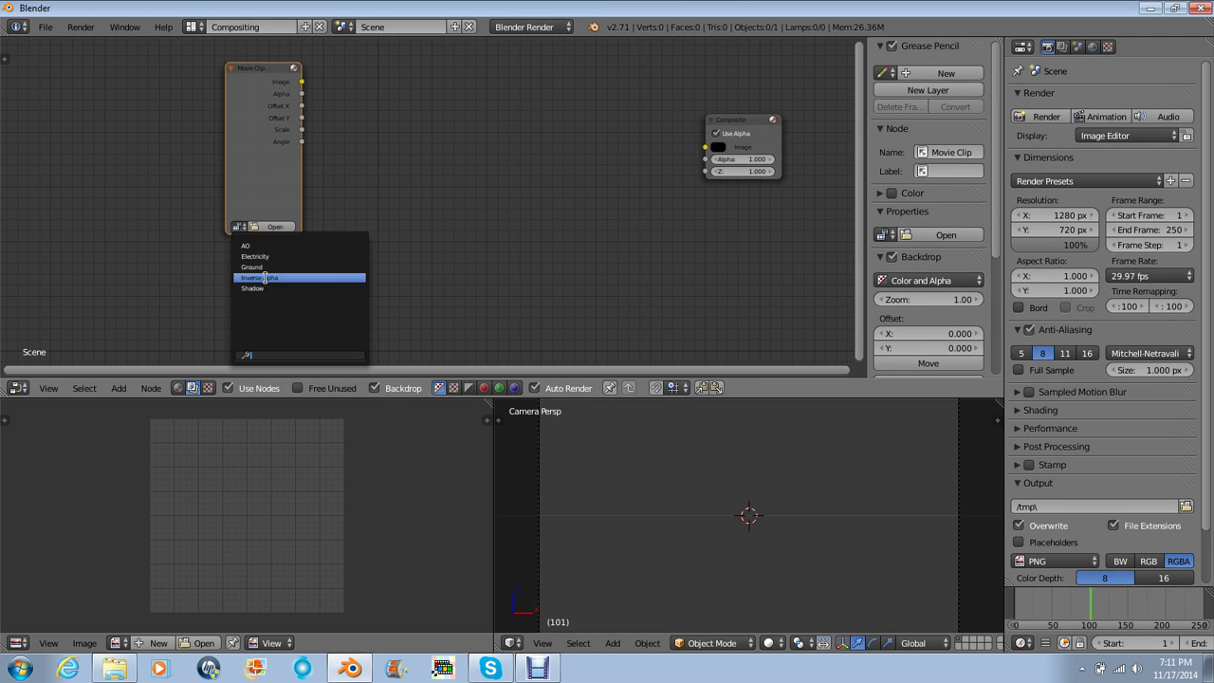
{"action": "key", "text": "Escape"}
{"action": "key", "text": "ctrl+Right"}
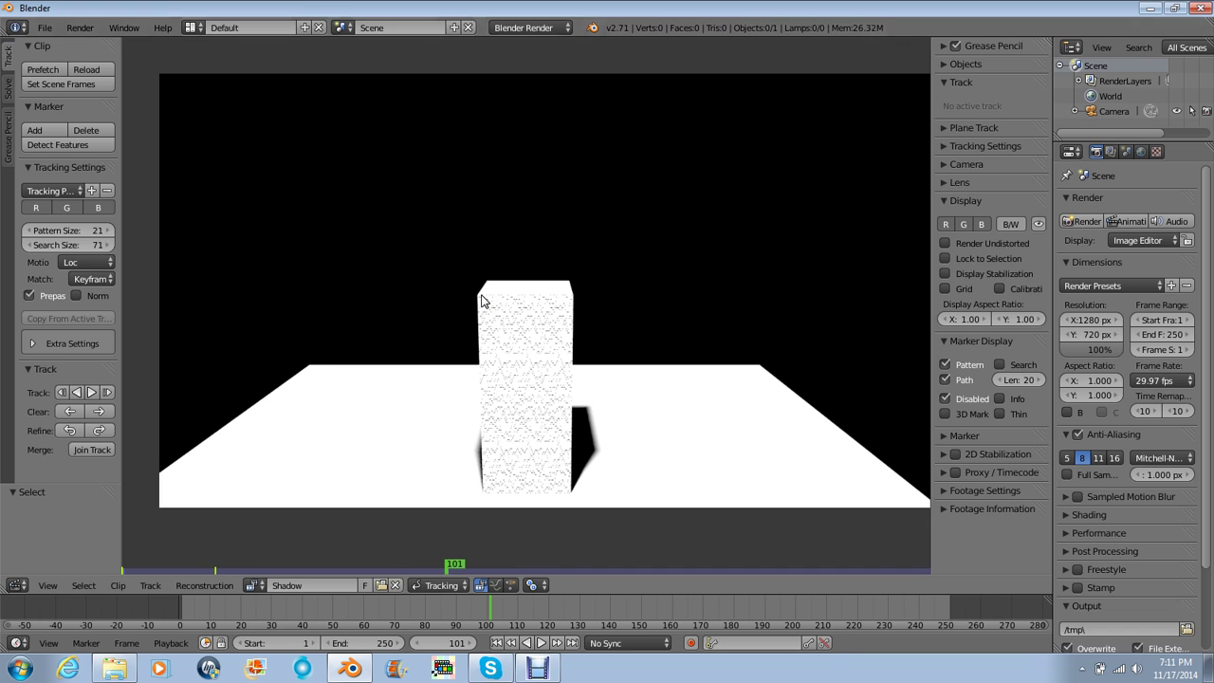
- Try to open the first file of the Effect folder's Video subfolder as another clip
{"action": "left_click", "coordinate": [380, 585]}
{"action": "left_click", "coordinate": [201, 102]}
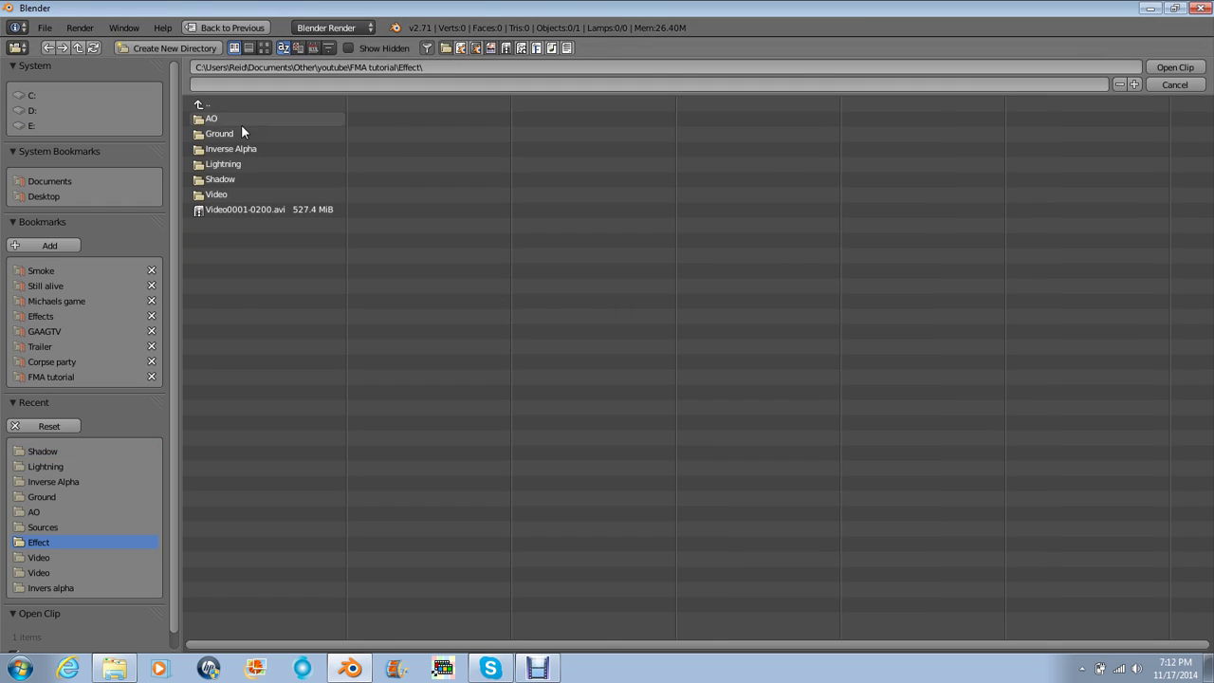
{"action": "left_click", "coordinate": [226, 193]}
{"action": "double_click", "coordinate": [236, 118]}
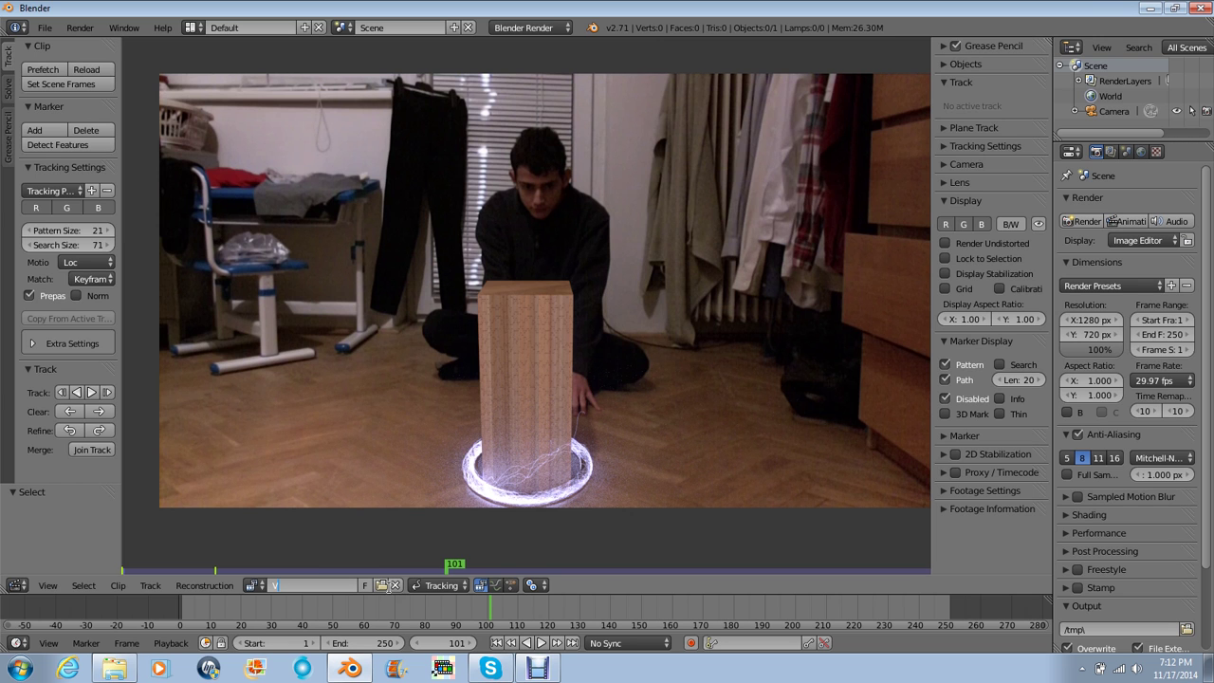
- Open the first file of the FMA tutorial folder's Video subfolder as a clip and name it Video
{"action": "left_click", "coordinate": [380, 585]}
{"action": "left_click", "coordinate": [224, 104]}
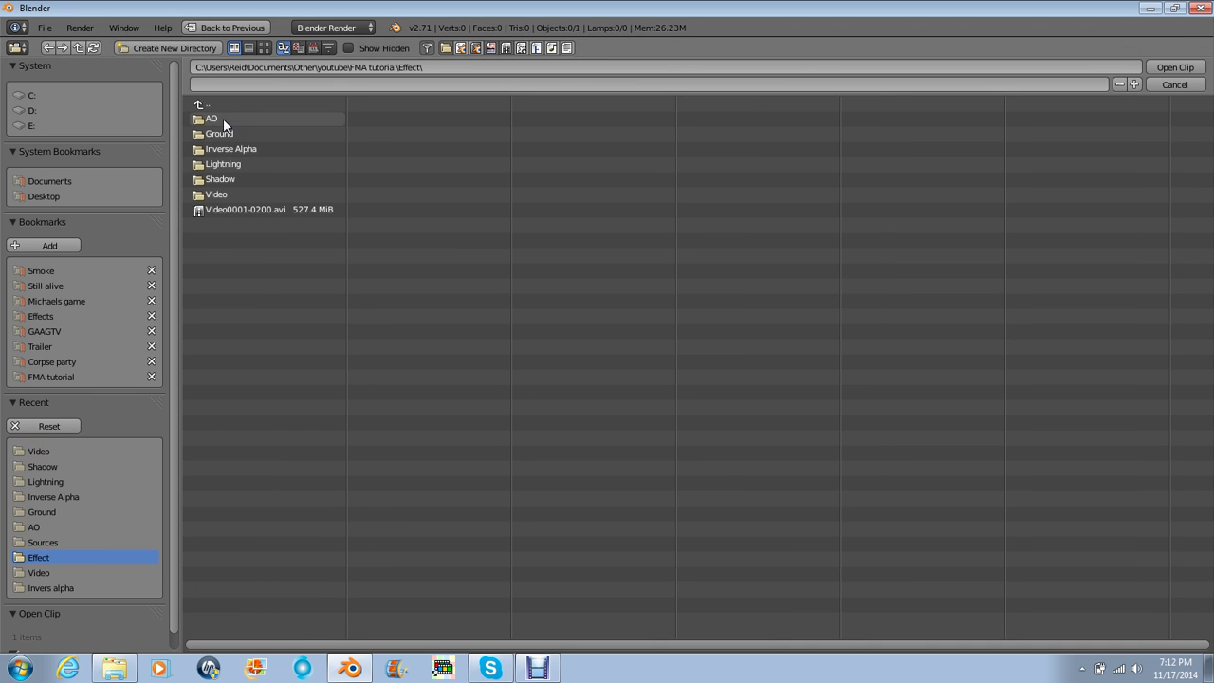
{"action": "left_click", "coordinate": [221, 100]}
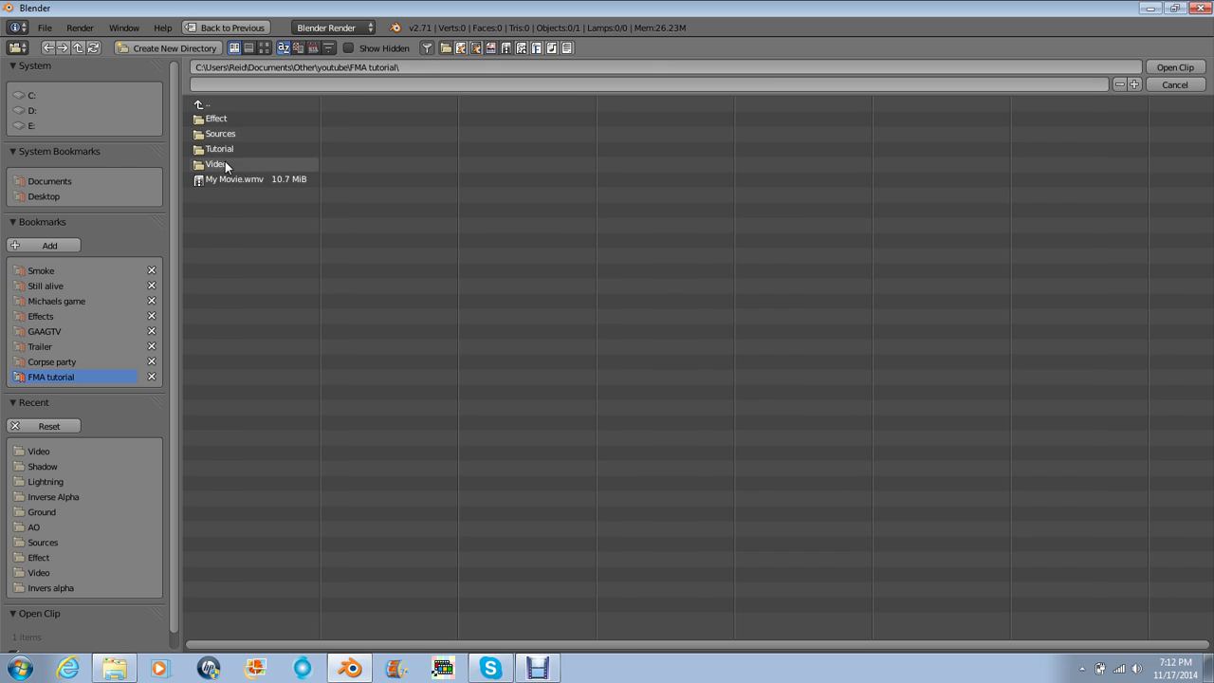
{"action": "left_click", "coordinate": [225, 161]}
{"action": "double_click", "coordinate": [228, 118]}
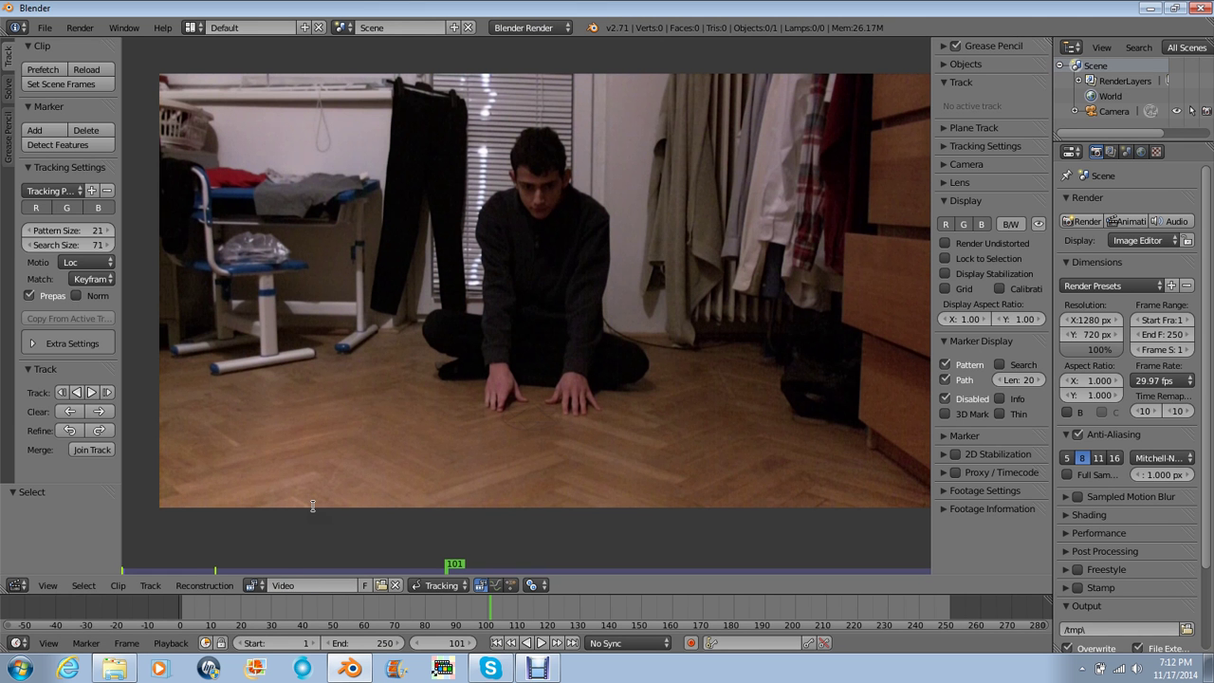
- Assign the Video clip to the compositor's Movie Clip node and link its image output to the Composite node
{"action": "key", "text": "ctrl+Left"}
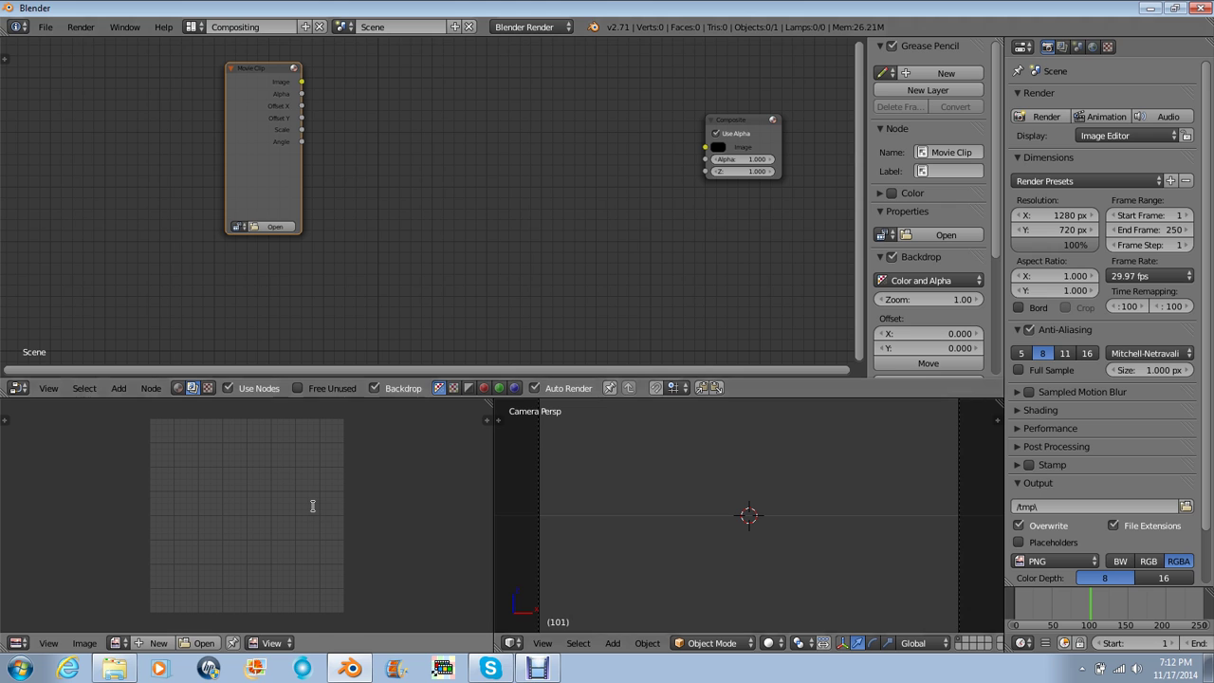
{"action": "left_click", "coordinate": [238, 226]}
{"action": "left_click", "coordinate": [273, 307]}
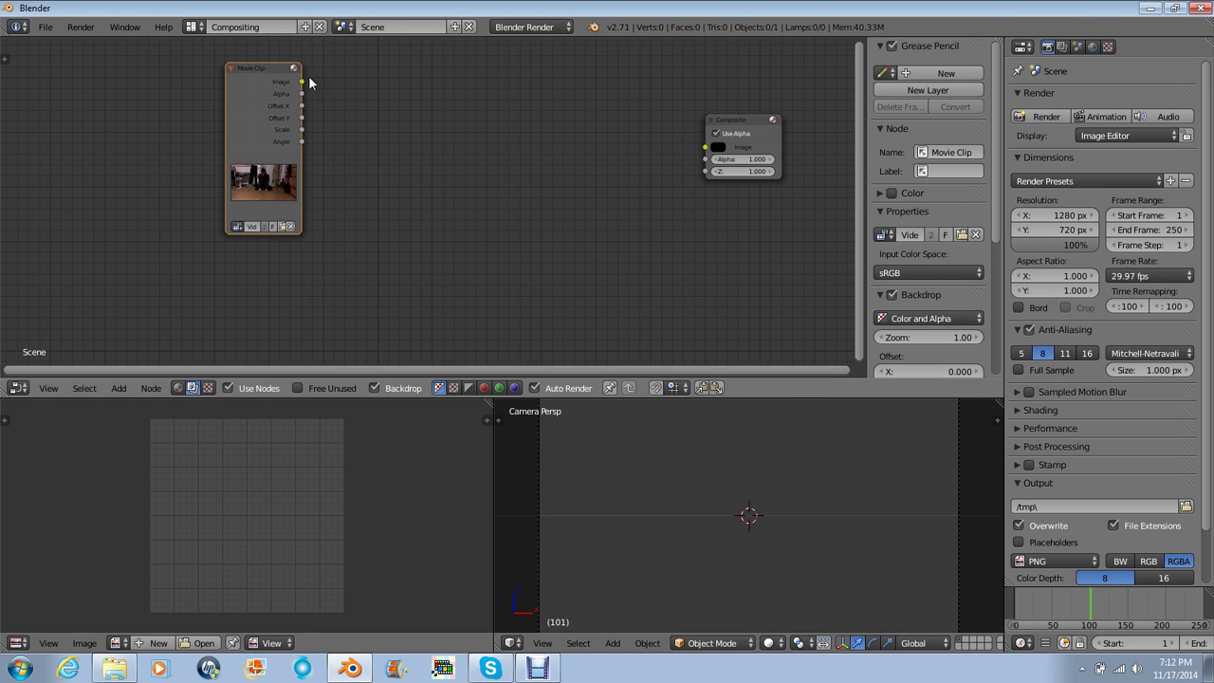
{"action": "left_click_drag", "start_coordinate": [301, 81], "coordinate": [713, 148]}
{"action": "key", "text": "n"}
{"action": "key", "text": "Home"}
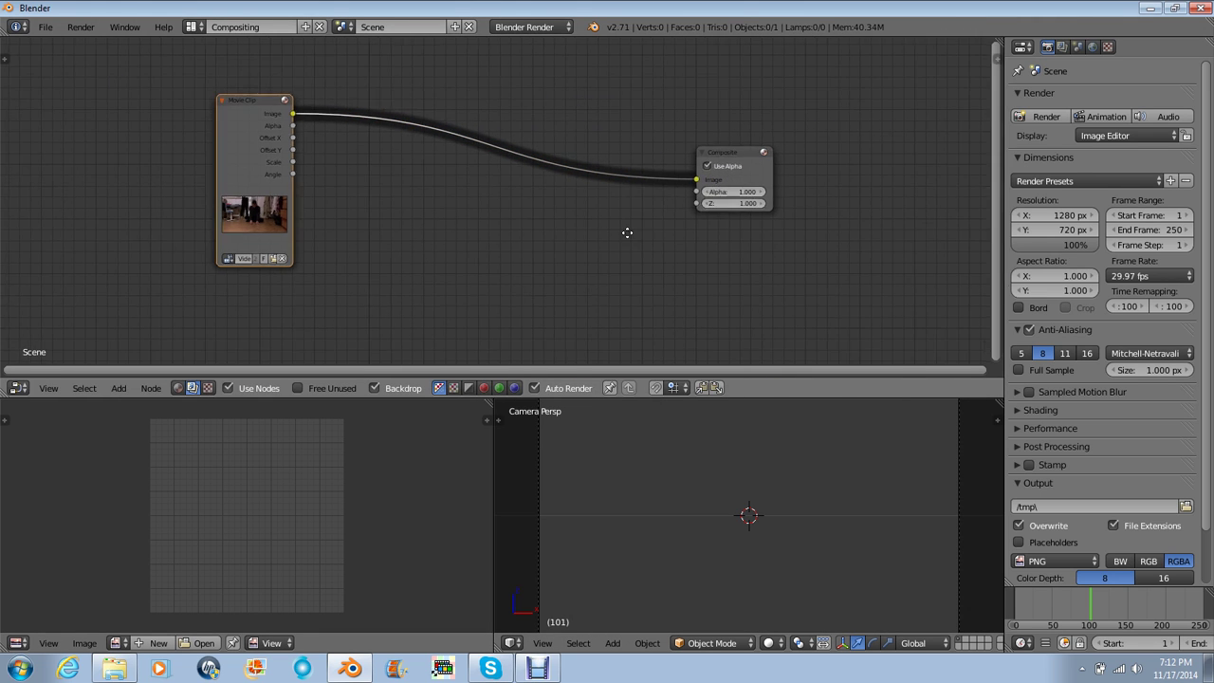
- Insert a reroute point on the link before the Composite node and connect a Viewer node to it
{"action": "middle_click_drag", "start_coordinate": [627, 232], "coordinate": [606, 242]}
{"action": "left_click_drag", "start_coordinate": [608, 161], "coordinate": [610, 198], "text": "shift"}
{"action": "left_click", "coordinate": [612, 184], "text": "ctrl+shift"}
{"action": "key", "text": "g"}
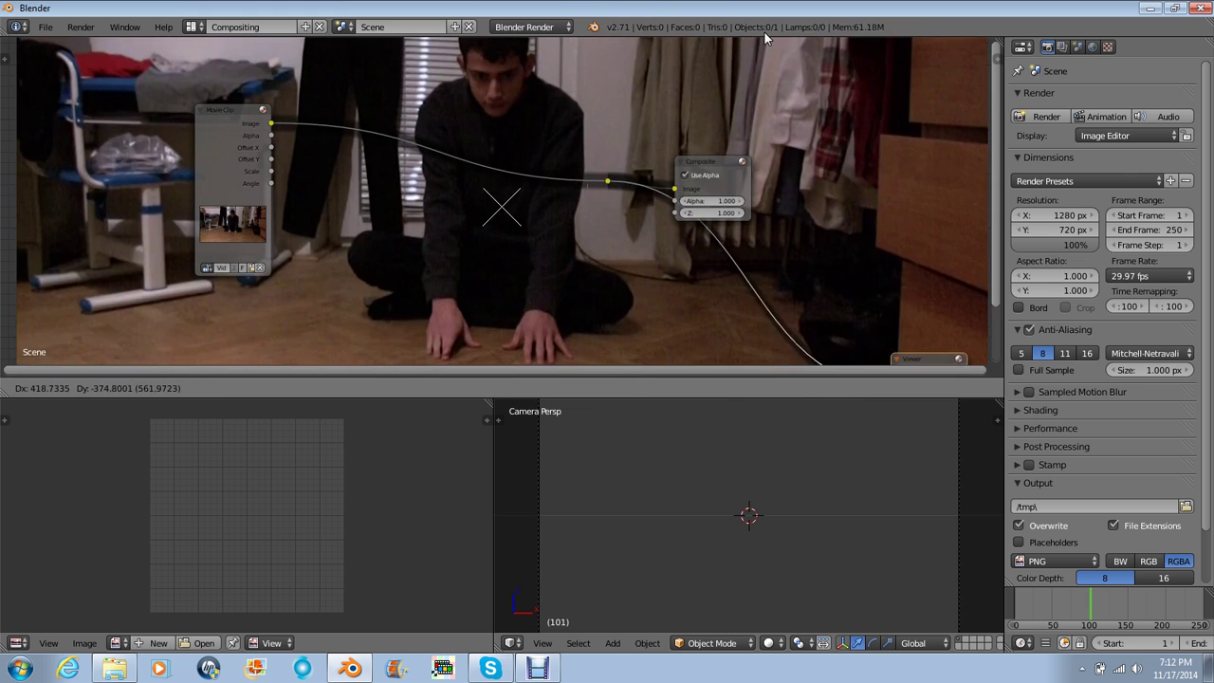
{"action": "key", "text": "Escape"}
{"action": "key", "text": "n"}
{"action": "scroll", "coordinate": [934, 588], "scroll_direction": "down", "scroll_amount": 5}
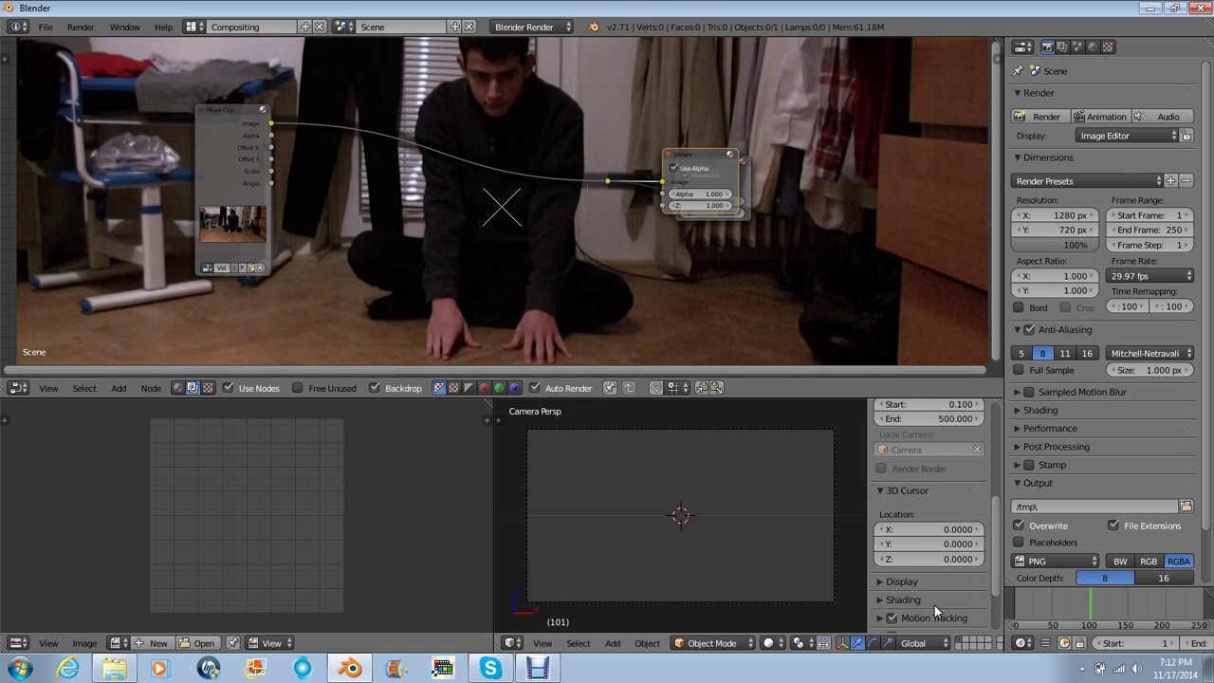
{"action": "scroll", "coordinate": [934, 605], "scroll_direction": "down", "scroll_amount": 3}
{"action": "left_click", "coordinate": [933, 605]}
{"action": "key", "text": "n"}
- Spread out the node layout, placing the Viewer below the Composite node and the Movie Clip node at the upper end
{"action": "scroll", "coordinate": [655, 258], "scroll_direction": "up", "scroll_amount": 2}
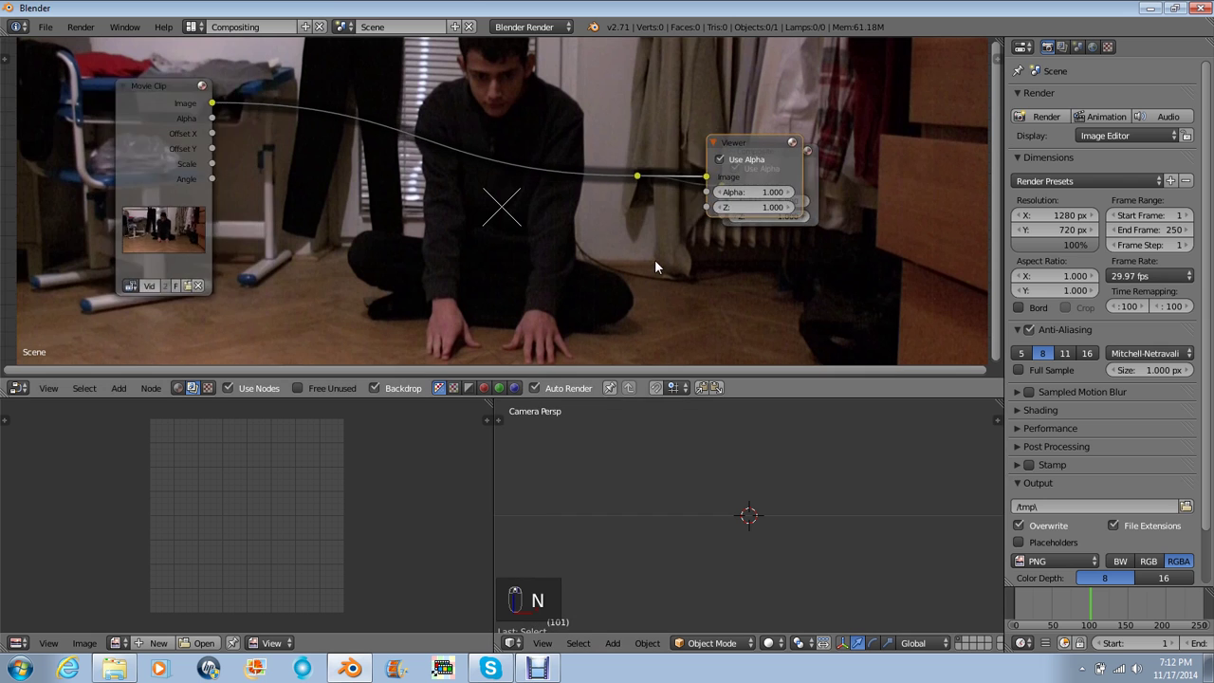
{"action": "middle_click_drag", "start_coordinate": [654, 268], "coordinate": [560, 269]}
{"action": "left_click_drag", "start_coordinate": [661, 245], "coordinate": [711, 349]}
{"action": "left_click_drag", "start_coordinate": [654, 171], "coordinate": [716, 88]}
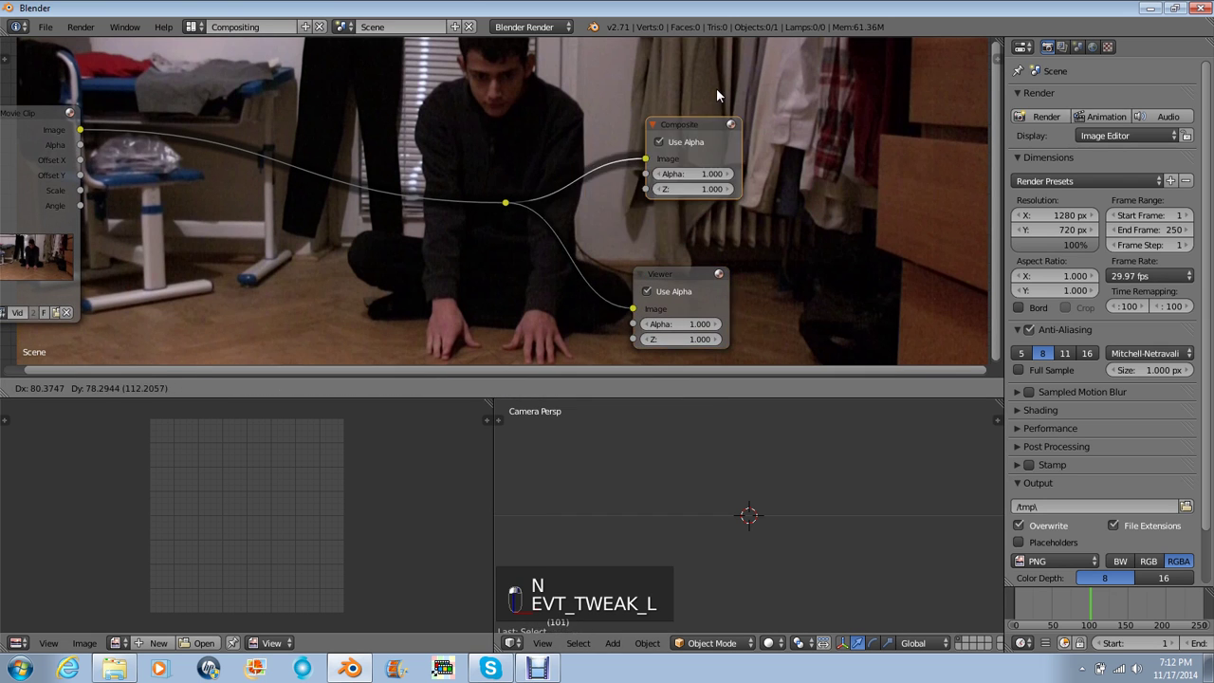
{"action": "middle_click_drag", "start_coordinate": [417, 146], "coordinate": [577, 146]}
{"action": "left_click_drag", "start_coordinate": [175, 113], "coordinate": [123, 46]}
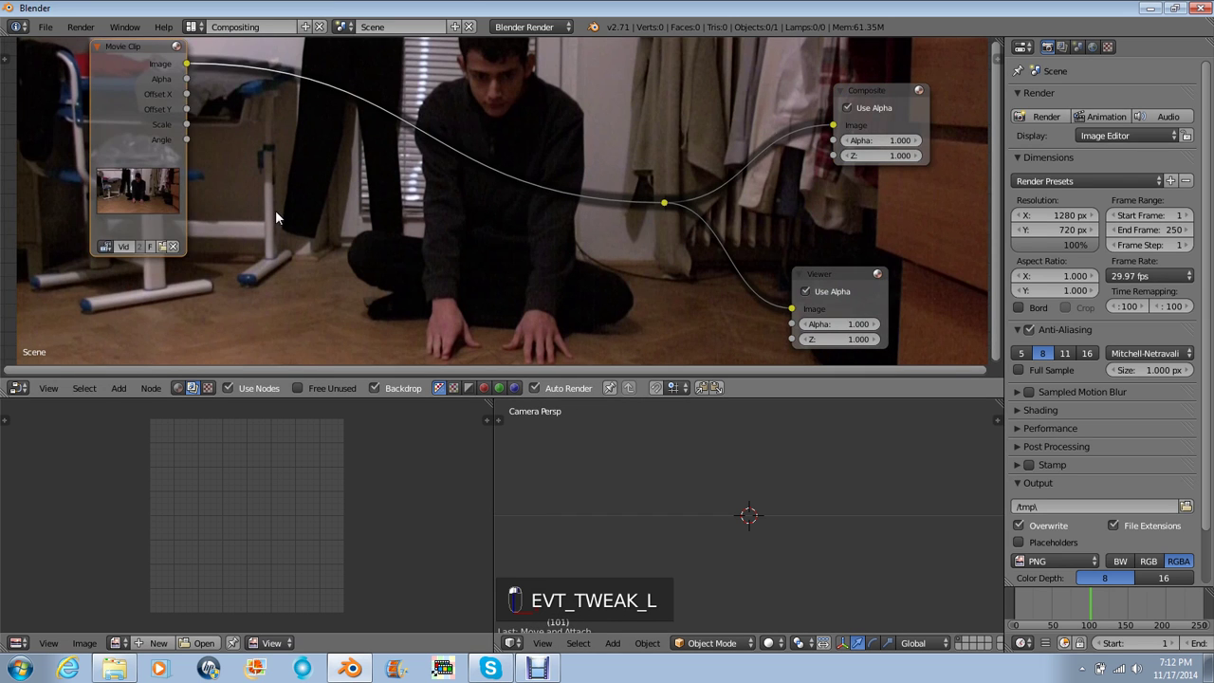
- Duplicate the Movie Clip node, place the copy below the original, and set its clip to Ground
{"action": "middle_click_drag", "start_coordinate": [276, 212], "coordinate": [297, 140]}
{"action": "key", "text": "shift+d"}
{"action": "left_click", "coordinate": [413, 359]}
{"action": "middle_click_drag", "start_coordinate": [329, 269], "coordinate": [466, 195]}
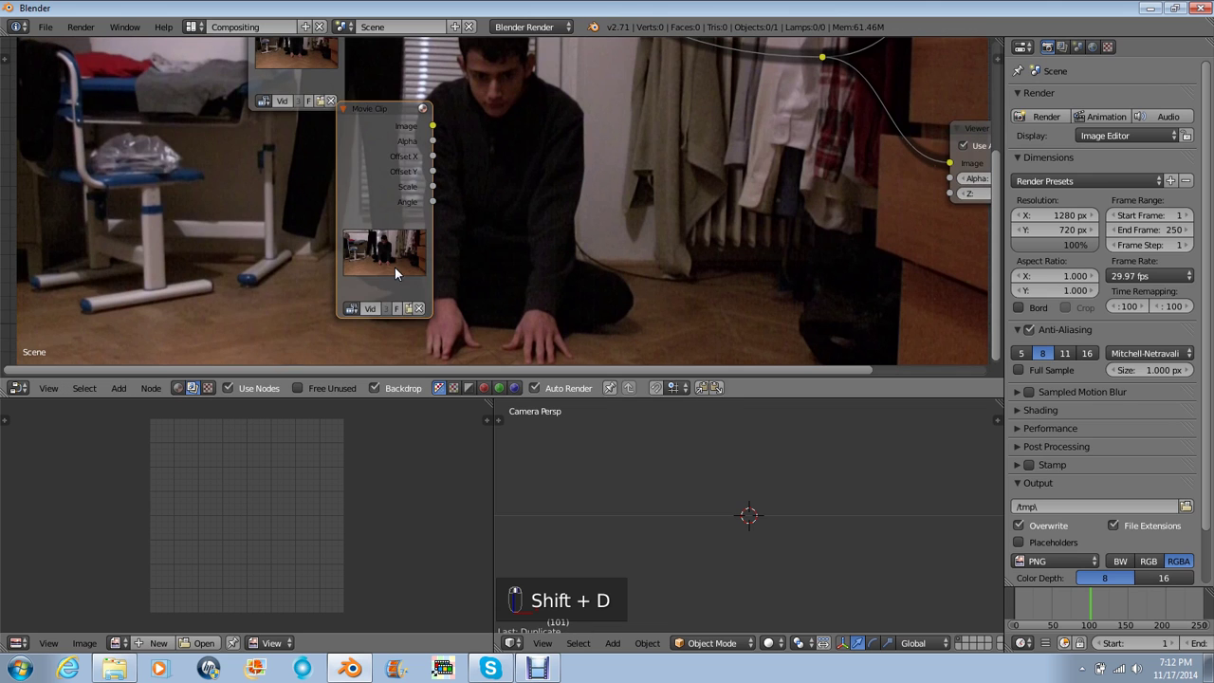
{"action": "left_click", "coordinate": [357, 306]}
{"action": "left_click", "coordinate": [391, 358]}
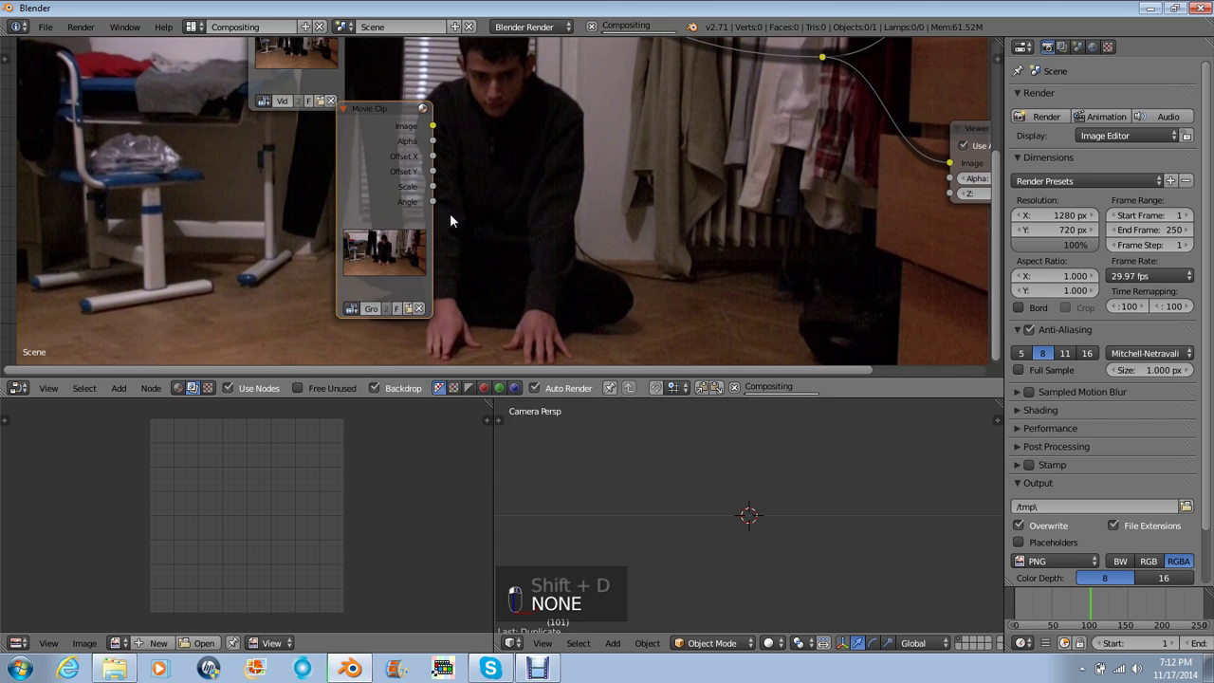
{"action": "middle_click_drag", "start_coordinate": [430, 190], "coordinate": [452, 256]}
{"action": "left_click_drag", "start_coordinate": [453, 257], "coordinate": [410, 308]}
- Insert an Alpha Over node on the Video link and connect the Ground clip to its second image input
{"action": "middle_click_drag", "start_coordinate": [737, 136], "coordinate": [480, 203]}
{"action": "key", "text": "shift+a"}
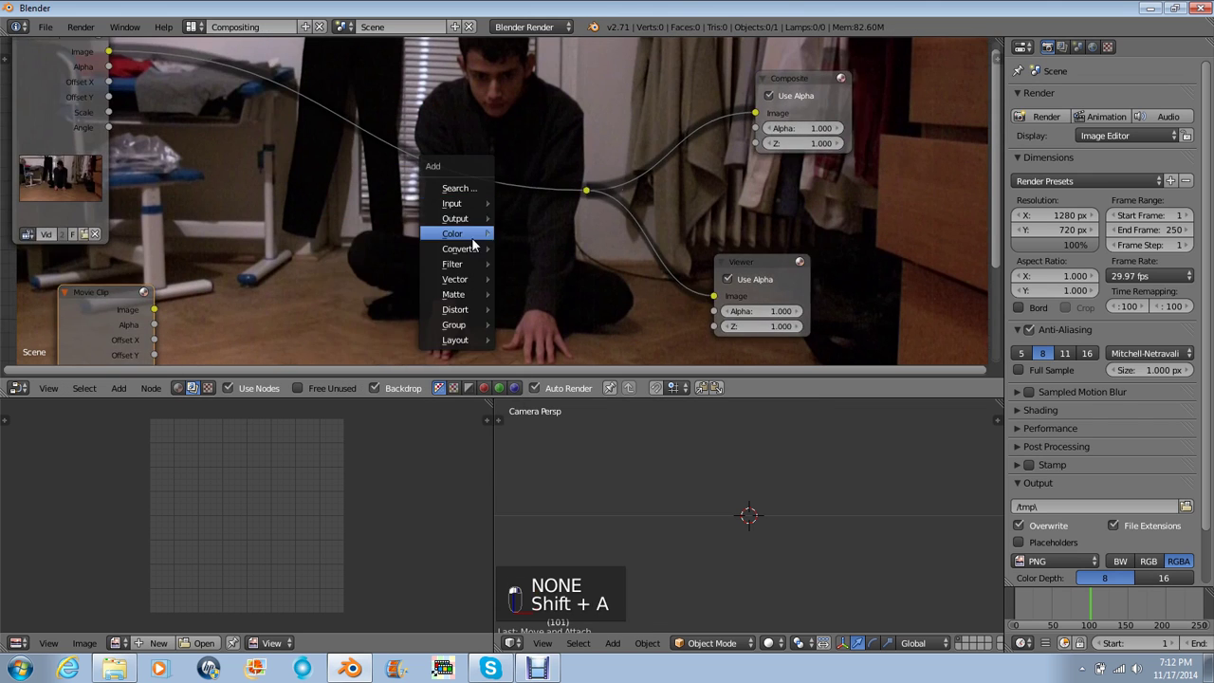
{"action": "mouse_move", "coordinate": [451, 234]}
{"action": "left_click", "coordinate": [547, 250]}
{"action": "left_click", "coordinate": [370, 201]}
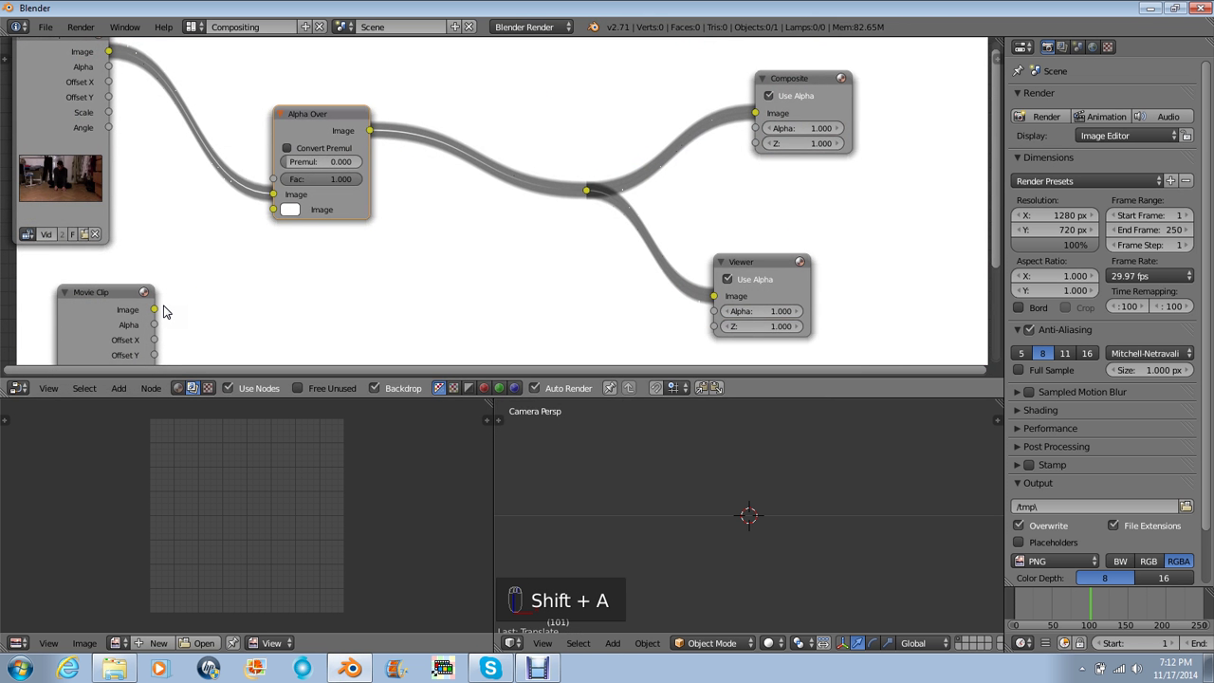
{"action": "left_click_drag", "start_coordinate": [154, 309], "coordinate": [270, 210]}
- Line up the Video and Ground clip nodes and move the Alpha Over node closer to them
{"action": "middle_click_drag", "start_coordinate": [34, 118], "coordinate": [236, 138]}
{"action": "left_click_drag", "start_coordinate": [236, 138], "coordinate": [167, 90]}
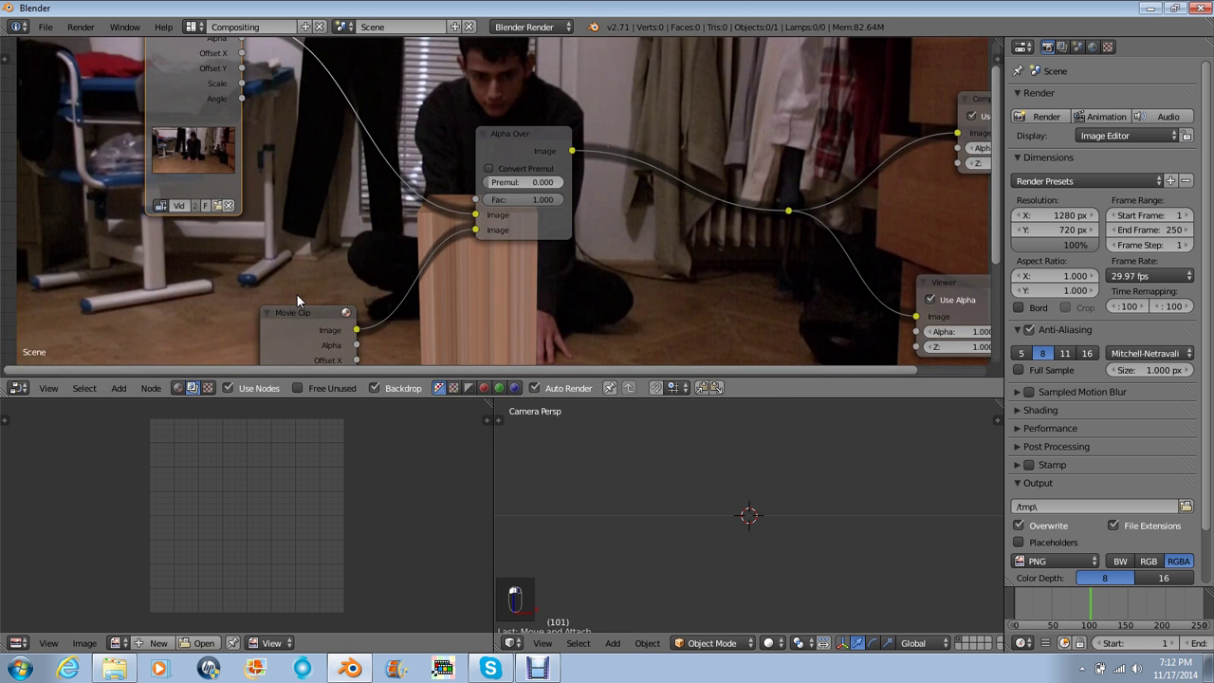
{"action": "left_click_drag", "start_coordinate": [296, 305], "coordinate": [202, 328]}
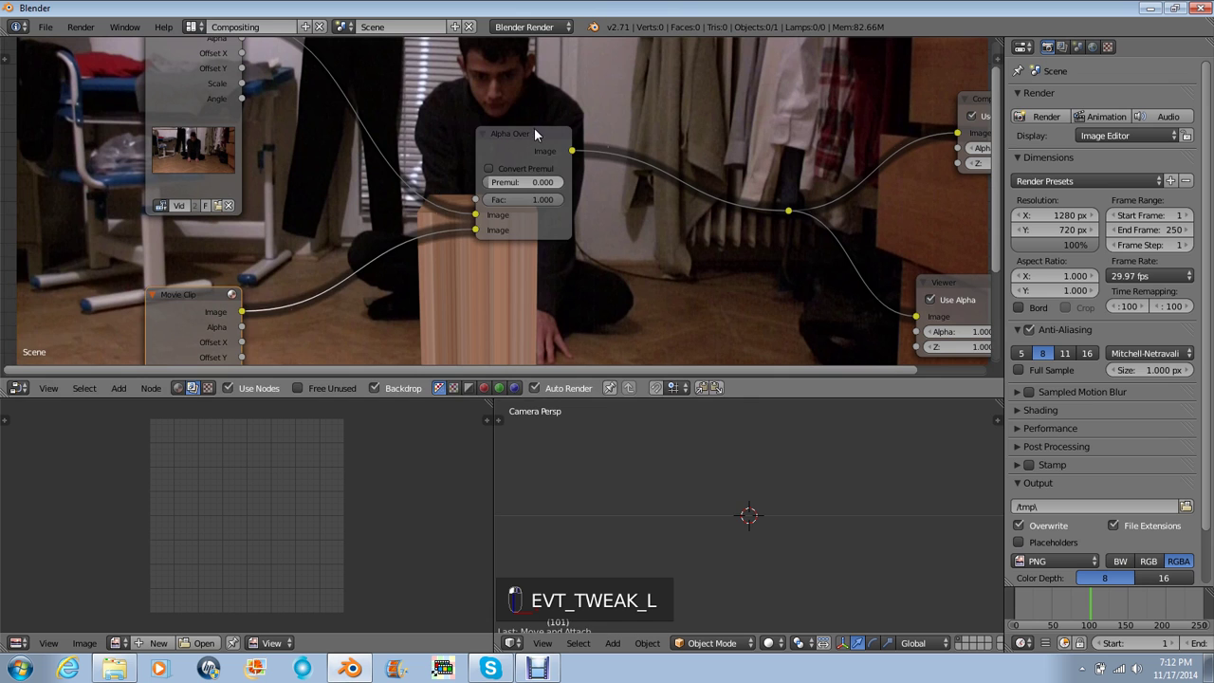
{"action": "left_click_drag", "start_coordinate": [534, 133], "coordinate": [420, 39]}
- Shrink the node editor's backdrop by three zoom steps and restore the 3D view to the camera view
{"action": "middle_click_drag", "start_coordinate": [658, 425], "coordinate": [721, 482]}
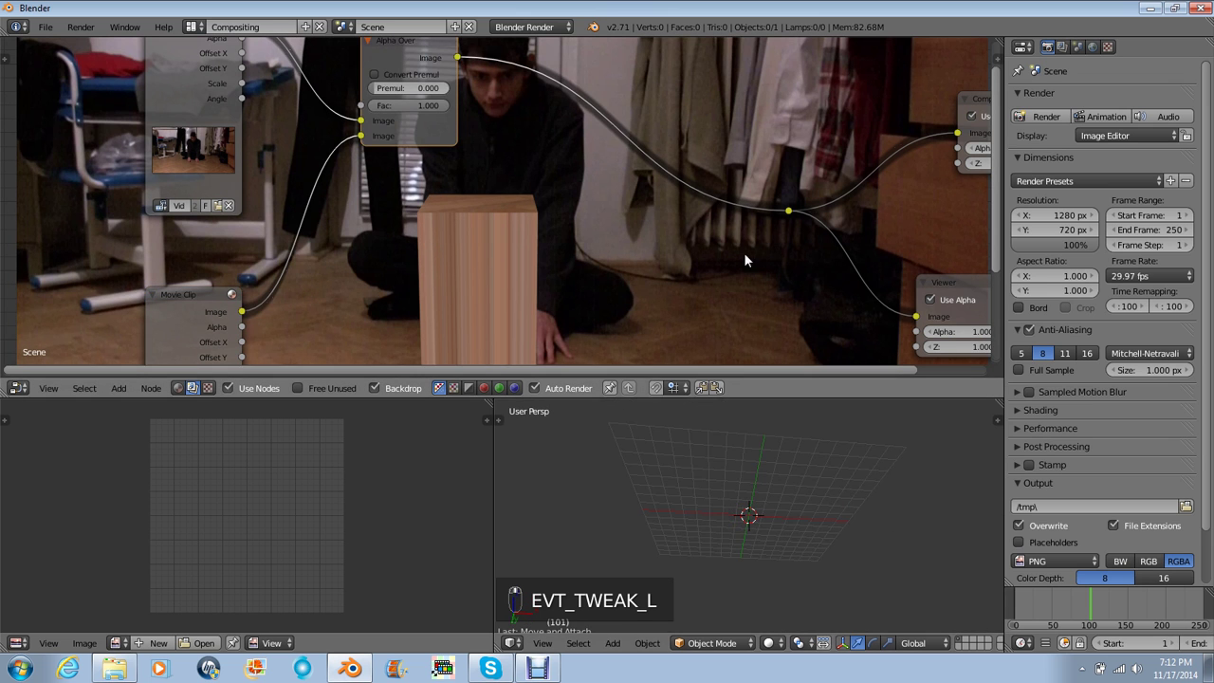
{"action": "middle_click_drag", "start_coordinate": [743, 252], "coordinate": [580, 232]}
{"action": "key", "text": "v"}
{"action": "key", "text": "v"}
{"action": "key", "text": "v"}
{"action": "scroll", "coordinate": [728, 521], "scroll_direction": "down", "scroll_amount": 4}
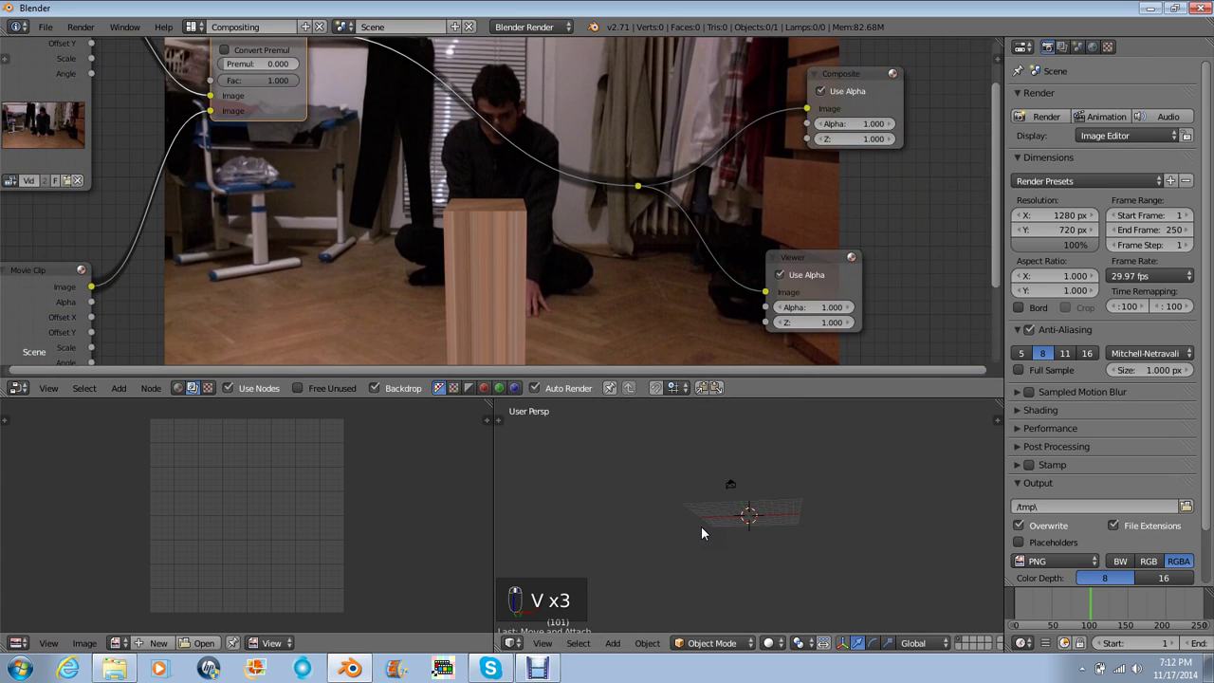
{"action": "key", "text": "KP_0"}
{"action": "scroll", "coordinate": [497, 201], "scroll_direction": "up", "scroll_amount": 3}
{"action": "scroll", "coordinate": [491, 123], "scroll_direction": "down", "scroll_amount": 1}
{"action": "middle_click_drag", "start_coordinate": [465, 192], "coordinate": [441, 267]}
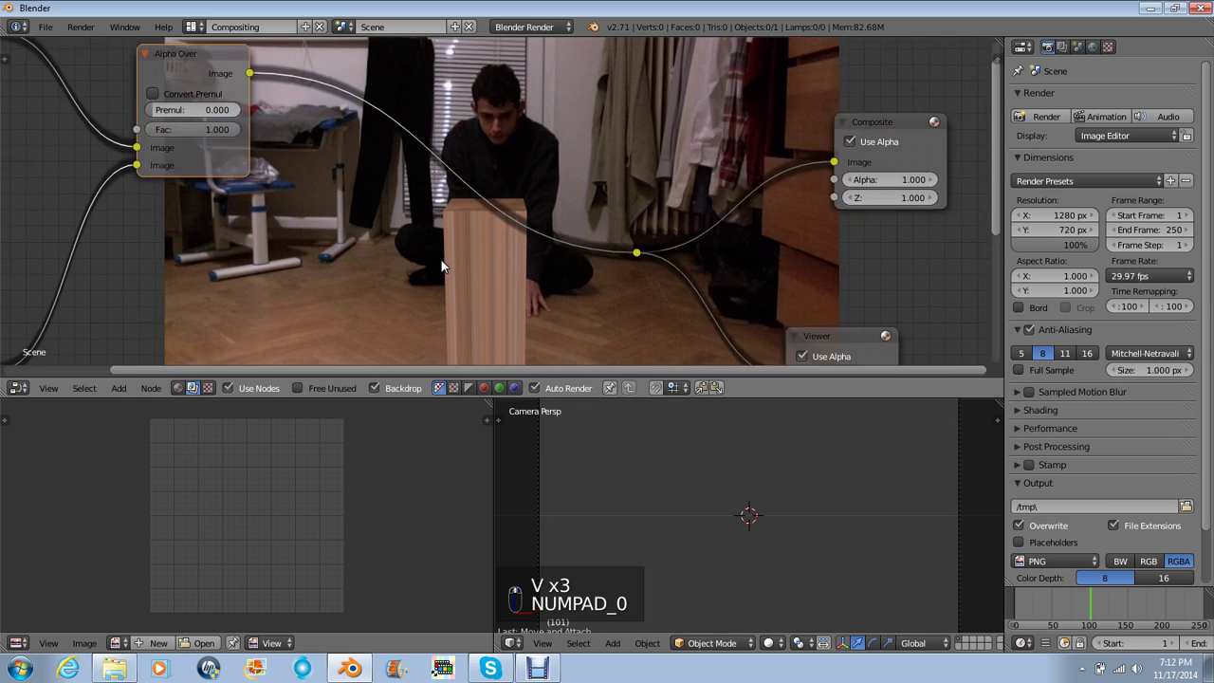
- Select the reroute point, Composite and Viewer nodes together and move them away from Alpha Over to make room
{"action": "scroll", "coordinate": [441, 284], "scroll_direction": "down", "scroll_amount": 3}
{"action": "key", "text": "a"}
{"action": "key", "text": "a"}
{"action": "key", "text": "a"}
{"action": "key", "text": "a"}
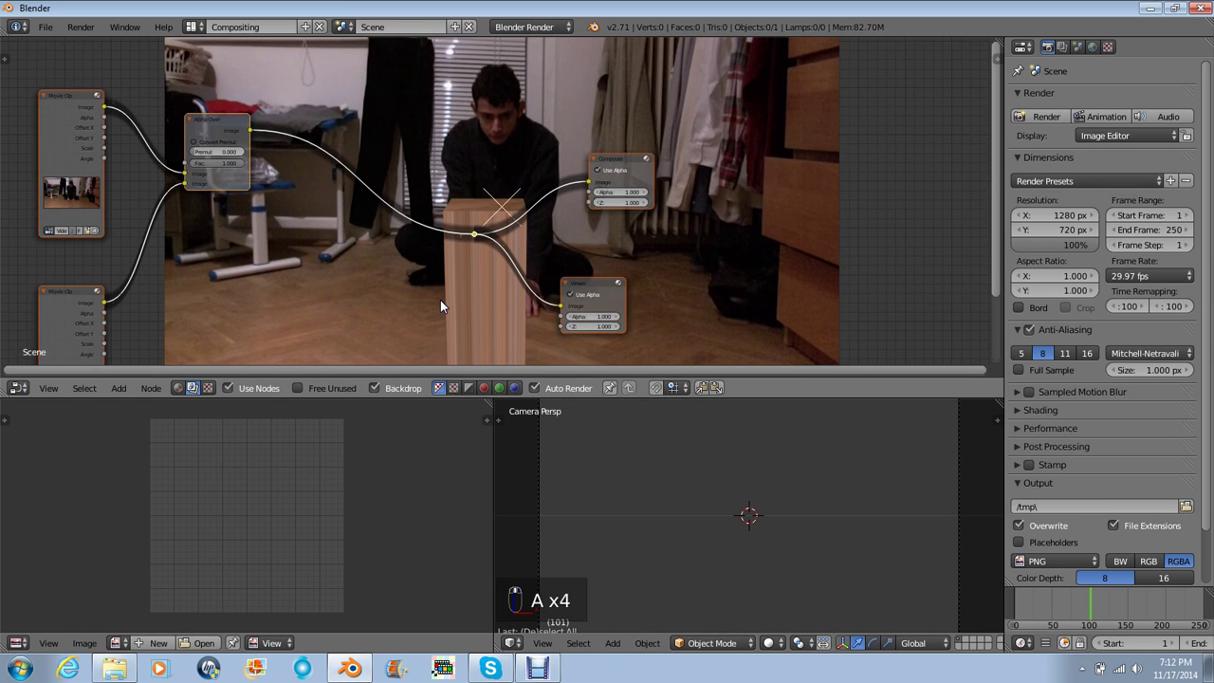
{"action": "key", "text": "a"}
{"action": "key", "text": "b"}
{"action": "left_click_drag", "start_coordinate": [441, 302], "coordinate": [701, 152]}
{"action": "key", "text": "g"}
{"action": "left_click", "coordinate": [915, 132]}
- Insert a Mix node on the link after Alpha Over and set its blend type to Multiply
{"action": "key", "text": "shift+a"}
{"action": "mouse_move", "coordinate": [364, 196]}
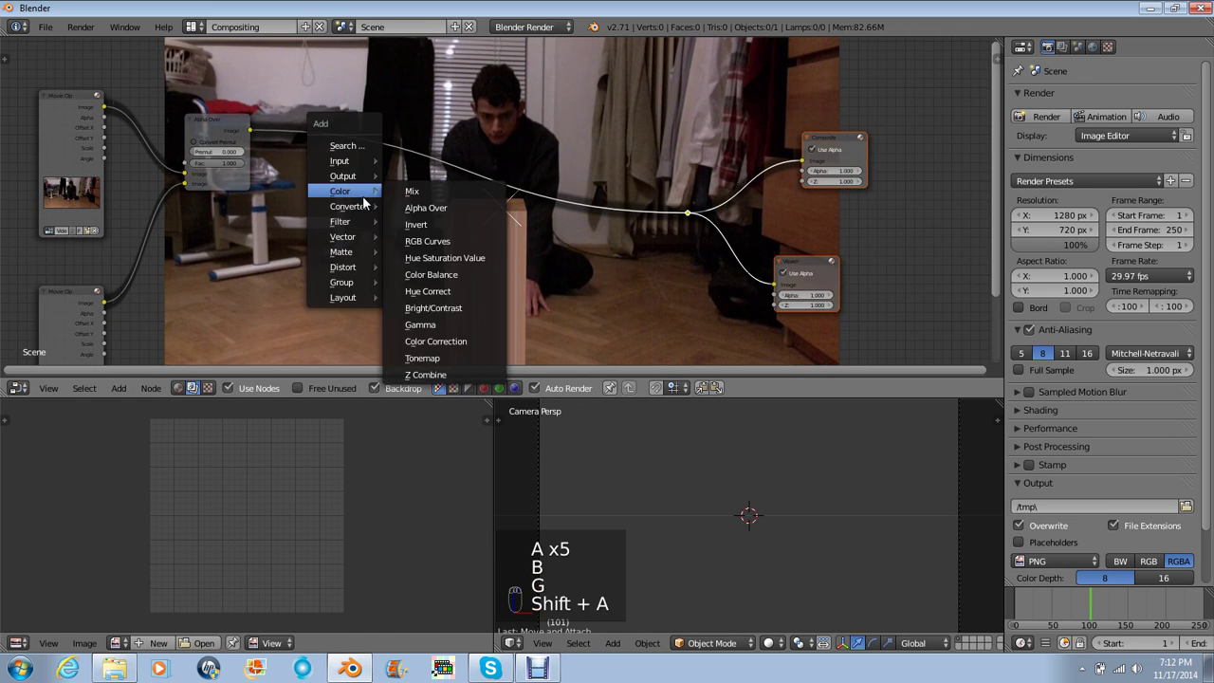
{"action": "left_click", "coordinate": [428, 194]}
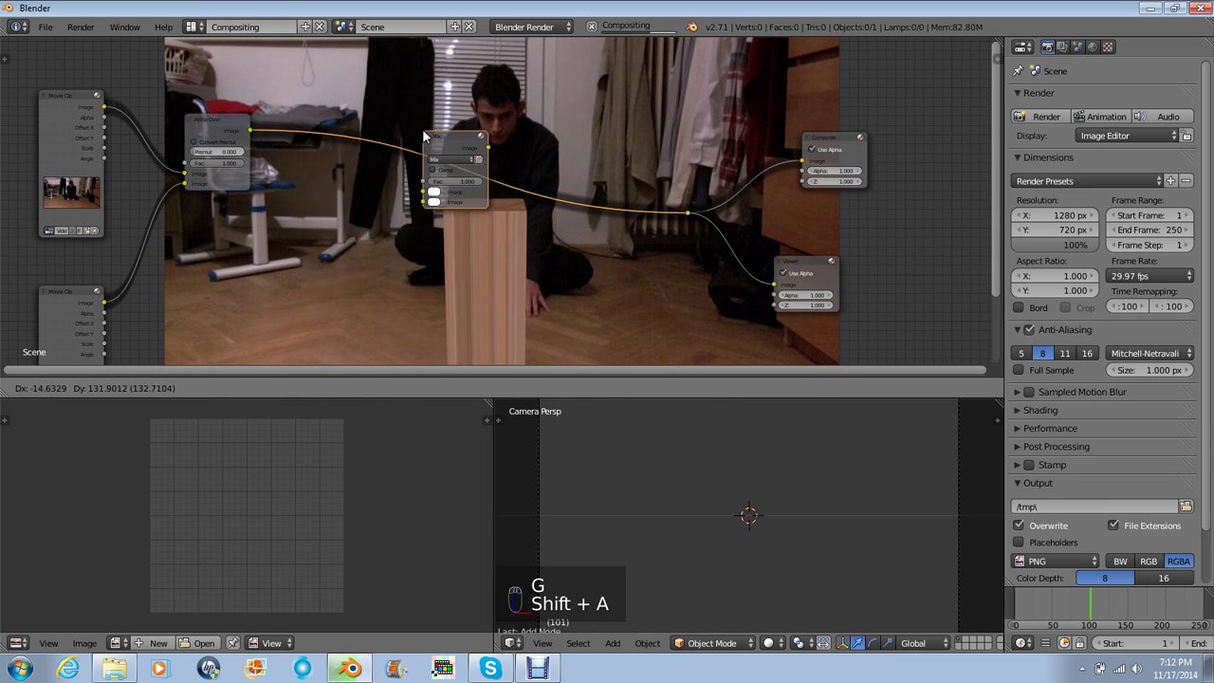
{"action": "left_click", "coordinate": [424, 136]}
{"action": "left_click", "coordinate": [465, 159]}
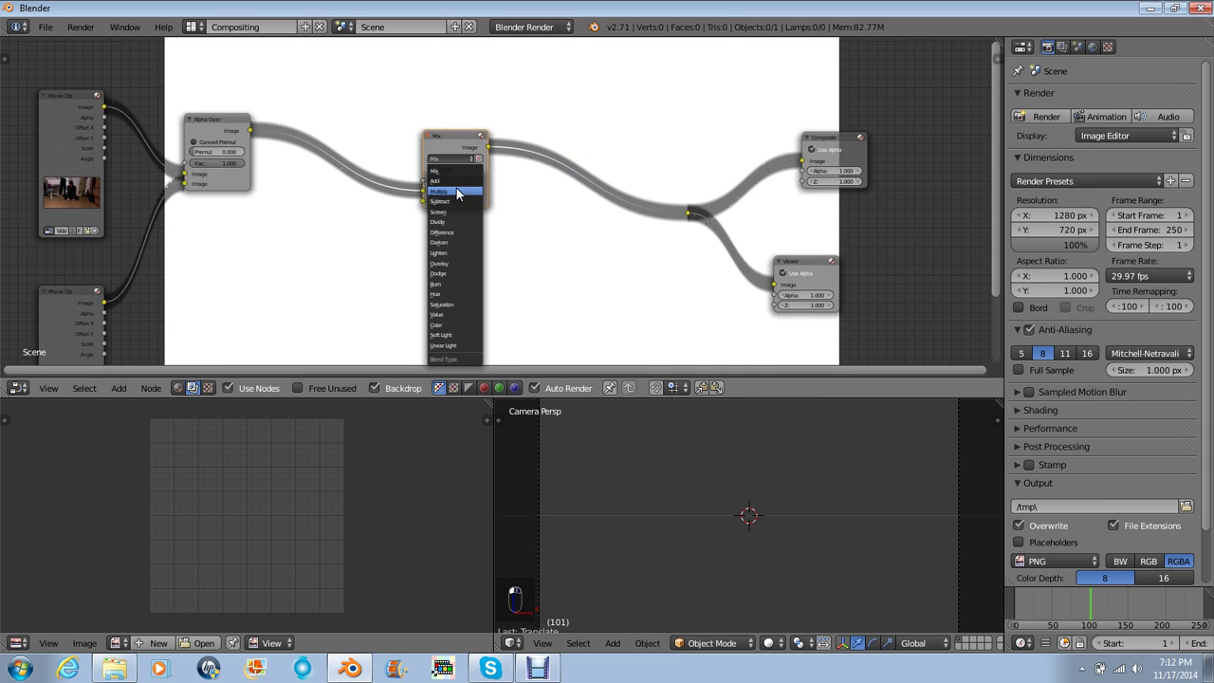
{"action": "left_click", "coordinate": [456, 193]}
- Duplicate the Multiply node below the node chain and reposition the Ground clip node beside it
{"action": "key", "text": "Home"}
{"action": "key", "text": "shift+d"}
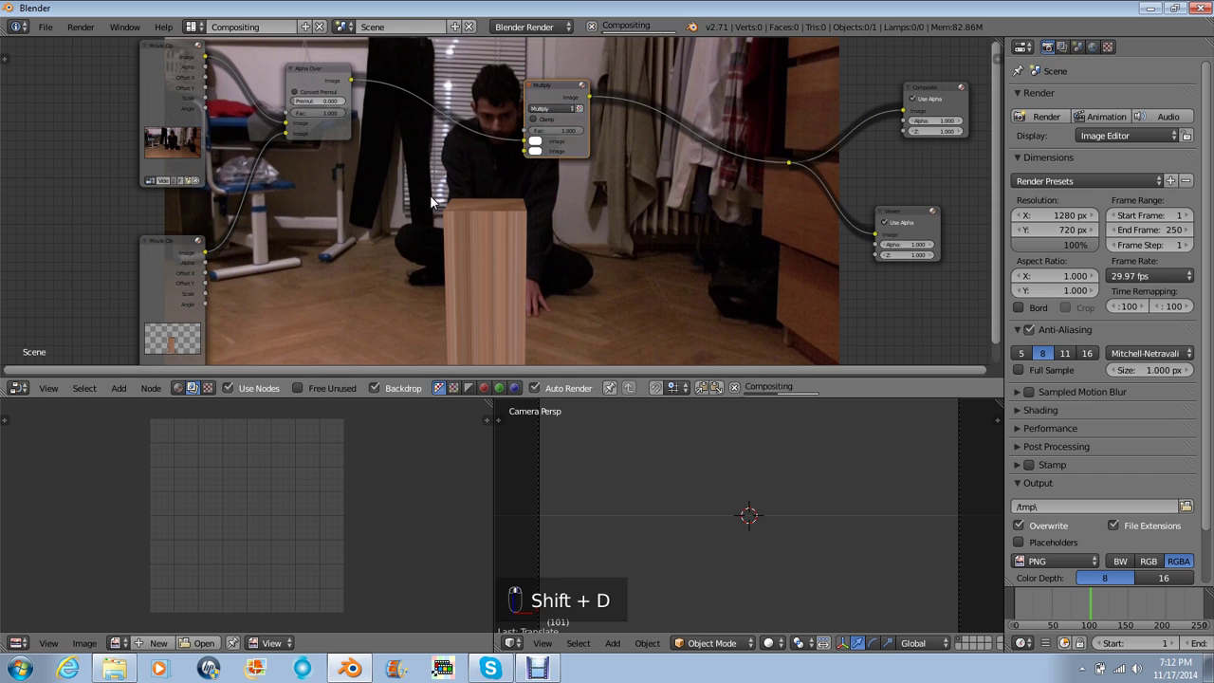
{"action": "left_click", "coordinate": [409, 225]}
{"action": "middle_click_drag", "start_coordinate": [213, 250], "coordinate": [345, 179]}
{"action": "left_click_drag", "start_coordinate": [278, 178], "coordinate": [226, 150]}
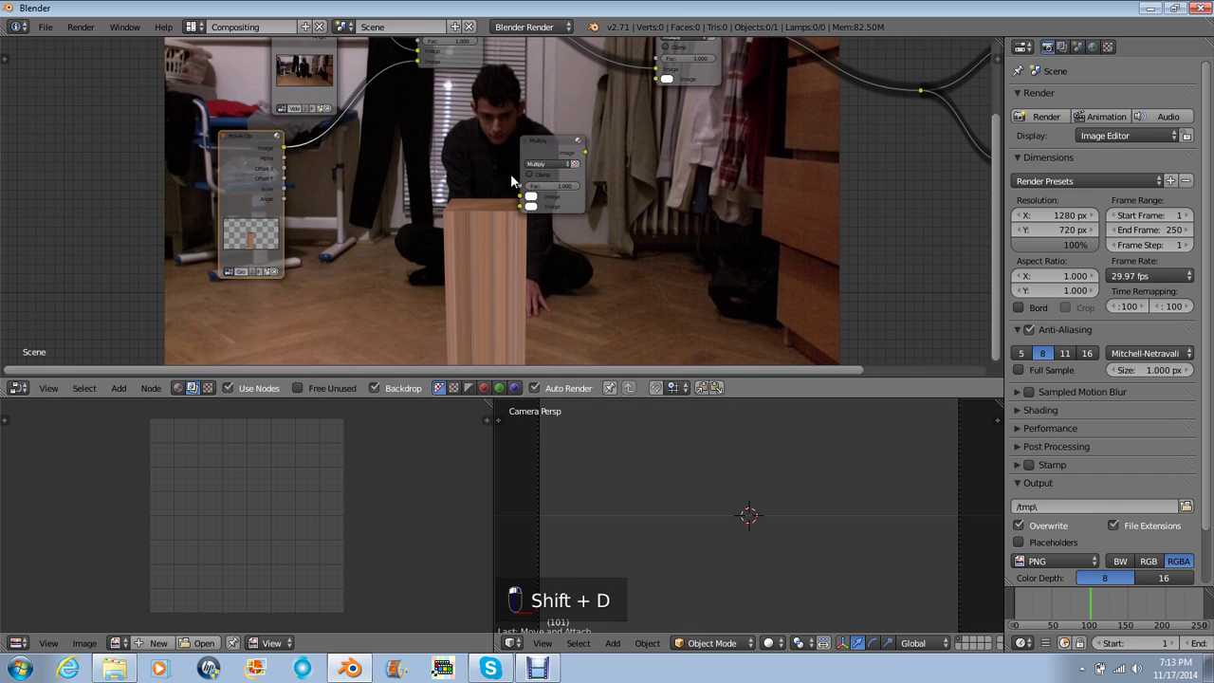
{"action": "left_click_drag", "start_coordinate": [548, 154], "coordinate": [500, 185]}
- Duplicate the lower Multiply node and set the copy's blend type to Add
{"action": "key", "text": "shift+d"}
{"action": "left_click", "coordinate": [617, 138]}
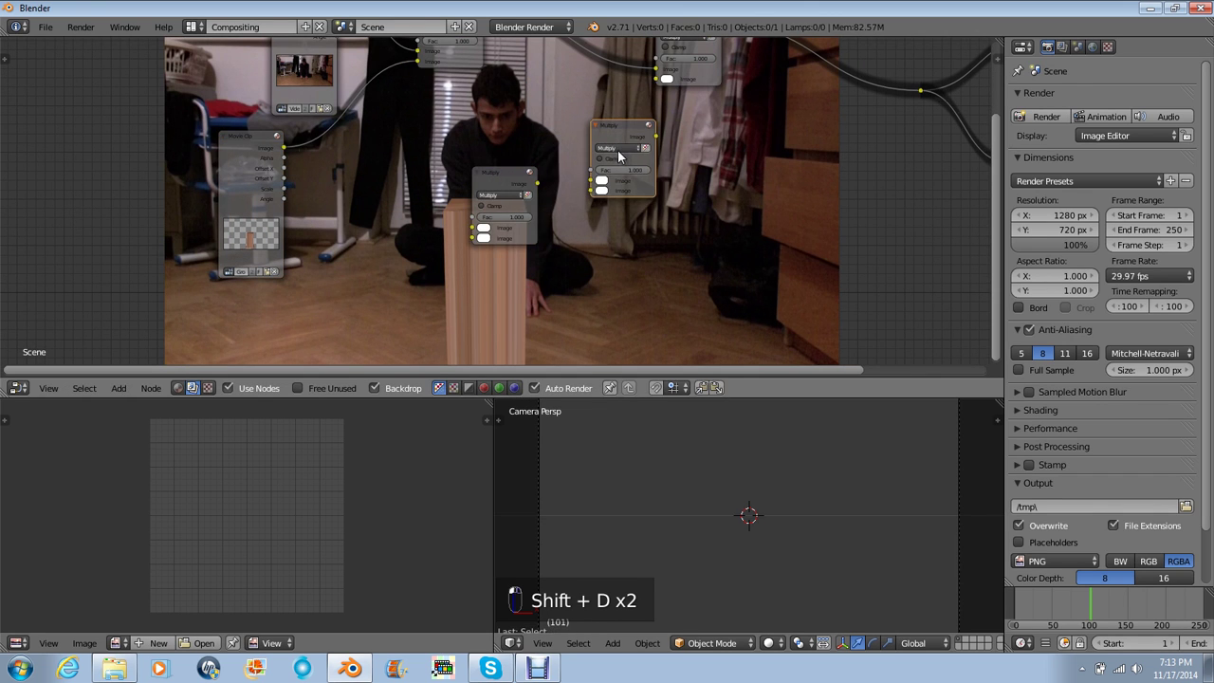
{"action": "left_click", "coordinate": [615, 148]}
{"action": "left_click", "coordinate": [608, 170]}
- Link the lower Multiply through Add into the upper Multiply's second image input, and shift both lower nodes toward the clips
{"action": "left_click_drag", "start_coordinate": [537, 182], "coordinate": [590, 180]}
{"action": "left_click_drag", "start_coordinate": [654, 136], "coordinate": [653, 86]}
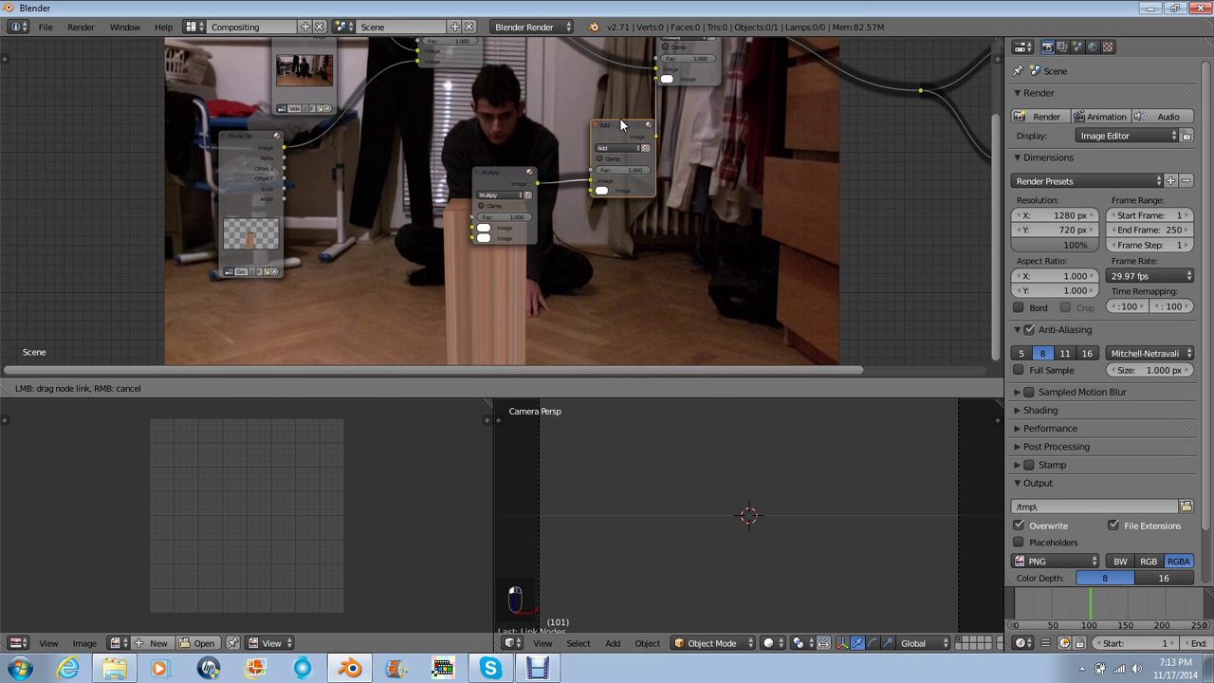
{"action": "left_click_drag", "start_coordinate": [613, 127], "coordinate": [577, 127]}
{"action": "left_click_drag", "start_coordinate": [499, 178], "coordinate": [450, 168]}
{"action": "middle_click_drag", "start_coordinate": [447, 189], "coordinate": [533, 170]}
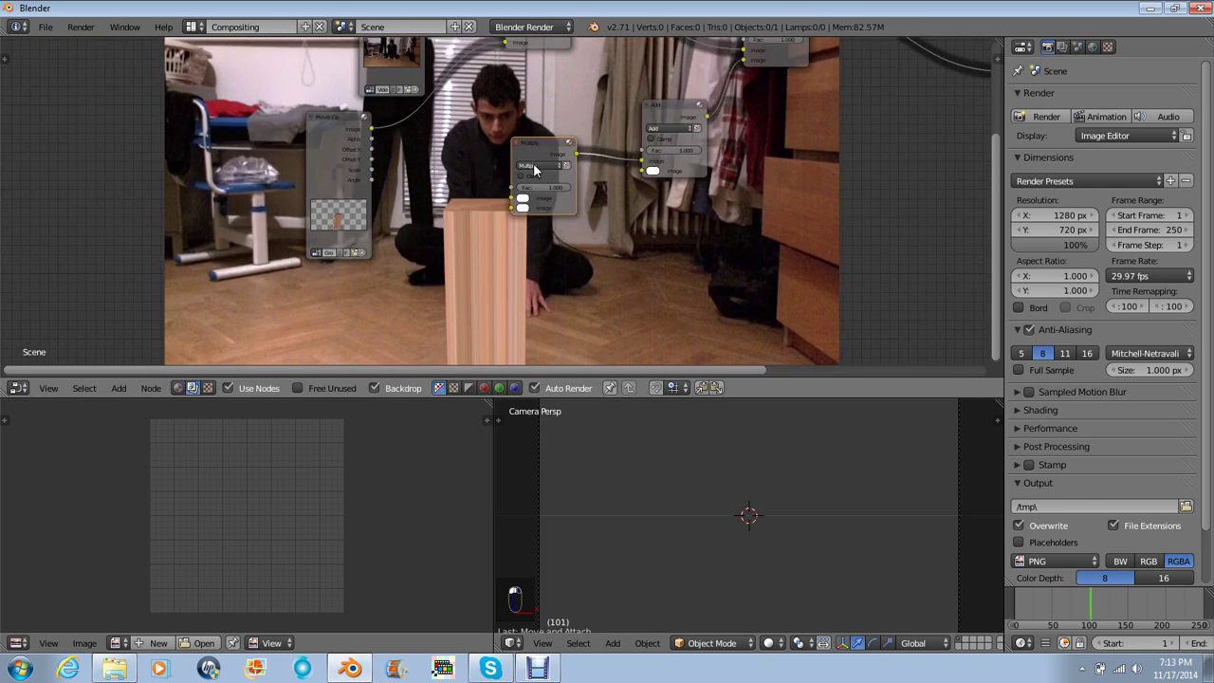
- Duplicate the Ground clip node beside the lower Multiply node and switch the copy to the AO clip
{"action": "key", "text": "shift+a"}
{"action": "mouse_move", "coordinate": [459, 192]}
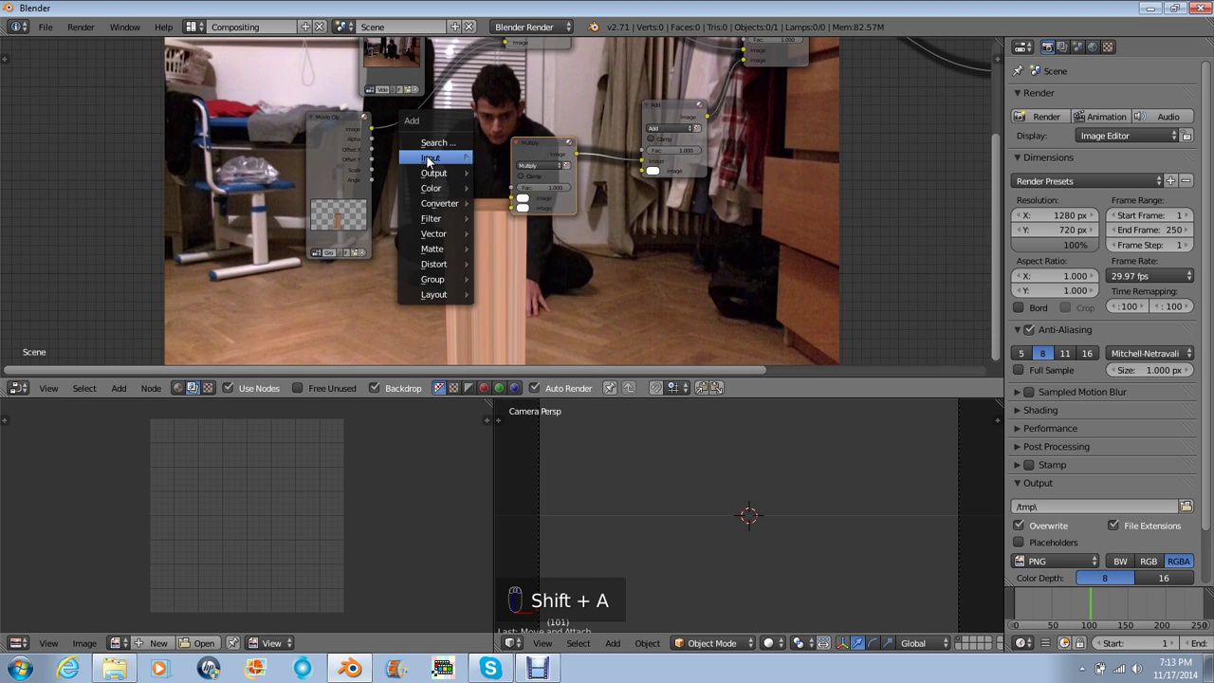
{"action": "key", "text": "shift+d"}
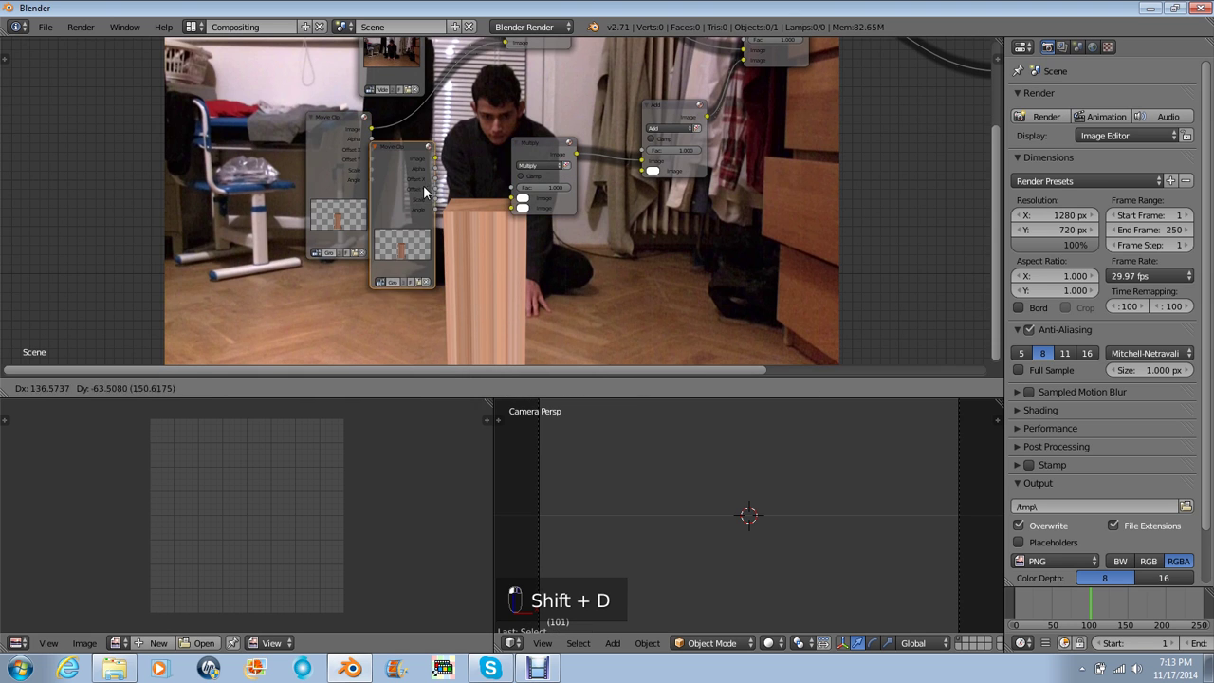
{"action": "left_click", "coordinate": [440, 201]}
{"action": "key", "text": "g"}
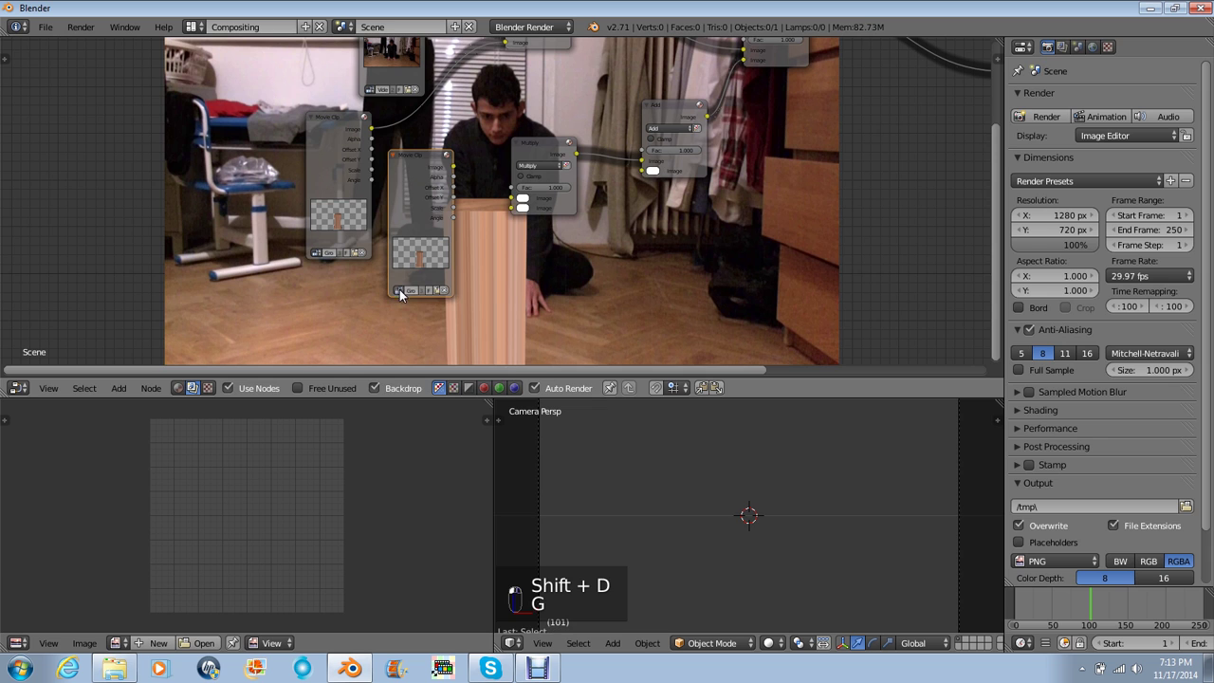
{"action": "left_click", "coordinate": [400, 292]}
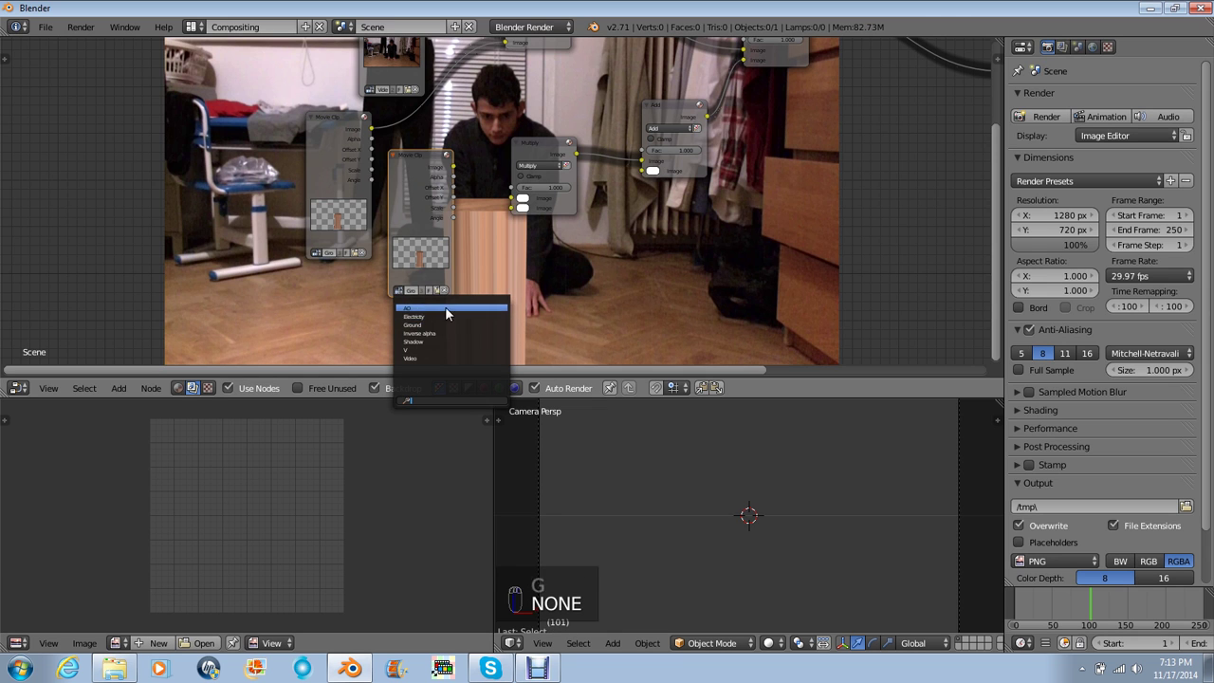
{"action": "left_click", "coordinate": [444, 308]}
- Link the AO clip's image to the lower Multiply's first image input, and space out the lower Multiply and Add nodes
{"action": "left_click_drag", "start_coordinate": [454, 167], "coordinate": [512, 199]}
{"action": "left_click_drag", "start_coordinate": [538, 144], "coordinate": [566, 156]}
{"action": "middle_click_drag", "start_coordinate": [551, 138], "coordinate": [392, 136]}
{"action": "scroll", "coordinate": [429, 124], "scroll_direction": "up", "scroll_amount": 1}
{"action": "left_click_drag", "start_coordinate": [584, 51], "coordinate": [632, 54]}
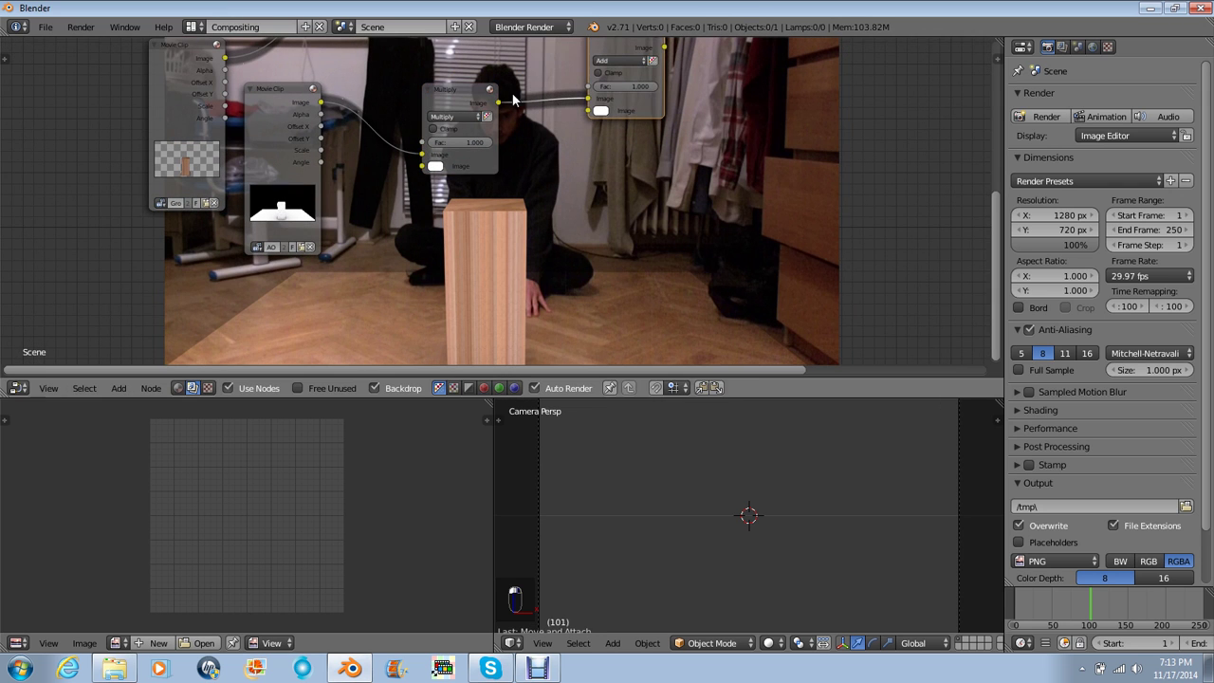
- Preview the lower Multiply node's output in the Viewer
{"action": "left_click", "coordinate": [459, 97], "text": "ctrl+shift"}
{"action": "middle_click_drag", "start_coordinate": [515, 125], "coordinate": [662, 120]}
{"action": "scroll", "coordinate": [662, 120], "scroll_direction": "down", "scroll_amount": 1}
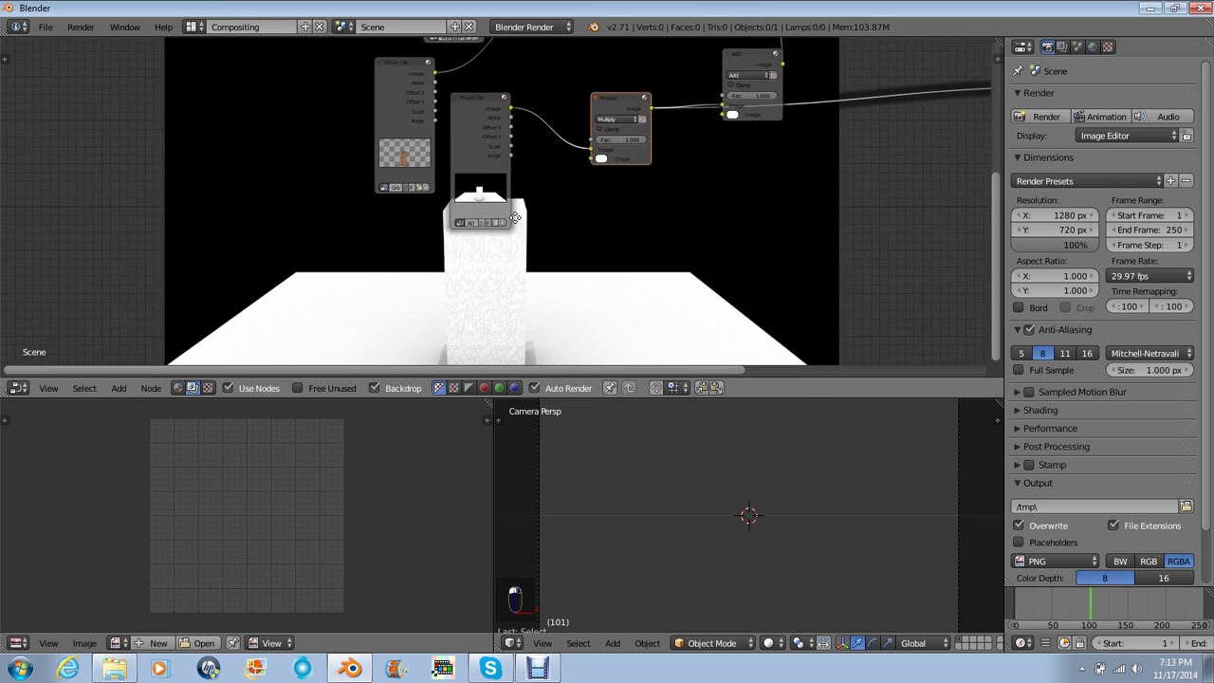
{"action": "middle_click_drag", "start_coordinate": [501, 154], "coordinate": [538, 270]}
- Move the Video, Ground and AO clip nodes farther away from the mix nodes to free up space
{"action": "left_click", "coordinate": [488, 73]}
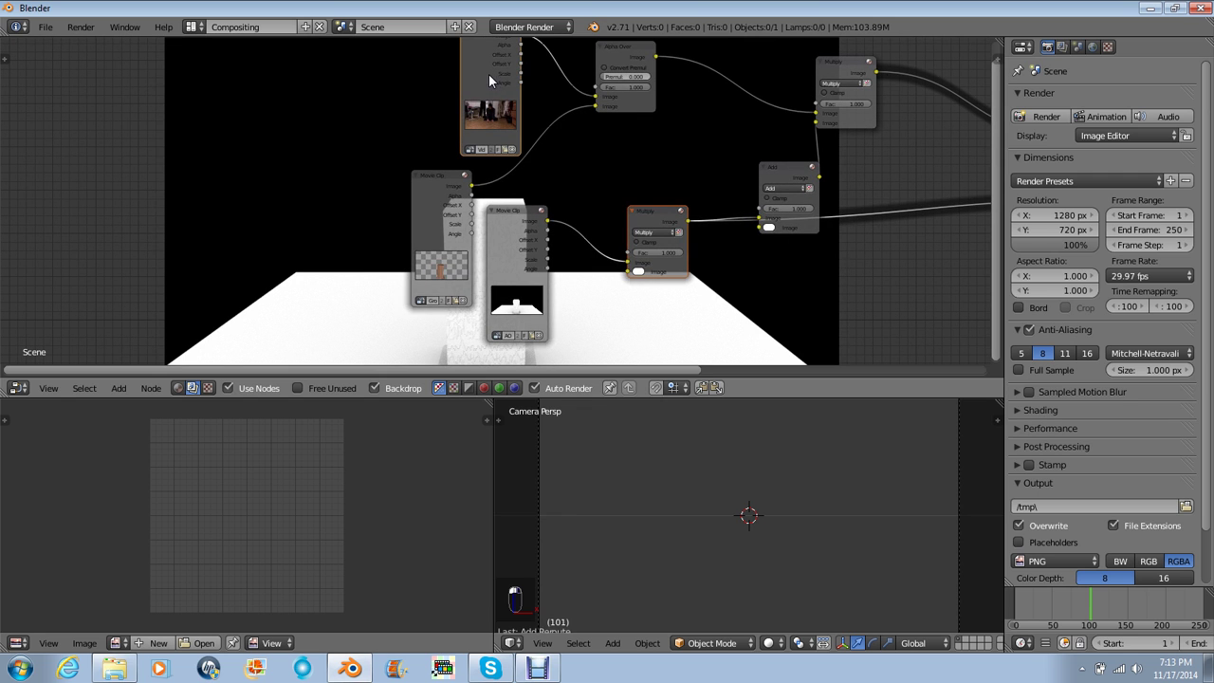
{"action": "left_click", "coordinate": [449, 199], "text": "shift"}
{"action": "key", "text": "g"}
{"action": "left_click", "coordinate": [291, 118]}
{"action": "left_click", "coordinate": [523, 212]}
{"action": "key", "text": "g"}
{"action": "left_click", "coordinate": [431, 196]}
- Duplicate the AO clip node, switch the copy to the Shadow clip and link it to the lower Multiply's second image input
{"action": "middle_click_drag", "start_coordinate": [436, 205], "coordinate": [336, 137]}
{"action": "key", "text": "shift+d"}
{"action": "left_click", "coordinate": [468, 267]}
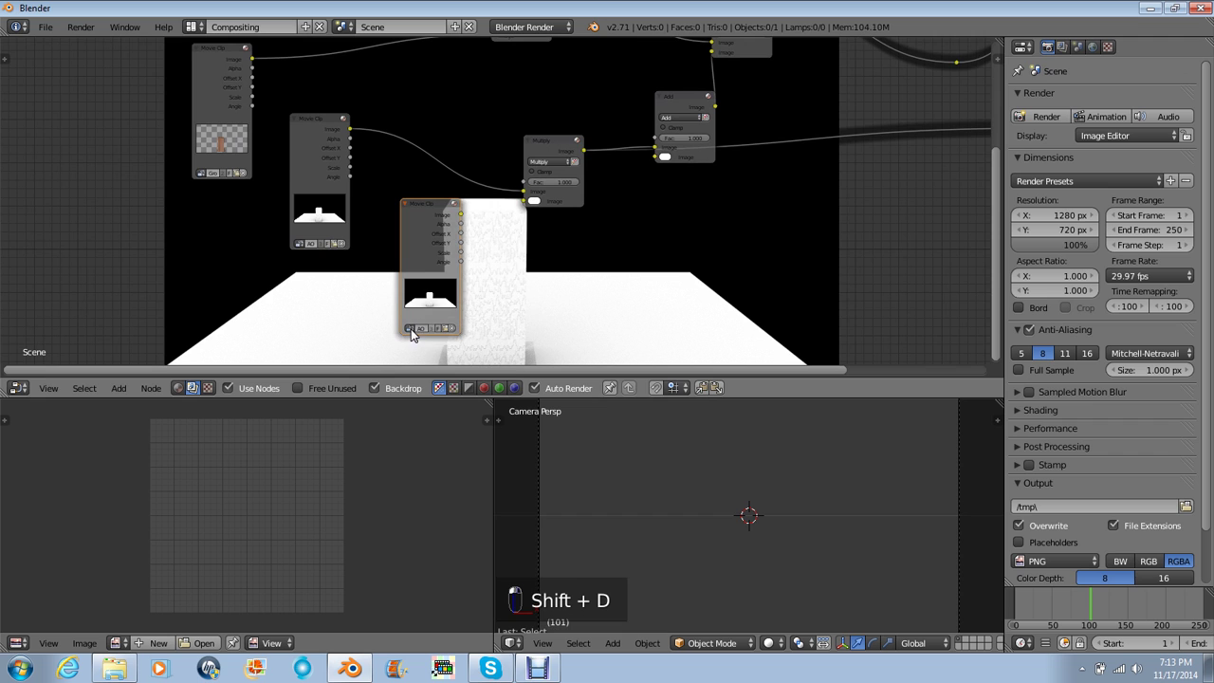
{"action": "left_click", "coordinate": [412, 329]}
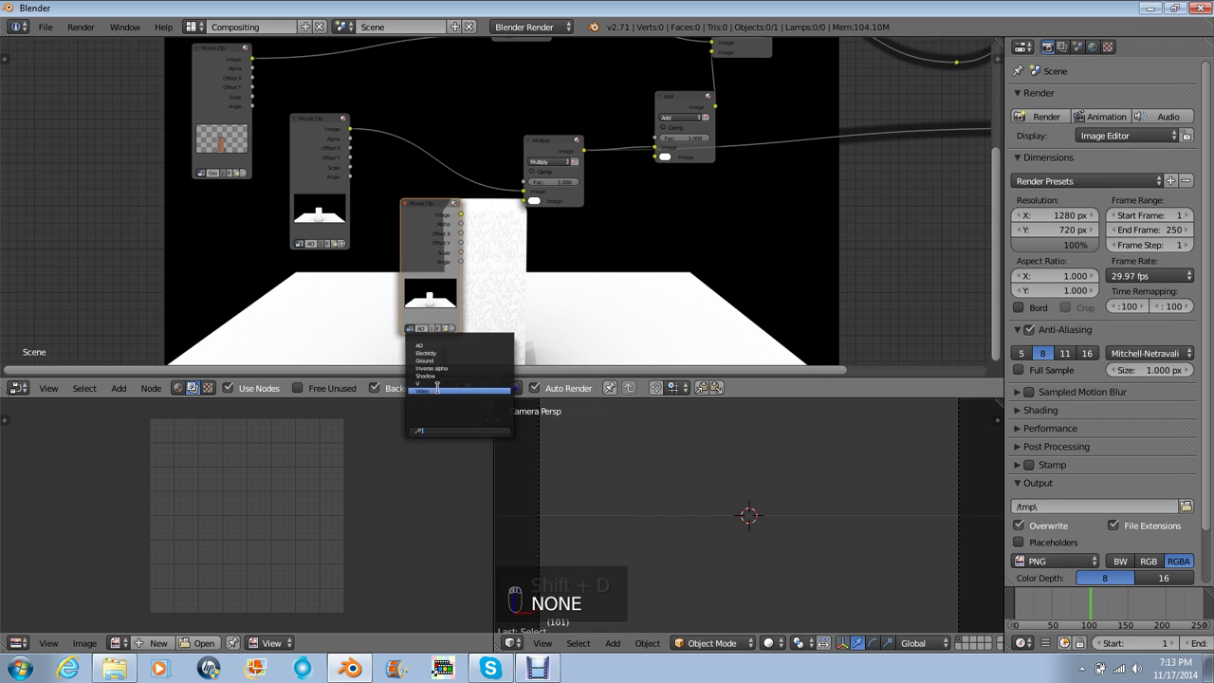
{"action": "left_click", "coordinate": [428, 375]}
{"action": "left_click_drag", "start_coordinate": [466, 221], "coordinate": [523, 201]}
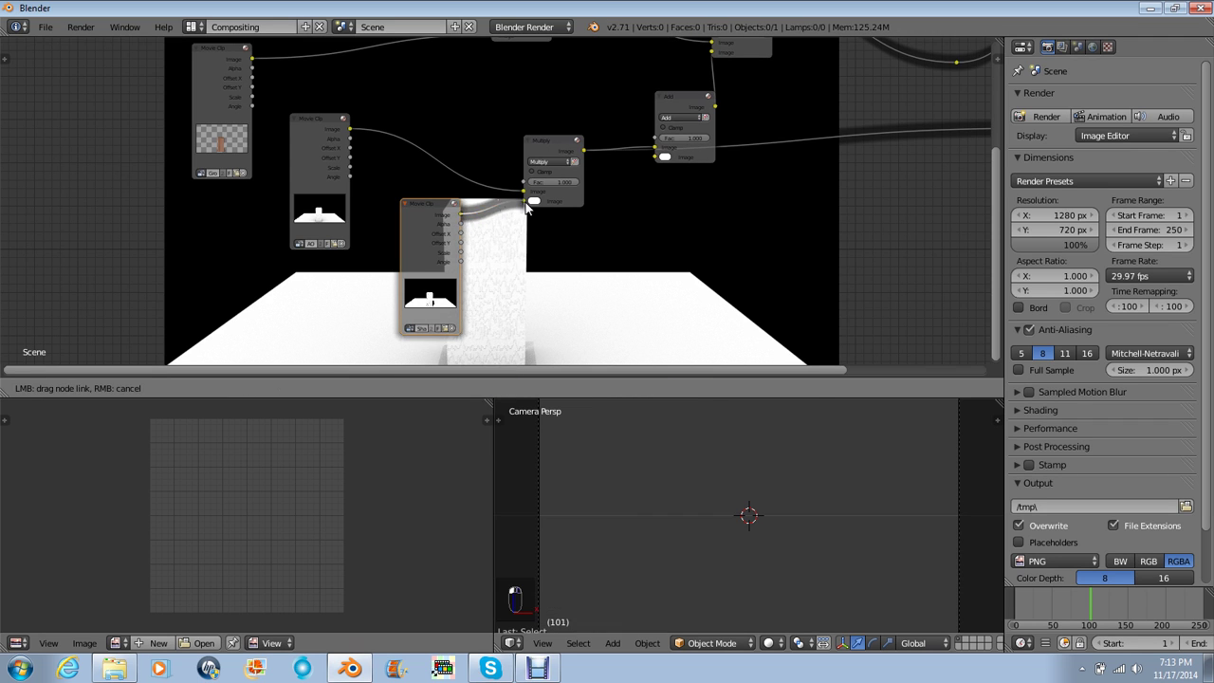
- Set the lower Multiply node's factor to 0.8 and shrink the backdrop image
{"action": "scroll", "coordinate": [425, 198], "scroll_direction": "up", "scroll_amount": 3}
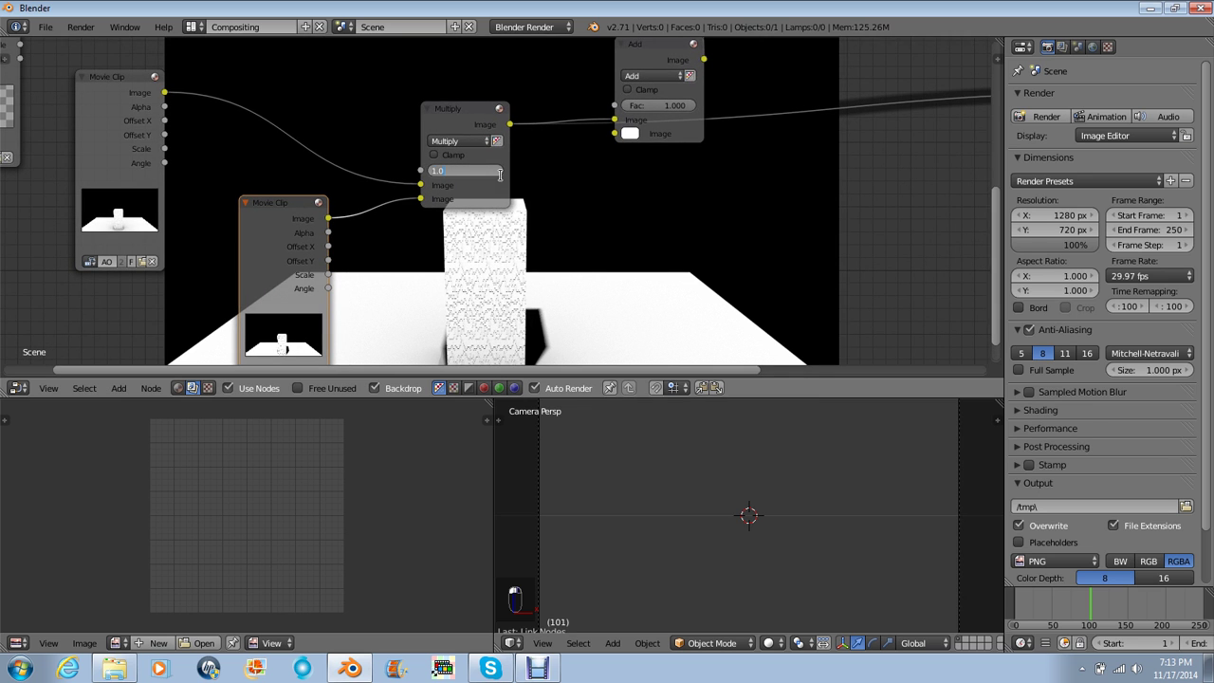
{"action": "key", "text": "Return"}
{"action": "middle_click_drag", "start_coordinate": [617, 200], "coordinate": [478, 166]}
{"action": "key", "text": "v"}
{"action": "key", "text": "v"}
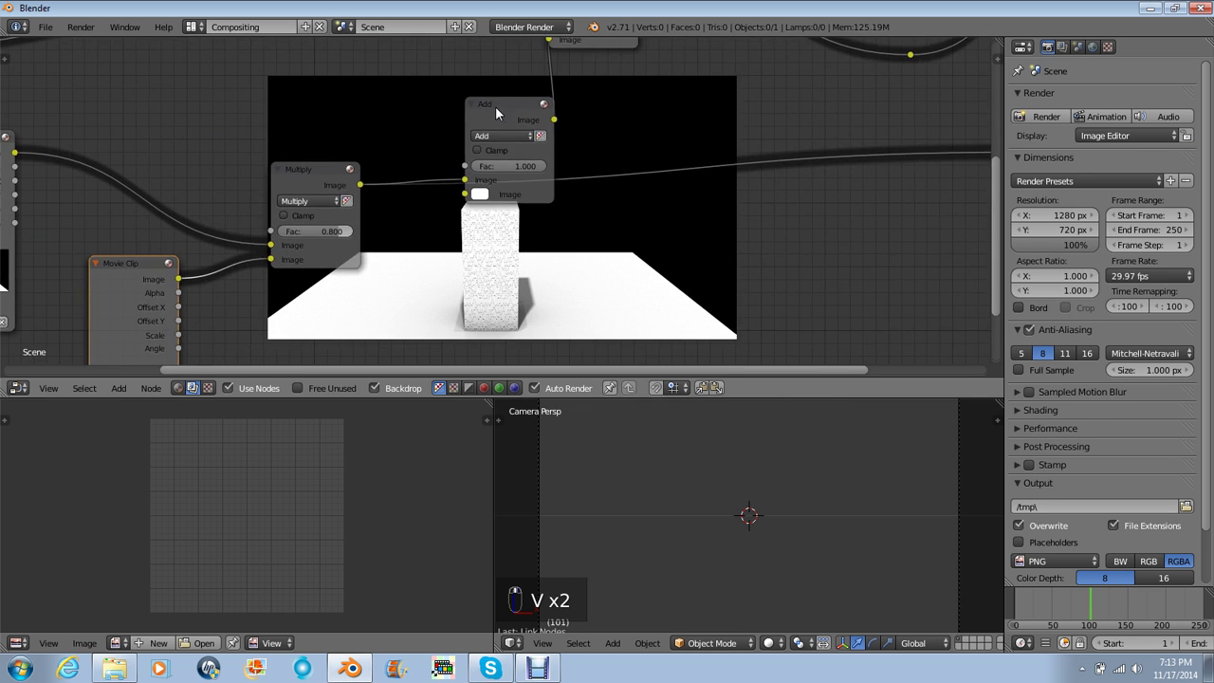
- Move the Add node slightly closer to the lower Multiply and preview its output in the Viewer
{"action": "left_click_drag", "start_coordinate": [495, 108], "coordinate": [473, 118]}
{"action": "middle_click_drag", "start_coordinate": [457, 237], "coordinate": [521, 144]}
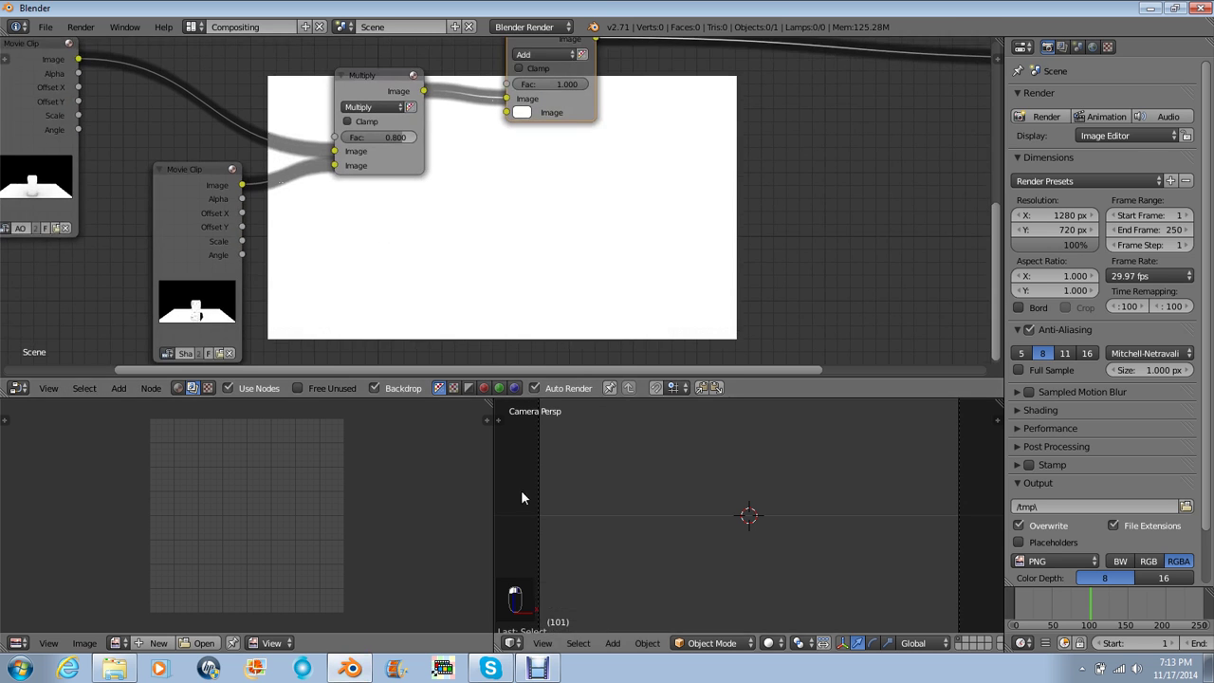
{"action": "scroll", "coordinate": [434, 303], "scroll_direction": "down", "scroll_amount": 2}
- Duplicate the Shadow clip node, switch the copy to the Inverse alpha clip and link it to Add's second image input
{"action": "key", "text": "shift+a"}
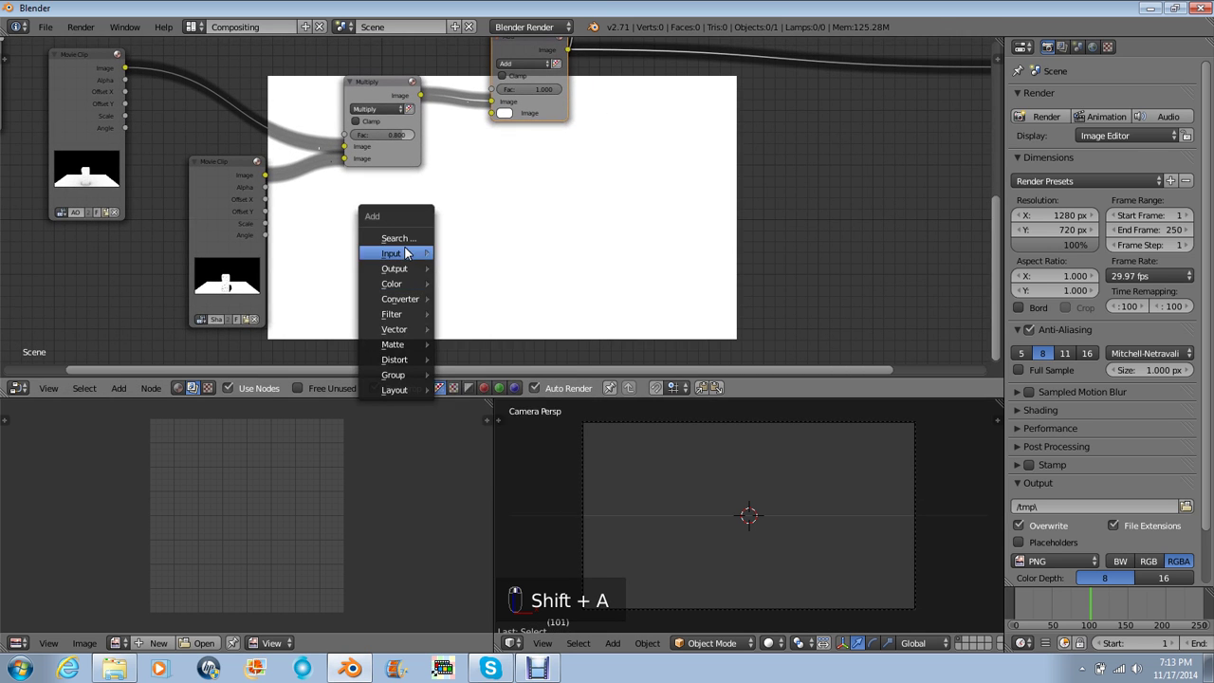
{"action": "key", "text": "shift+d"}
{"action": "left_click", "coordinate": [372, 228]}
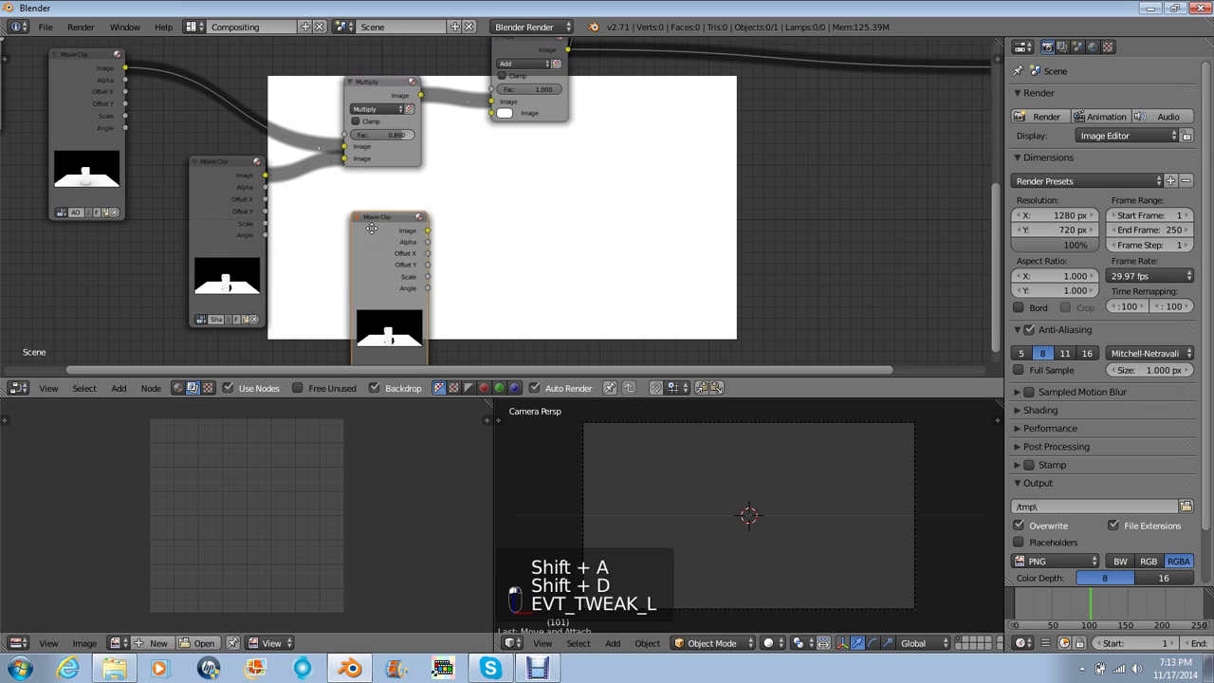
{"action": "middle_click_drag", "start_coordinate": [372, 228], "coordinate": [353, 207]}
{"action": "left_click", "coordinate": [344, 351]}
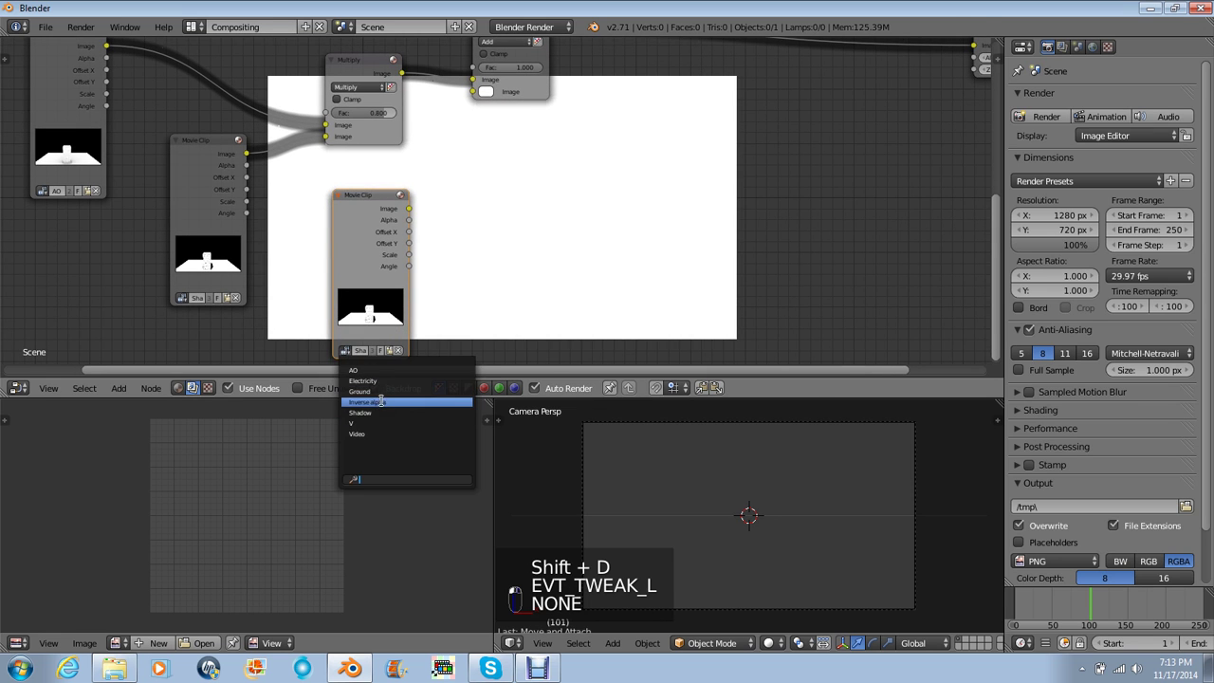
{"action": "left_click", "coordinate": [379, 398]}
{"action": "middle_click_drag", "start_coordinate": [423, 253], "coordinate": [297, 319]}
{"action": "left_click_drag", "start_coordinate": [283, 276], "coordinate": [350, 159]}
- Enlarge the backdrop image and preview the upper Multiply node's output in the Viewer
{"action": "middle_click_drag", "start_coordinate": [348, 265], "coordinate": [307, 272]}
{"action": "key", "text": "v"}
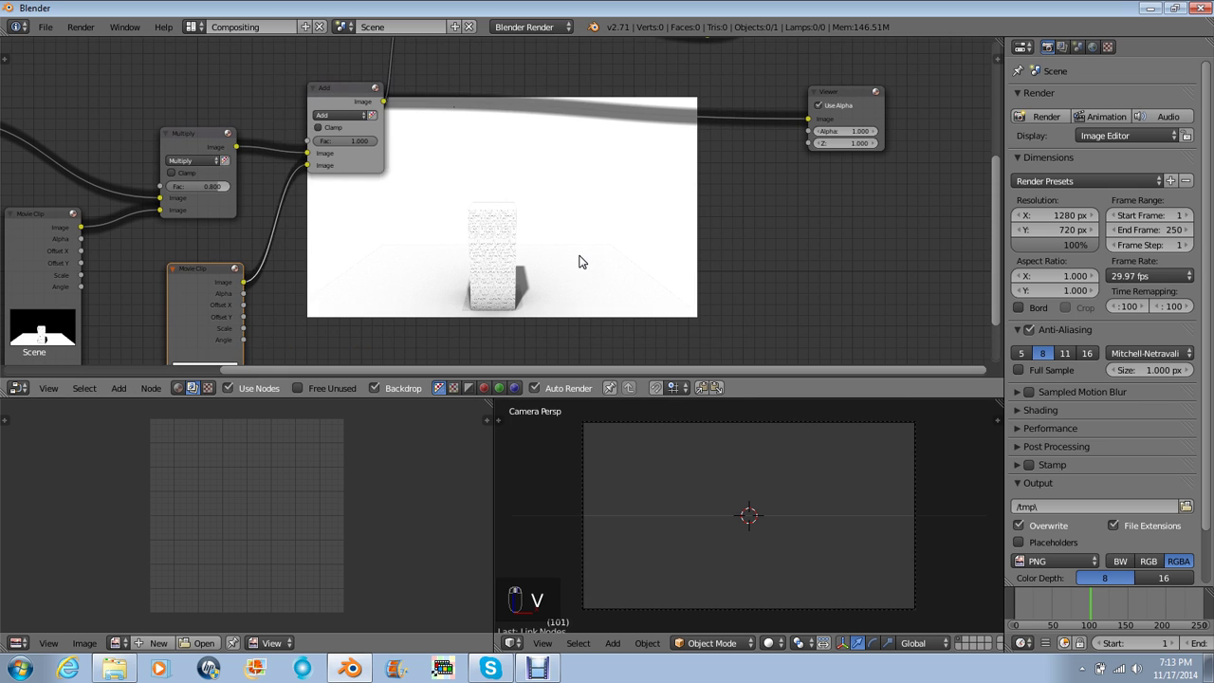
{"action": "key", "text": "alt+v"}
{"action": "key", "text": "alt+v"}
{"action": "key", "text": "alt+v"}
{"action": "middle_click_drag", "start_coordinate": [510, 135], "coordinate": [494, 262]}
{"action": "scroll", "coordinate": [492, 262], "scroll_direction": "down", "scroll_amount": 1}
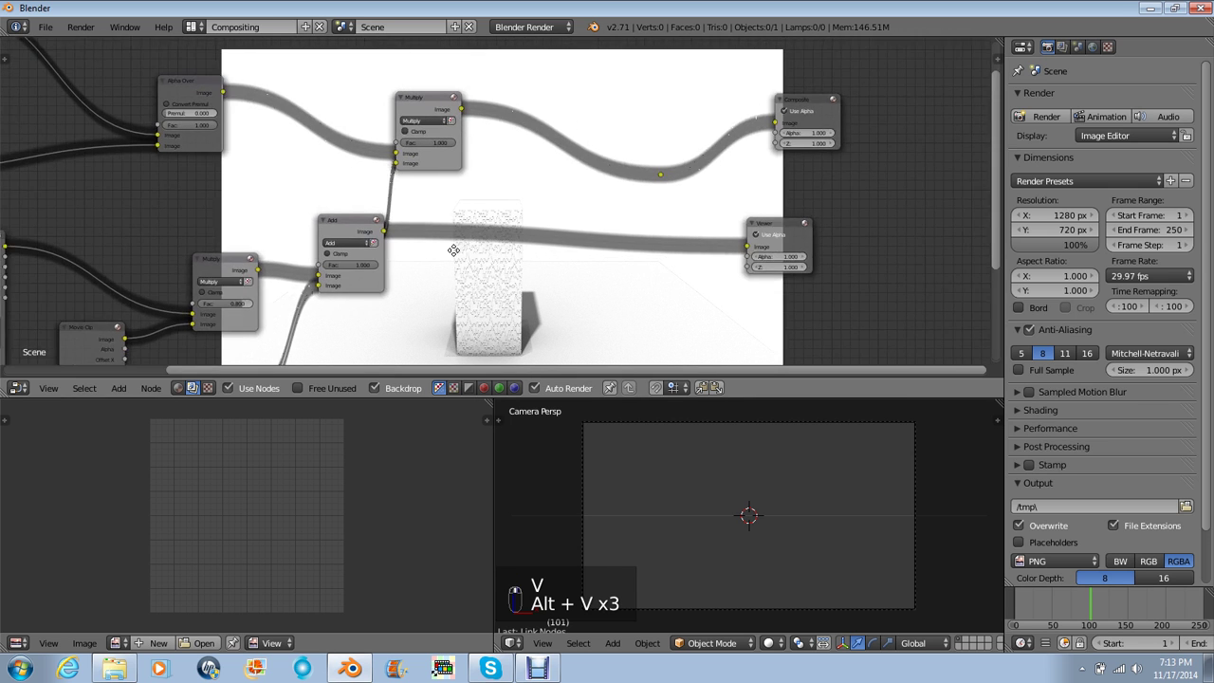
{"action": "middle_click_drag", "start_coordinate": [463, 154], "coordinate": [421, 185]}
{"action": "scroll", "coordinate": [341, 284], "scroll_direction": "down", "scroll_amount": 1}
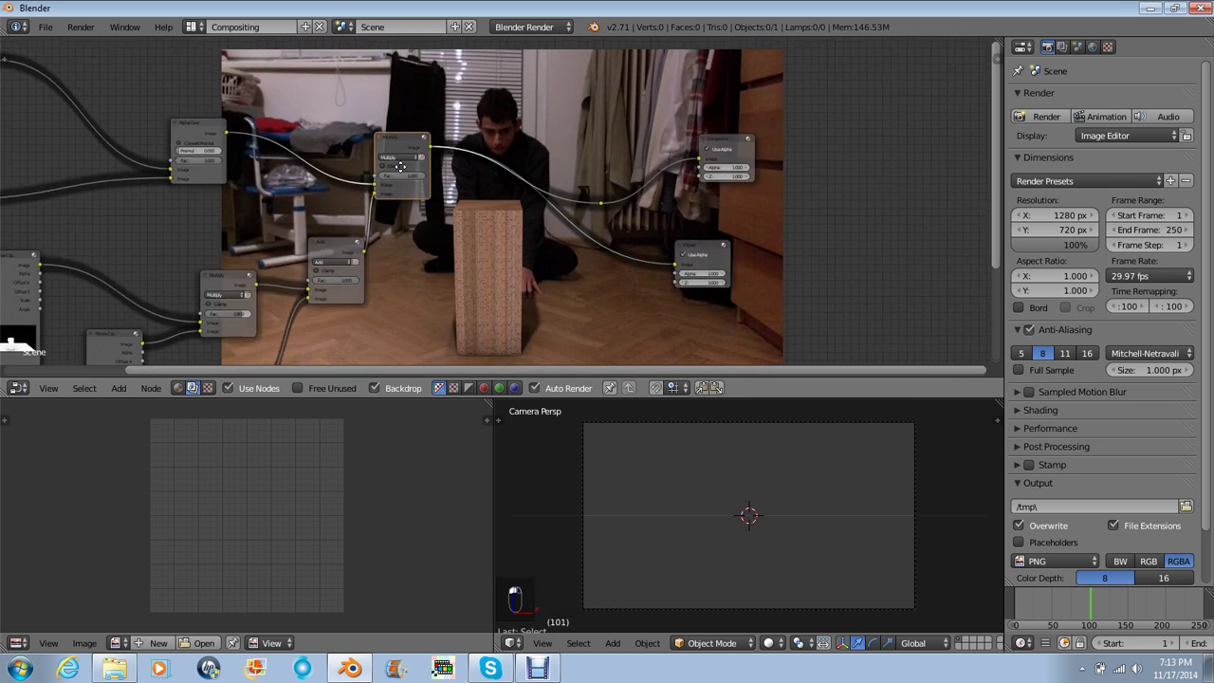
- Select the AO, Shadow and Inverse alpha clips with the lower Multiply and Add nodes, and move the group away from the upper chain
{"action": "middle_click_drag", "start_coordinate": [298, 354], "coordinate": [355, 274]}
{"action": "key", "text": "a"}
{"action": "key", "text": "a"}
{"action": "key", "text": "a"}
{"action": "scroll", "coordinate": [332, 275], "scroll_direction": "down", "scroll_amount": 1}
{"action": "key", "text": "a"}
{"action": "key", "text": "b"}
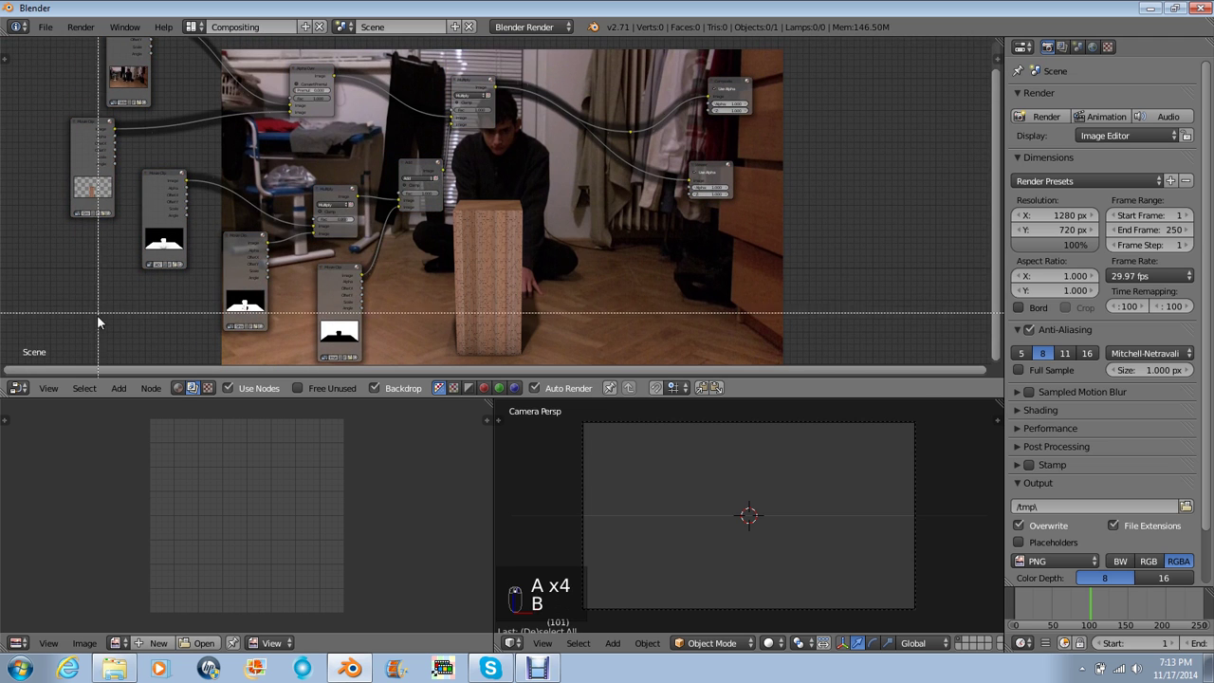
{"action": "left_click_drag", "start_coordinate": [159, 325], "coordinate": [421, 141]}
{"action": "key", "text": "g"}
{"action": "left_click", "coordinate": [308, 225]}
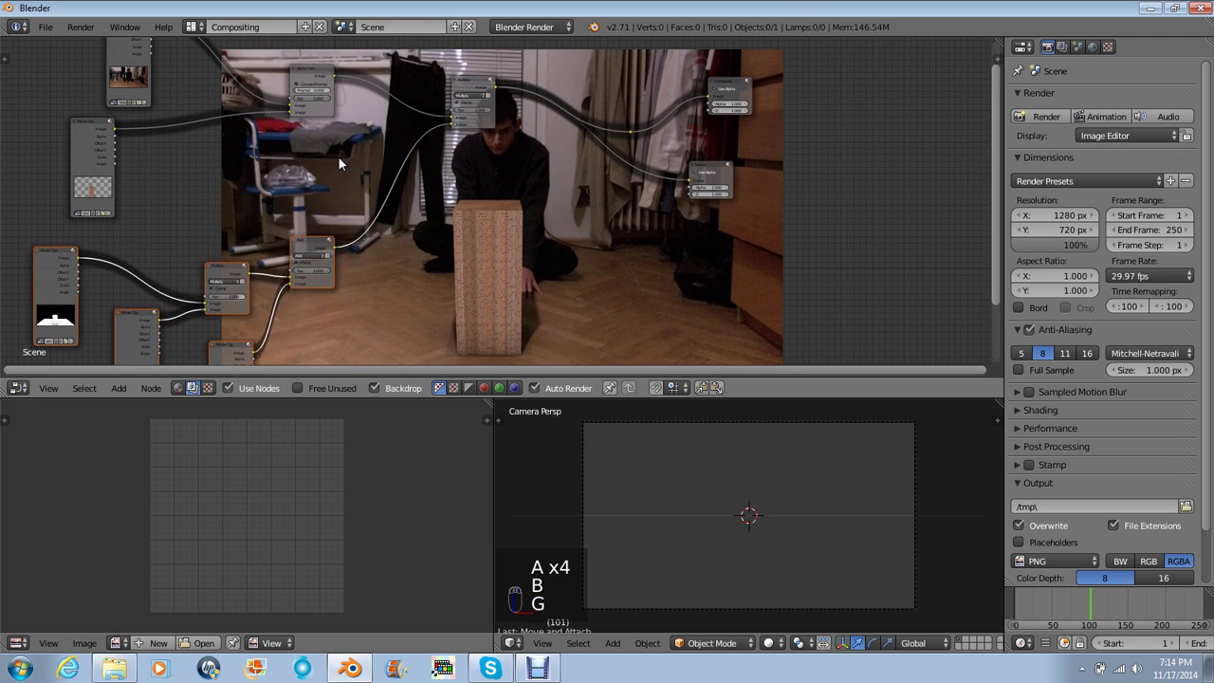
- Try a factor of 0.8 on the upper Multiply node, and reduce it to 0.7
{"action": "scroll", "coordinate": [415, 134], "scroll_direction": "up", "scroll_amount": 4}
{"action": "middle_click_drag", "start_coordinate": [415, 135], "coordinate": [231, 300]}
{"action": "scroll", "coordinate": [298, 267], "scroll_direction": "up", "scroll_amount": 1}
{"action": "middle_click_drag", "start_coordinate": [297, 267], "coordinate": [368, 216]}
{"action": "scroll", "coordinate": [366, 218], "scroll_direction": "up", "scroll_amount": 1}
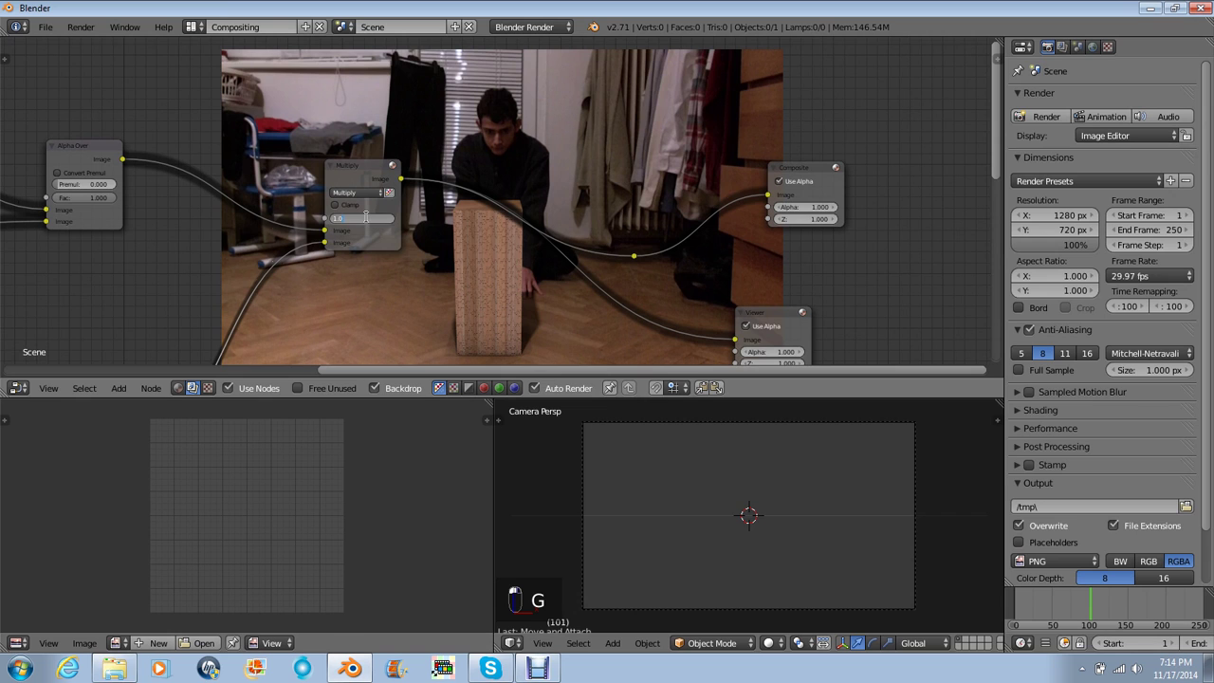
{"action": "key", "text": "Return"}
{"action": "scroll", "coordinate": [365, 217], "scroll_direction": "up", "scroll_amount": 4}
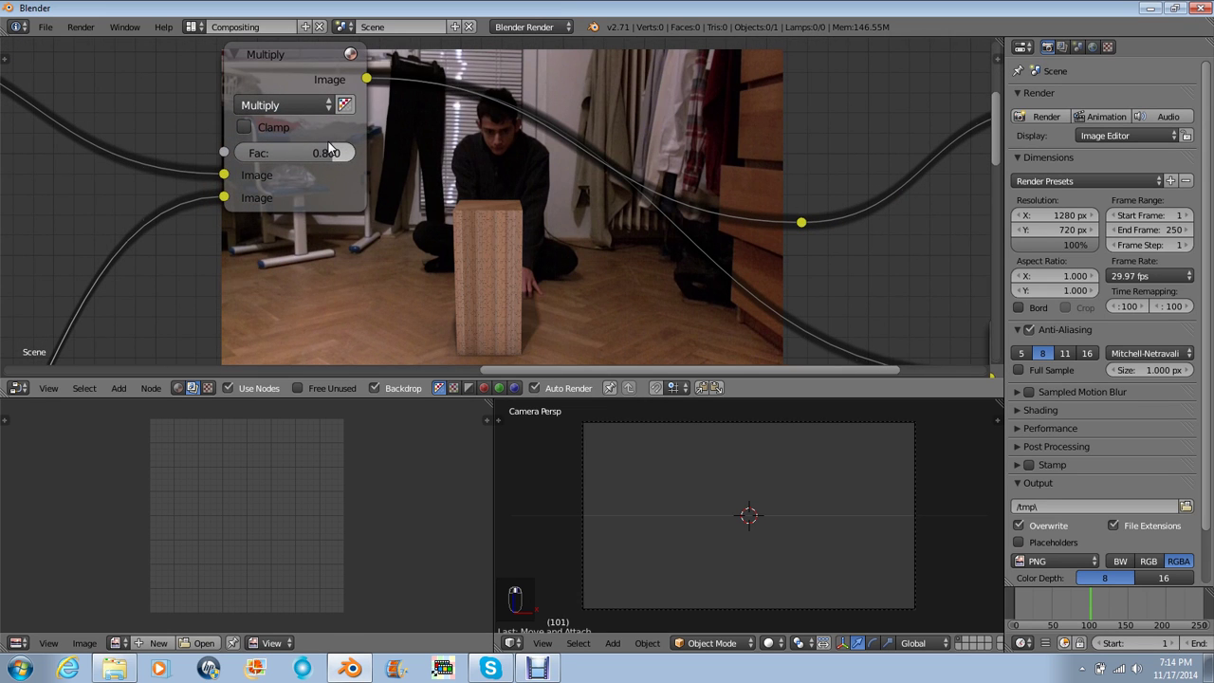
{"action": "left_click", "coordinate": [328, 143]}
{"action": "key", "text": "Return"}
- Try a factor of 0.7 on the lower Multiply node that combines the AO and Shadow clips
{"action": "middle_click_drag", "start_coordinate": [322, 223], "coordinate": [512, 53]}
{"action": "middle_click_drag", "start_coordinate": [360, 628], "coordinate": [435, 484]}
{"action": "middle_click_drag", "start_coordinate": [327, 339], "coordinate": [882, 95]}
{"action": "middle_click_drag", "start_coordinate": [289, 522], "coordinate": [332, 433]}
{"action": "middle_click_drag", "start_coordinate": [238, 244], "coordinate": [278, 205]}
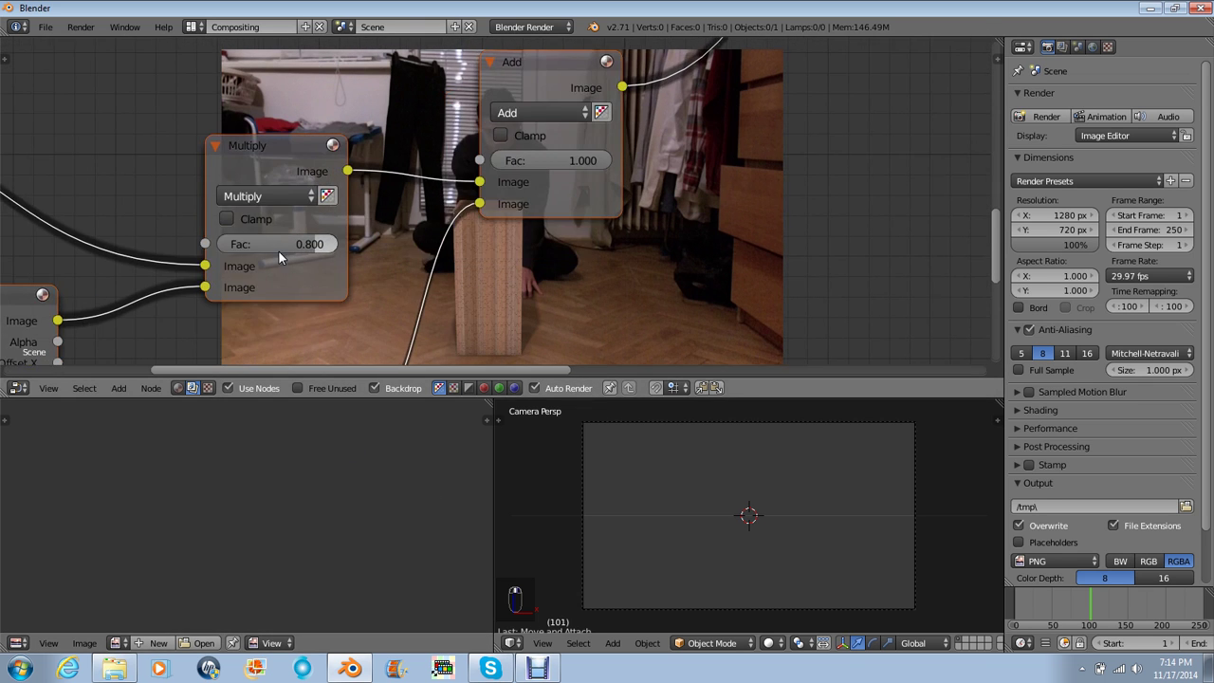
{"action": "left_click", "coordinate": [279, 251]}
{"action": "type", "text": "0.7"}
{"action": "key", "text": "Return"}
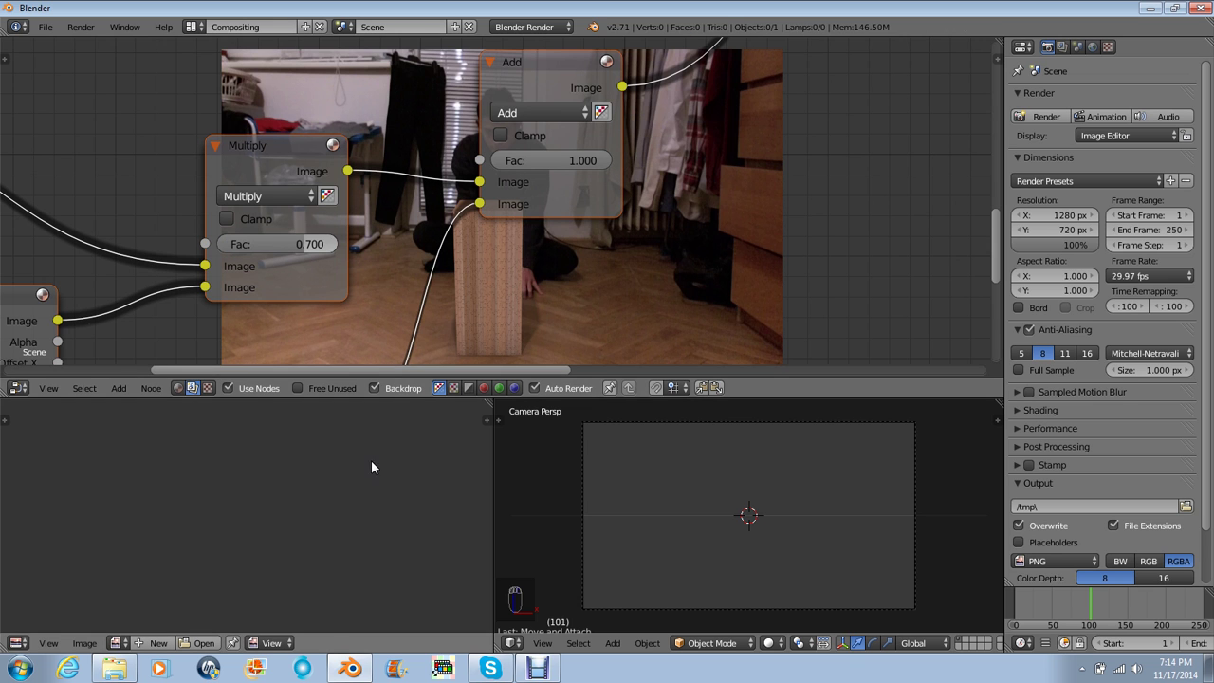
- Try a factor of 0.75 on the lower Multiply node, and set it back to 0.8
{"action": "middle_click_drag", "start_coordinate": [371, 466], "coordinate": [358, 443]}
{"action": "middle_click_drag", "start_coordinate": [296, 234], "coordinate": [183, 197]}
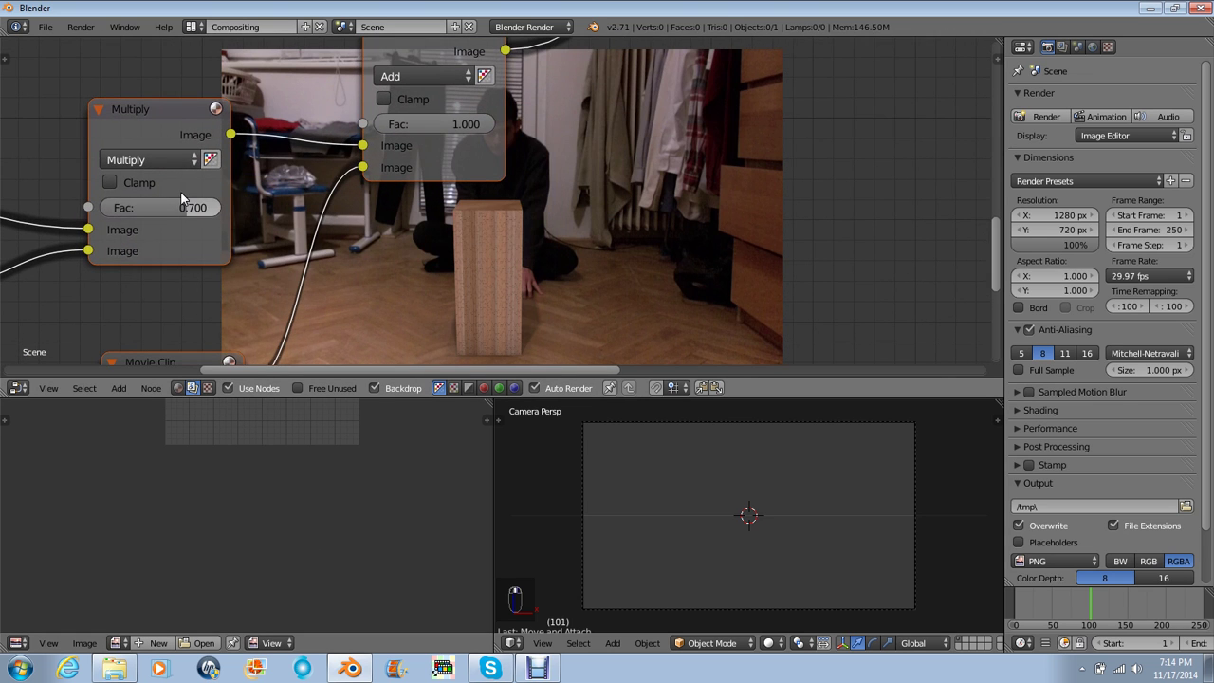
{"action": "key", "text": "Return"}
{"action": "left_click", "coordinate": [161, 207]}
{"action": "type", "text": "0.75"}
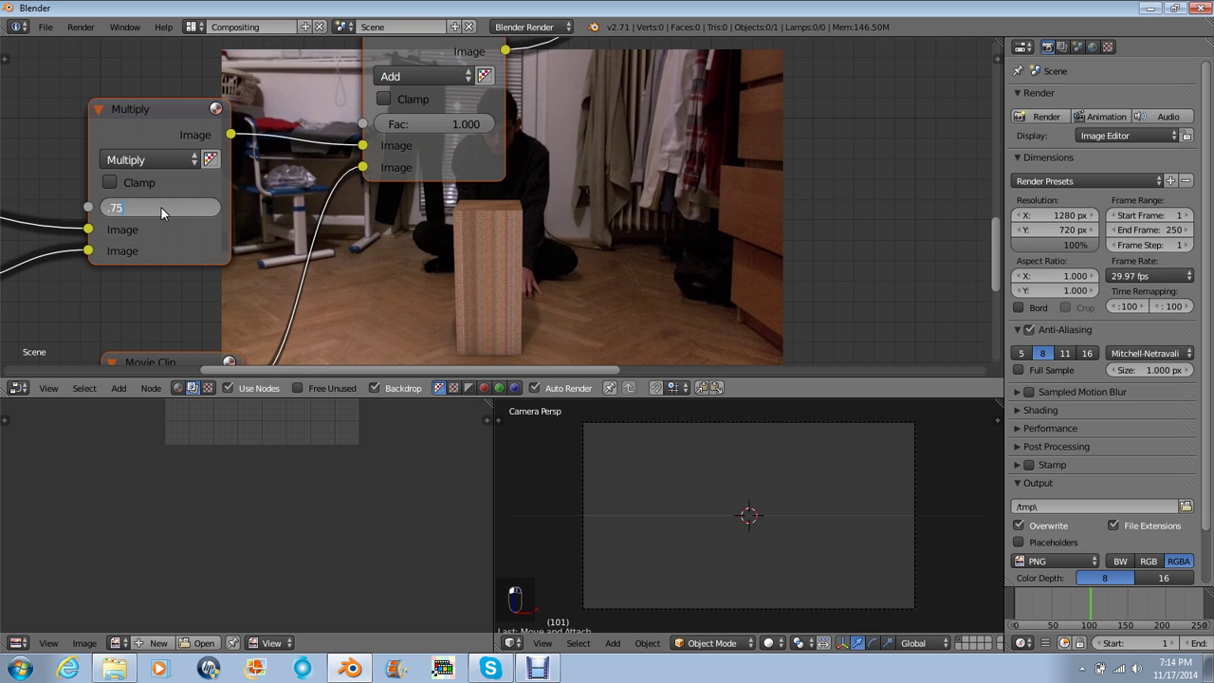
{"action": "key", "text": "Return"}
{"action": "left_click", "coordinate": [160, 207]}
{"action": "type", "text": "0.8"}
{"action": "key", "text": "Return"}
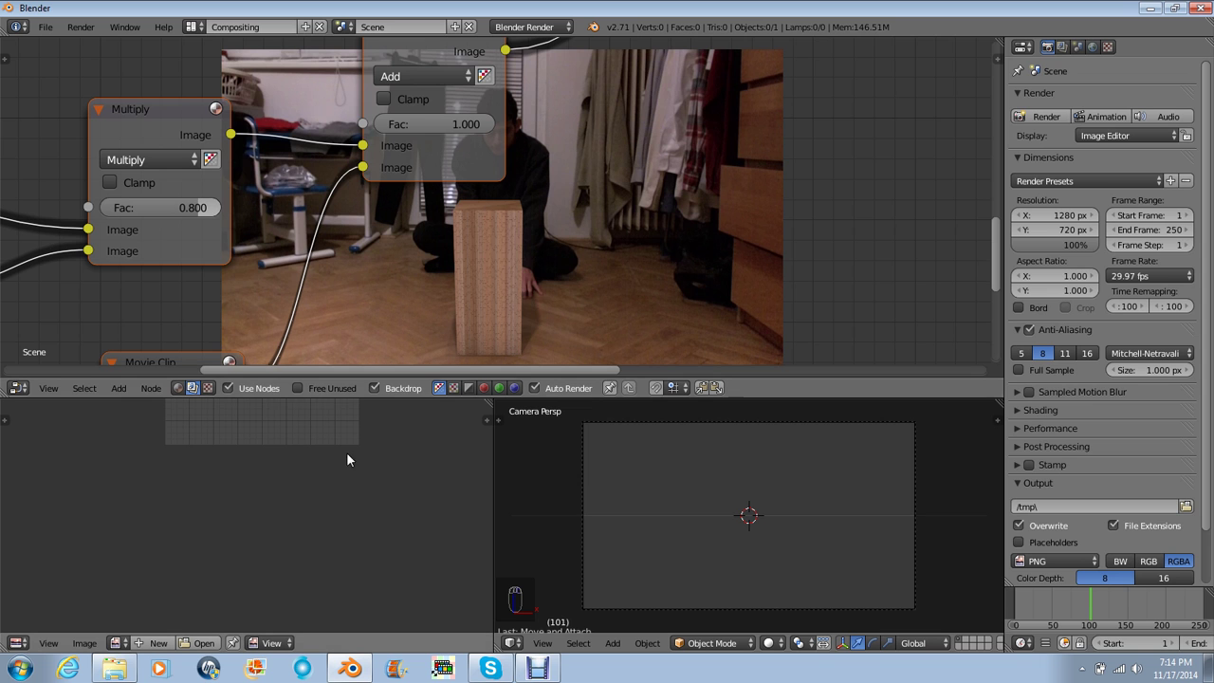
- Insert a Color Balance node on the link between the Add node and the upper Multiply node
{"action": "scroll", "coordinate": [509, 229], "scroll_direction": "down", "scroll_amount": 1}
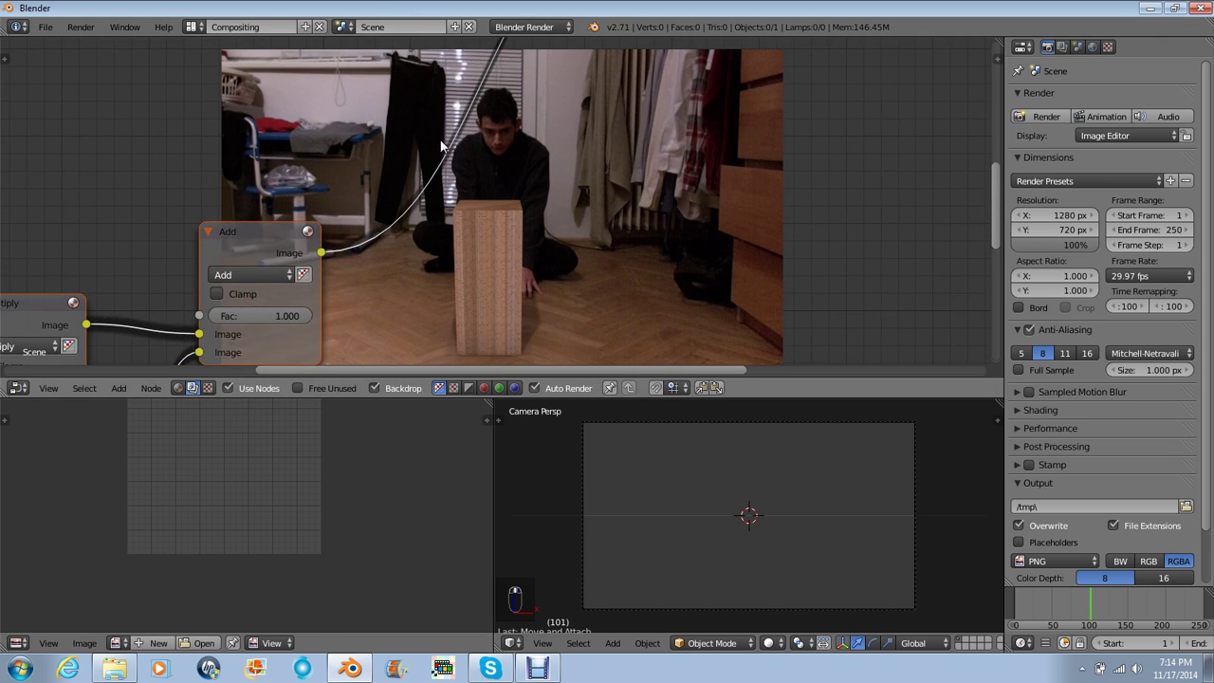
{"action": "scroll", "coordinate": [574, 114], "scroll_direction": "down", "scroll_amount": 2}
{"action": "middle_click_drag", "start_coordinate": [574, 115], "coordinate": [488, 233]}
{"action": "key", "text": "shift+a"}
{"action": "mouse_move", "coordinate": [488, 234]}
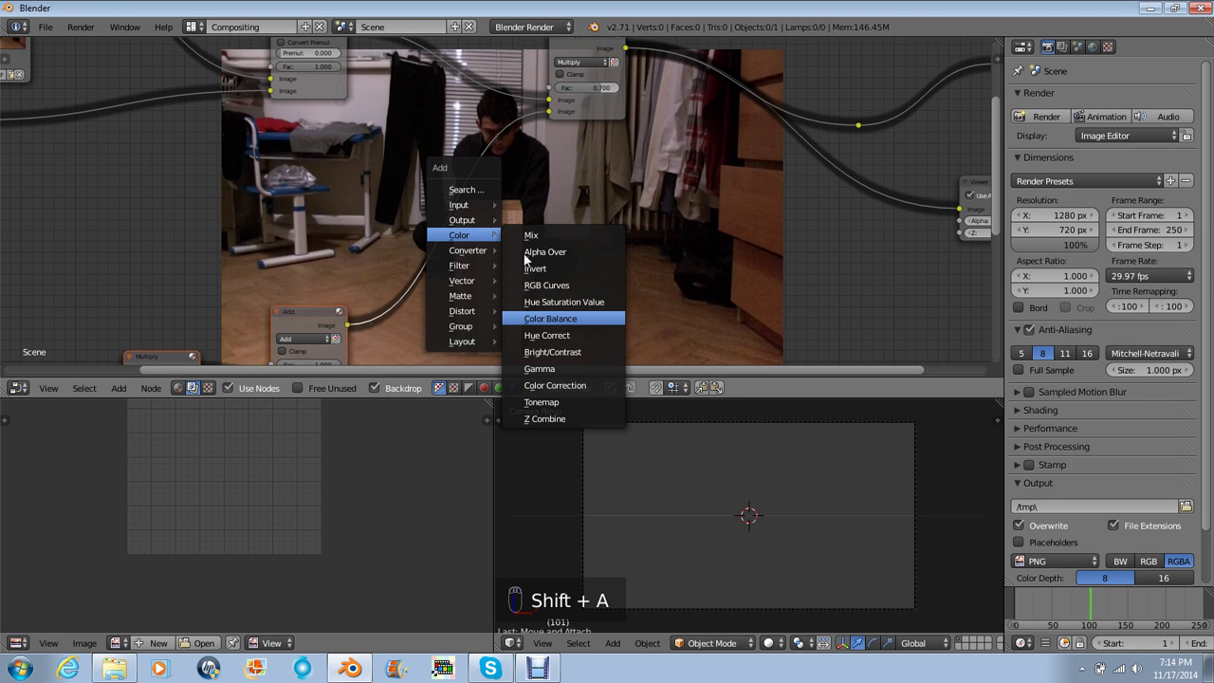
{"action": "left_click", "coordinate": [550, 319]}
{"action": "left_click", "coordinate": [426, 188]}
{"action": "key", "text": "g"}
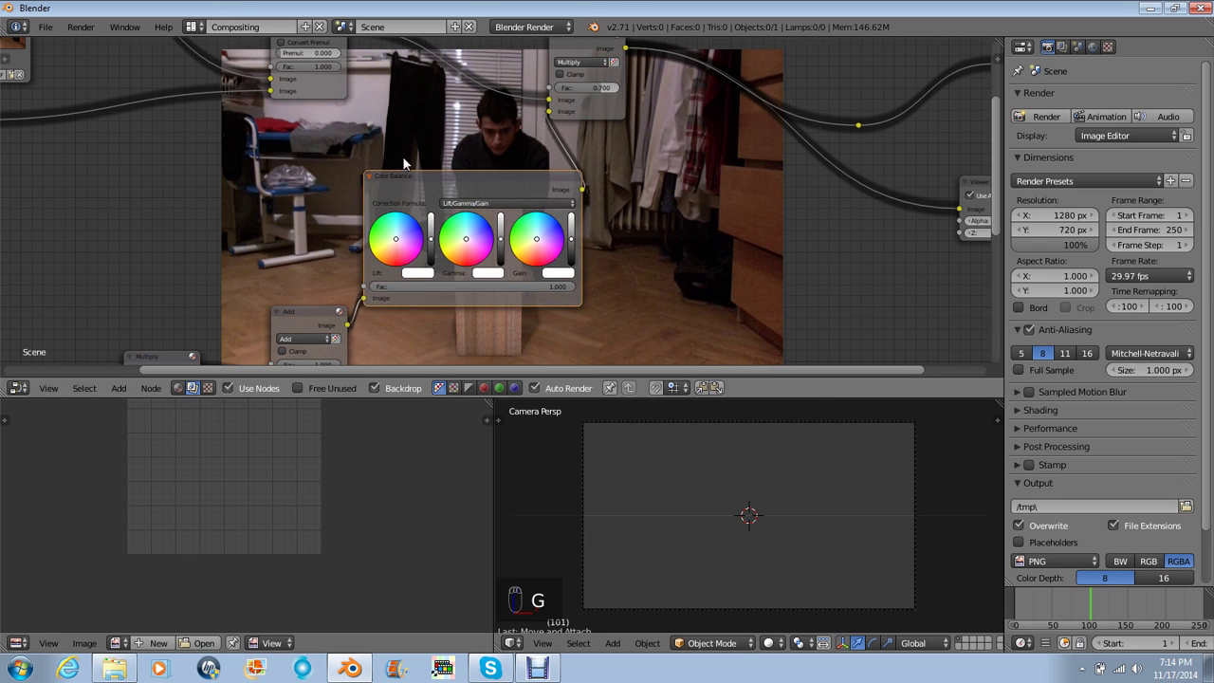
- Select the Color Balance, Add and lower Multiply nodes with their three clips, and shift the group away from the upper Multiply
{"action": "scroll", "coordinate": [403, 164], "scroll_direction": "down", "scroll_amount": 8}
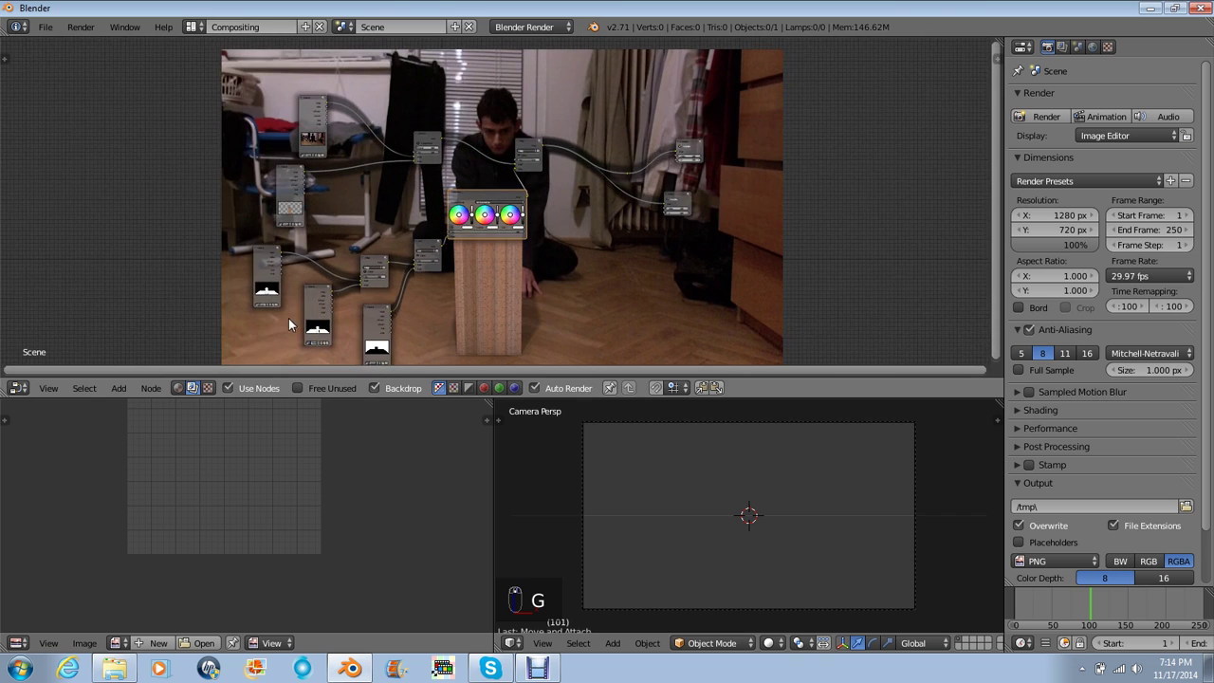
{"action": "key", "text": "b"}
{"action": "left_click_drag", "start_coordinate": [268, 343], "coordinate": [448, 253]}
{"action": "key", "text": "g"}
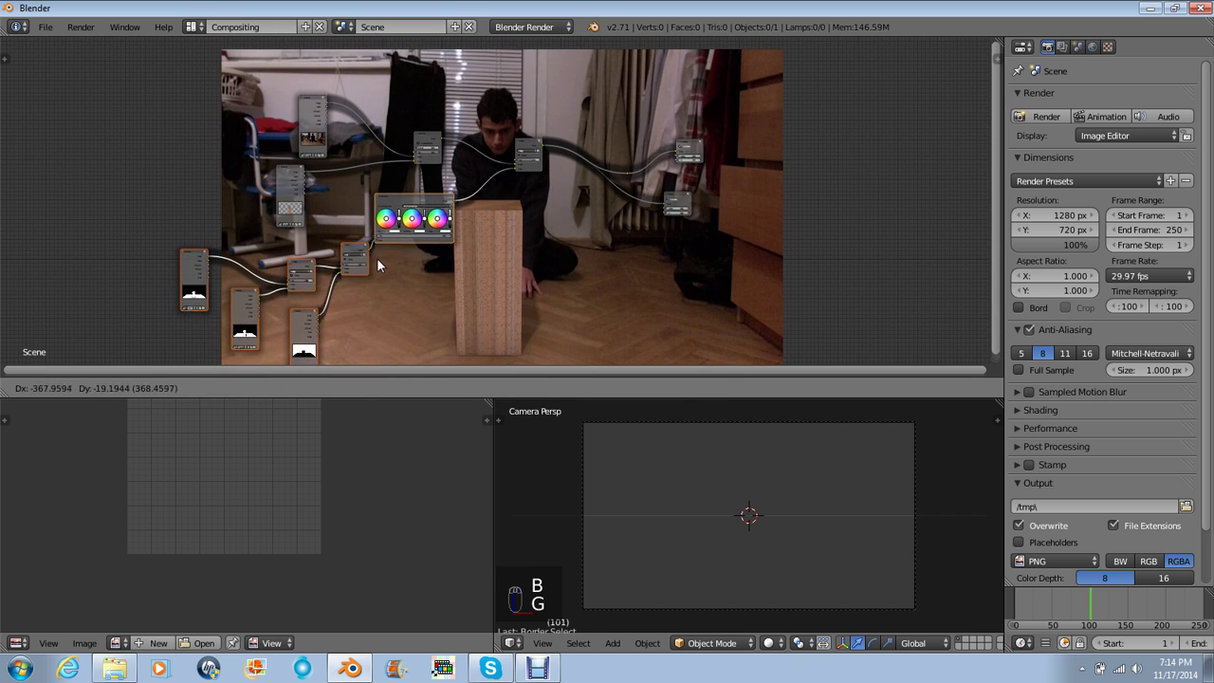
{"action": "left_click", "coordinate": [376, 264]}
{"action": "scroll", "coordinate": [389, 247], "scroll_direction": "up", "scroll_amount": 6}
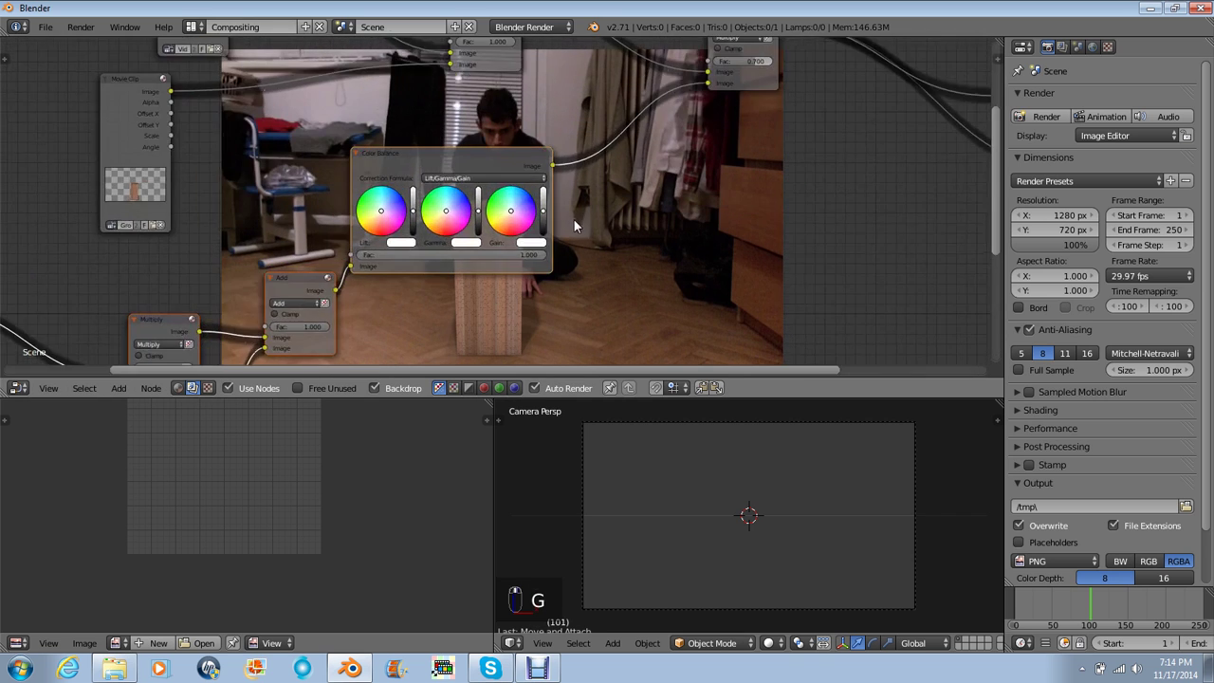
{"action": "scroll", "coordinate": [574, 219], "scroll_direction": "up", "scroll_amount": 5}
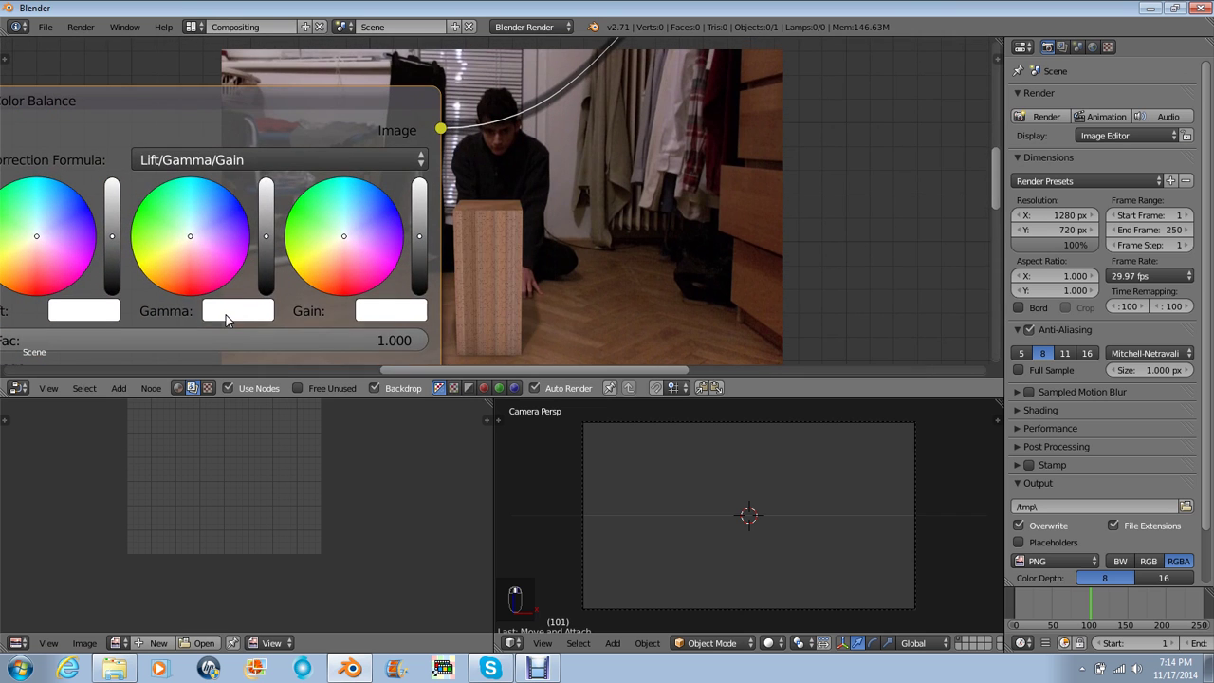
- Try a gamma colour with green 0.8 and blue 0.7 on the Color Balance node
{"action": "left_click", "coordinate": [227, 317]}
{"action": "left_click", "coordinate": [286, 594]}
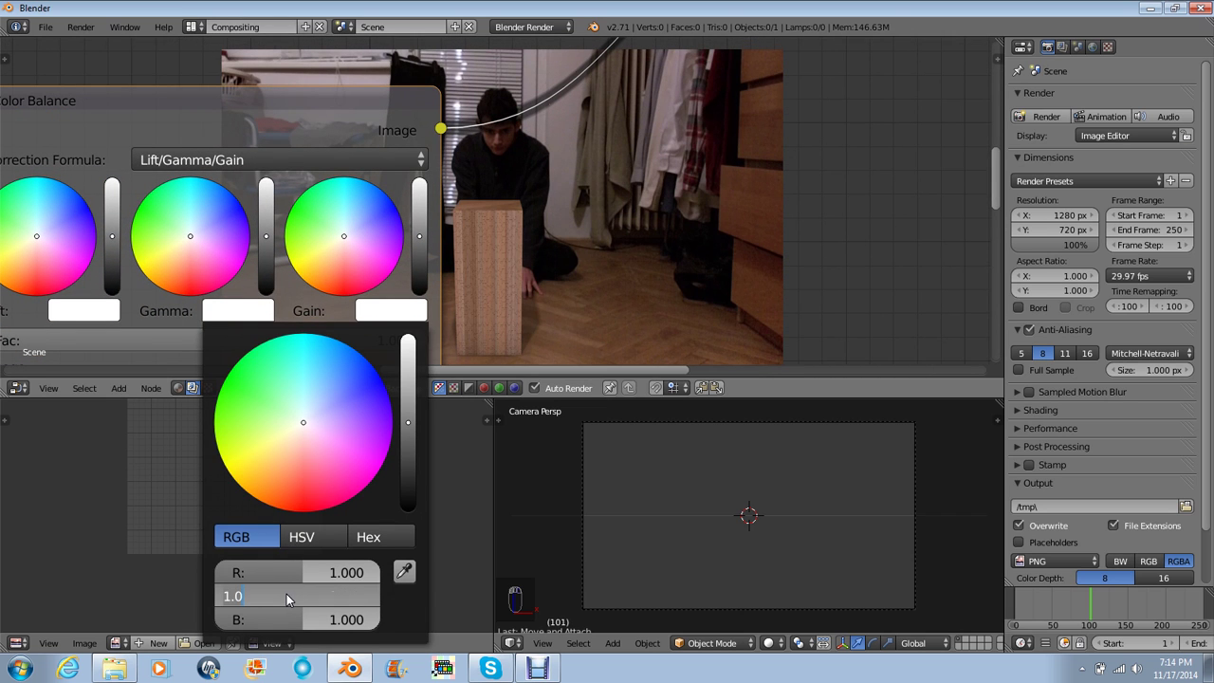
{"action": "type", "text": "0.8"}
{"action": "key", "text": "Tab"}
{"action": "type", "text": "0.7"}
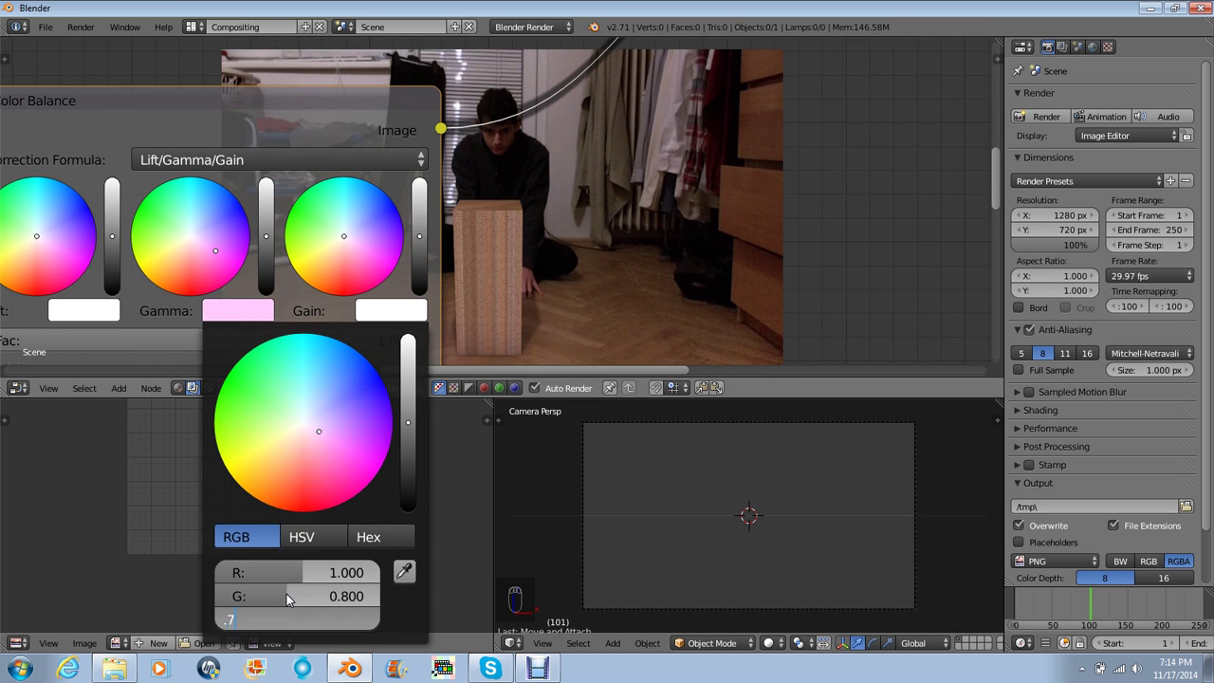
{"action": "key", "text": "Return"}
{"action": "middle_click_drag", "start_coordinate": [465, 342], "coordinate": [402, 219]}
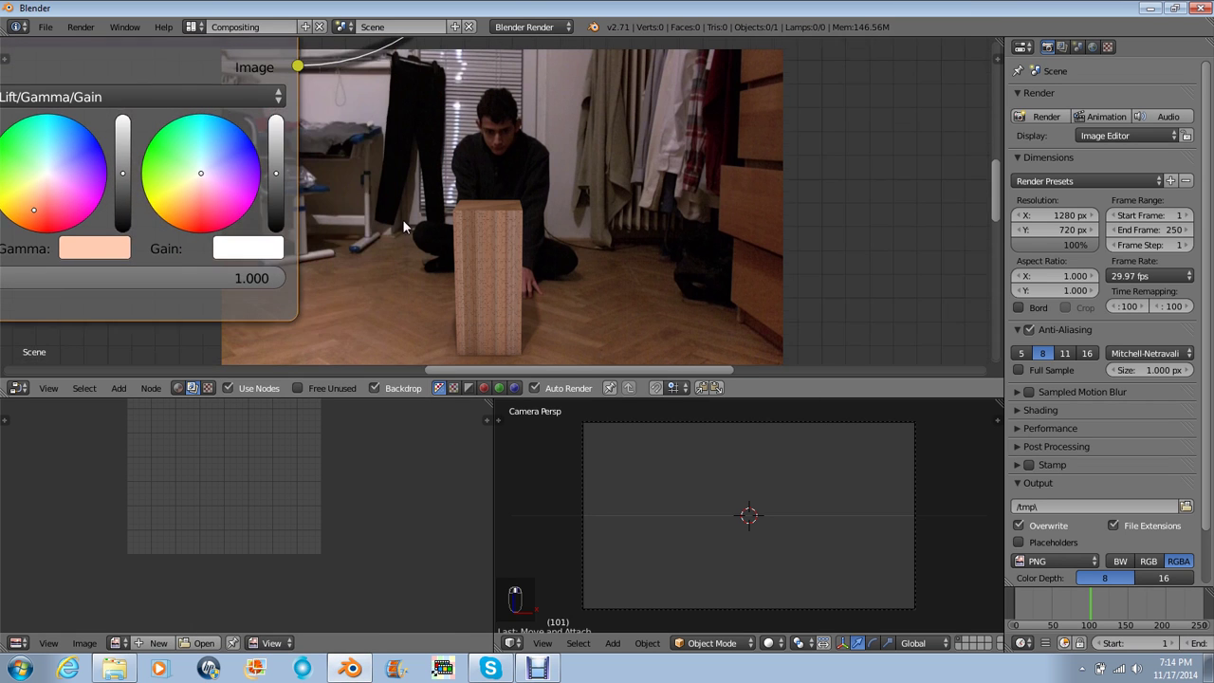
- Set the Color Balance node's gamma colour to green 0.7 and blue 0.5
{"action": "left_click", "coordinate": [91, 253]}
{"action": "left_click_drag", "start_coordinate": [127, 537], "coordinate": [126, 538]}
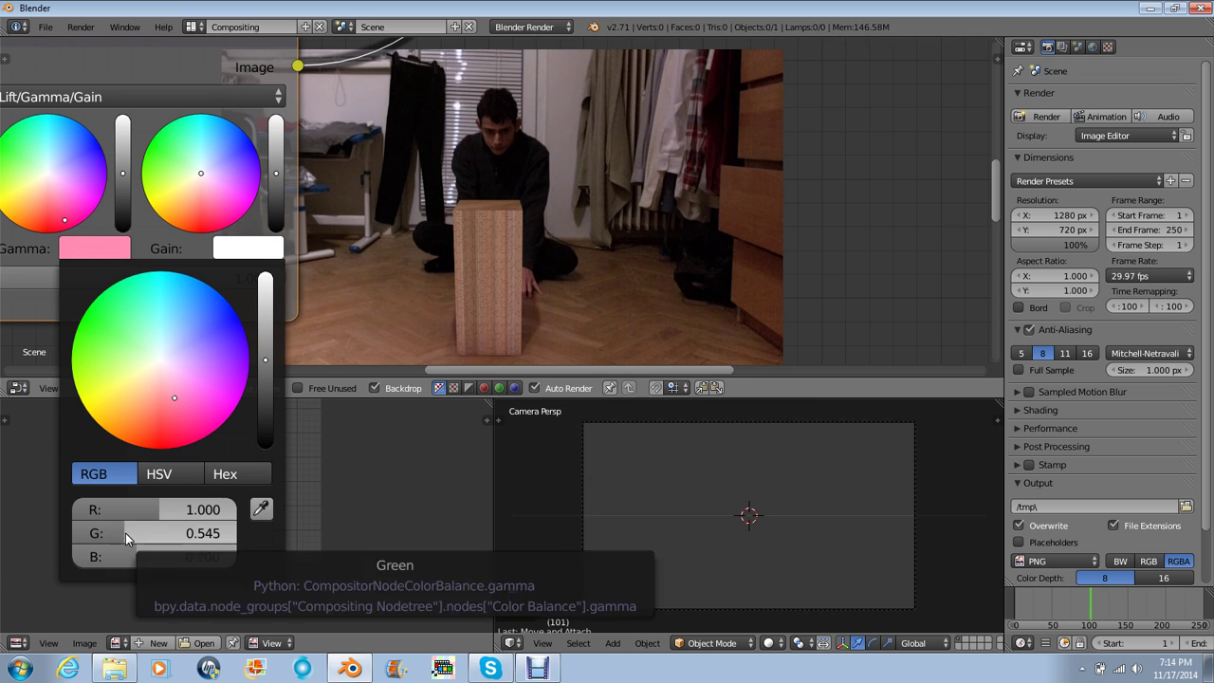
{"action": "left_click", "coordinate": [127, 537]}
{"action": "type", "text": "0.7"}
{"action": "key", "text": "Tab"}
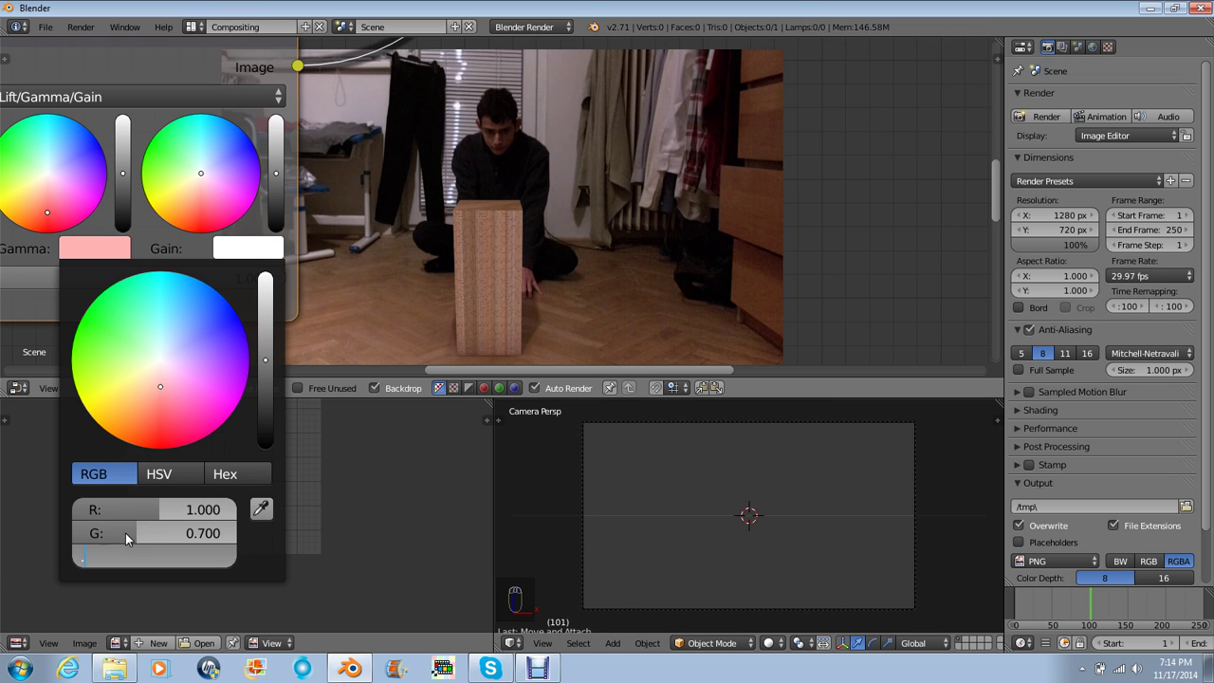
{"action": "key", "text": "Return"}
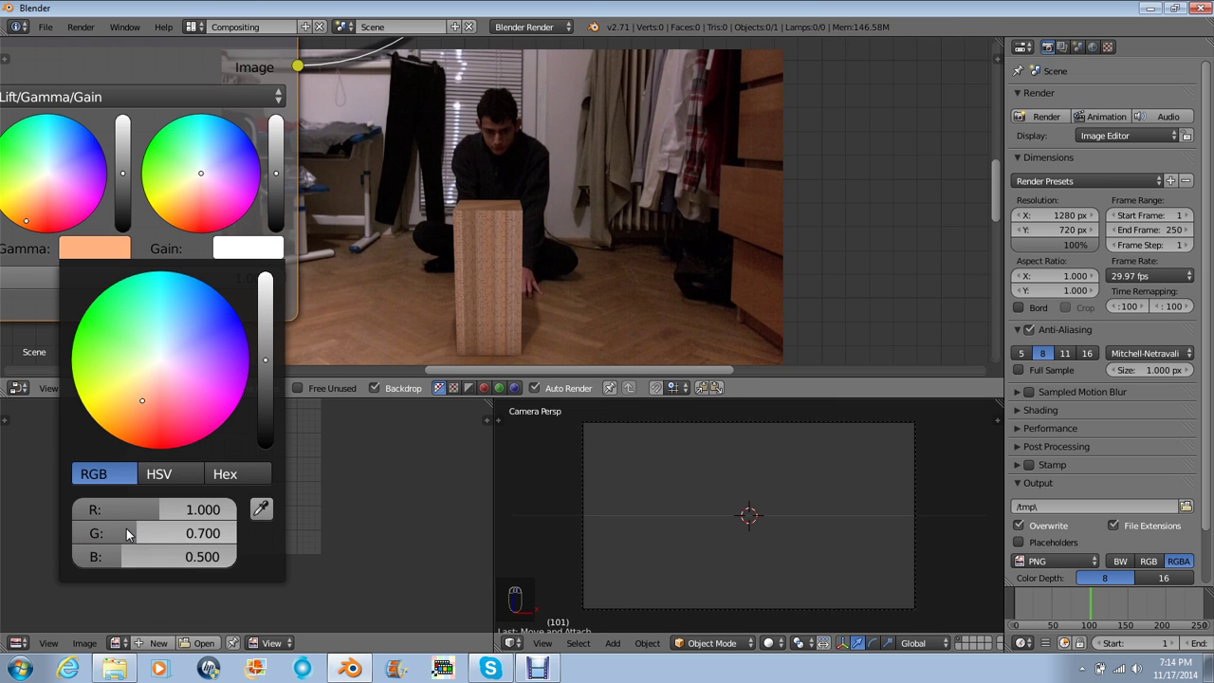
- Set the blue value of the Color Balance node's gamma colour to 0.6
{"action": "left_click", "coordinate": [154, 555]}
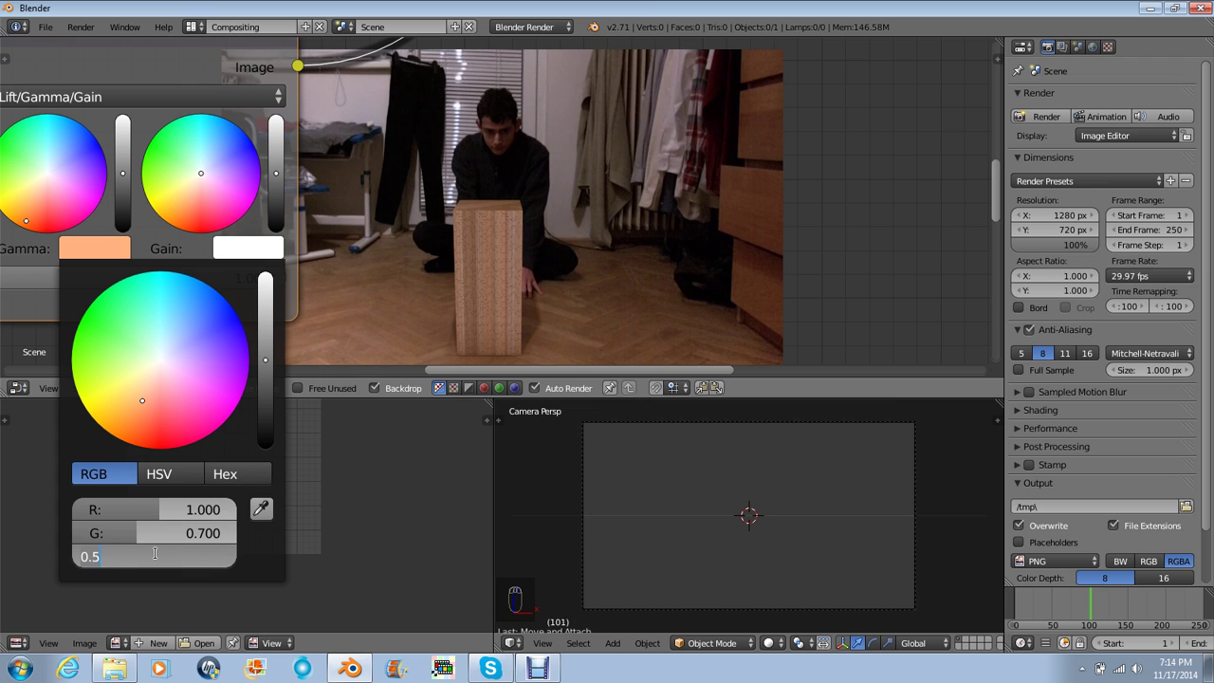
{"action": "type", "text": ".6"}
{"action": "key", "text": "Return"}
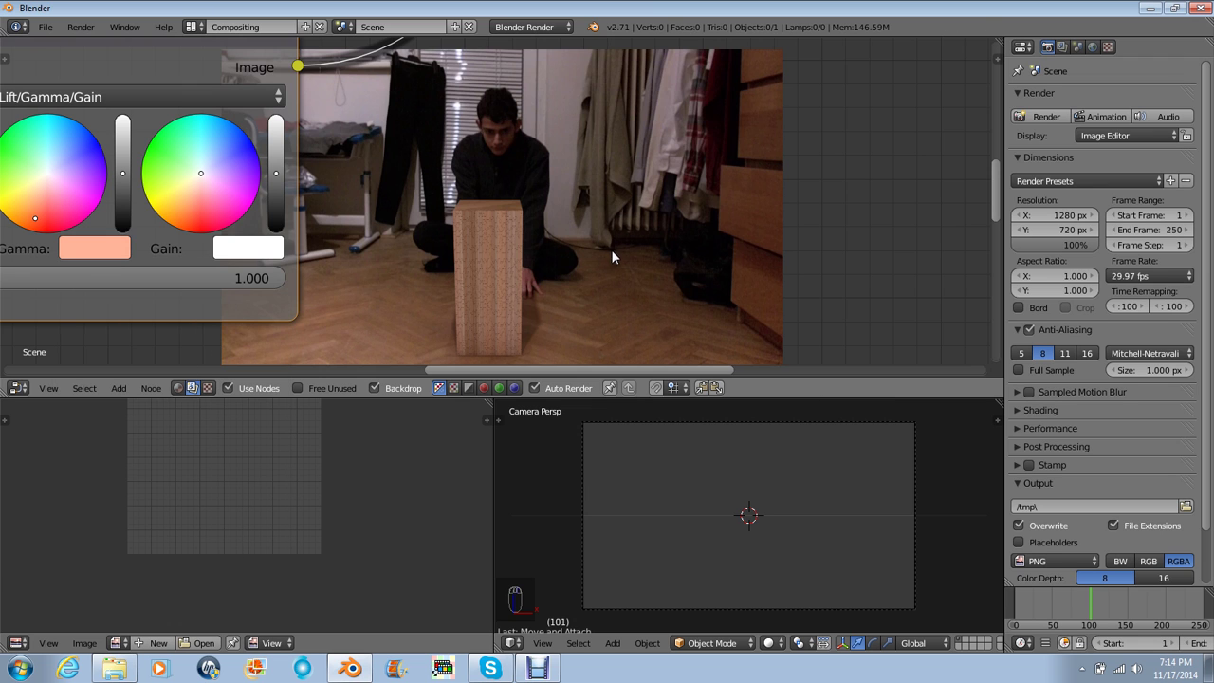
{"action": "key", "text": "alt+v"}
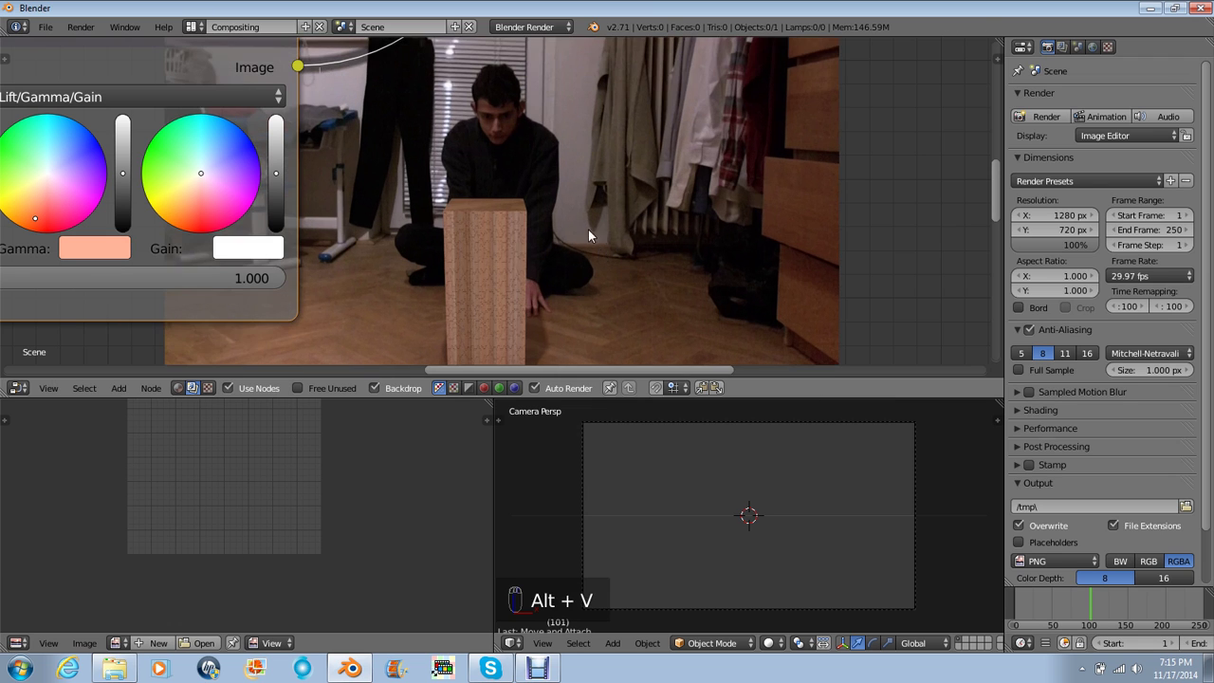
{"action": "key", "text": "v"}
- Feed the Viewer node from the reroute point on the Composite link, and move the Viewer node slightly
{"action": "middle_click_drag", "start_coordinate": [544, 244], "coordinate": [260, 391]}
{"action": "middle_click_drag", "start_coordinate": [447, 196], "coordinate": [248, 253]}
{"action": "scroll", "coordinate": [263, 251], "scroll_direction": "down", "scroll_amount": 4}
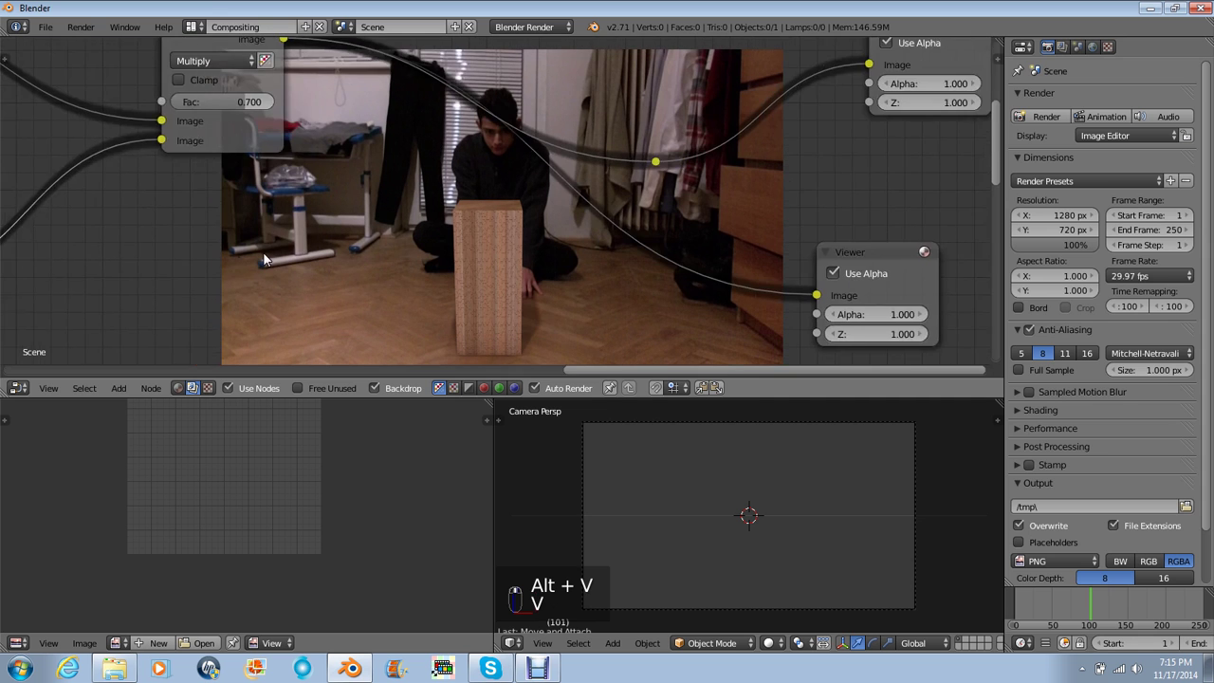
{"action": "left_click", "coordinate": [648, 172]}
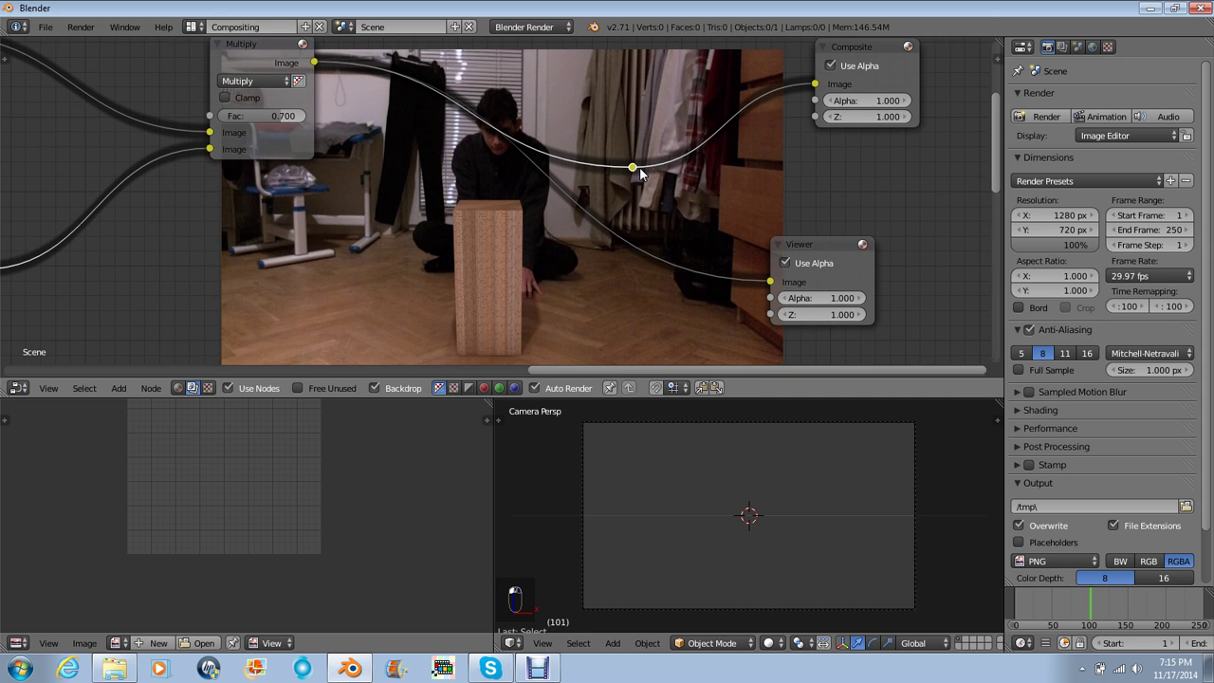
{"action": "left_click_drag", "start_coordinate": [806, 244], "coordinate": [865, 220]}
{"action": "scroll", "coordinate": [601, 194], "scroll_direction": "down", "scroll_amount": 1}
{"action": "scroll", "coordinate": [601, 185], "scroll_direction": "up", "scroll_amount": 1}
- Insert a Mix node between the upper Multiply node and the reroute point, with its blend type set to Add
{"action": "key", "text": "shift+a"}
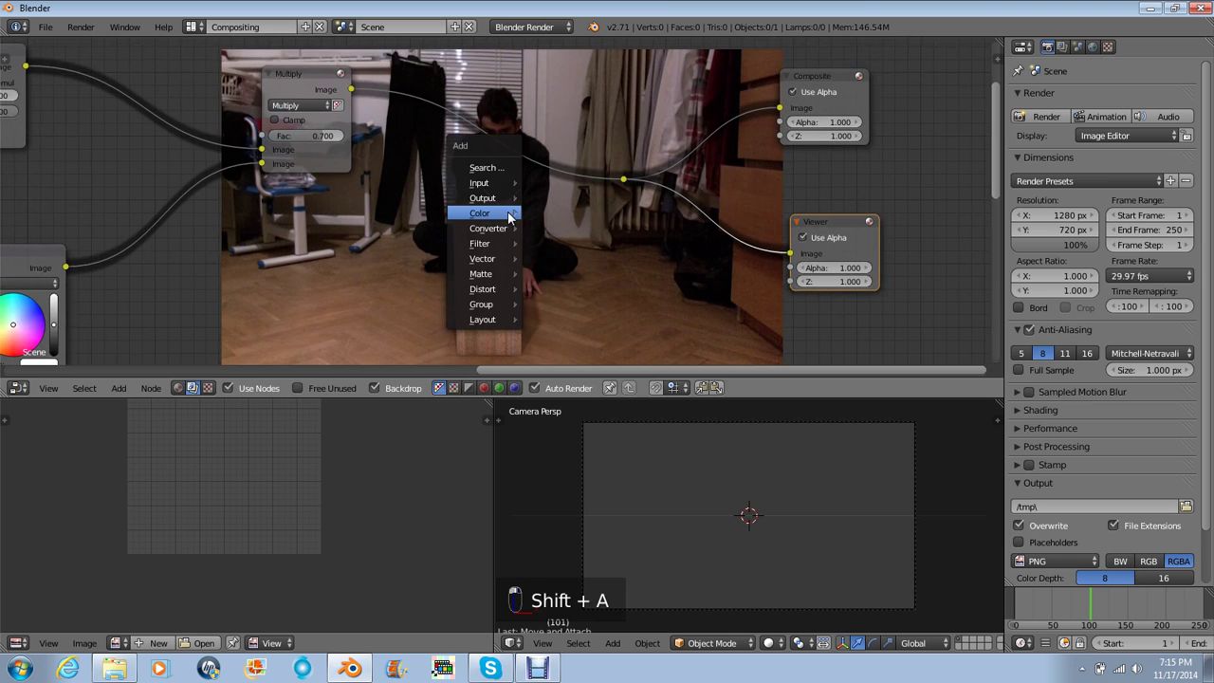
{"action": "mouse_move", "coordinate": [516, 209]}
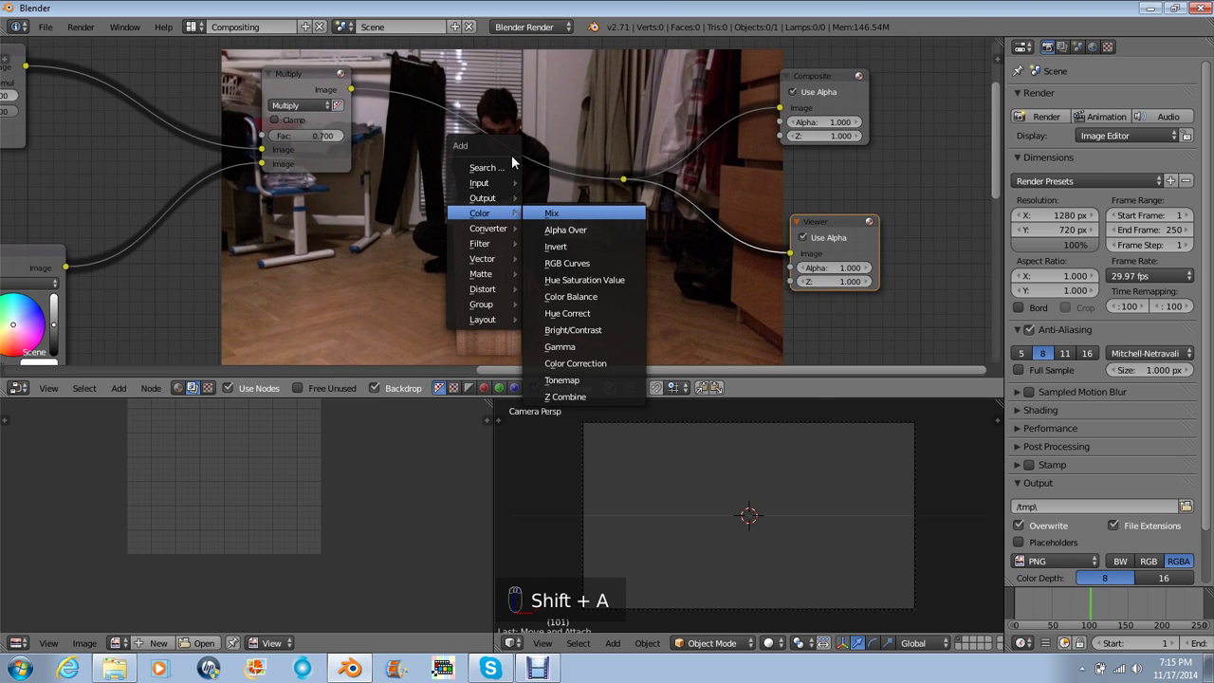
{"action": "left_click", "coordinate": [559, 217]}
{"action": "left_click", "coordinate": [513, 160]}
{"action": "left_click", "coordinate": [513, 156]}
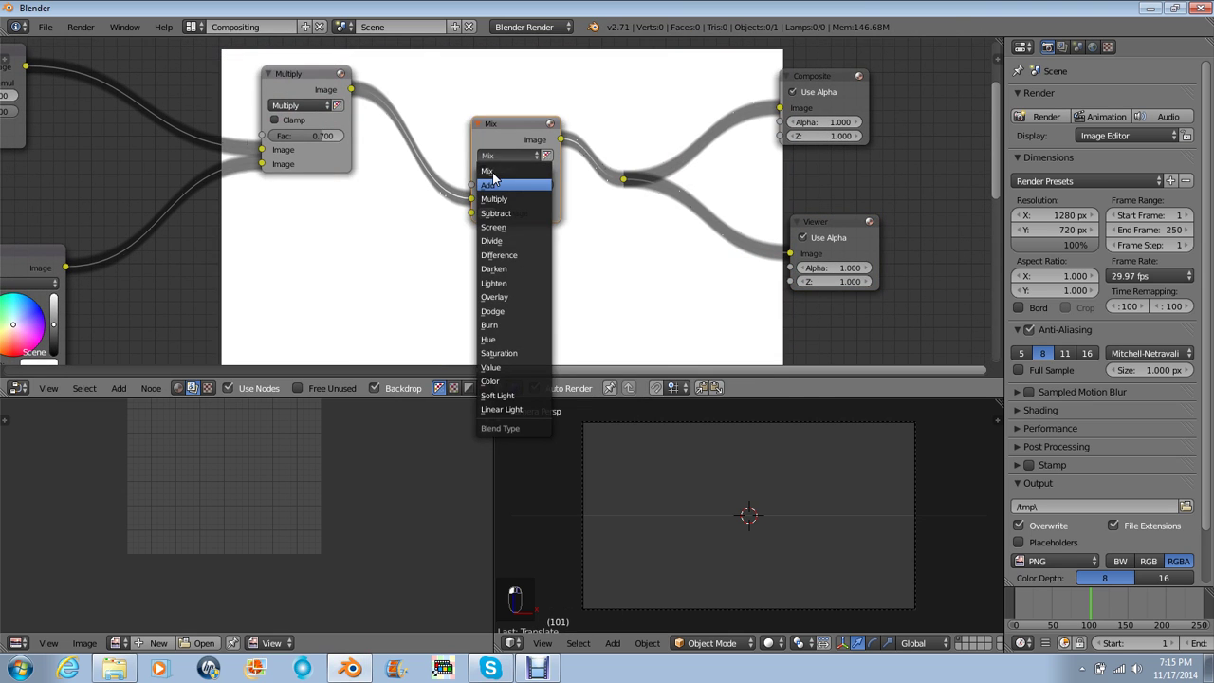
{"action": "left_click", "coordinate": [488, 185]}
- Duplicate the AO movie clip node beside the new Add node and link the copy to its second image input
{"action": "middle_click_drag", "start_coordinate": [488, 185], "coordinate": [506, 174]}
{"action": "scroll", "coordinate": [506, 173], "scroll_direction": "down", "scroll_amount": 1}
{"action": "scroll", "coordinate": [134, 239], "scroll_direction": "down", "scroll_amount": 4}
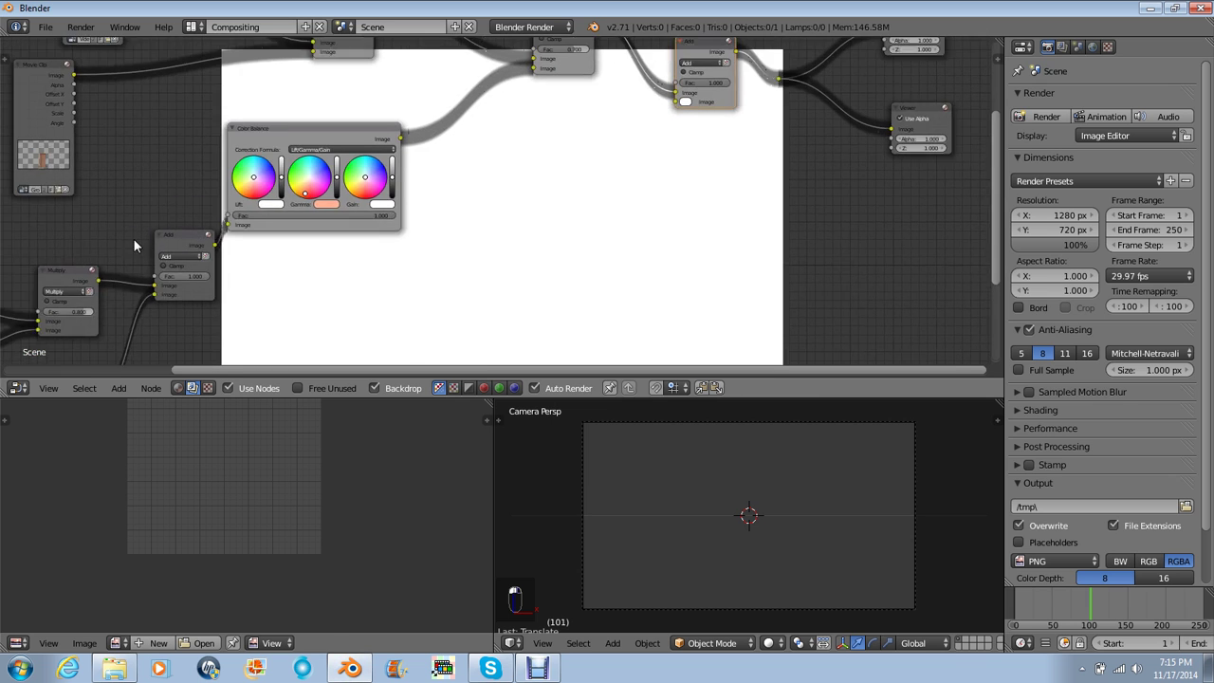
{"action": "right_click", "coordinate": [83, 252]}
{"action": "key", "text": "shift+d"}
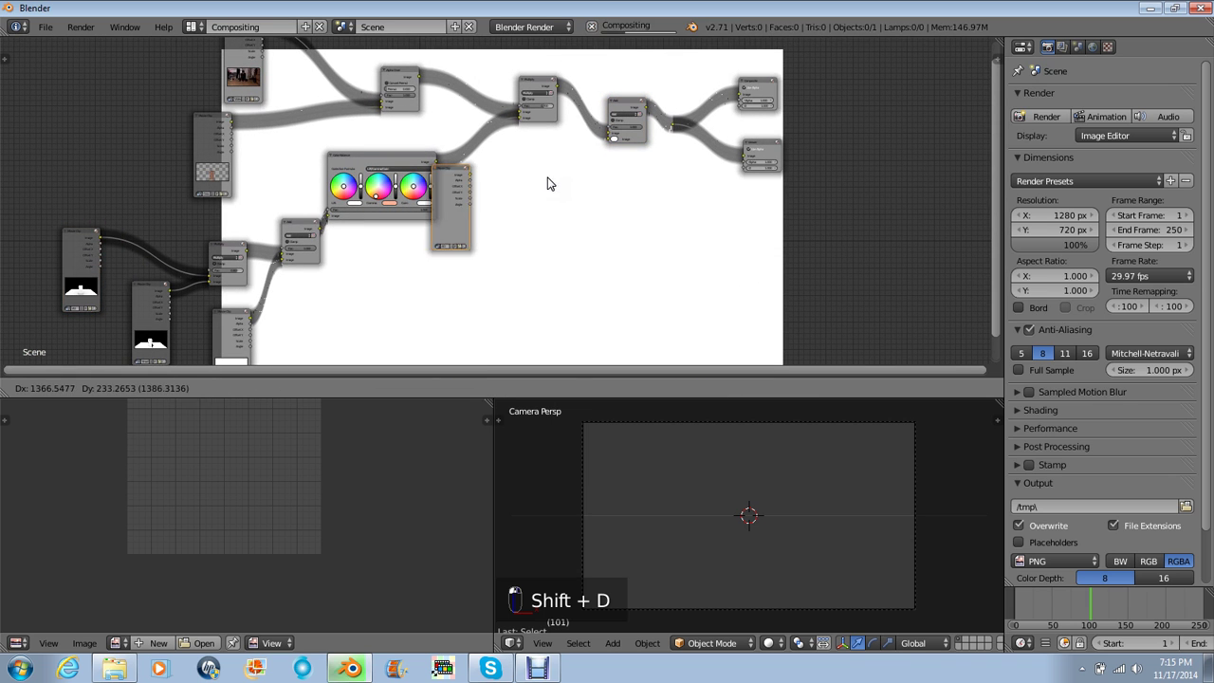
{"action": "left_click", "coordinate": [582, 179]}
{"action": "key", "text": "f"}
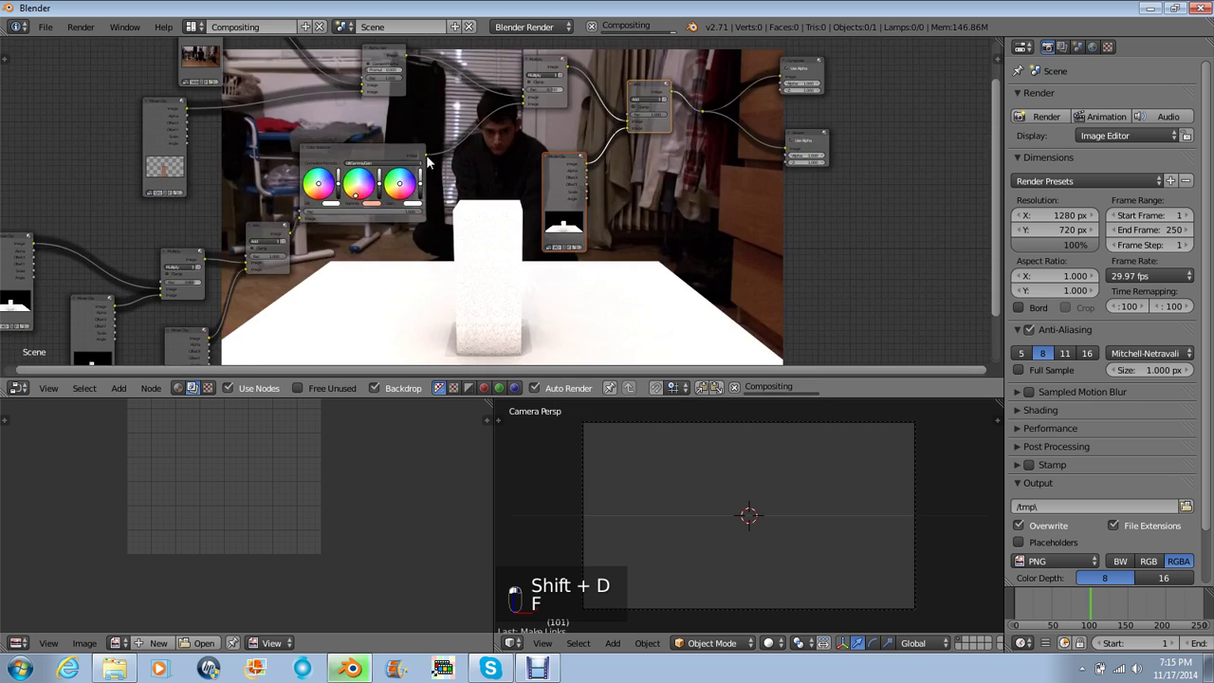
- Switch the duplicated movie clip node to the Electricity clip and move the node farther from the Add node
{"action": "scroll", "coordinate": [358, 152], "scroll_direction": "up", "scroll_amount": 4}
{"action": "scroll", "coordinate": [425, 206], "scroll_direction": "up", "scroll_amount": 1}
{"action": "left_click", "coordinate": [426, 269]}
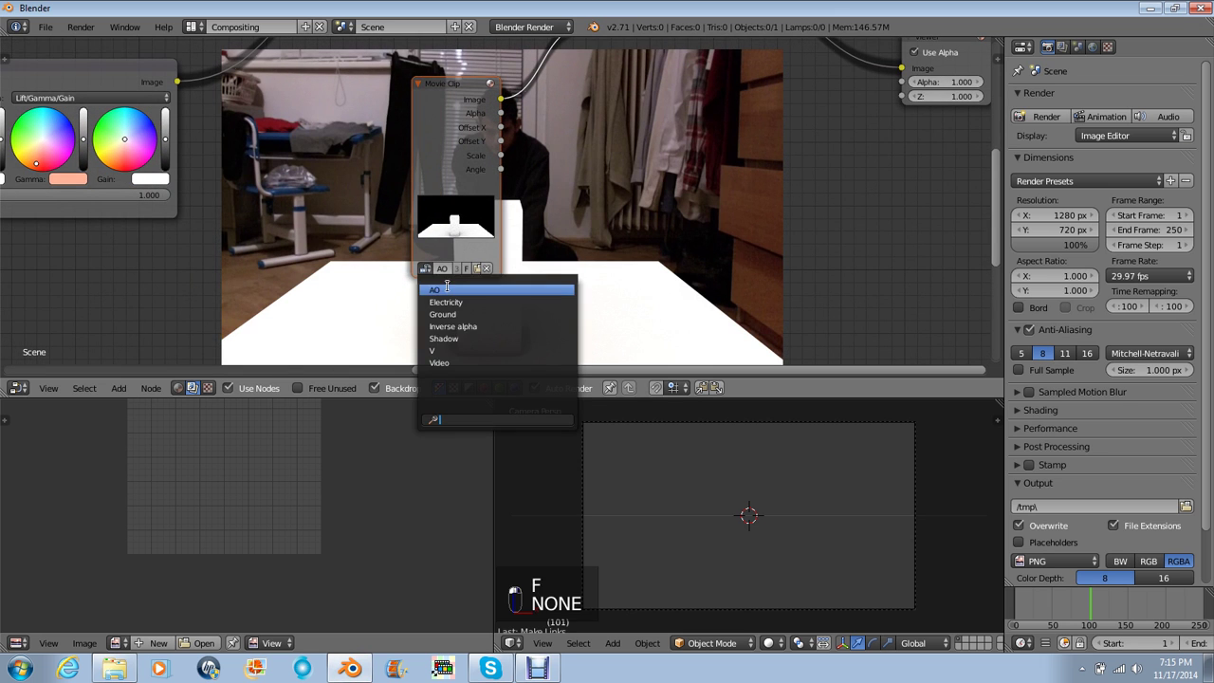
{"action": "left_click", "coordinate": [452, 302]}
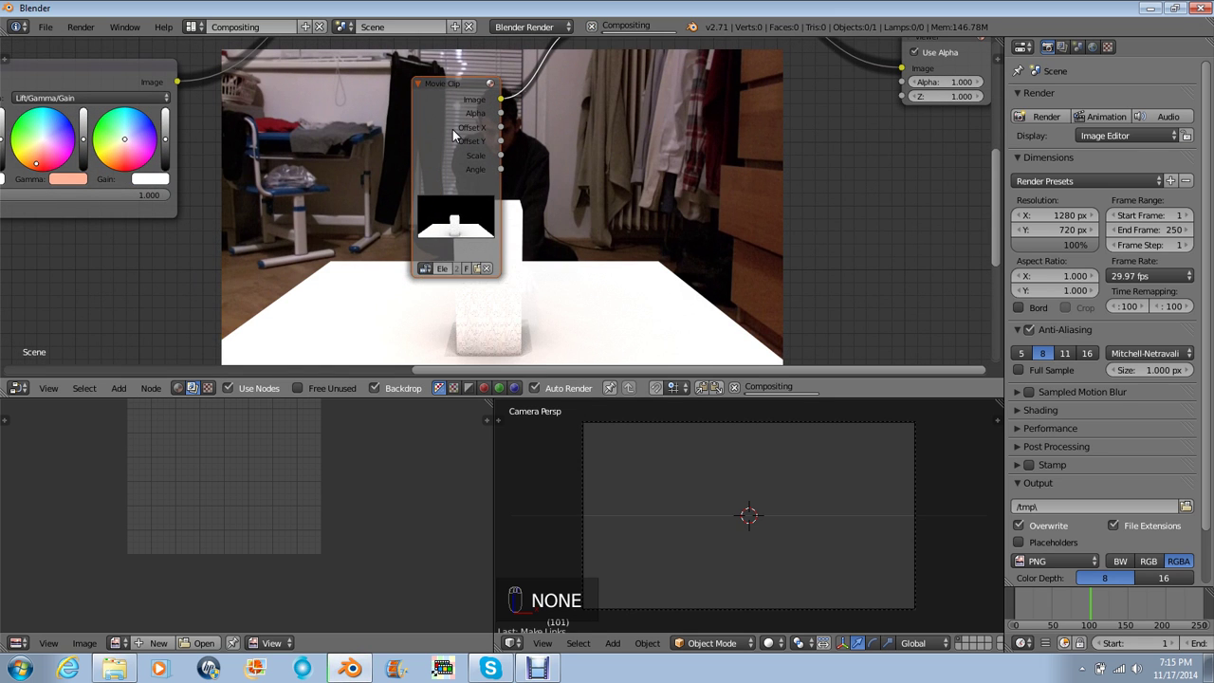
{"action": "left_click_drag", "start_coordinate": [453, 136], "coordinate": [393, 178]}
- Insert a Glare filter node on the link between the Electricity clip and the Add node
{"action": "key", "text": "shift+a"}
{"action": "mouse_move", "coordinate": [392, 180]}
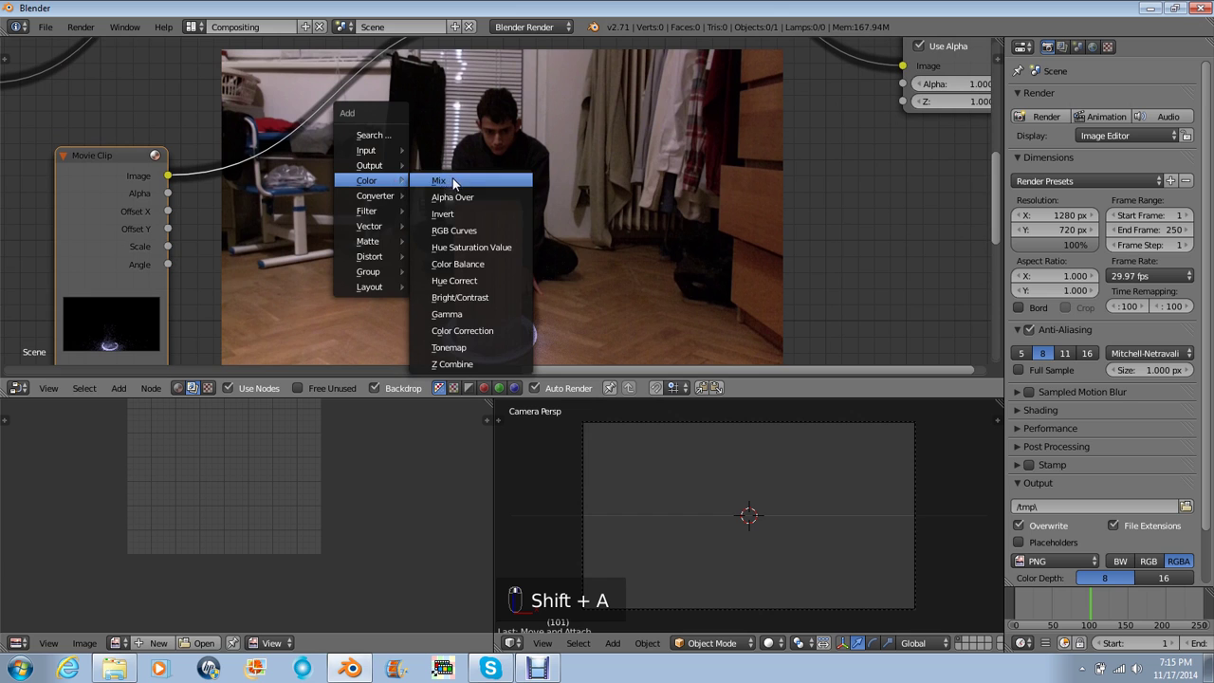
{"action": "mouse_move", "coordinate": [374, 211]}
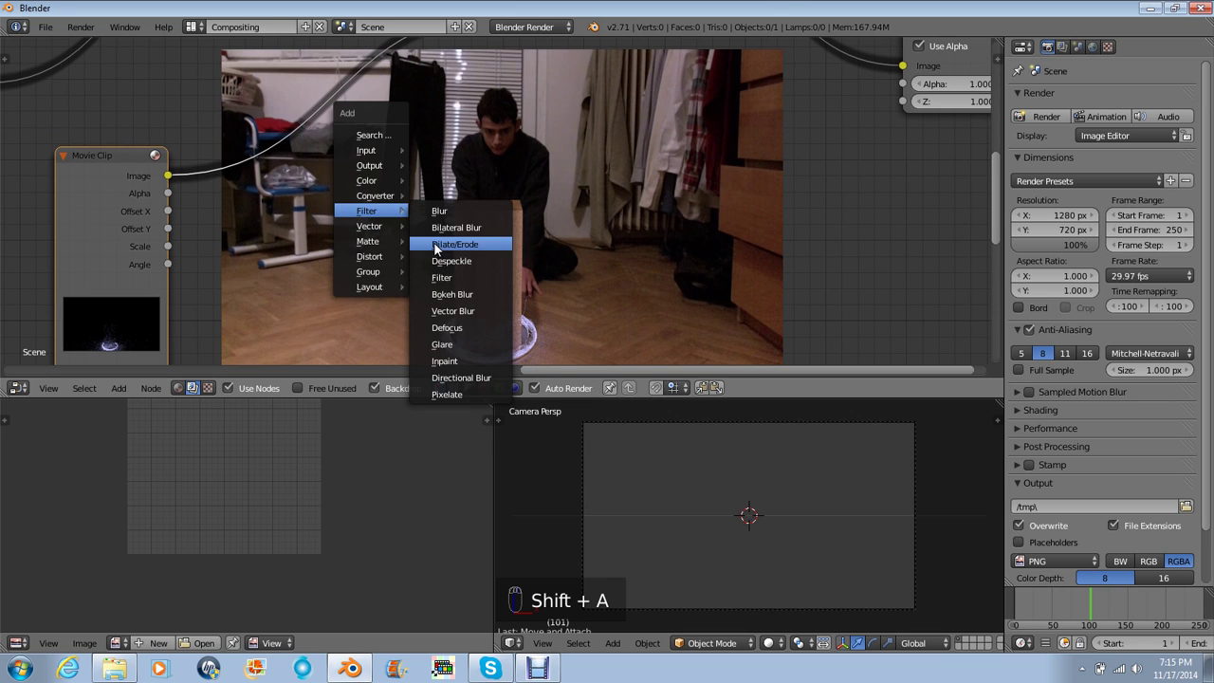
{"action": "left_click", "coordinate": [444, 345]}
{"action": "left_click", "coordinate": [312, 137]}
- Set the Glare node to Fog Glow with Low quality and a threshold of 0.5
{"action": "left_click", "coordinate": [312, 124]}
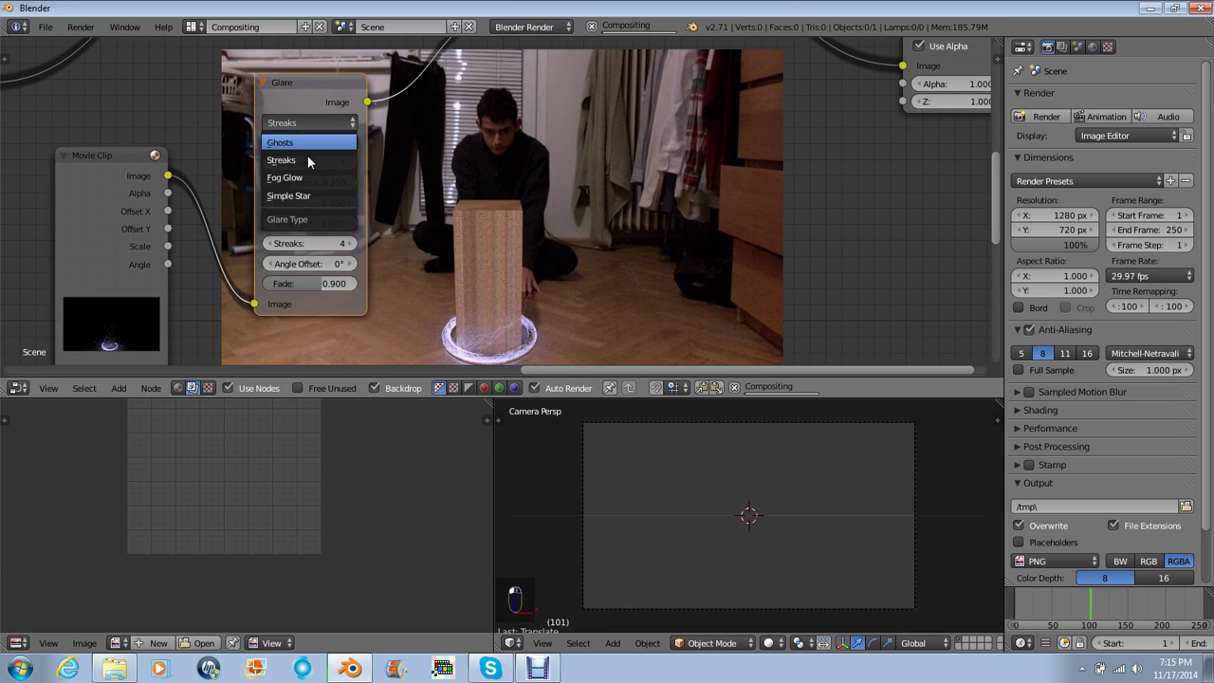
{"action": "left_click", "coordinate": [302, 179]}
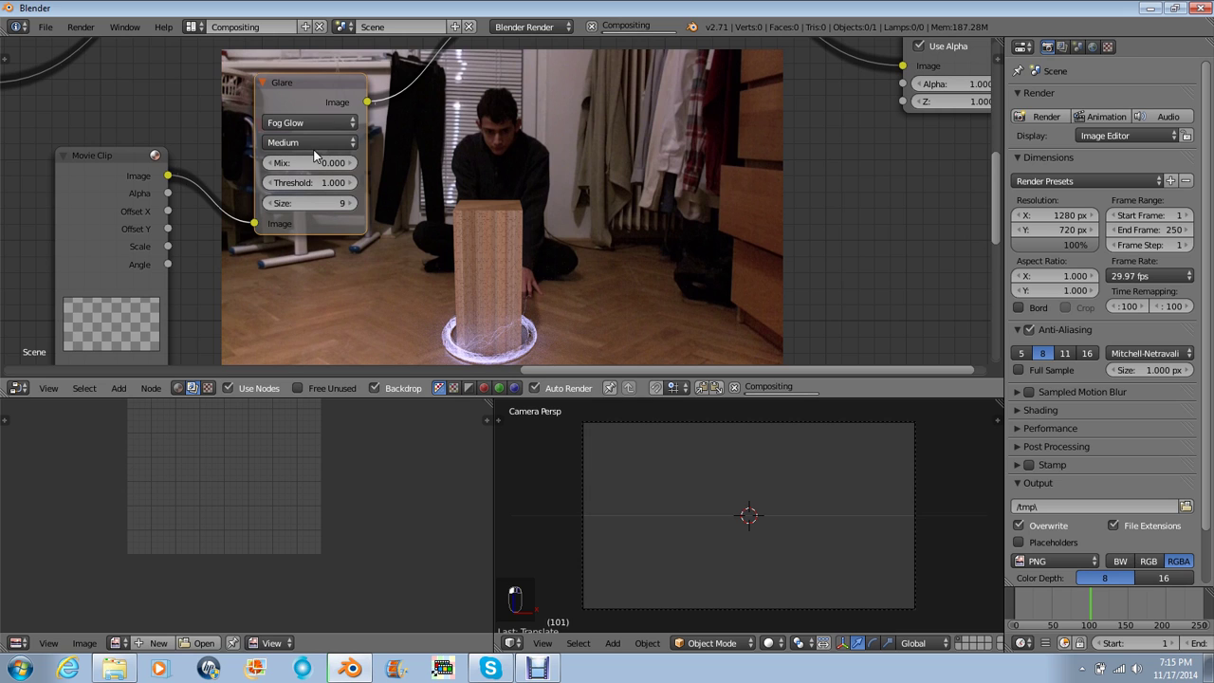
{"action": "left_click", "coordinate": [314, 144]}
{"action": "left_click", "coordinate": [313, 85]}
{"action": "left_click", "coordinate": [319, 183]}
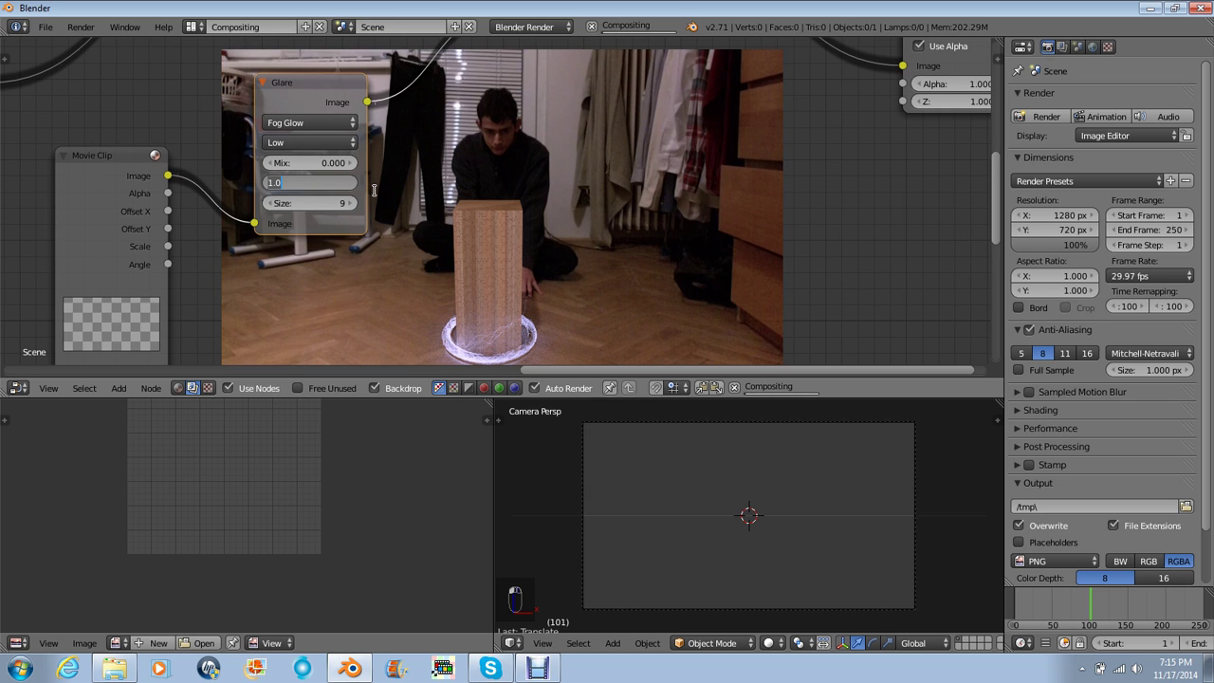
{"action": "type", "text": ".5"}
{"action": "key", "text": "Return"}
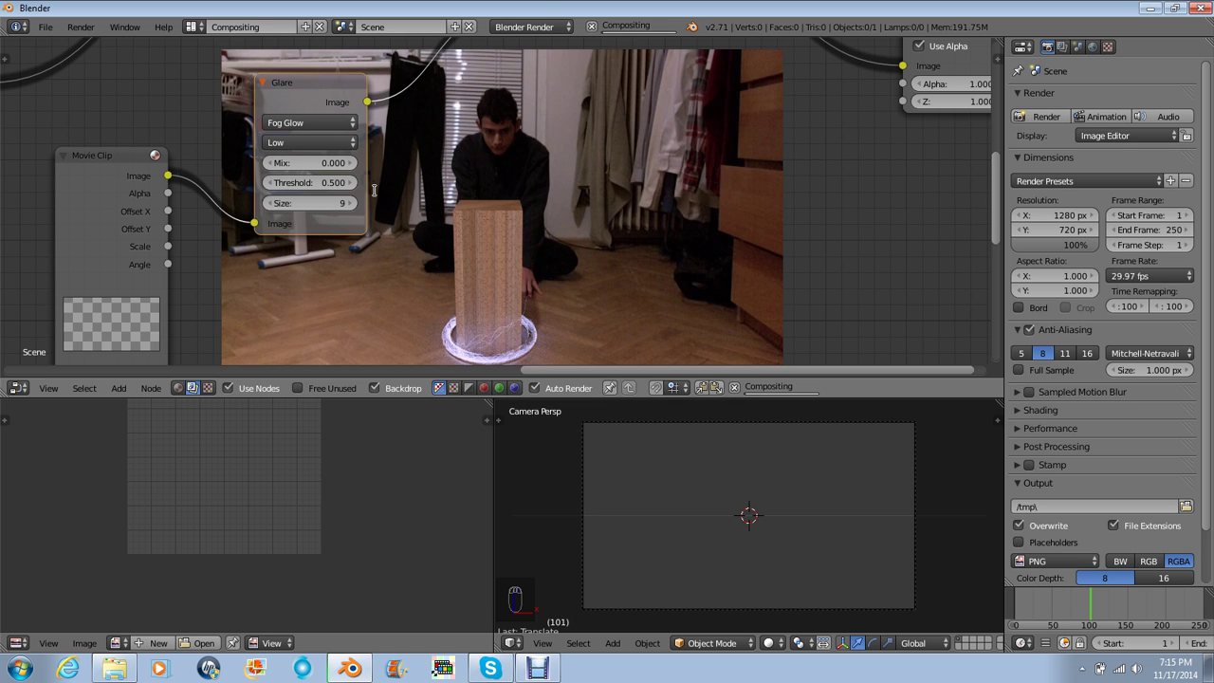
- Set the factor of the Add node that overlays the electricity to 5
{"action": "middle_click_drag", "start_coordinate": [383, 177], "coordinate": [337, 93]}
{"action": "scroll", "coordinate": [262, 240], "scroll_direction": "up", "scroll_amount": 2}
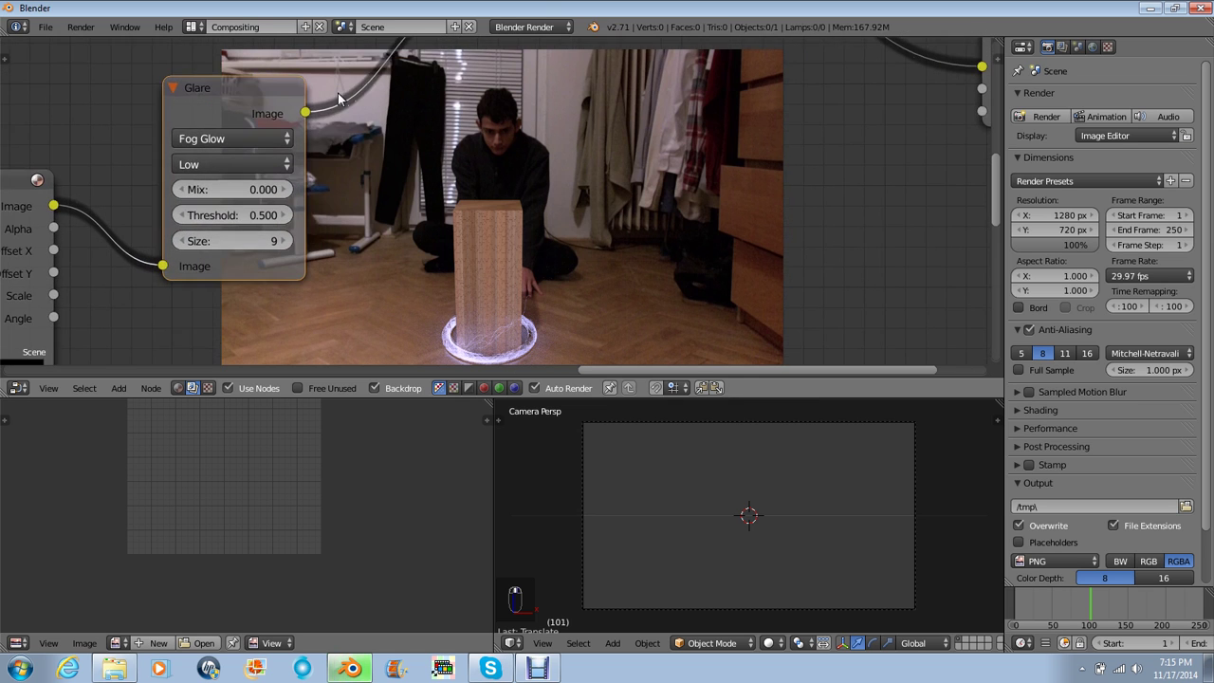
{"action": "key", "text": "alt+v"}
{"action": "middle_click_drag", "start_coordinate": [506, 205], "coordinate": [468, 132], "text": "alt"}
{"action": "key", "text": "alt+v"}
{"action": "key", "text": "alt+v"}
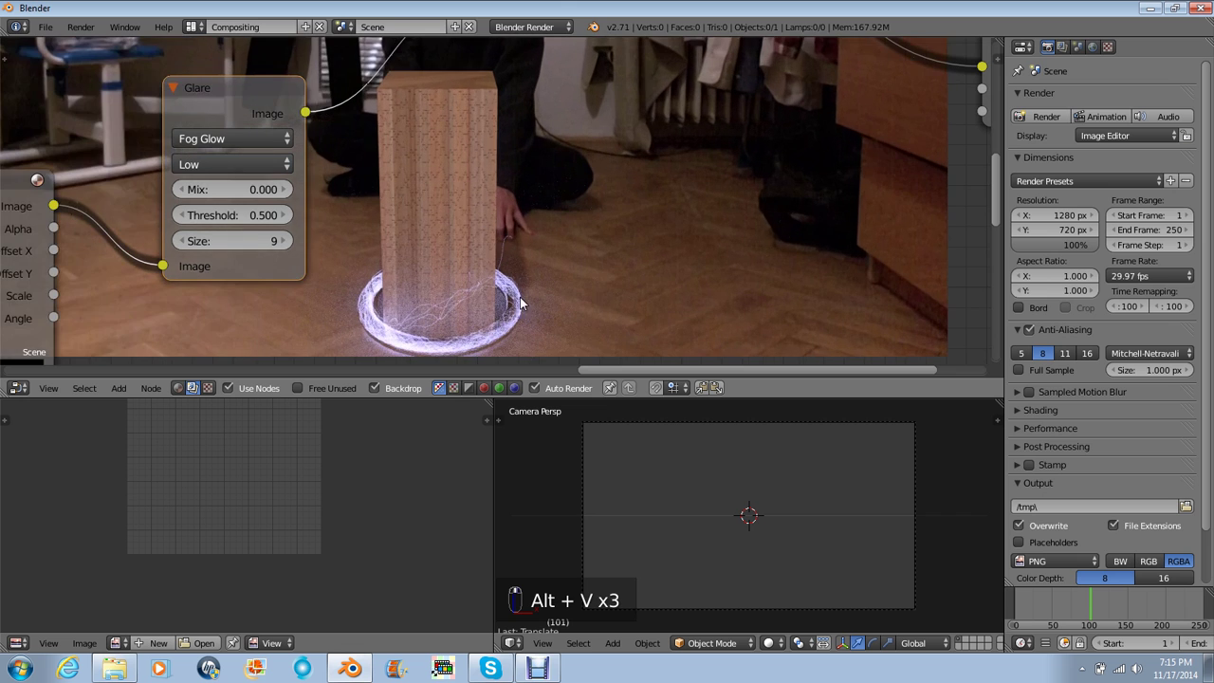
{"action": "middle_click_drag", "start_coordinate": [553, 232], "coordinate": [309, 361]}
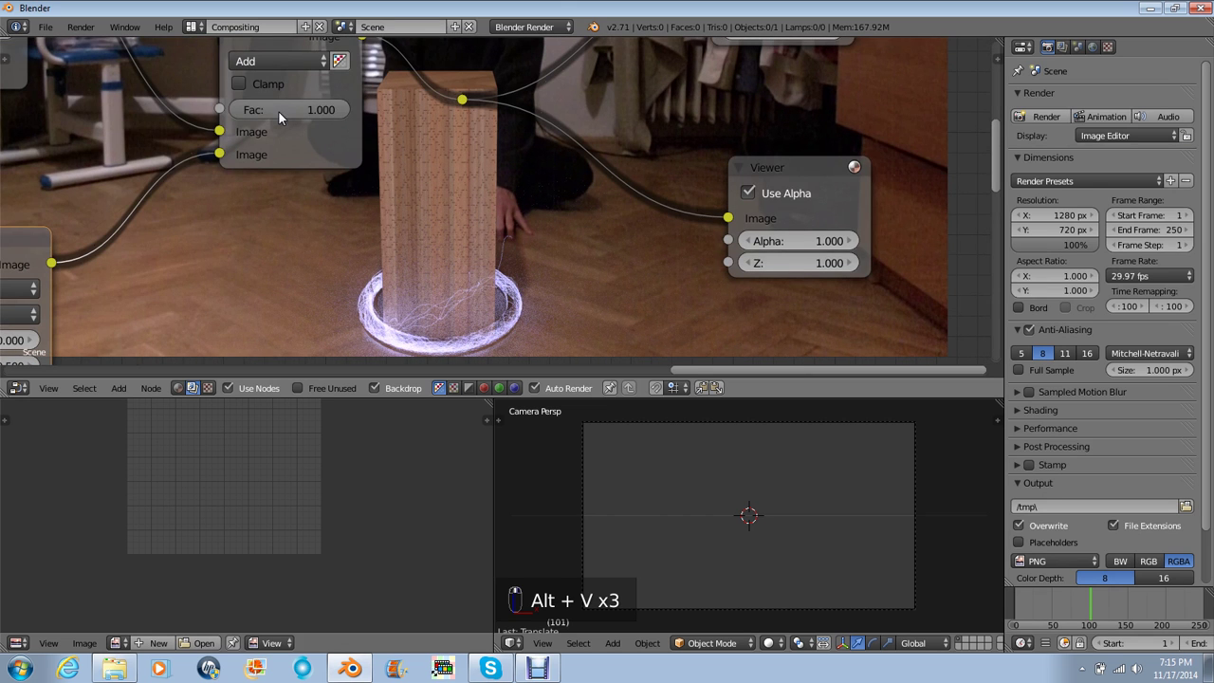
{"action": "left_click", "coordinate": [278, 112]}
{"action": "type", "text": "5"}
{"action": "key", "text": "Return"}
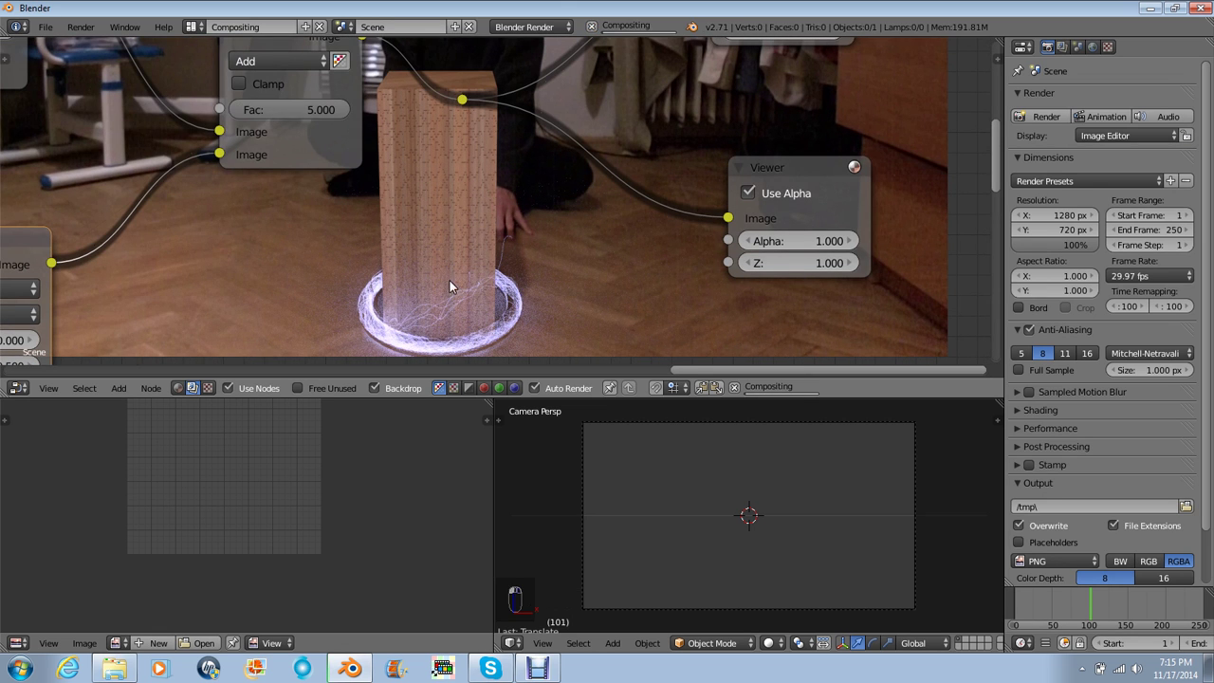
- Examine the electricity glow in the backdrop at different magnifications, and compare its blue and red channels
{"action": "key", "text": "v"}
{"action": "key", "text": "alt+v"}
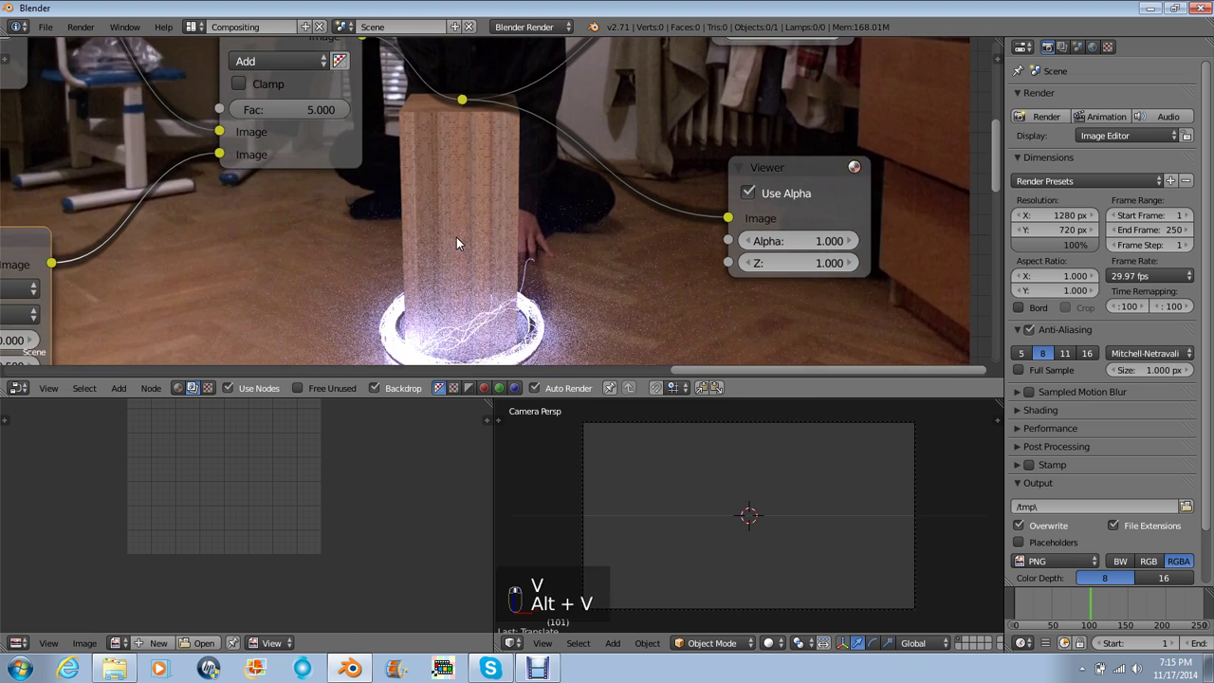
{"action": "key", "text": "v"}
{"action": "key", "text": "v"}
{"action": "key", "text": "v"}
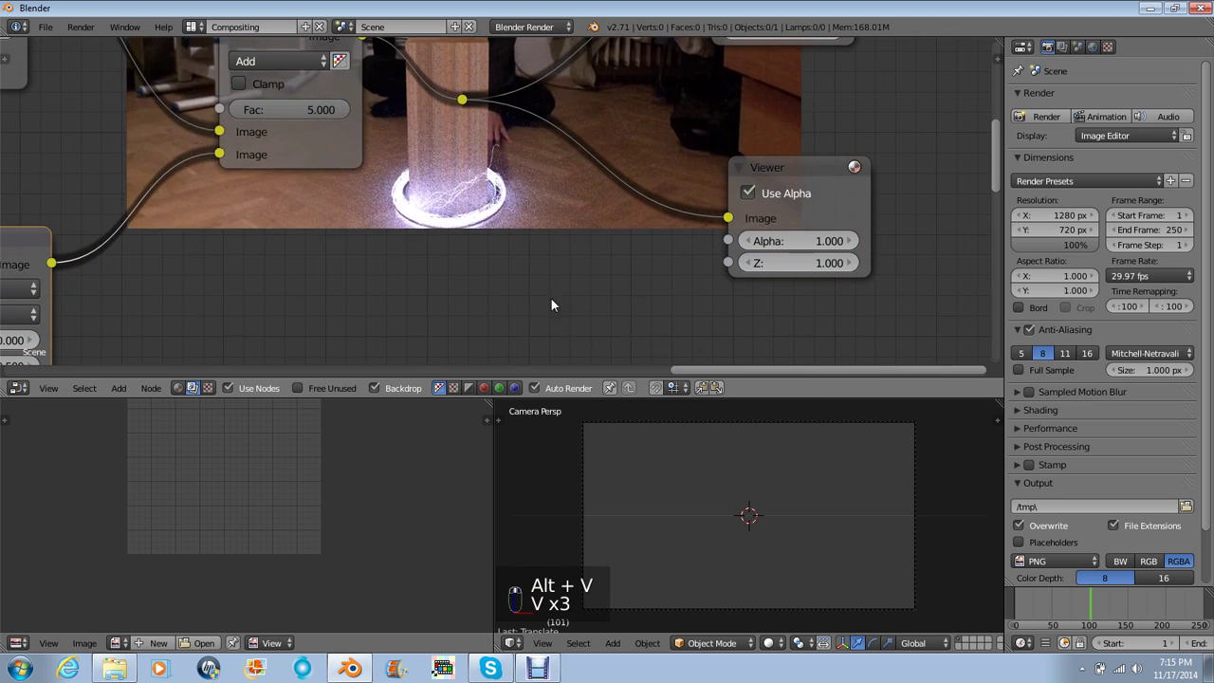
{"action": "key", "text": "v"}
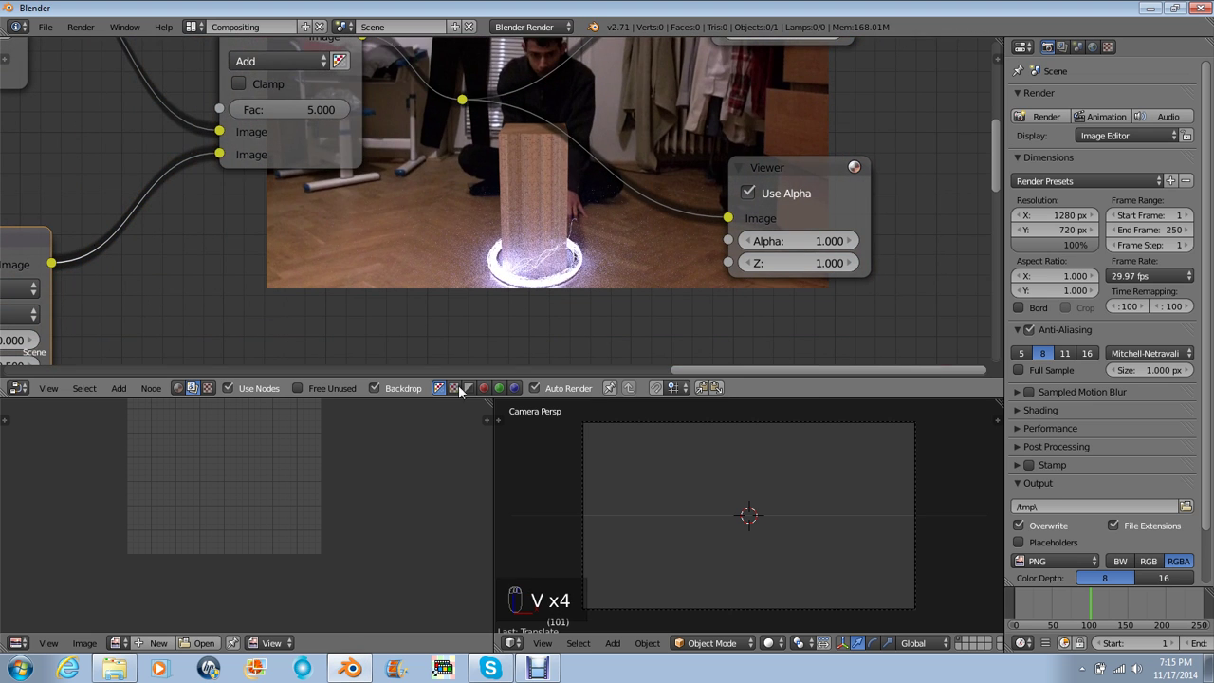
{"action": "left_click", "coordinate": [514, 388]}
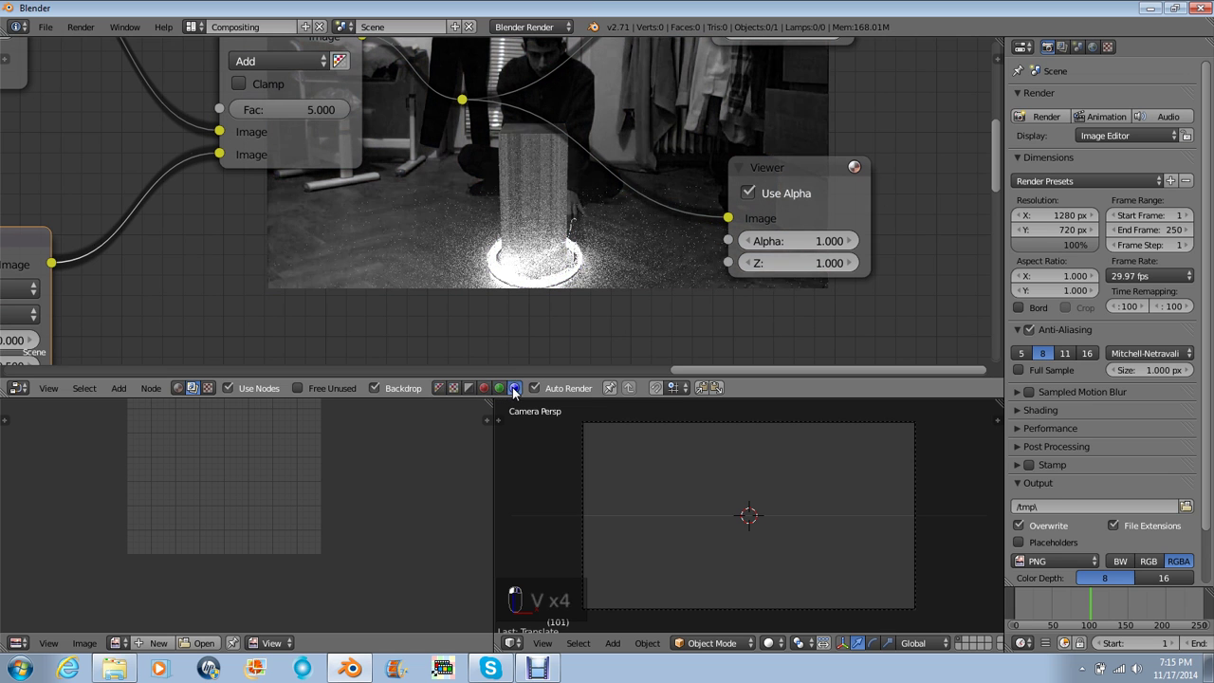
{"action": "left_click", "coordinate": [484, 388]}
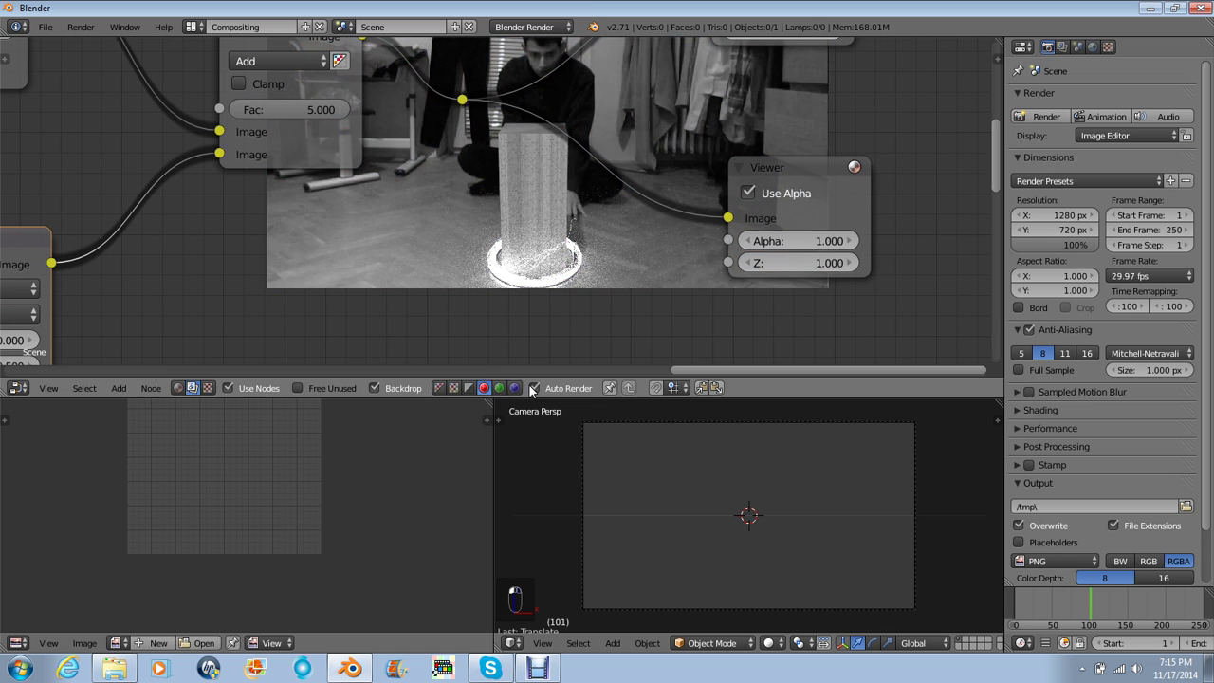
{"action": "left_click", "coordinate": [514, 388]}
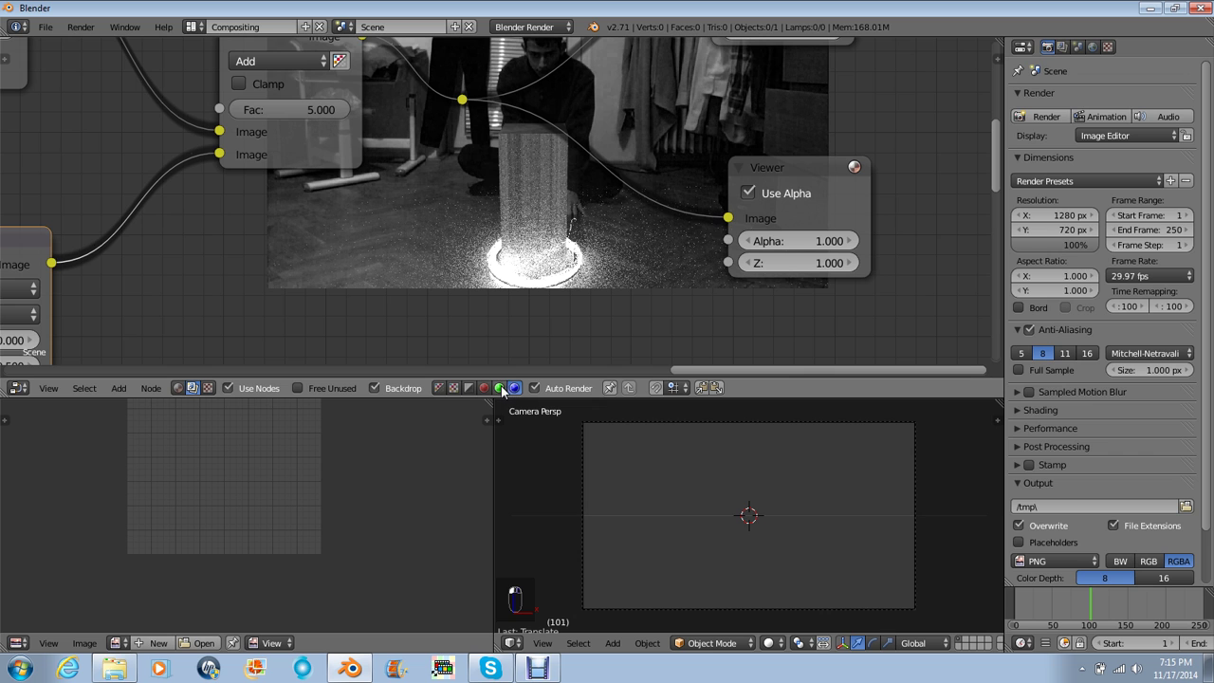
- Compare the backdrop's green, alpha, red and blue channels with the full-colour display of the electricity composite
{"action": "left_click", "coordinate": [498, 388]}
{"action": "left_click", "coordinate": [438, 388]}
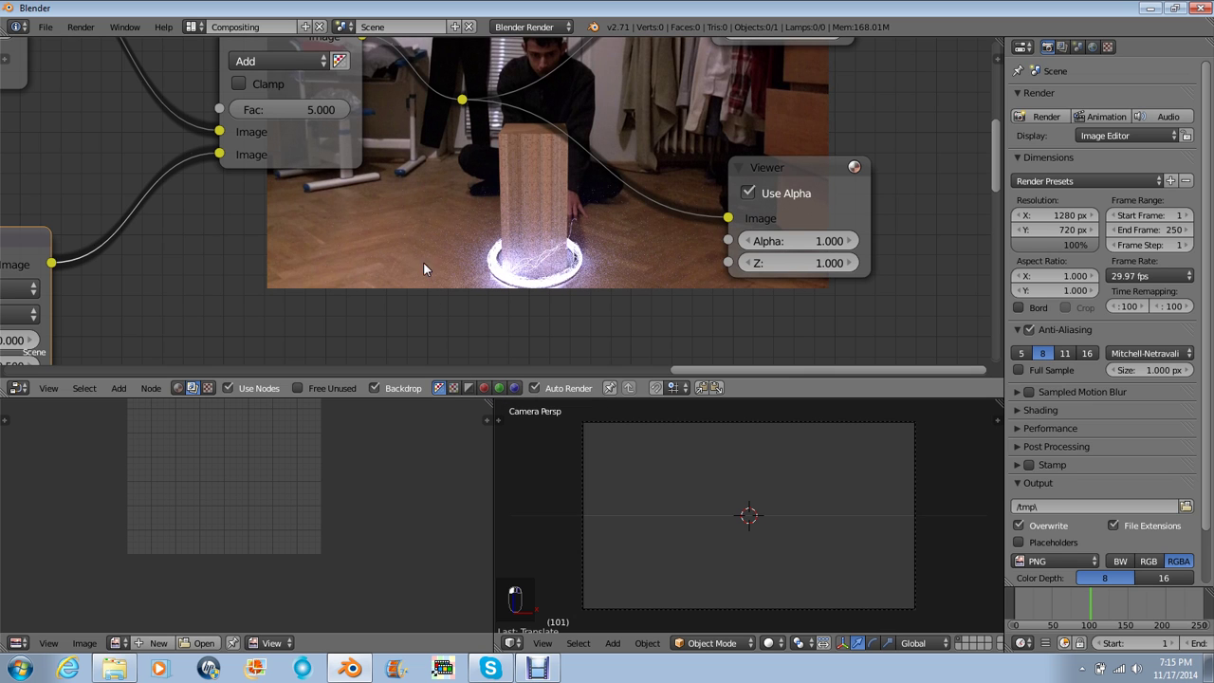
{"action": "left_click", "coordinate": [468, 388]}
{"action": "left_click", "coordinate": [498, 388]}
{"action": "left_click", "coordinate": [483, 388]}
{"action": "left_click", "coordinate": [498, 388]}
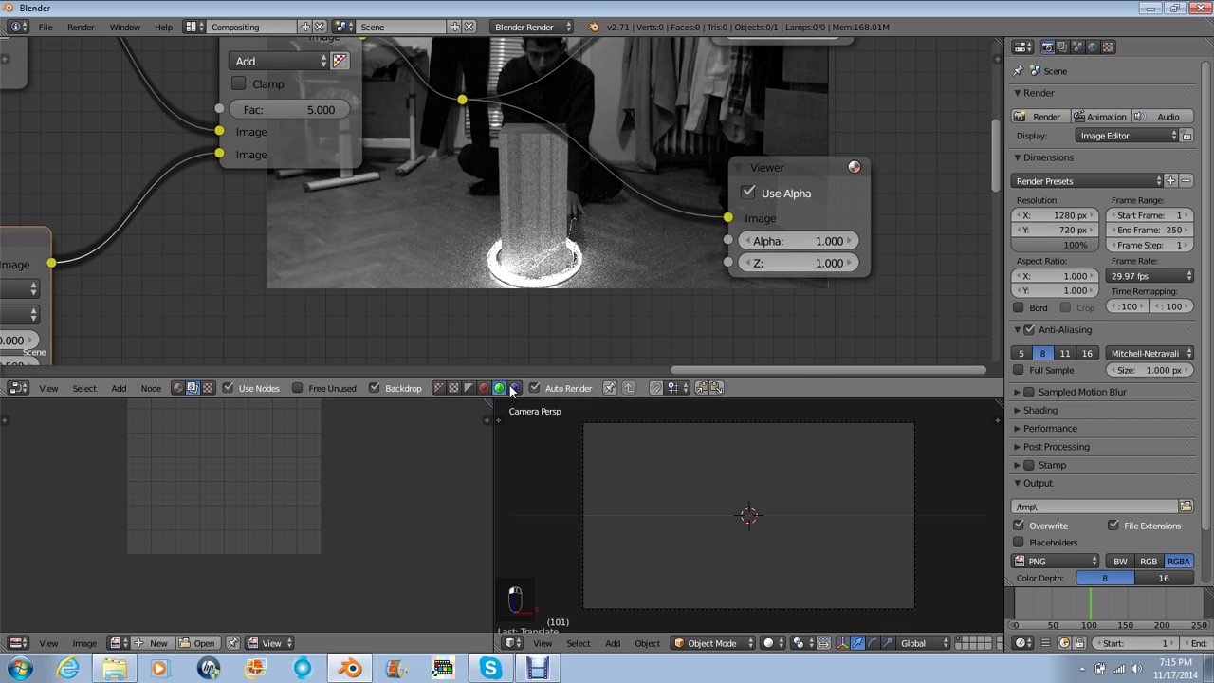
{"action": "left_click", "coordinate": [514, 388]}
{"action": "left_click", "coordinate": [500, 388]}
{"action": "left_click", "coordinate": [484, 388]}
{"action": "left_click", "coordinate": [438, 388]}
- Set the factor of the Add node that overlays the electricity to 2
{"action": "left_click_drag", "start_coordinate": [350, 112], "coordinate": [345, 112]}
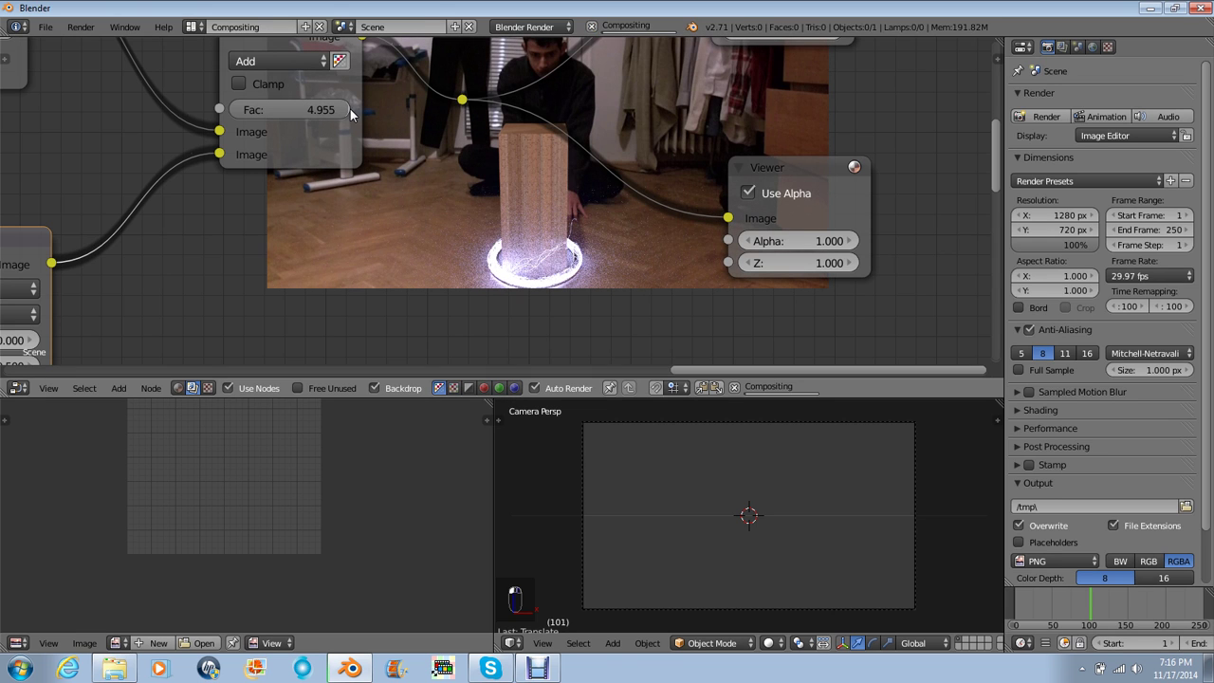
{"action": "left_click", "coordinate": [313, 112]}
{"action": "type", "text": "2"}
{"action": "key", "text": "Return"}
- Examine the electricity glow around the column base in the backdrop at different magnifications
{"action": "middle_click_drag", "start_coordinate": [524, 156], "coordinate": [486, 272]}
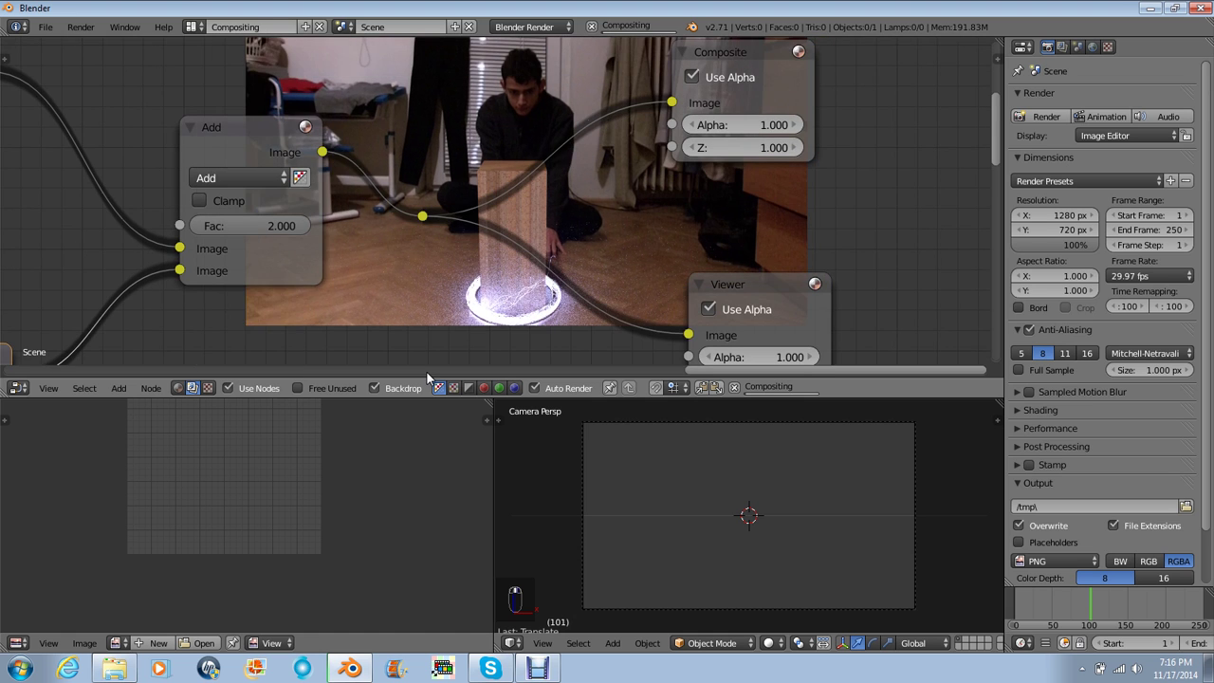
{"action": "middle_click_drag", "start_coordinate": [427, 372], "coordinate": [446, 235]}
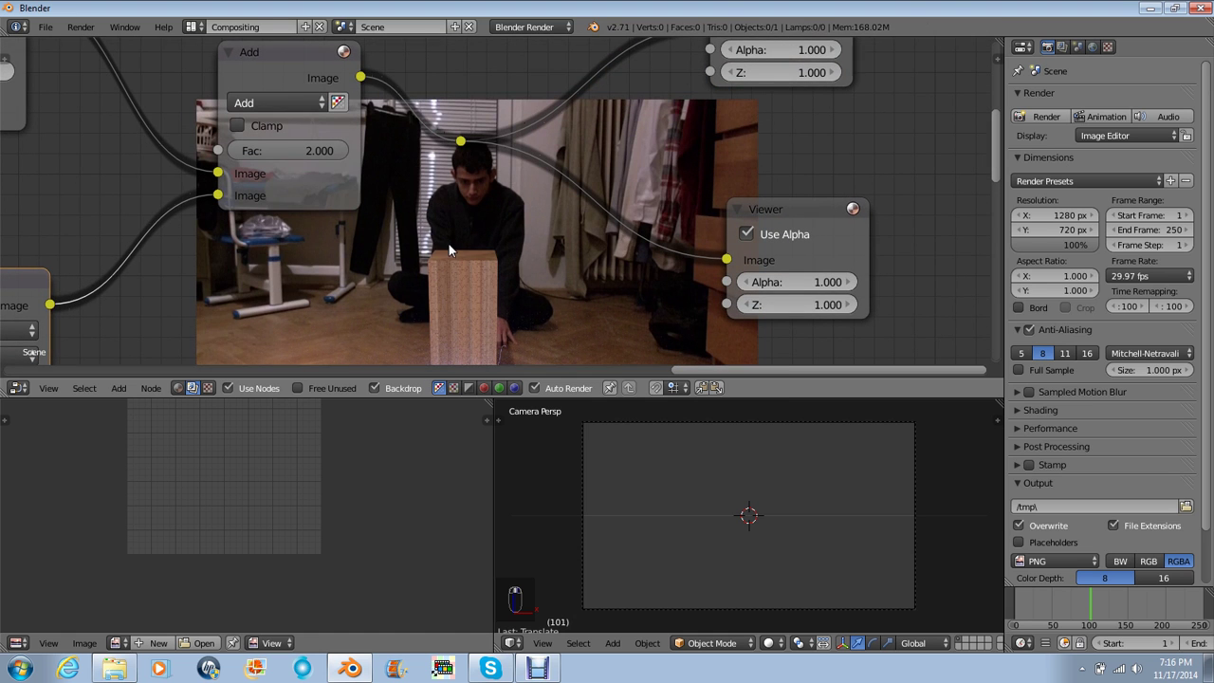
{"action": "key", "text": "alt+v"}
{"action": "key", "text": "alt+v"}
{"action": "key", "text": "alt+v"}
{"action": "key", "text": "v"}
{"action": "key", "text": "v"}
{"action": "key", "text": "v"}
{"action": "key", "text": "v"}
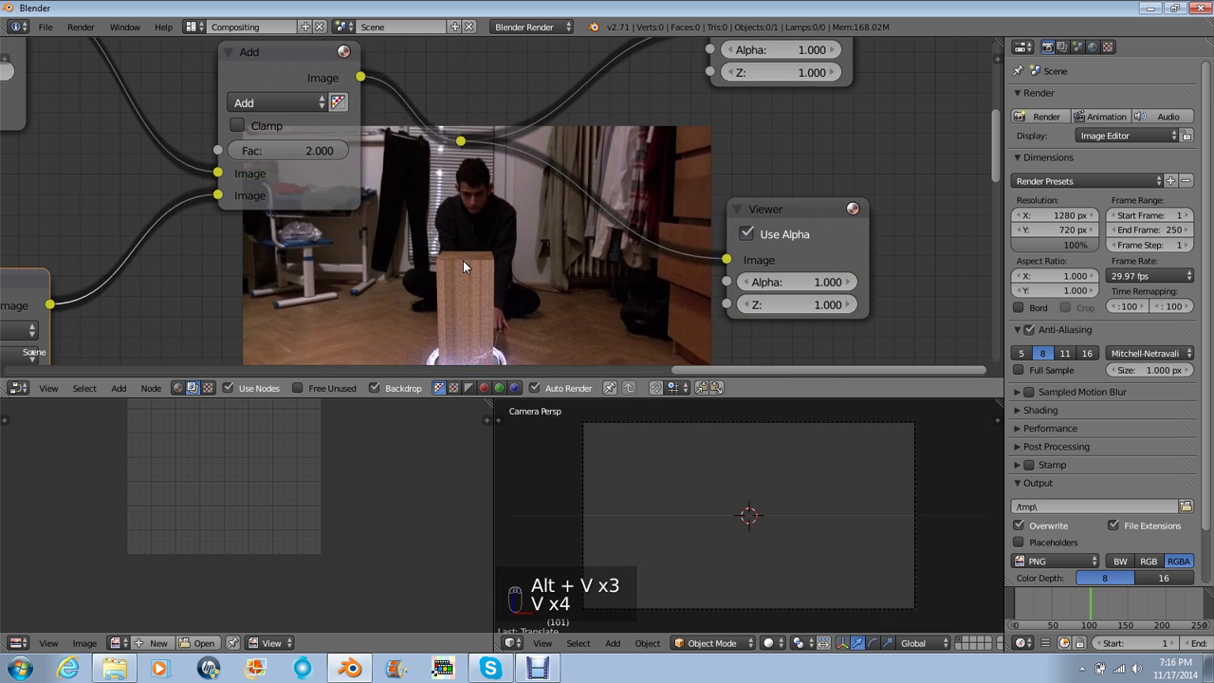
{"action": "middle_click_drag", "start_coordinate": [475, 205], "coordinate": [474, 129]}
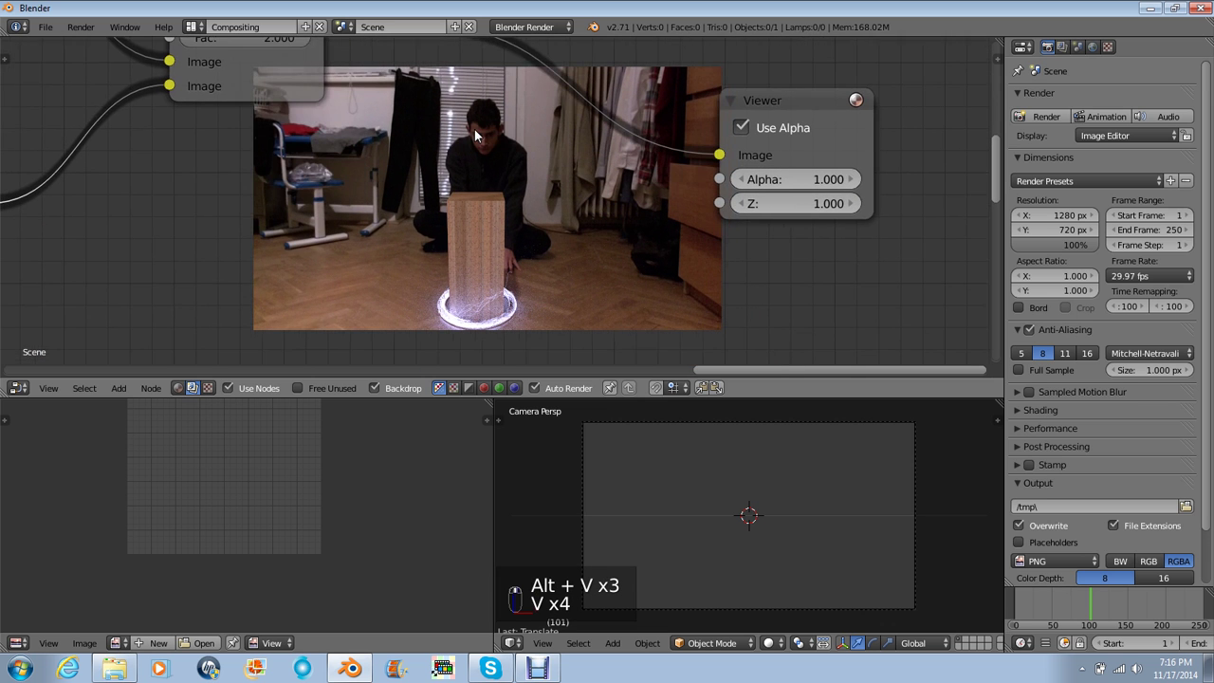
- Render the composited frame in the Default screen layout, examine the column and electricity, and return to the clip editor
{"action": "key", "text": "ctrl+Right"}
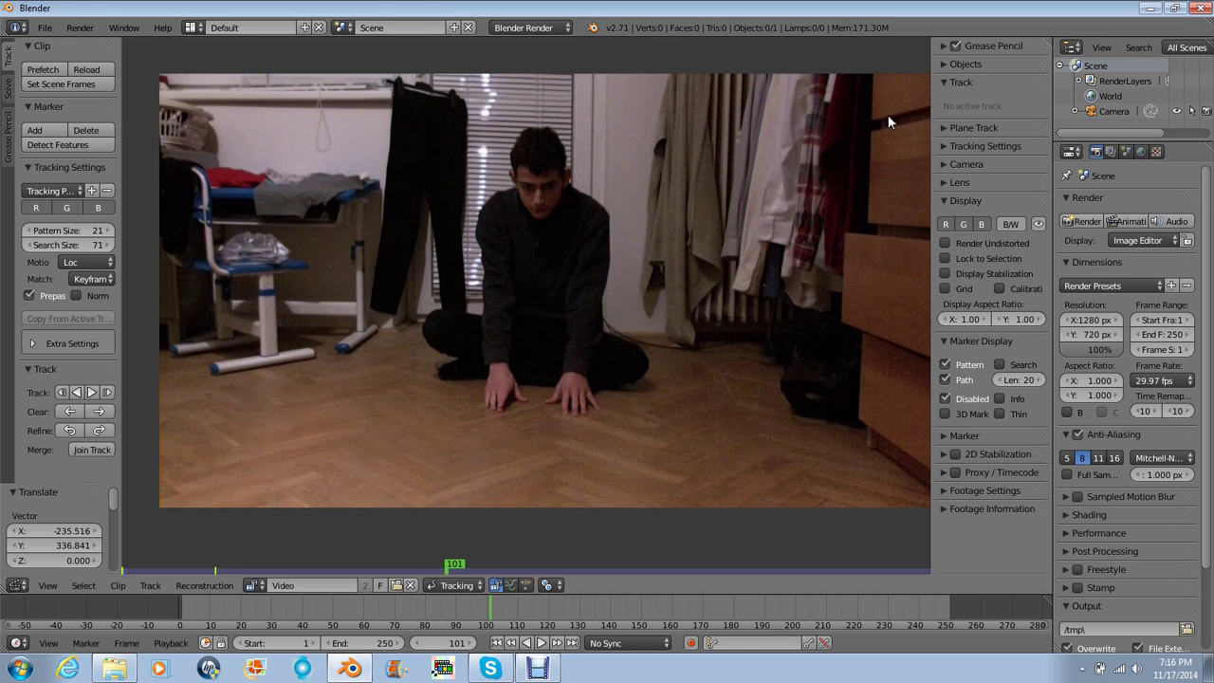
{"action": "key", "text": "F12"}
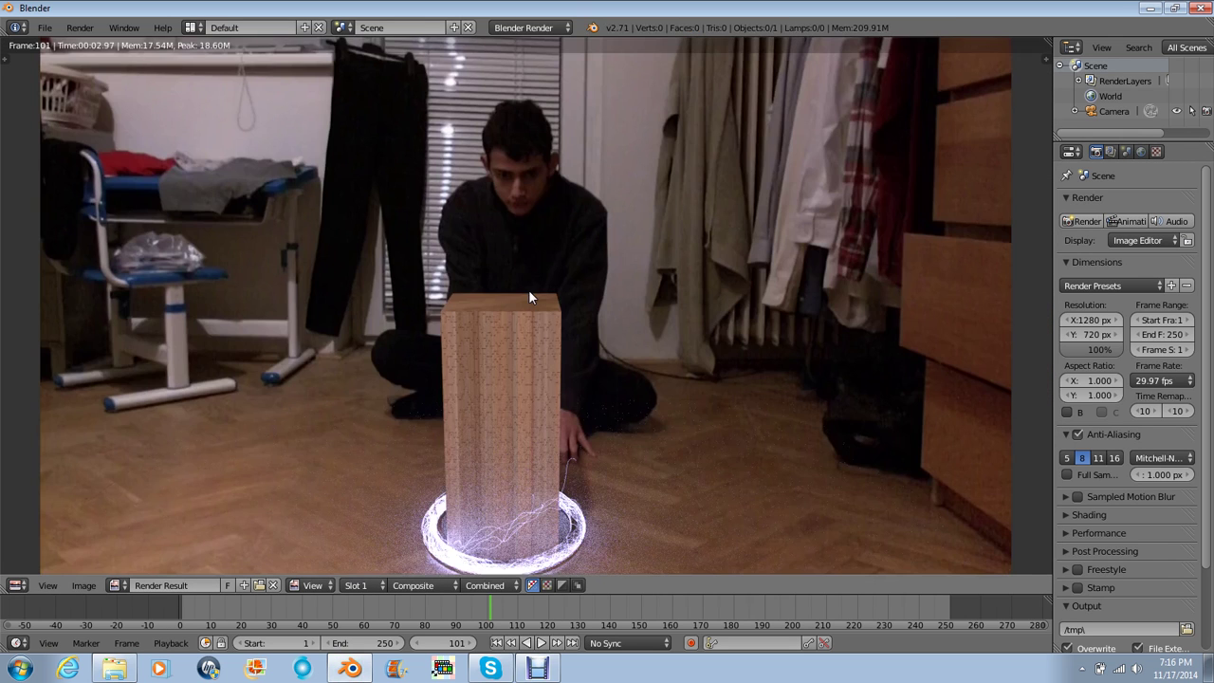
{"action": "scroll", "coordinate": [602, 303], "scroll_direction": "up", "scroll_amount": 1}
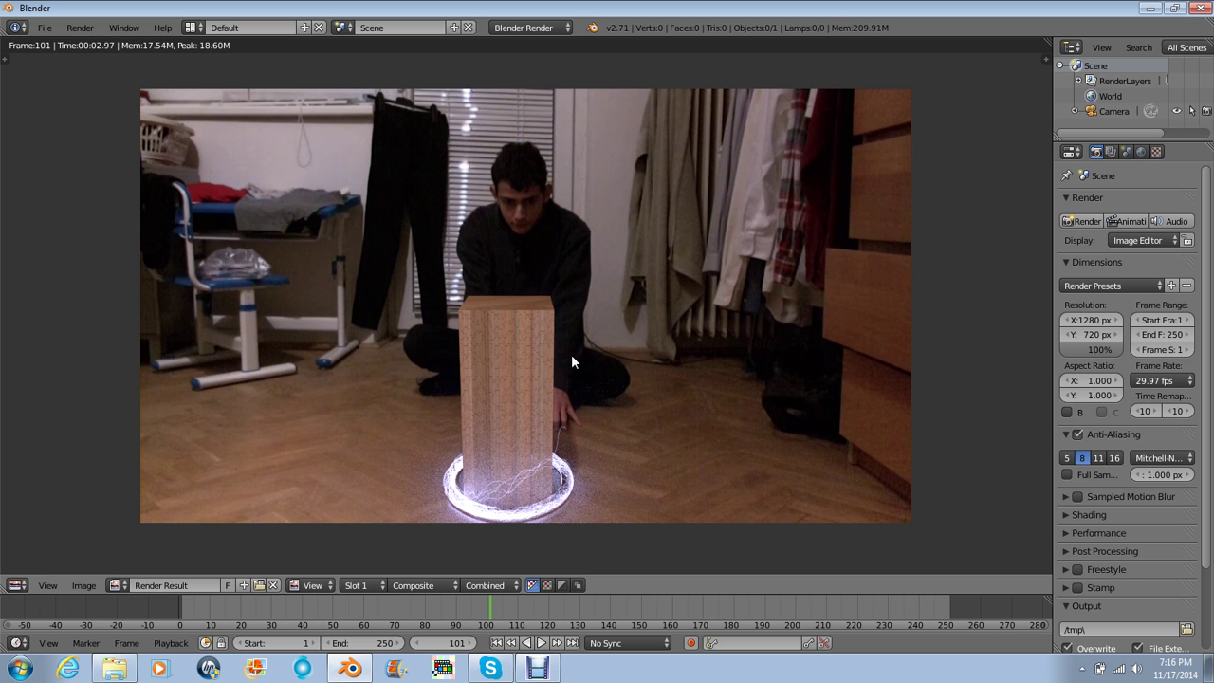
{"action": "middle_click_drag", "start_coordinate": [571, 362], "coordinate": [520, 288]}
{"action": "scroll", "coordinate": [518, 359], "scroll_direction": "down", "scroll_amount": 3}
{"action": "middle_click_drag", "start_coordinate": [569, 253], "coordinate": [588, 297]}
{"action": "scroll", "coordinate": [589, 358], "scroll_direction": "up", "scroll_amount": 2}
{"action": "scroll", "coordinate": [588, 297], "scroll_direction": "down", "scroll_amount": 3}
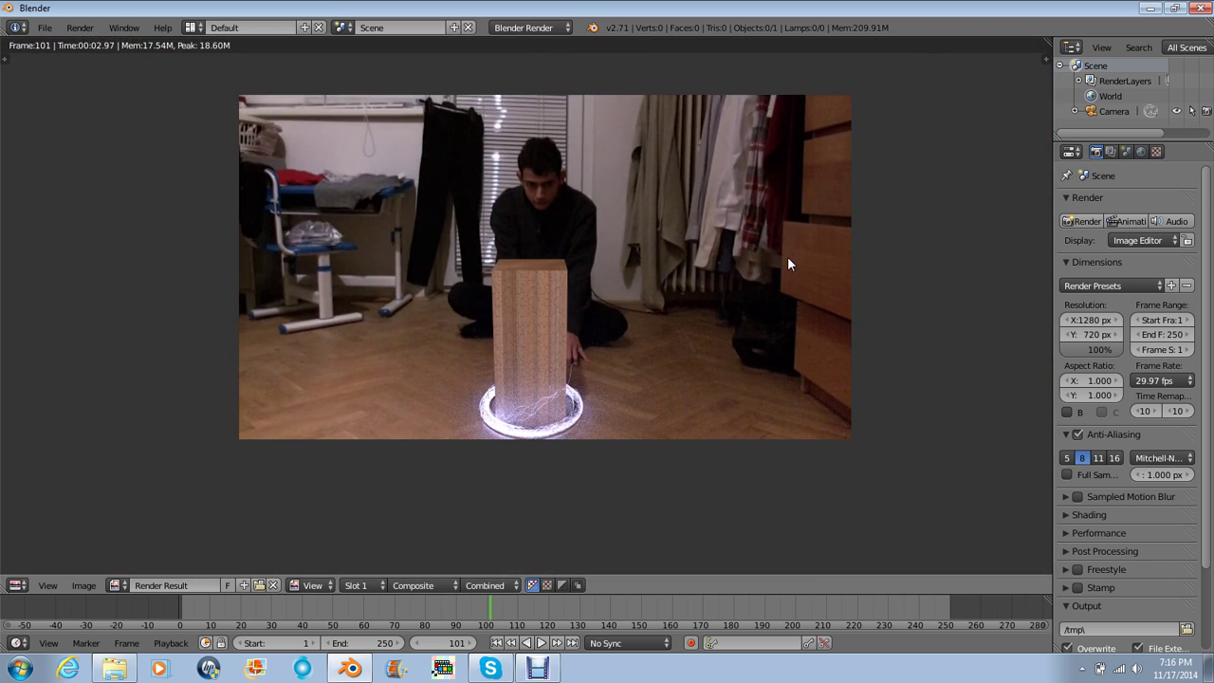
{"action": "middle_click_drag", "start_coordinate": [503, 367], "coordinate": [574, 342]}
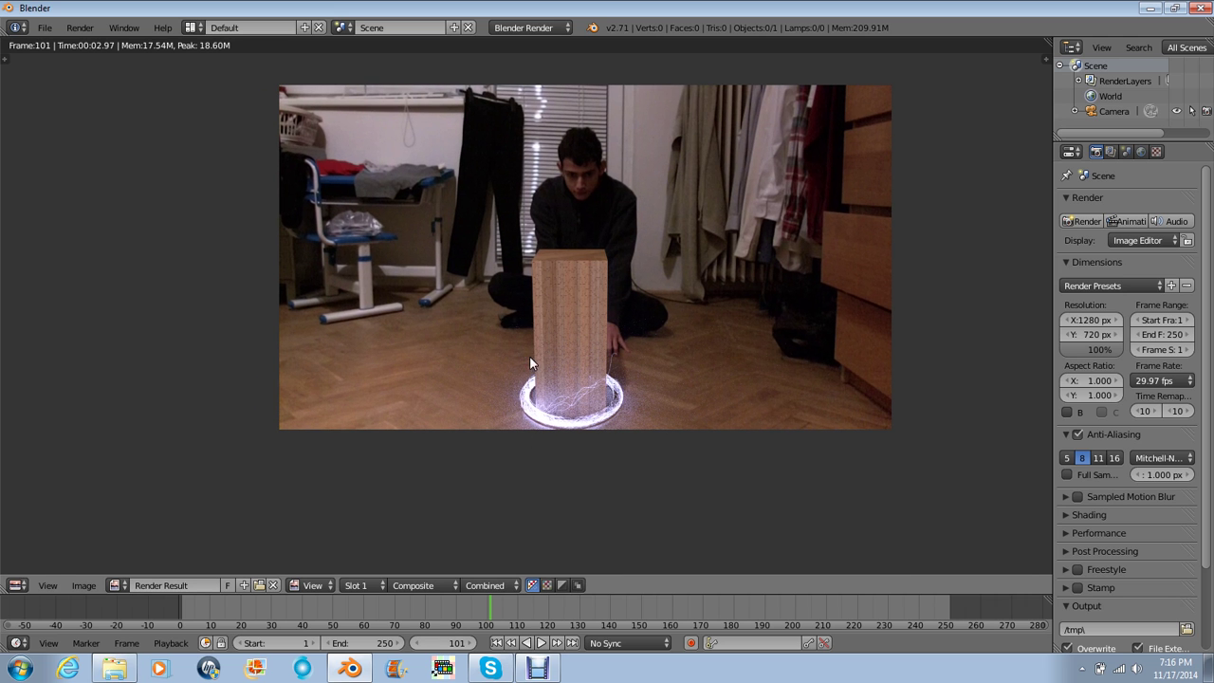
{"action": "key", "text": "shift+F2"}
{"action": "scroll", "coordinate": [567, 327], "scroll_direction": "up", "scroll_amount": 1}
{"action": "scroll", "coordinate": [573, 341], "scroll_direction": "down", "scroll_amount": 2}
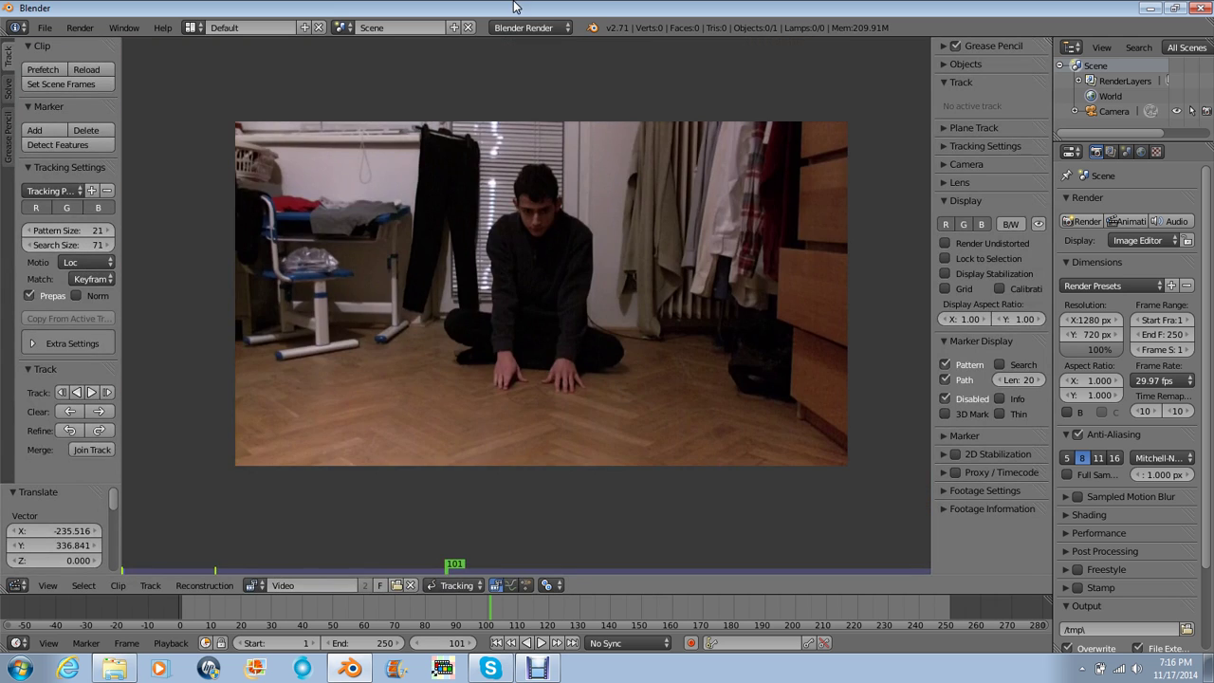
- Keep Blender Render as the render engine and start a new scene from the start-up file
{"action": "left_click", "coordinate": [527, 28]}
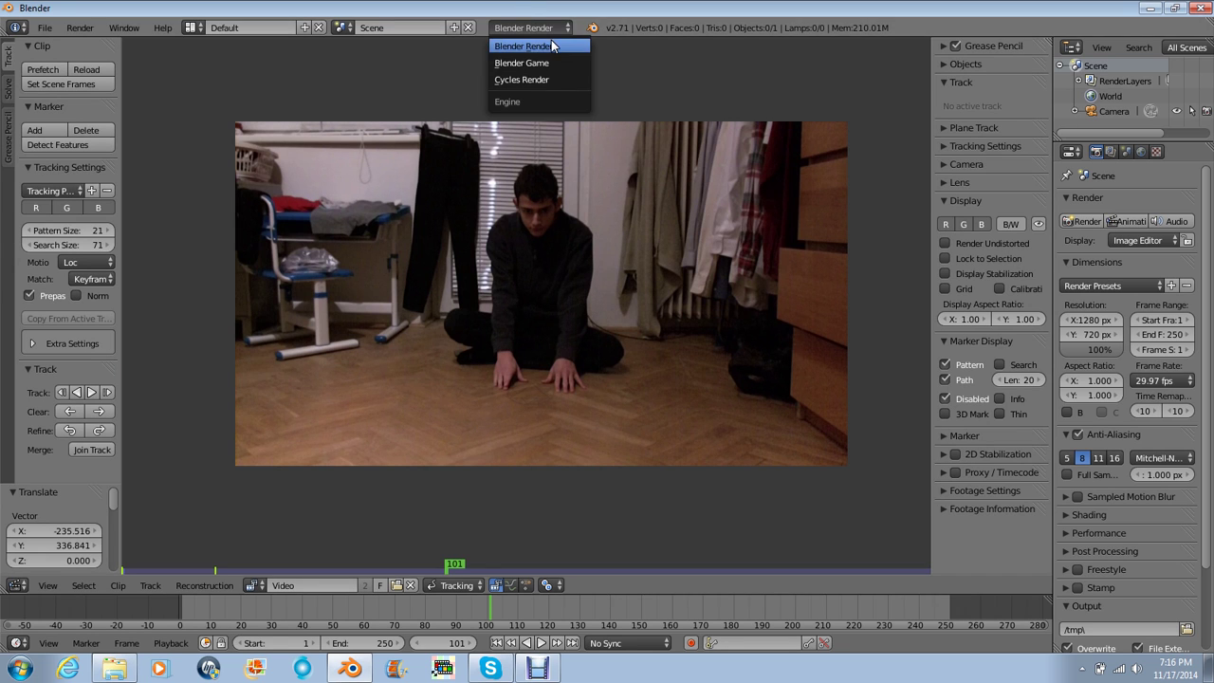
{"action": "left_click", "coordinate": [554, 46]}
{"action": "key", "text": "ctrl+n"}
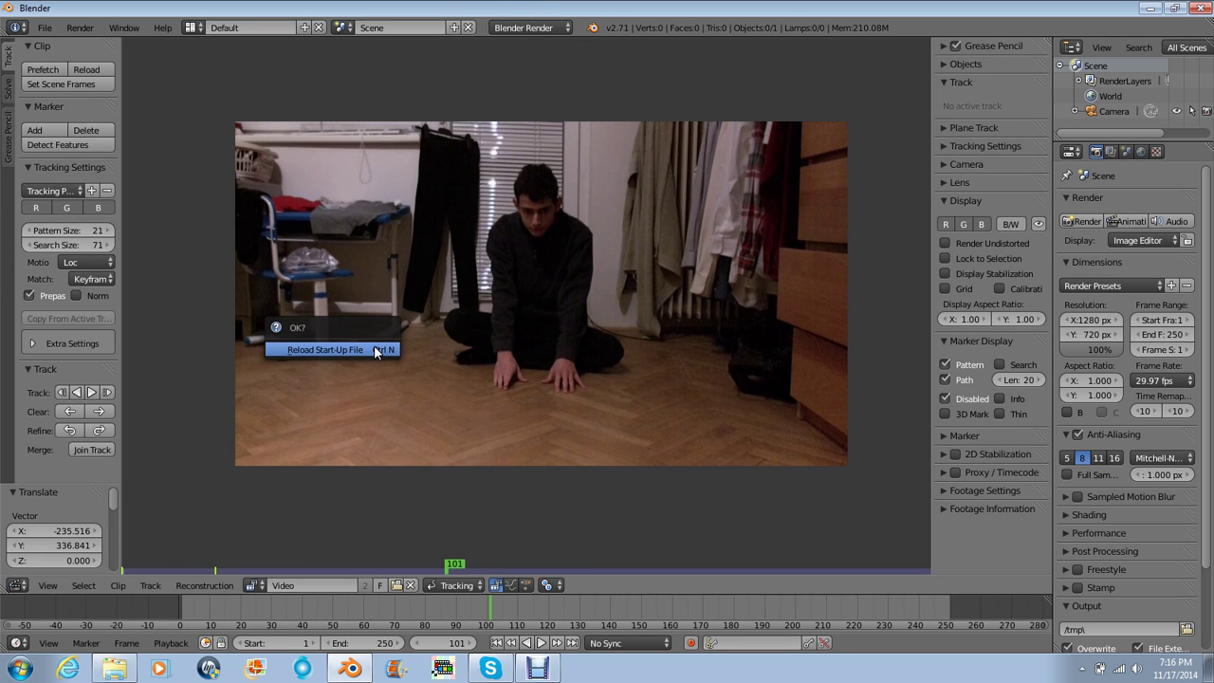
{"action": "left_click", "coordinate": [384, 349]}
- Delete all objects of the start-up scene and add a new cube mesh
{"action": "key", "text": "a"}
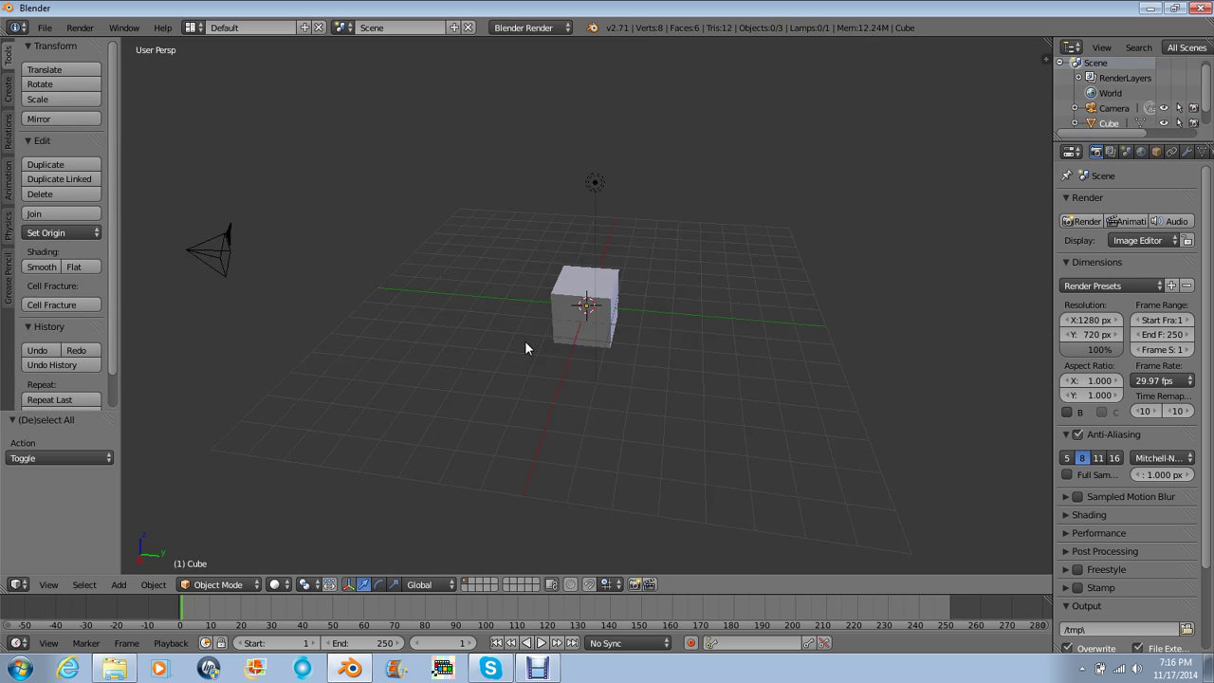
{"action": "key", "text": "a"}
{"action": "key", "text": "Delete"}
{"action": "key", "text": "shift+a"}
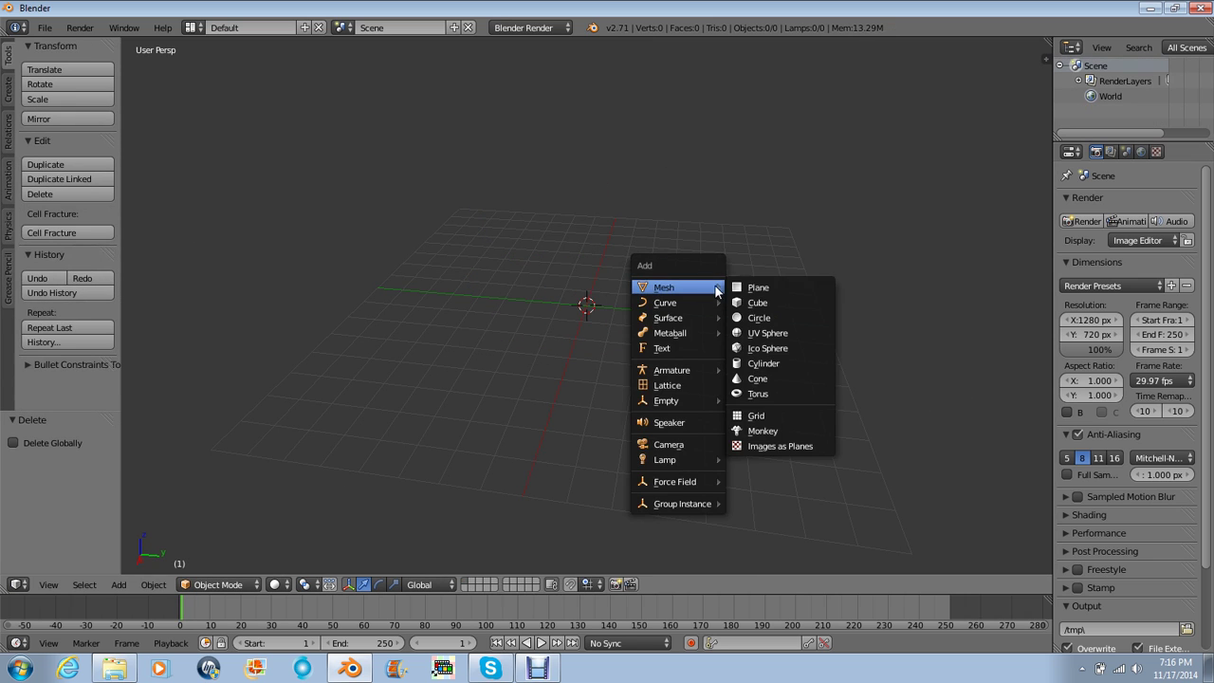
{"action": "left_click", "coordinate": [794, 302]}
- Create a new material for the cube
{"action": "scroll", "coordinate": [1175, 151], "scroll_direction": "down", "scroll_amount": 2}
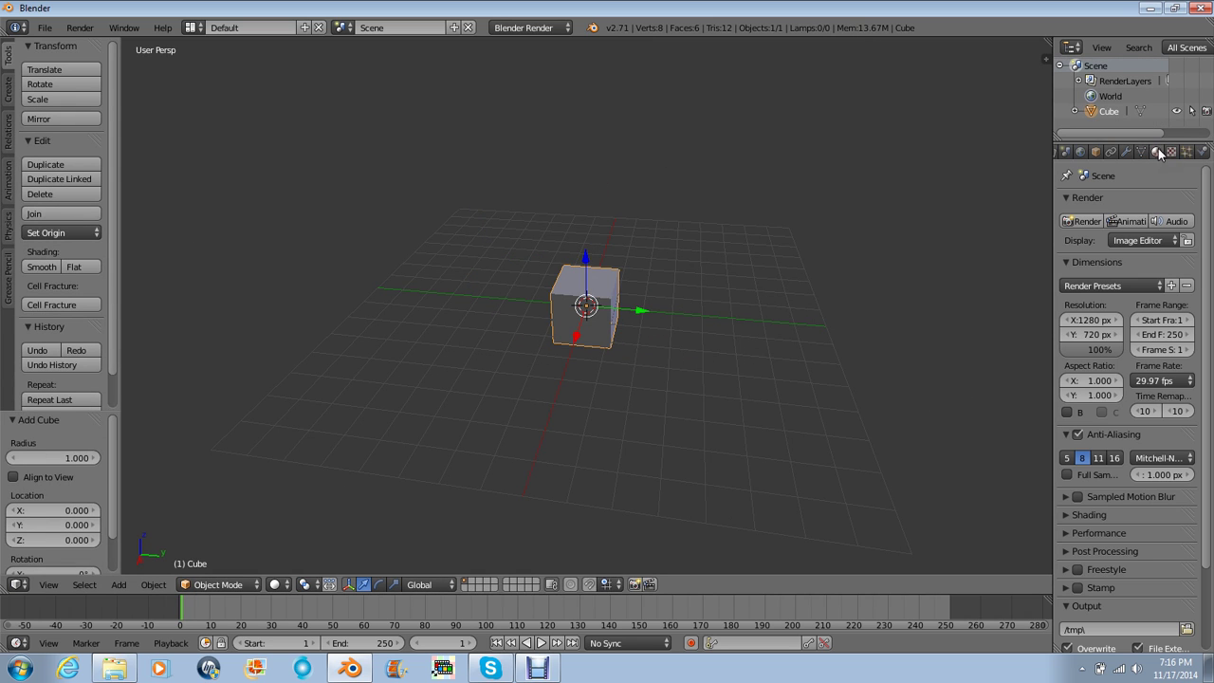
{"action": "left_click", "coordinate": [1156, 152]}
{"action": "left_click", "coordinate": [1070, 252]}
{"action": "left_click", "coordinate": [1096, 253]}
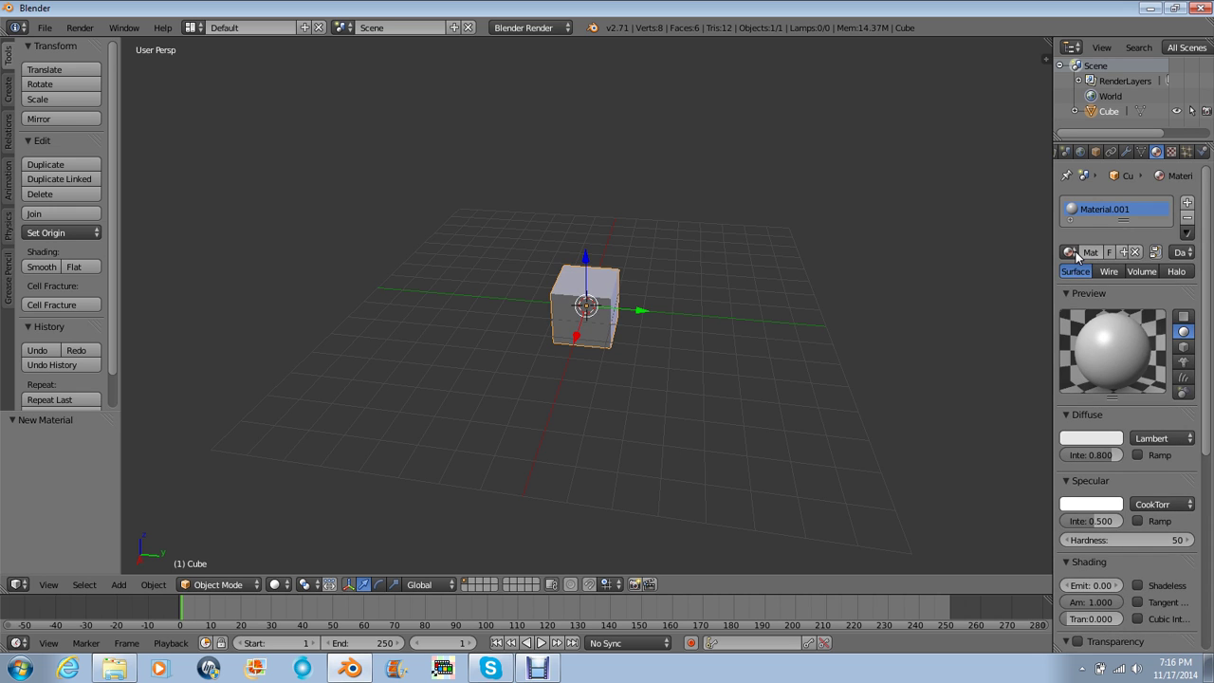
- Assign the existing Tex texture to the cube's material and set its type to Image or Movie
{"action": "left_click", "coordinate": [1172, 151]}
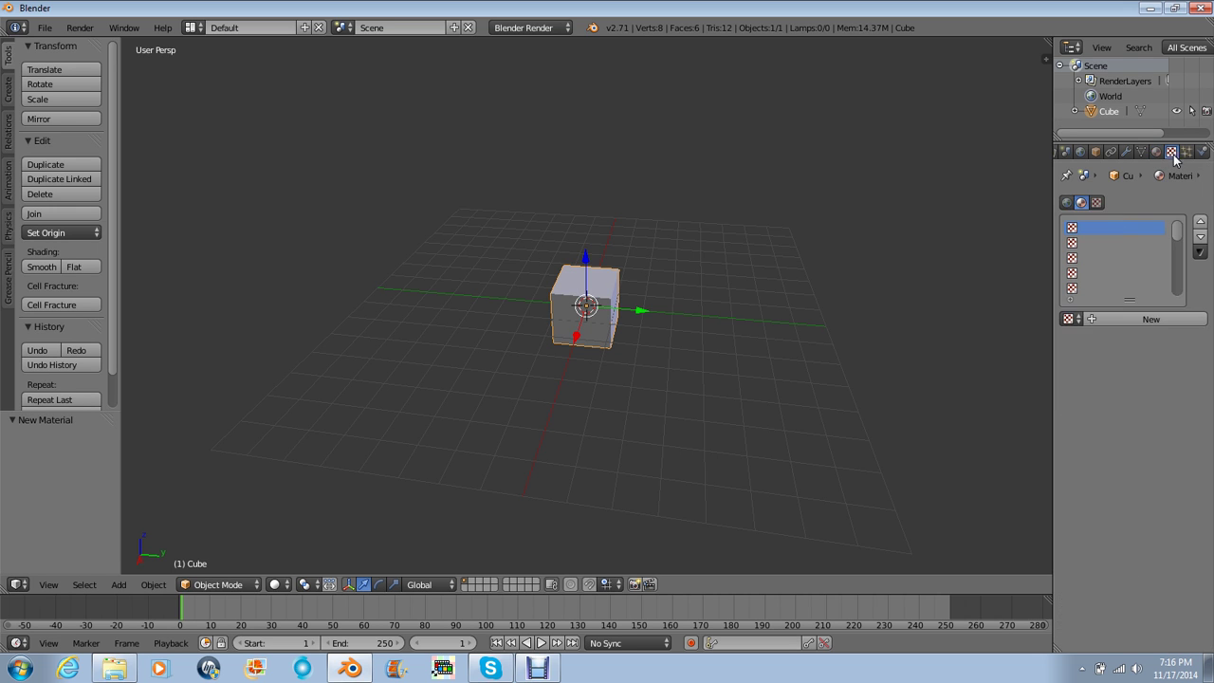
{"action": "left_click", "coordinate": [1068, 319]}
{"action": "left_click", "coordinate": [1043, 339]}
{"action": "left_click", "coordinate": [1133, 338]}
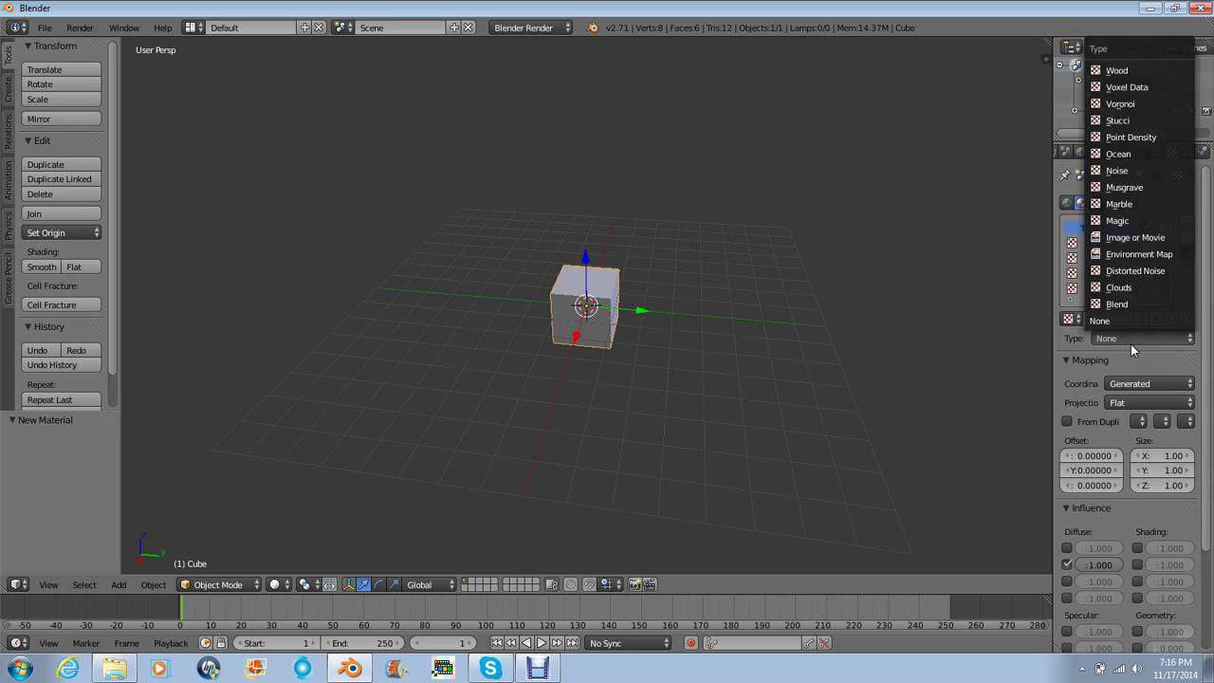
{"action": "left_click", "coordinate": [1120, 252]}
- Load Pixelation.png from the Sources folder of the FMA tutorial bookmark as the texture's image
{"action": "left_click", "coordinate": [1169, 562]}
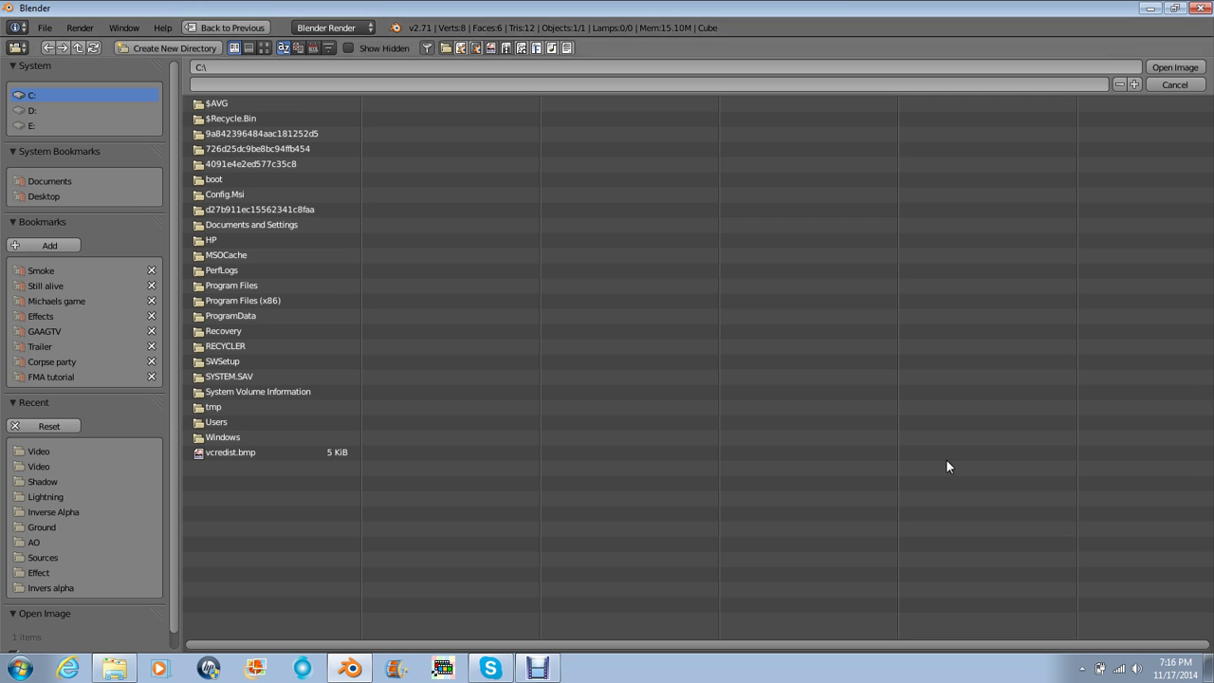
{"action": "left_click", "coordinate": [52, 376]}
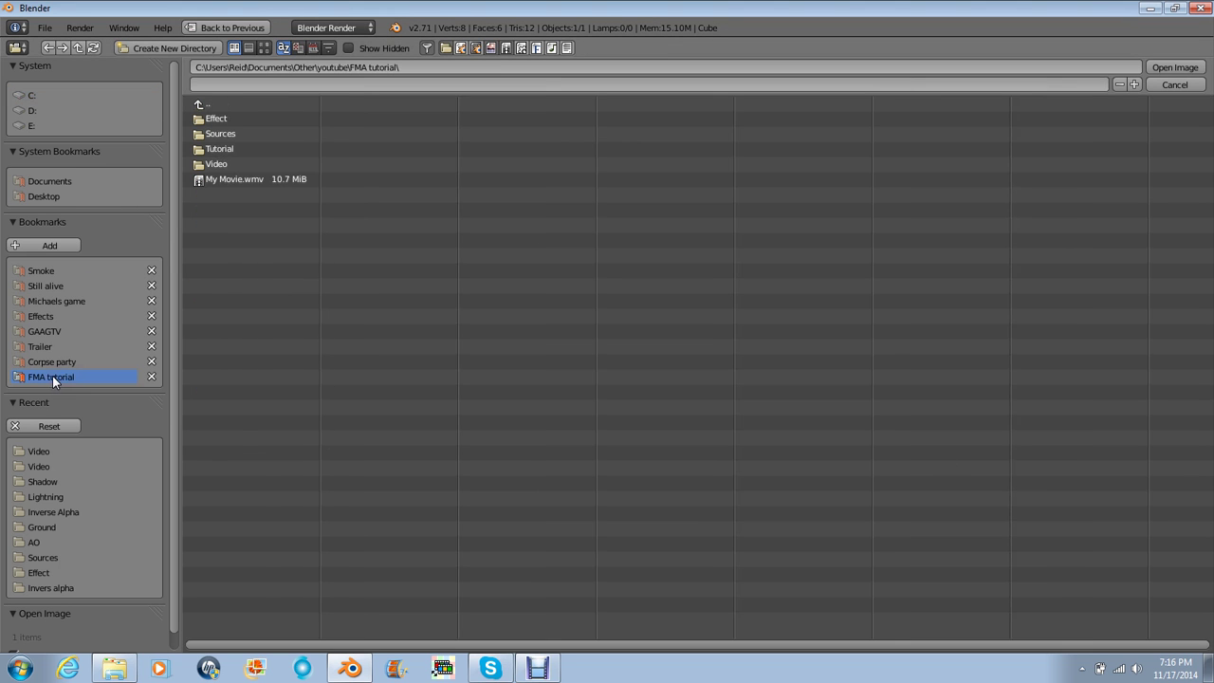
{"action": "left_click", "coordinate": [235, 133]}
{"action": "left_click", "coordinate": [228, 152]}
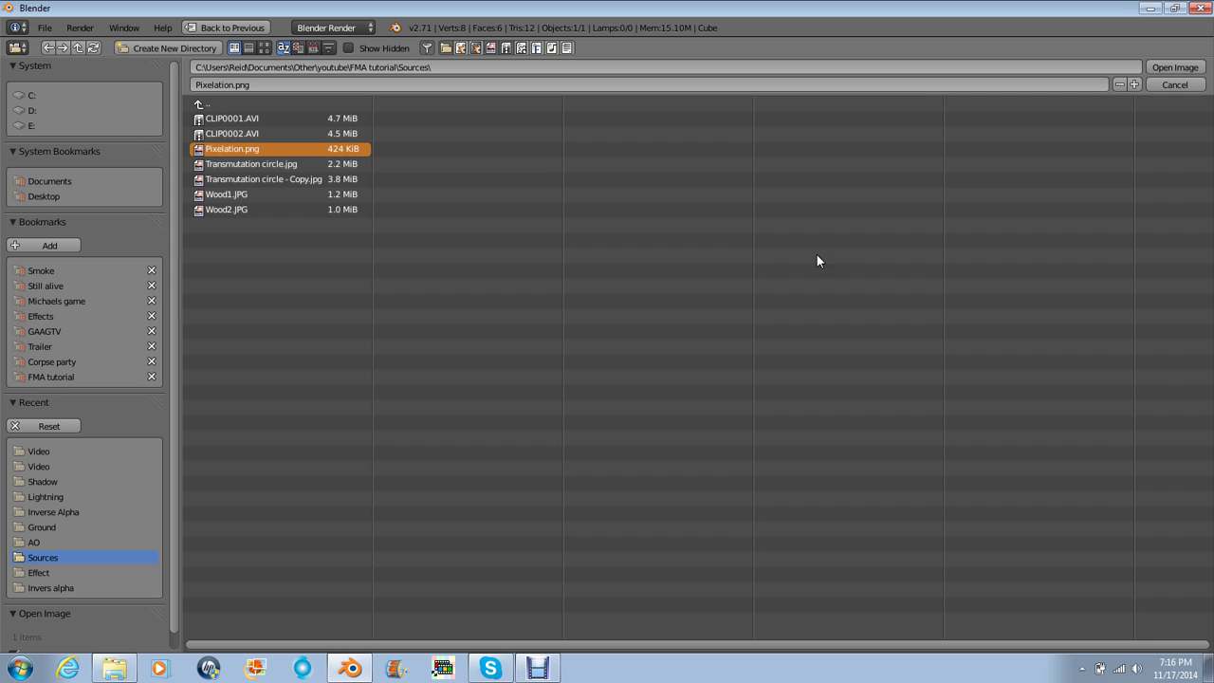
{"action": "left_click", "coordinate": [1175, 67]}
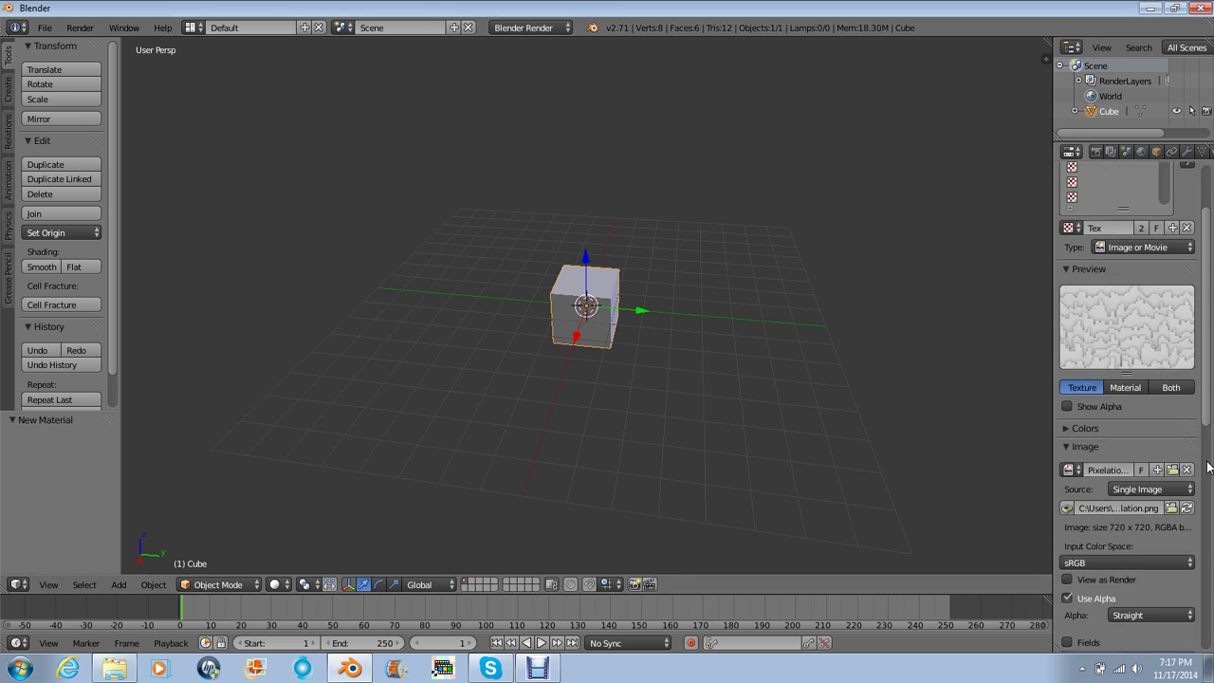
- Widen the properties editor and make the texture influence Normal instead of the diffuse Color
{"action": "scroll", "coordinate": [1189, 474], "scroll_direction": "down", "scroll_amount": 10}
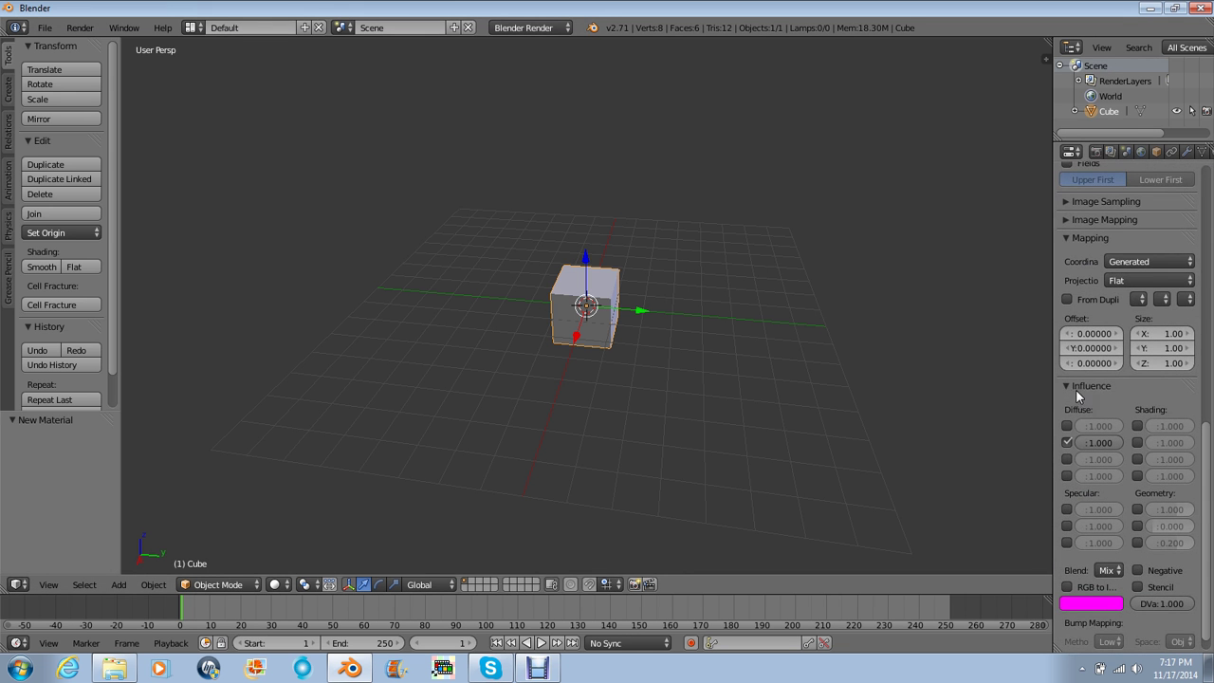
{"action": "left_click_drag", "start_coordinate": [1051, 388], "coordinate": [968, 391]}
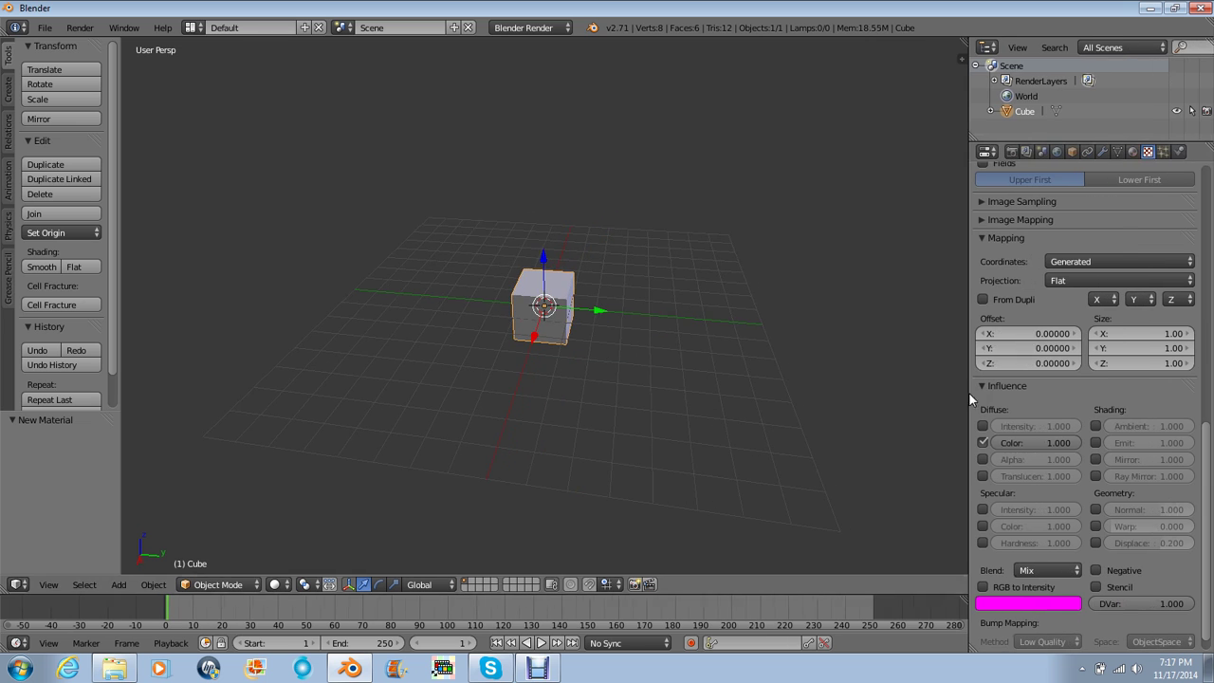
{"action": "left_click", "coordinate": [983, 443]}
{"action": "scroll", "coordinate": [1158, 371], "scroll_direction": "up", "scroll_amount": 10}
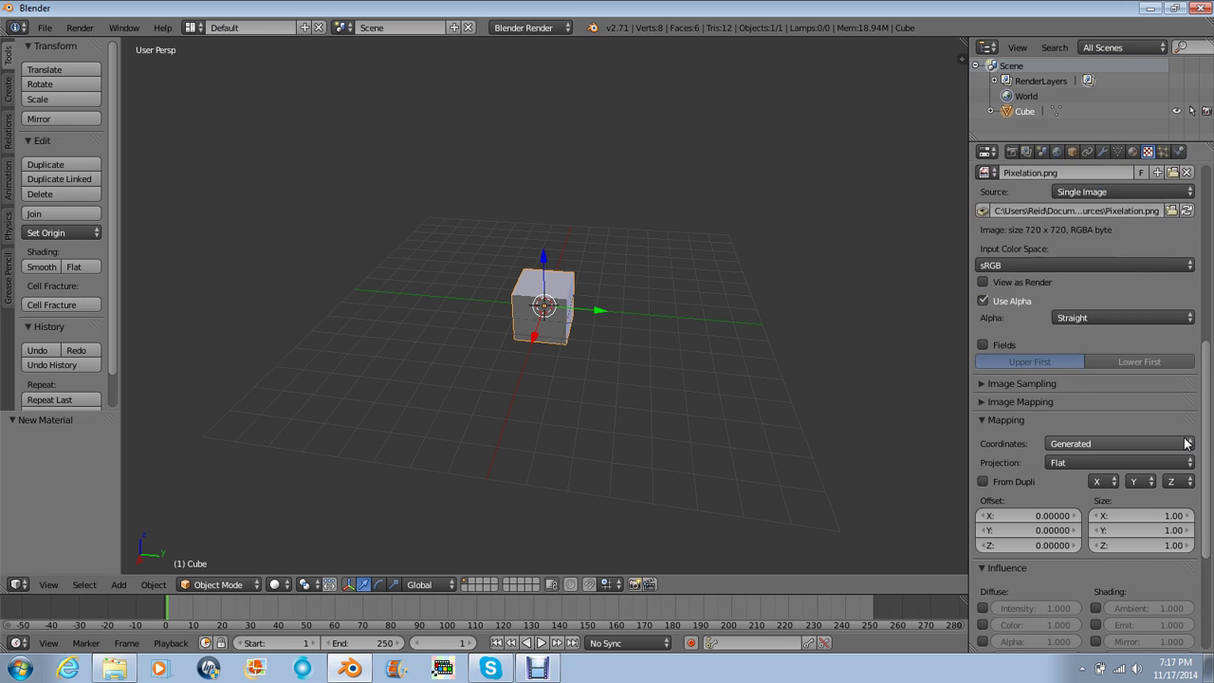
- Set the preview shape of the cube's material to a cube
{"action": "left_click", "coordinate": [1132, 151]}
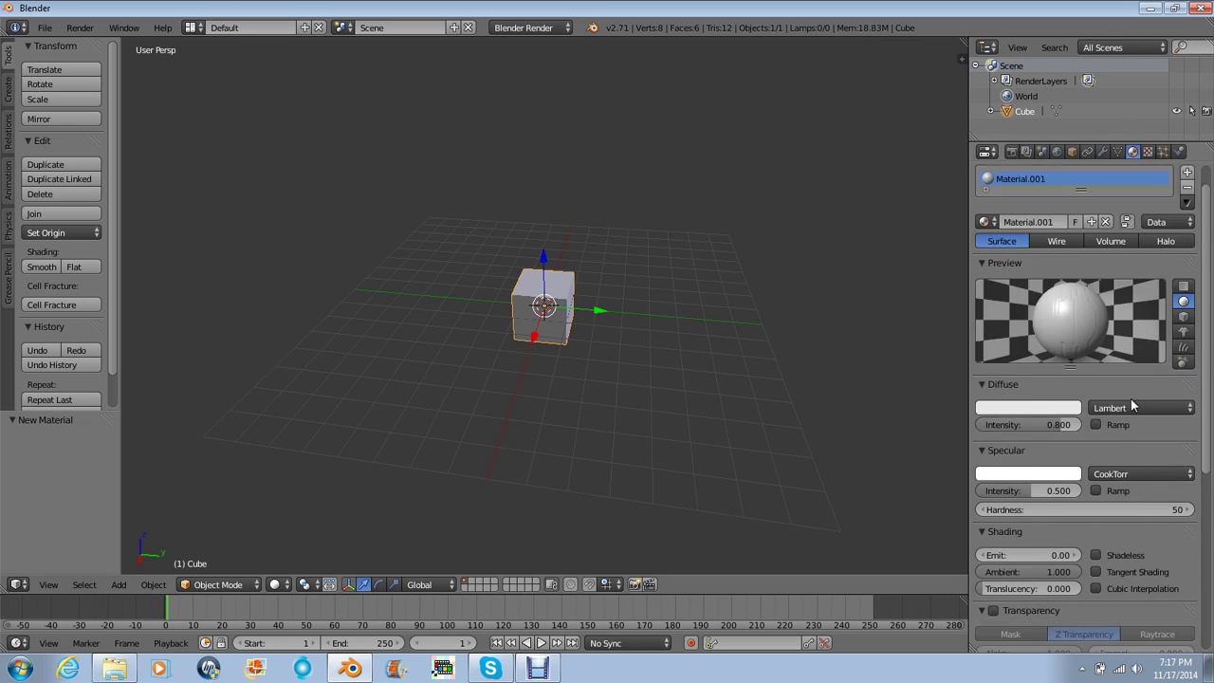
{"action": "scroll", "coordinate": [1131, 398], "scroll_direction": "down", "scroll_amount": 2}
{"action": "left_click", "coordinate": [1182, 286]}
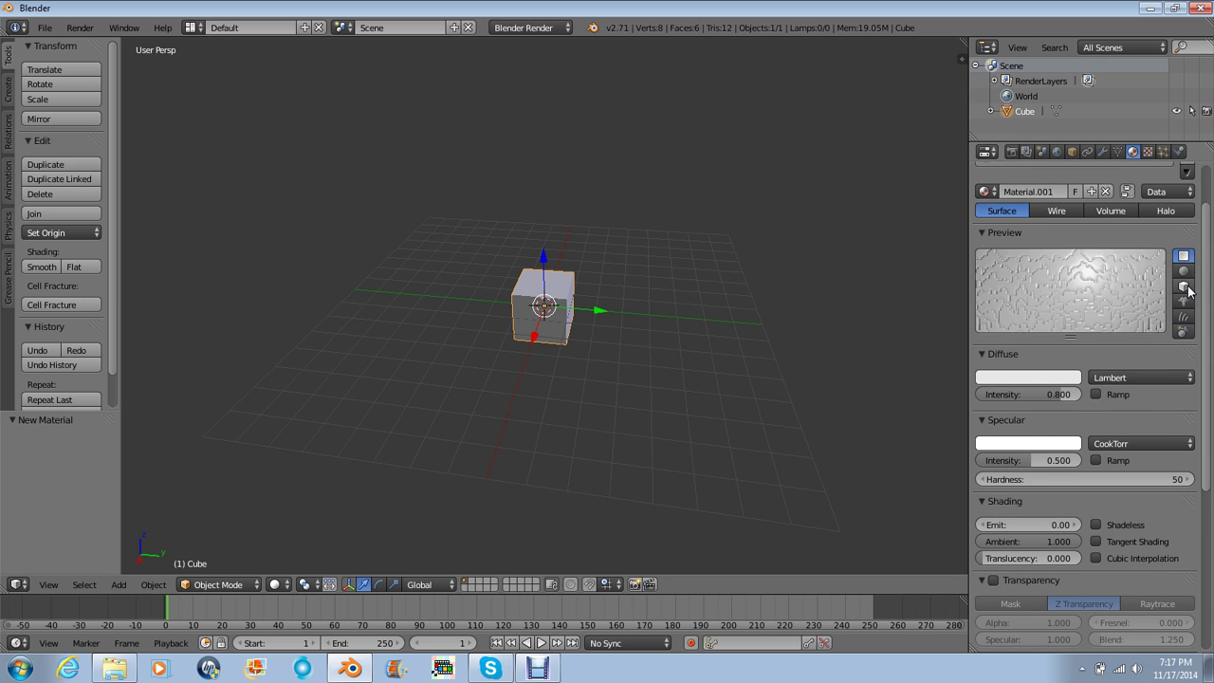
{"action": "scroll", "coordinate": [1057, 300], "scroll_direction": "up", "scroll_amount": 2}
{"action": "scroll", "coordinate": [1131, 449], "scroll_direction": "down", "scroll_amount": 6}
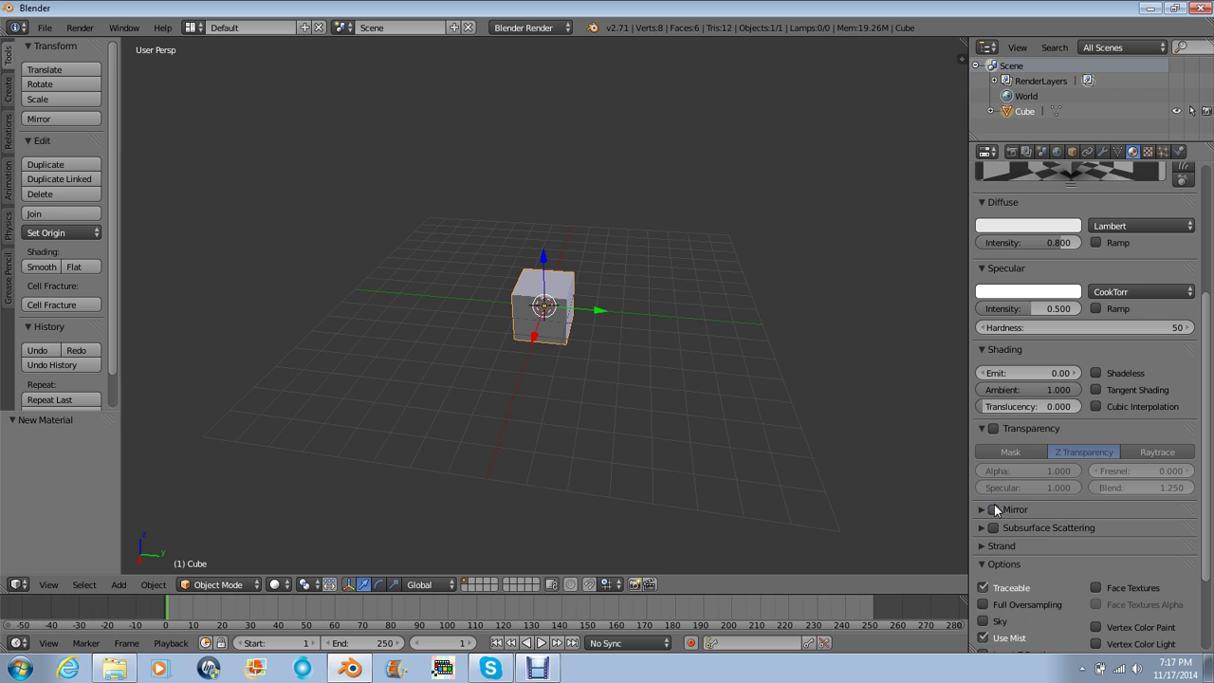
- Enable Mirror on the cube's material, raise its reflectivity, and check the mirror colour and the material preview
{"action": "left_click", "coordinate": [995, 510]}
{"action": "scroll", "coordinate": [1118, 464], "scroll_direction": "up", "scroll_amount": 2}
{"action": "scroll", "coordinate": [1011, 581], "scroll_direction": "down", "scroll_amount": 1}
{"action": "left_click", "coordinate": [1011, 577]}
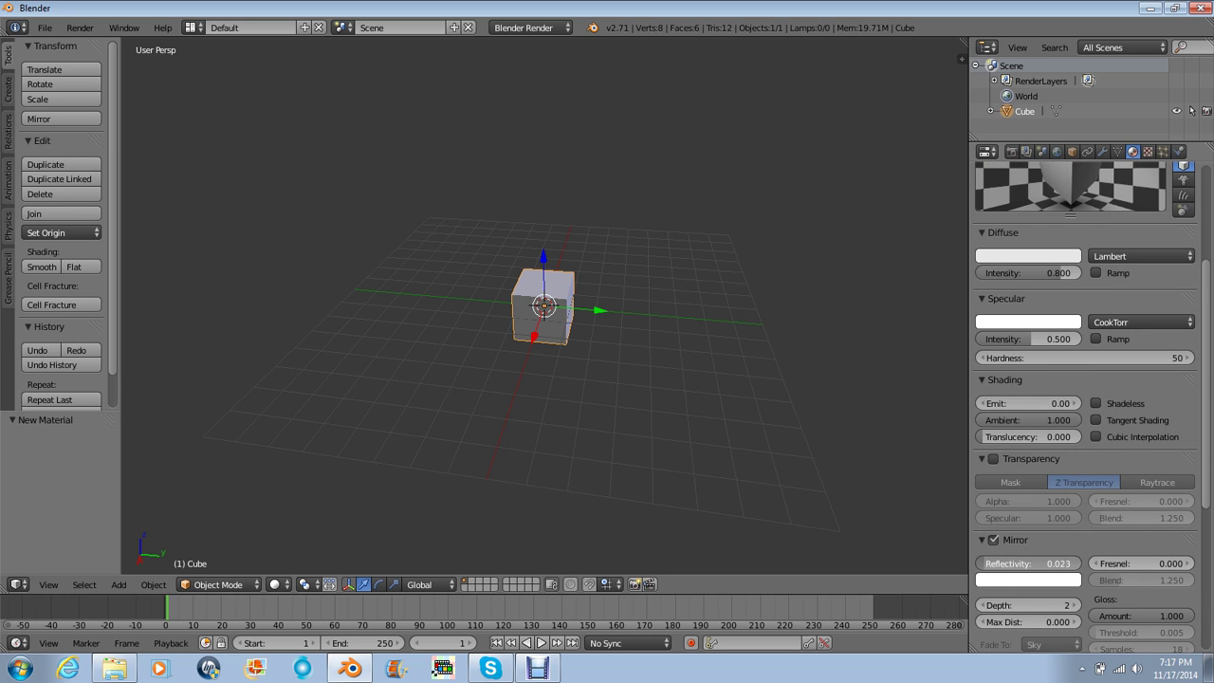
{"action": "left_click", "coordinate": [1021, 579]}
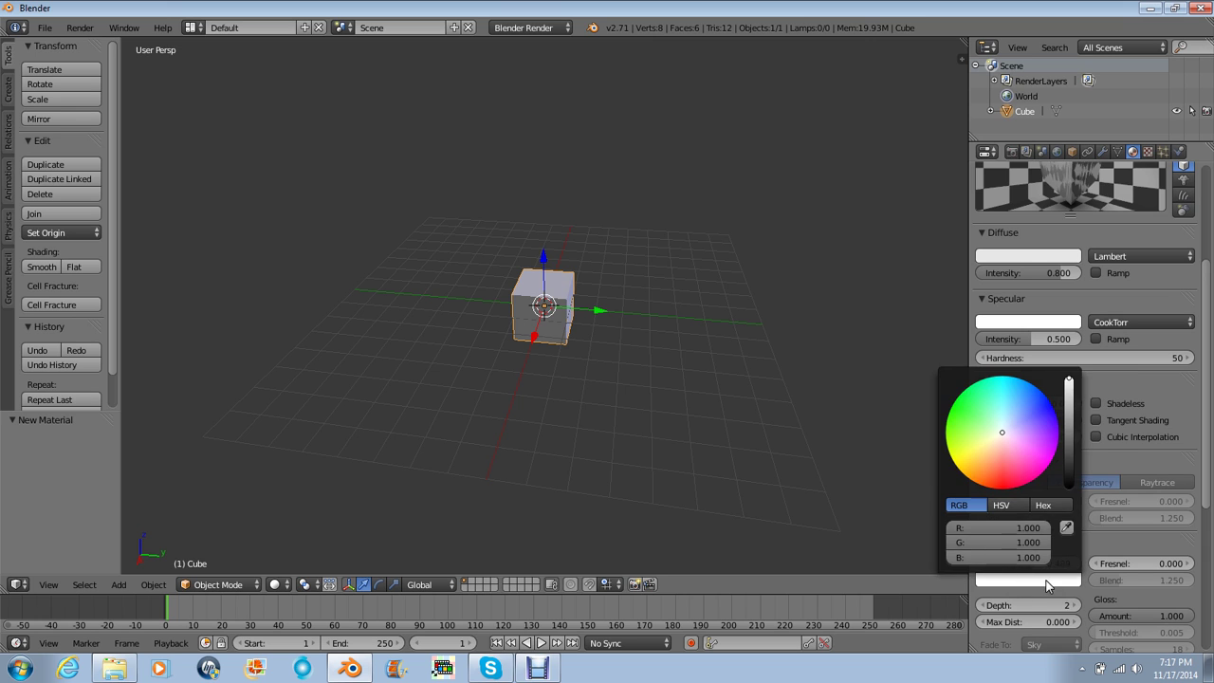
{"action": "scroll", "coordinate": [1117, 299], "scroll_direction": "up", "scroll_amount": 4}
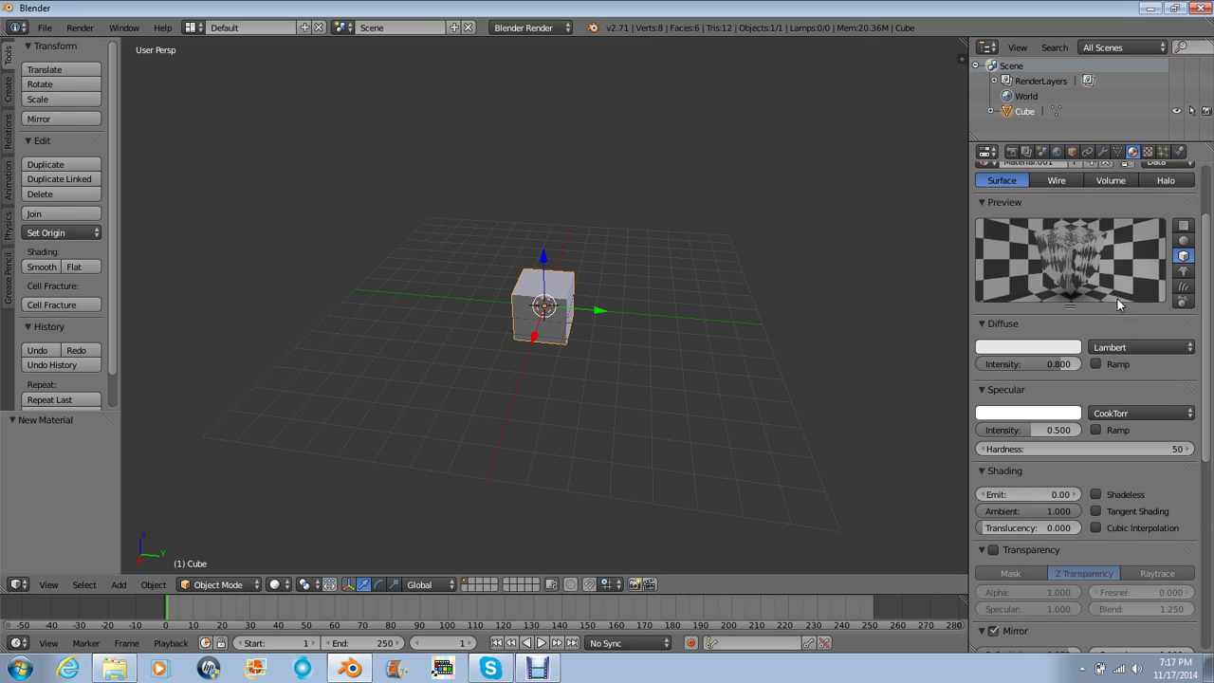
- Set the projection of the Pixelation.png texture's mapping to Cube and check the cube's material preview and settings
{"action": "left_click", "coordinate": [1148, 152]}
{"action": "scroll", "coordinate": [1190, 332], "scroll_direction": "down", "scroll_amount": 5}
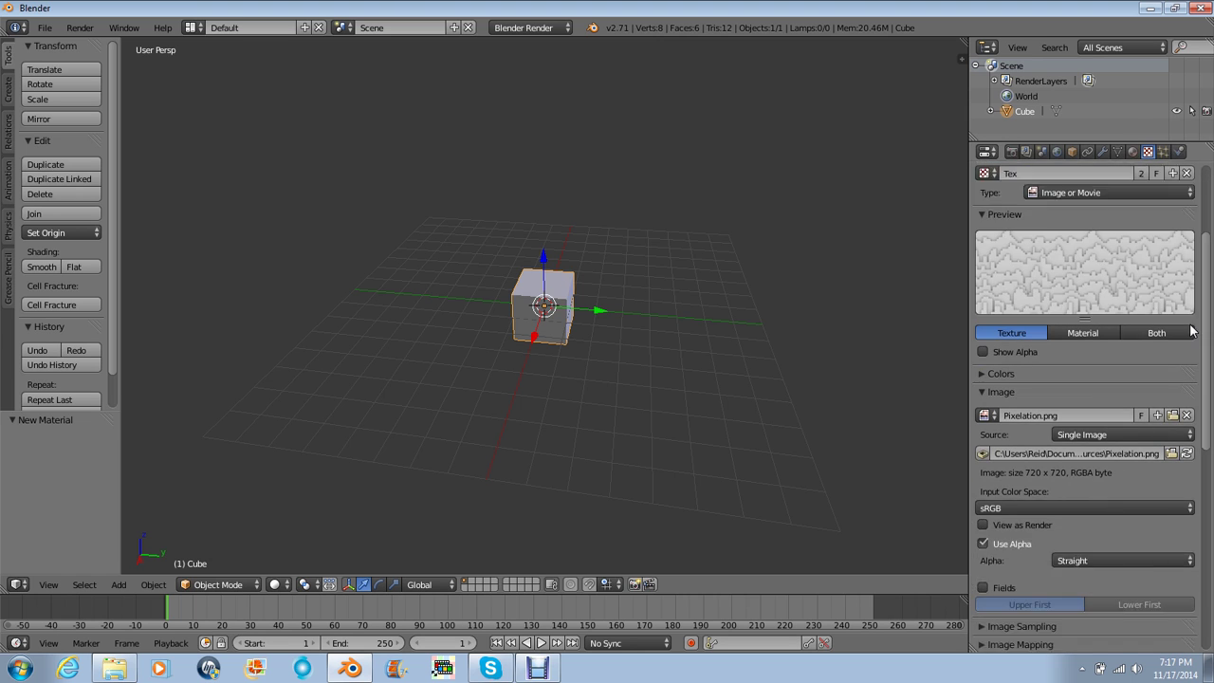
{"action": "scroll", "coordinate": [1190, 332], "scroll_direction": "down", "scroll_amount": 6}
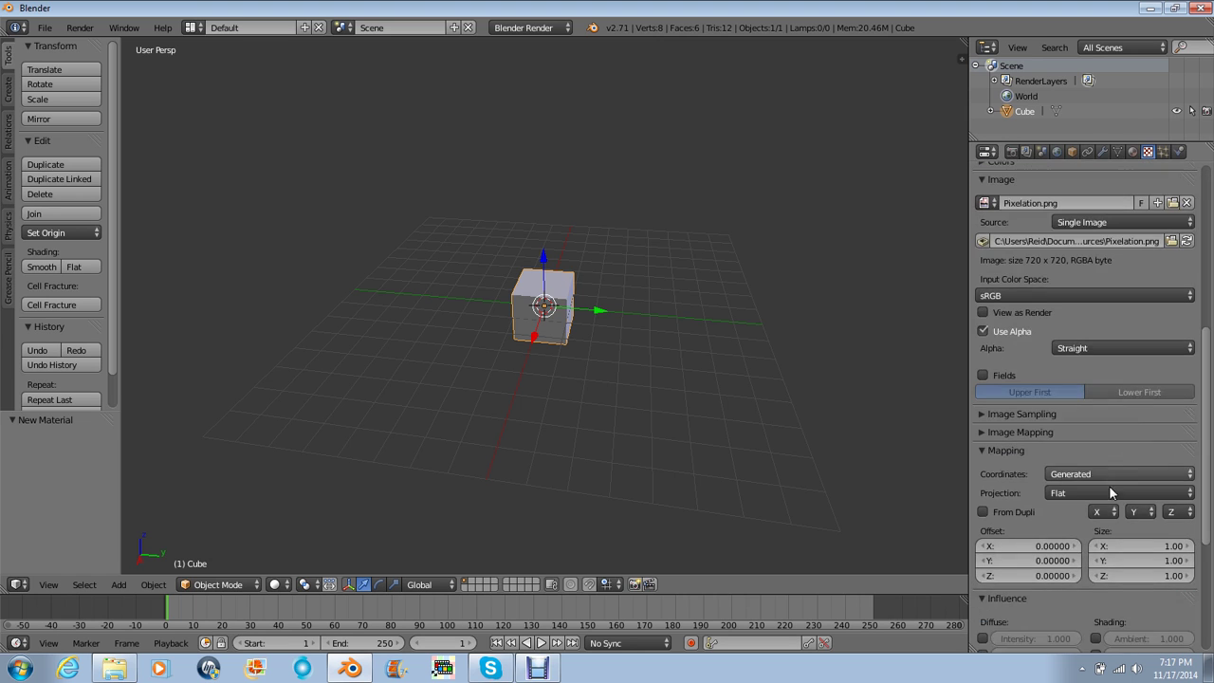
{"action": "left_click", "coordinate": [1096, 491]}
{"action": "left_click", "coordinate": [1078, 459]}
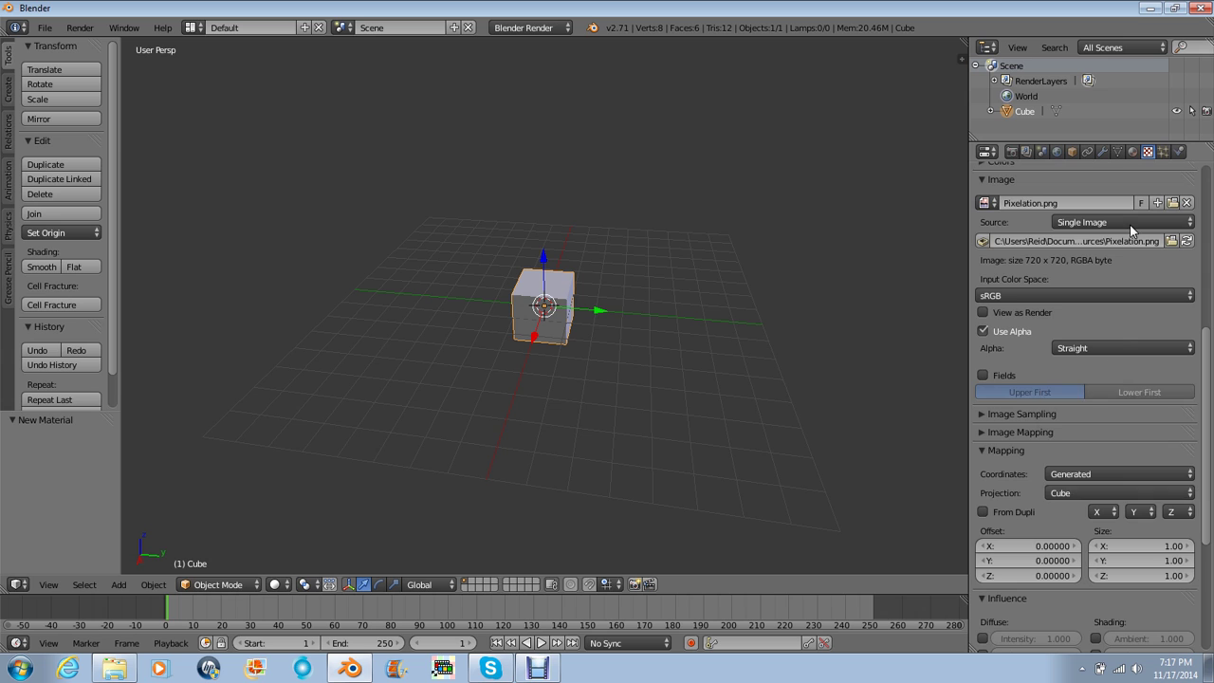
{"action": "left_click", "coordinate": [1131, 152]}
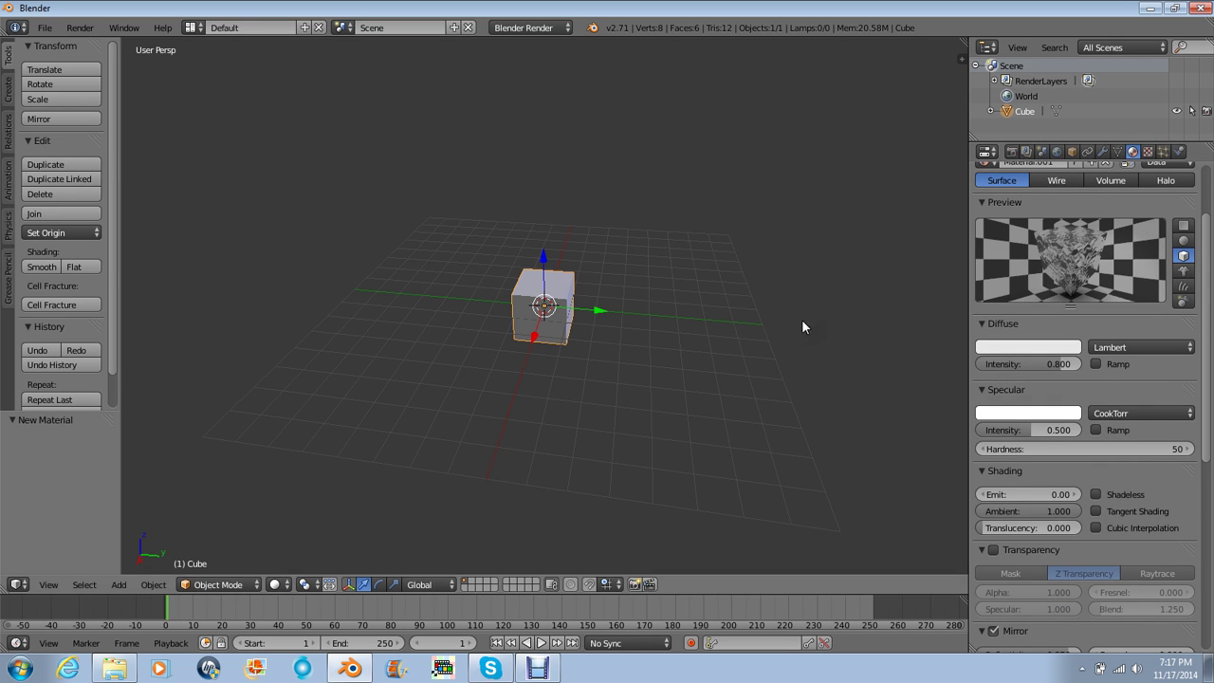
{"action": "scroll", "coordinate": [1108, 408], "scroll_direction": "down", "scroll_amount": 3}
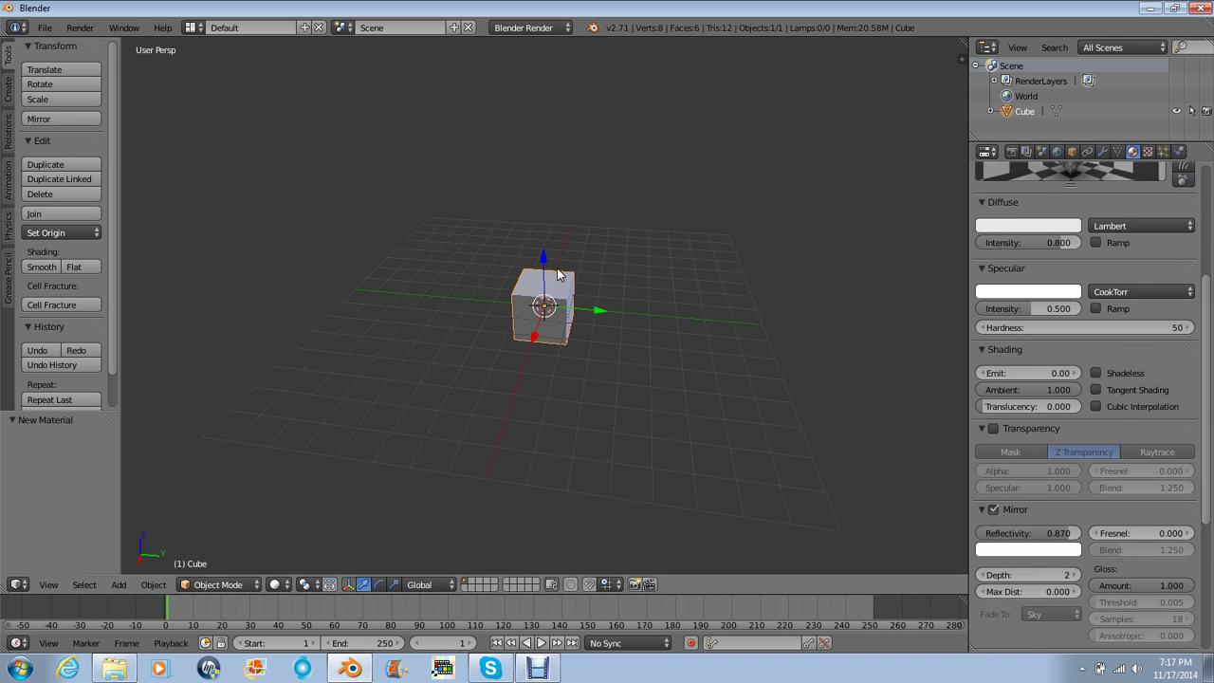
{"action": "key", "text": "ctrl+Left"}
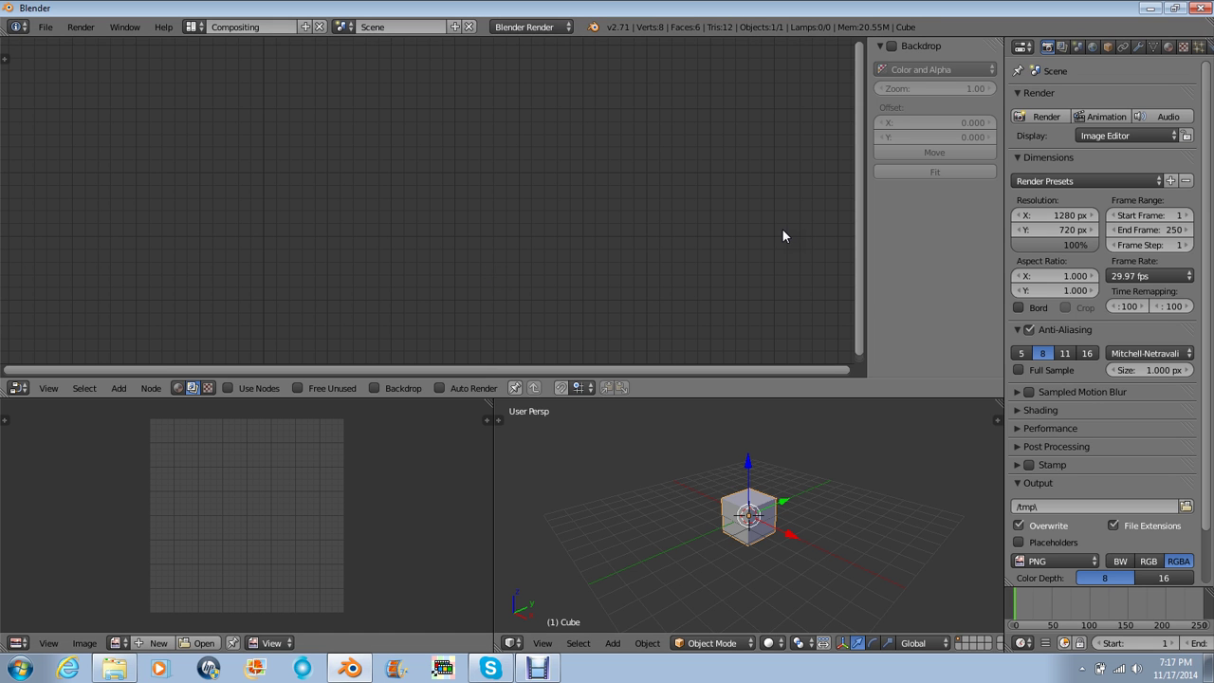
{"action": "key", "text": "ctrl+Right"}
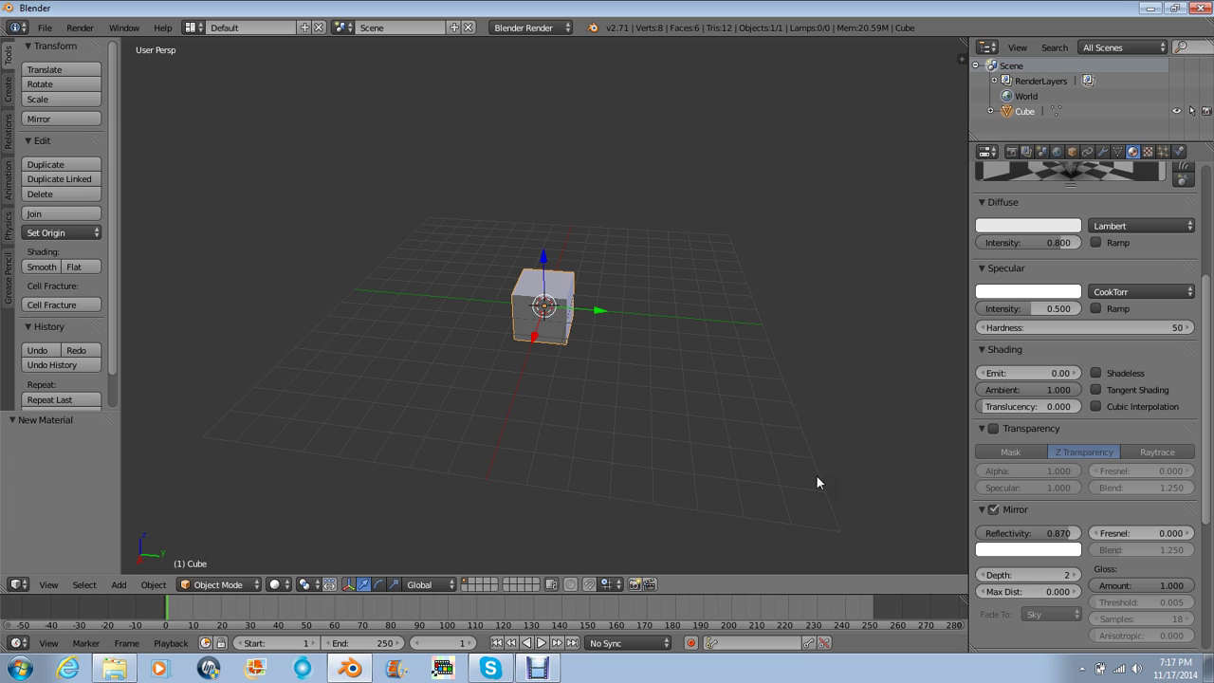
{"action": "left_click", "coordinate": [538, 669]}
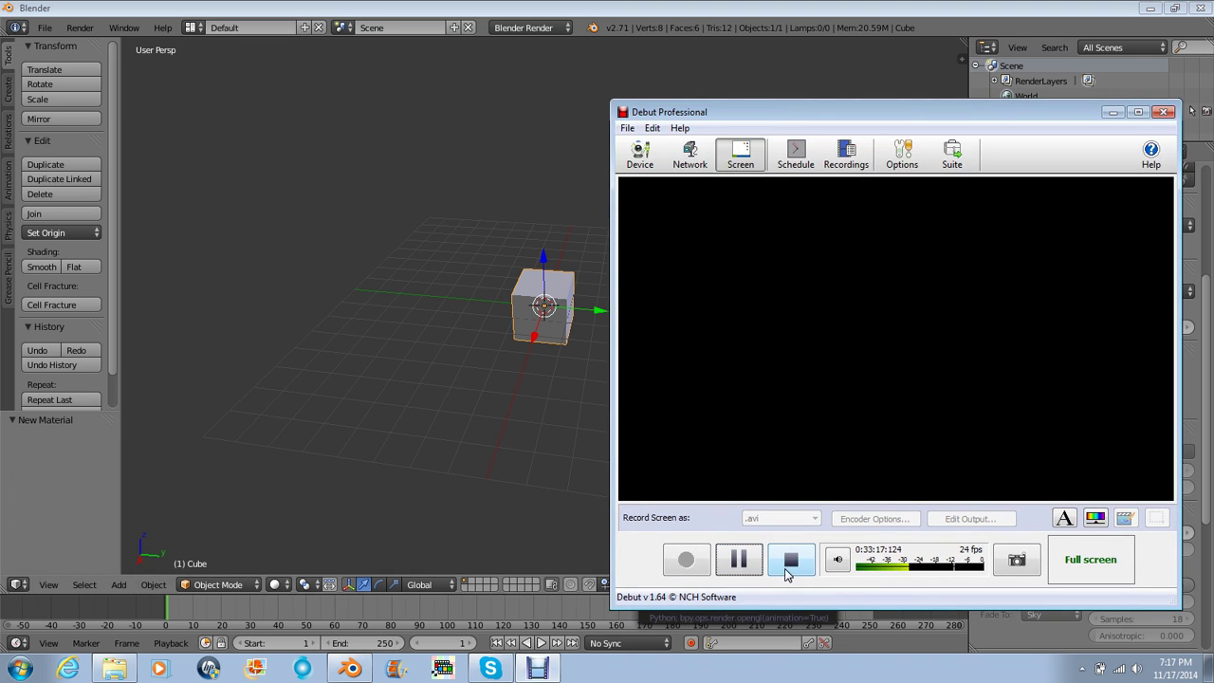